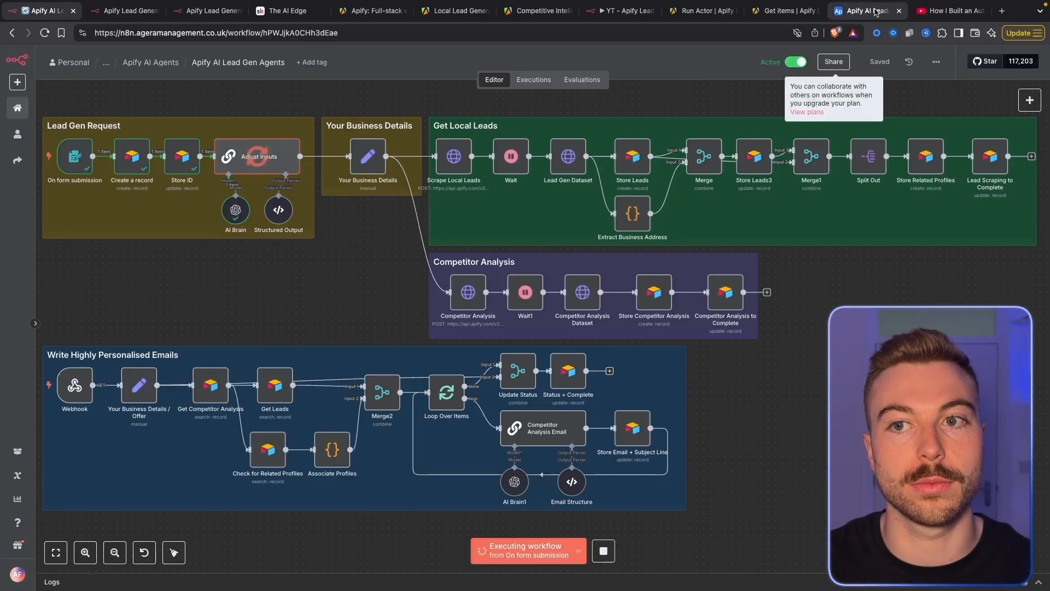
# Search the Apify store for 'Scrape TikTok profiles'
pyautogui.click(875, 11)
pyautogui.moveTo(422, 575); pyautogui.dragTo(628, 588)
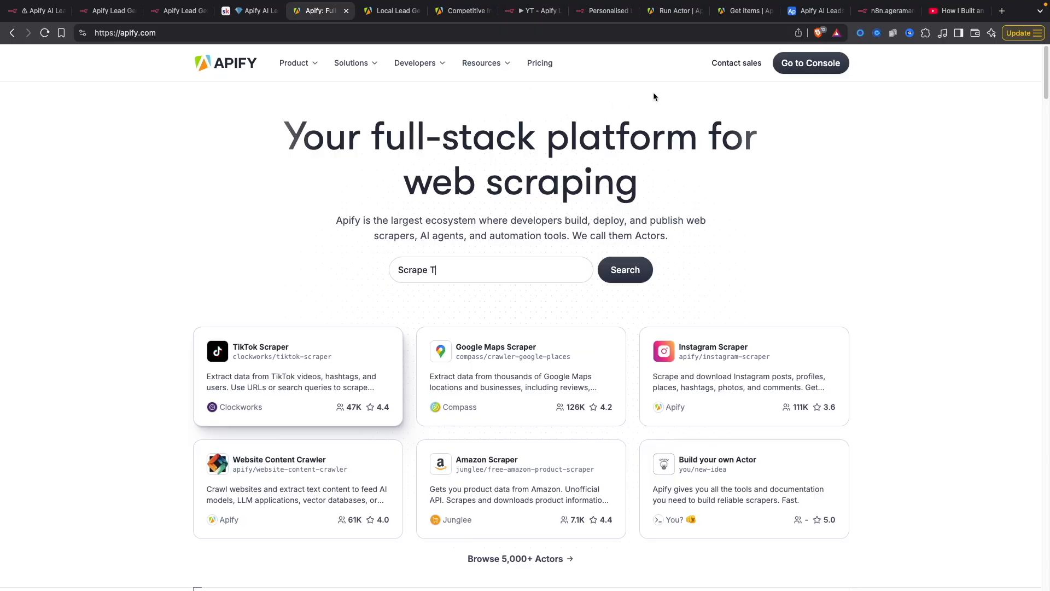
pyautogui.write('ikTok profiles')
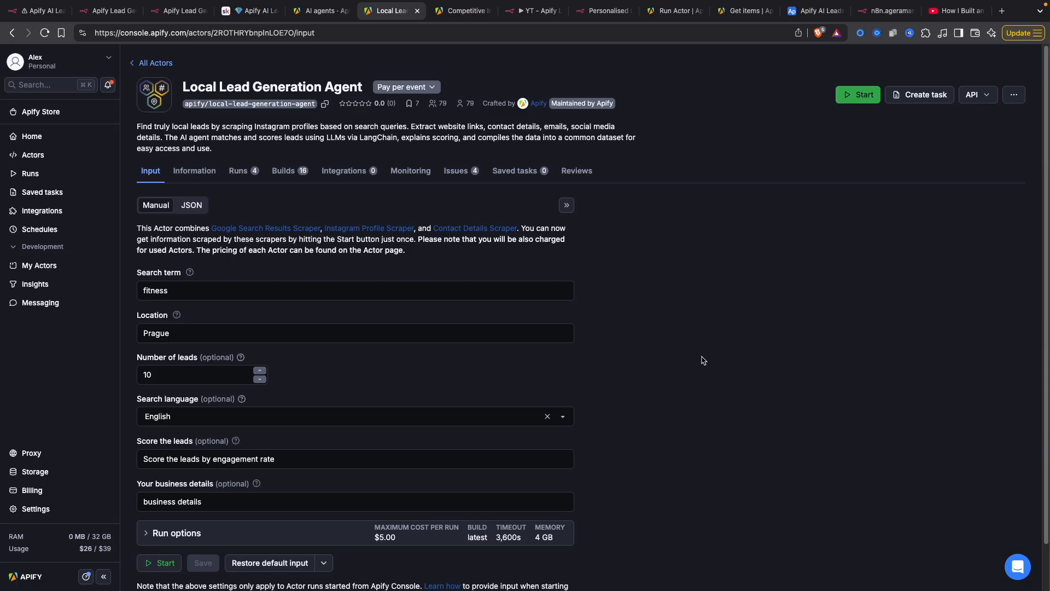
# Open the Competitive Intelligence Agent's input settings and scroll through them
pyautogui.click(462, 10)
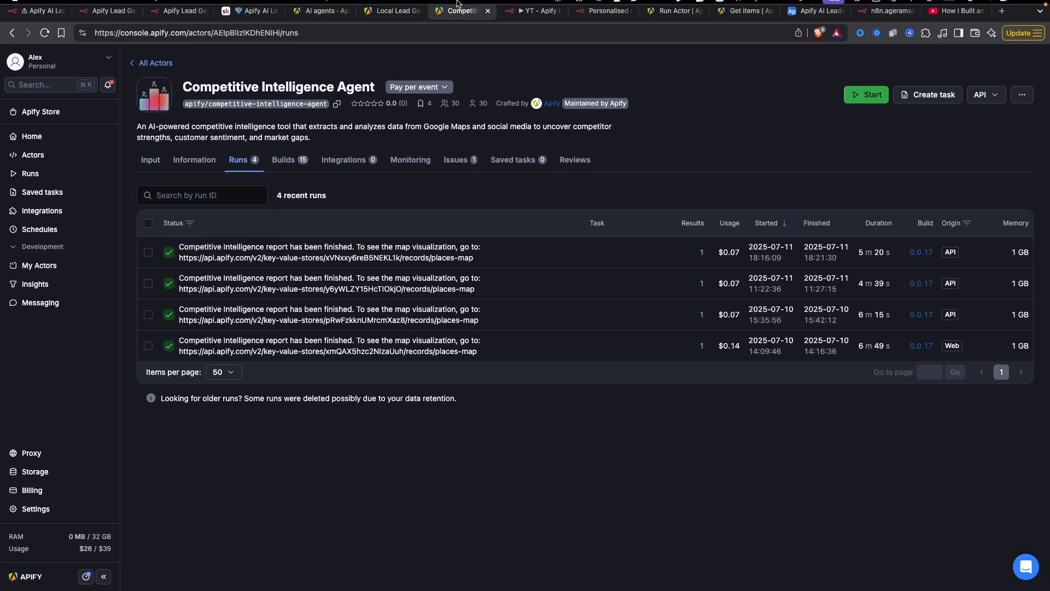
pyautogui.click(151, 159)
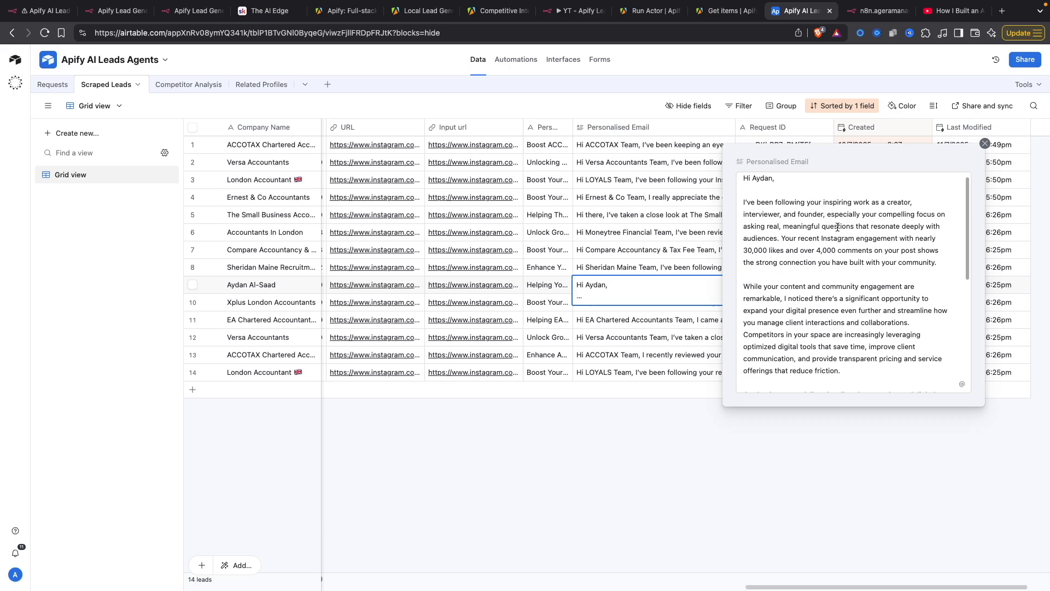
pyautogui.scroll(-3, 773, 204)
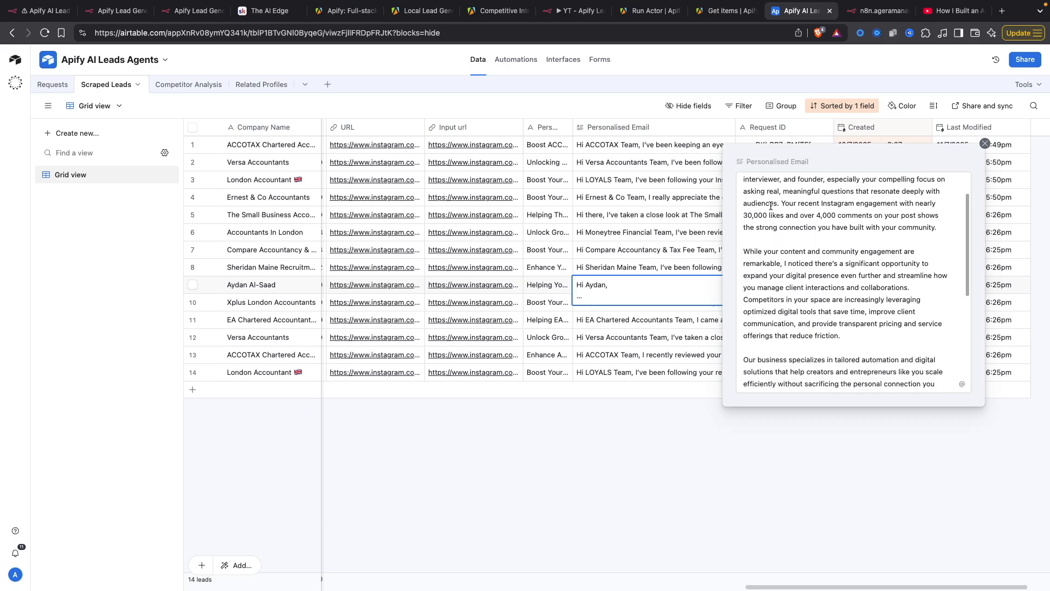
pyautogui.moveTo(786, 216); pyautogui.dragTo(775, 216)
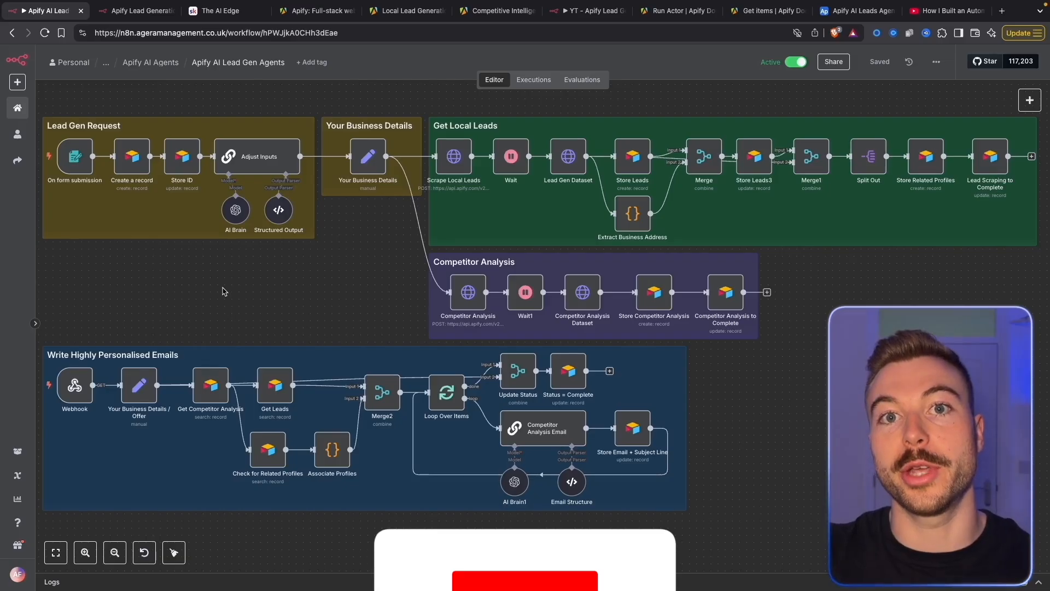
# Submit the test form: accountant, London, UK, English, 10 places, fourAndHalf minimum rating
pyautogui.click(538, 553)
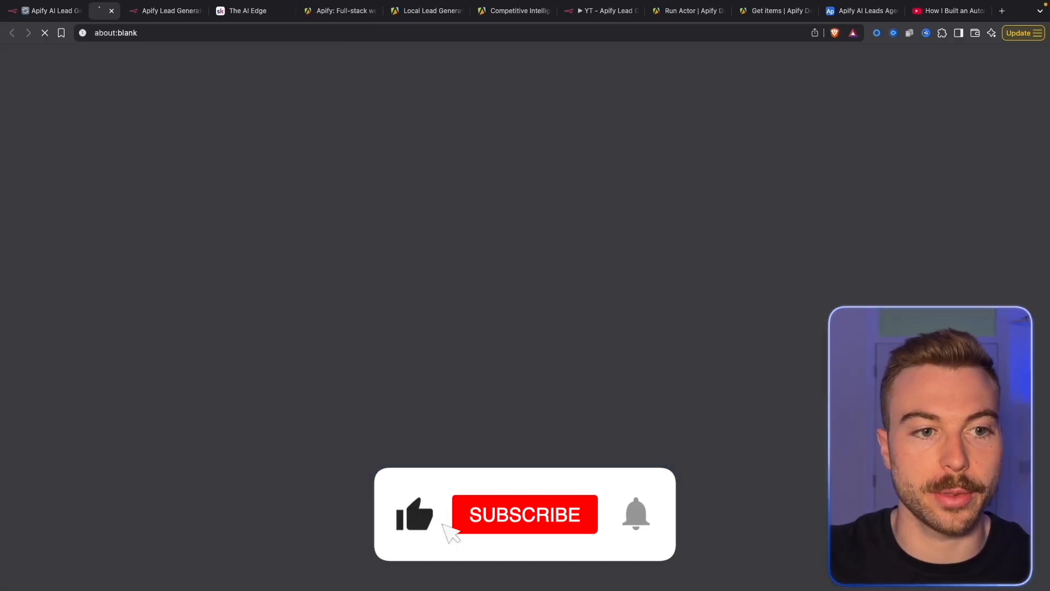
pyautogui.click(477, 163)
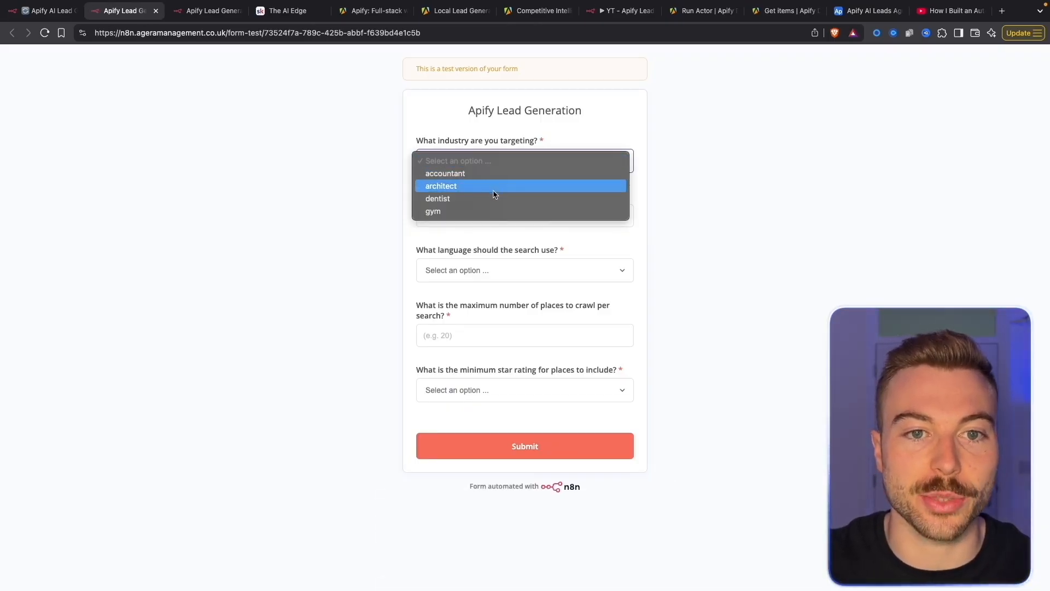
pyautogui.click(497, 174)
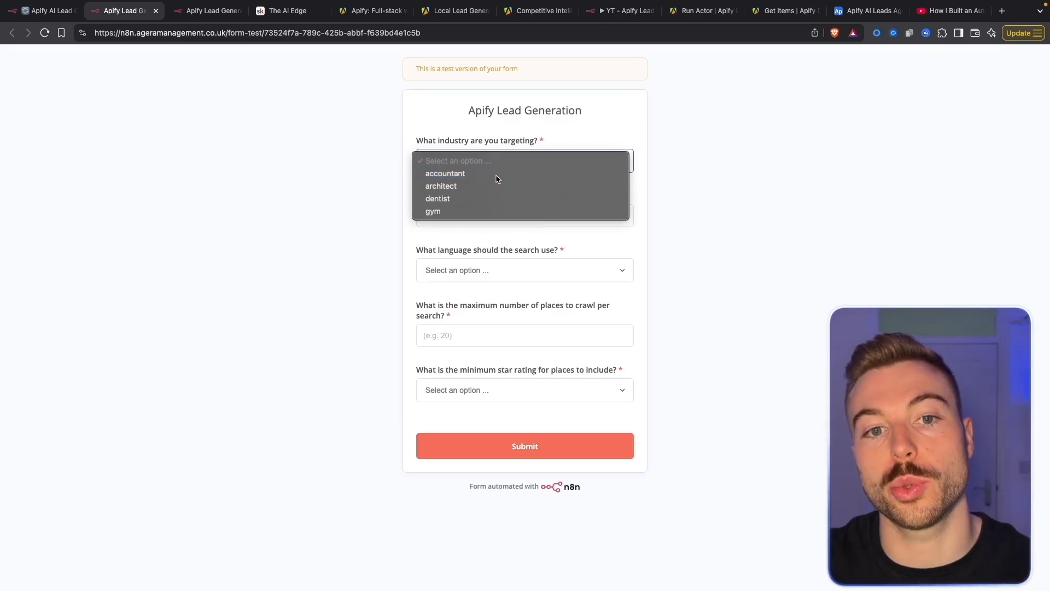
pyautogui.click(496, 213)
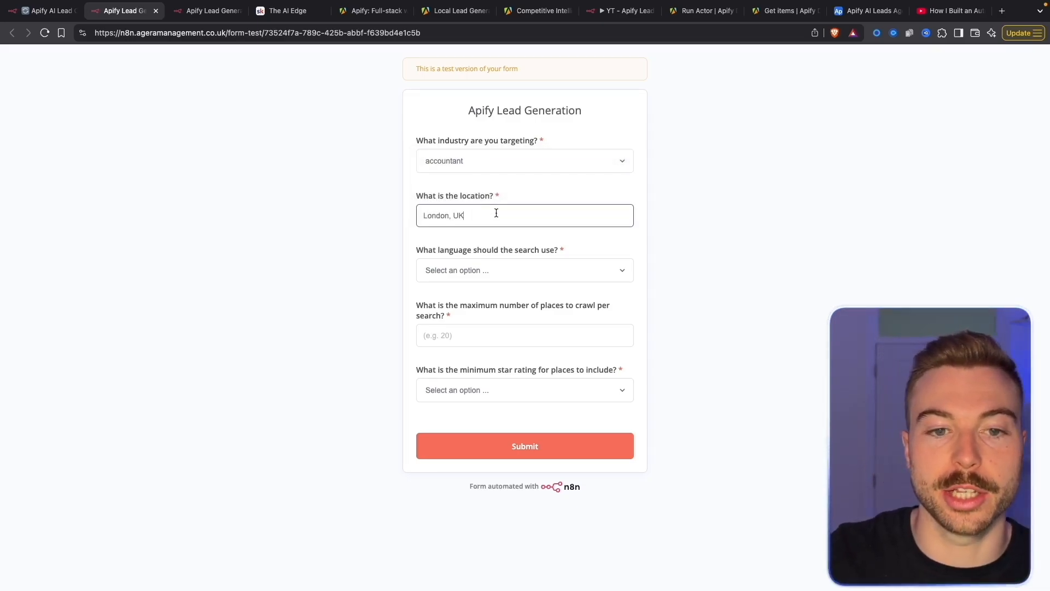
pyautogui.click(490, 262)
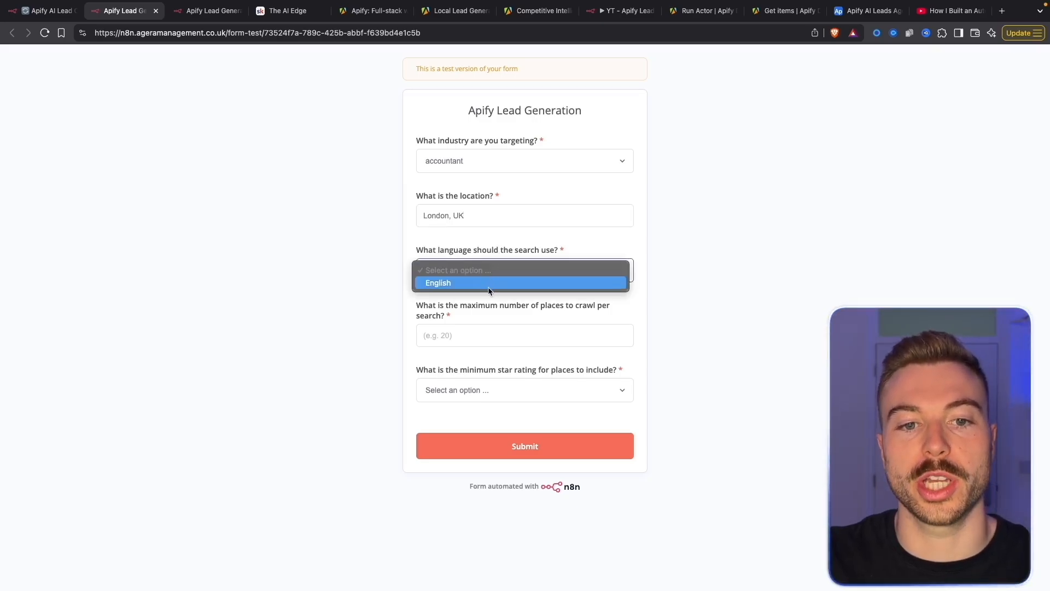
pyautogui.click(488, 284)
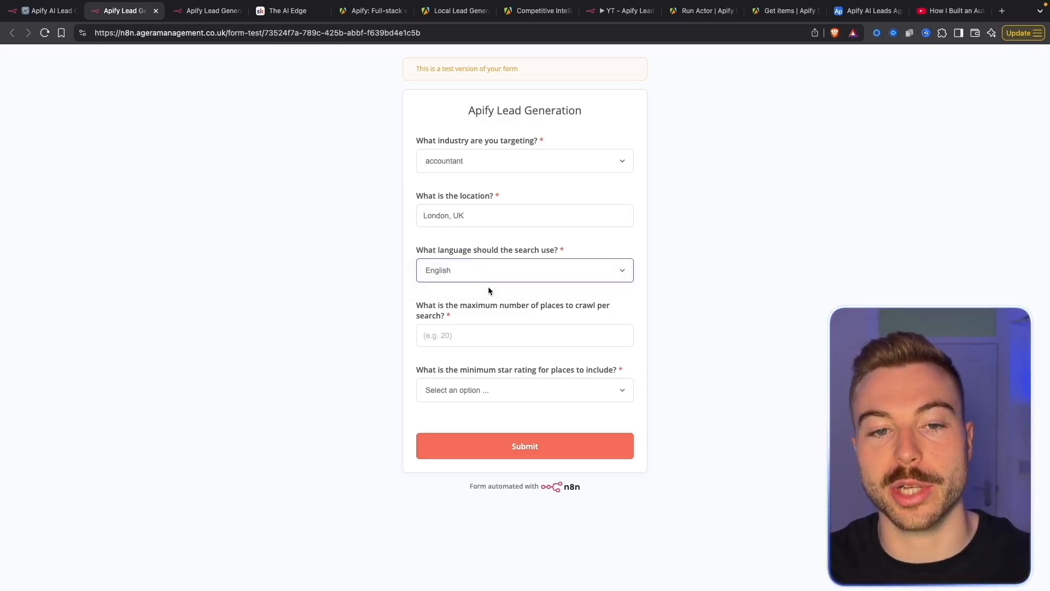
pyautogui.click(481, 325)
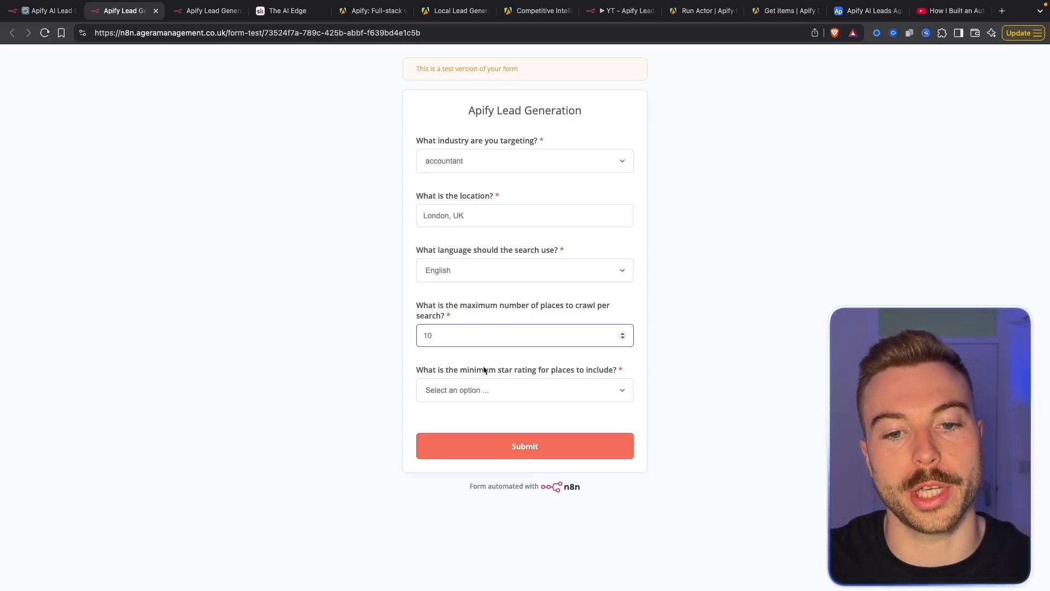
pyautogui.click(481, 390)
pyautogui.click(477, 411)
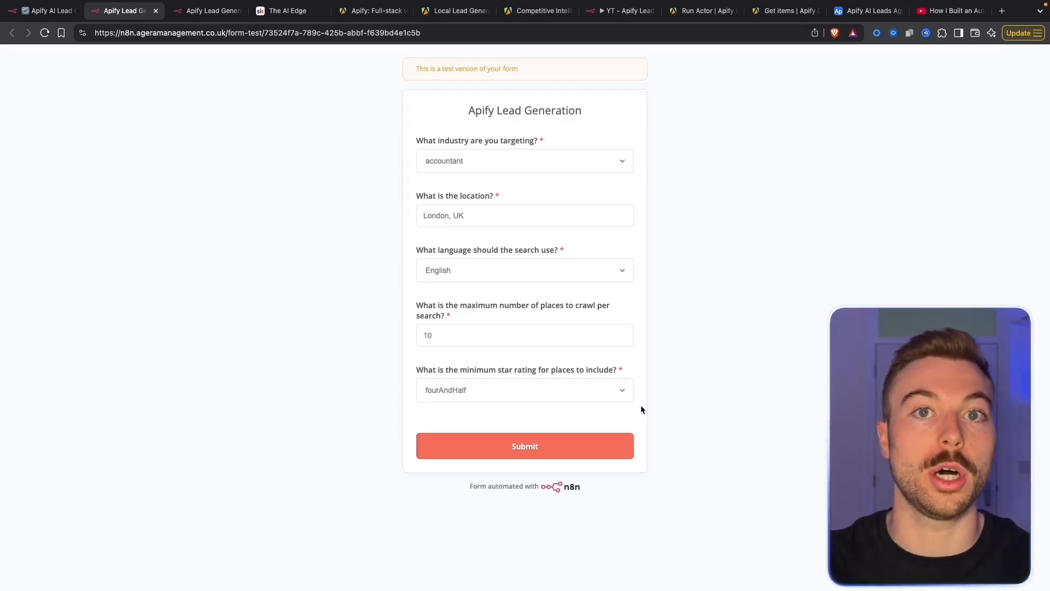
pyautogui.click(595, 457)
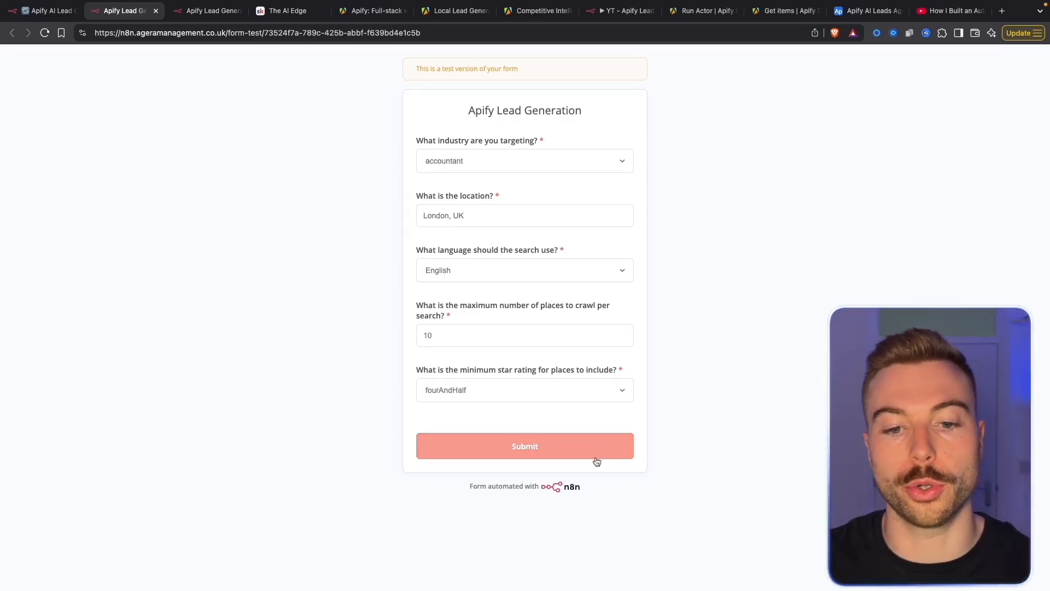
pyautogui.click(52, 11)
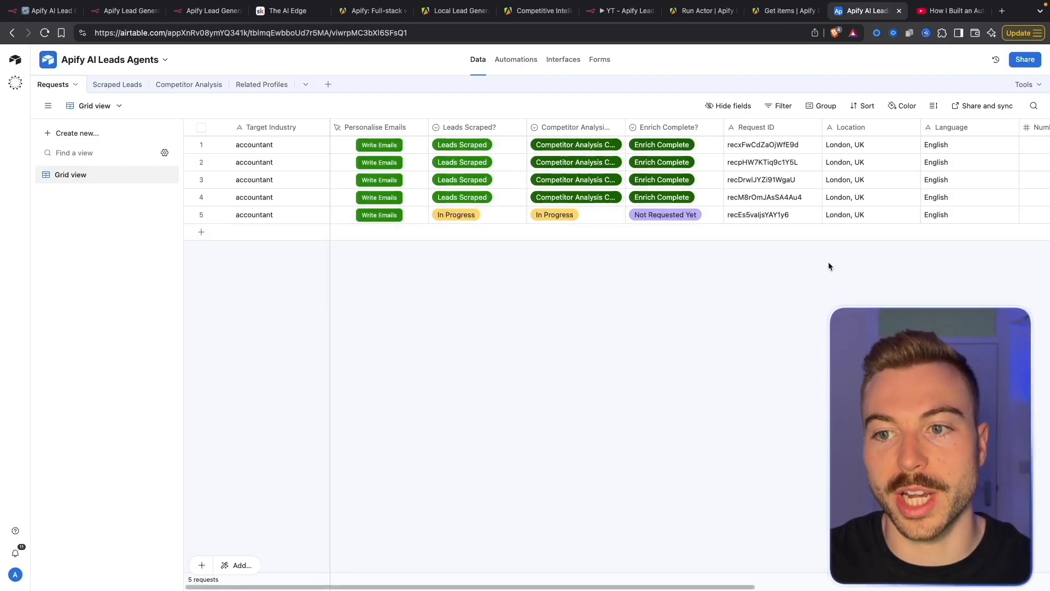
# Check the Apify agent runs and the executing n8n workflow, then return to Airtable Requests
pyautogui.moveTo(423, 586); pyautogui.dragTo(431, 564)
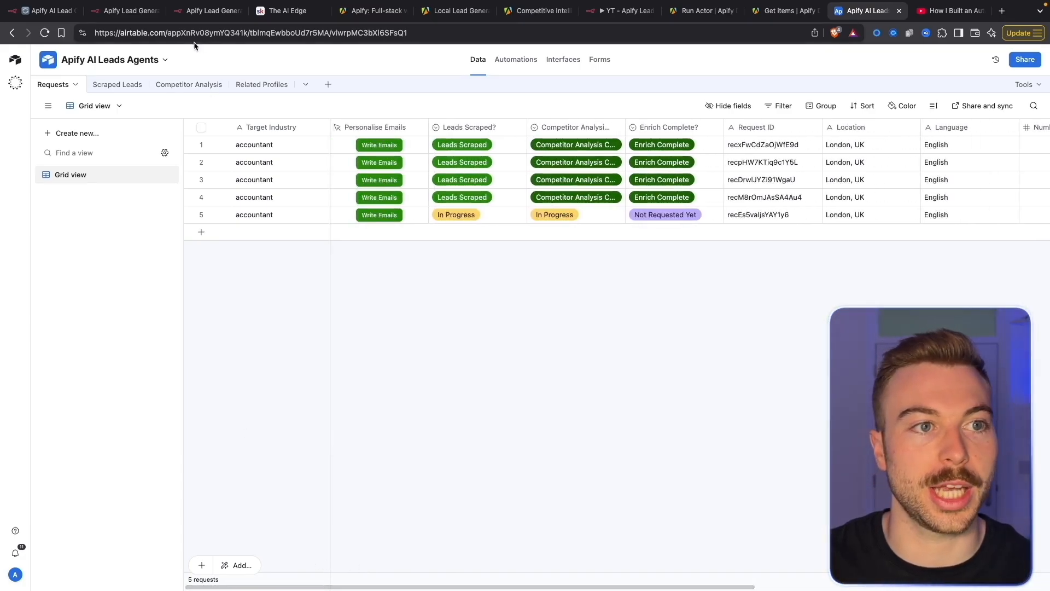
pyautogui.click(42, 12)
pyautogui.click(461, 10)
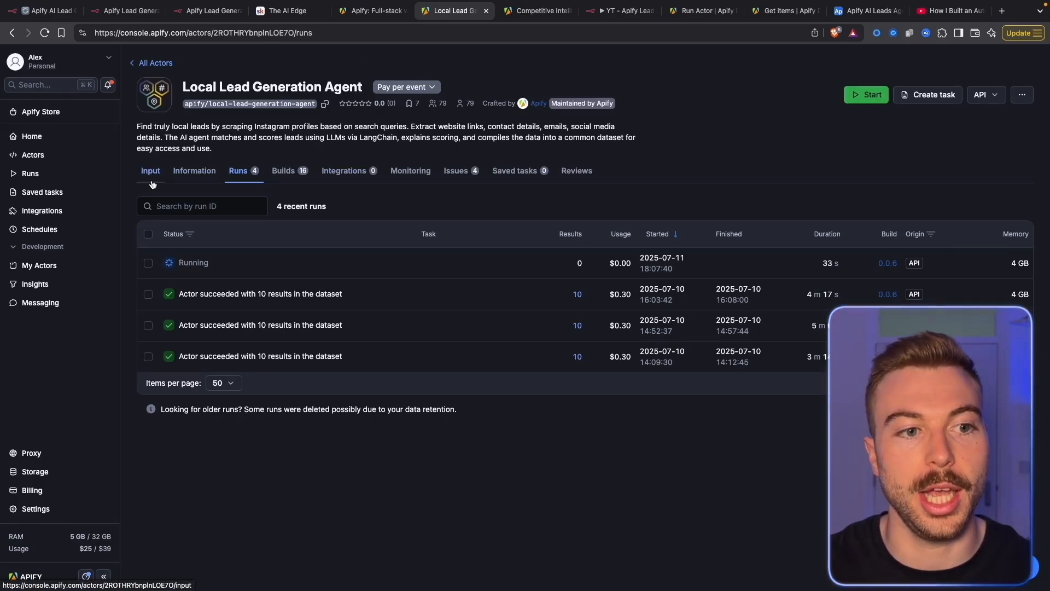
pyautogui.press('super+1')
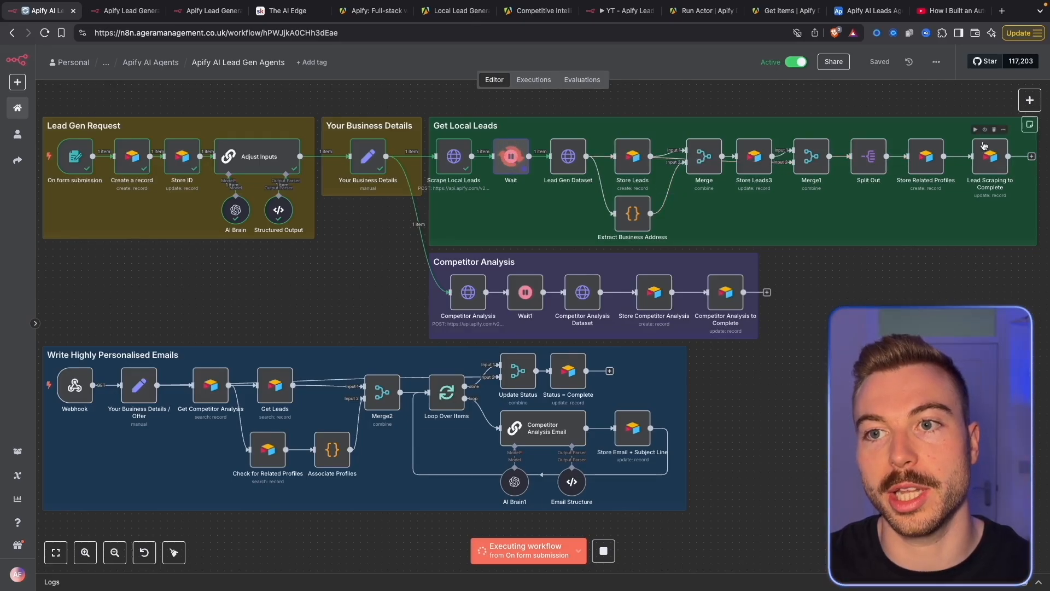
pyautogui.click(868, 10)
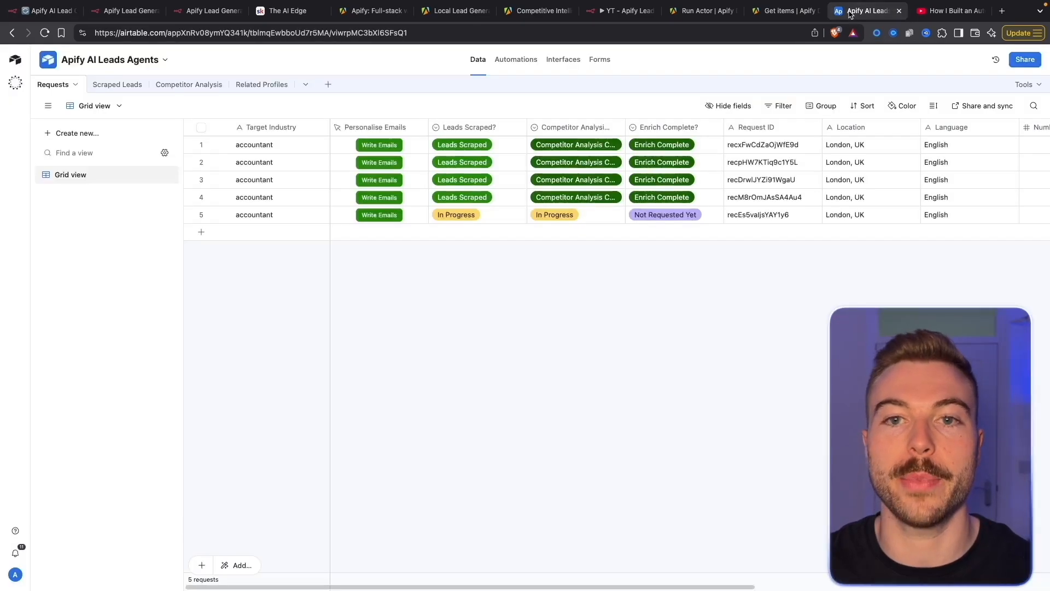
# Browse all columns of the four accountant leads in the Scraped Leads table
pyautogui.click(131, 86)
pyautogui.moveTo(439, 586); pyautogui.dragTo(954, 586)
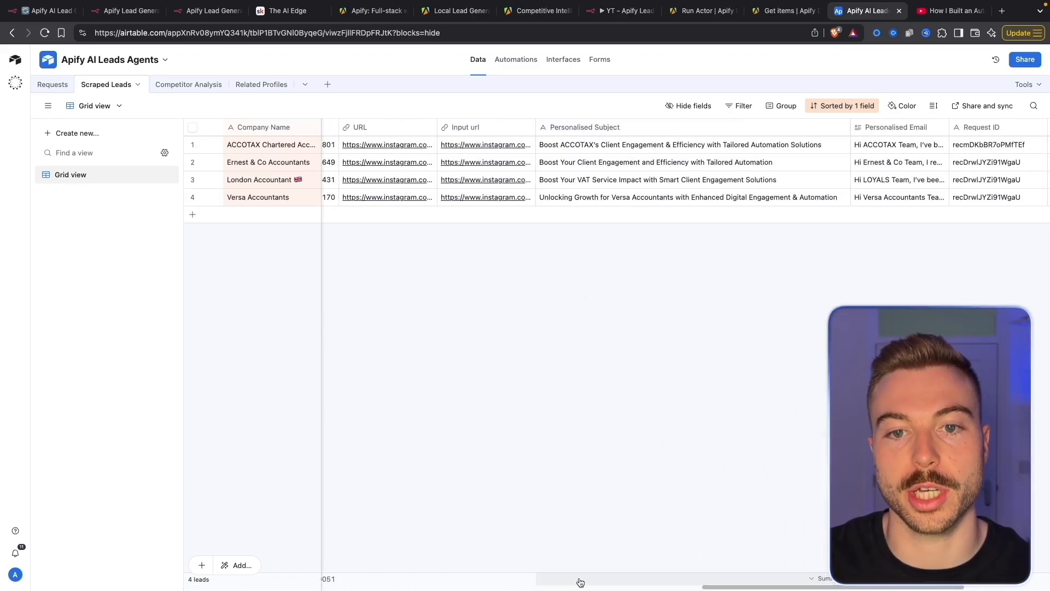
pyautogui.moveTo(742, 586); pyautogui.dragTo(146, 553)
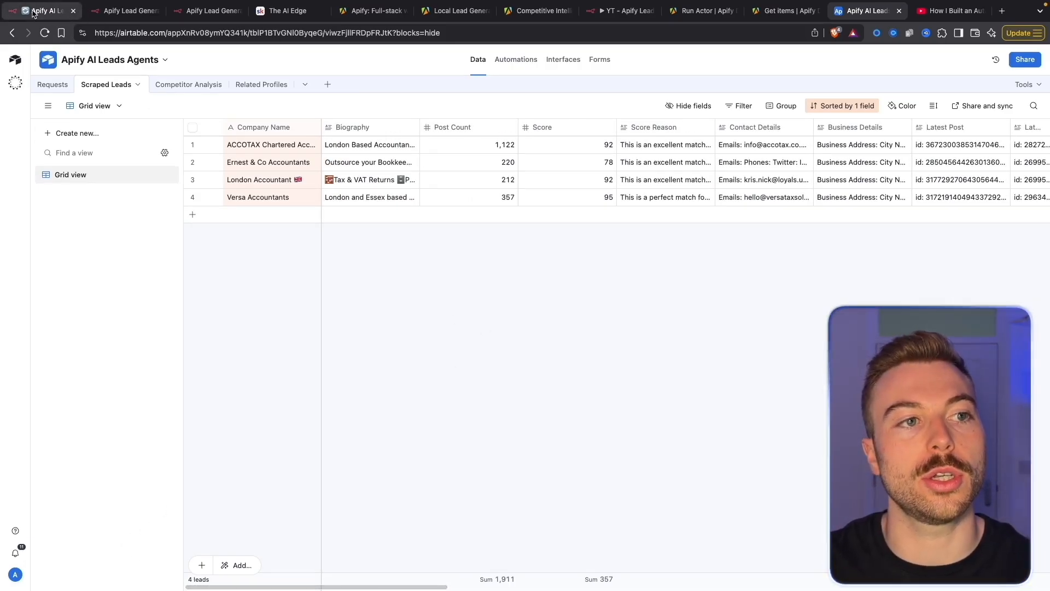
pyautogui.click(51, 10)
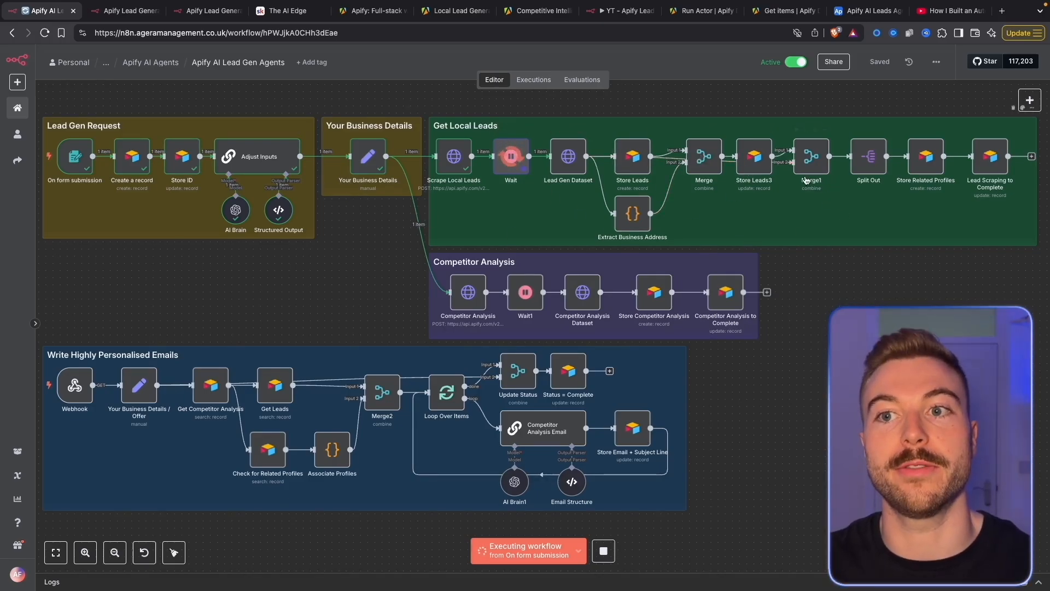
# Scroll through the 92 records in the Related Profiles table, then return to n8n
pyautogui.click(870, 10)
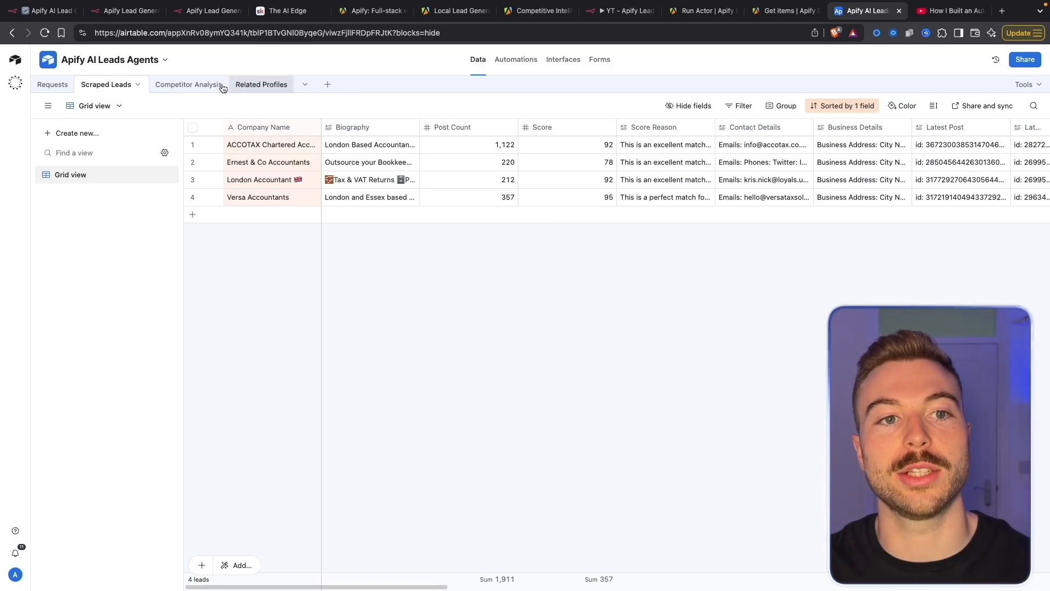
pyautogui.click(262, 85)
pyautogui.scroll(-10, 513, 446)
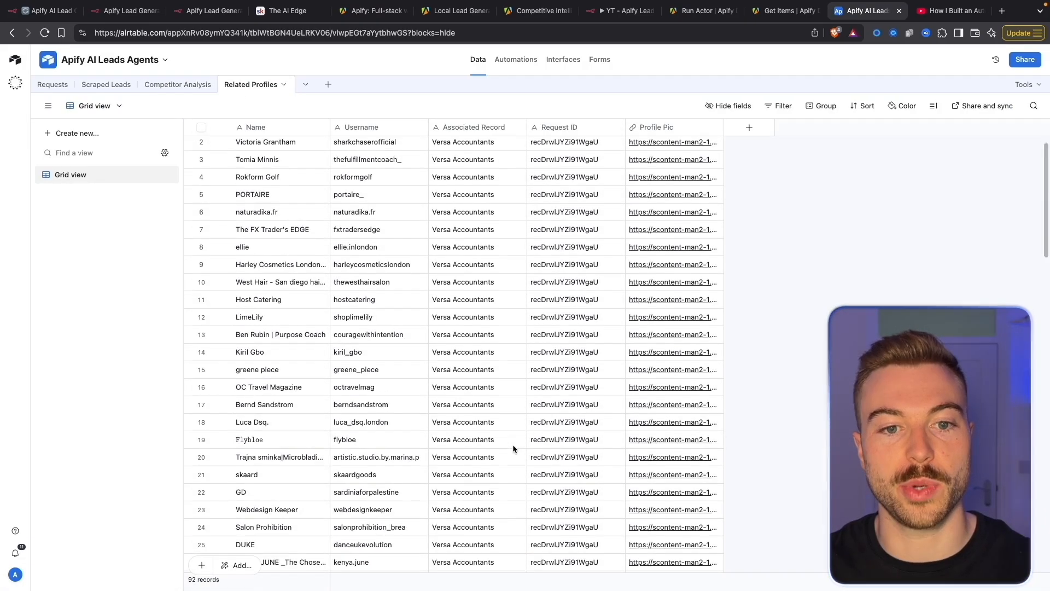
pyautogui.scroll(10, 514, 448)
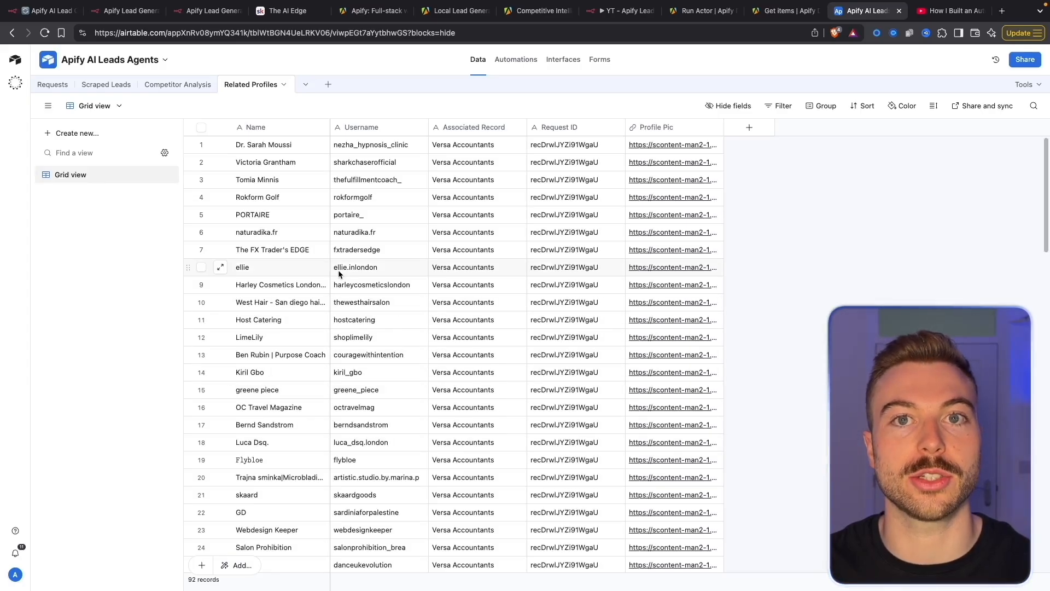
pyautogui.click(45, 16)
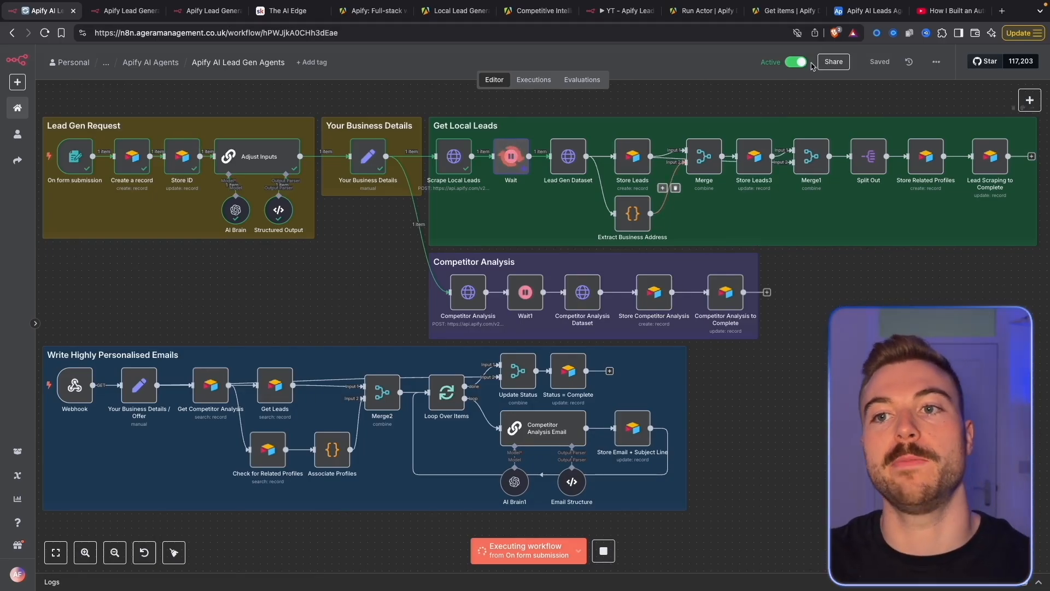
# Read record 1's full Strategic Overview and Identified Opportunities in Competitor Analysis
pyautogui.click(868, 11)
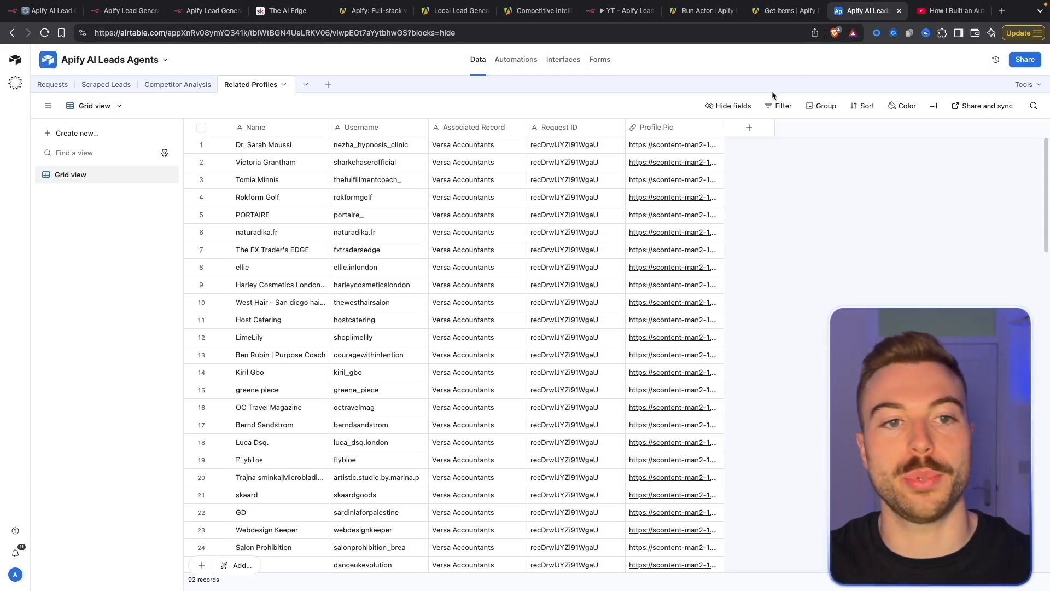
pyautogui.click(173, 88)
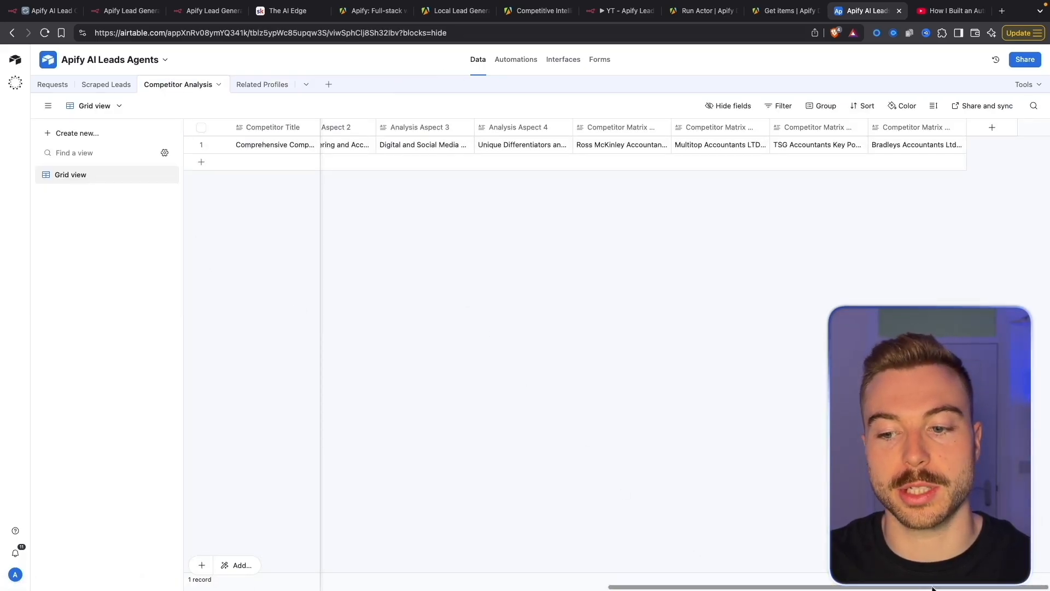
pyautogui.moveTo(932, 587); pyautogui.dragTo(506, 583)
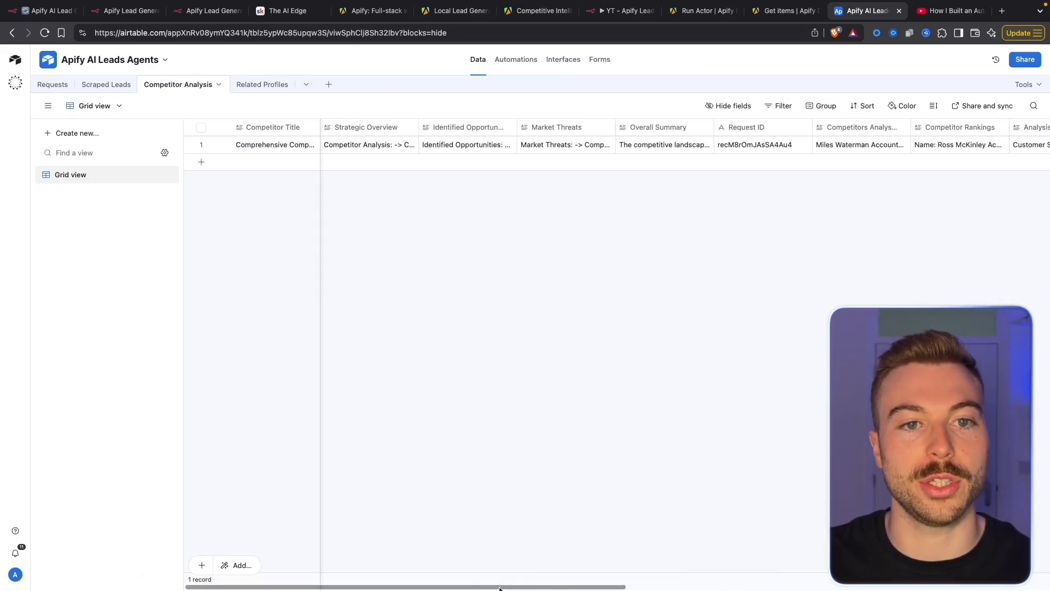
pyautogui.click(385, 148)
pyautogui.click(411, 145)
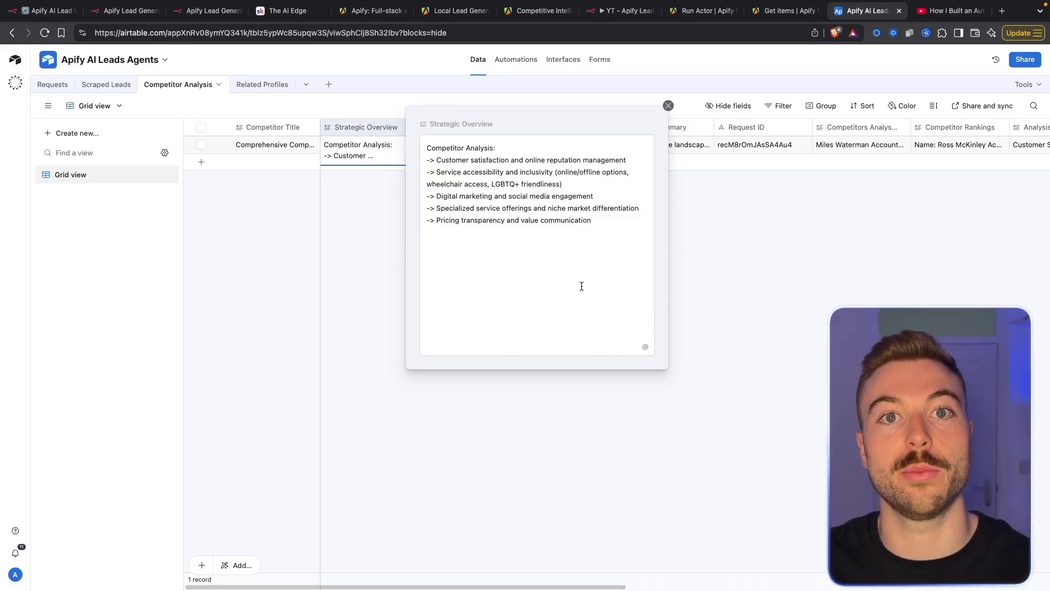
pyautogui.press('Escape')
pyautogui.click(506, 147)
pyautogui.click(508, 145)
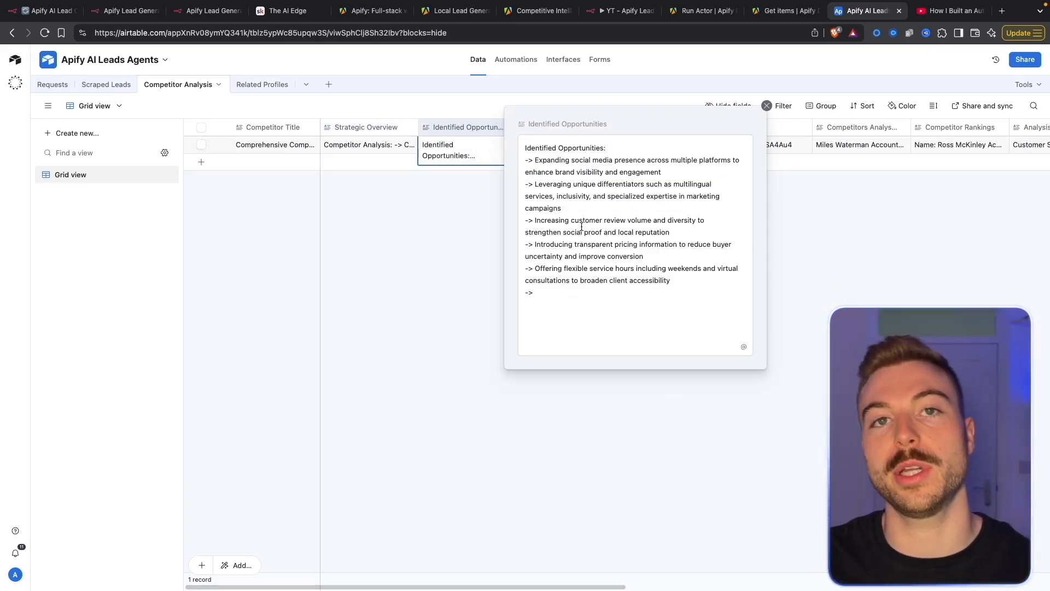
# Read the full Market Threats and Overall Summary texts, then return to n8n
pyautogui.click(799, 285)
pyautogui.click(609, 144)
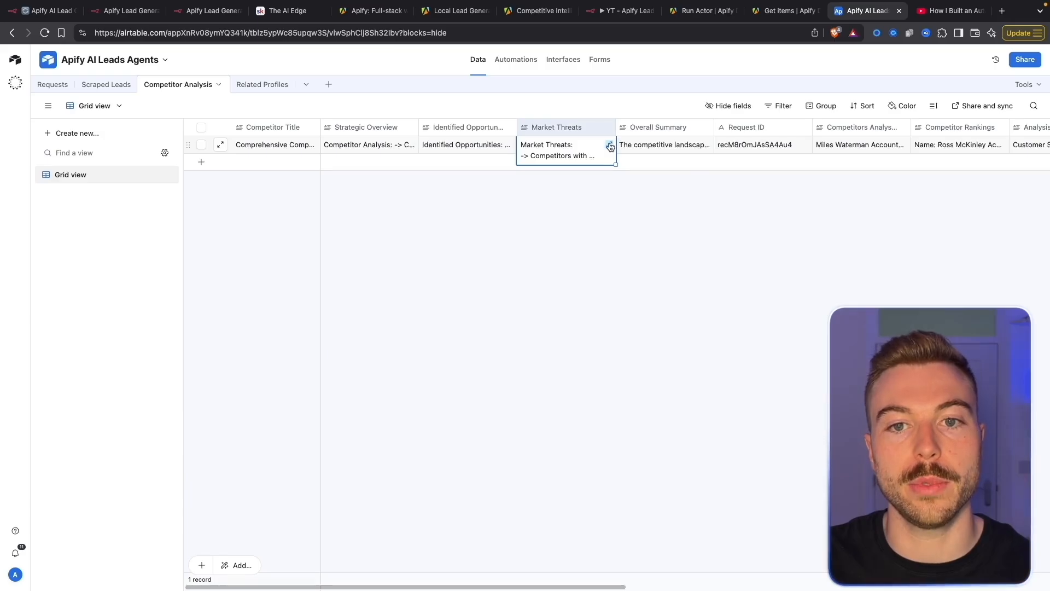
pyautogui.click(610, 145)
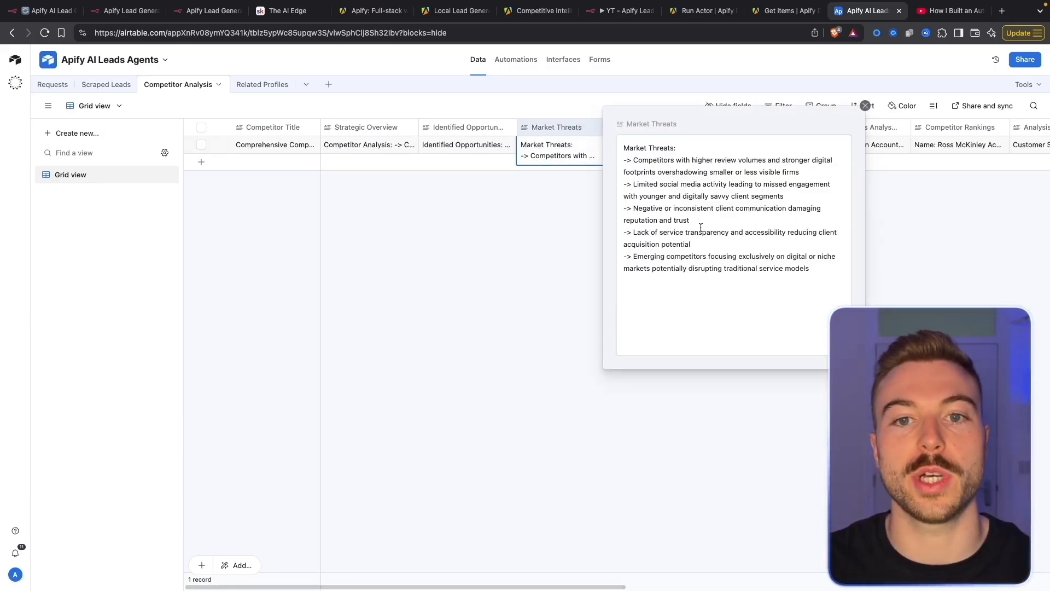
pyautogui.click(601, 195)
pyautogui.click(703, 145)
pyautogui.moveTo(703, 144); pyautogui.dragTo(707, 146)
pyautogui.click(709, 145)
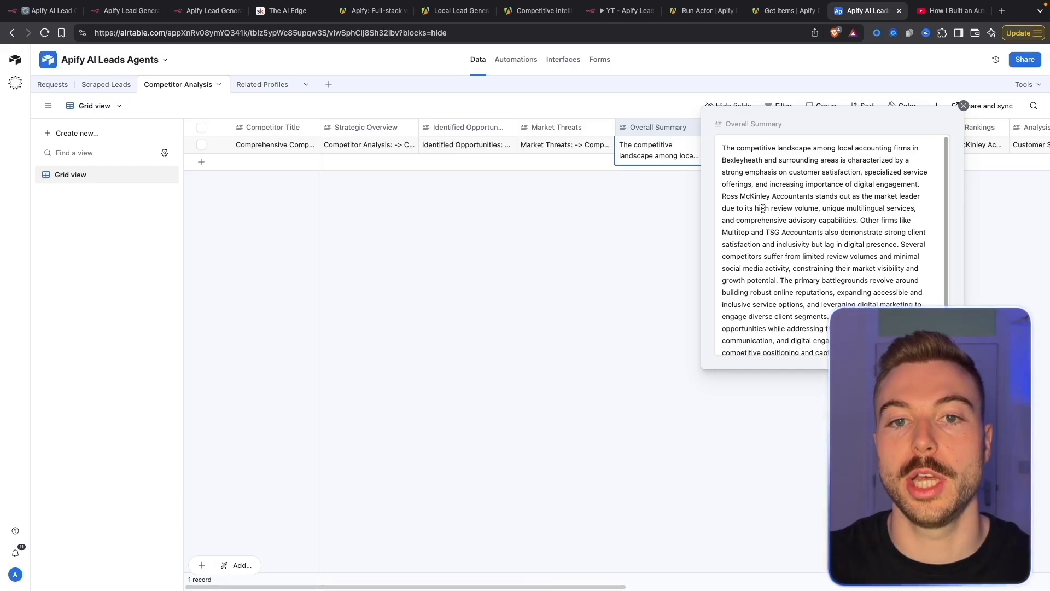
pyautogui.click(635, 236)
pyautogui.click(54, 18)
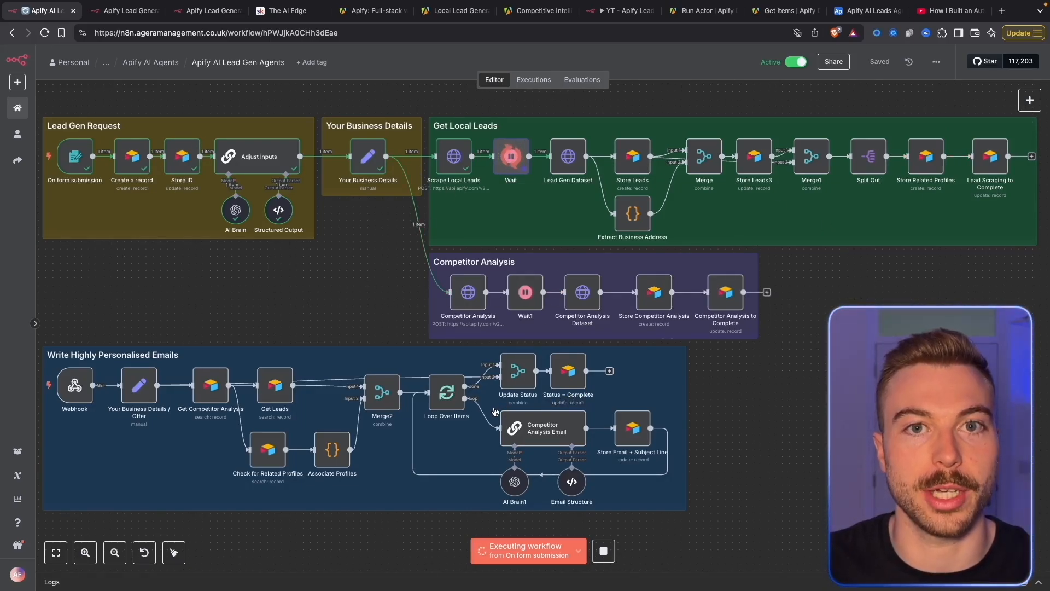
# Scroll through the Lead Gen Dataset's Instagram profile output, then open the Store Leads node
pyautogui.doubleClick(568, 156)
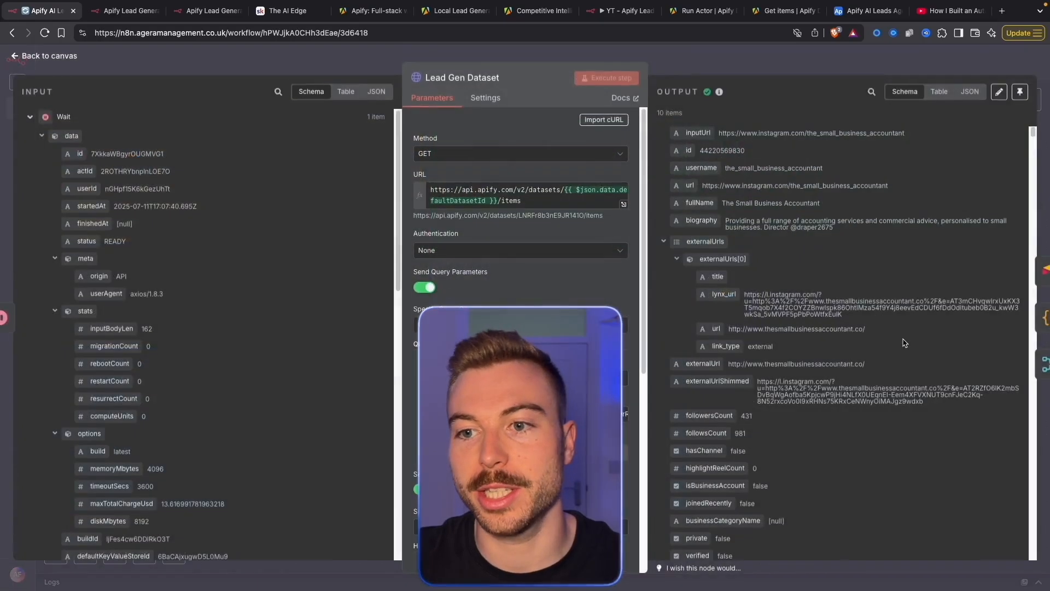
pyautogui.scroll(-15, 906, 344)
pyautogui.scroll(-15, 810, 368)
pyautogui.scroll(-15, 810, 366)
pyautogui.scroll(-15, 810, 367)
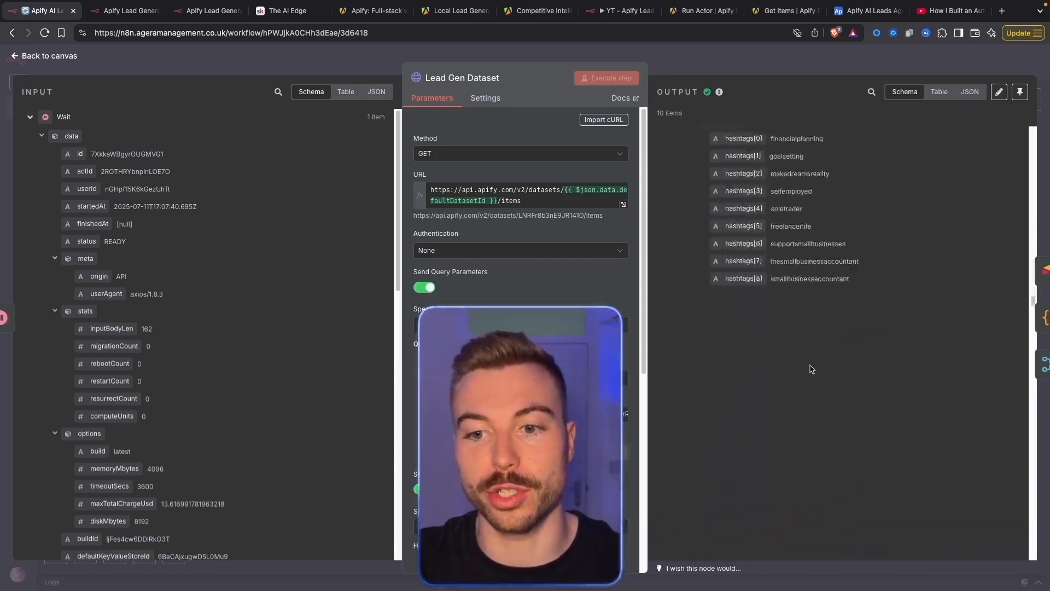
pyautogui.scroll(-10, 810, 365)
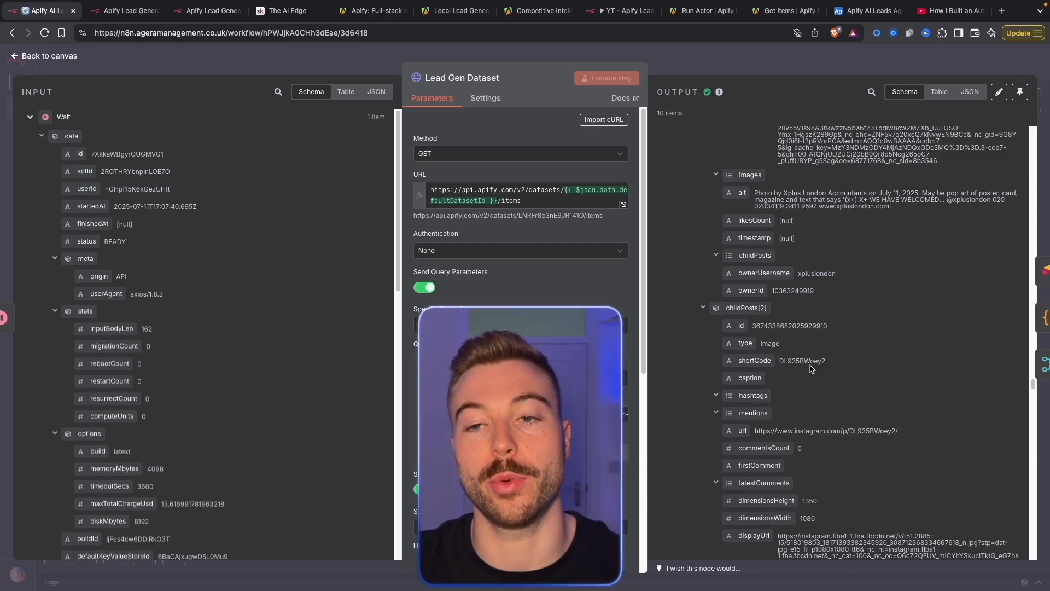
pyautogui.click(791, 64)
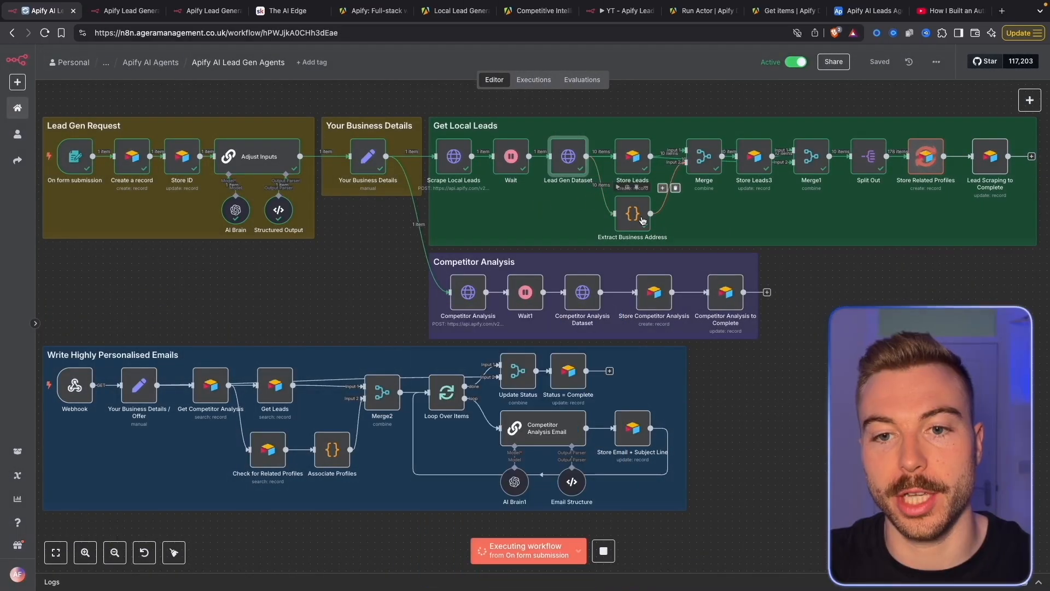
pyautogui.doubleClick(640, 164)
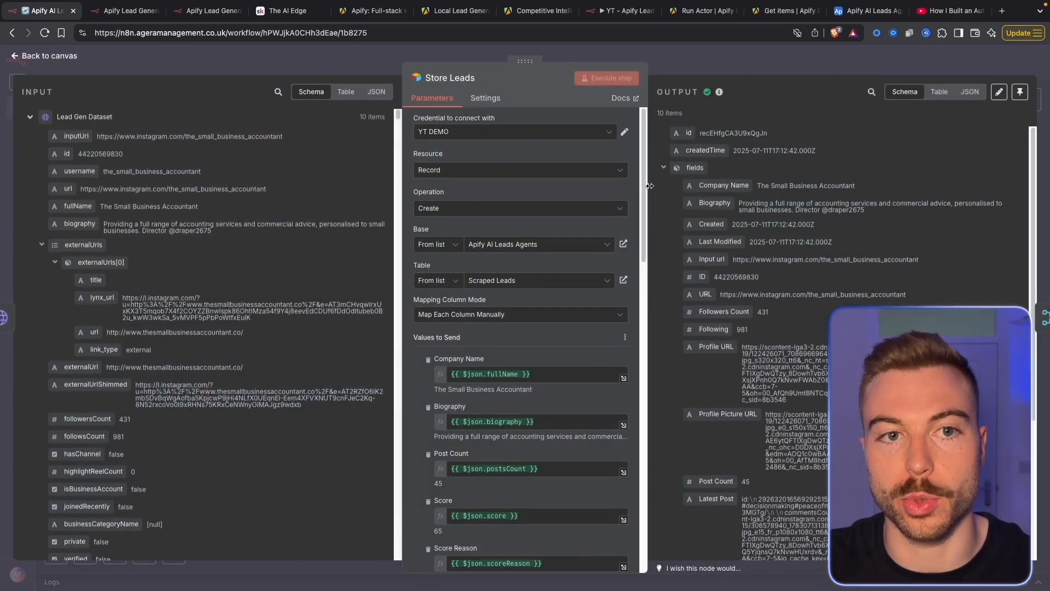
# Sort the Scraped Leads table by Created instead of company name and scan its columns
pyautogui.click(868, 11)
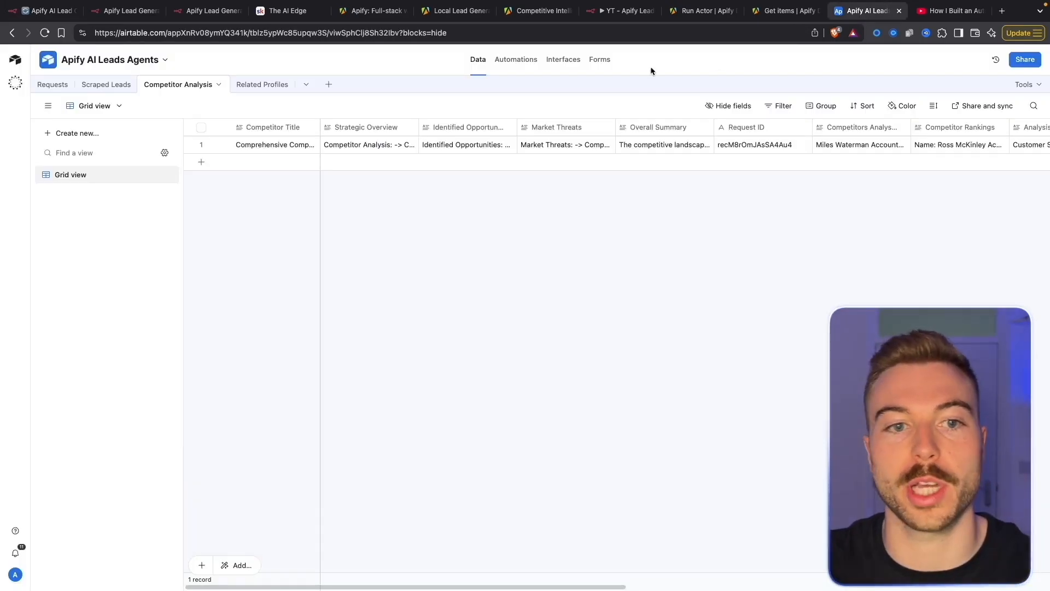
pyautogui.click(96, 86)
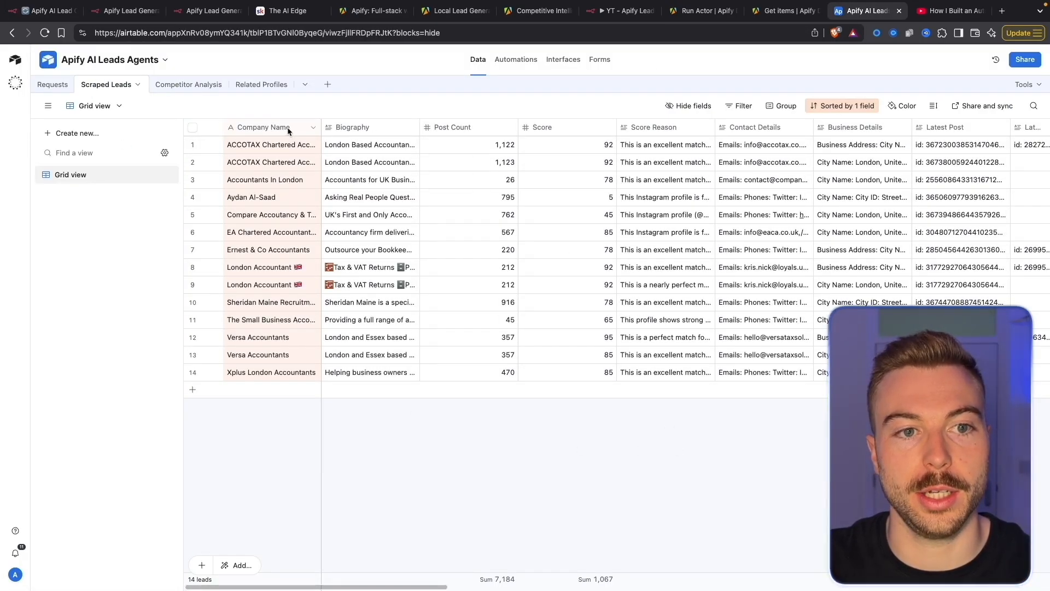
pyautogui.click(843, 105)
pyautogui.click(864, 153)
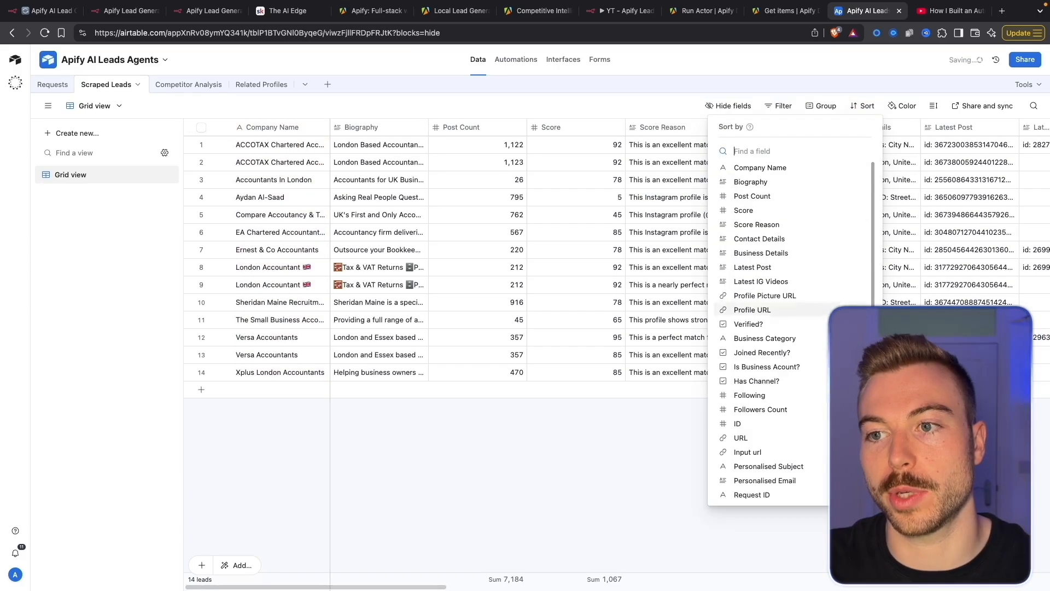
pyautogui.click(604, 517)
pyautogui.moveTo(418, 587); pyautogui.dragTo(1019, 586)
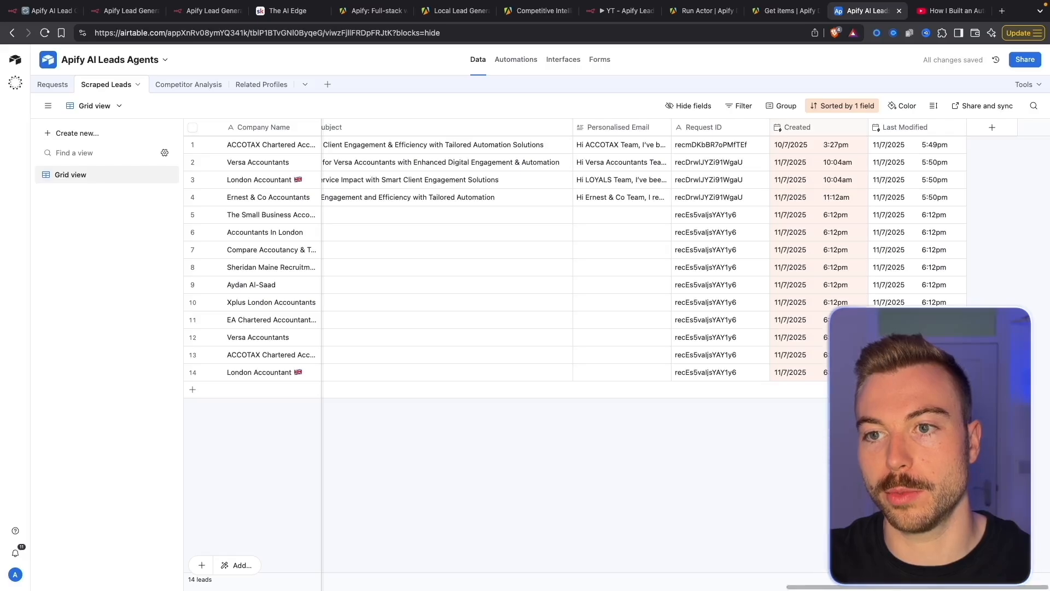
pyautogui.moveTo(835, 588); pyautogui.dragTo(229, 585)
# Close the Store Leads node and zoom toward Split Out and Store Related Profiles
pyautogui.click(35, 19)
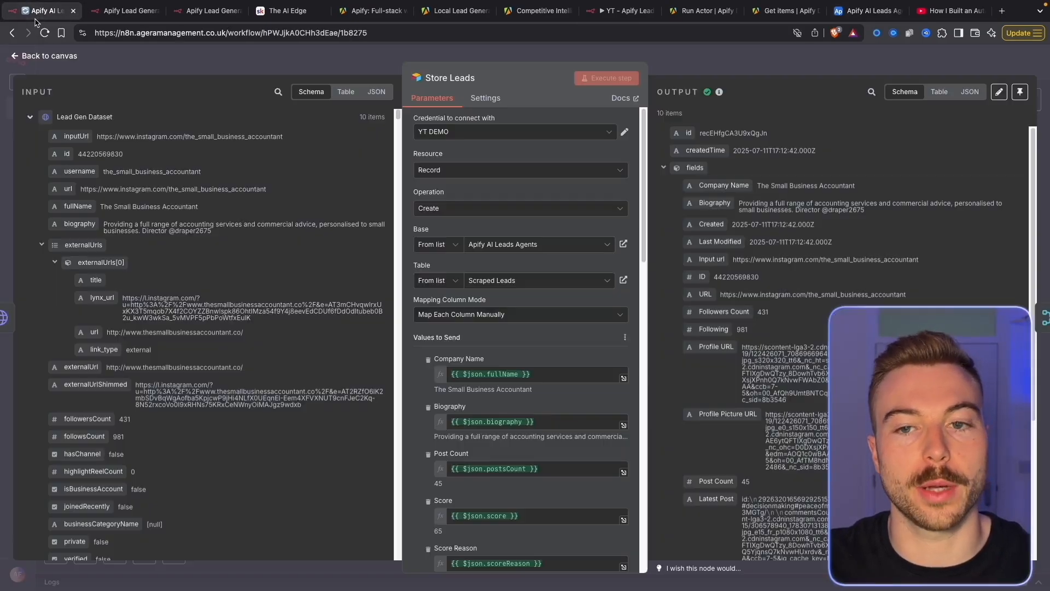
pyautogui.click(796, 64)
pyautogui.scroll(5, 695, 191)
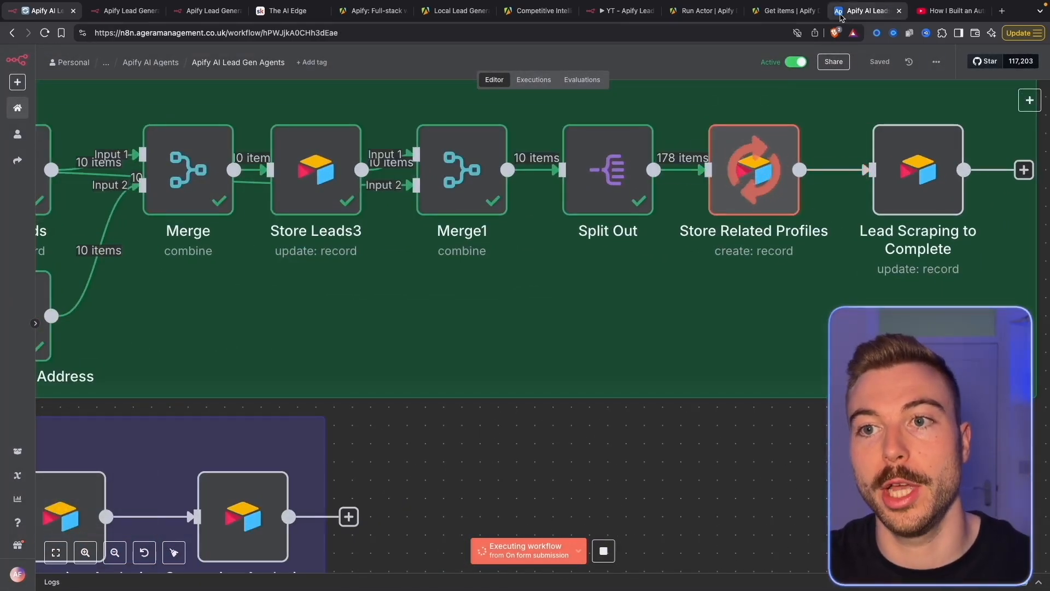
pyautogui.click(868, 11)
# Scroll through the 270 related profiles, then check the running n8n canvas
pyautogui.click(265, 83)
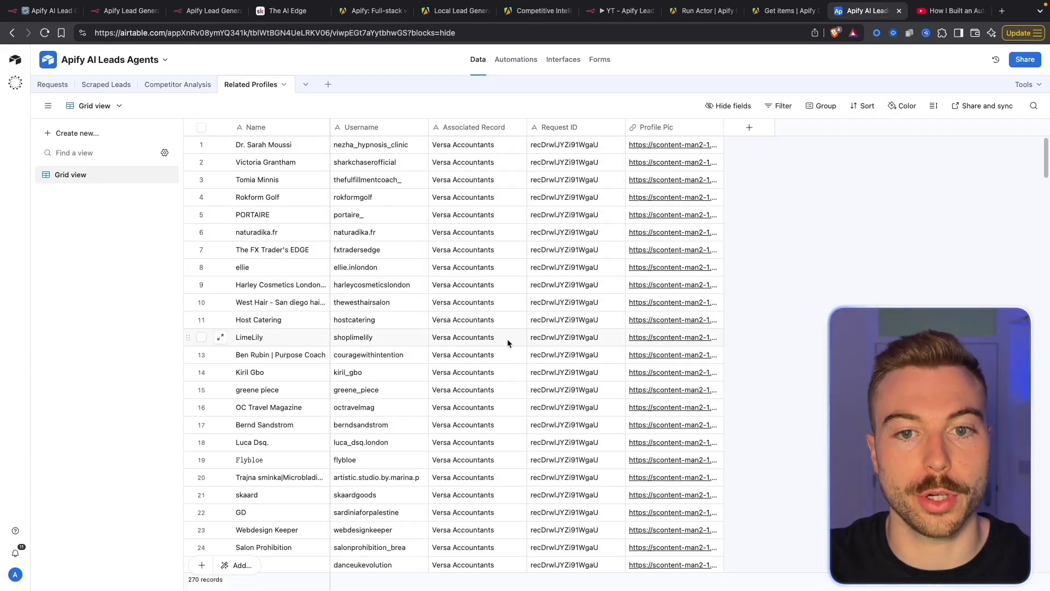
pyautogui.scroll(-20, 507, 339)
pyautogui.scroll(-20, 507, 343)
pyautogui.scroll(20, 507, 342)
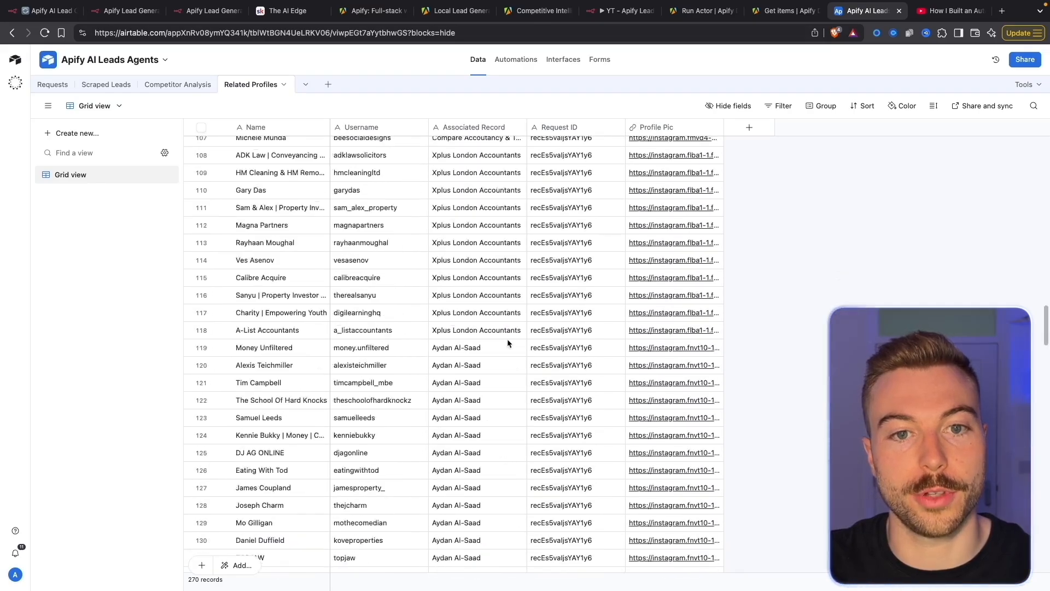
pyautogui.scroll(-20, 507, 343)
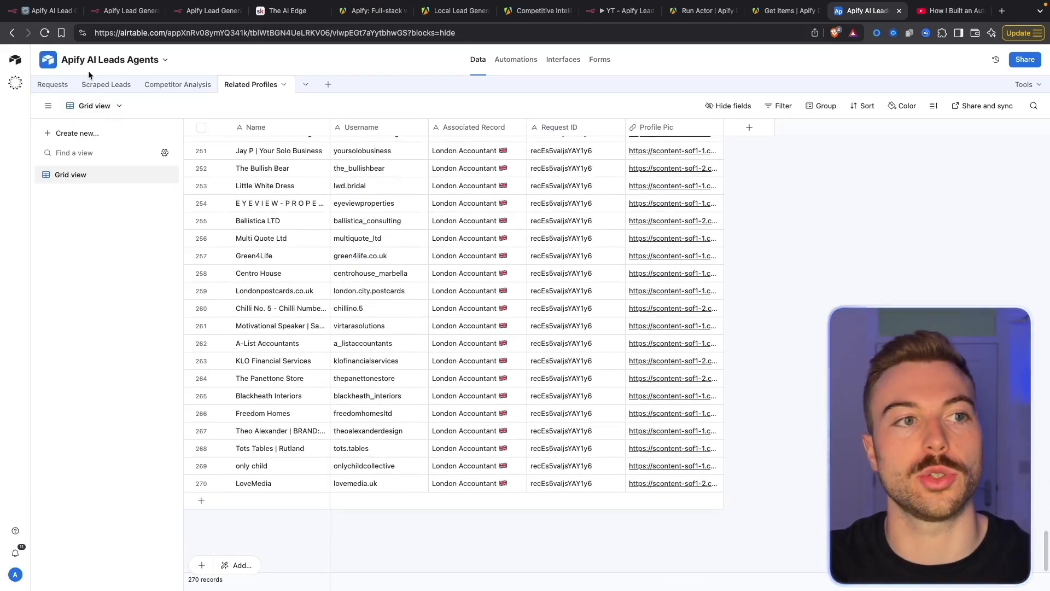
pyautogui.click(53, 16)
pyautogui.scroll(-3, 791, 327)
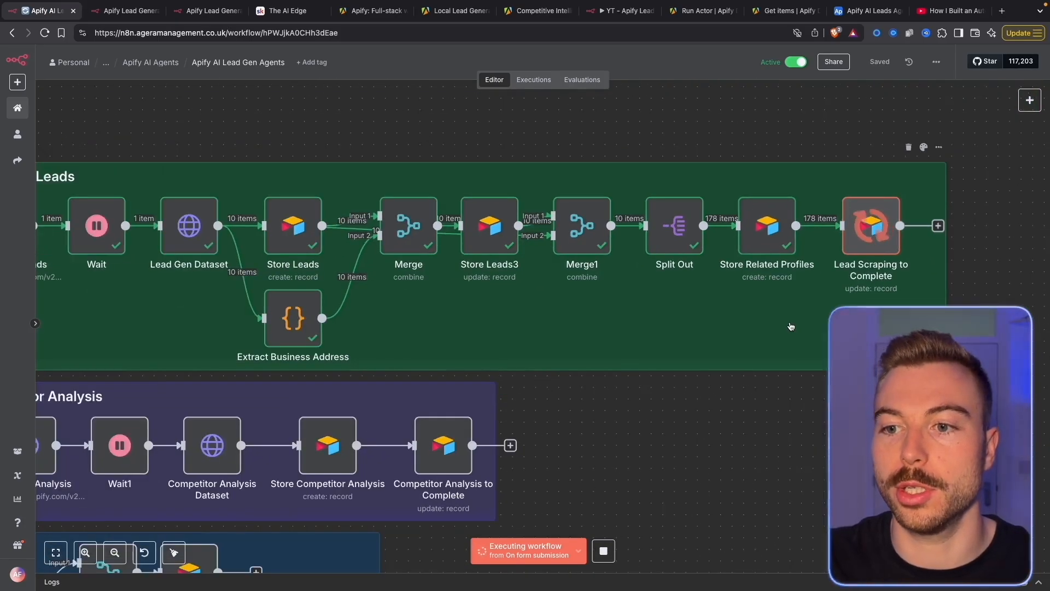
pyautogui.scroll(-5, 844, 269)
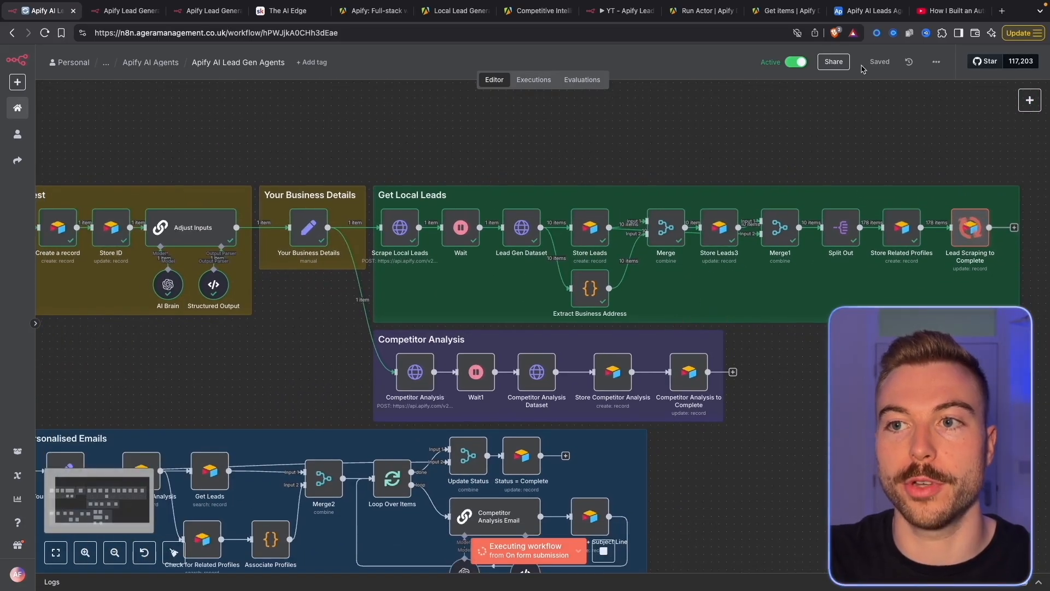
# Check the five requests in Airtable, then pan n8n to the Competitor Analysis group
pyautogui.click(864, 12)
pyautogui.click(53, 84)
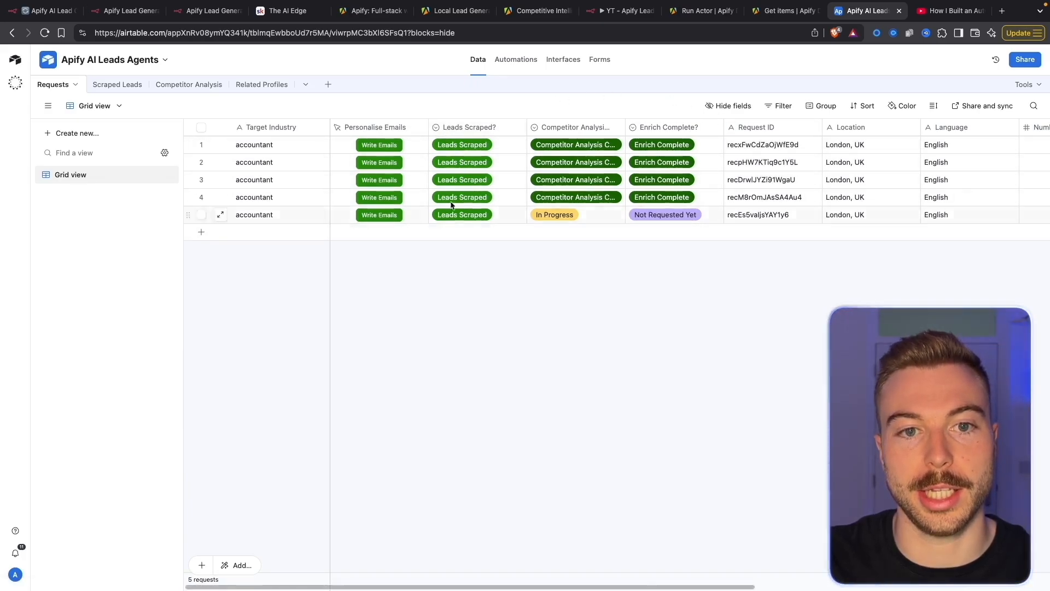
pyautogui.click(49, 11)
pyautogui.moveTo(663, 468); pyautogui.dragTo(643, 398)
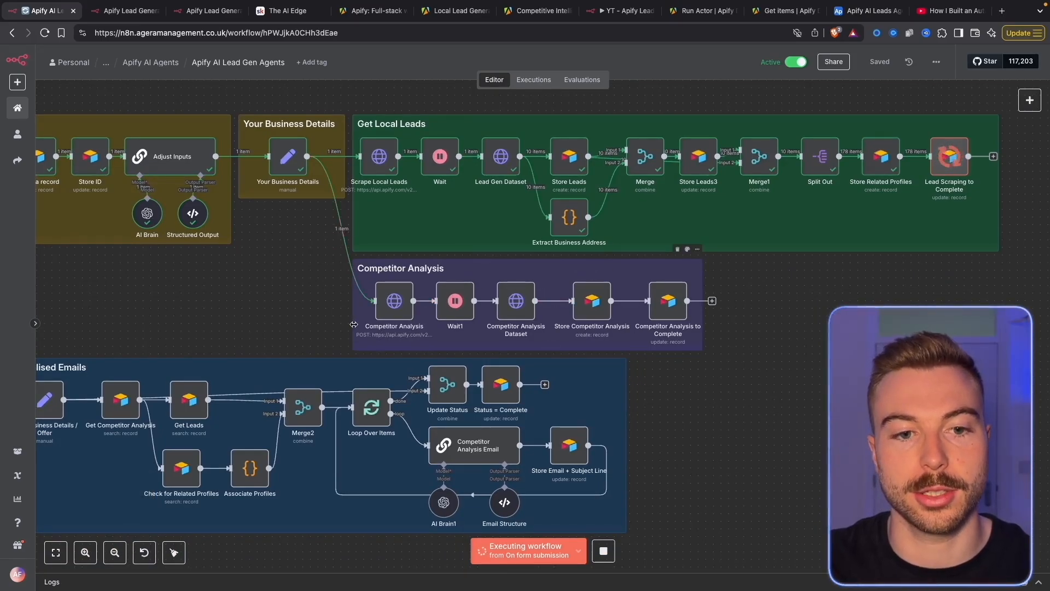
# Open the Competitor Analysis Dataset node and scroll through its output data
pyautogui.doubleClick(516, 300)
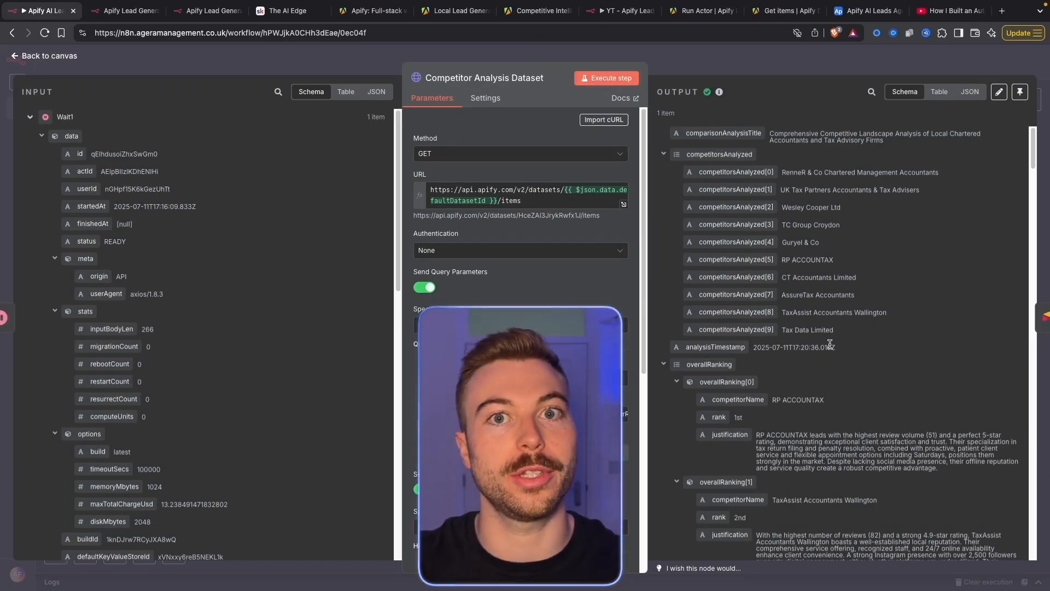
pyautogui.scroll(-3, 842, 399)
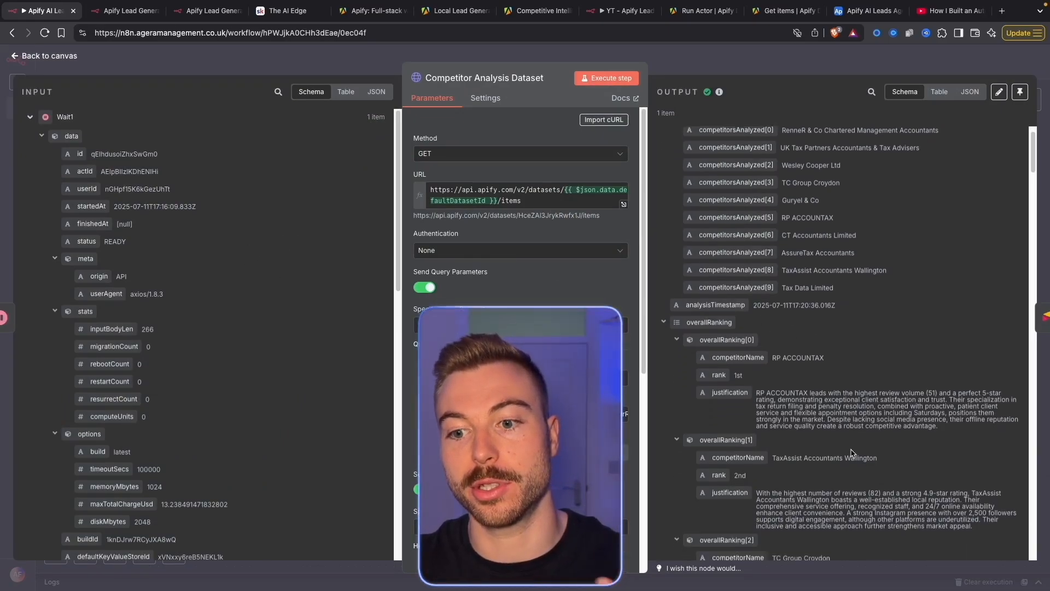
pyautogui.scroll(-10, 848, 416)
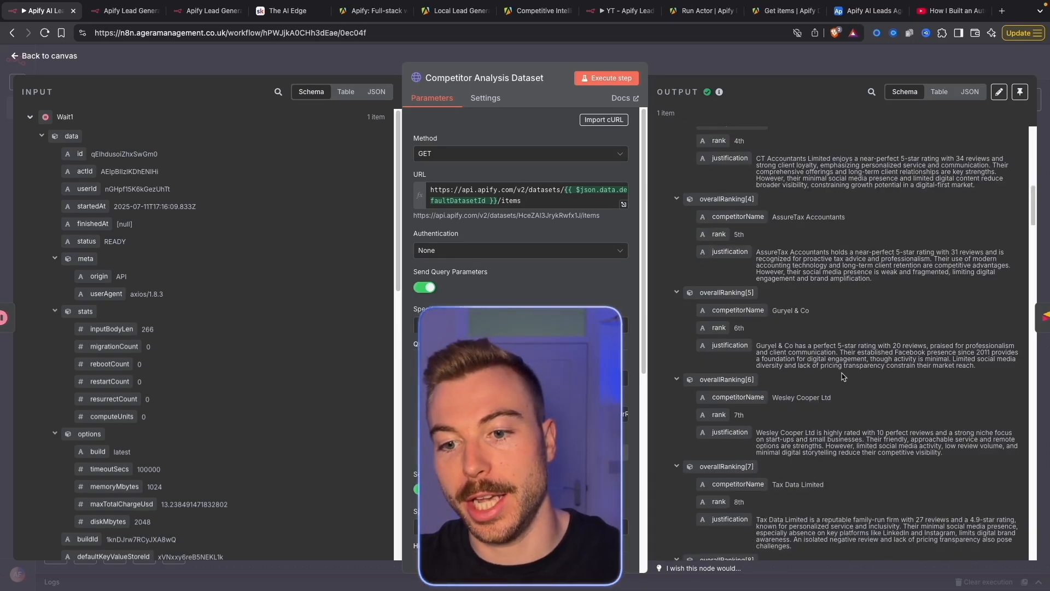
pyautogui.scroll(-9, 842, 376)
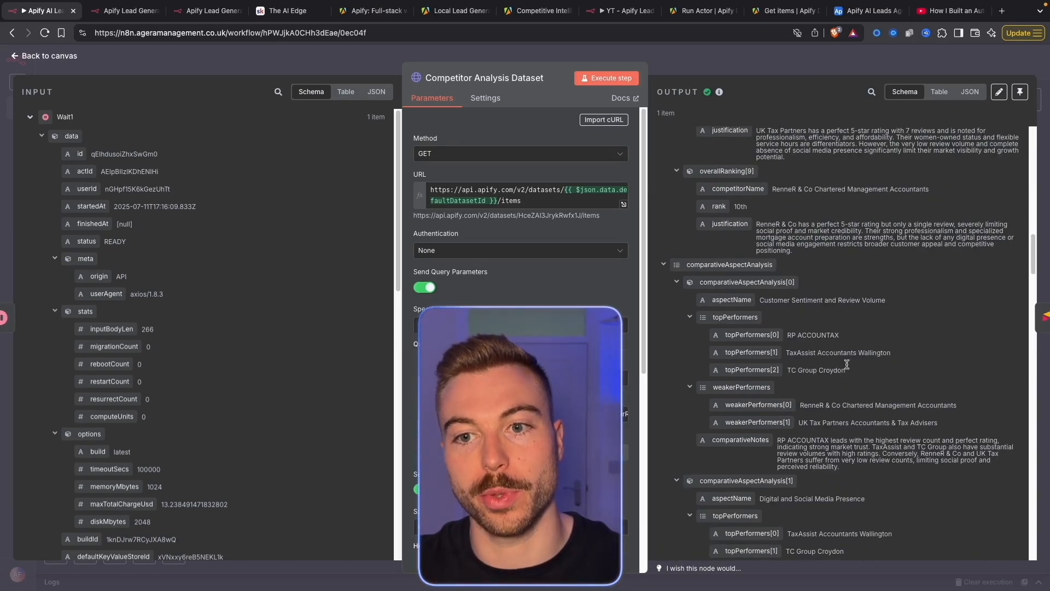
pyautogui.scroll(-3, 882, 325)
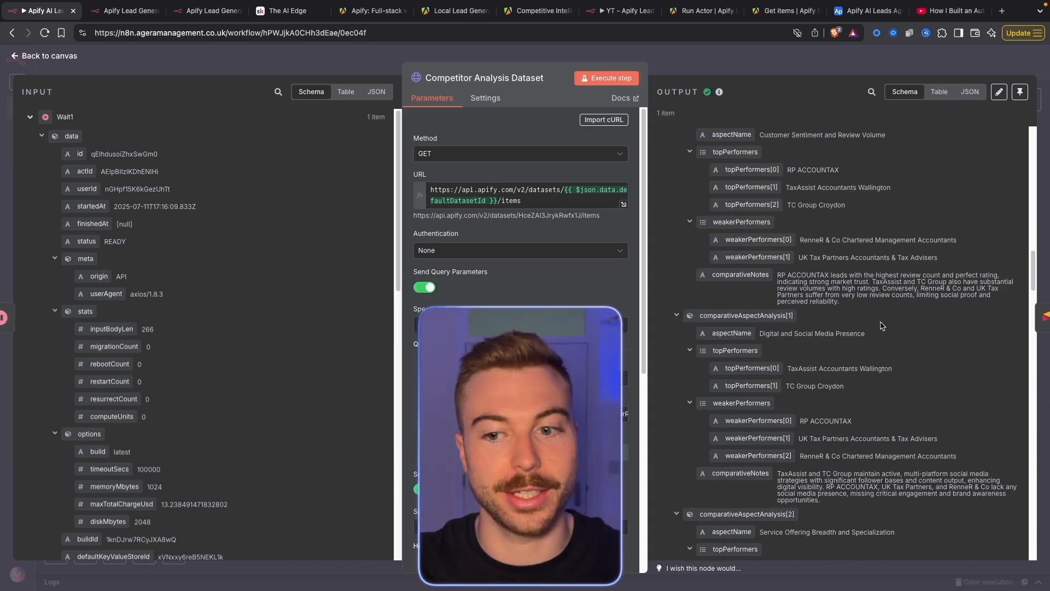
pyautogui.scroll(-2, 881, 325)
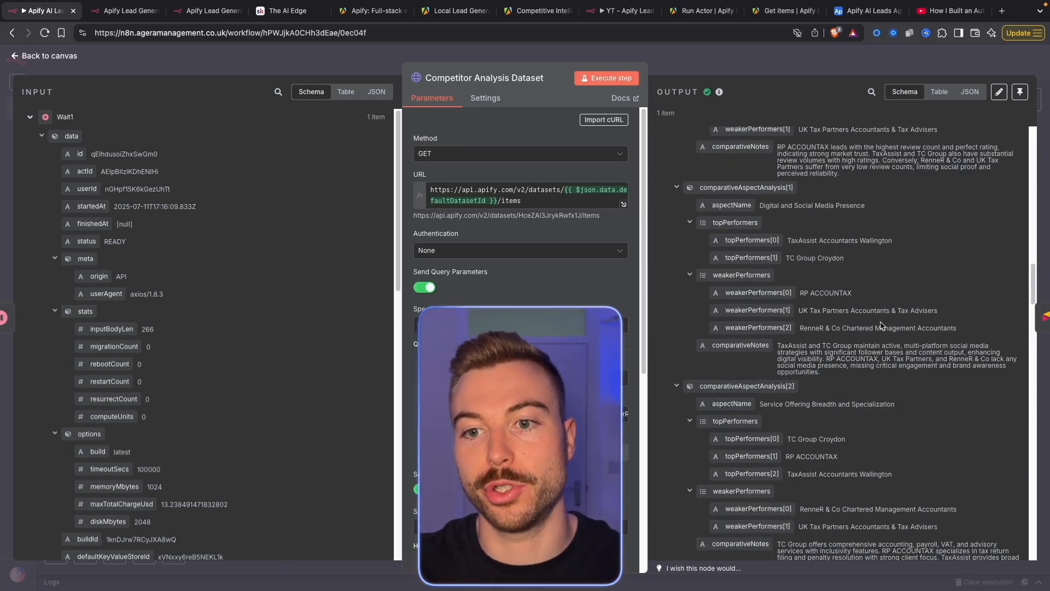
pyautogui.scroll(-15, 882, 326)
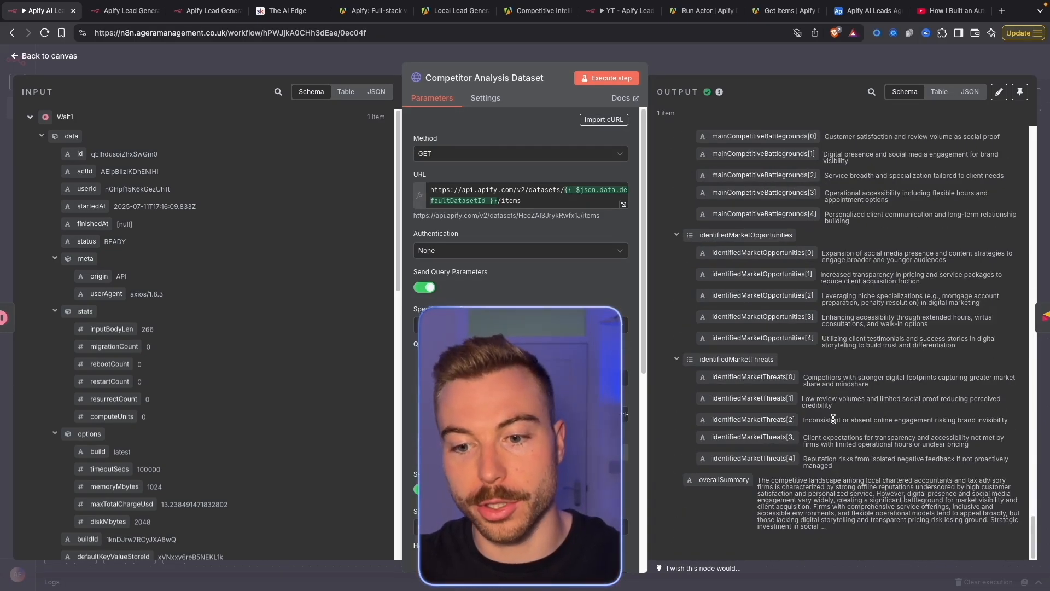
pyautogui.scroll(4, 820, 405)
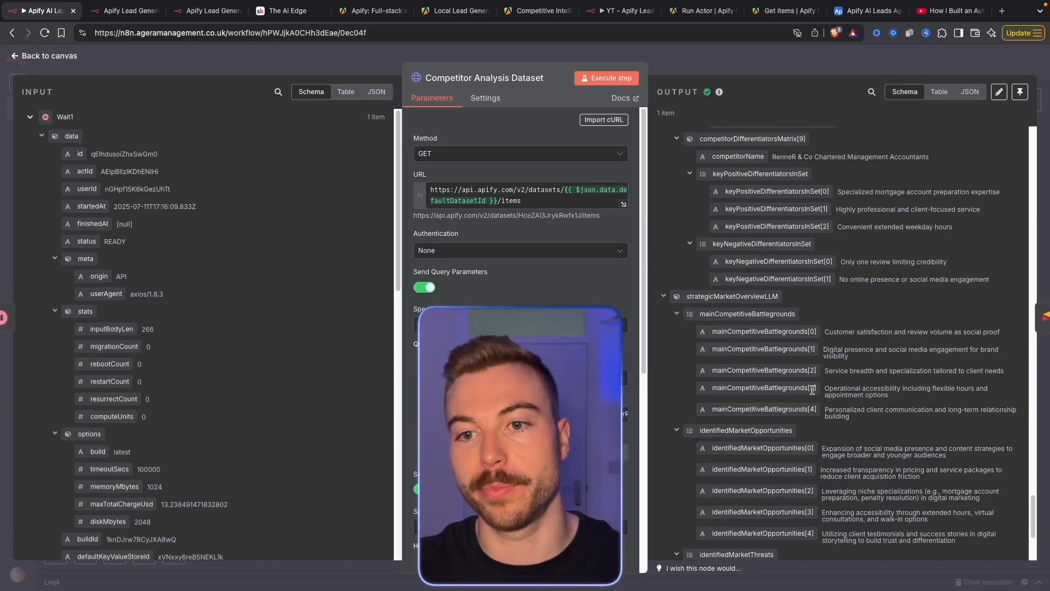
pyautogui.scroll(1, 817, 407)
pyautogui.scroll(-3, 855, 412)
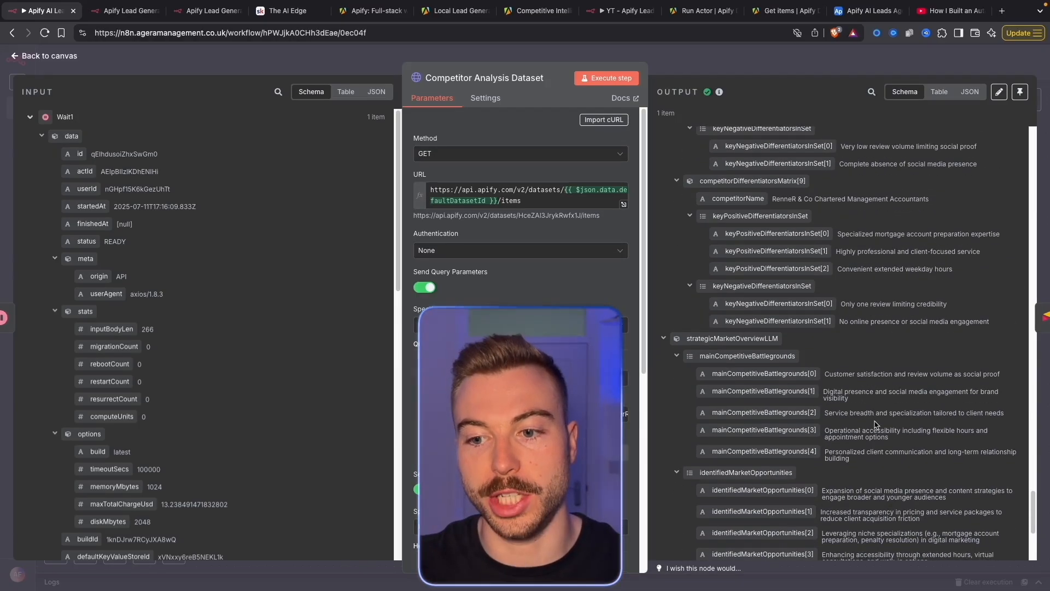
pyautogui.scroll(-2, 844, 309)
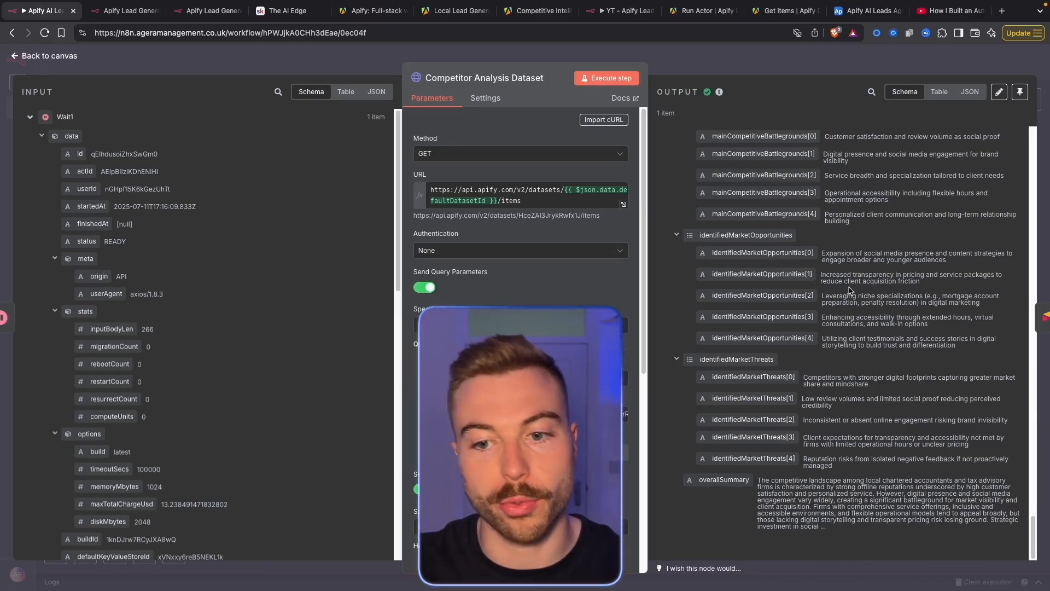
# Highlight part of the overallSummary text, then leave the node for Airtable's Requests table
pyautogui.moveTo(797, 486); pyautogui.dragTo(849, 513)
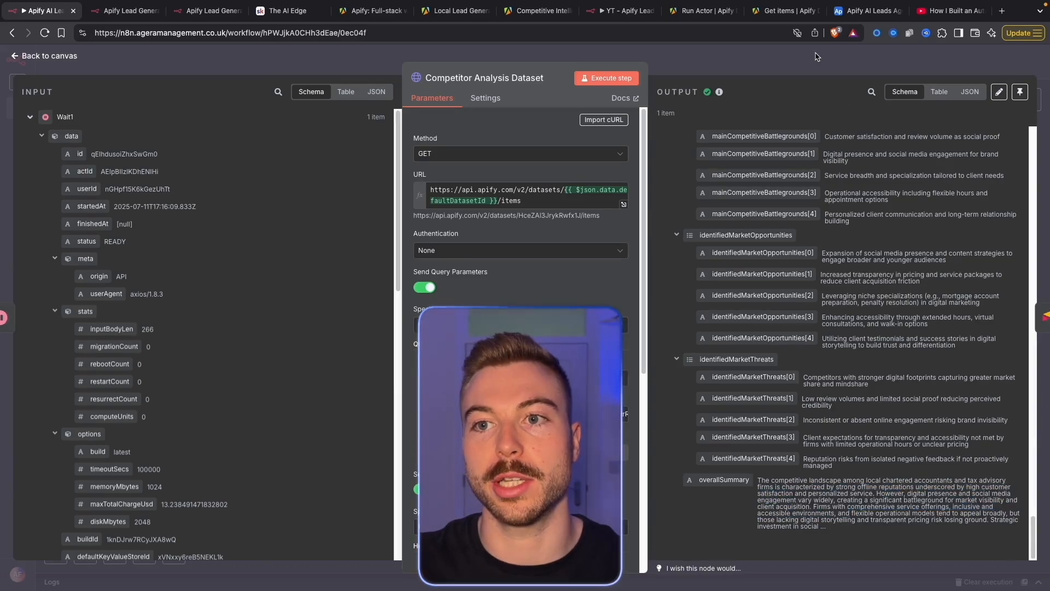
pyautogui.press('Escape')
pyautogui.click(867, 11)
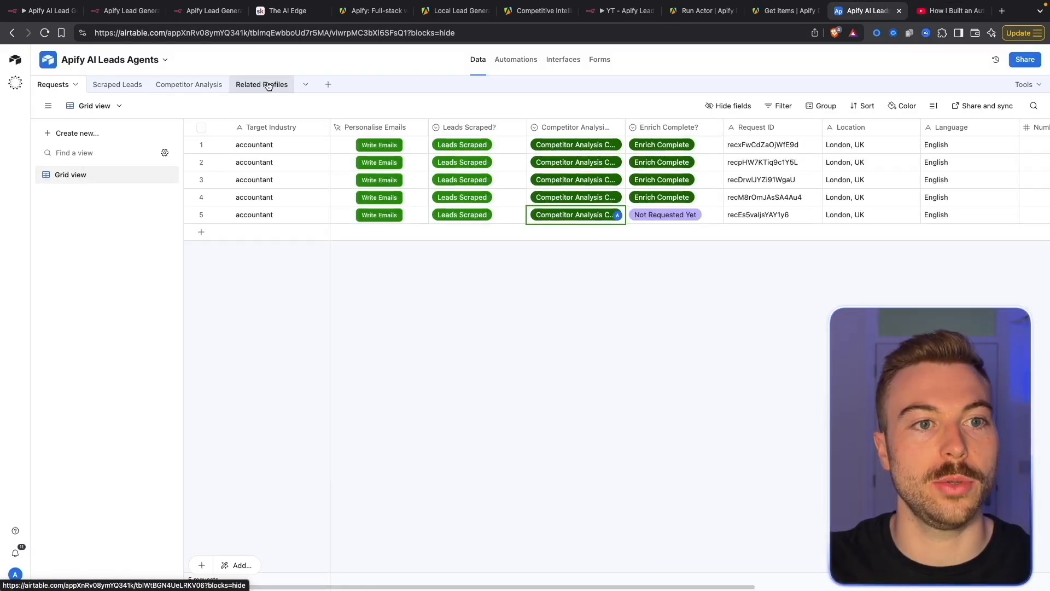
pyautogui.click(179, 86)
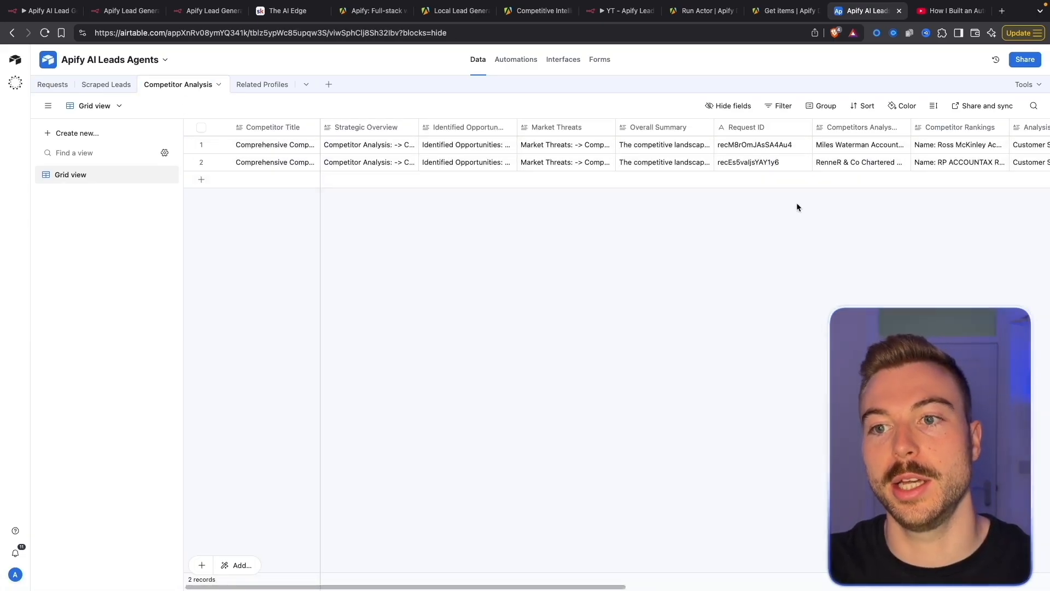
pyautogui.click(867, 162)
pyautogui.click(878, 164)
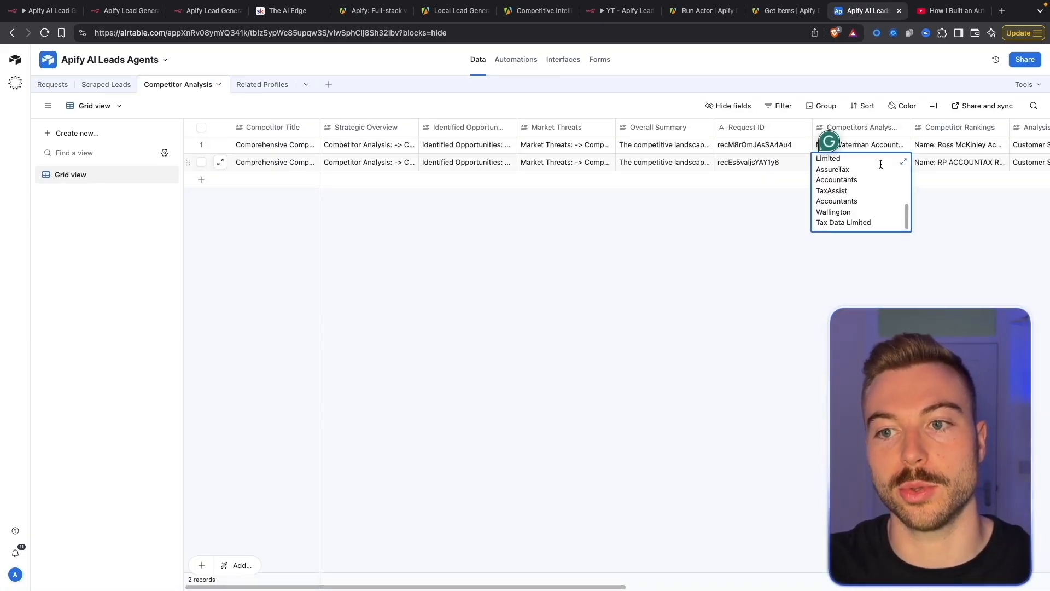
pyautogui.click(901, 163)
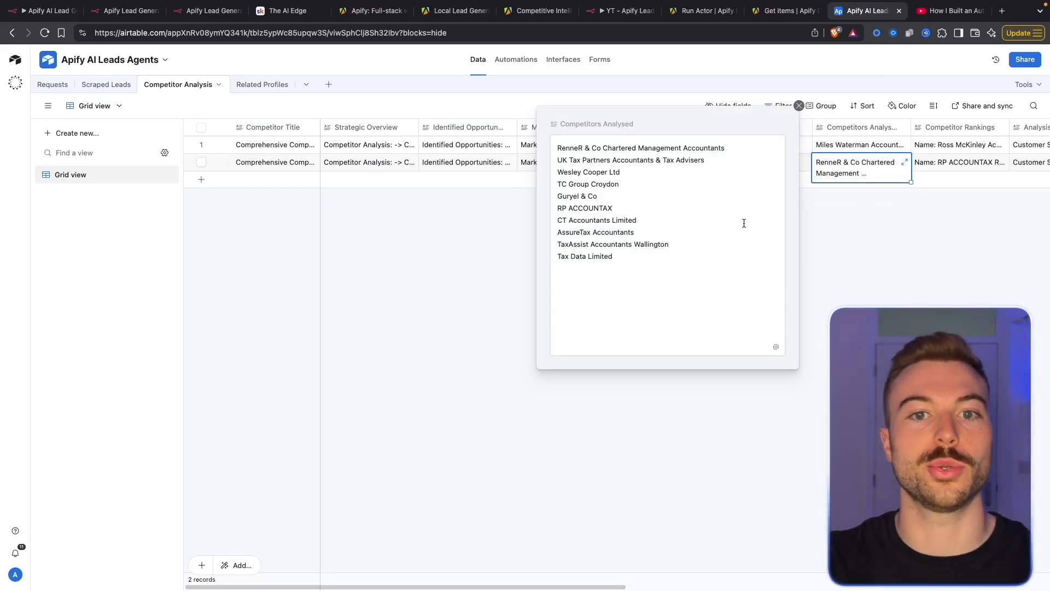
pyautogui.click(799, 106)
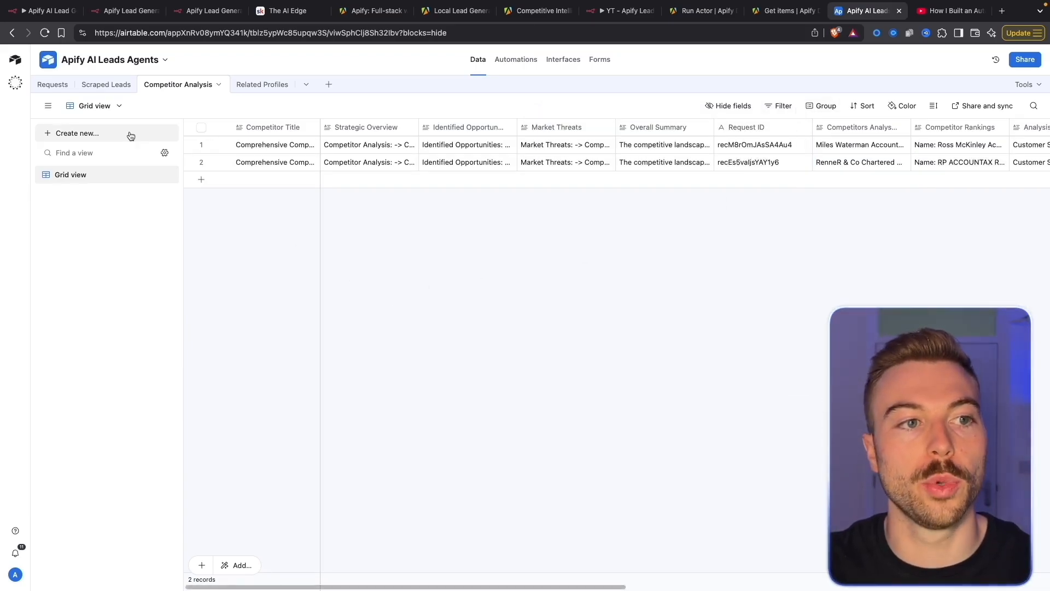
pyautogui.click(48, 87)
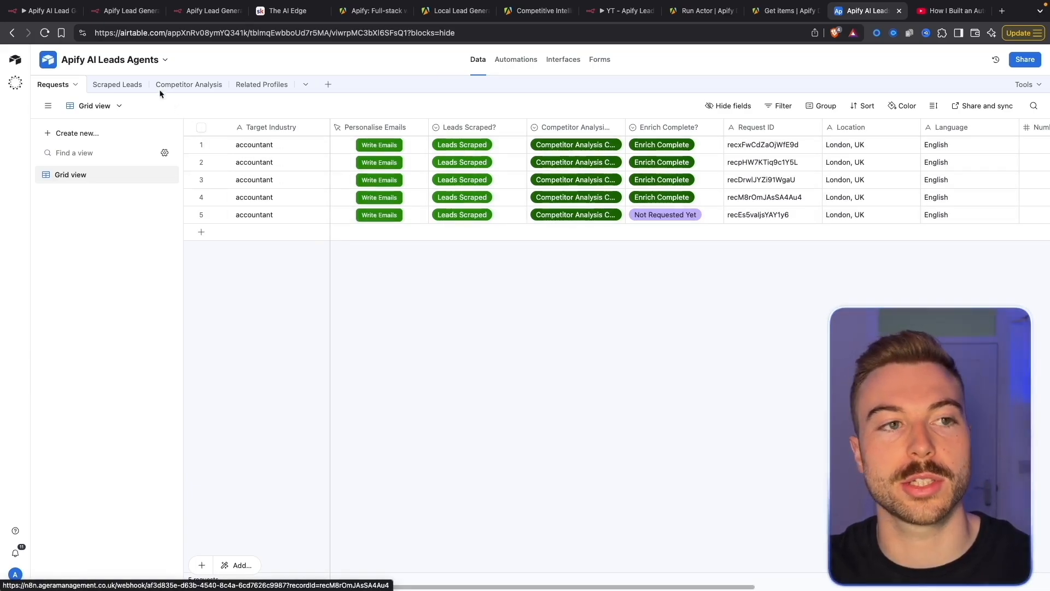
pyautogui.click(44, 11)
# Confirm Your Business Details / Offer sets the offering to Hold, then return to Airtable Requests
pyautogui.scroll(4, 378, 219)
pyautogui.hscroll(-1, 378, 219)
pyautogui.scroll(-1, 378, 220)
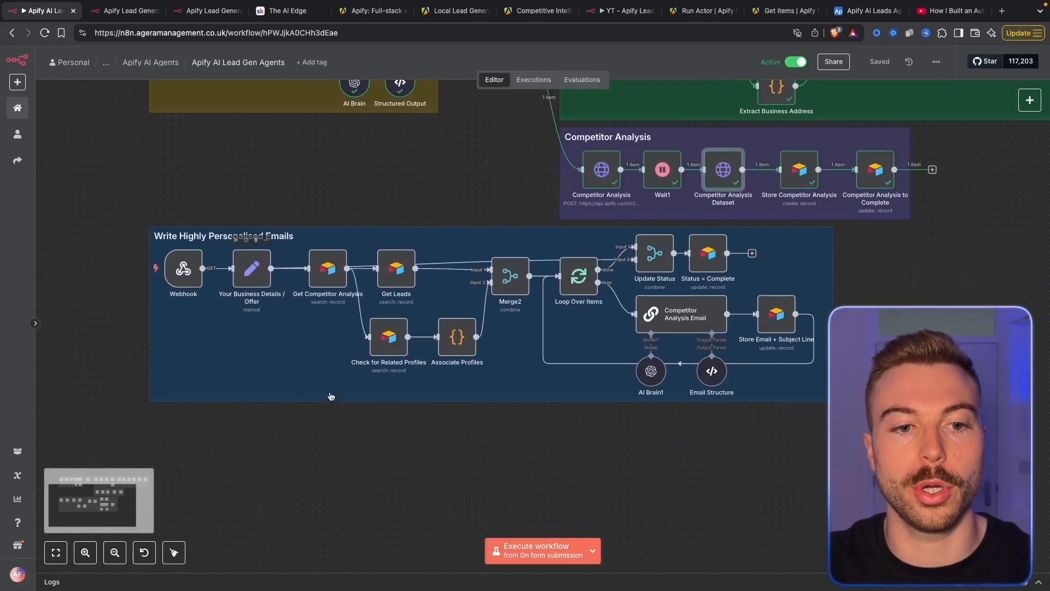
pyautogui.scroll(3, 220, 338)
pyautogui.hscroll(1, 253, 378)
pyautogui.hscroll(1, 253, 379)
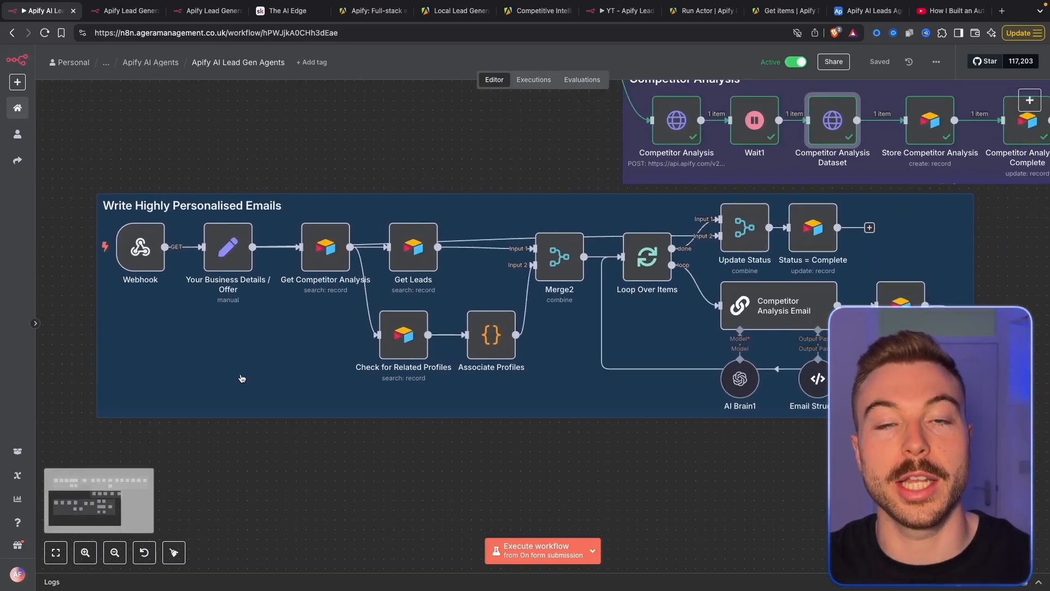
pyautogui.doubleClick(234, 261)
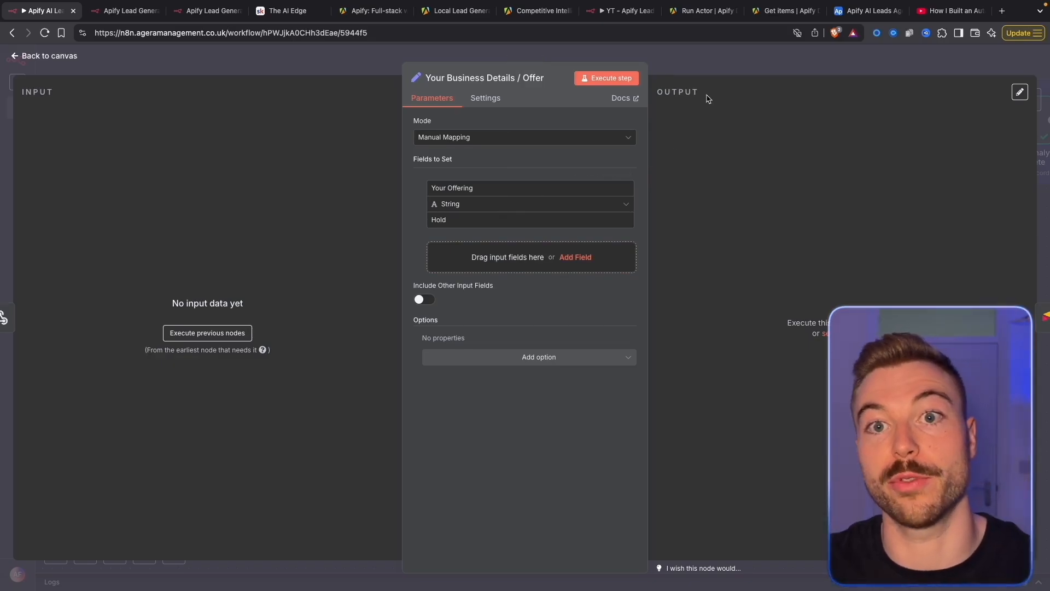
pyautogui.click(703, 63)
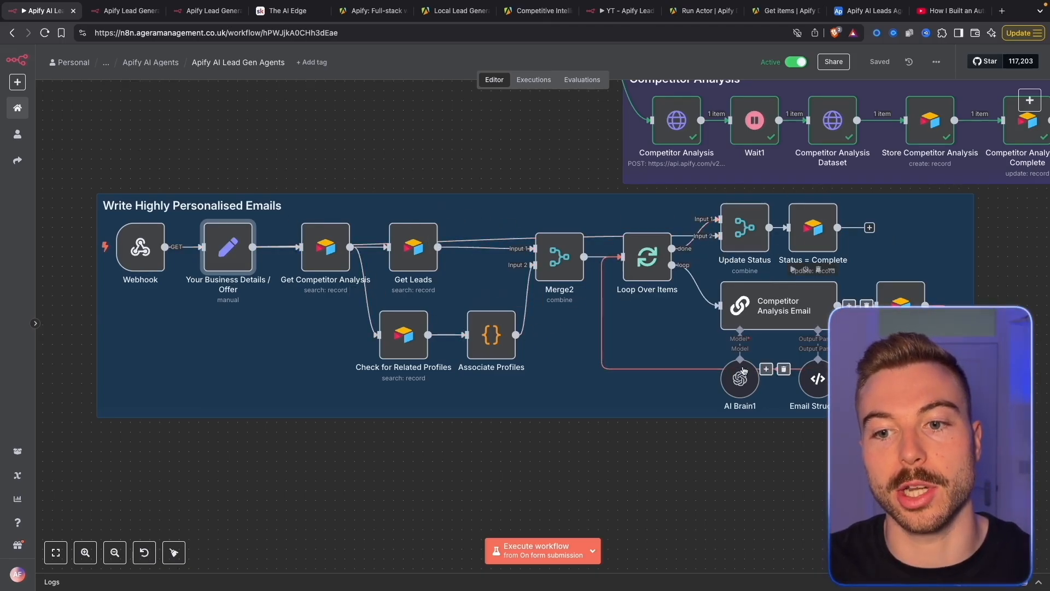
pyautogui.click(867, 11)
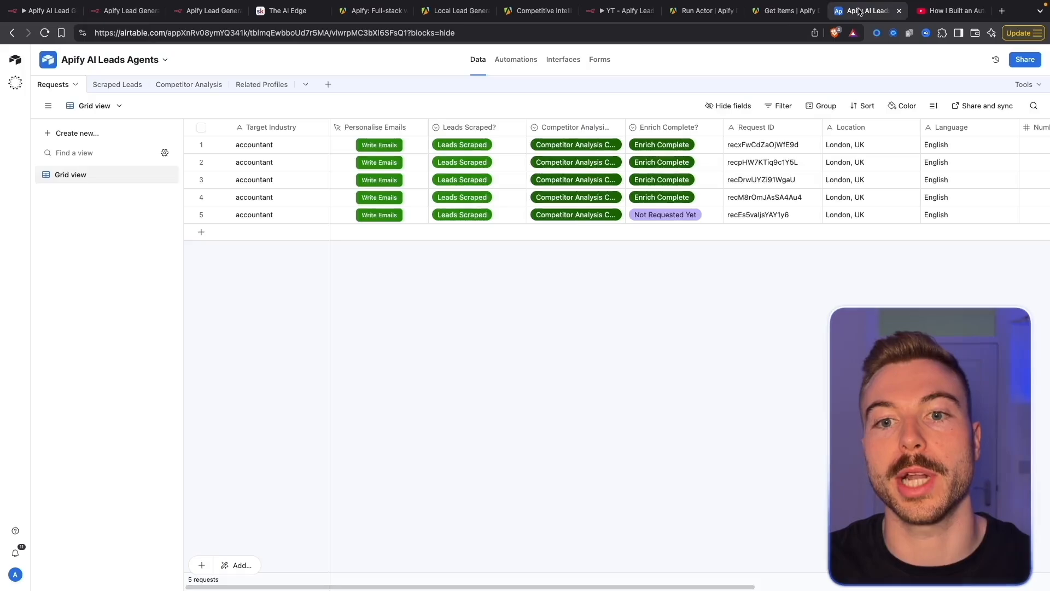
# Scroll the Scraped Leads table to Personalised Subject, then switch to the YouTube lead-gen video
pyautogui.click(113, 85)
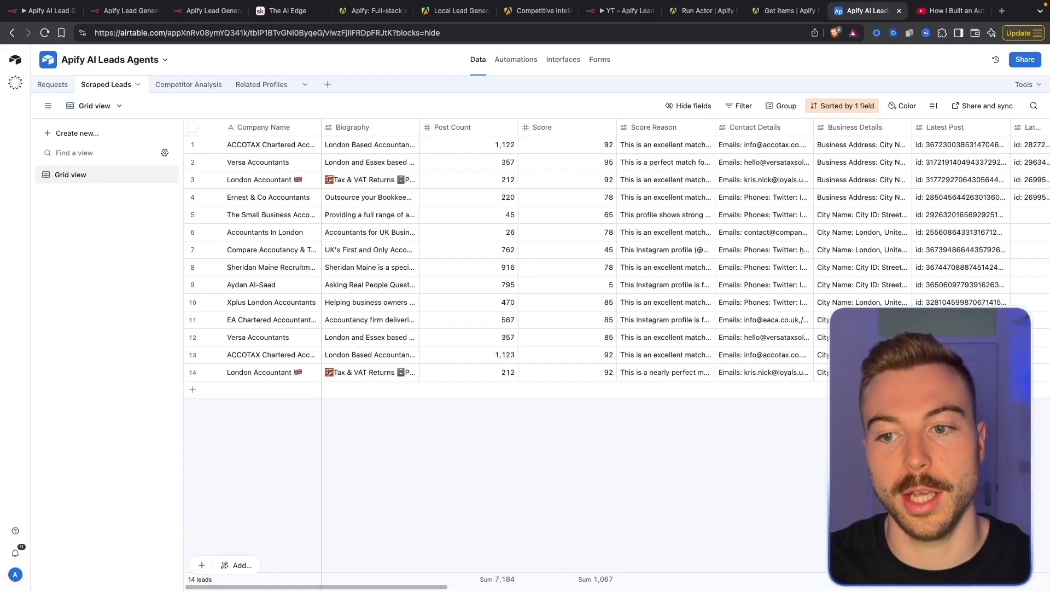
pyautogui.moveTo(438, 587); pyautogui.dragTo(986, 588)
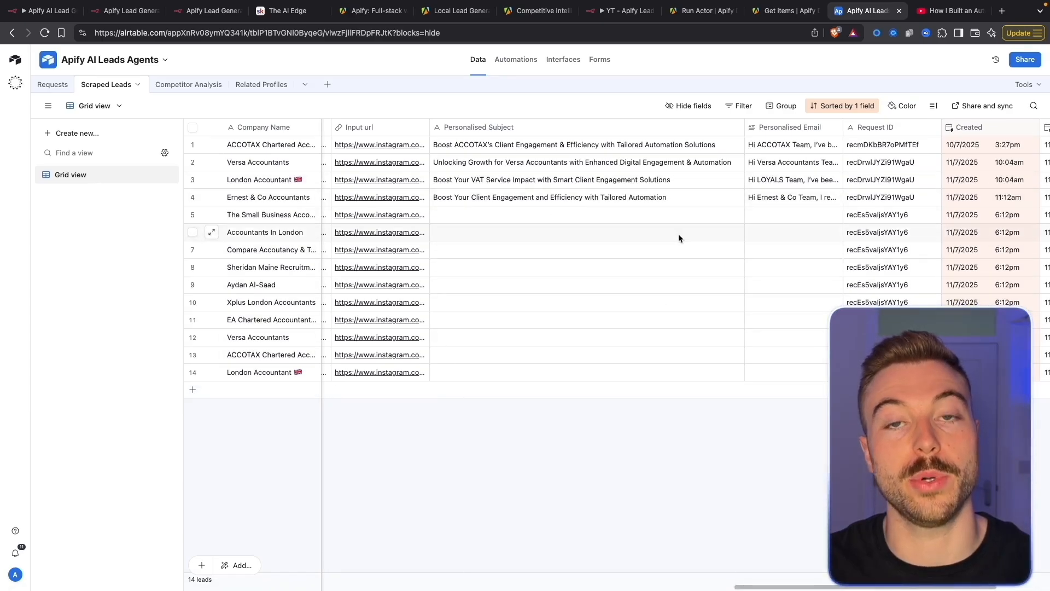
pyautogui.click(952, 11)
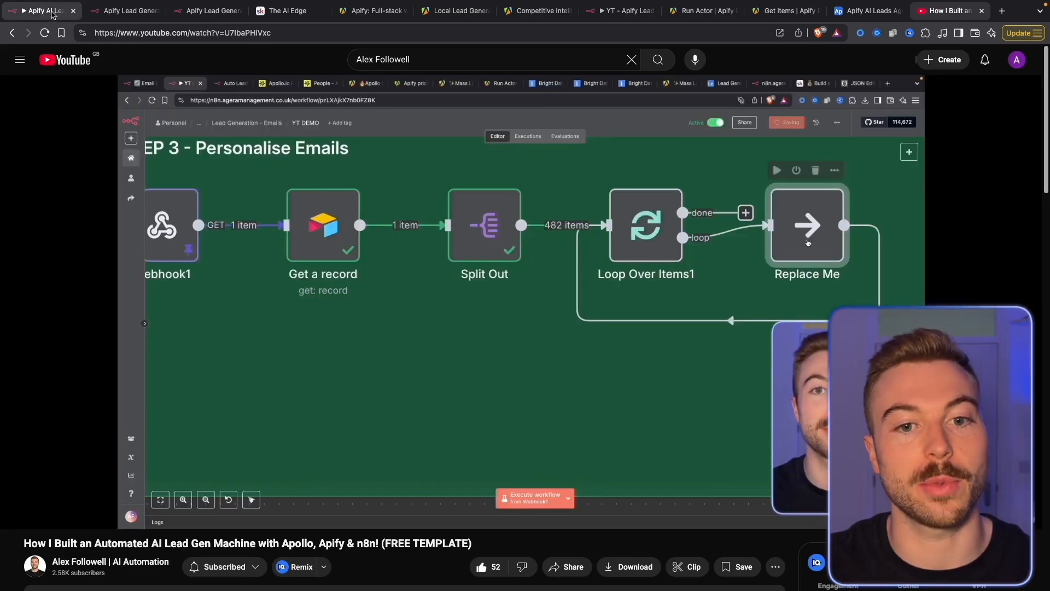
# Trigger Write Emails on request row 5, then view n8n's workflow executions list
pyautogui.click(49, 11)
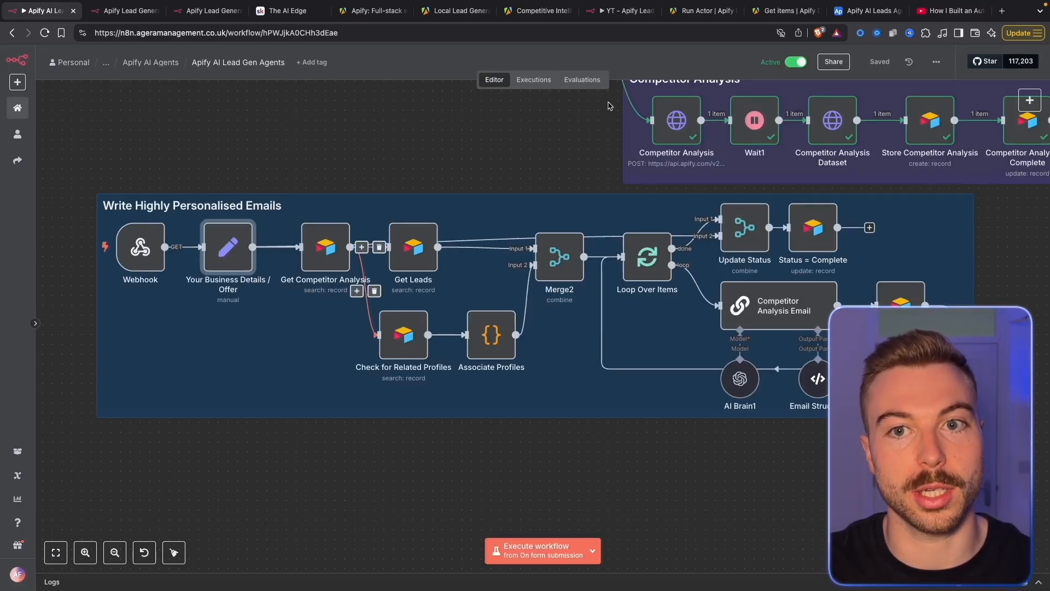
pyautogui.click(867, 10)
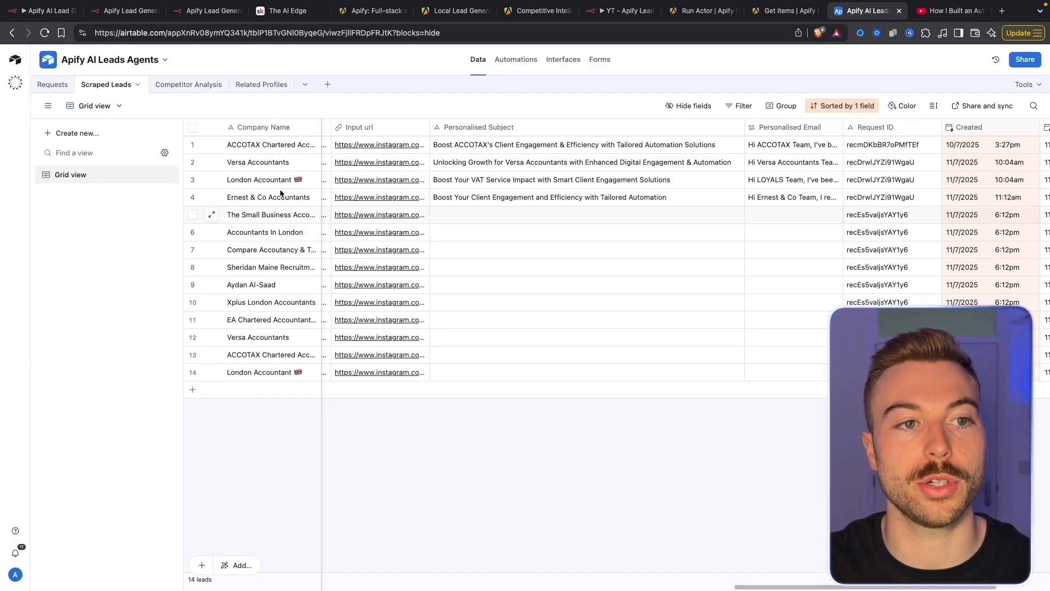
pyautogui.click(52, 84)
pyautogui.click(392, 215)
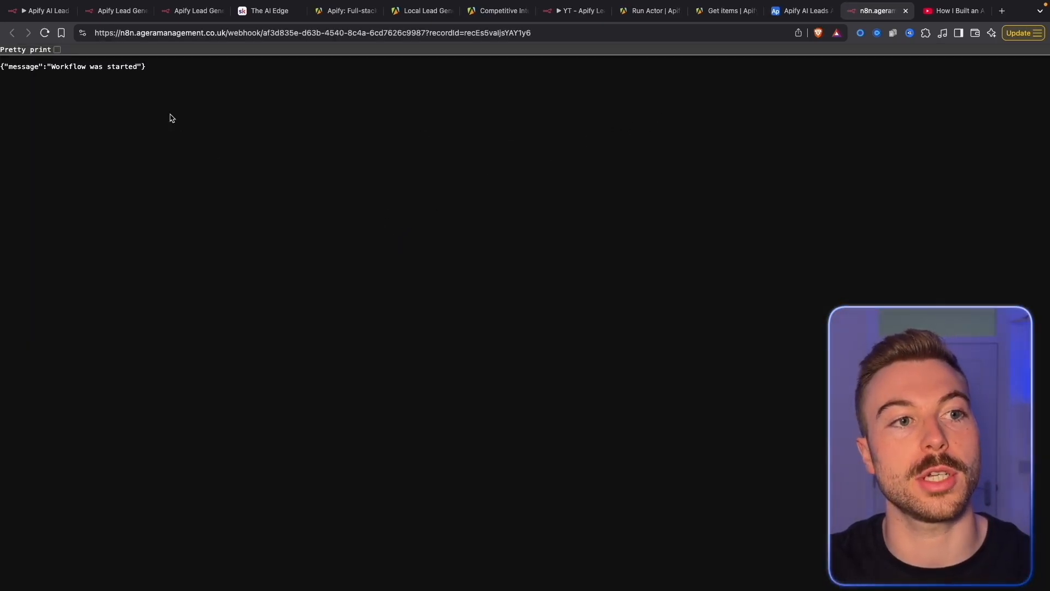
pyautogui.click(44, 10)
pyautogui.click(530, 84)
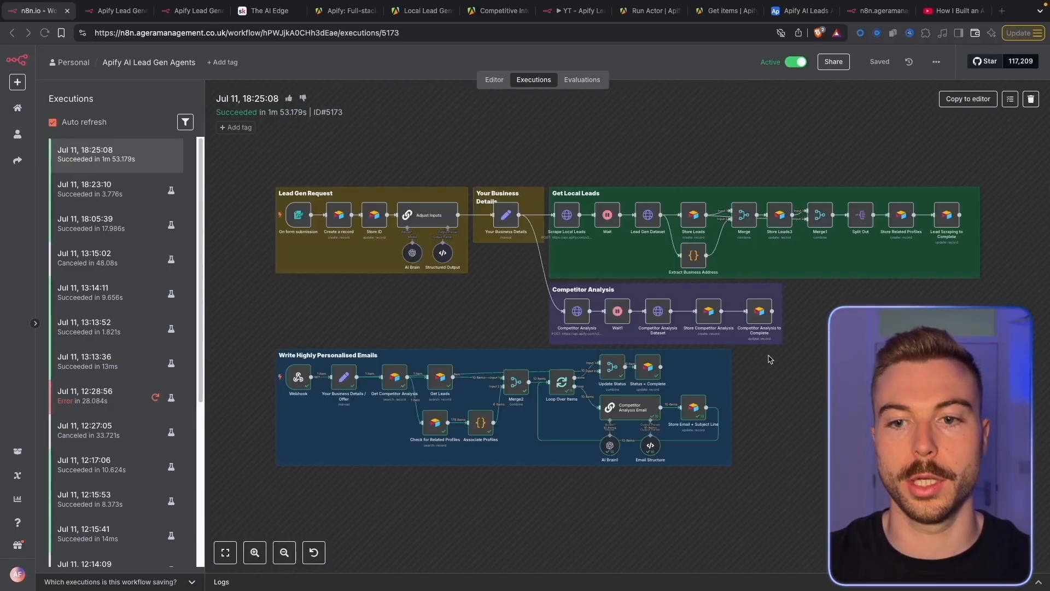
# Copy execution 5173 to the editor and check the Your Business Details / Offer step
pyautogui.click(955, 99)
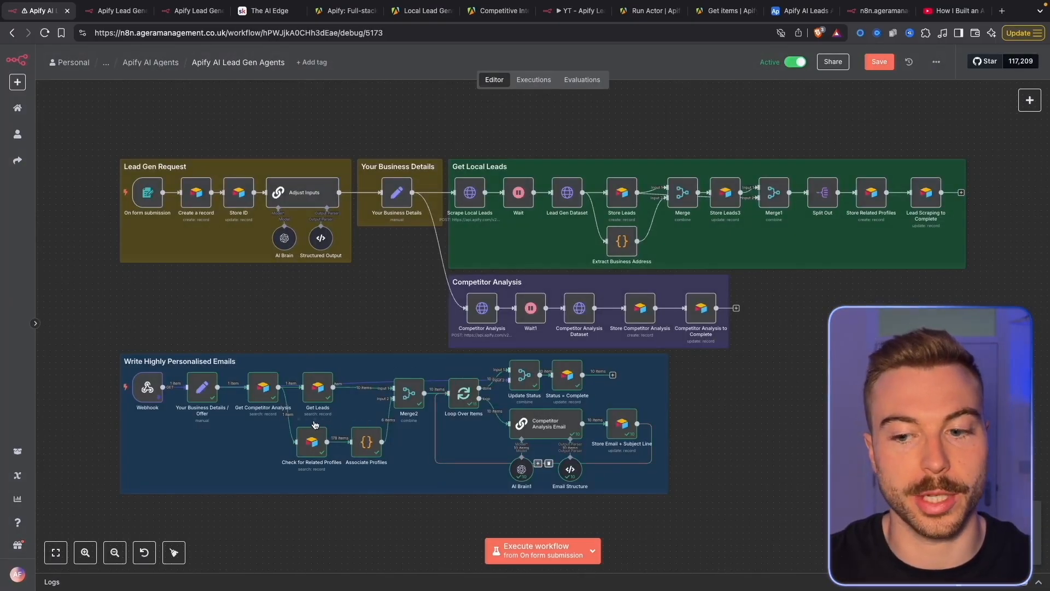
pyautogui.scroll(5, 295, 429)
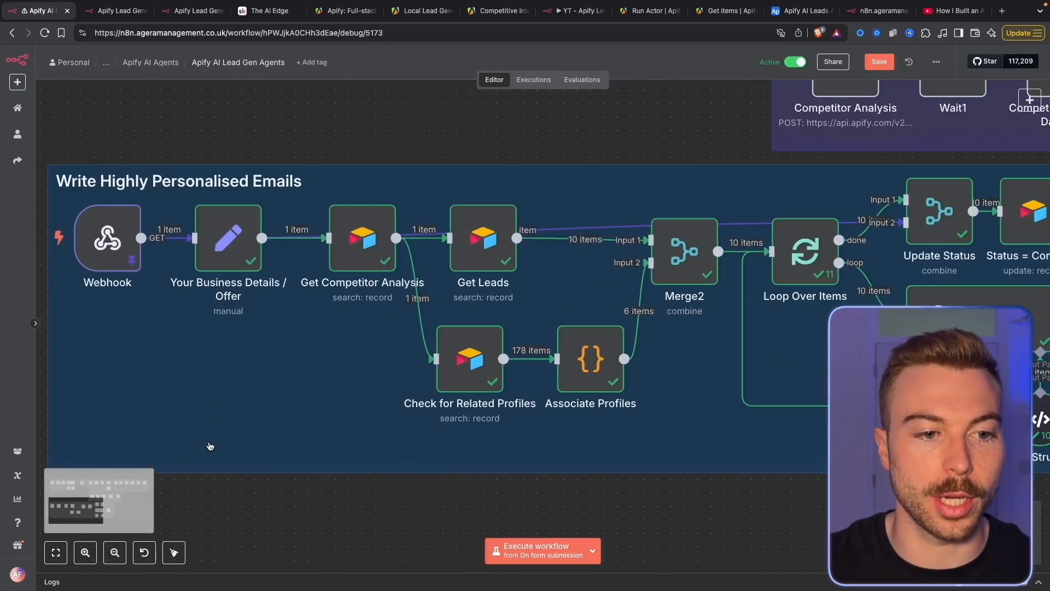
pyautogui.doubleClick(228, 238)
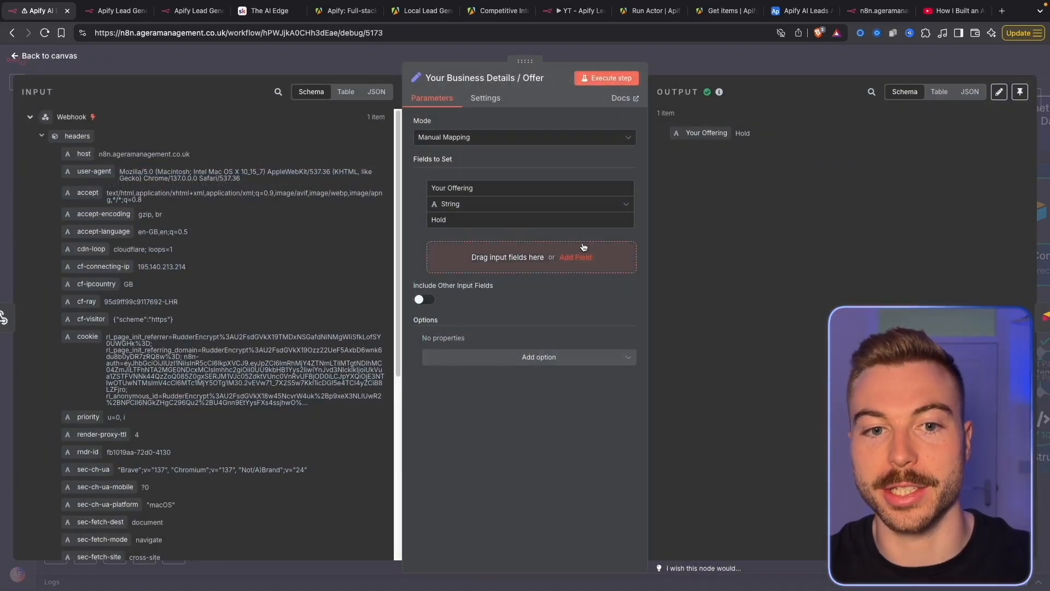
pyautogui.click(700, 62)
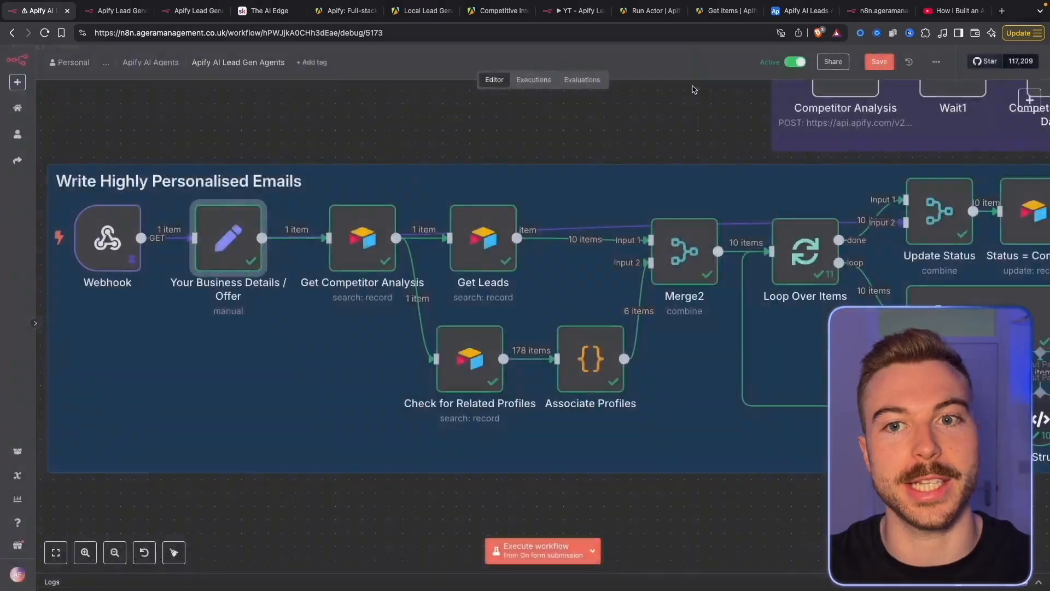
# Inspect the Get Competitor Analysis results, then pan the canvas right
pyautogui.doubleClick(362, 238)
pyautogui.scroll(-5, 811, 199)
pyautogui.scroll(5, 811, 198)
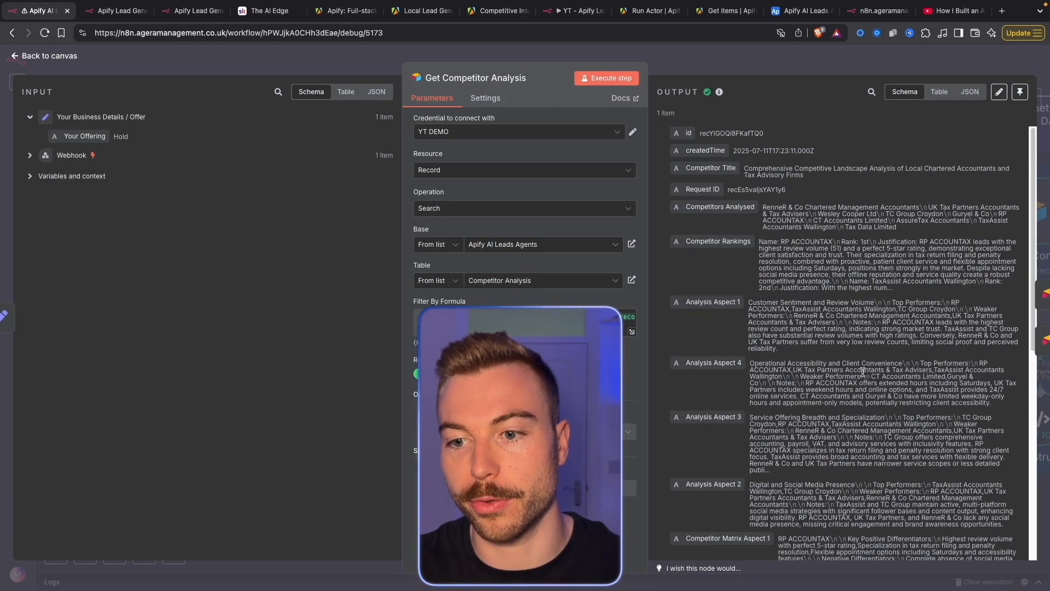
pyautogui.click(772, 66)
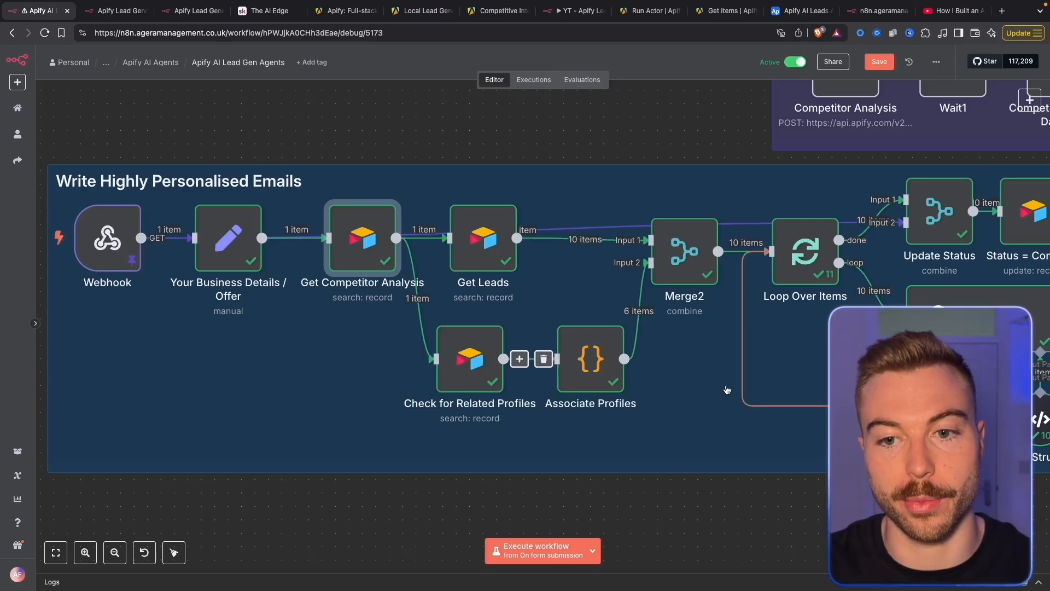
pyautogui.hscroll(5, 581, 387)
pyautogui.hscroll(10, 582, 387)
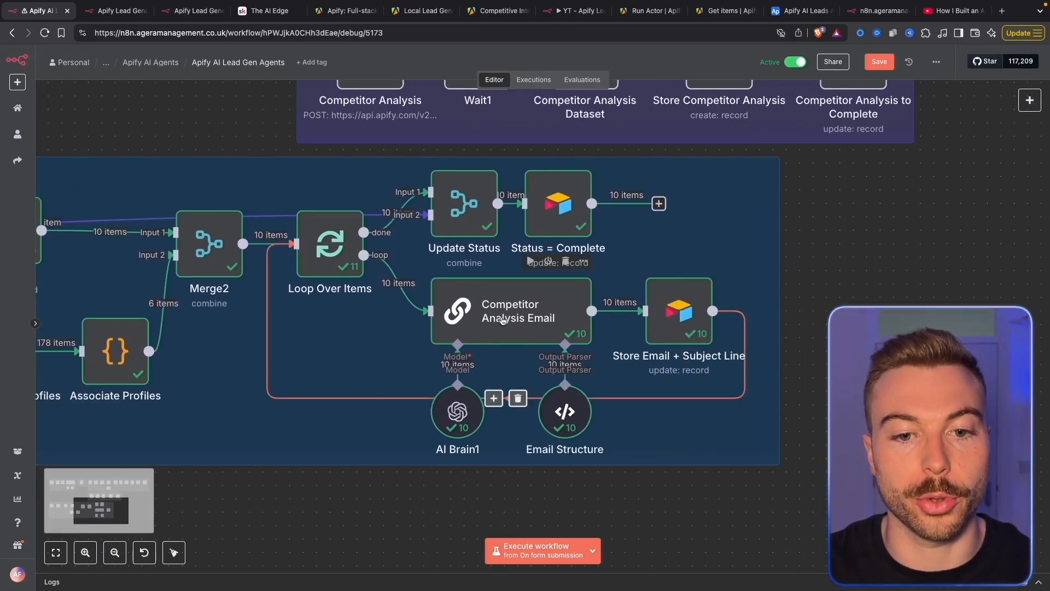
# Open the Competitor Analysis Email step and check the generated company name and subject line
pyautogui.doubleClick(502, 320)
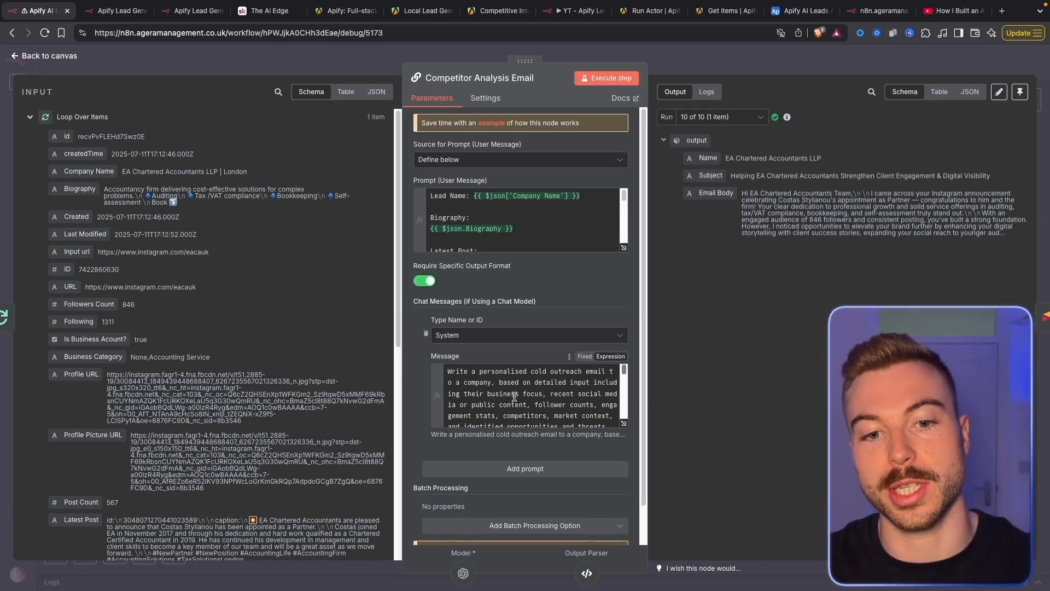
pyautogui.moveTo(723, 161); pyautogui.dragTo(834, 164)
pyautogui.moveTo(743, 175); pyautogui.dragTo(959, 177)
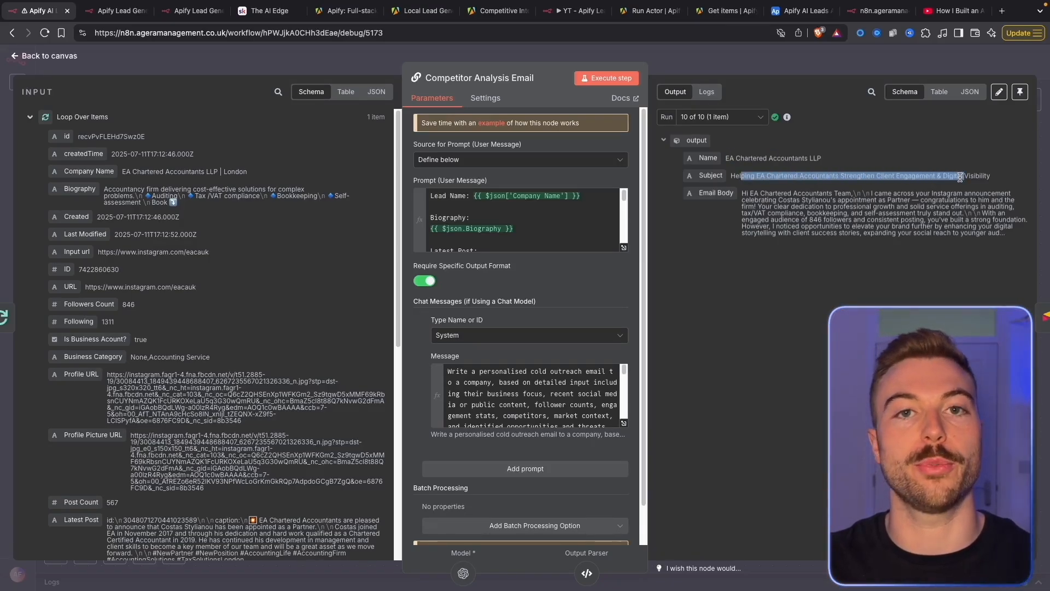
pyautogui.click(864, 192)
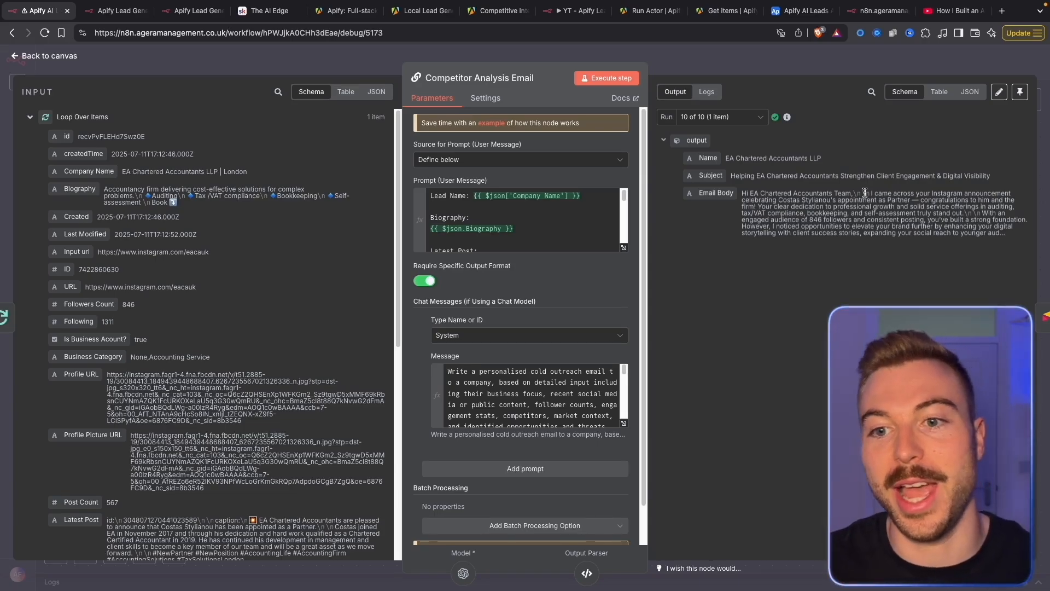
# Read the email body as raw JSON, including the follower count, then return to Airtable
pyautogui.click(981, 93)
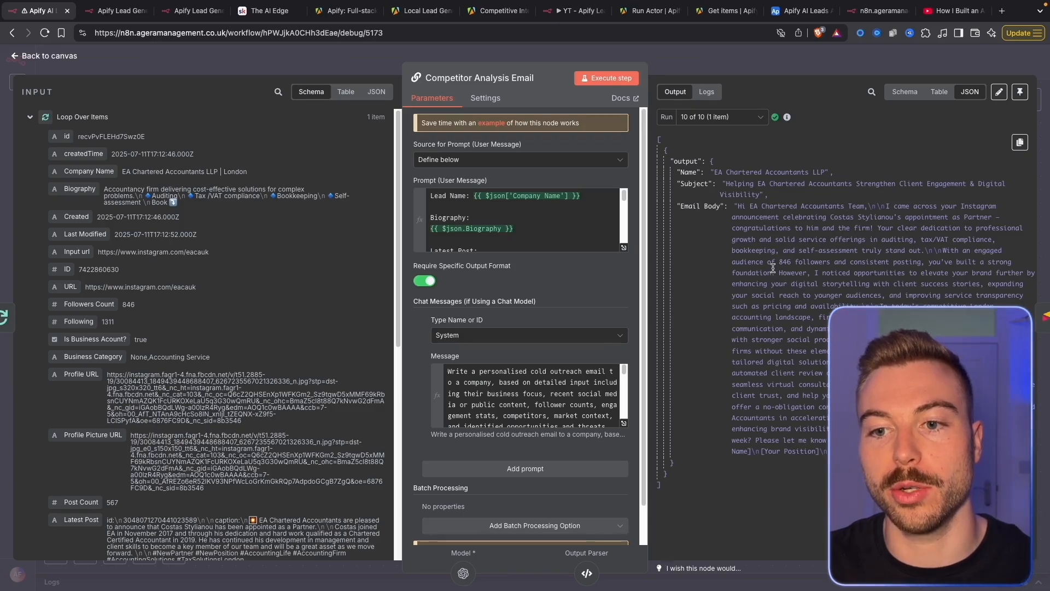
pyautogui.moveTo(822, 262); pyautogui.dragTo(832, 262)
pyautogui.click(841, 280)
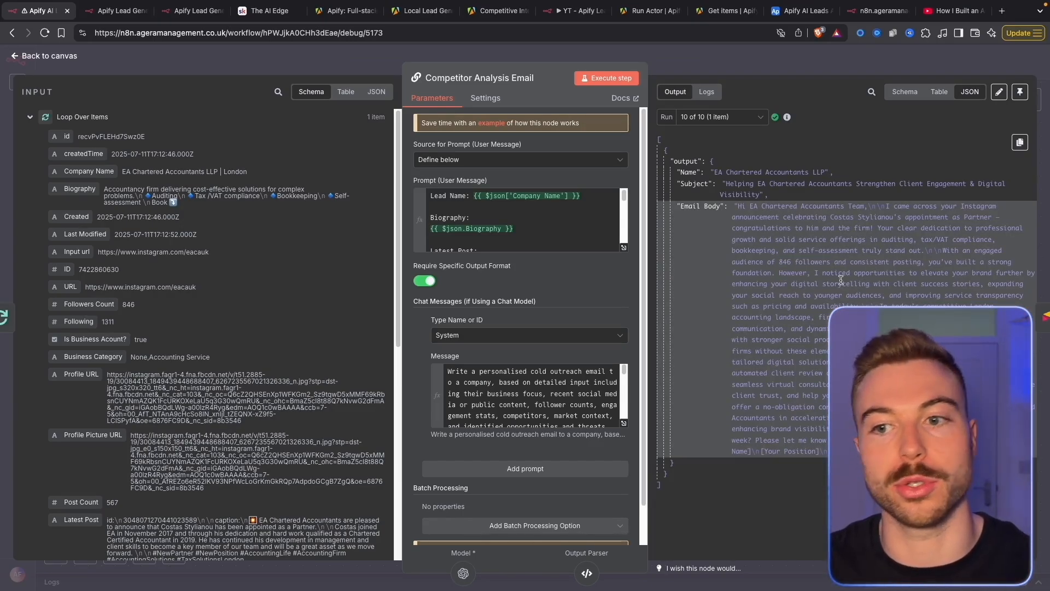
pyautogui.moveTo(879, 230); pyautogui.dragTo(897, 263)
pyautogui.doubleClick(903, 298)
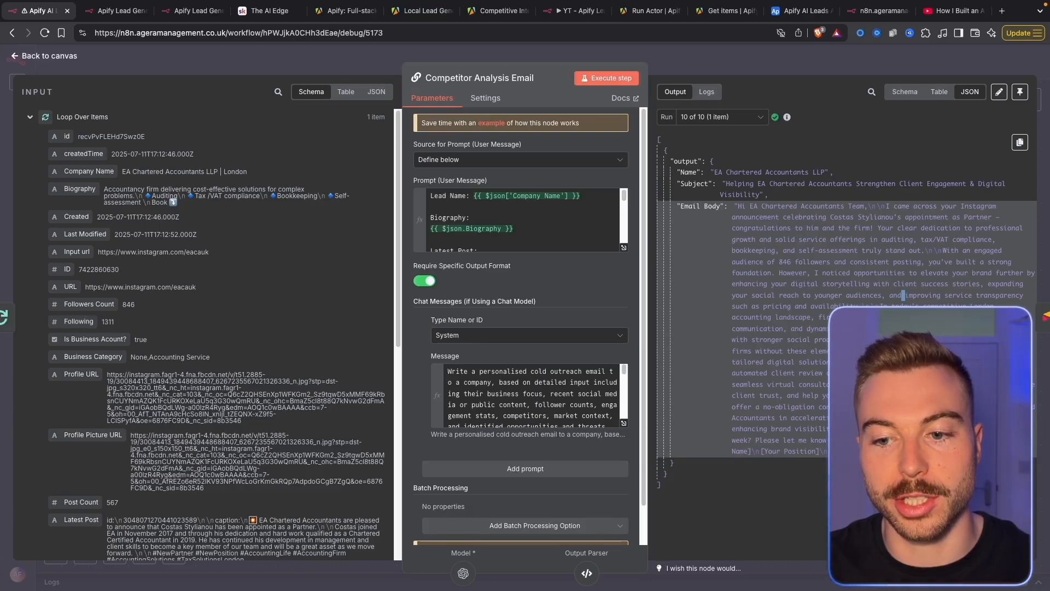
pyautogui.click(818, 247)
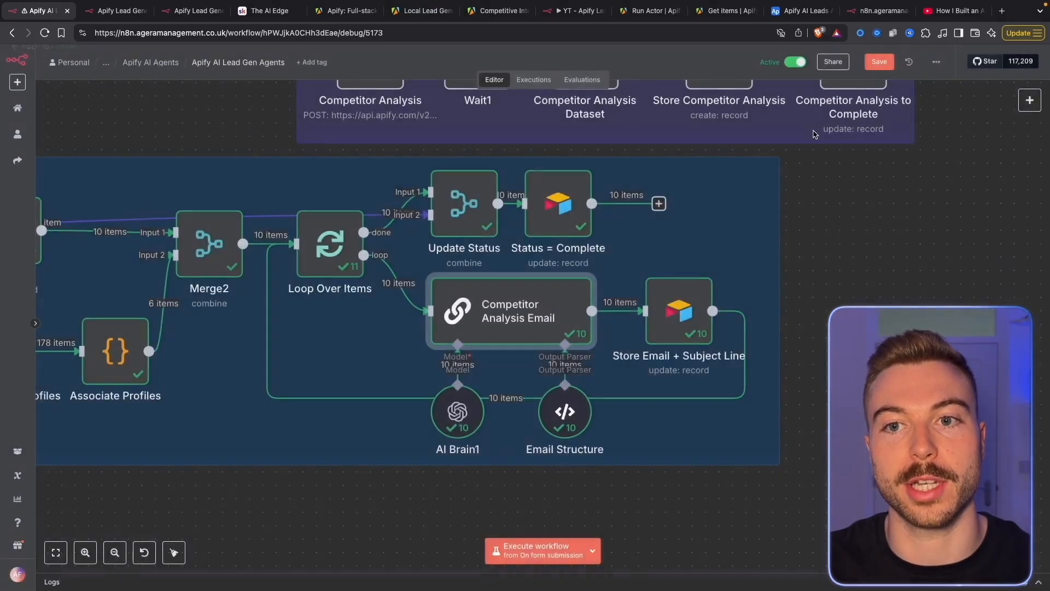
pyautogui.click(815, 55)
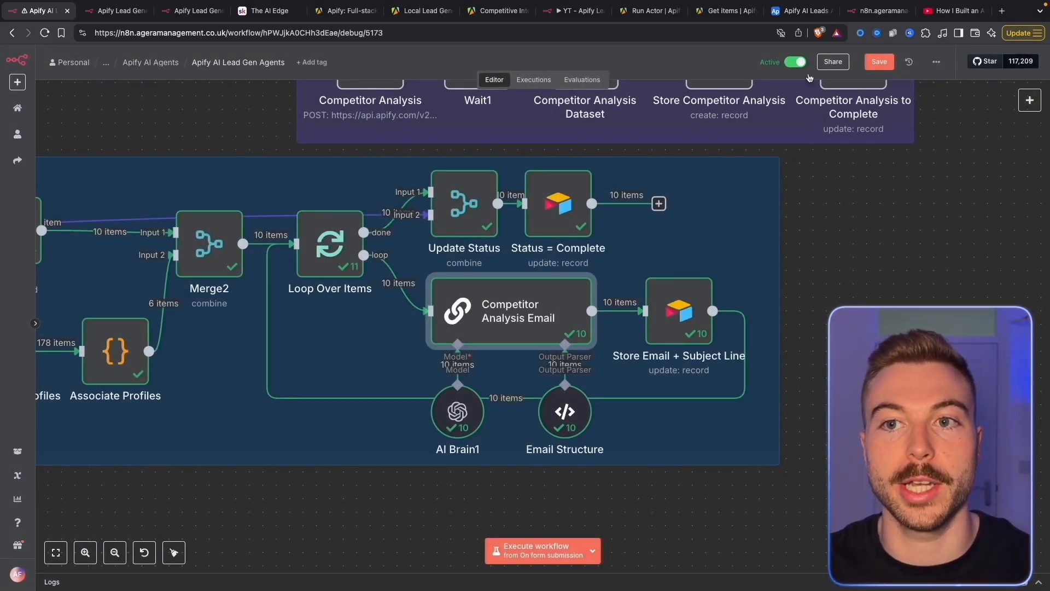
pyautogui.click(800, 11)
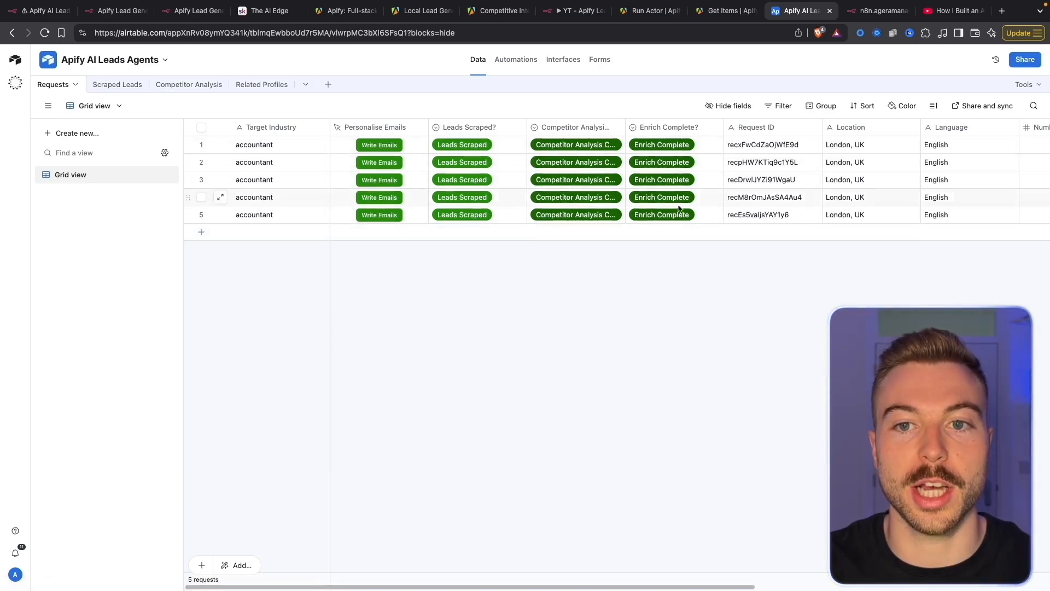
# In Scraped Leads, shrink Personalised Subject and widen Personalised Email to read a lead's email
pyautogui.click(117, 85)
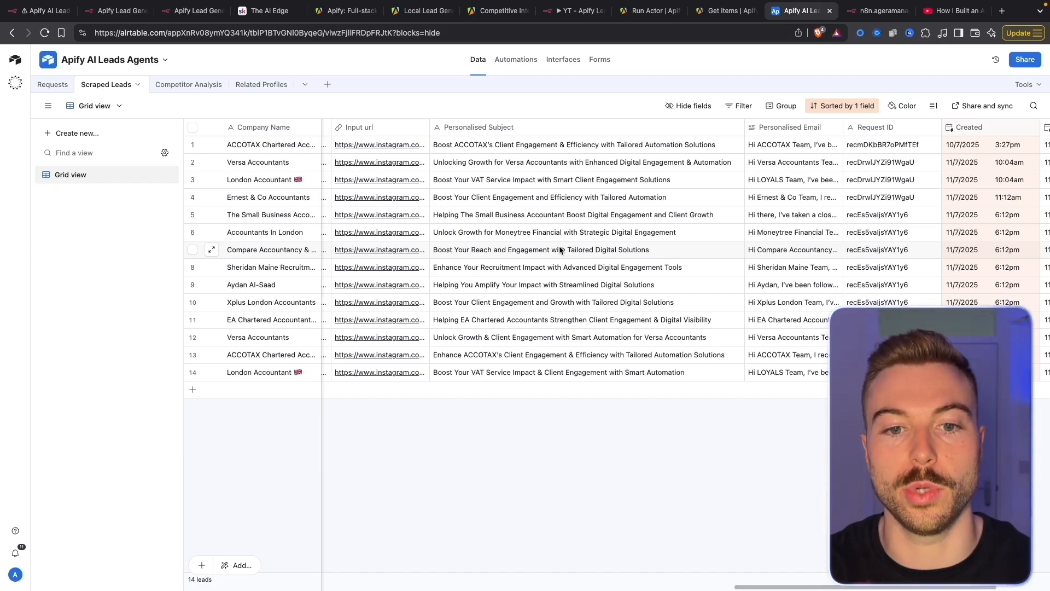
pyautogui.moveTo(745, 126); pyautogui.dragTo(479, 127)
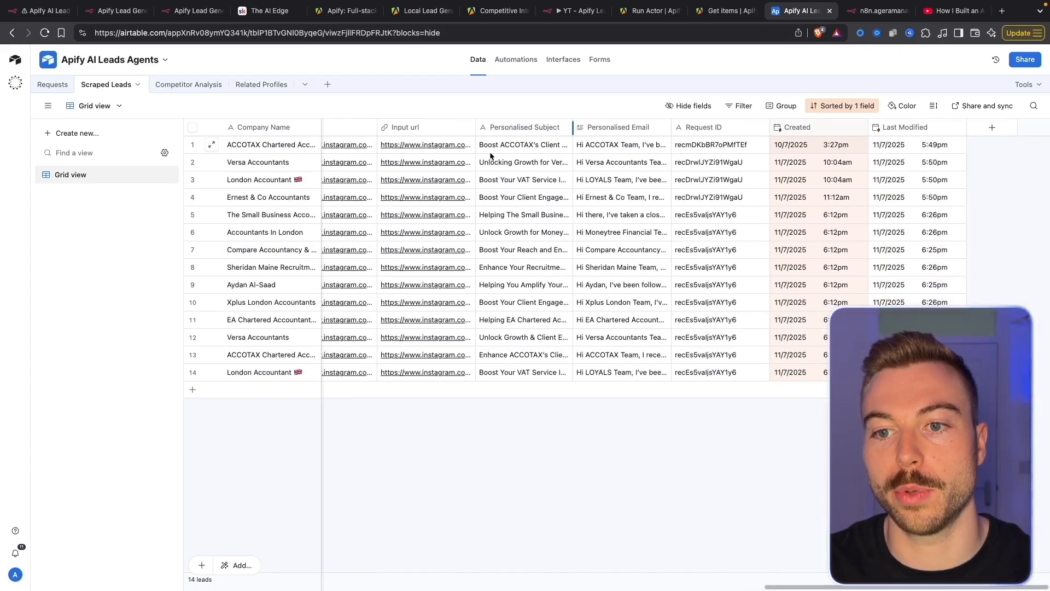
pyautogui.moveTo(670, 127); pyautogui.dragTo(736, 127)
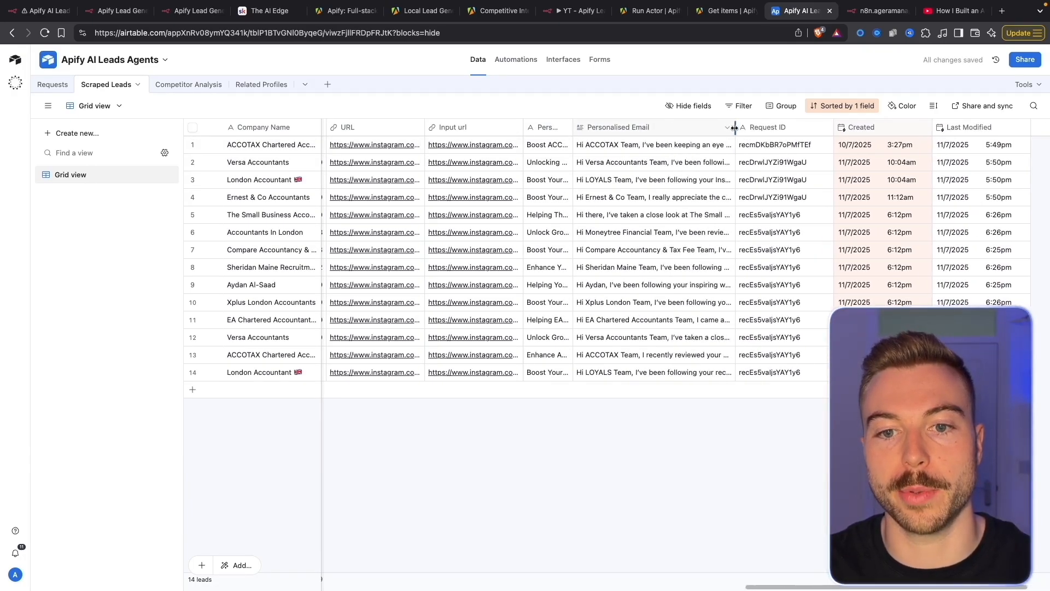
pyautogui.click(727, 268)
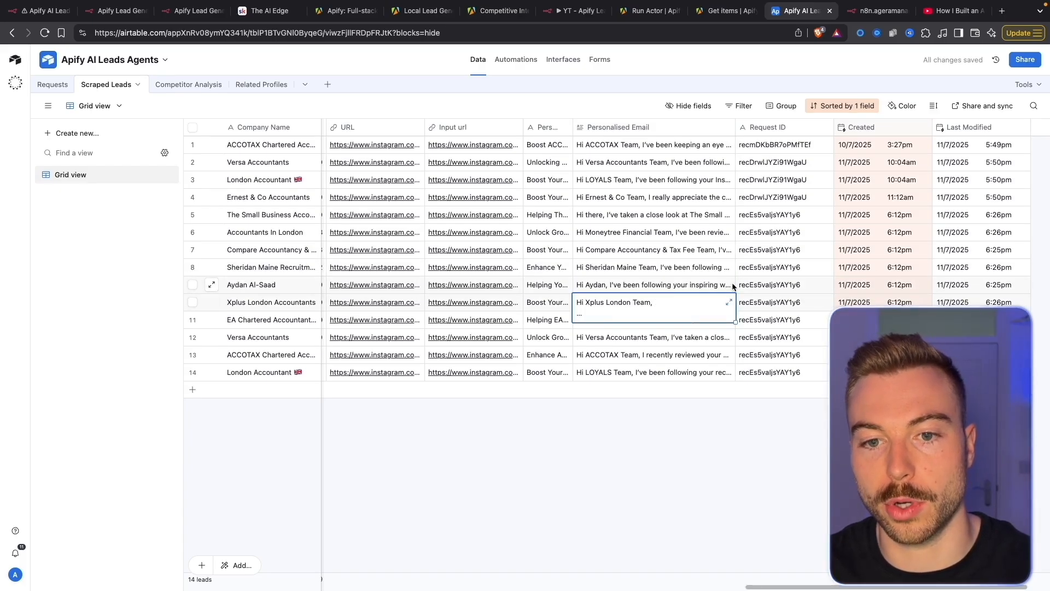
# Expand the ninth lead's personalised email and check the likes and comment counts it cites
pyautogui.click(732, 286)
pyautogui.click(726, 282)
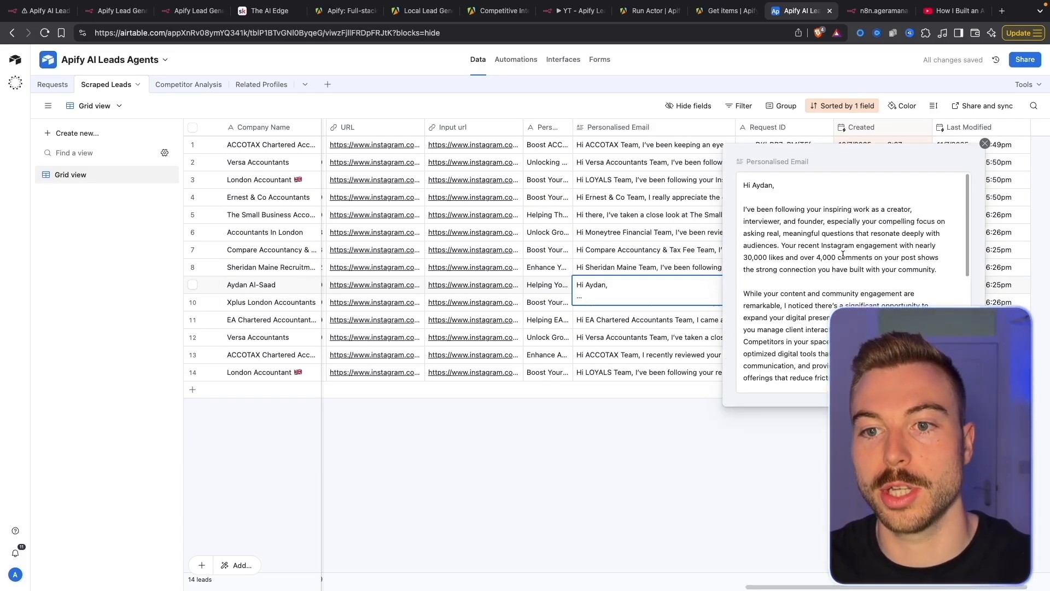
pyautogui.scroll(-2, 842, 213)
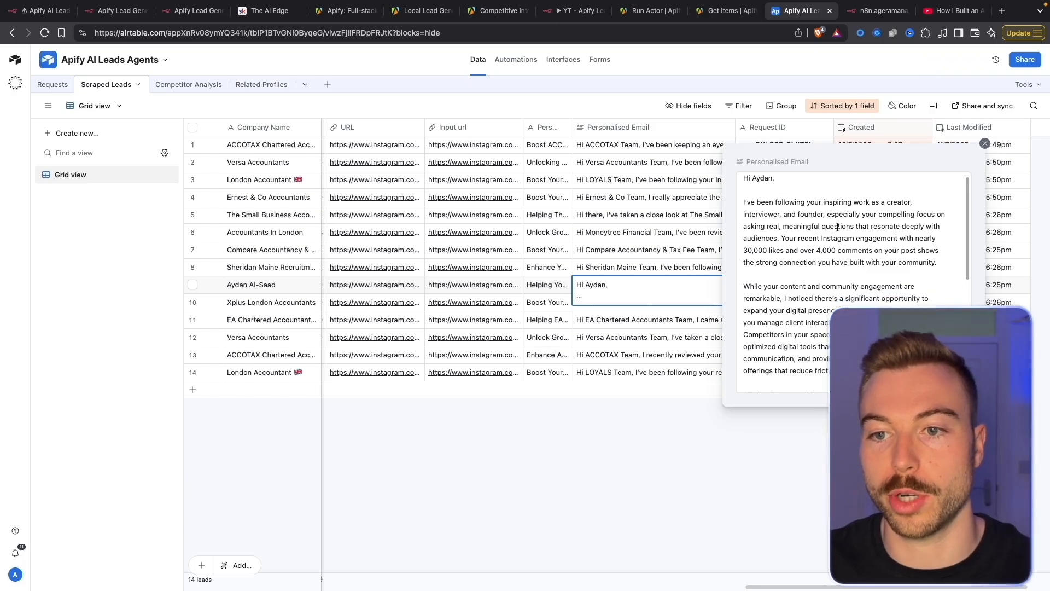
pyautogui.scroll(-1, 837, 226)
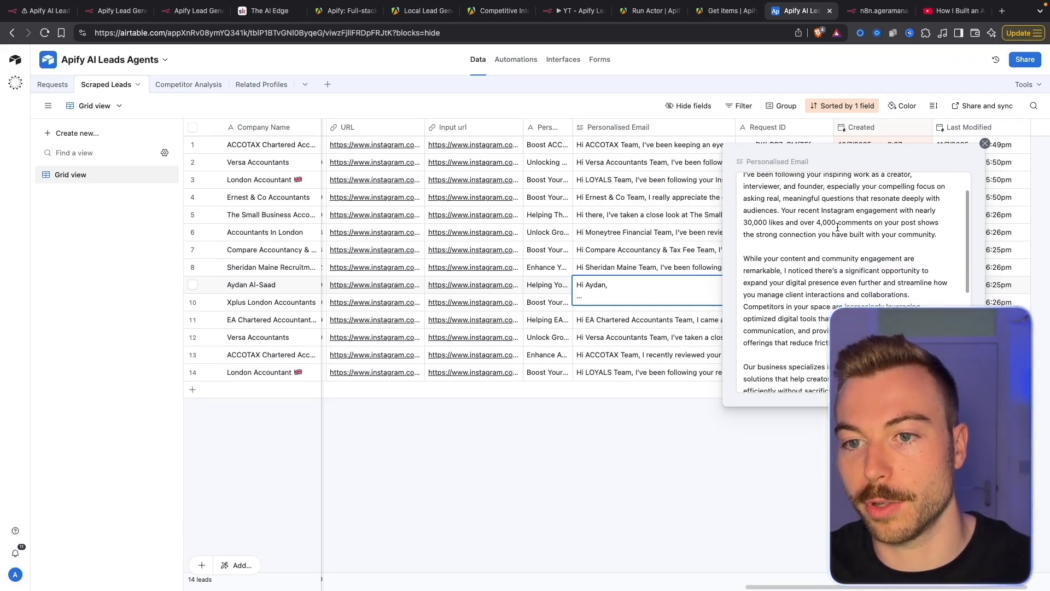
pyautogui.moveTo(786, 215); pyautogui.dragTo(741, 217)
pyautogui.moveTo(816, 216); pyautogui.dragTo(861, 219)
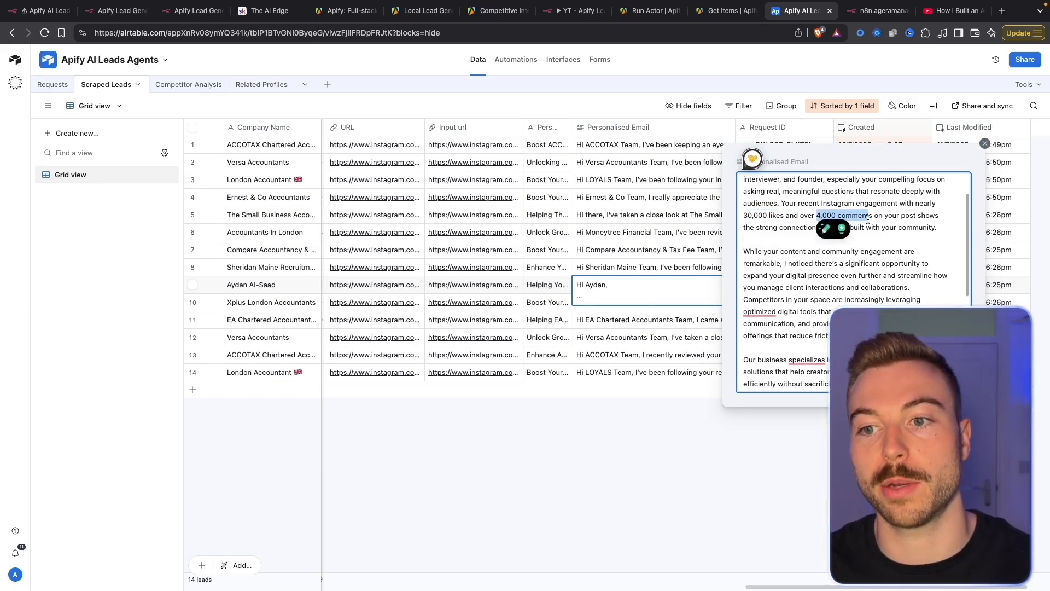
pyautogui.click(871, 283)
# Read the rest of the email, close it, and go to The AI Edge Skool page
pyautogui.scroll(-3, 862, 274)
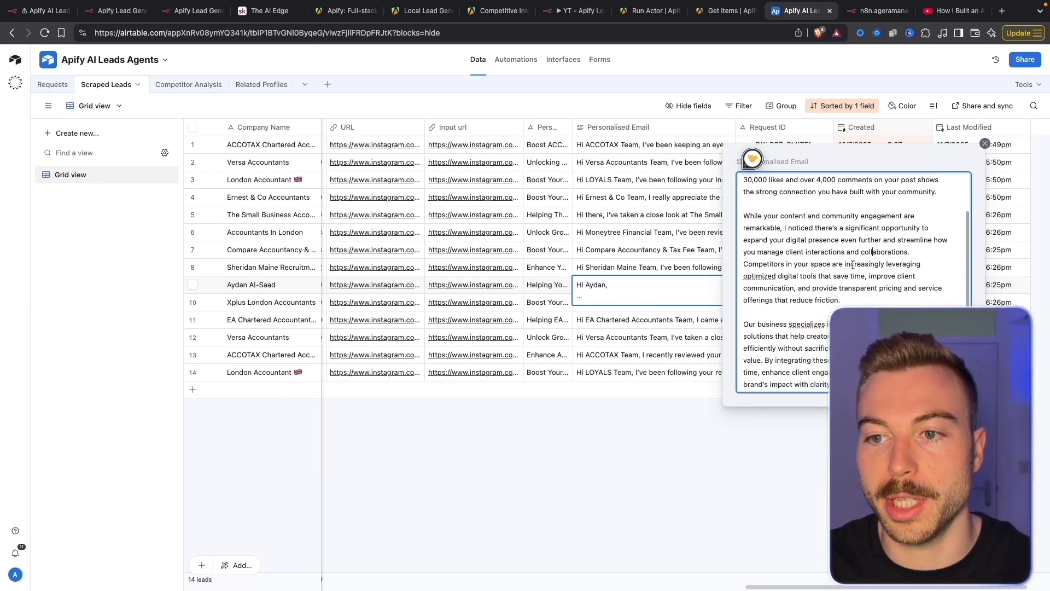
pyautogui.scroll(-1, 837, 253)
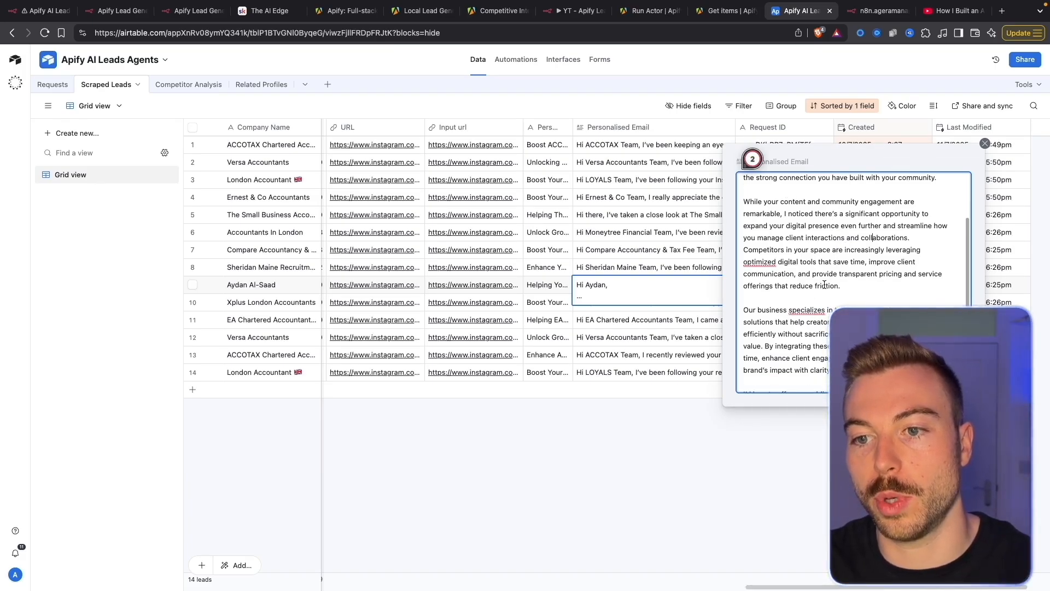
pyautogui.scroll(-2, 824, 285)
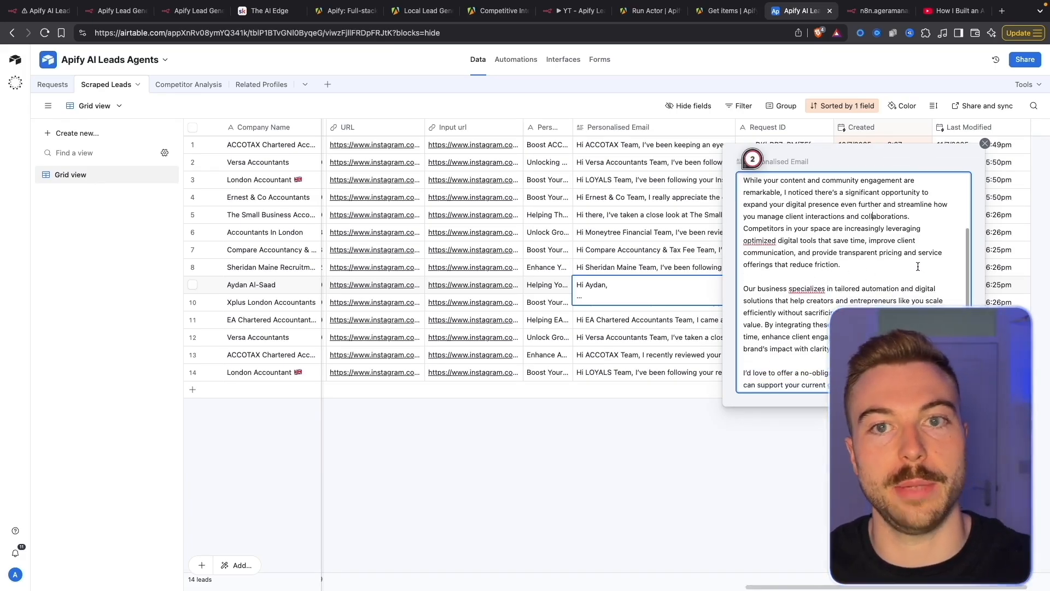
pyautogui.scroll(-7, 918, 266)
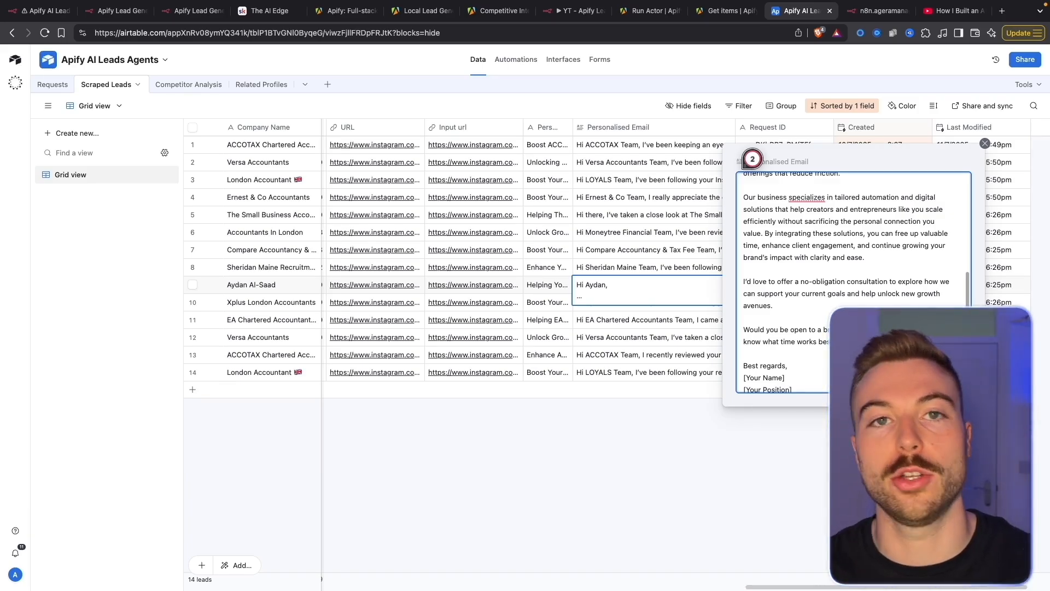
pyautogui.click(741, 483)
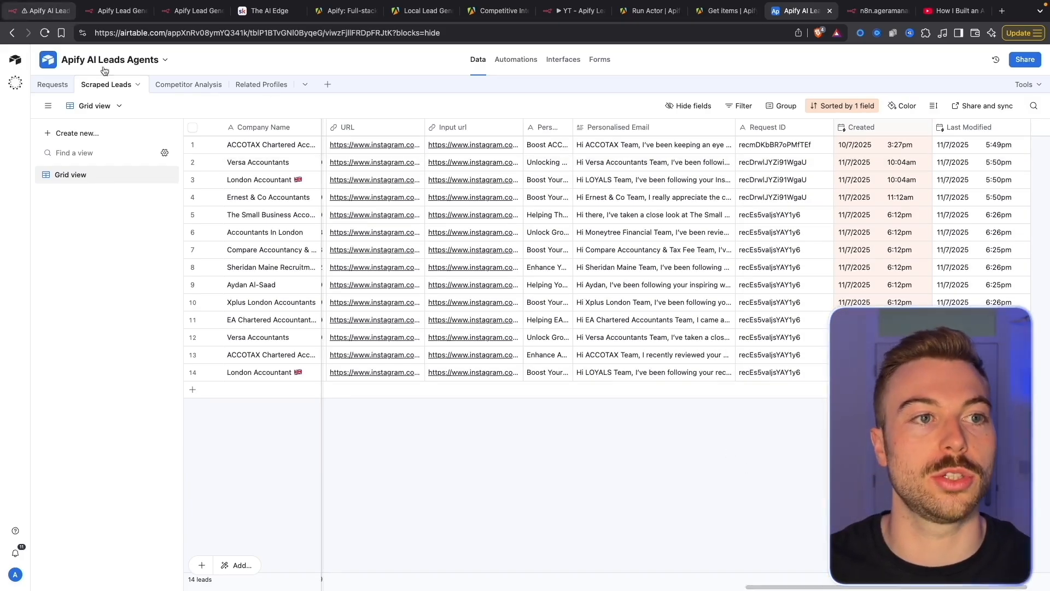
pyautogui.click(259, 12)
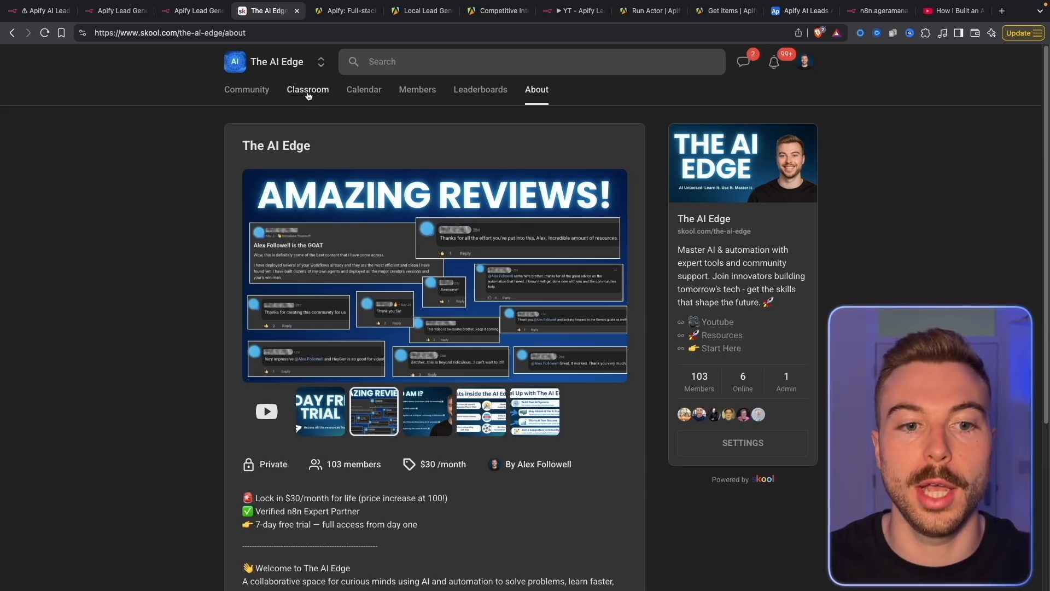
# Open the Apify AI Lead Gen lesson in the Classroom's AI Agent Resources course
pyautogui.click(330, 406)
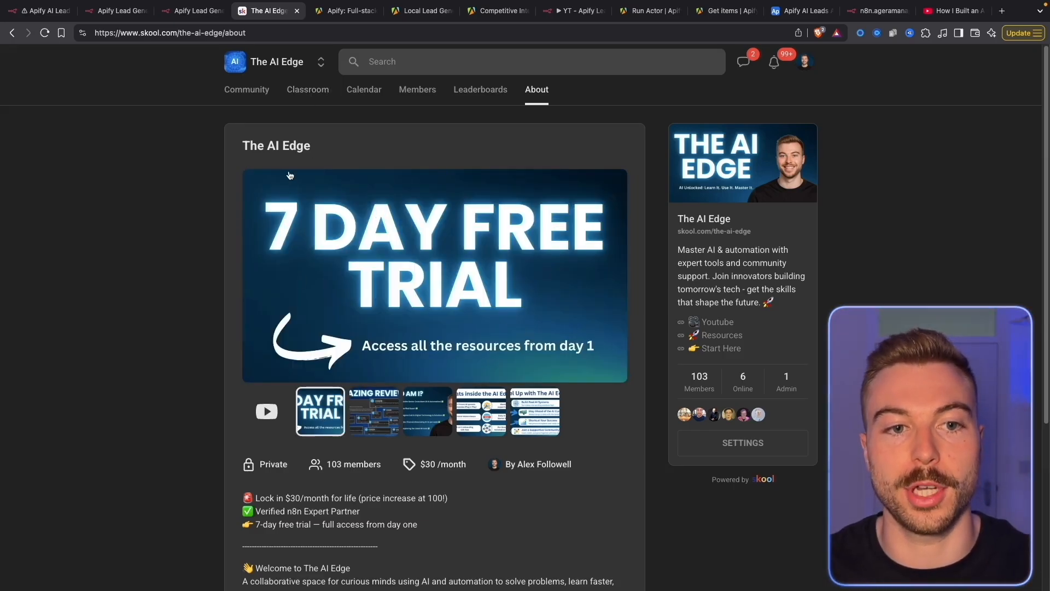
pyautogui.click(291, 95)
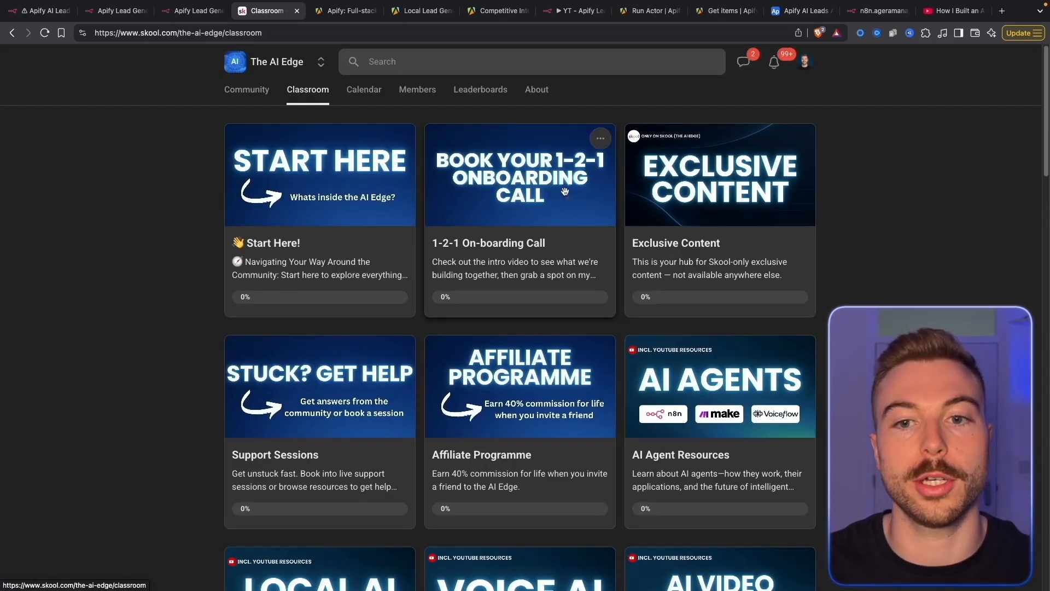
pyautogui.click(706, 358)
pyautogui.scroll(-6, 346, 299)
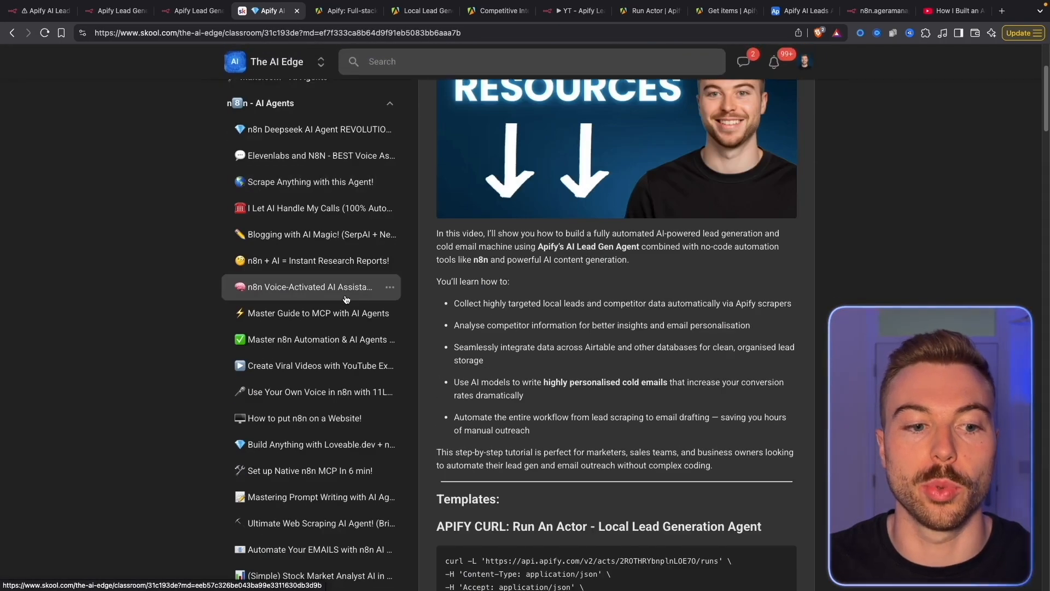
pyautogui.scroll(-2, 346, 299)
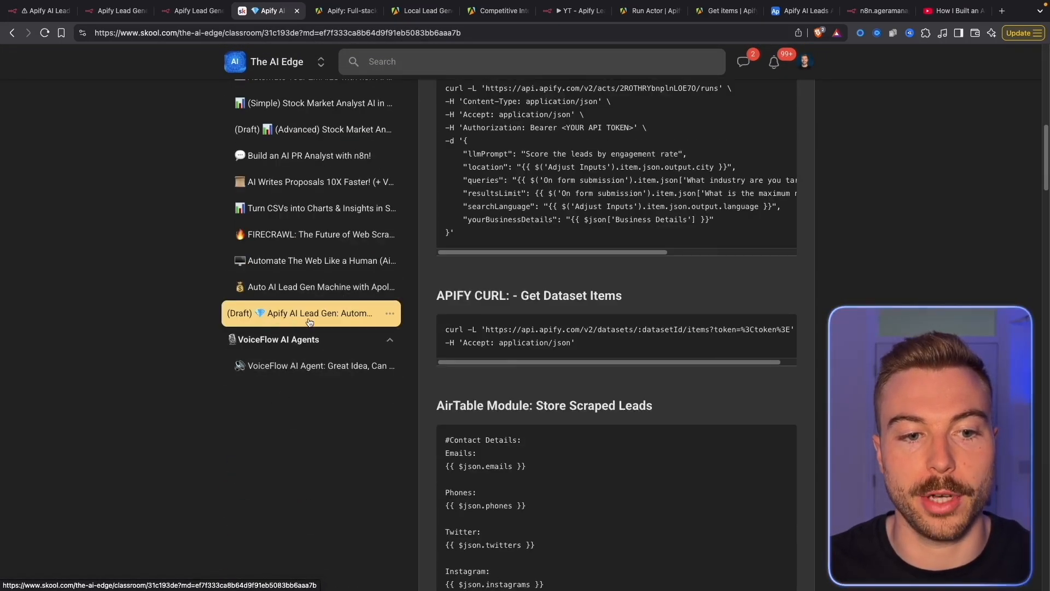
pyautogui.click(343, 317)
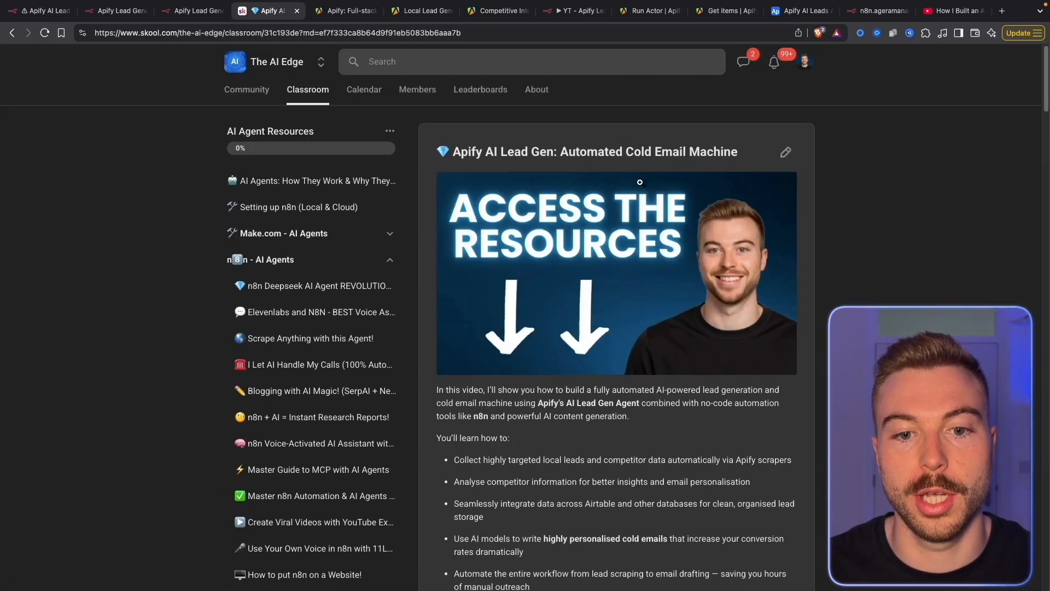
# Open the lesson's Blueprint resource, Apify AI Lead Gen Agents.json
pyautogui.scroll(-8, 593, 362)
pyautogui.scroll(-15, 663, 356)
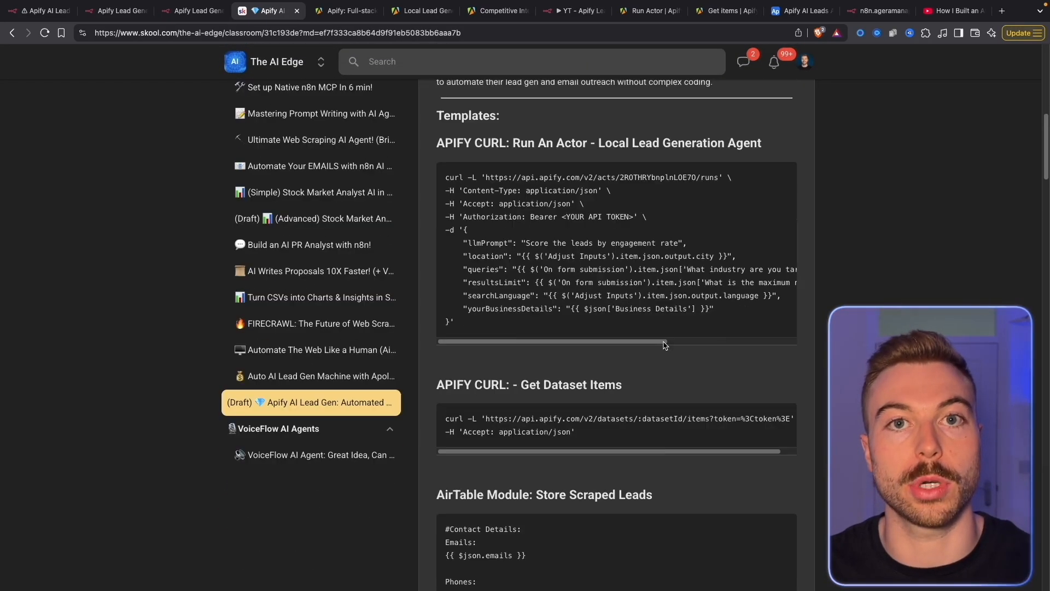
pyautogui.scroll(-15, 665, 345)
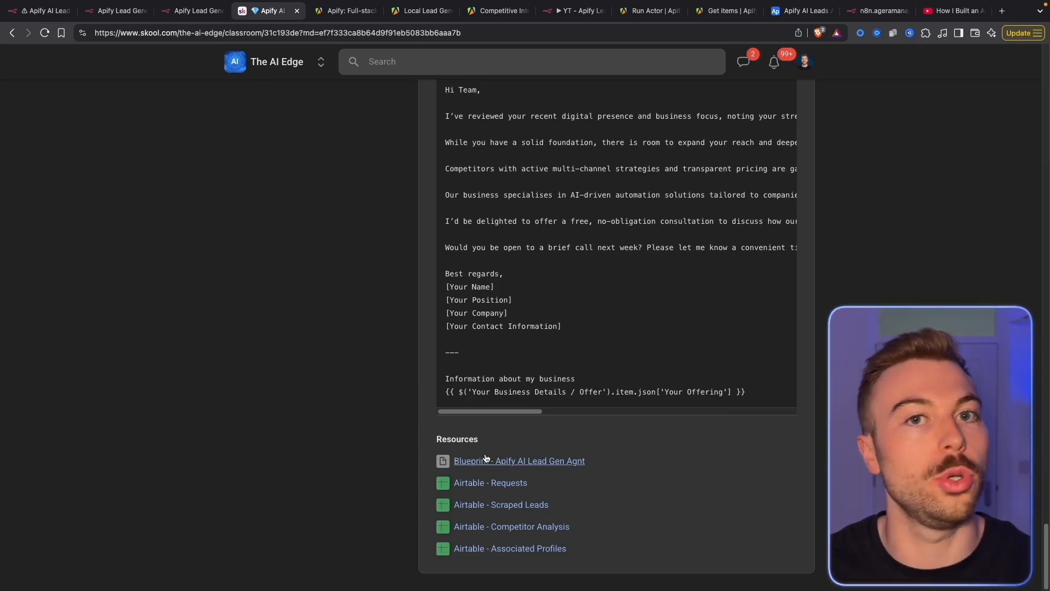
pyautogui.click(502, 463)
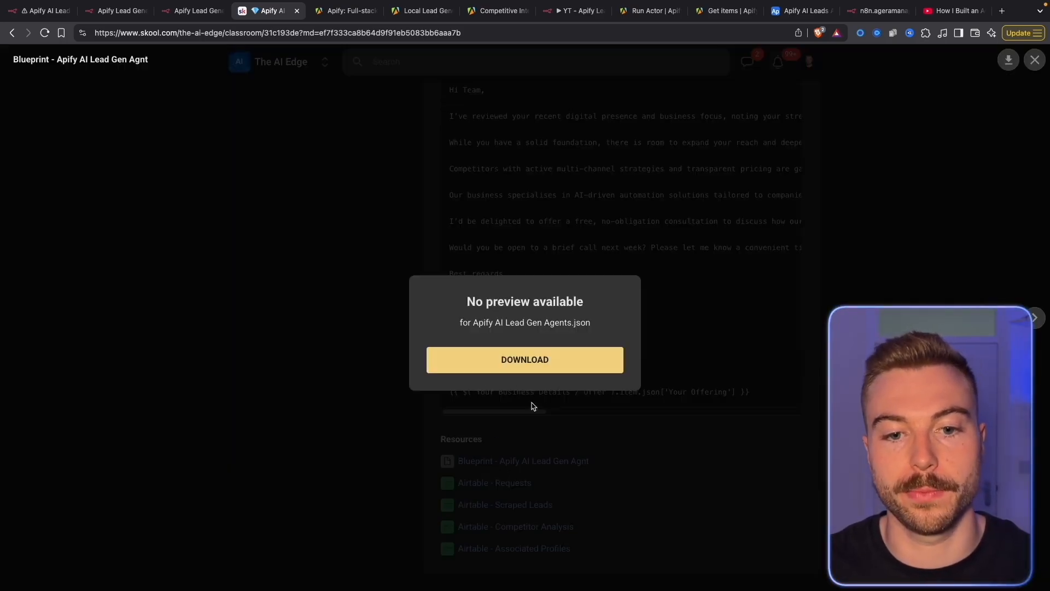
# Import the blueprint JSON file into the empty YT - Apify Lead Gen workflow
pyautogui.click(575, 11)
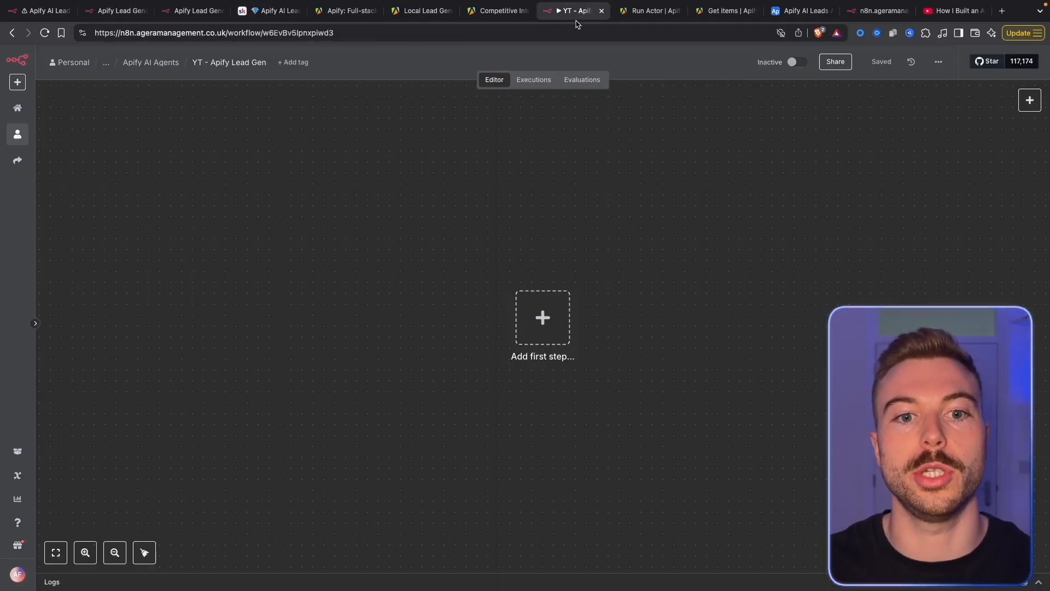
pyautogui.click(938, 62)
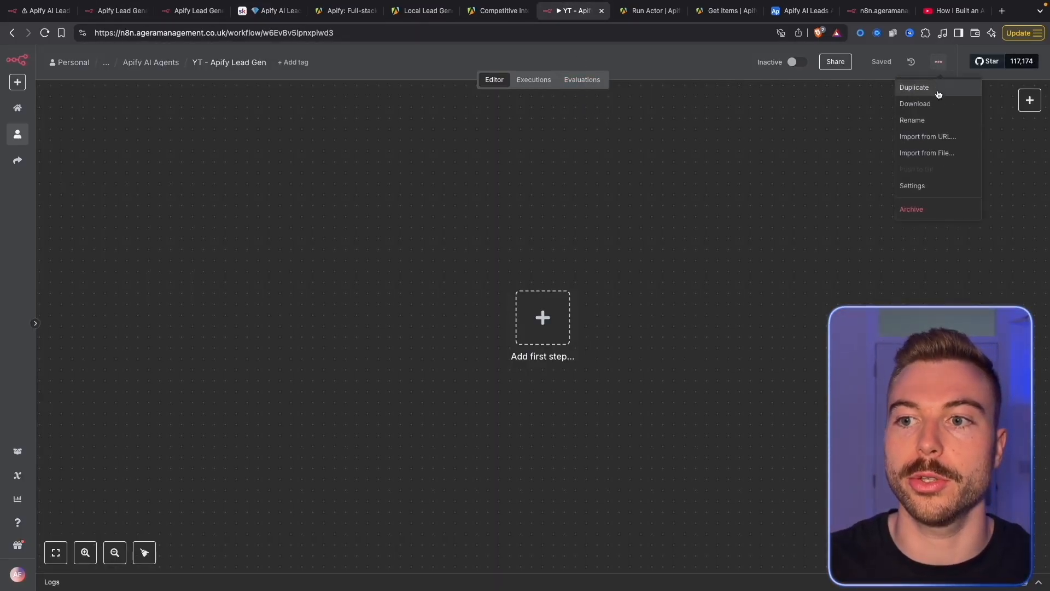
pyautogui.click(938, 153)
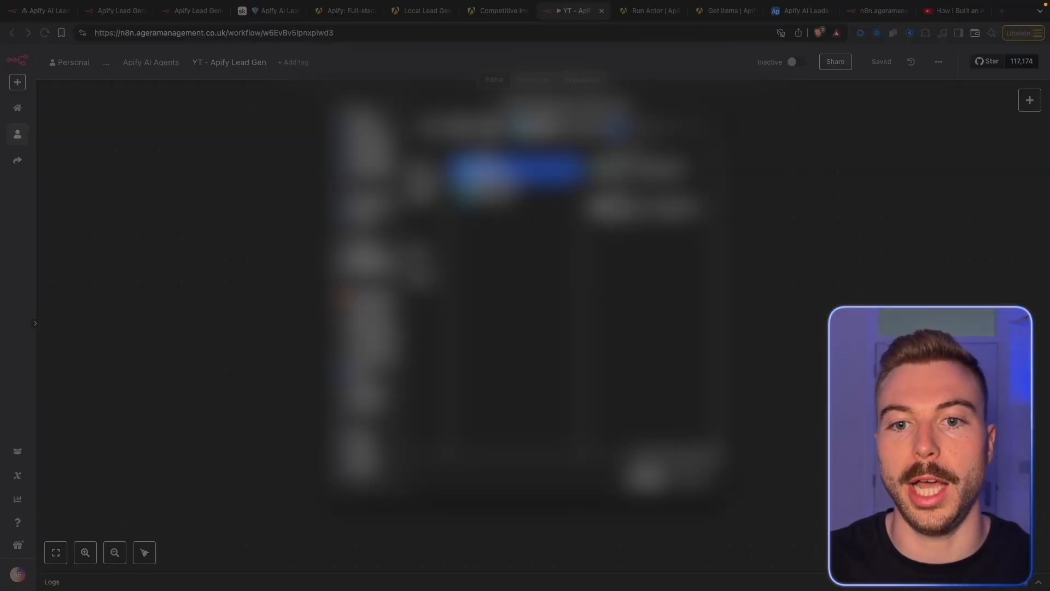
pyautogui.press('Escape')
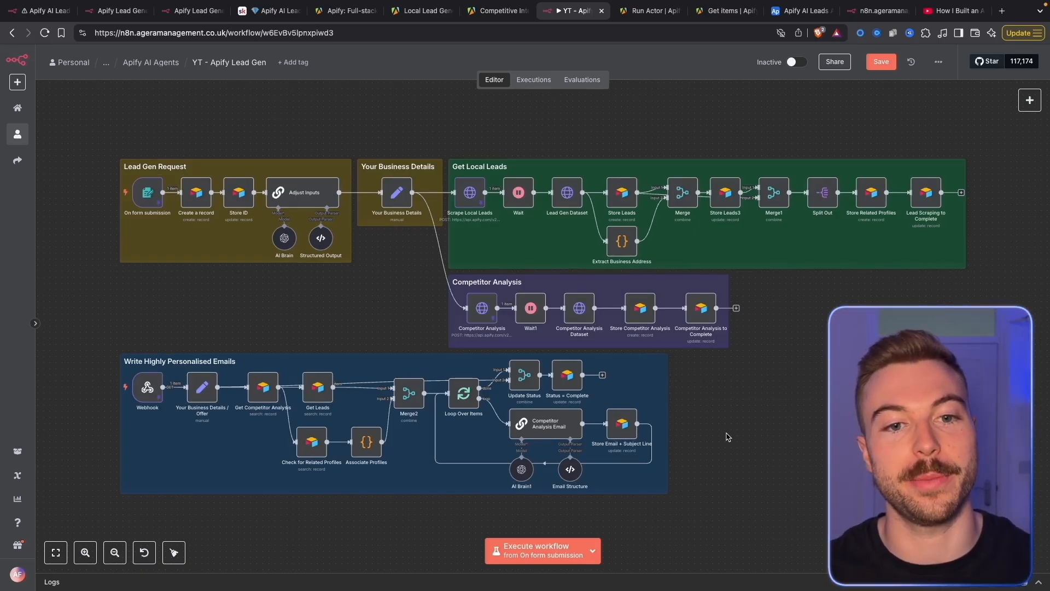
# Delete the imported nodes, including AI Brain and Structured Output, keeping only section notes
pyautogui.moveTo(64, 154); pyautogui.dragTo(350, 276)
pyautogui.moveTo(64, 185); pyautogui.dragTo(323, 275)
pyautogui.press('Delete')
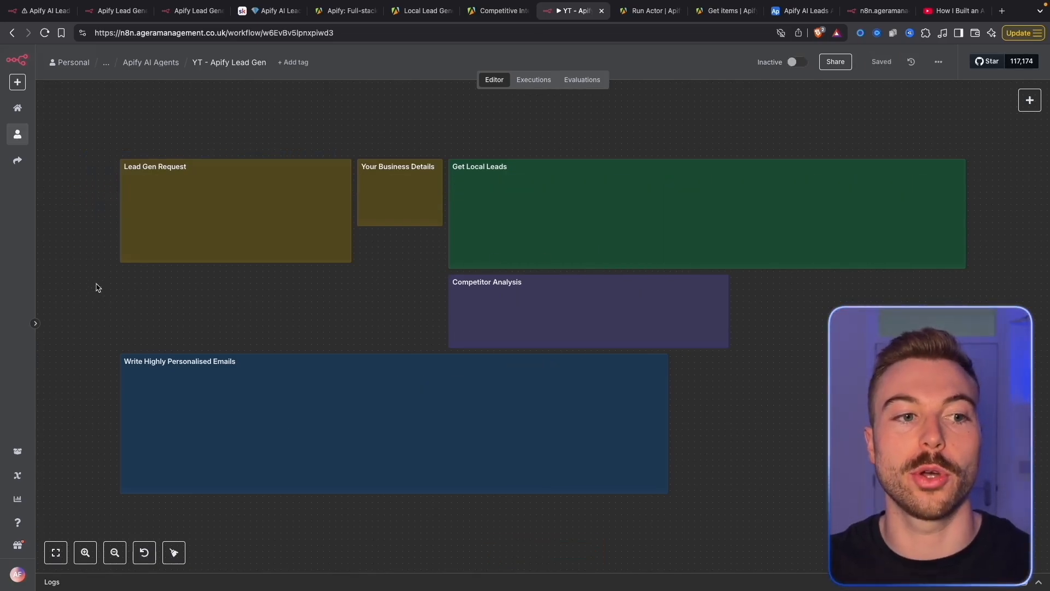
pyautogui.scroll(5, 96, 287)
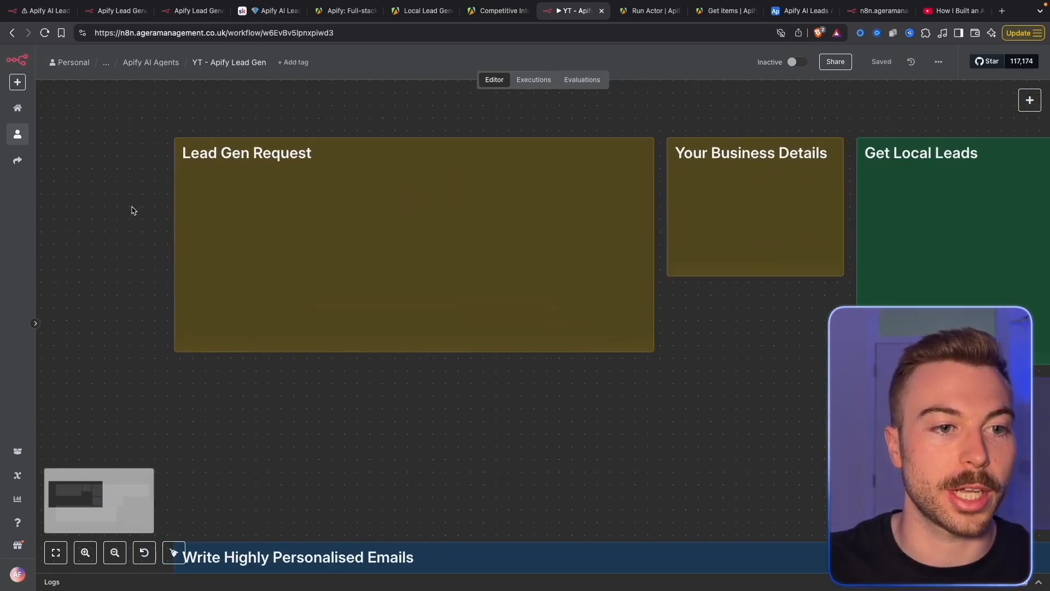
# Add an n8n Form submission trigger titled 'Personalised Lead Gen'
pyautogui.rightClick(134, 213)
pyautogui.click(148, 229)
pyautogui.write('form')
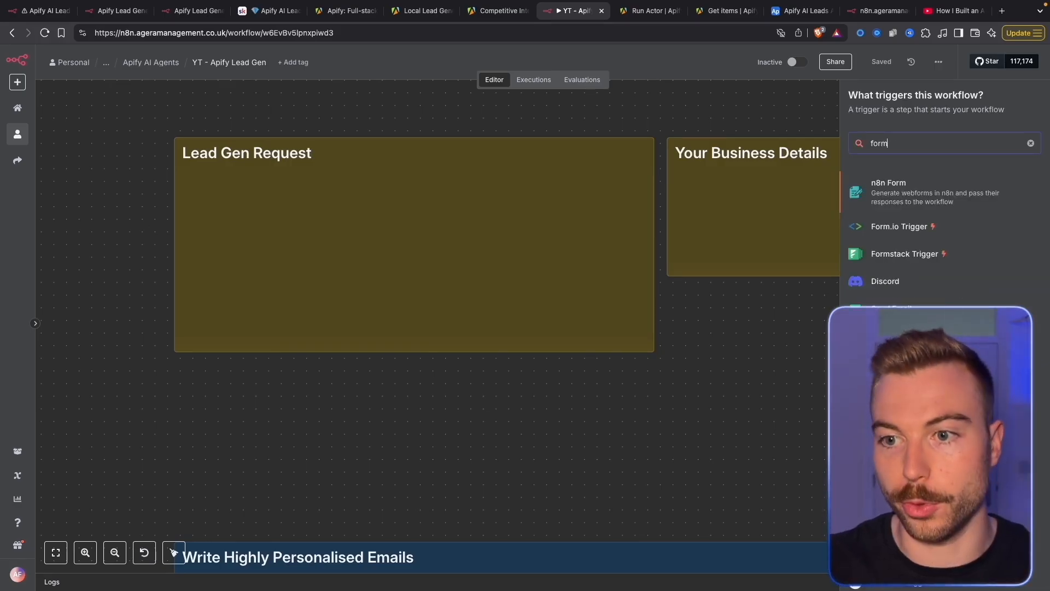
pyautogui.click(879, 192)
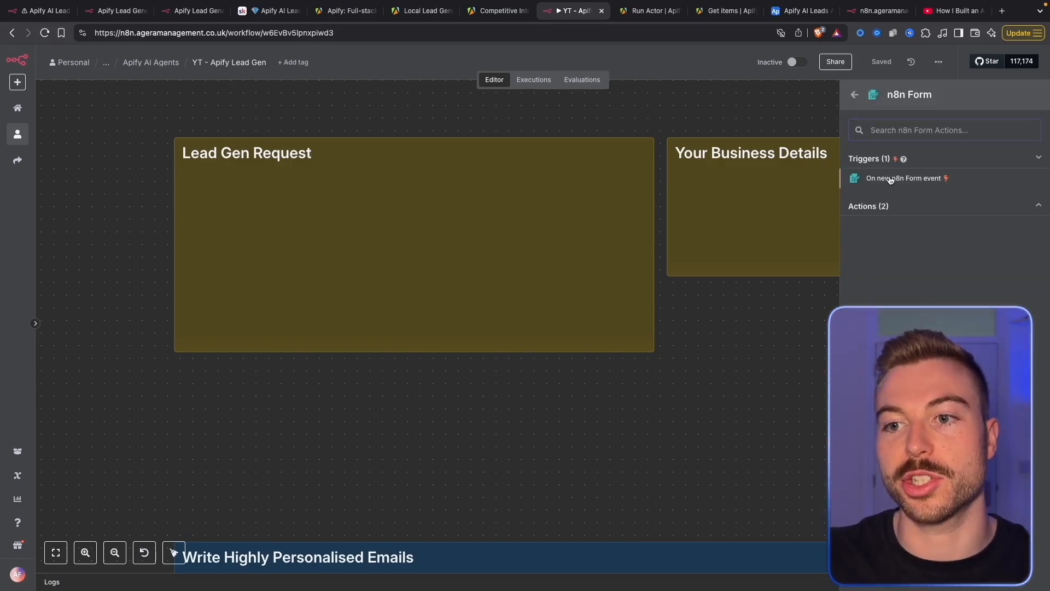
pyautogui.click(891, 180)
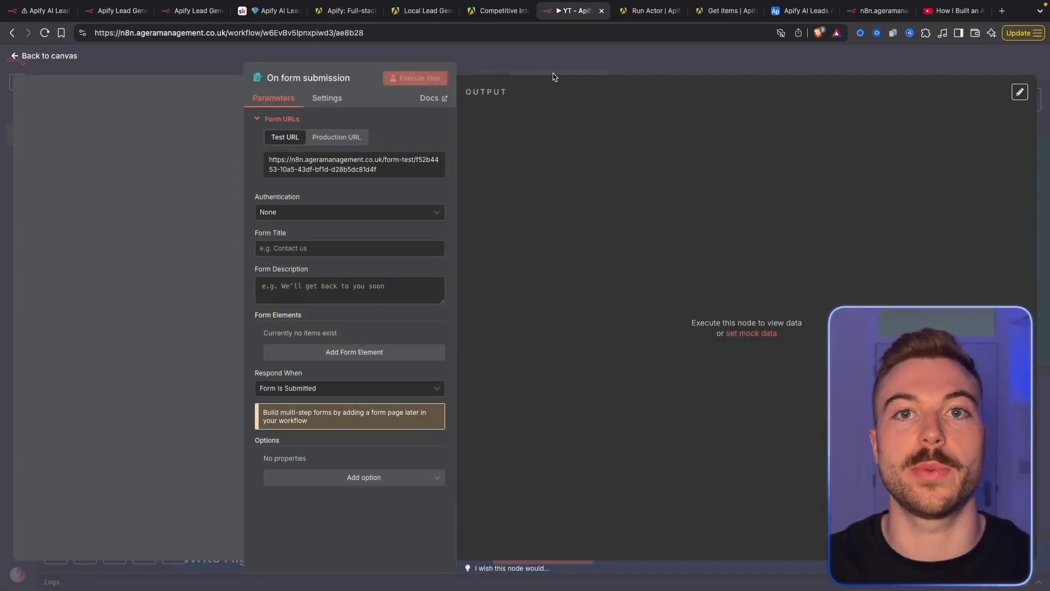
pyautogui.click(372, 241)
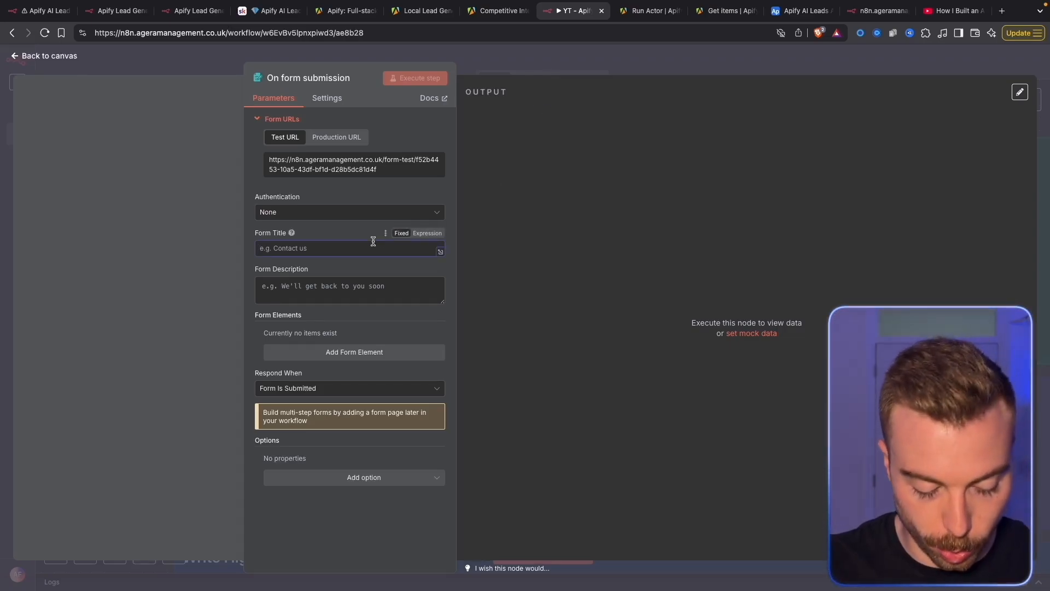
pyautogui.write('Personalised Lead Gen')
# Add an 'Industry' dropdown question with options including accountant and dentist
pyautogui.click(296, 352)
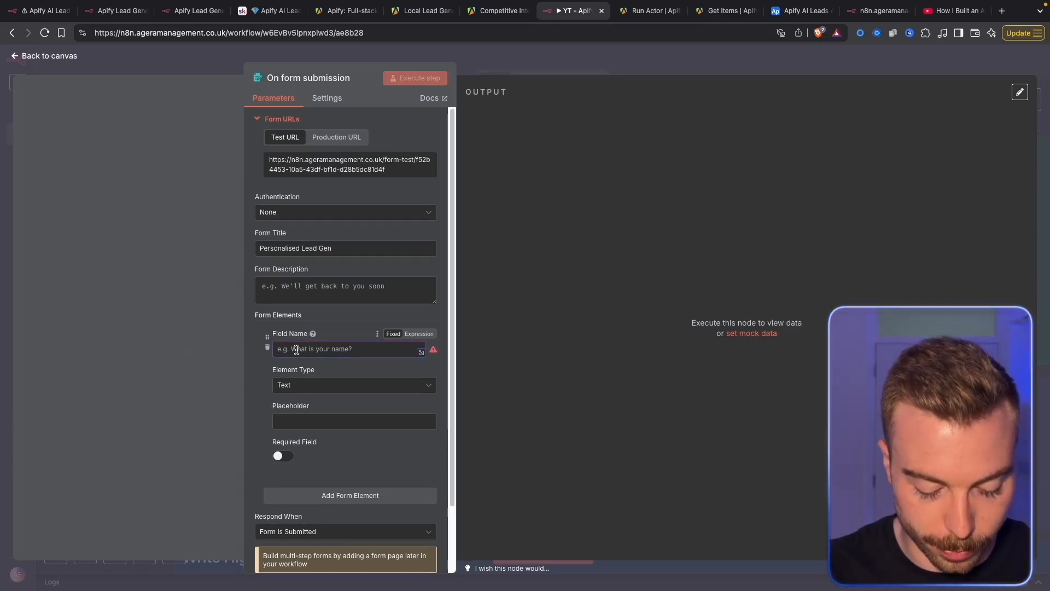
pyautogui.write('Industry')
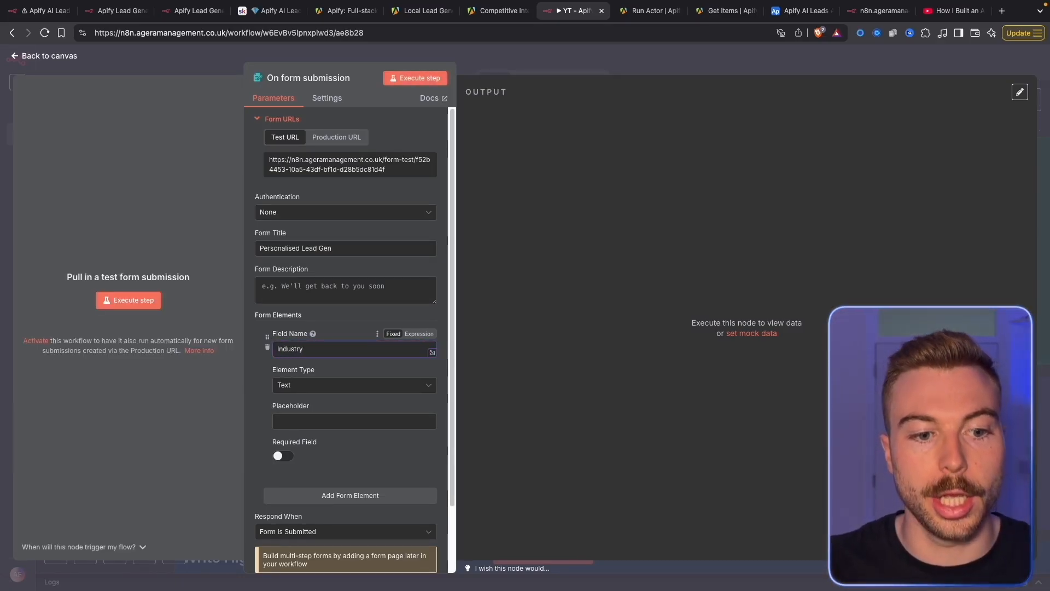
pyautogui.click(317, 386)
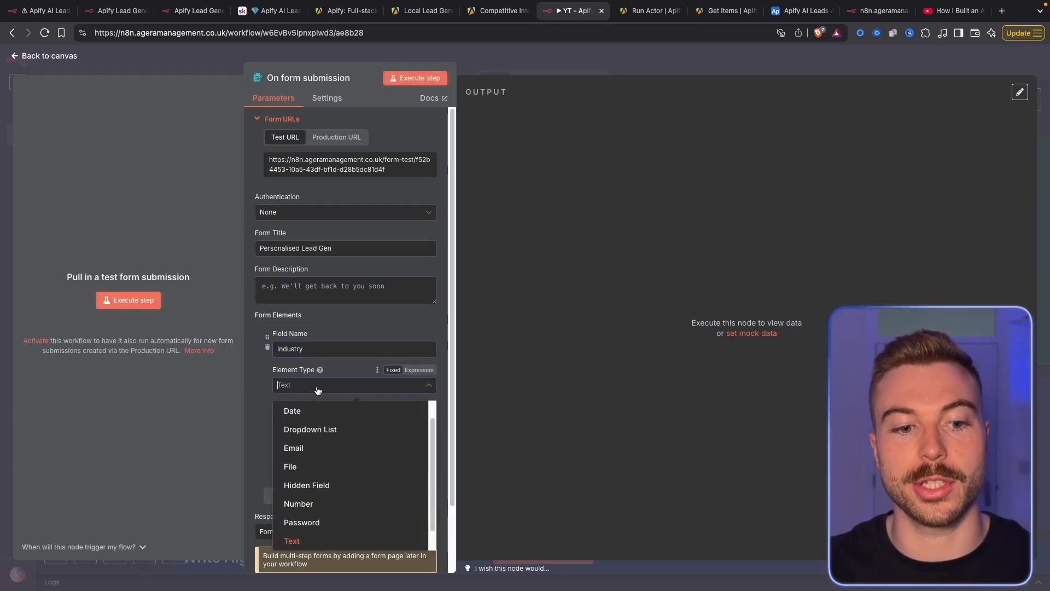
pyautogui.click(339, 431)
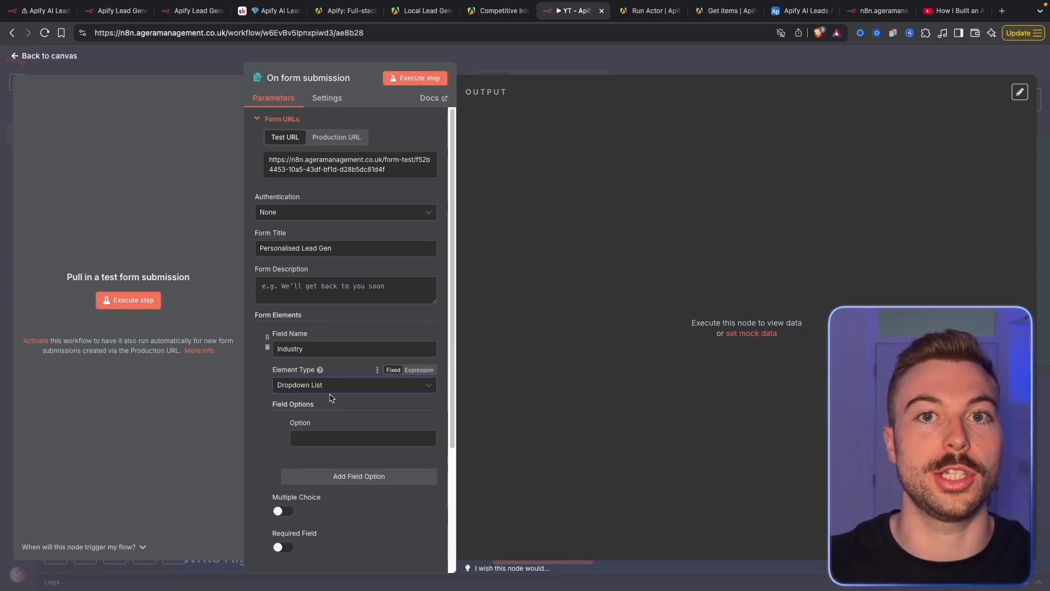
pyautogui.click(323, 437)
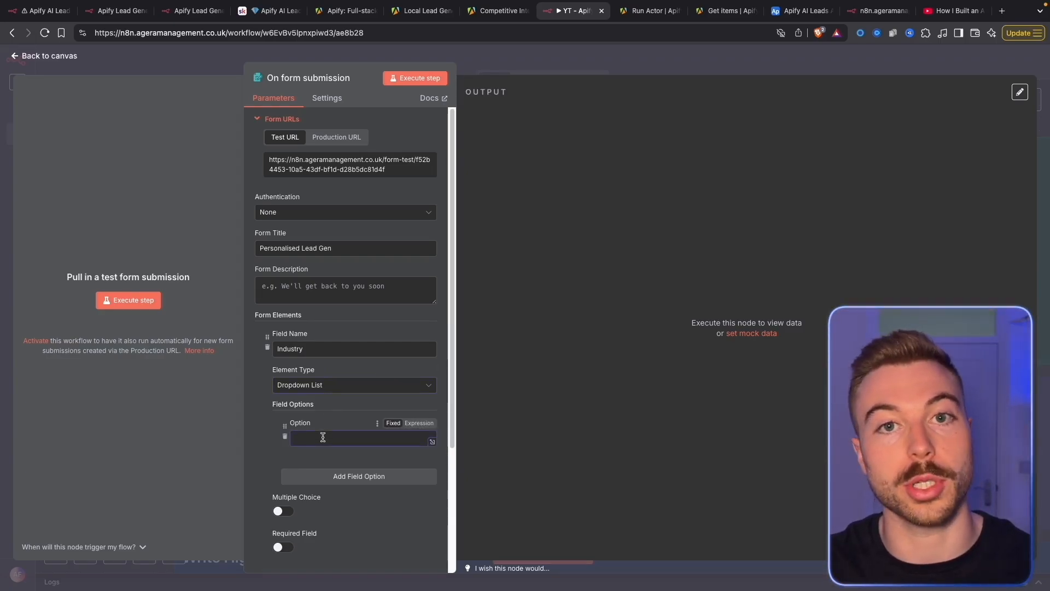
pyautogui.write('accountant')
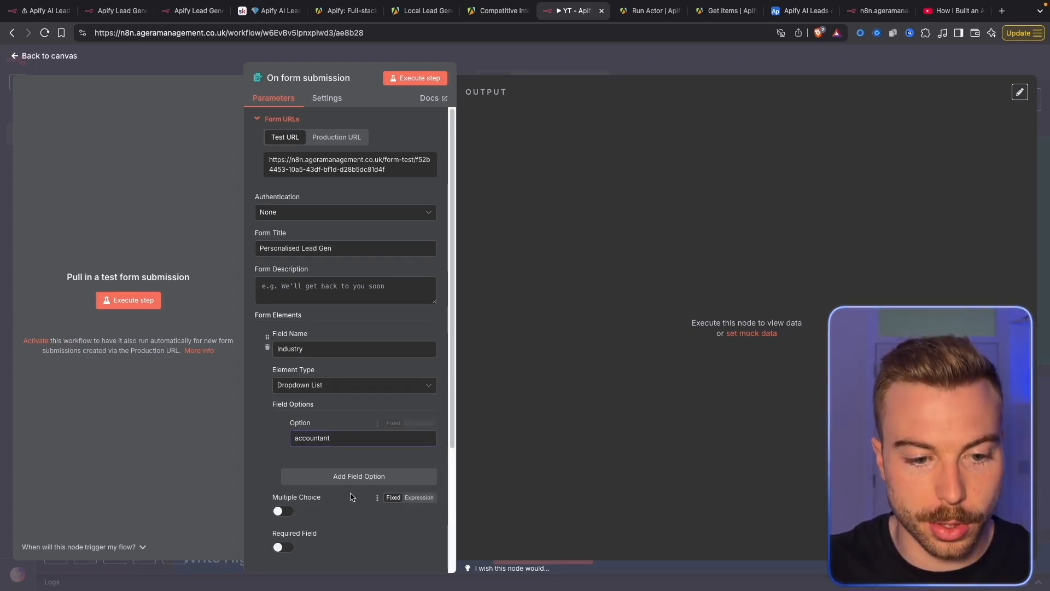
pyautogui.click(341, 476)
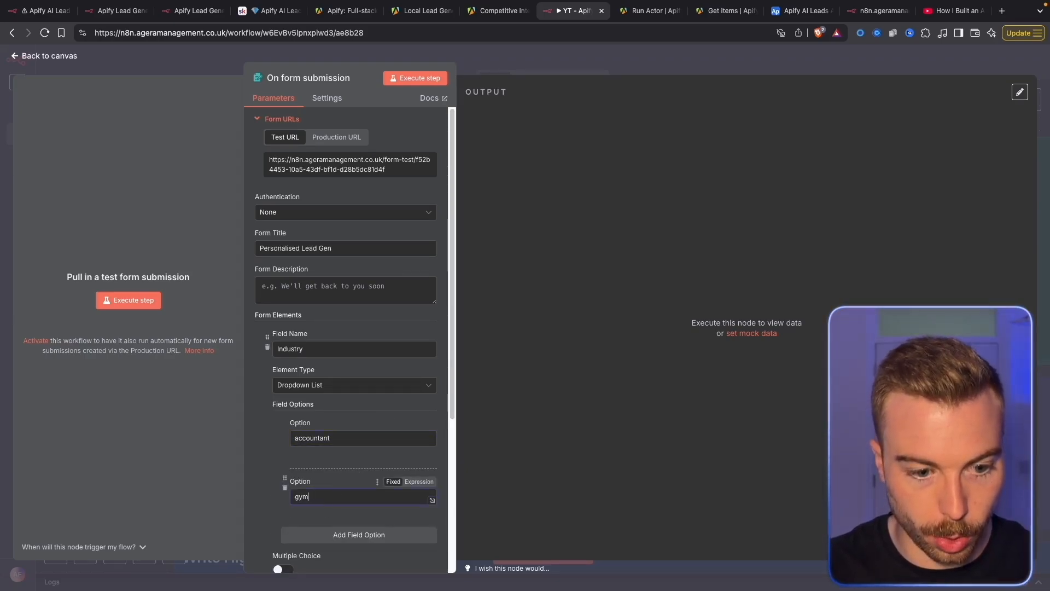
pyautogui.click(361, 534)
pyautogui.scroll(-4, 340, 438)
pyautogui.write('dentist')
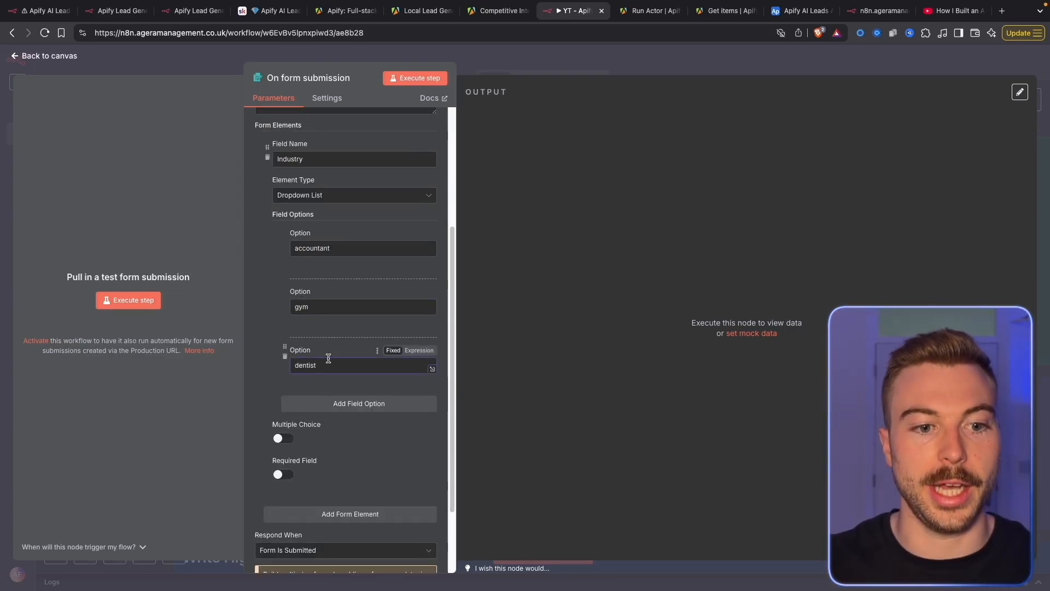
pyautogui.scroll(-2, 328, 383)
# Add a 'What language should the search use?' dropdown question with the option English
pyautogui.click(345, 421)
pyautogui.write('What language should the search use?')
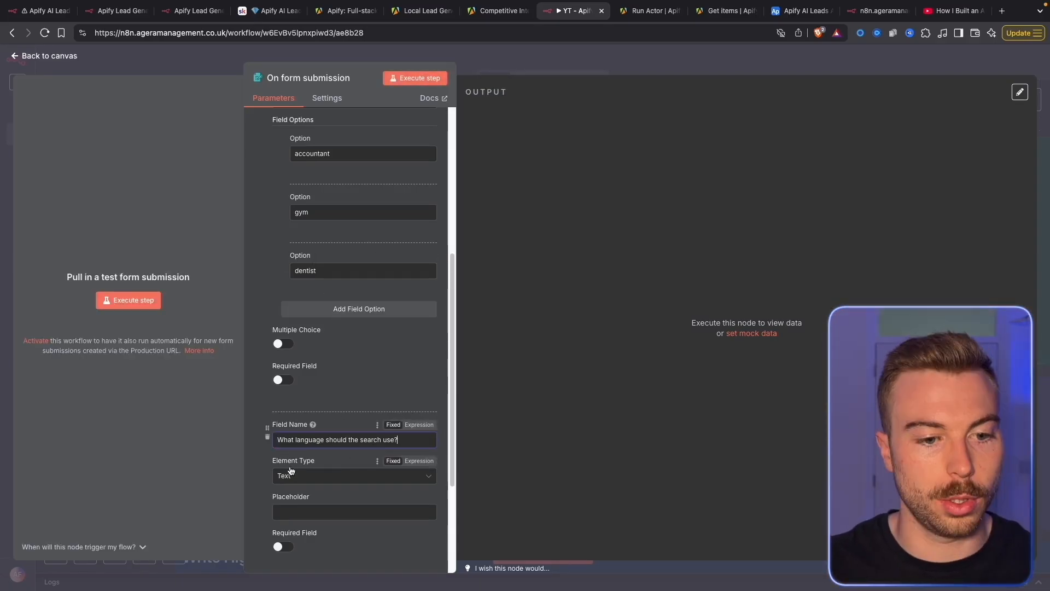
pyautogui.scroll(-2, 350, 399)
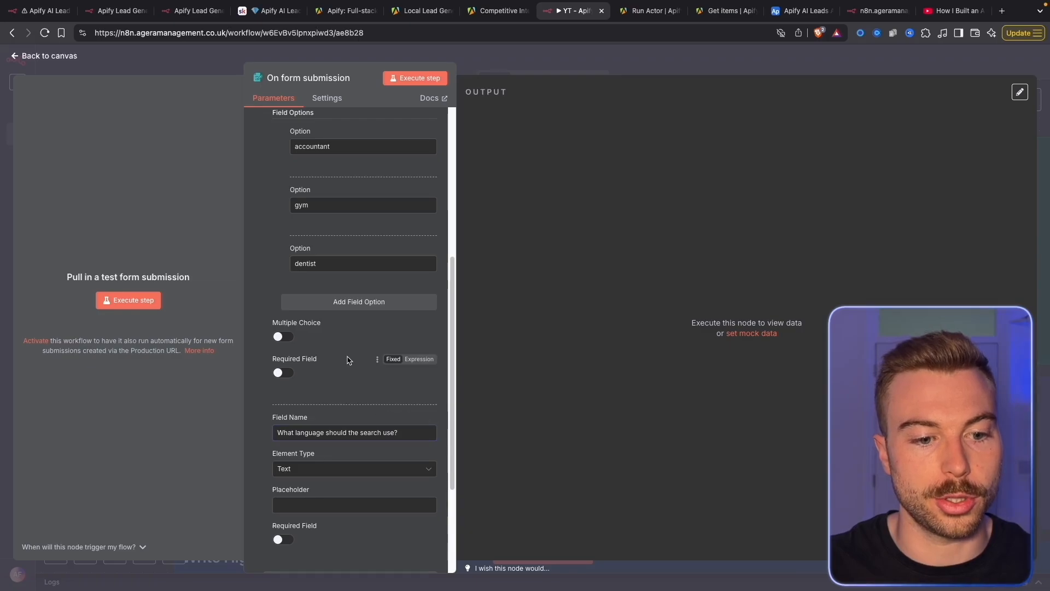
pyautogui.click(331, 390)
pyautogui.scroll(-2, 328, 465)
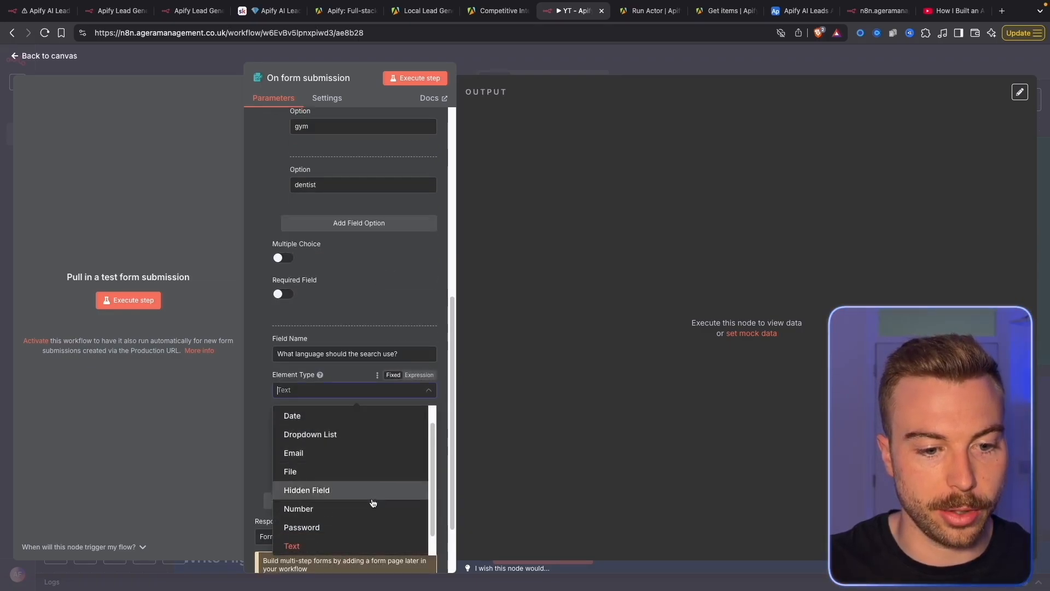
pyautogui.click(331, 414)
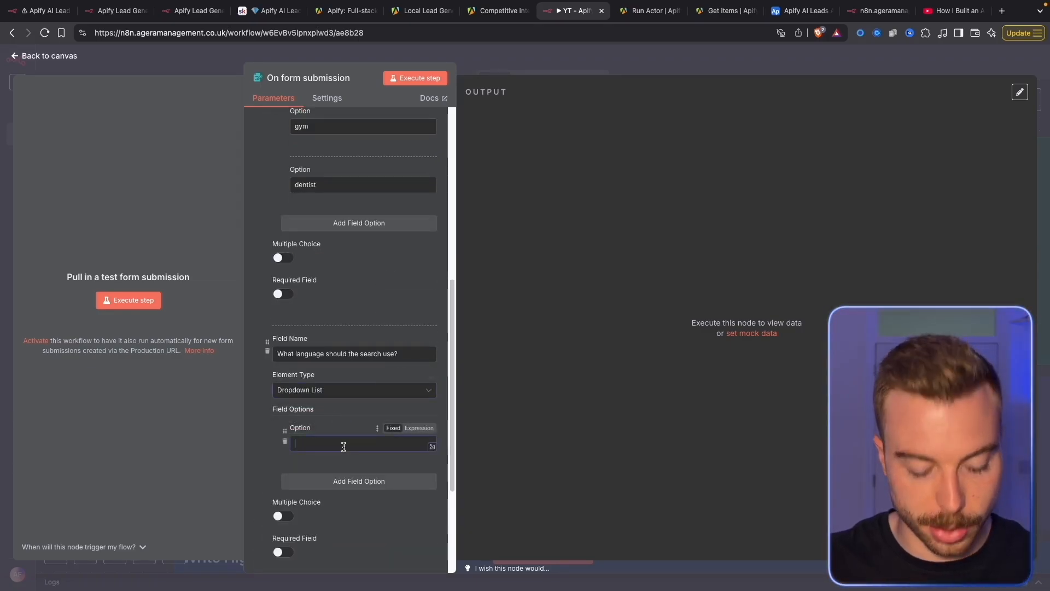
pyautogui.write('English')
pyautogui.click(565, 347)
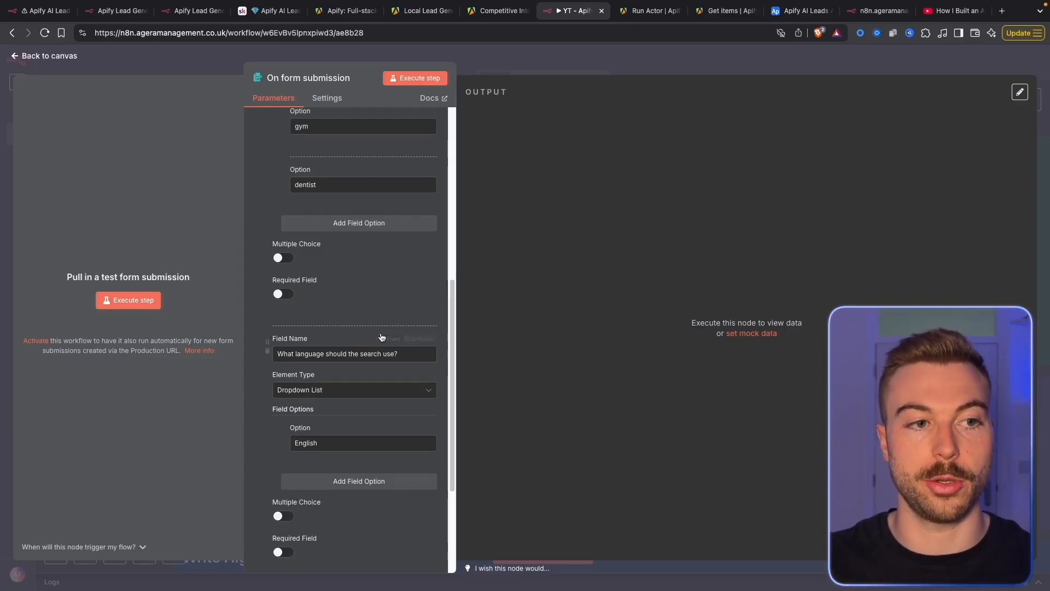
# Add a 'What is the location?' text question
pyautogui.scroll(-3, 316, 477)
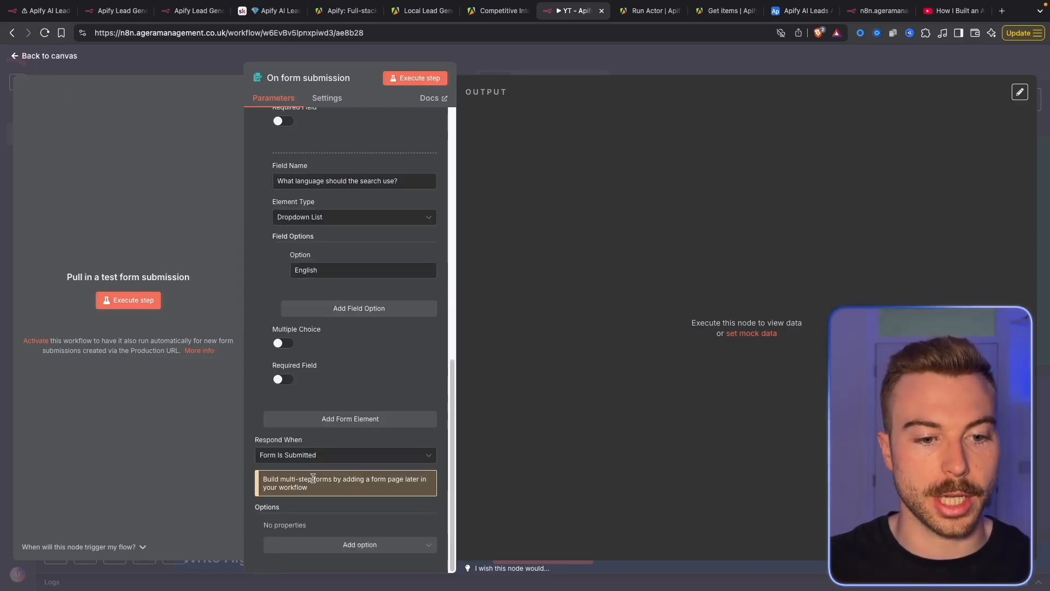
pyautogui.click(359, 417)
pyautogui.click(365, 443)
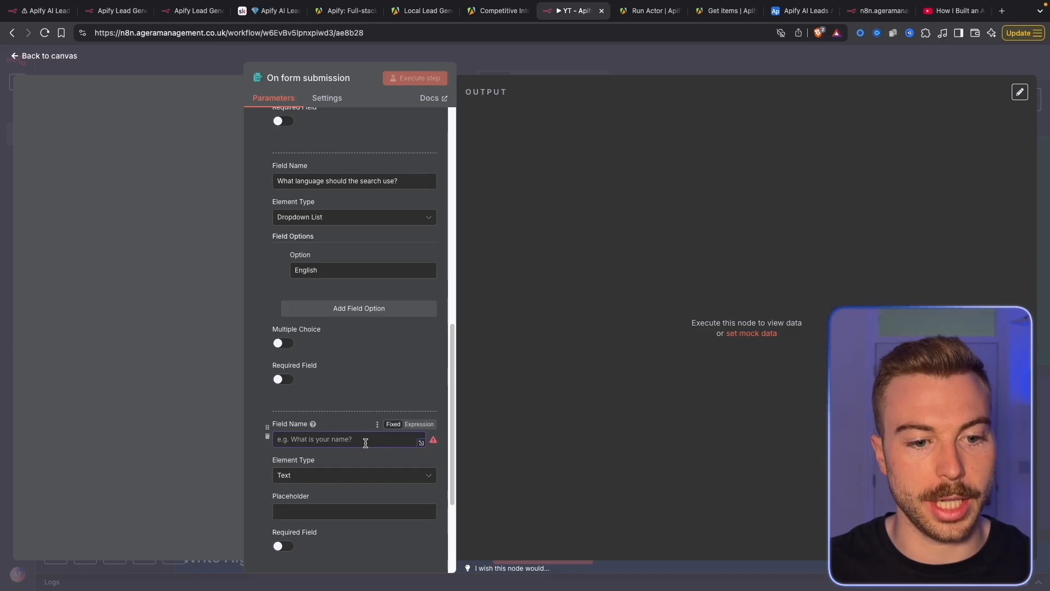
pyautogui.write('What is the location?')
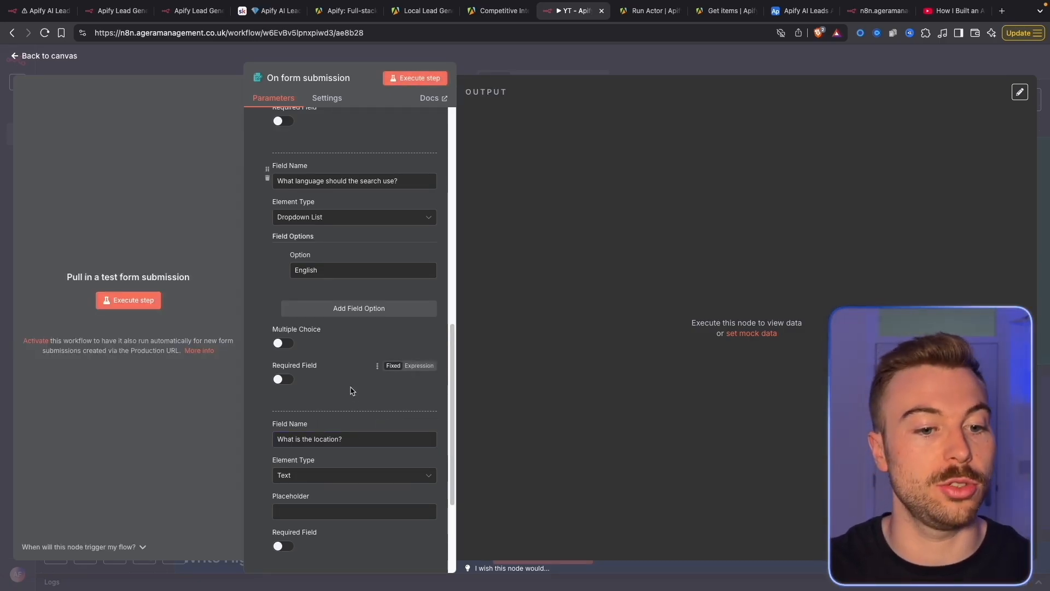
# Add the pasted maximum places to crawl question as a number field
pyautogui.scroll(-3, 351, 391)
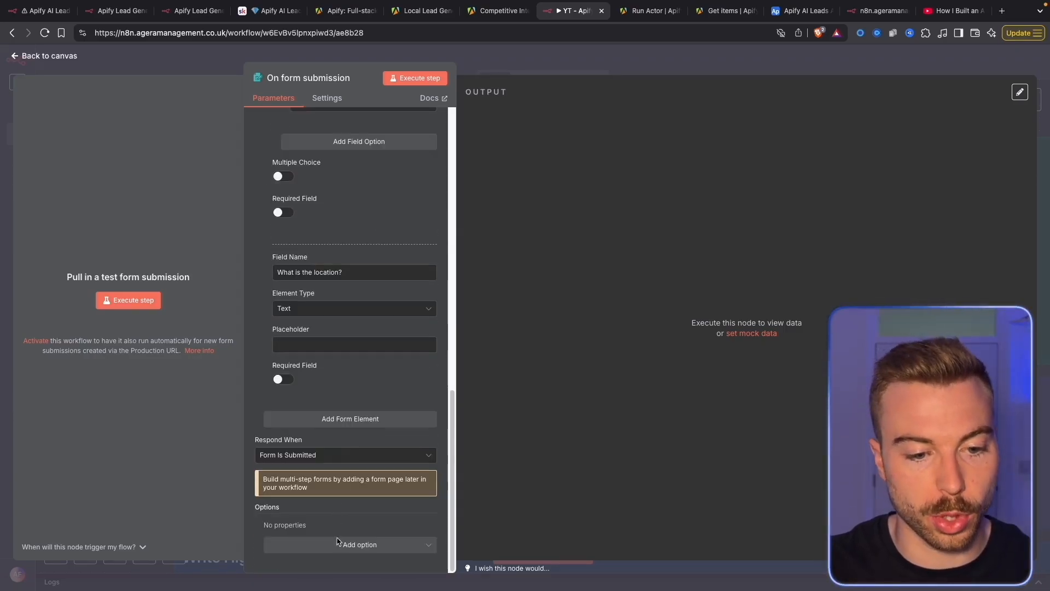
pyautogui.click(356, 418)
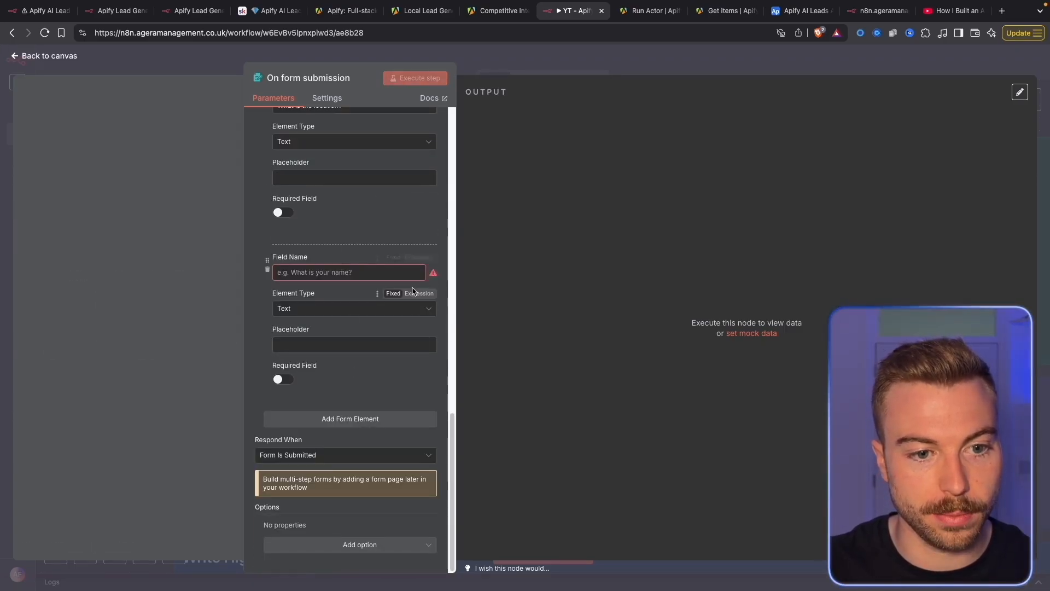
pyautogui.click(396, 274)
pyautogui.hotkey('ctrl', 'v')
pyautogui.click(386, 231)
pyautogui.click(332, 345)
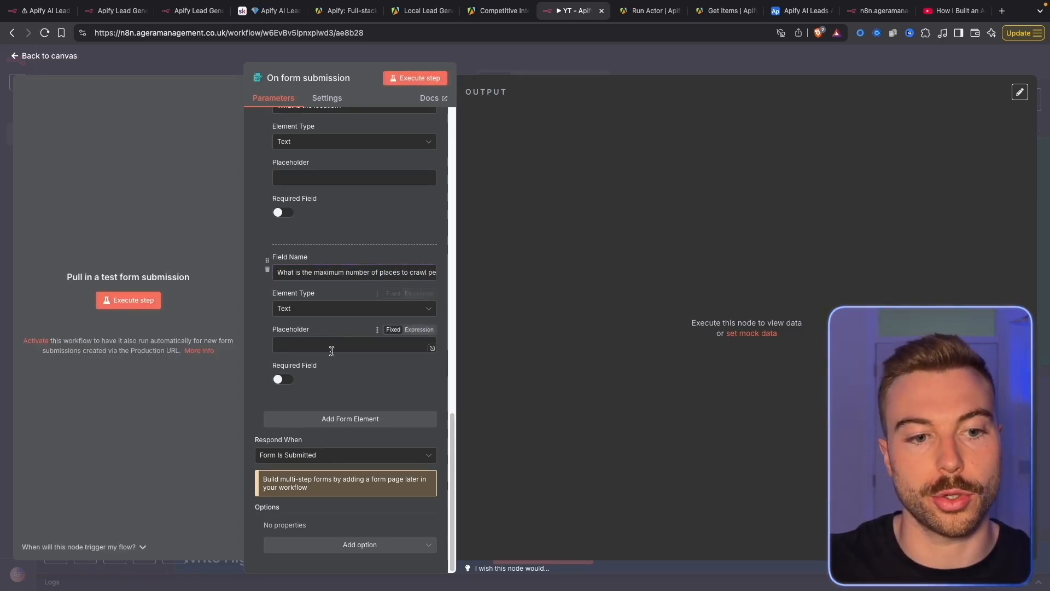
pyautogui.click(333, 309)
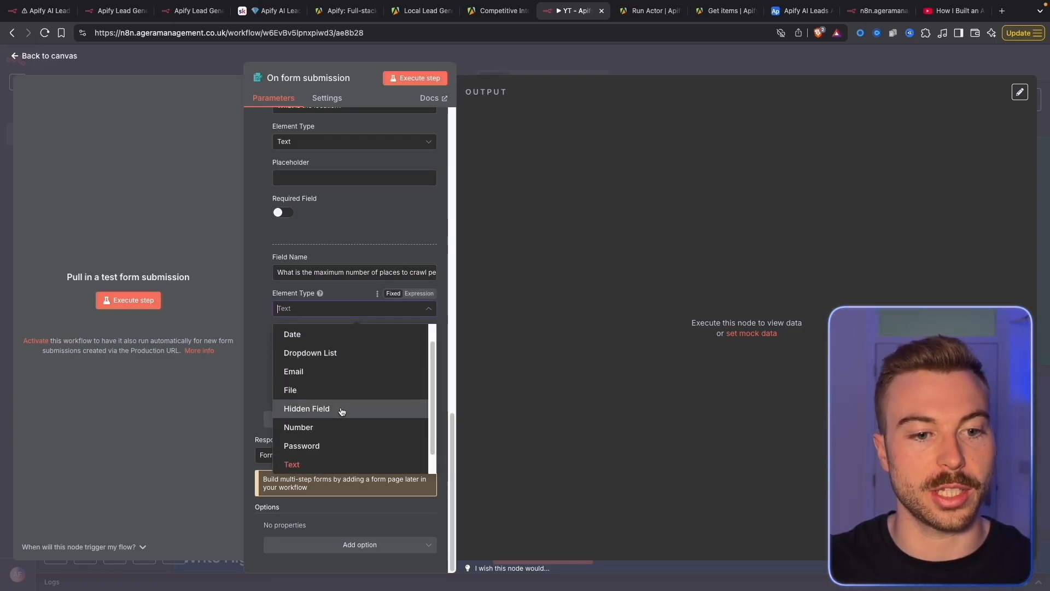
pyautogui.scroll(1, 339, 410)
pyautogui.scroll(-2, 339, 411)
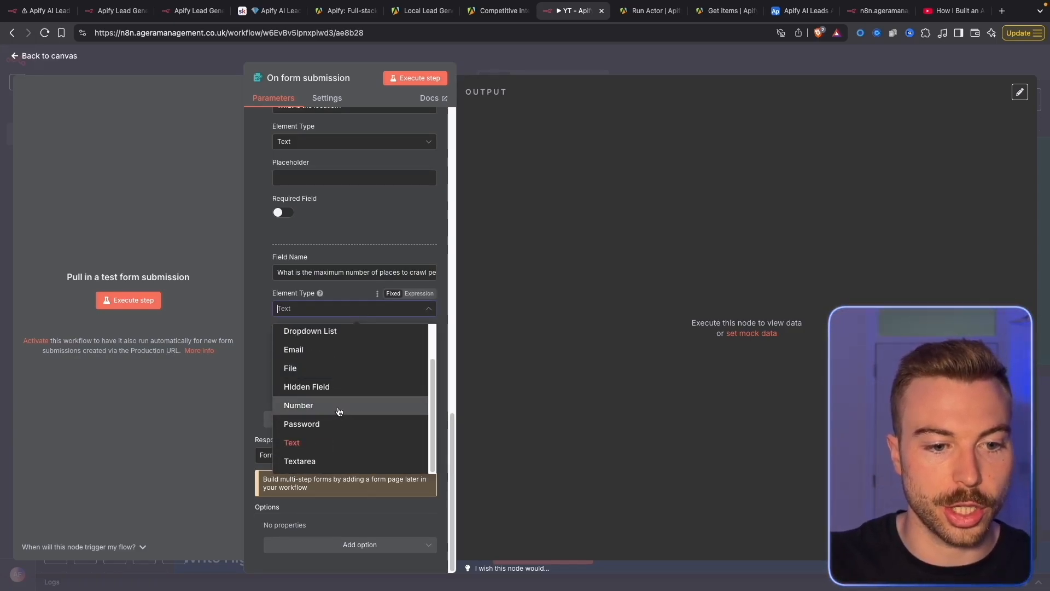
pyautogui.click(339, 410)
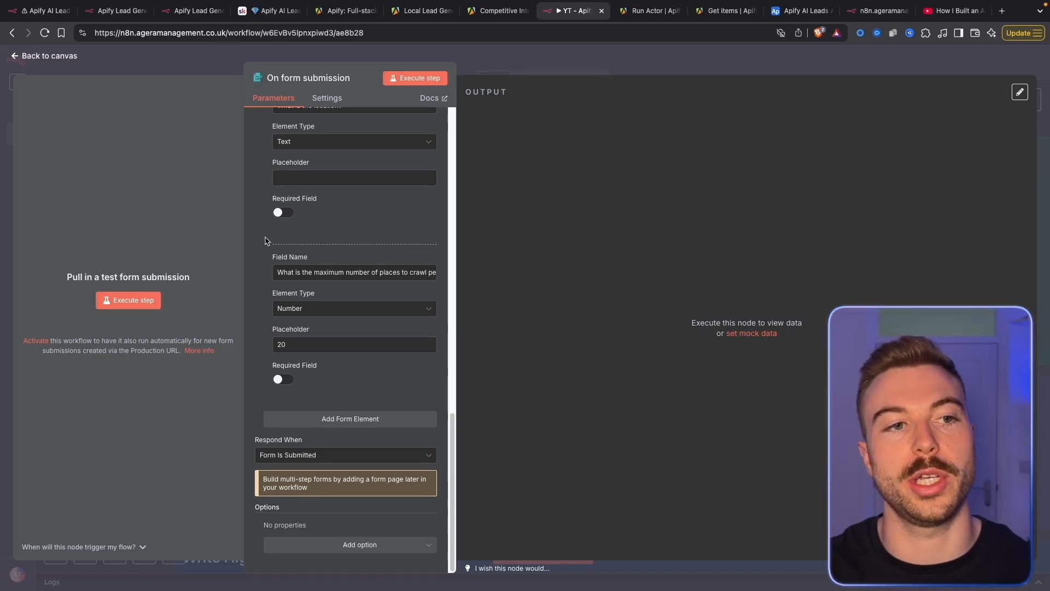
# Add a minimum star rating dropdown question with options four and fourAndHalf
pyautogui.click(363, 418)
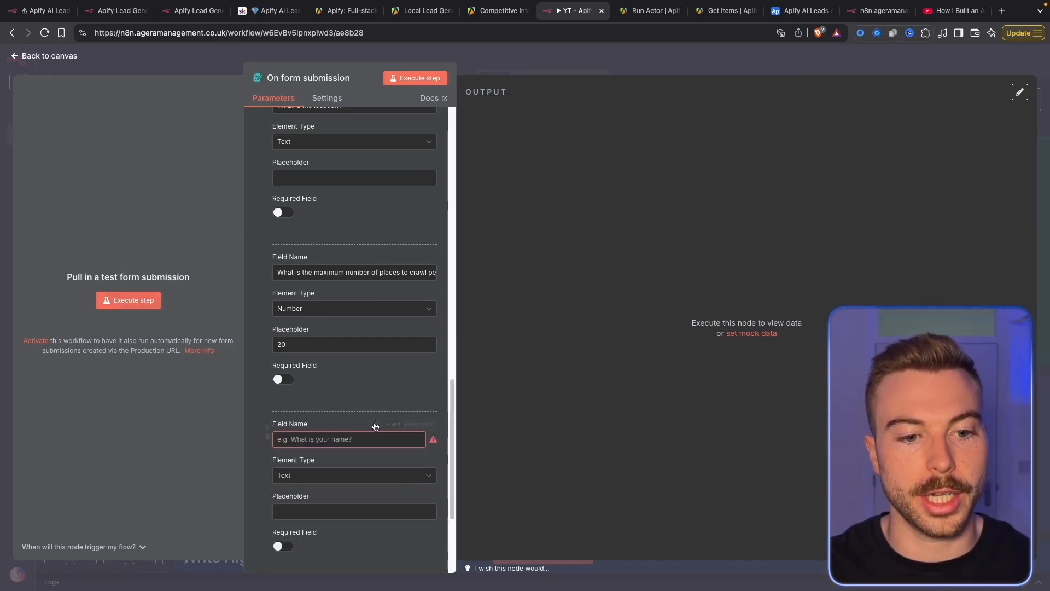
pyautogui.click(376, 439)
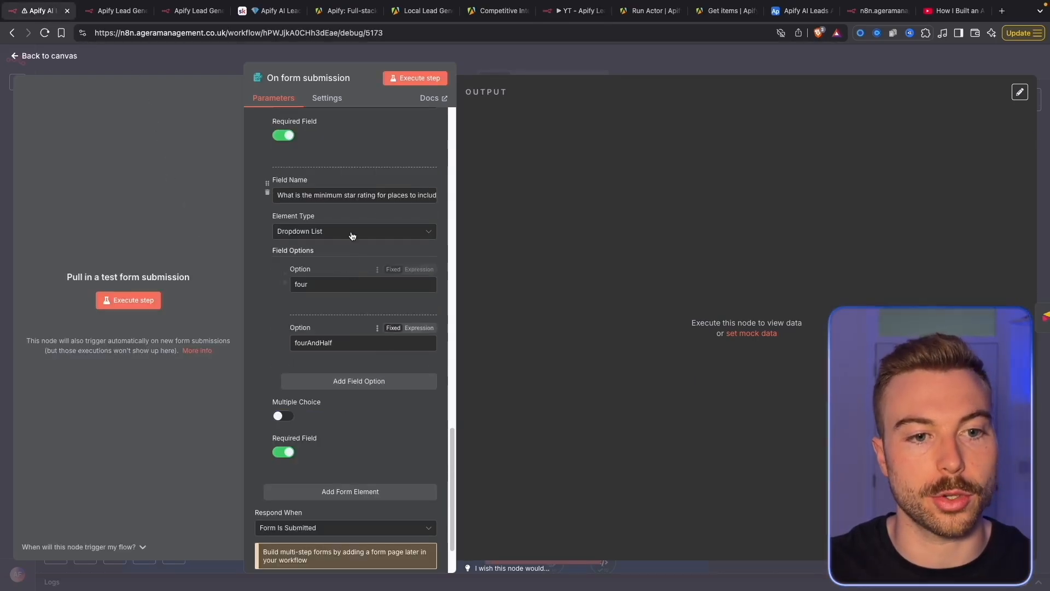
pyautogui.hotkey('ctrl', 'a')
pyautogui.hotkey('ctrl', 'c')
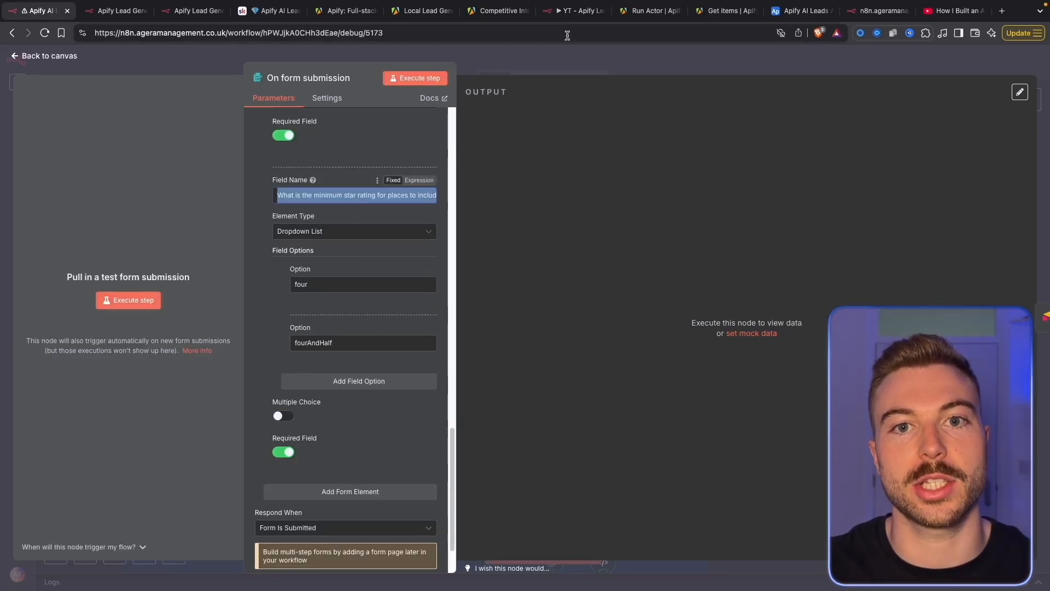
pyautogui.click(567, 16)
pyautogui.hotkey('ctrl', 'v')
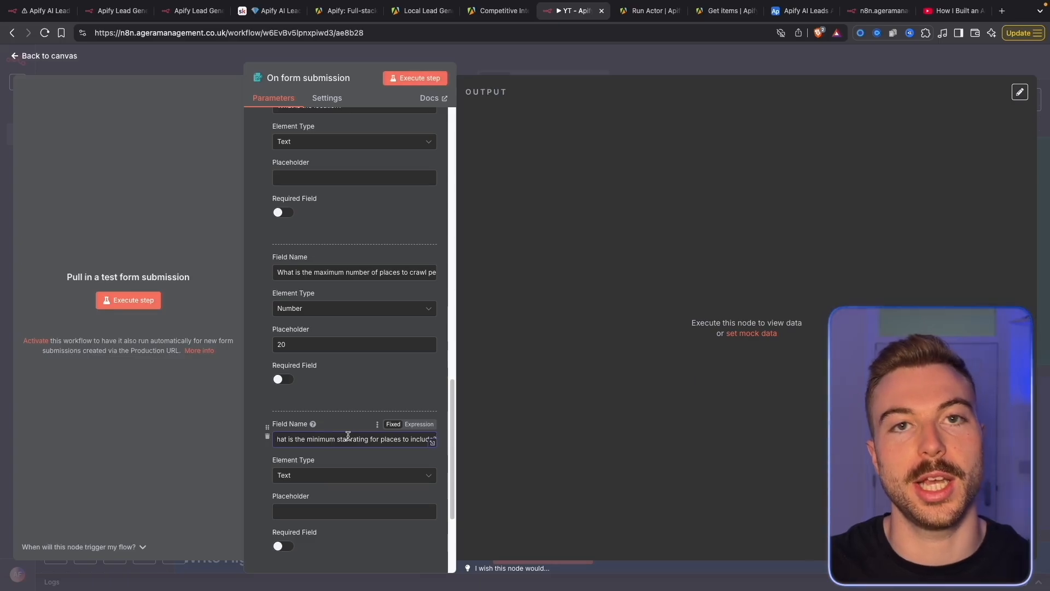
pyautogui.scroll(-2, 348, 422)
pyautogui.click(349, 373)
pyautogui.click(335, 439)
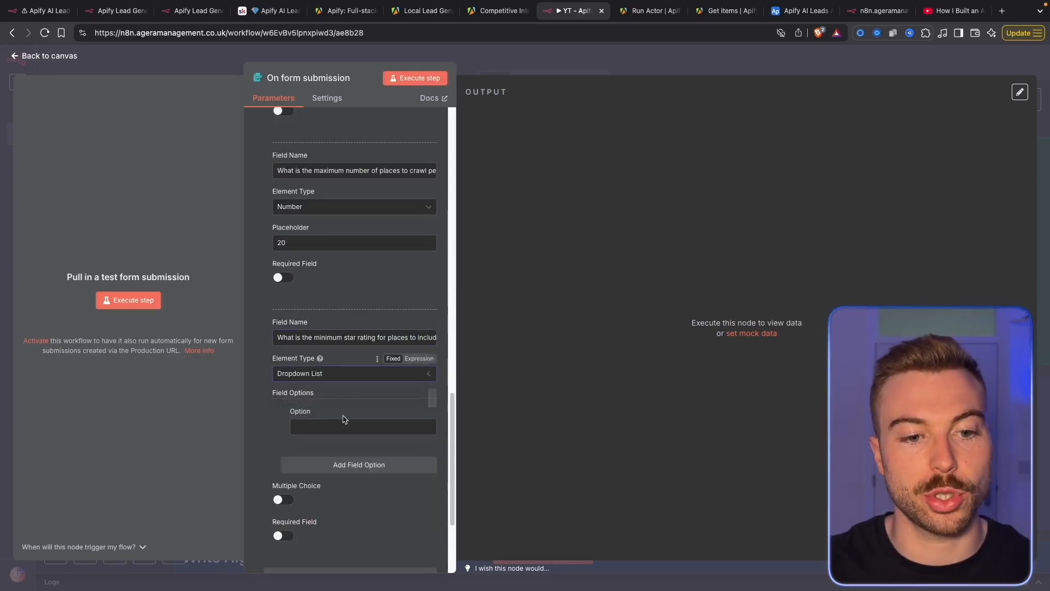
pyautogui.click(334, 431)
pyautogui.click(48, 13)
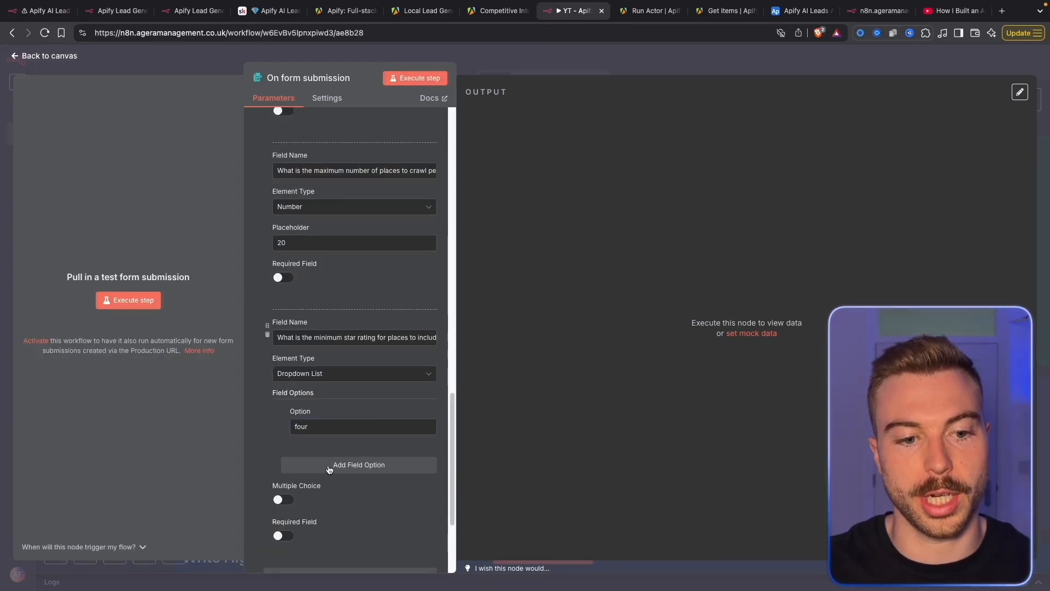
pyautogui.click(359, 454)
pyautogui.write('fourAndHalf')
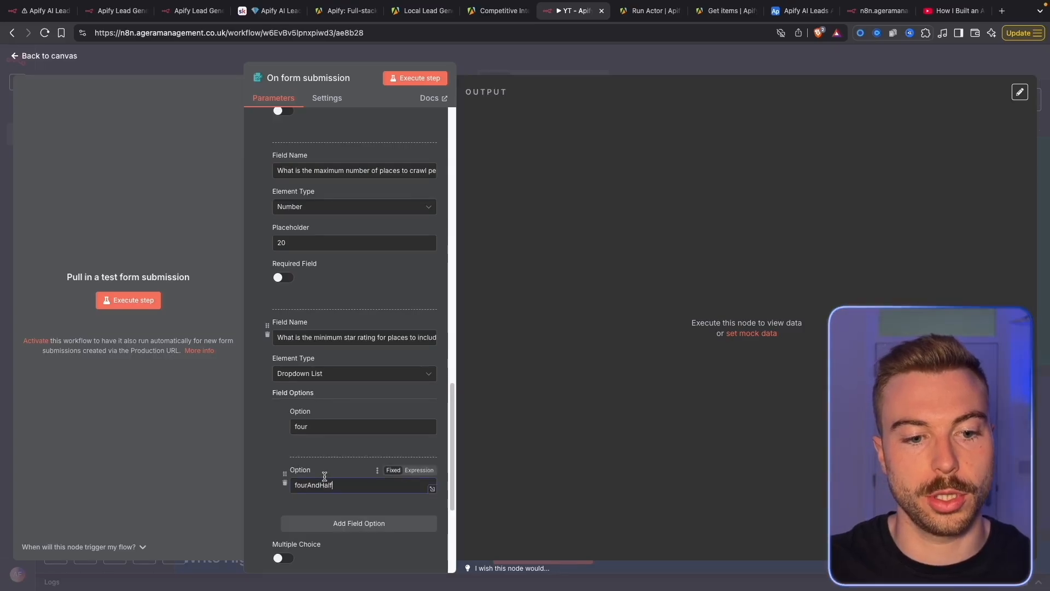
# Submit a test form: accountant, English, New York, USA, 10 places, fourAndHalf rating
pyautogui.click(424, 80)
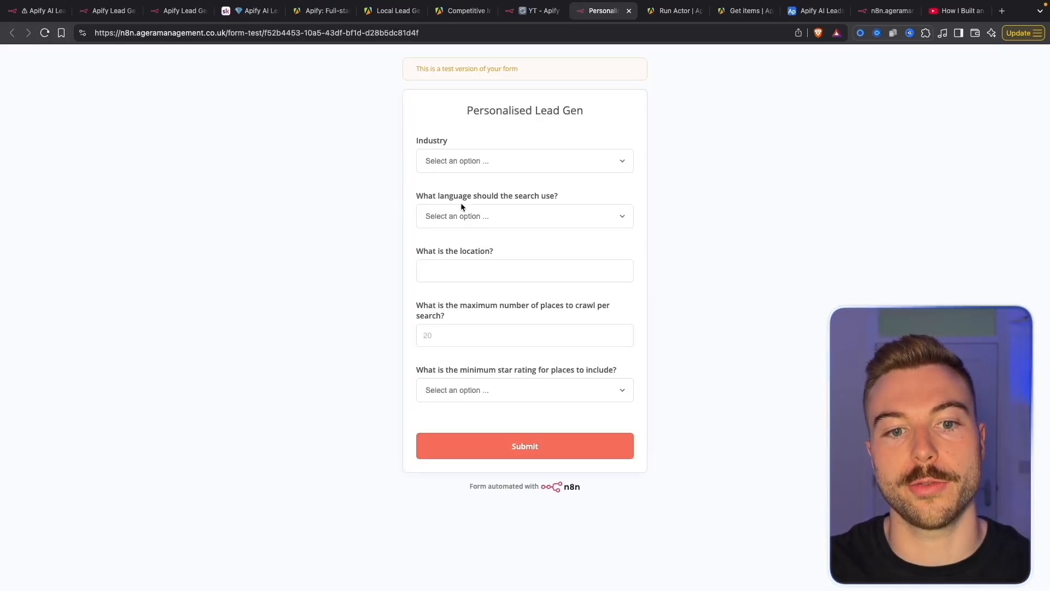
pyautogui.click(555, 164)
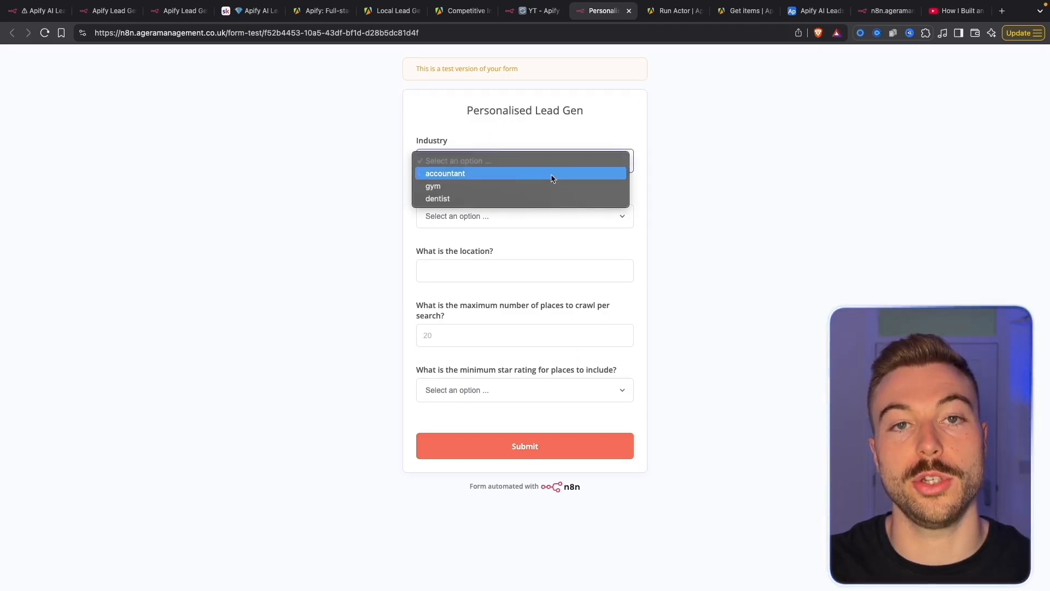
pyautogui.press('Escape')
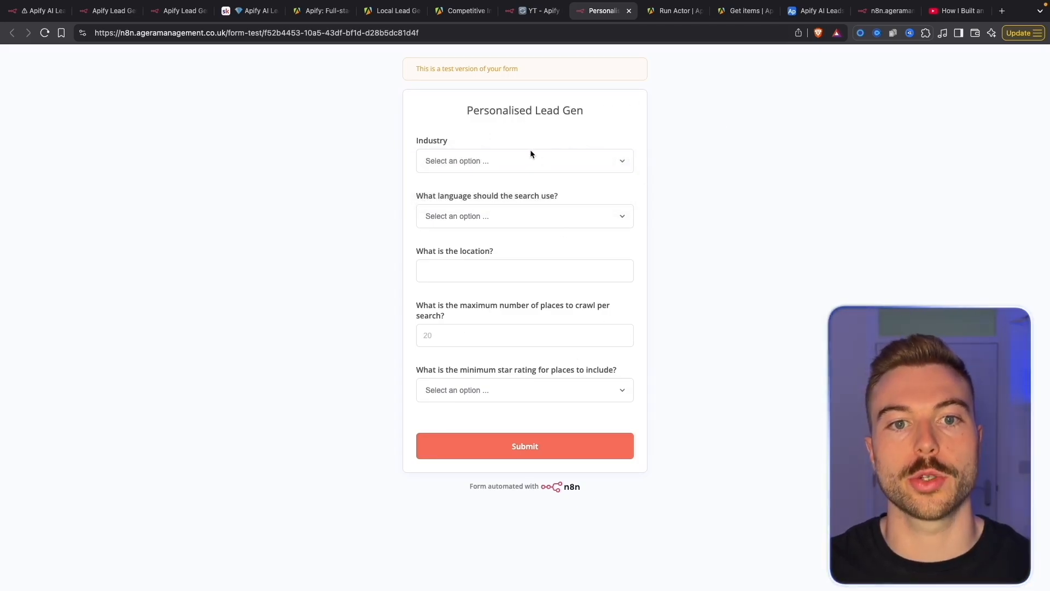
pyautogui.click(530, 153)
pyautogui.click(517, 179)
pyautogui.click(479, 215)
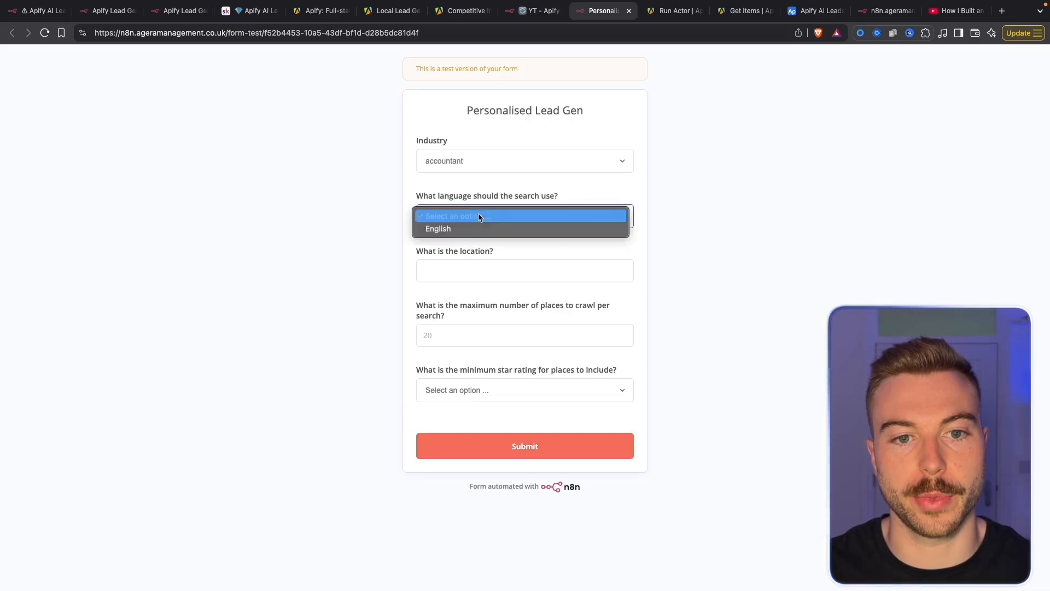
pyautogui.click(465, 230)
pyautogui.click(473, 274)
pyautogui.write('New York, USA')
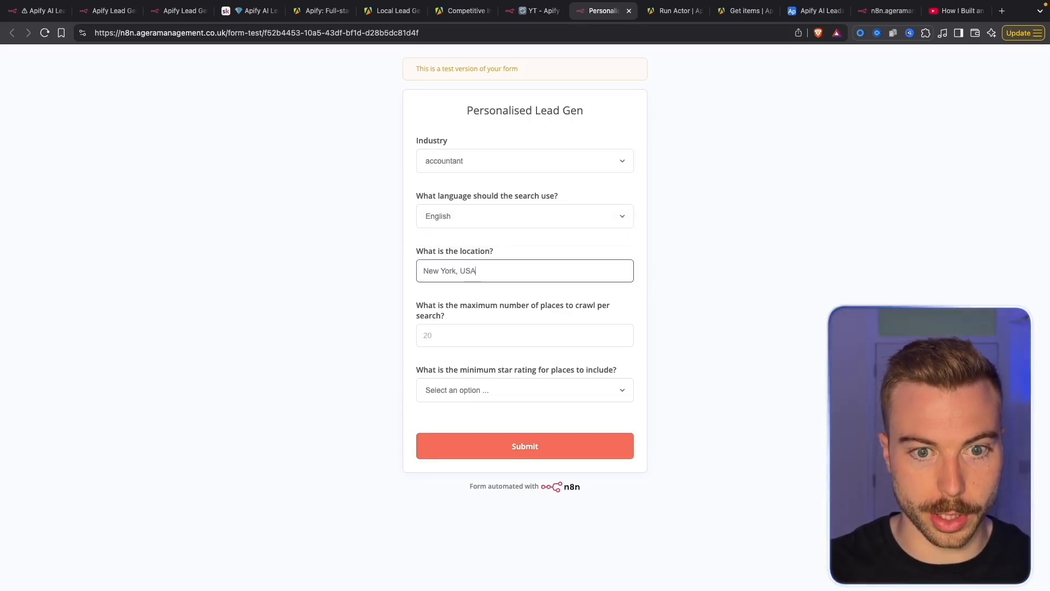
pyautogui.click(486, 336)
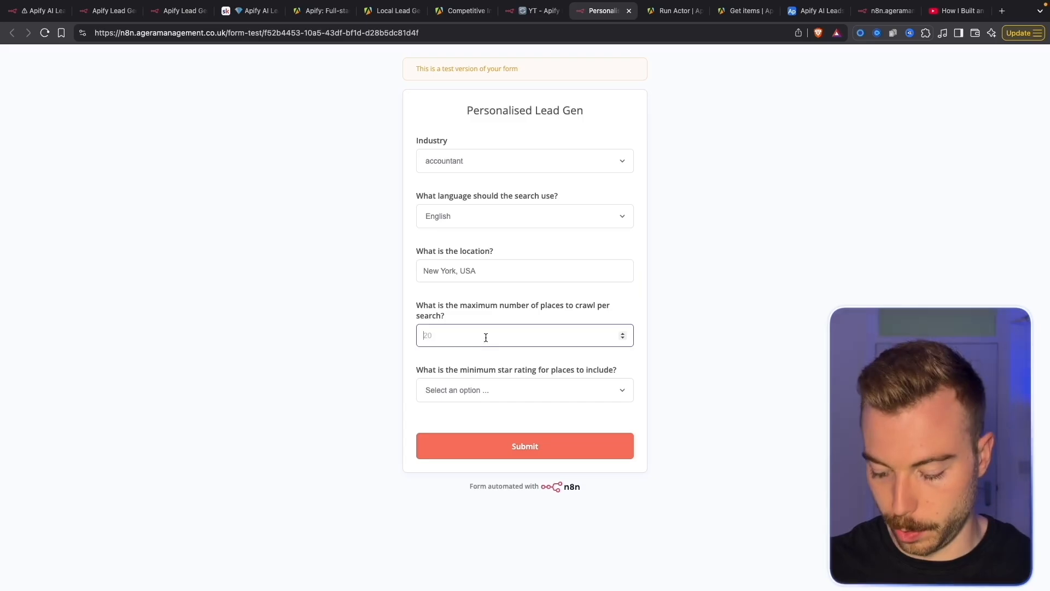
pyautogui.click(505, 388)
pyautogui.click(508, 415)
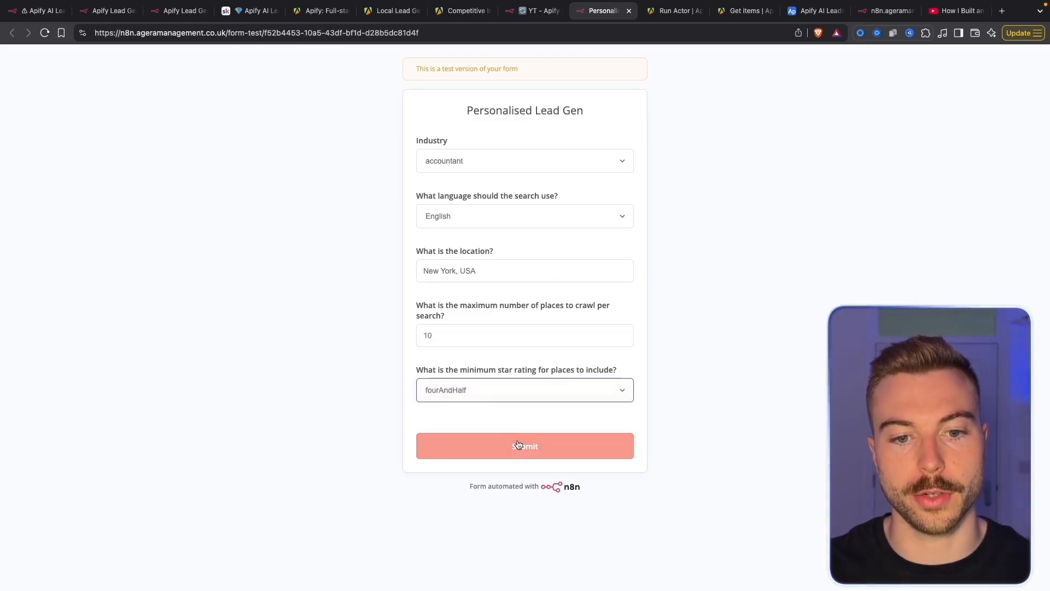
pyautogui.click(519, 445)
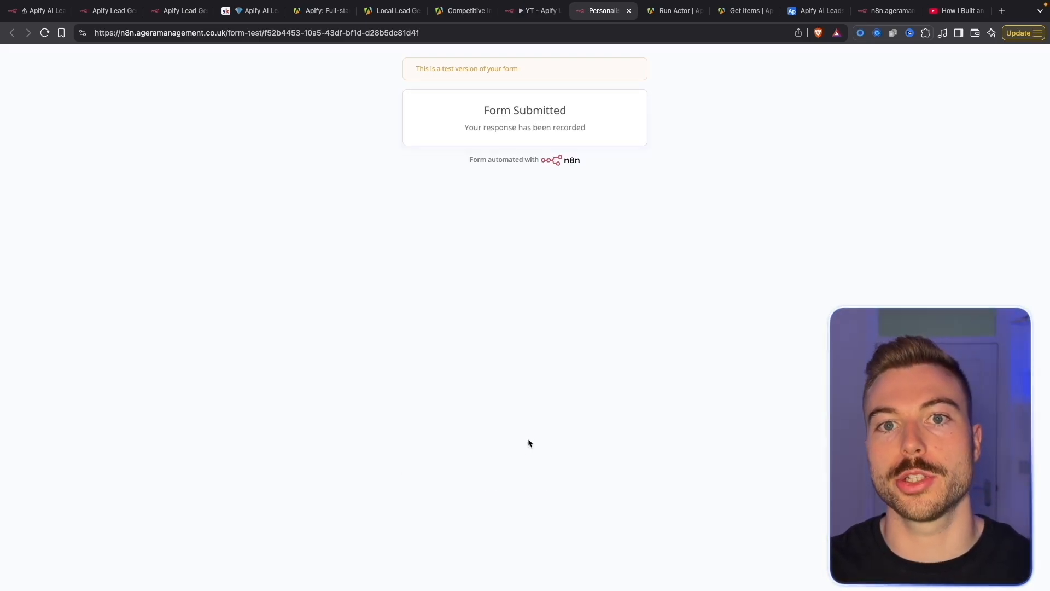
# Pin the submitted test data on the On form submission node
pyautogui.click(537, 10)
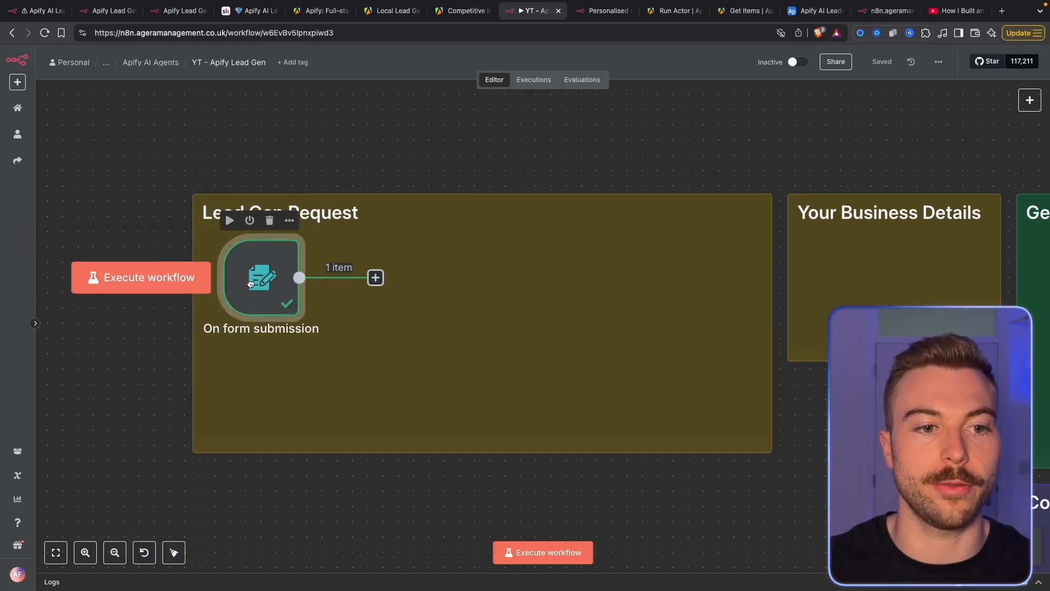
pyautogui.doubleClick(236, 264)
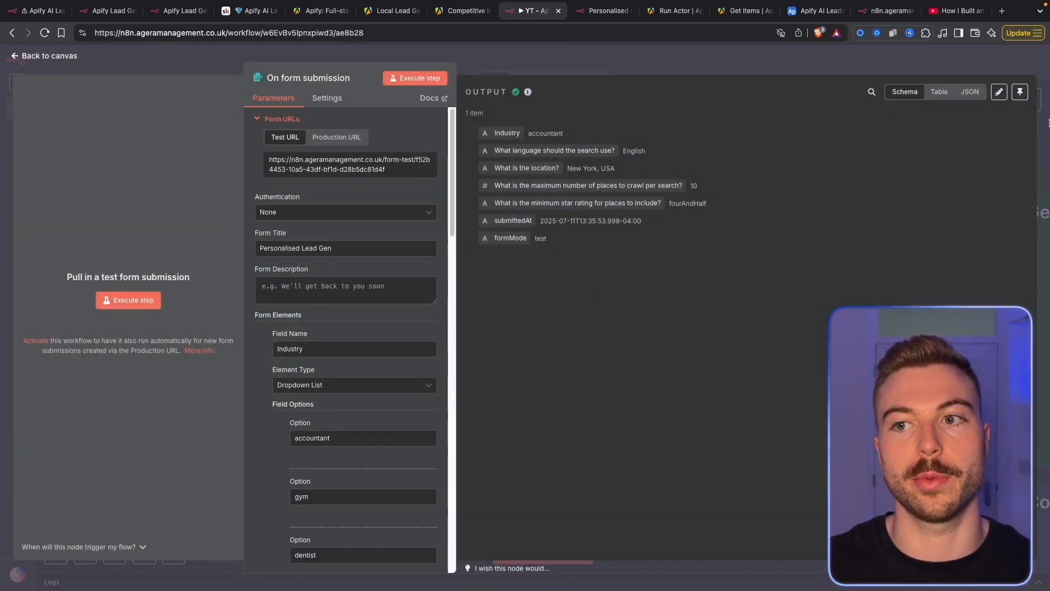
pyautogui.click(1020, 91)
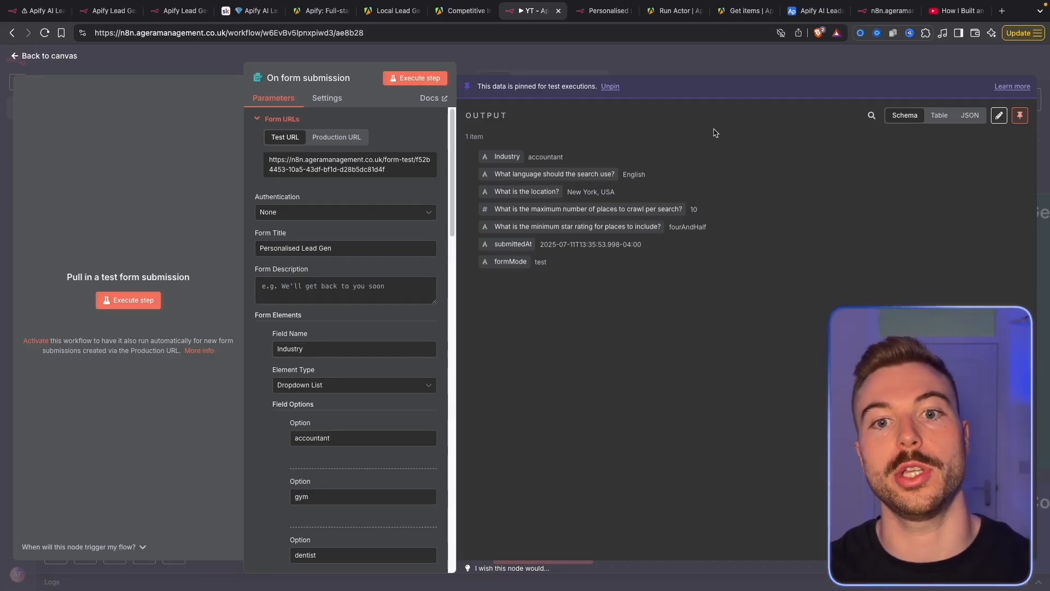
pyautogui.click(709, 68)
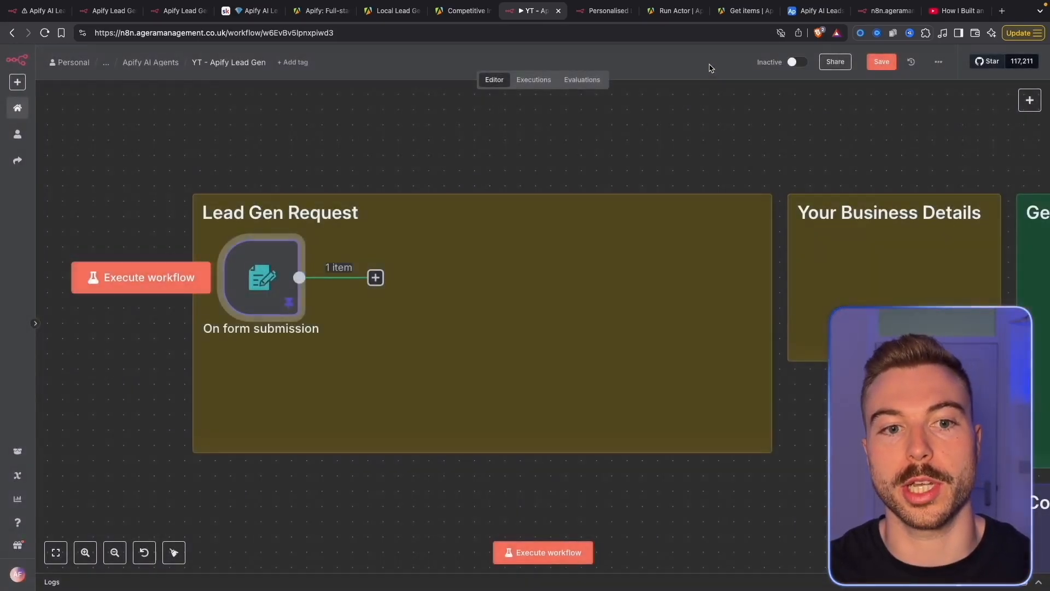
# Attach an Airtable Create a record node to the form trigger and begin a new Airtable credential
pyautogui.click(375, 277)
pyautogui.write('air')
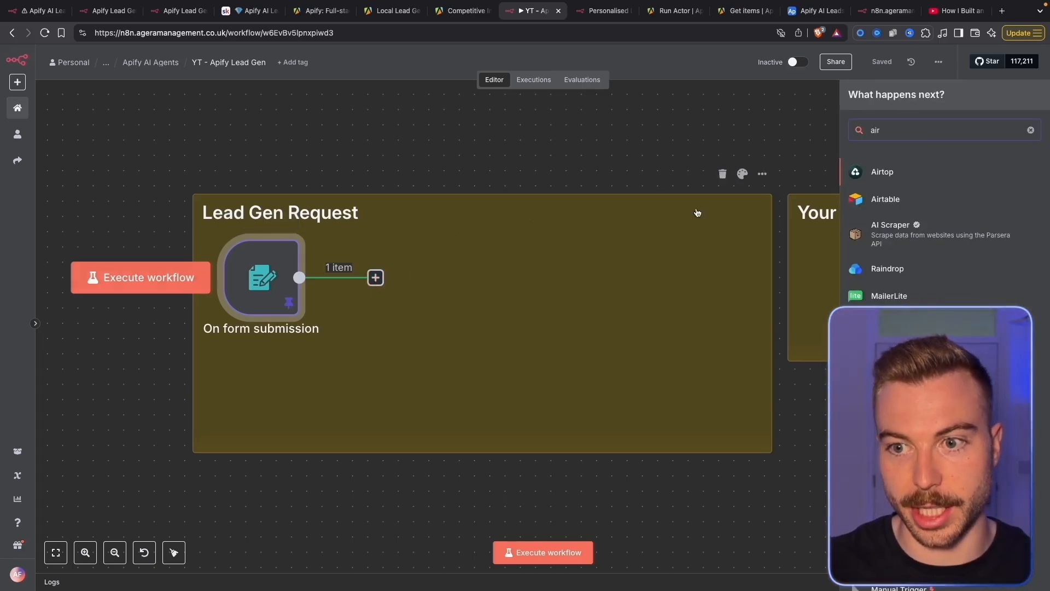
pyautogui.click(926, 198)
pyautogui.write('create')
pyautogui.click(919, 190)
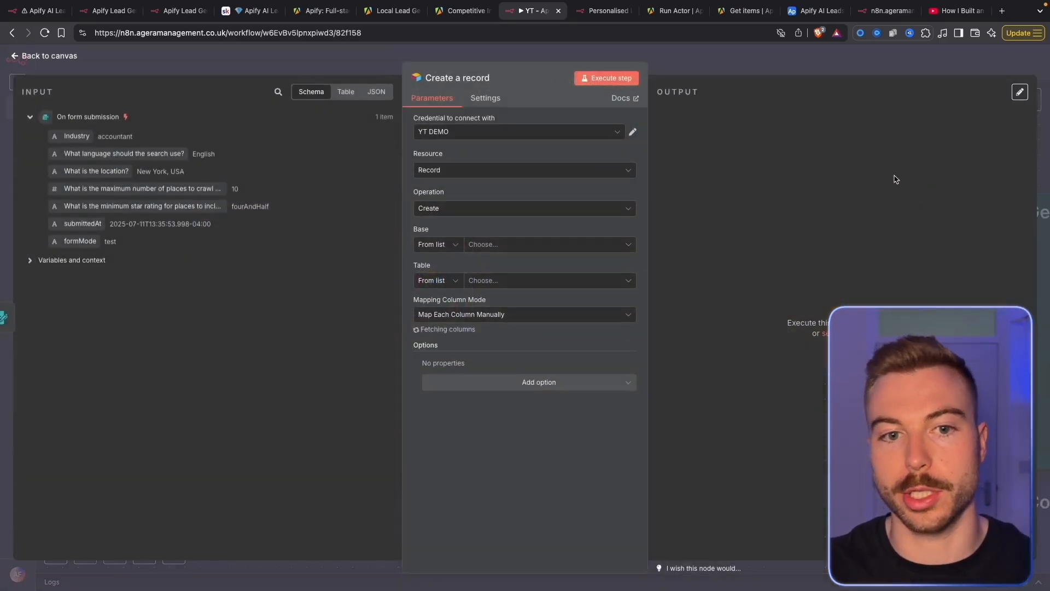
pyautogui.click(491, 132)
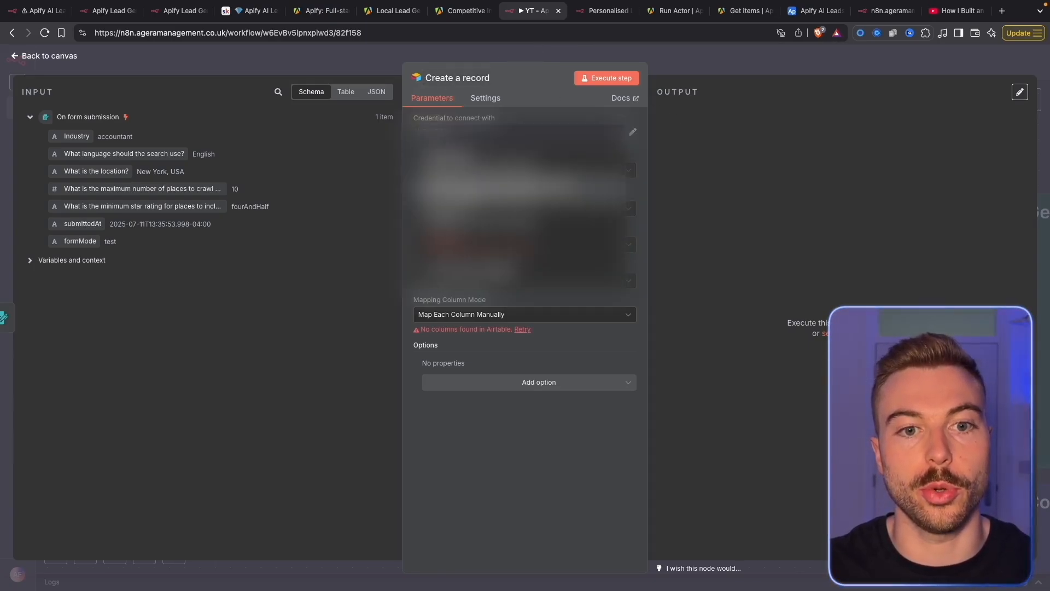
pyautogui.click(465, 249)
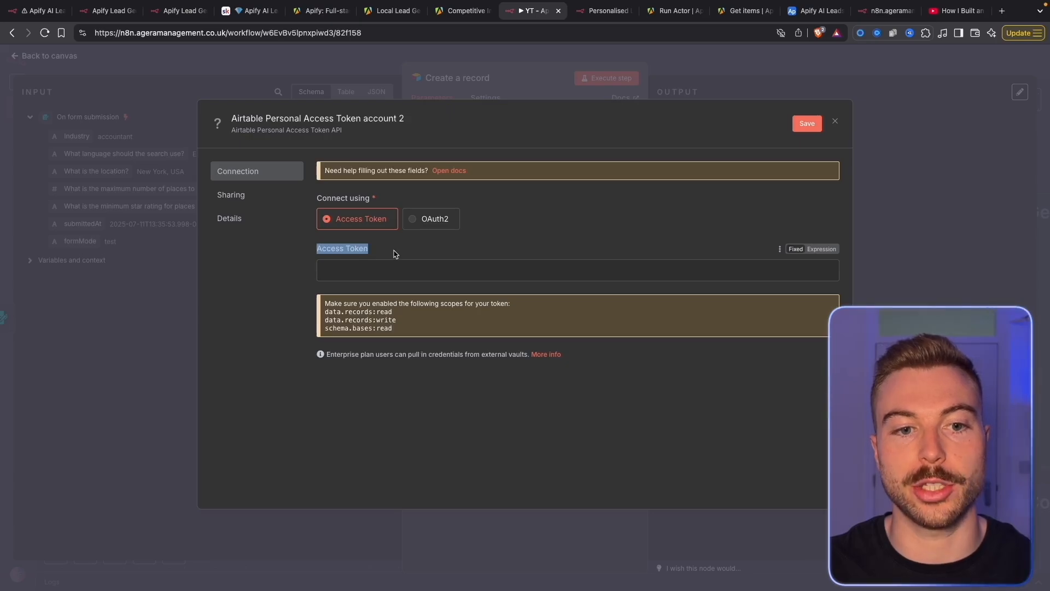
pyautogui.click(816, 10)
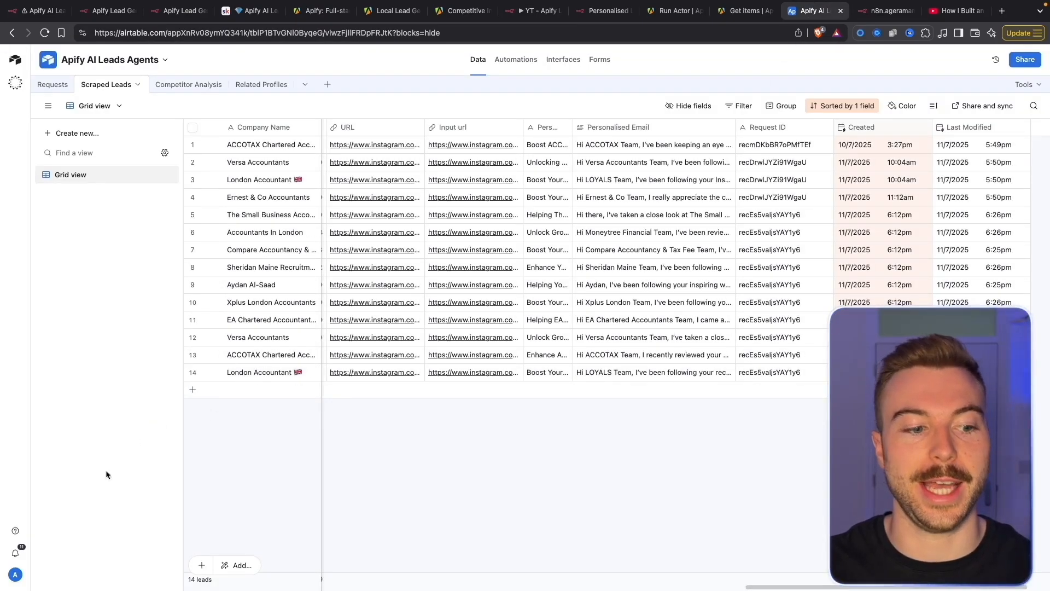
# Start a new personal access token with data.records and data.recordComments read/write scopes
pyautogui.click(15, 575)
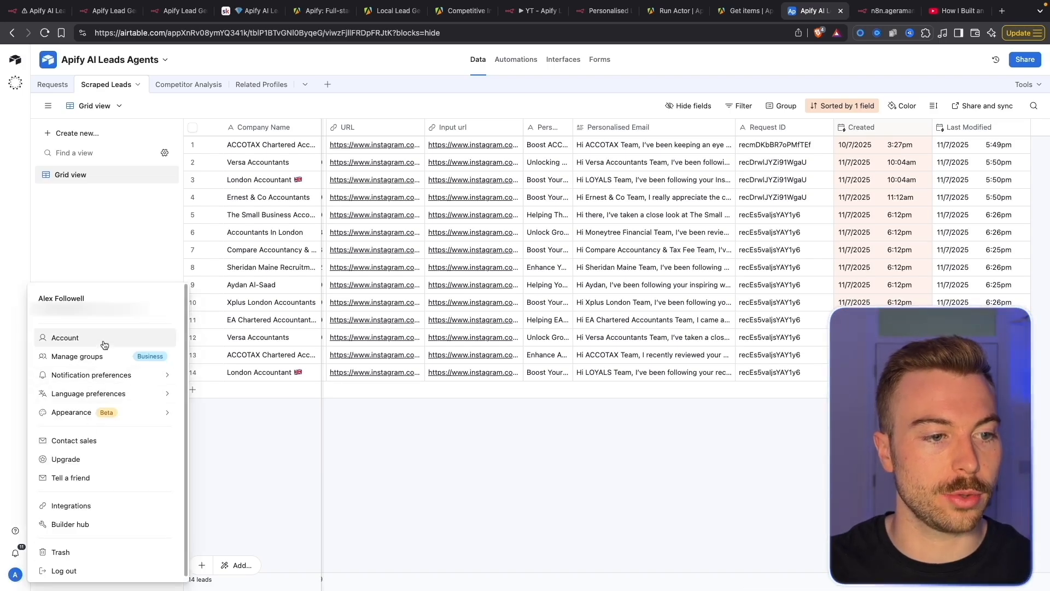
pyautogui.click(65, 525)
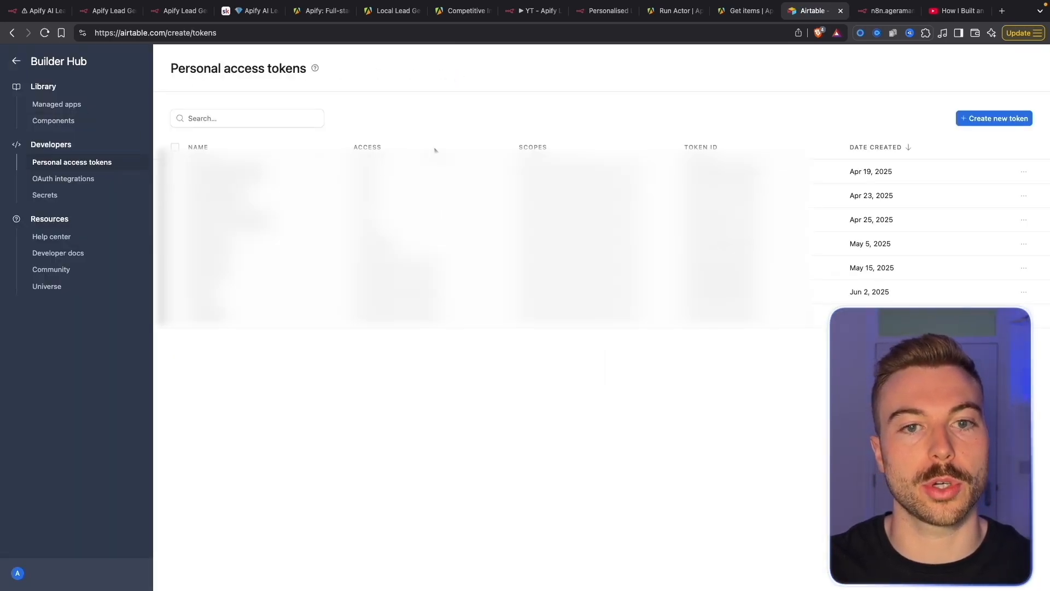
pyautogui.click(978, 119)
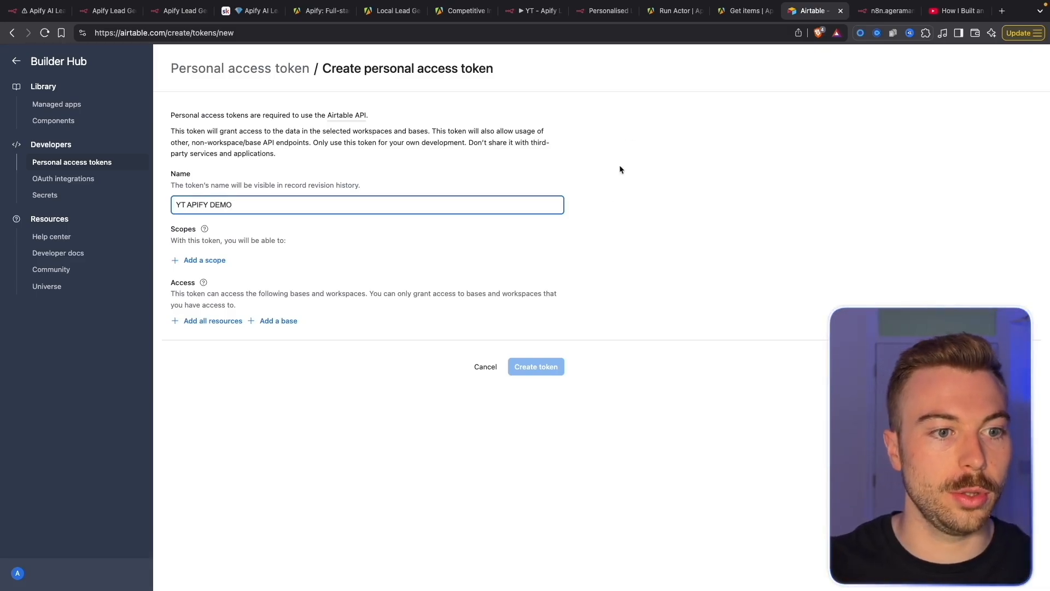
pyautogui.click(204, 260)
pyautogui.click(221, 337)
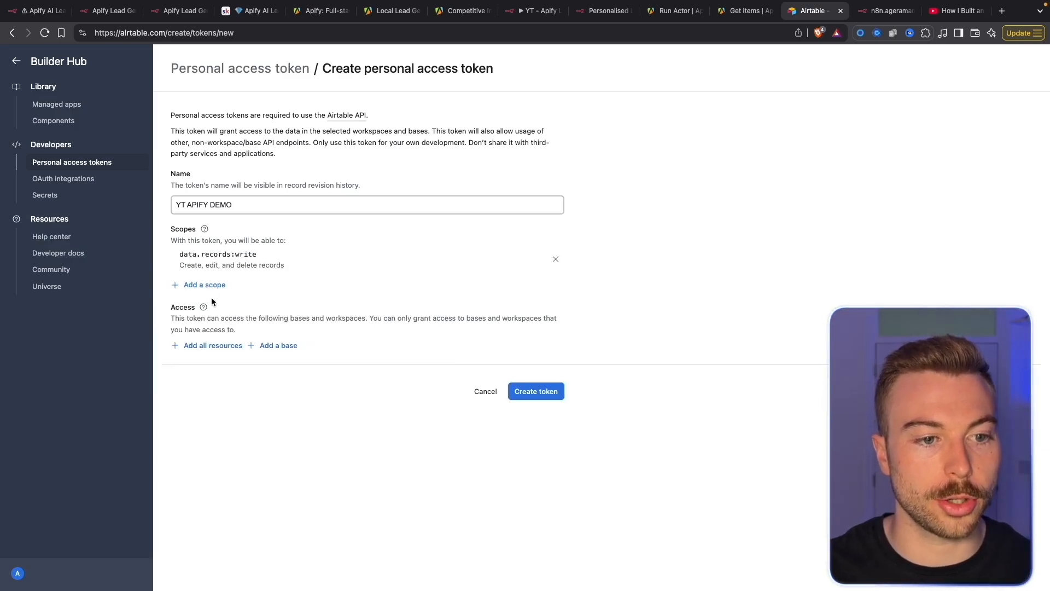
pyautogui.click(212, 286)
pyautogui.click(215, 340)
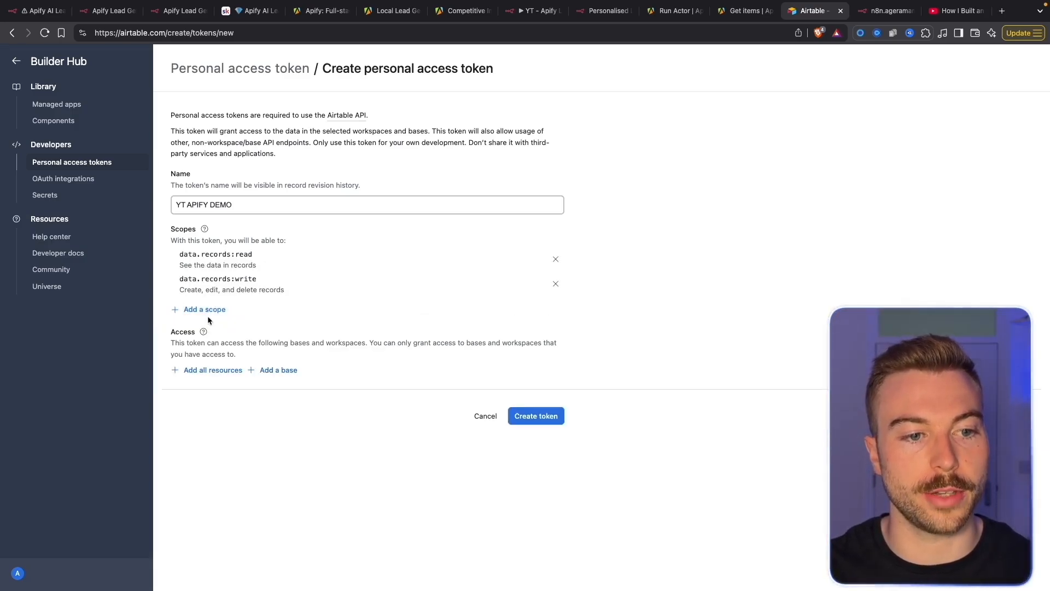
pyautogui.click(208, 310)
pyautogui.click(215, 375)
pyautogui.click(198, 335)
pyautogui.click(209, 392)
# Add schema.bases read and write scopes, grant access to all bases, and create the token
pyautogui.click(198, 360)
pyautogui.click(213, 419)
pyautogui.click(204, 383)
pyautogui.click(201, 440)
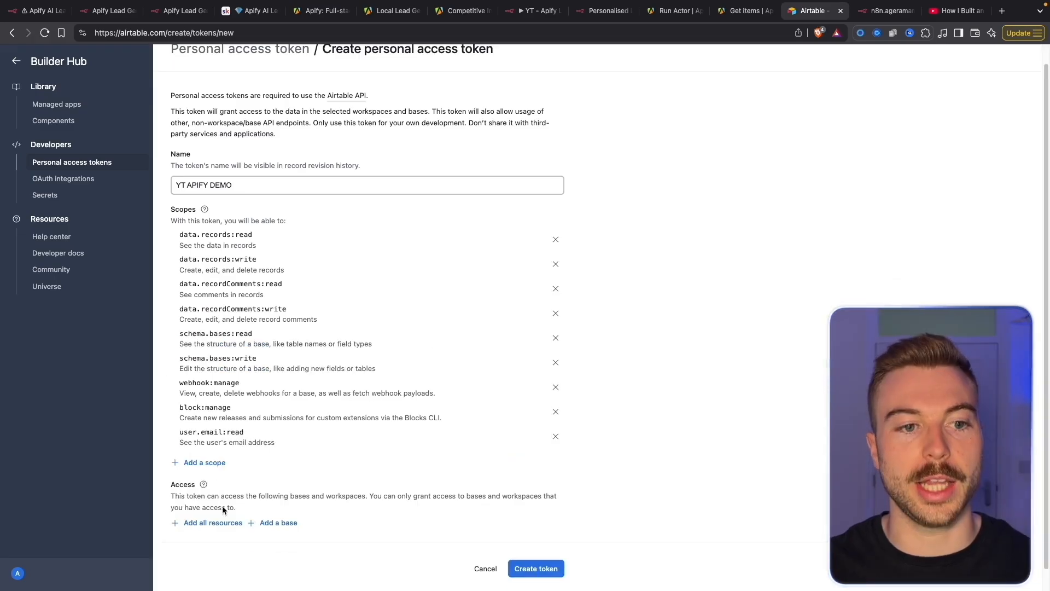
pyautogui.click(217, 521)
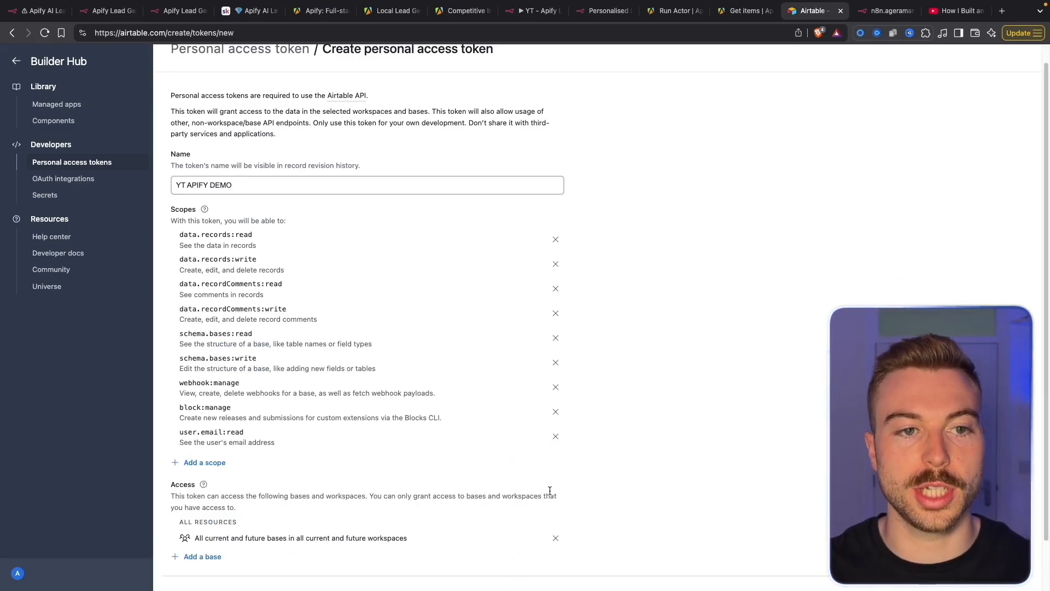
pyautogui.scroll(1, 549, 490)
pyautogui.scroll(-3, 549, 491)
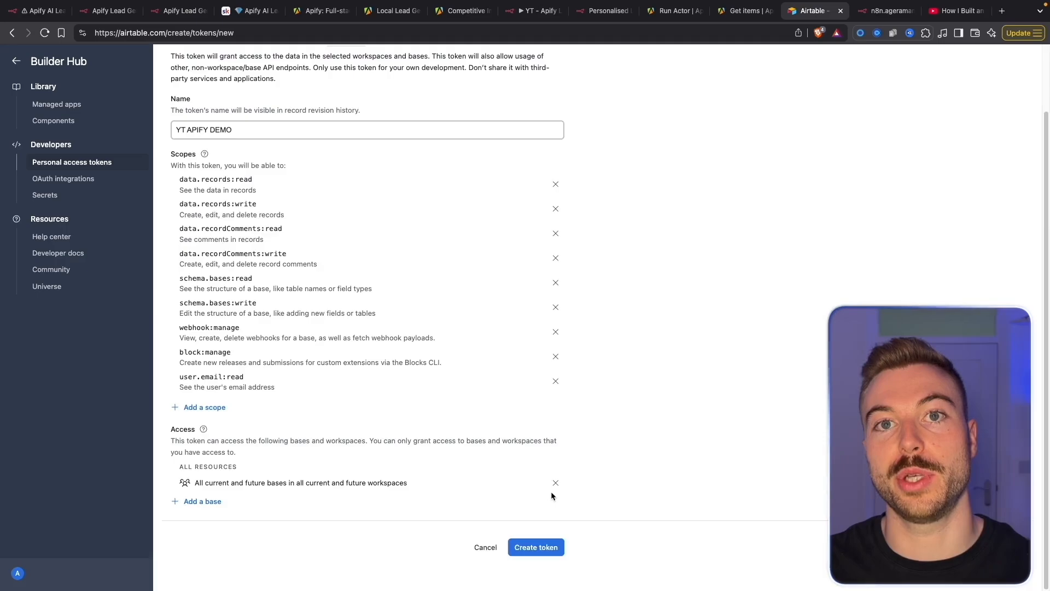
pyautogui.click(533, 549)
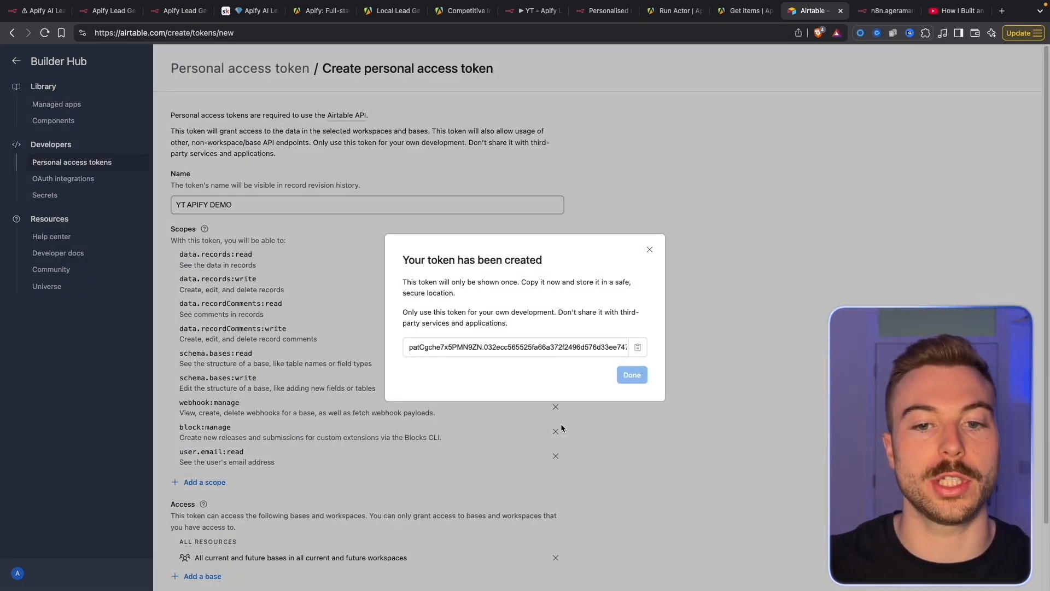
# Paste the access token into the n8n Airtable credential and save it
pyautogui.click(532, 12)
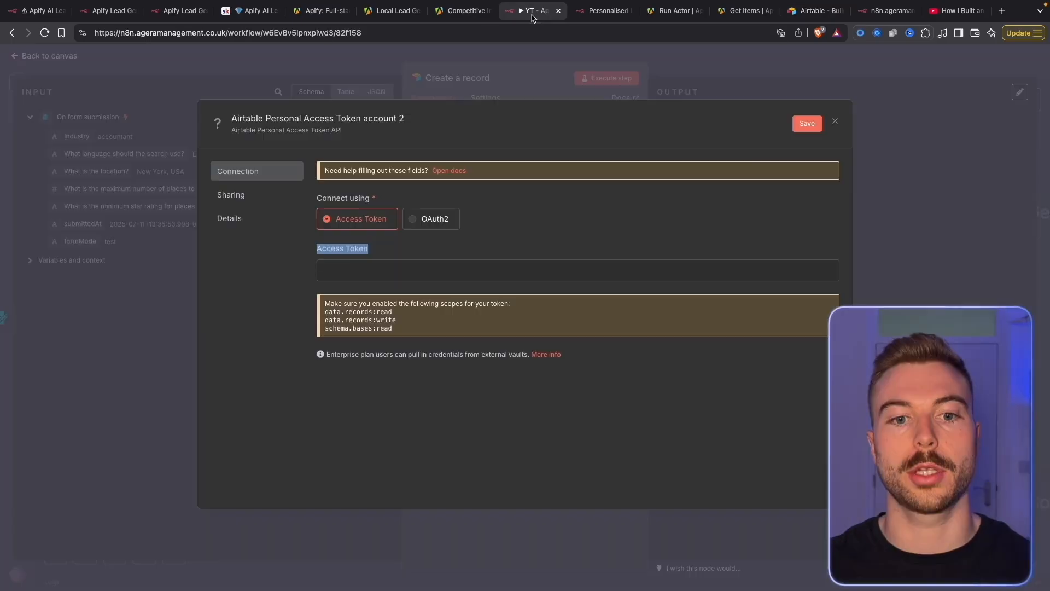
pyautogui.click(525, 260)
pyautogui.hotkey('ctrl', 'v')
pyautogui.click(802, 126)
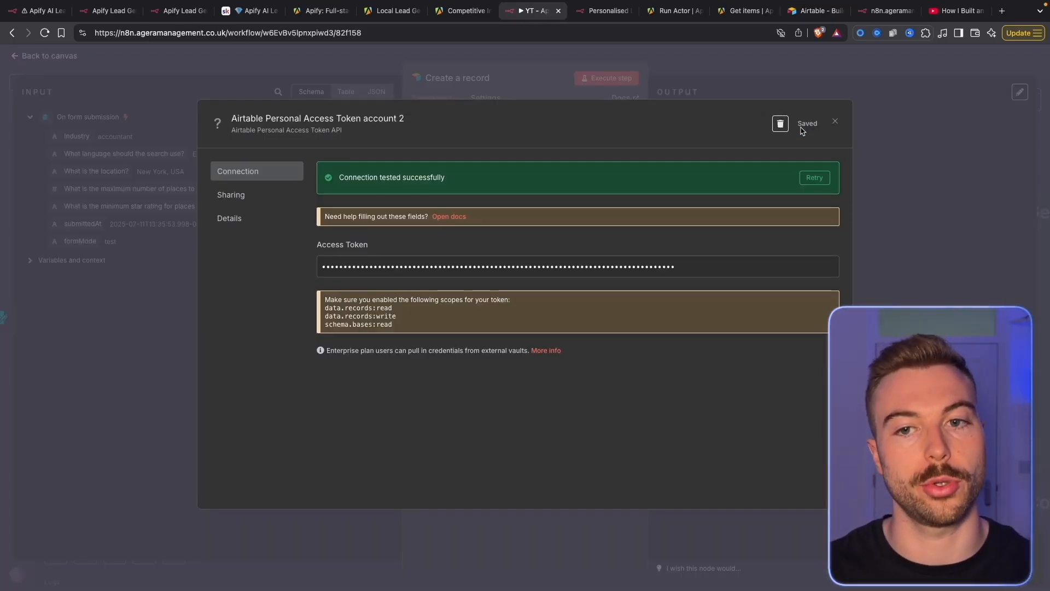
pyautogui.click(836, 123)
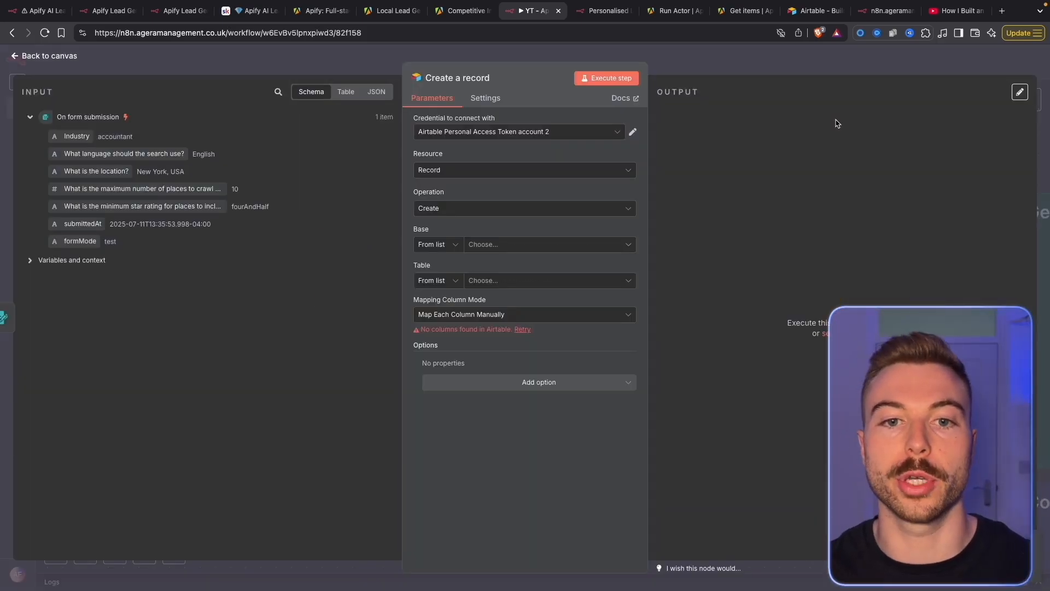
pyautogui.click(632, 131)
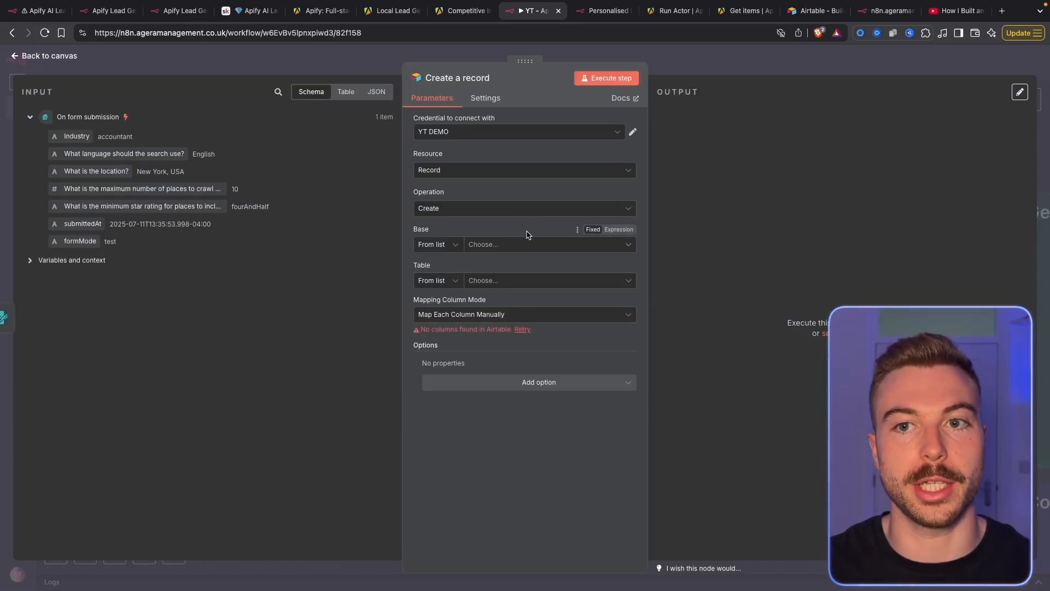
# Return the Airtable tab to the Apify AI Leads Agents base
pyautogui.click(798, 12)
pyautogui.rightClick(12, 33)
pyautogui.click(49, 136)
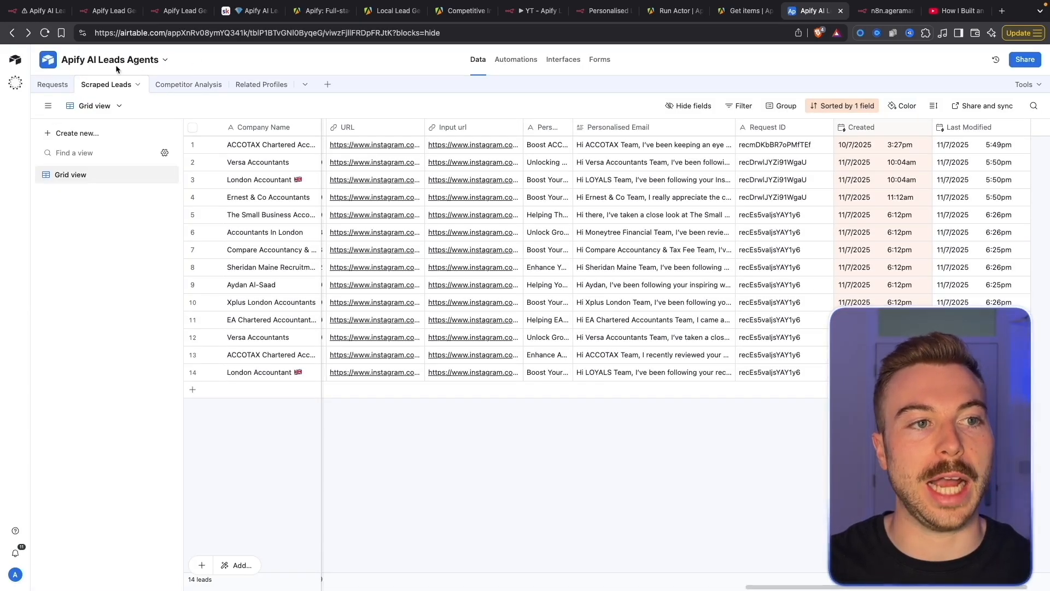
# Browse the Requests, Scraped Leads, Competitor Analysis and Related Profiles tables, ending on Requests
pyautogui.moveTo(802, 587); pyautogui.dragTo(176, 575)
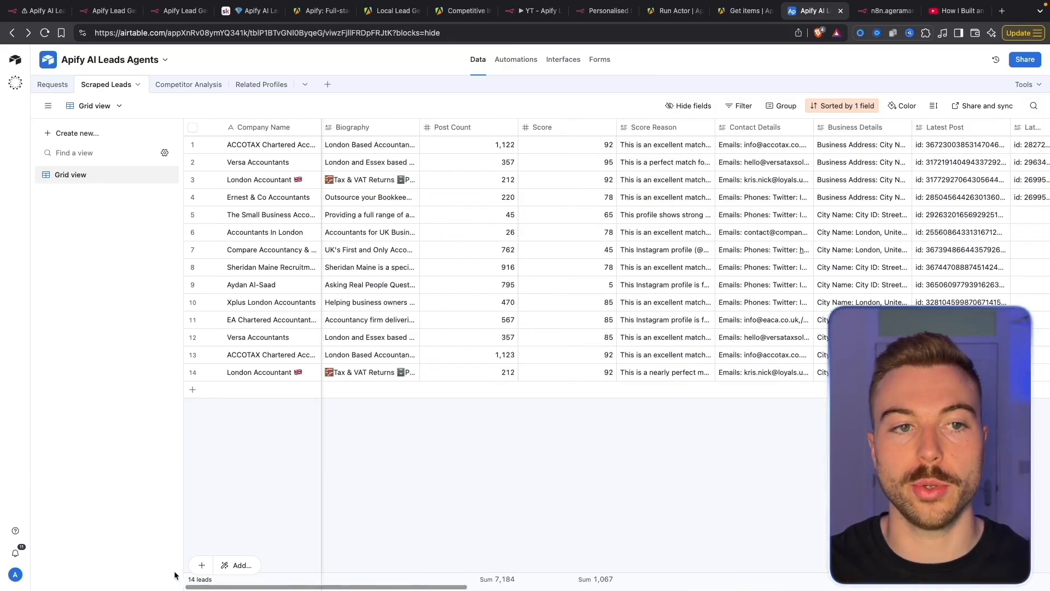
pyautogui.click(52, 85)
pyautogui.click(131, 85)
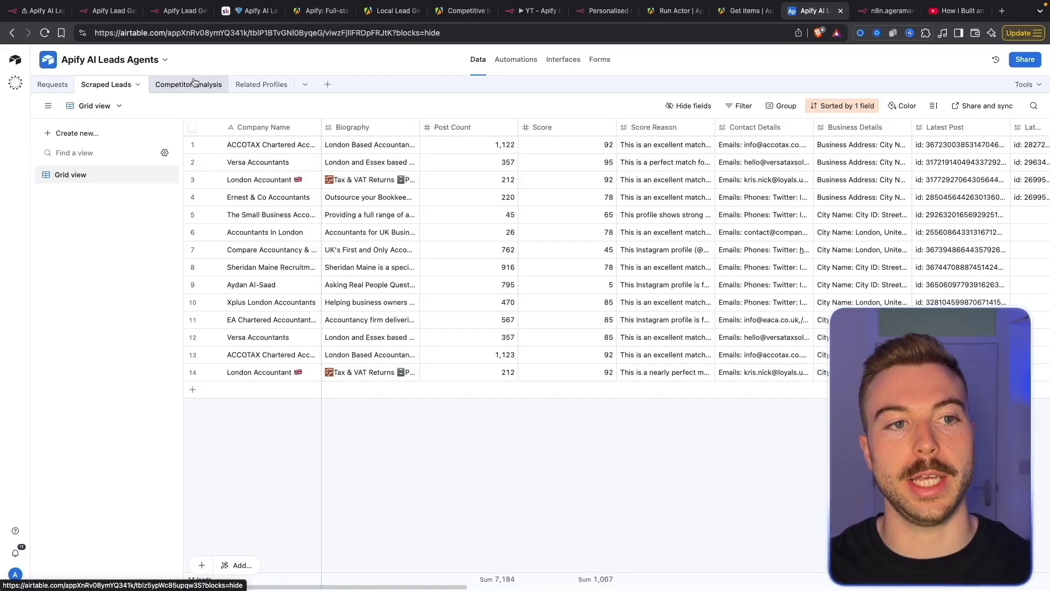
pyautogui.click(194, 83)
pyautogui.click(268, 85)
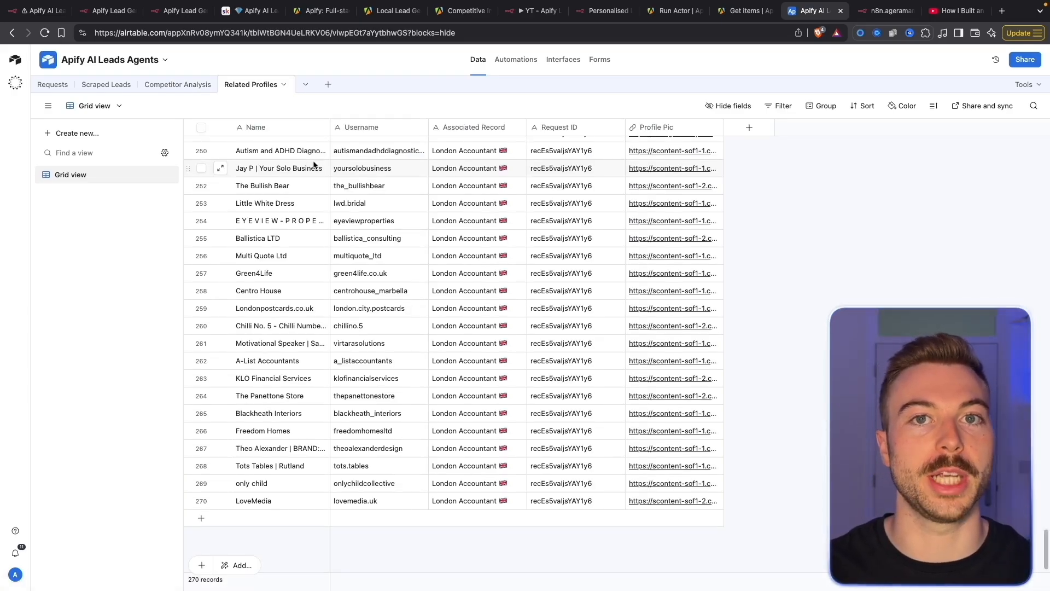
pyautogui.click(52, 85)
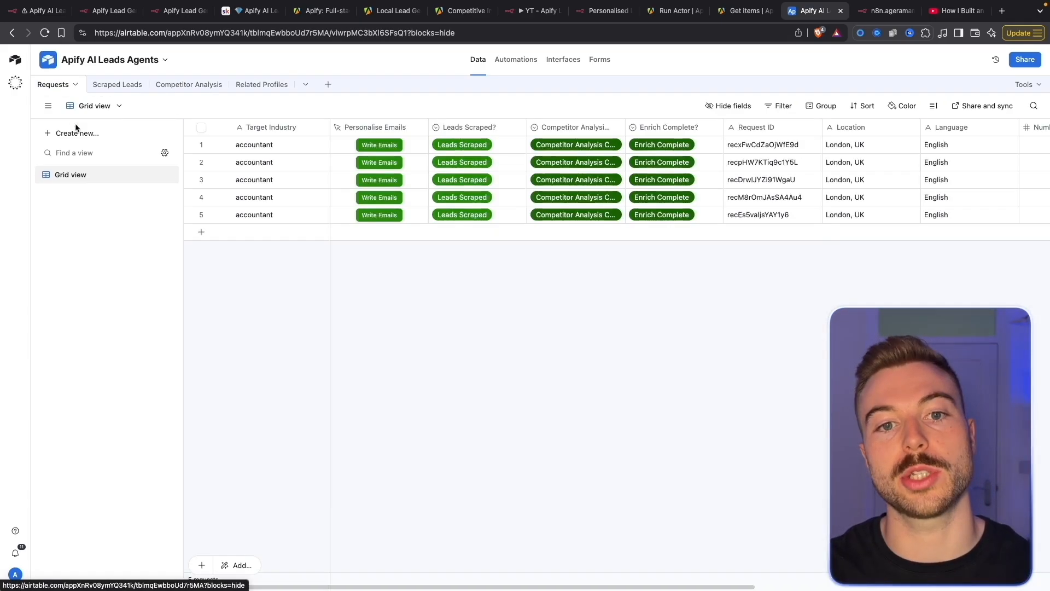
pyautogui.click(535, 16)
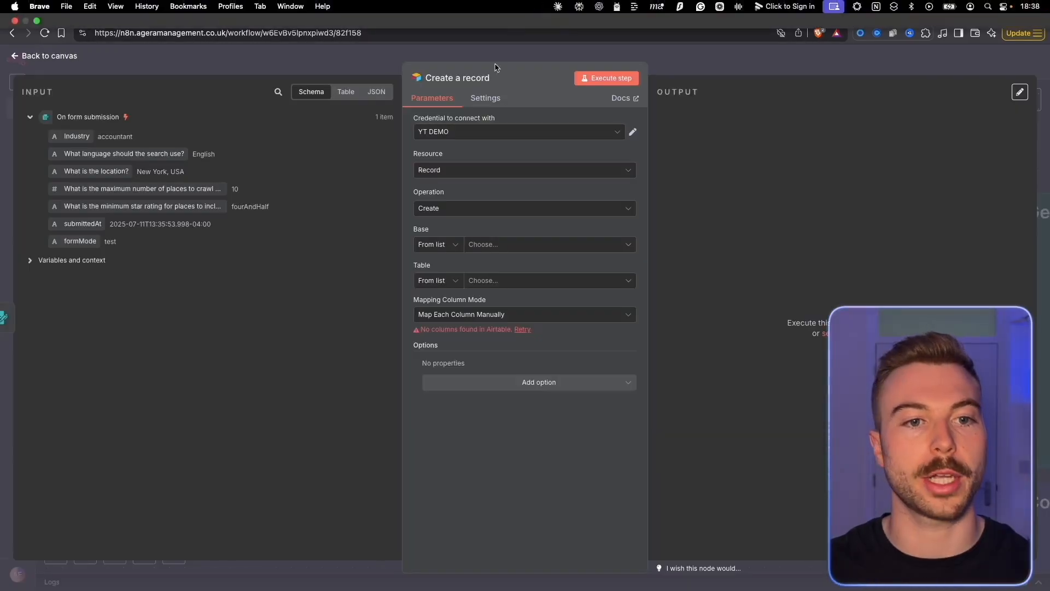
# Select the Apify AI Leads Agents base and its Requests table in the Airtable node
pyautogui.click(532, 244)
pyautogui.write('Api')
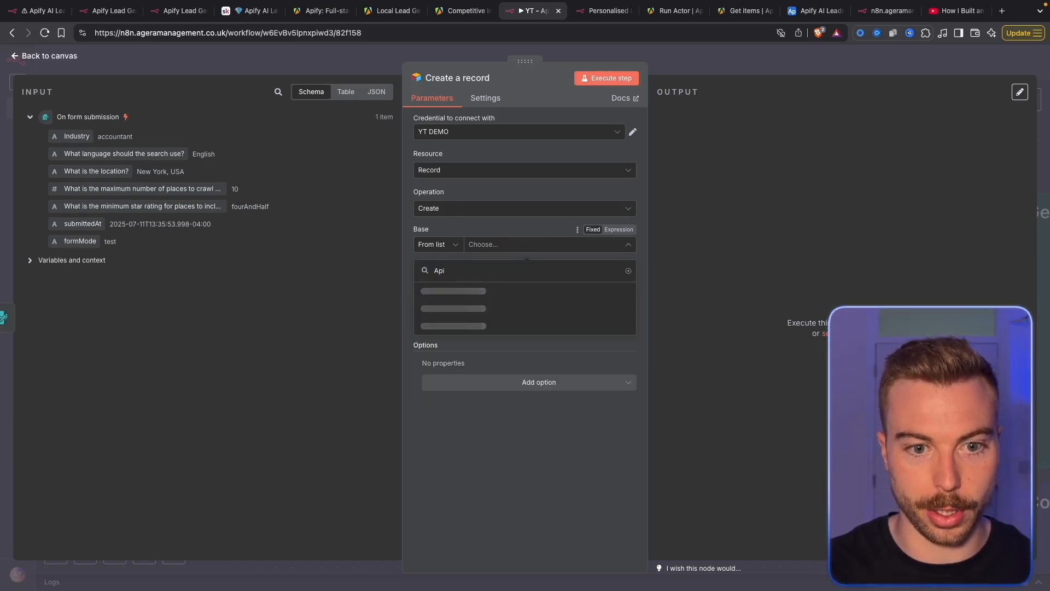
pyautogui.click(548, 291)
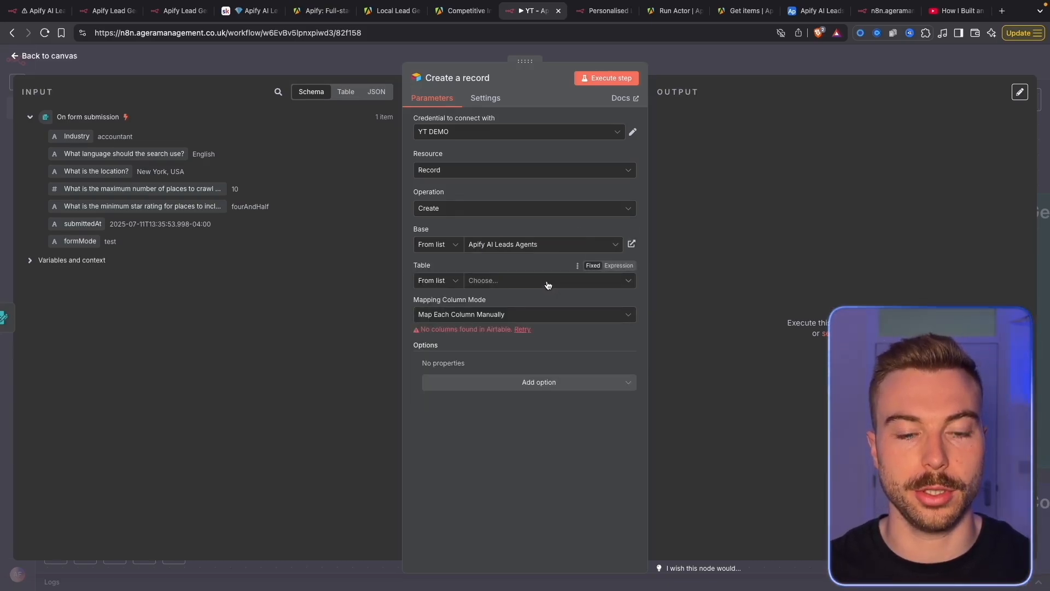
pyautogui.click(547, 282)
pyautogui.click(556, 327)
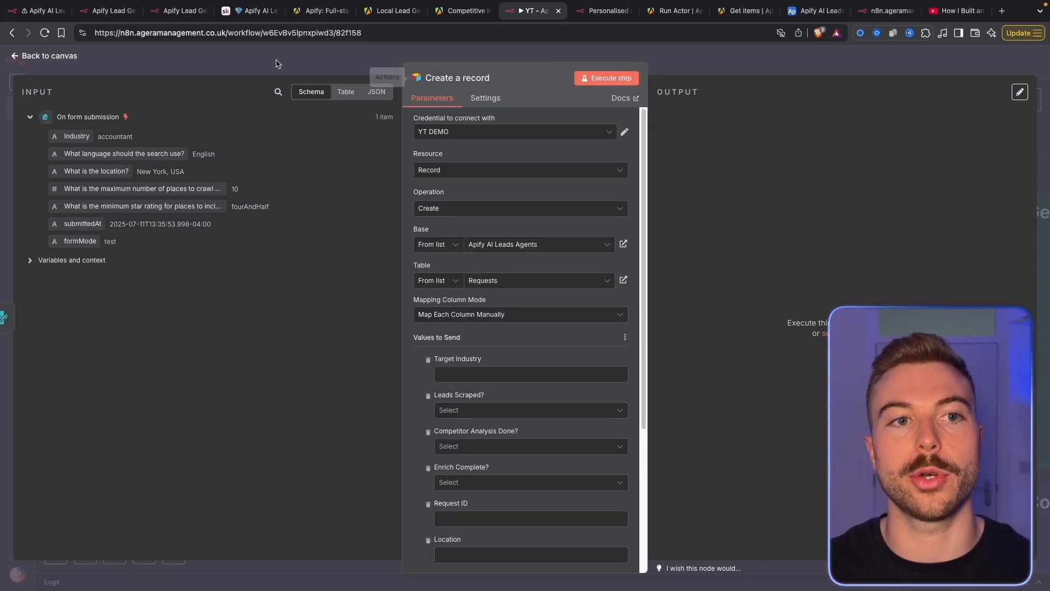
# Map the form's Industry answer into the Target Industry field
pyautogui.click(247, 11)
pyautogui.click(507, 496)
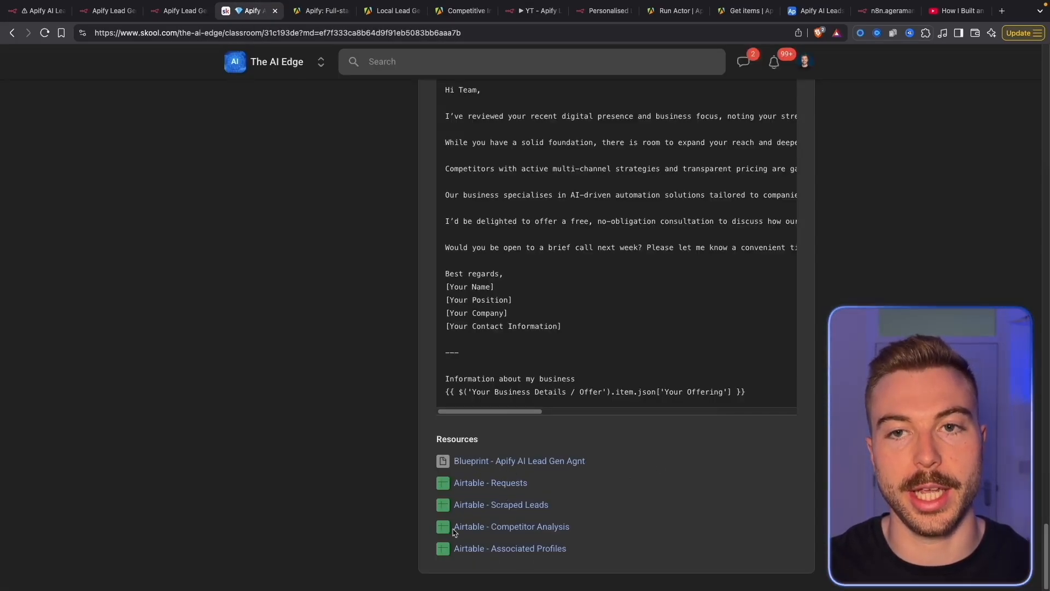
pyautogui.click(814, 11)
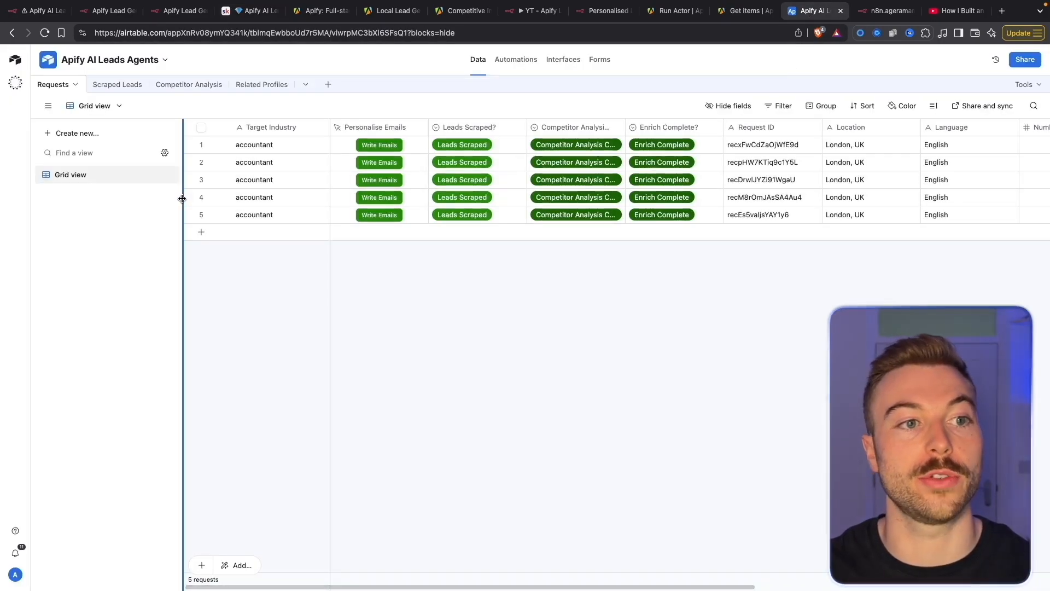
pyautogui.click(328, 86)
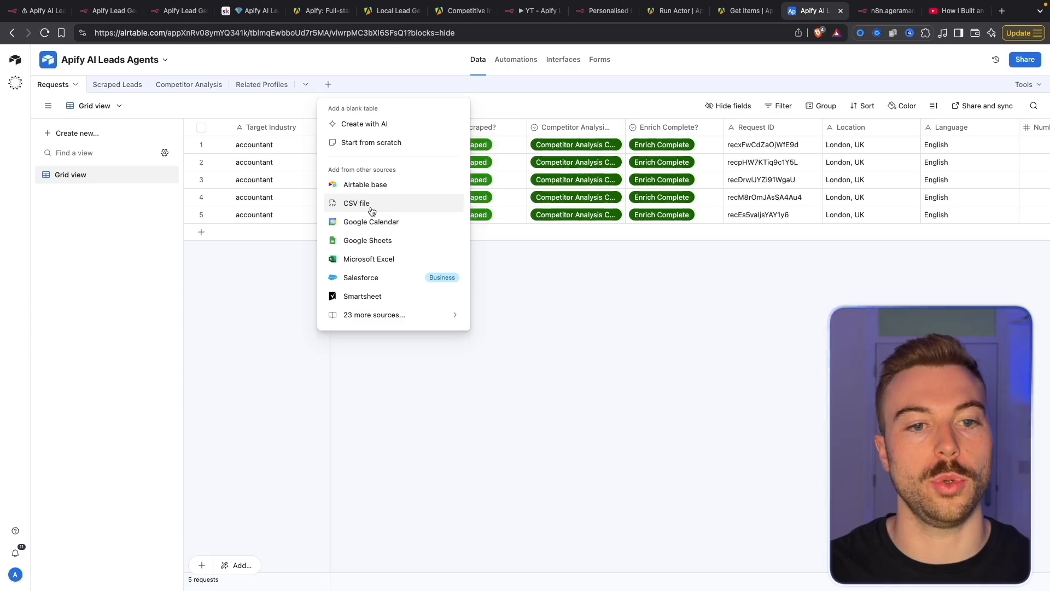
pyautogui.click(550, 333)
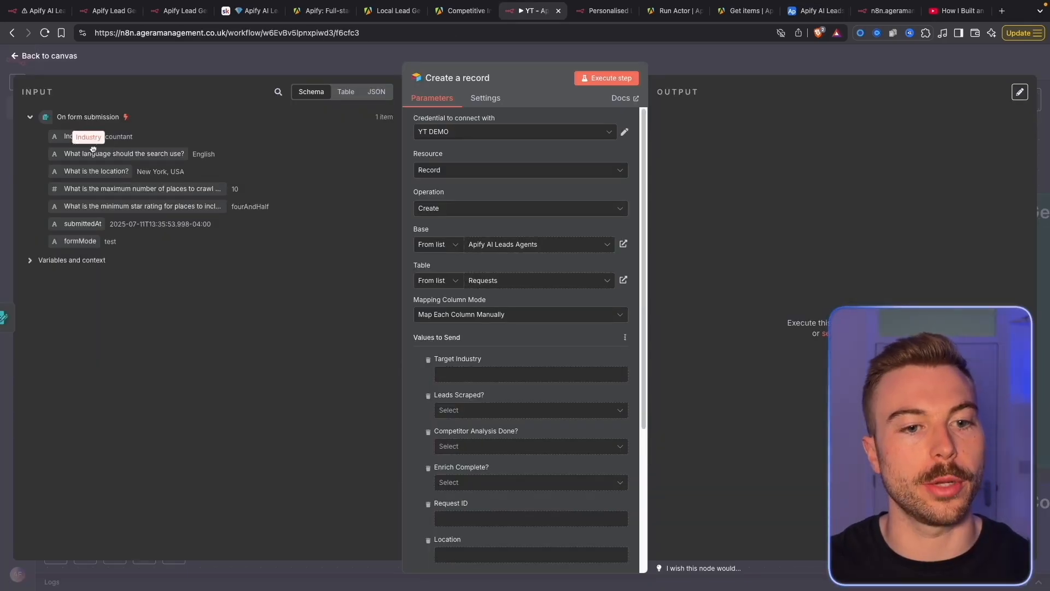
pyautogui.moveTo(76, 136); pyautogui.dragTo(519, 374)
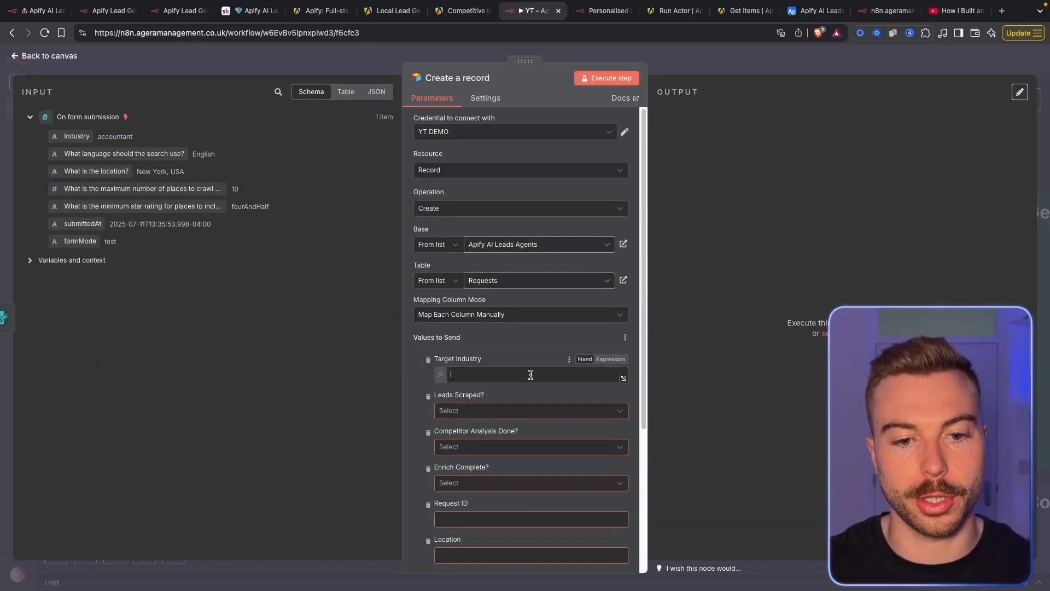
# Set Leads Scraped? and Competitor Analysis Done? to In Progress, and Enrich Complete? to Not Requested Yet
pyautogui.click(516, 350)
pyautogui.scroll(-4, 542, 288)
pyautogui.click(510, 206)
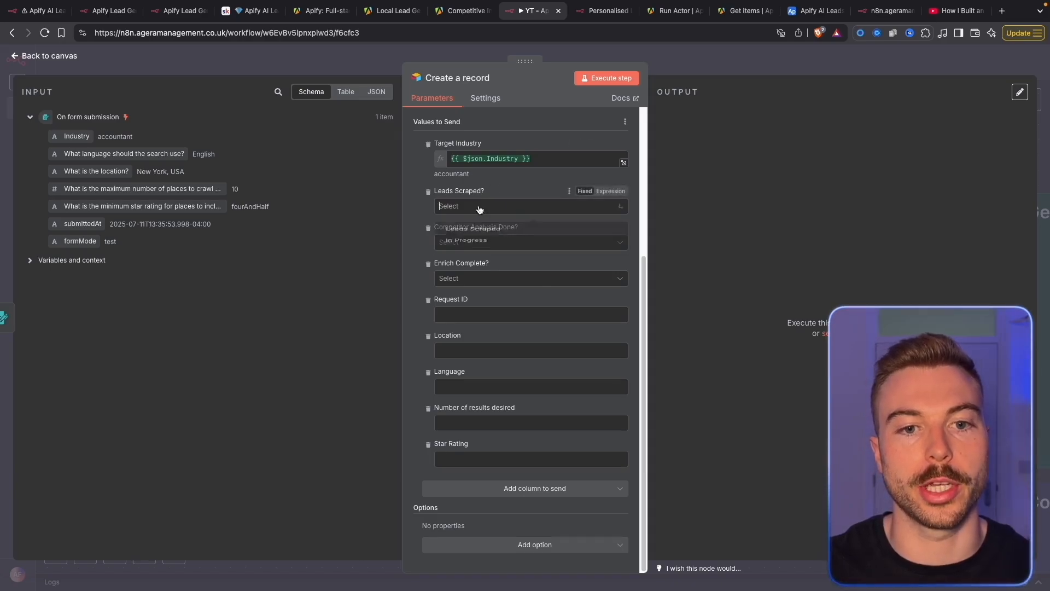
pyautogui.click(476, 251)
pyautogui.click(476, 242)
pyautogui.click(472, 289)
pyautogui.click(476, 279)
pyautogui.click(475, 322)
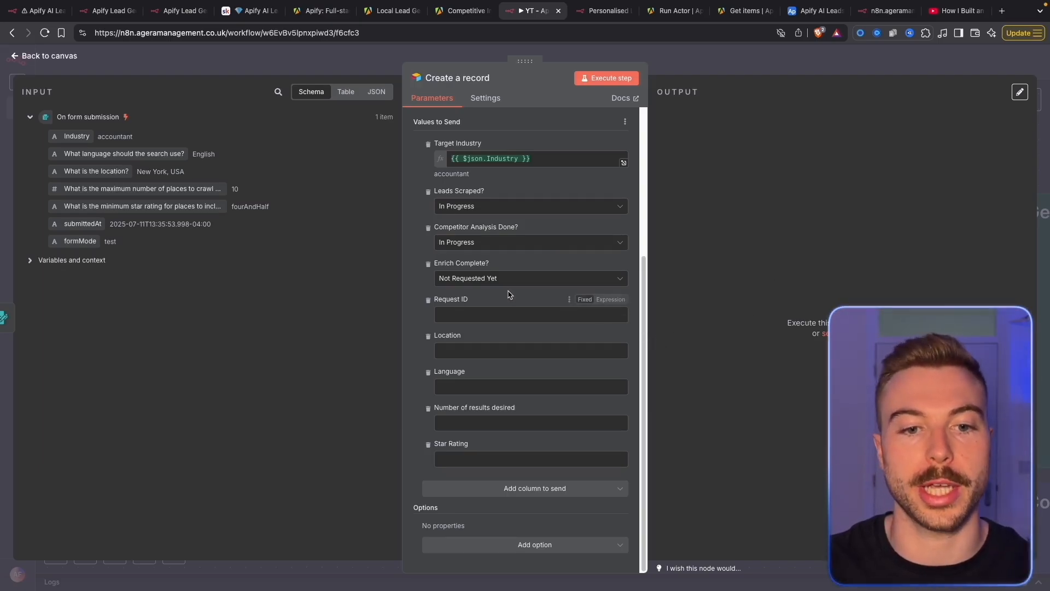
# Map location, language, maximum places and star rating into their fields and execute the step
pyautogui.moveTo(97, 171); pyautogui.dragTo(476, 350)
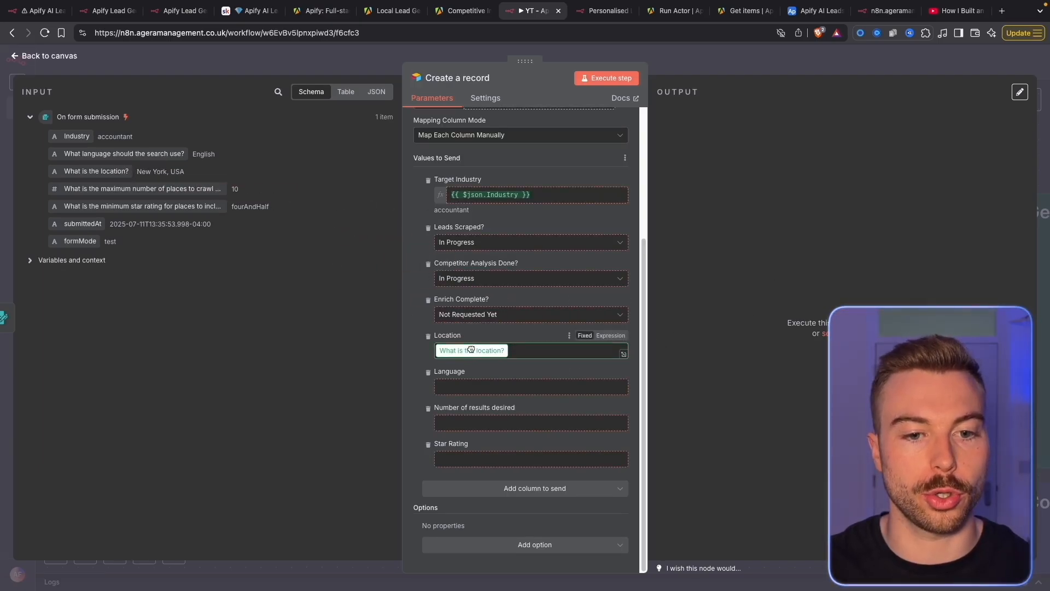
pyautogui.moveTo(164, 153); pyautogui.dragTo(518, 402)
pyautogui.moveTo(181, 185); pyautogui.dragTo(528, 460)
pyautogui.moveTo(164, 206); pyautogui.dragTo(520, 520)
pyautogui.scroll(-2, 484, 343)
pyautogui.click(606, 78)
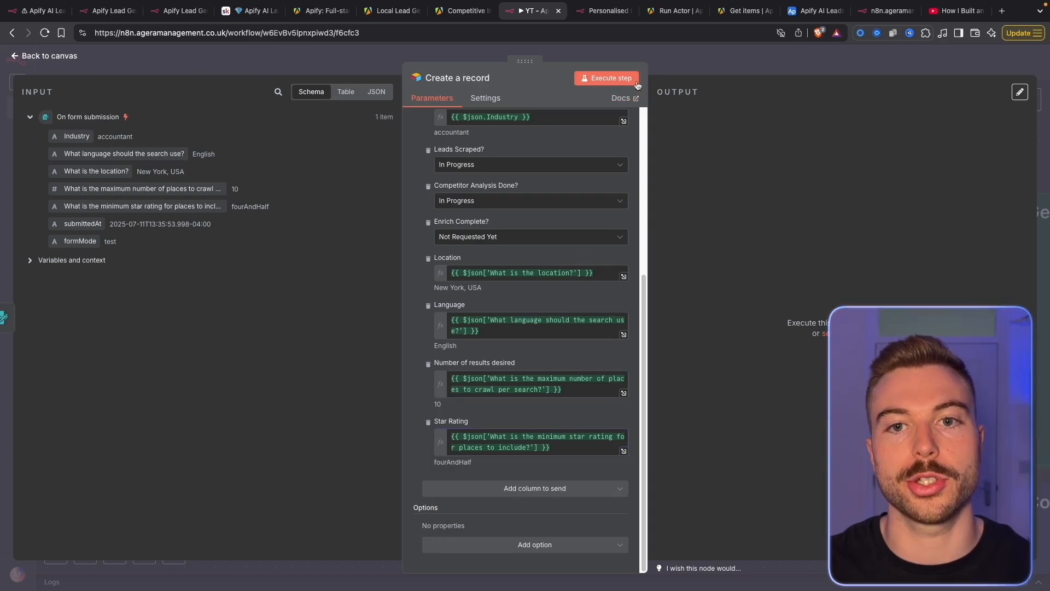
pyautogui.click(812, 14)
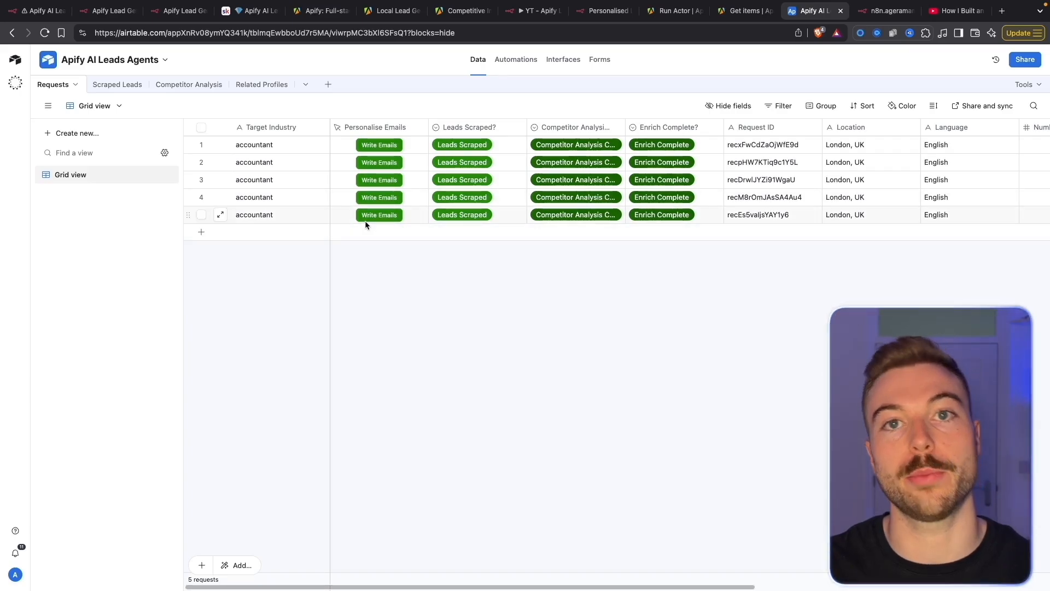
# Refresh Airtable to confirm the New York, USA request, then search 'air' for a step after Create a record
pyautogui.press('super+r')
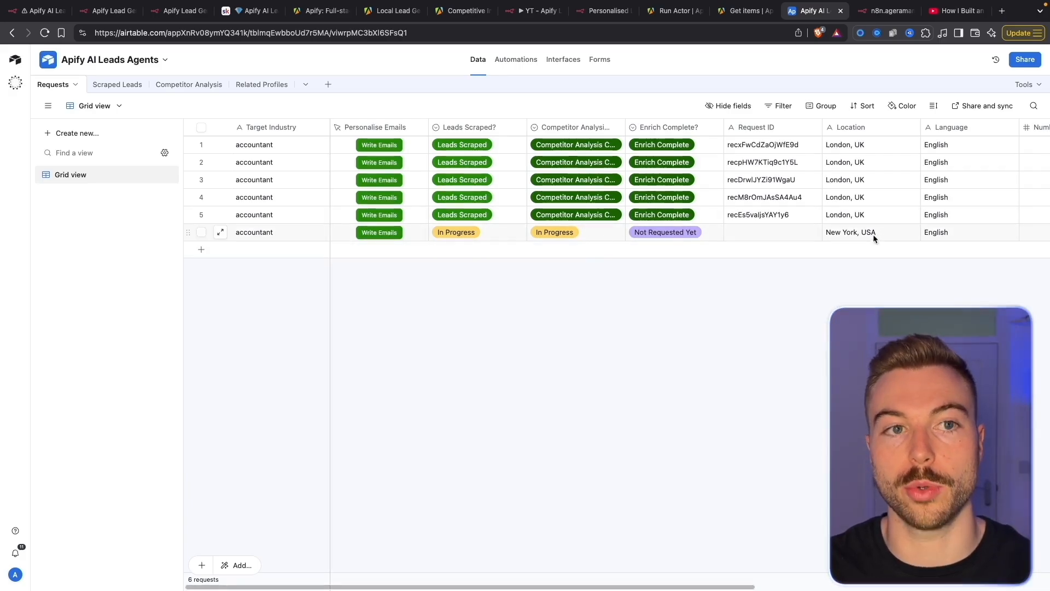
pyautogui.click(529, 11)
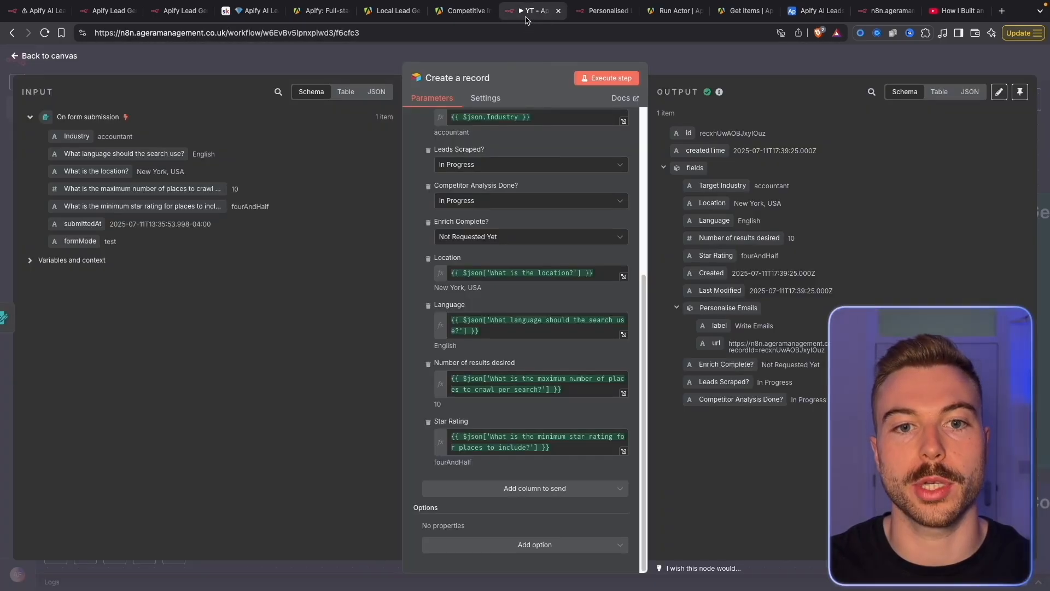
pyautogui.click(707, 64)
pyautogui.click(543, 278)
pyautogui.write('air')
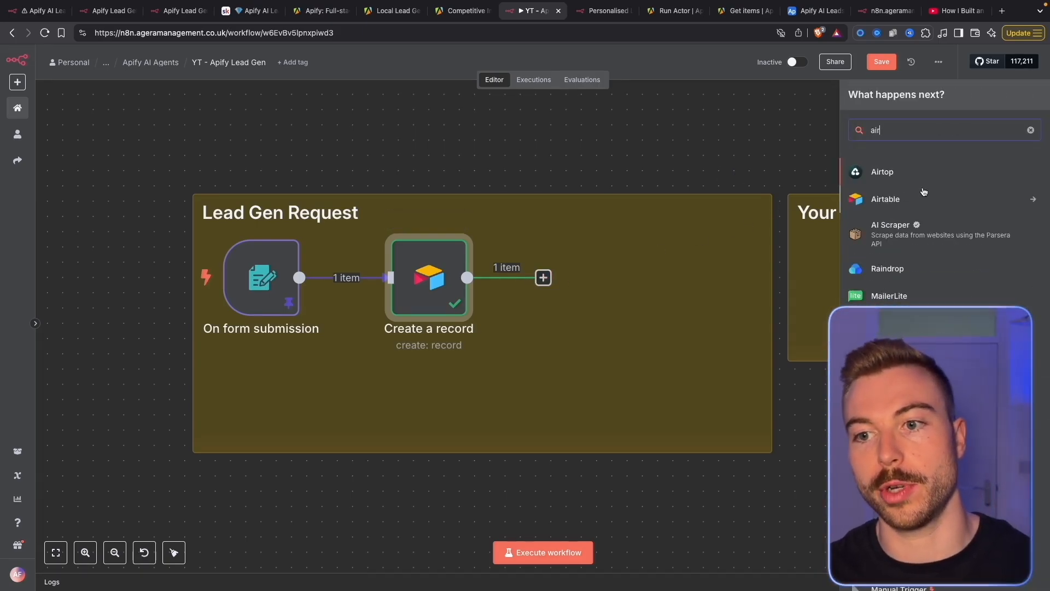
# Add an Airtable Update record step on the Apify AI Leads Agents base's Requests table
pyautogui.click(924, 199)
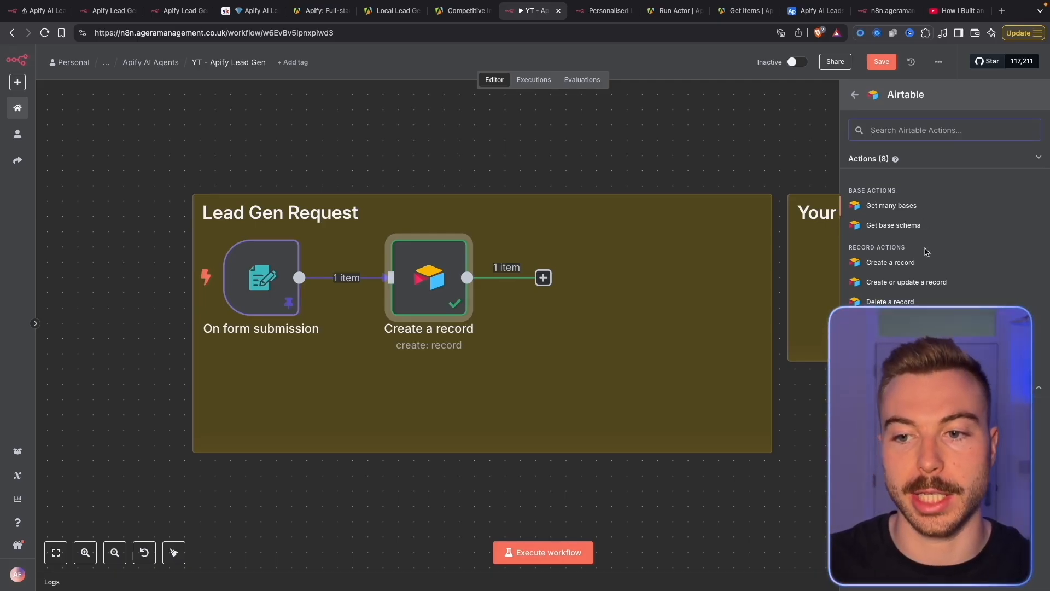
pyautogui.click(891, 361)
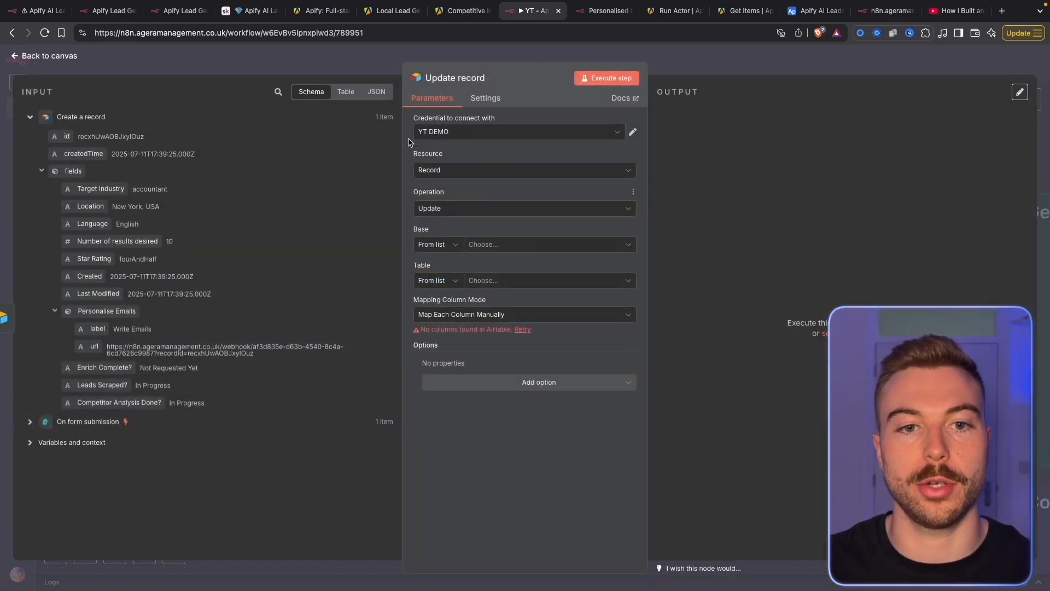
pyautogui.click(503, 244)
pyautogui.write('apofy')
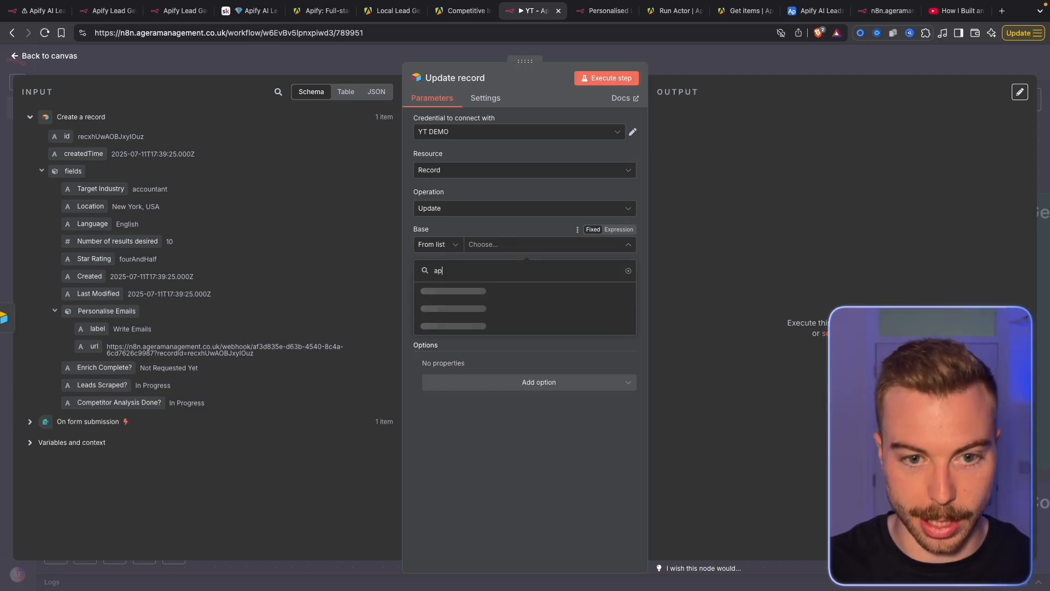
pyautogui.press('BackSpace')
pyautogui.press('BackSpace')
pyautogui.write('ify')
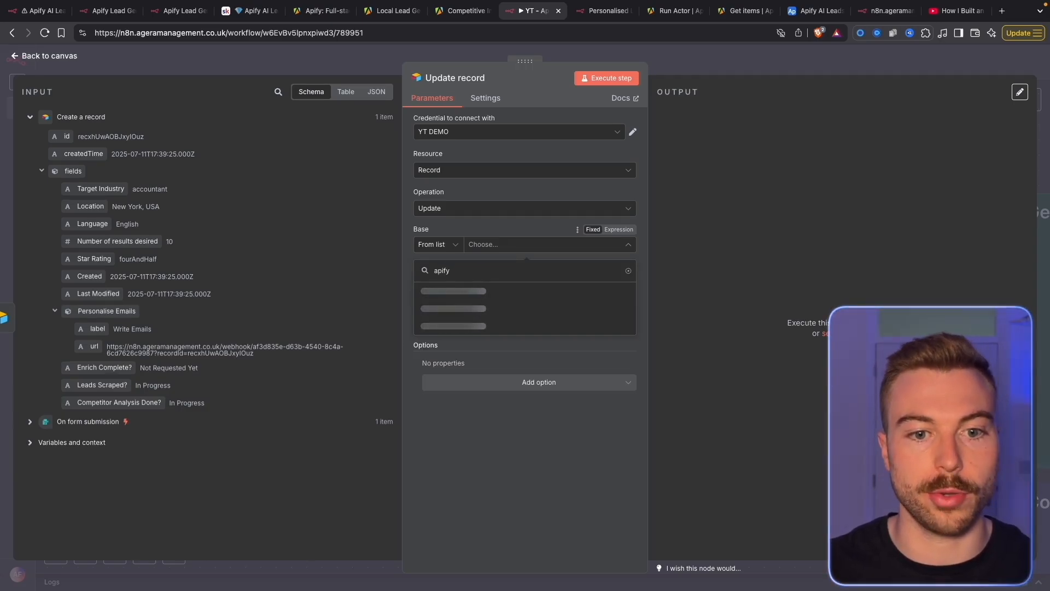
pyautogui.click(492, 291)
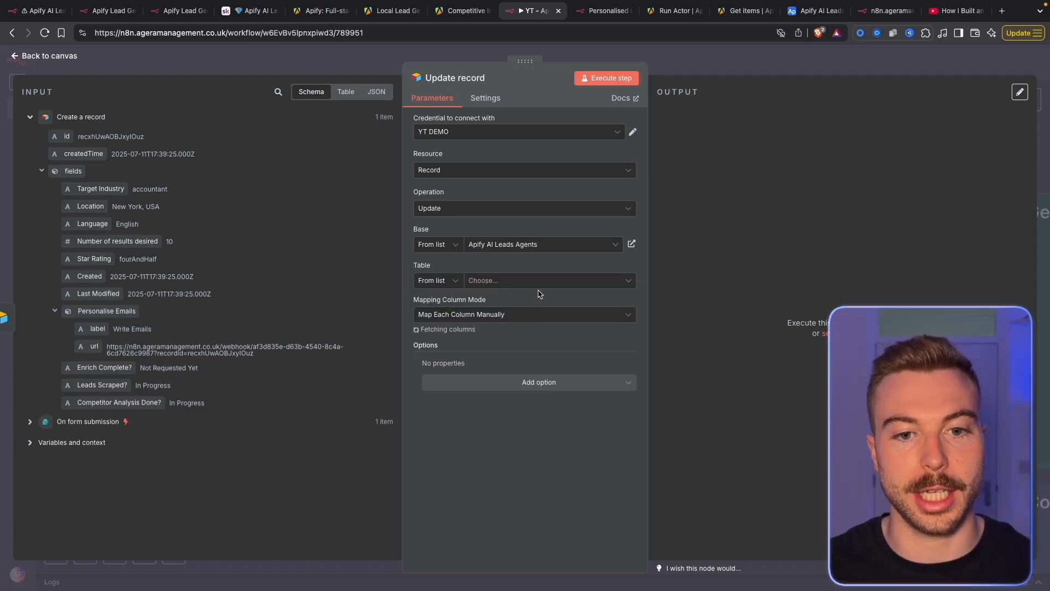
pyautogui.click(541, 284)
pyautogui.click(492, 328)
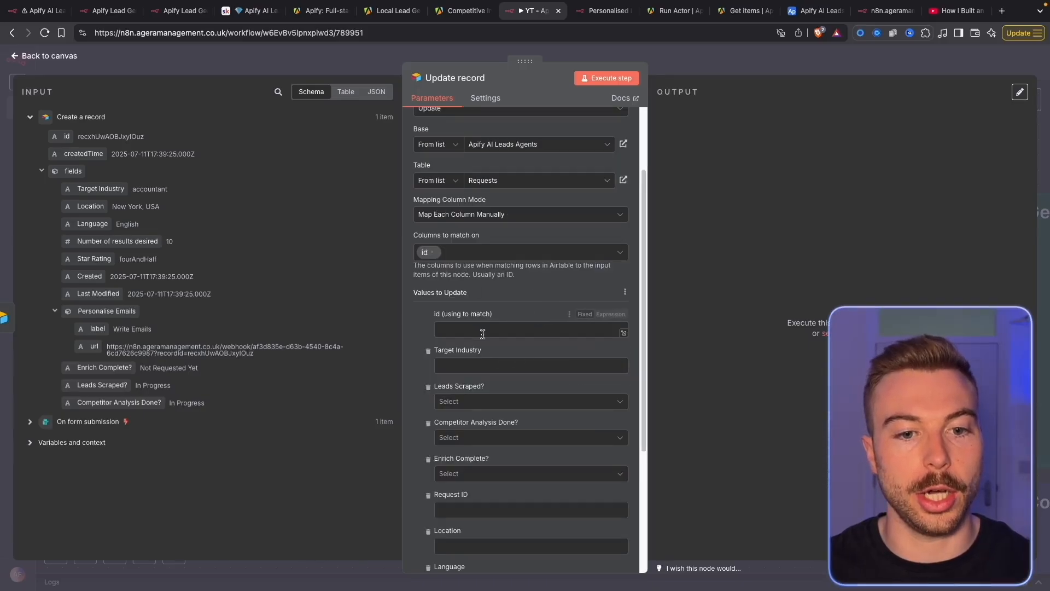
# Match on the record id, drop unused fields, and map Request ID to {{ $json.id }}
pyautogui.moveTo(60, 134); pyautogui.dragTo(444, 328)
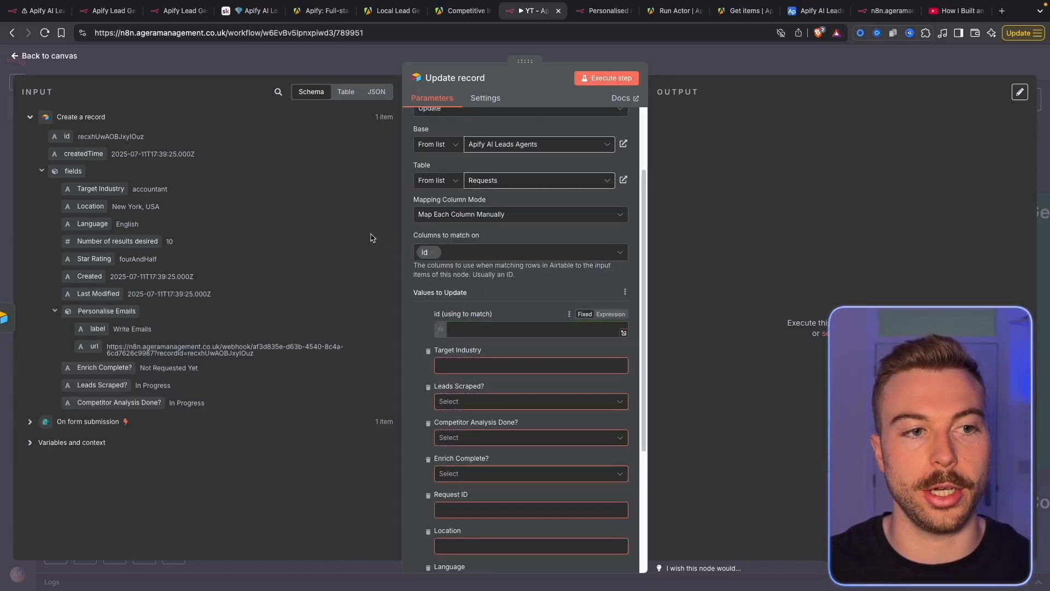
pyautogui.click(738, 253)
pyautogui.scroll(-3, 535, 345)
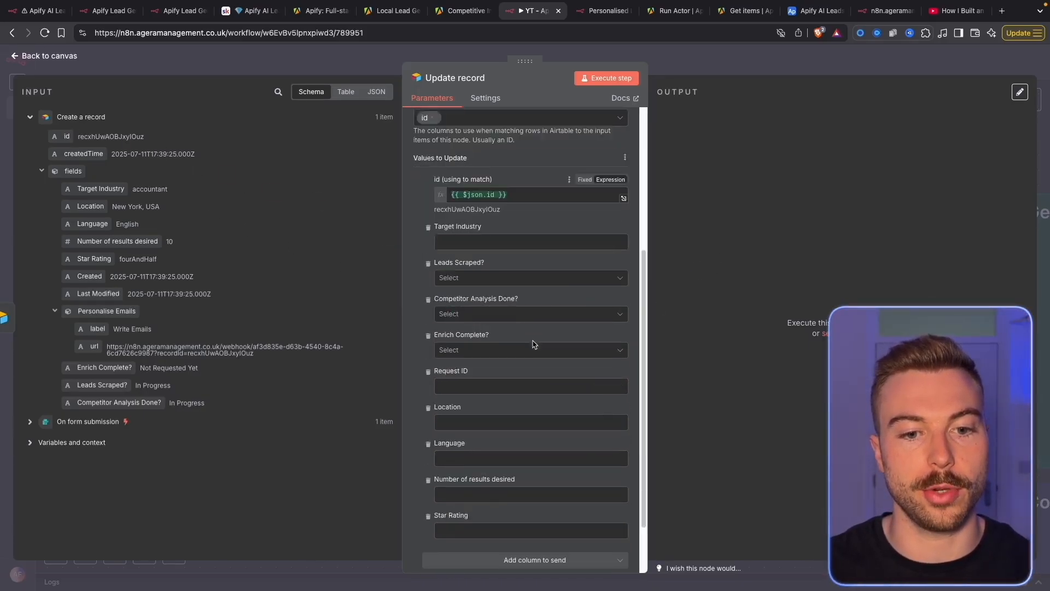
pyautogui.click(427, 171)
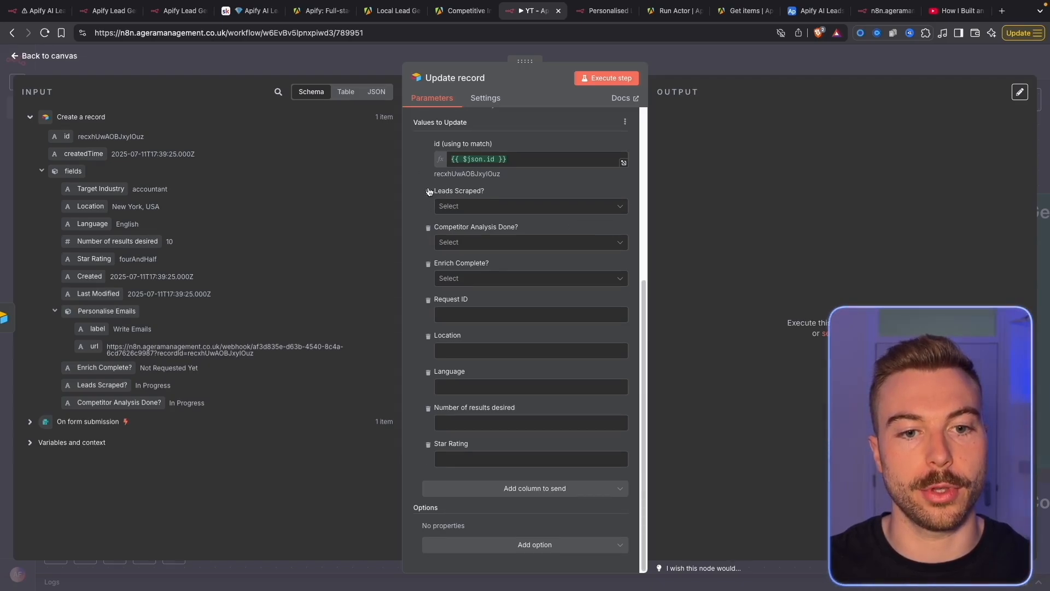
pyautogui.click(428, 192)
pyautogui.click(429, 228)
pyautogui.click(427, 264)
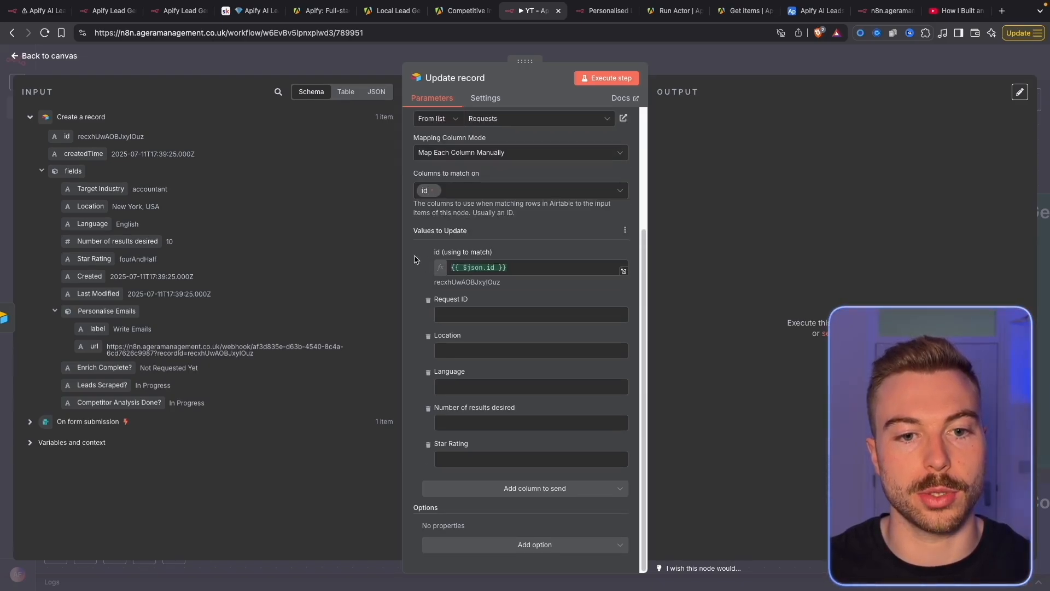
pyautogui.moveTo(57, 137); pyautogui.dragTo(499, 312)
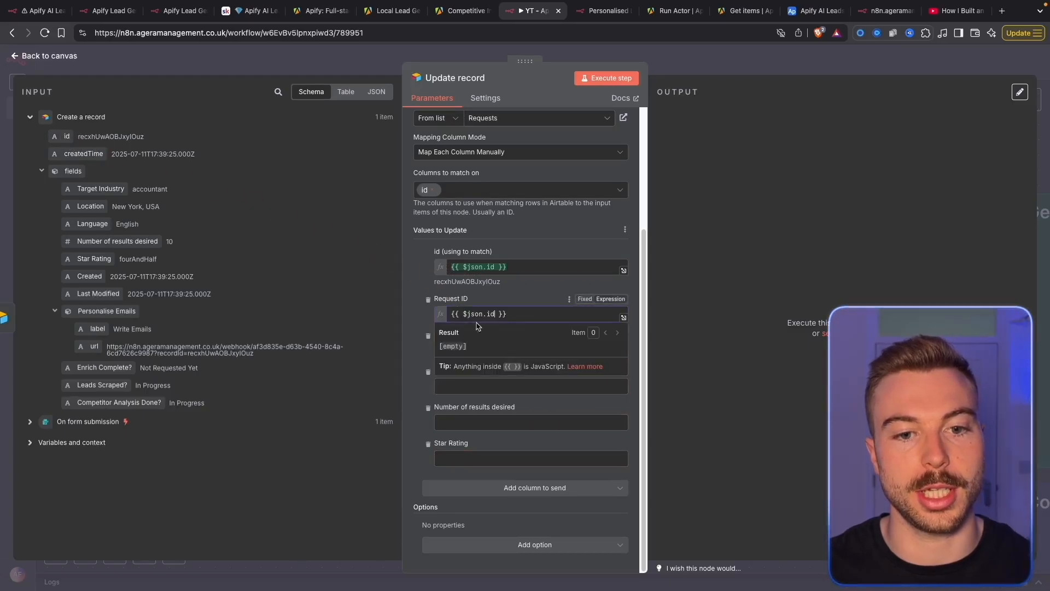
pyautogui.click(496, 292)
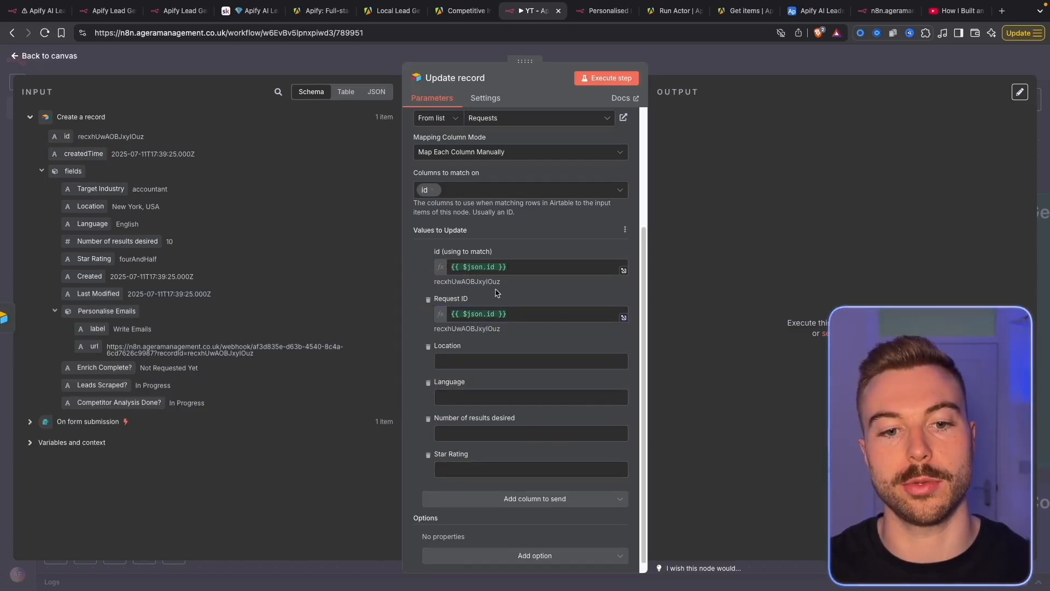
pyautogui.click(428, 346)
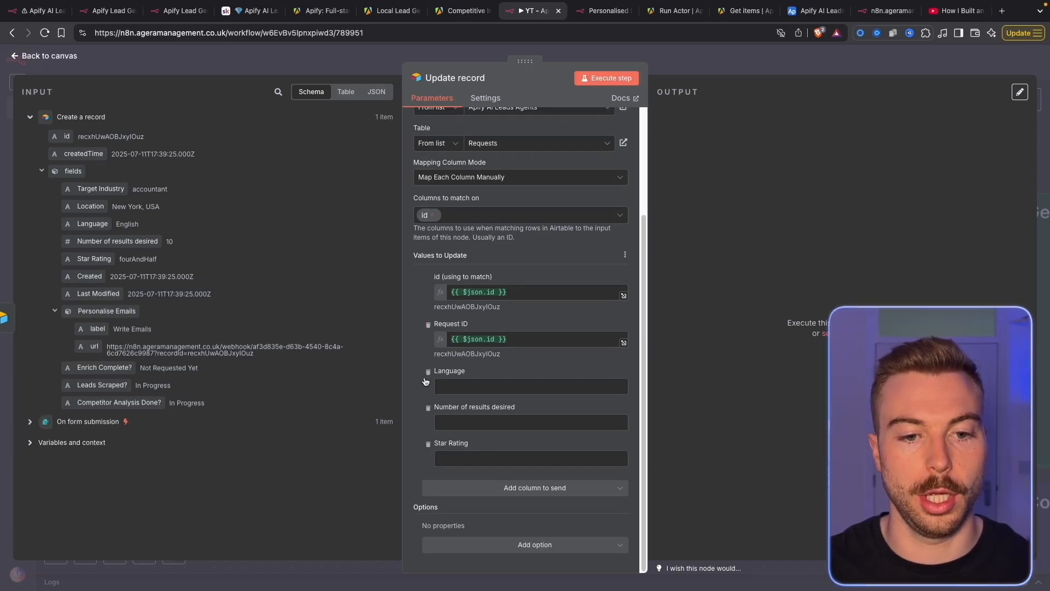
pyautogui.click(429, 371)
# Execute the Update record step and verify the new row's Request ID in Airtable
pyautogui.click(428, 407)
pyautogui.click(428, 443)
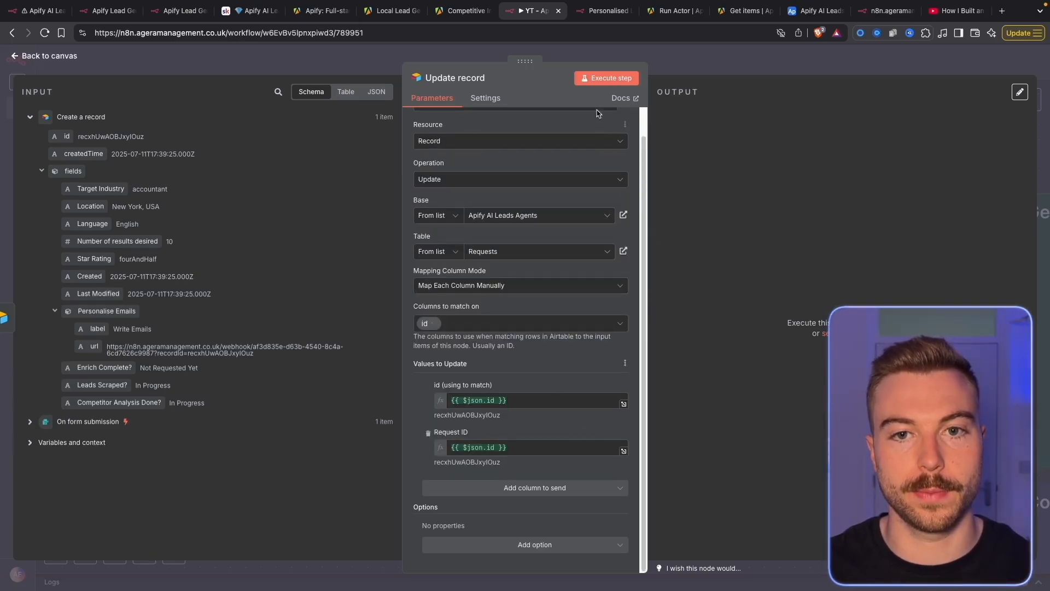
pyautogui.click(606, 78)
pyautogui.click(816, 11)
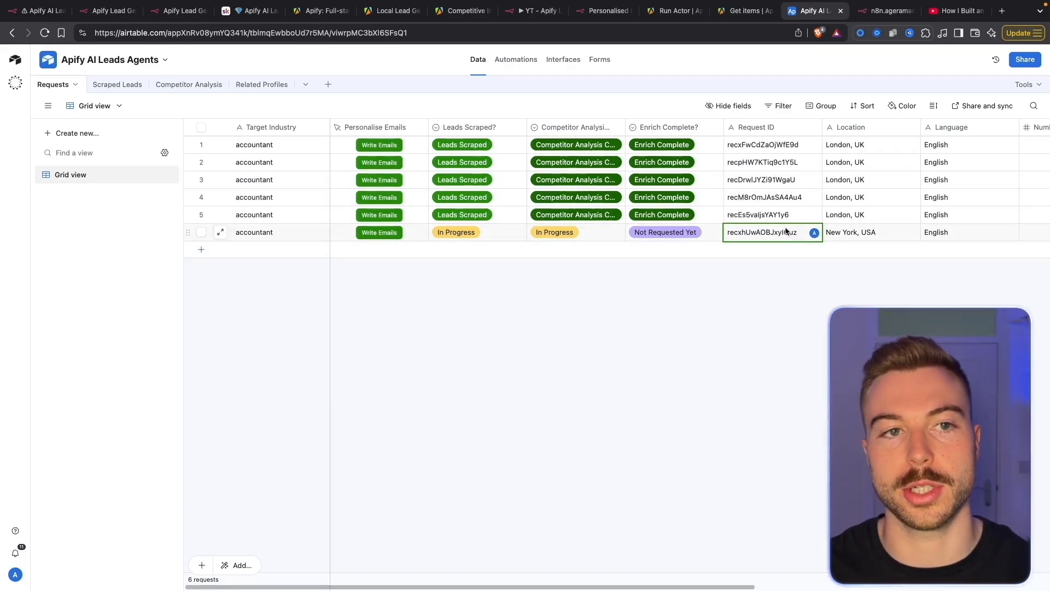
pyautogui.click(528, 11)
# Add a Basic LLM Chain after Update record with its prompt source set to Define below
pyautogui.press('Escape')
pyautogui.click(620, 278)
pyautogui.write('basic')
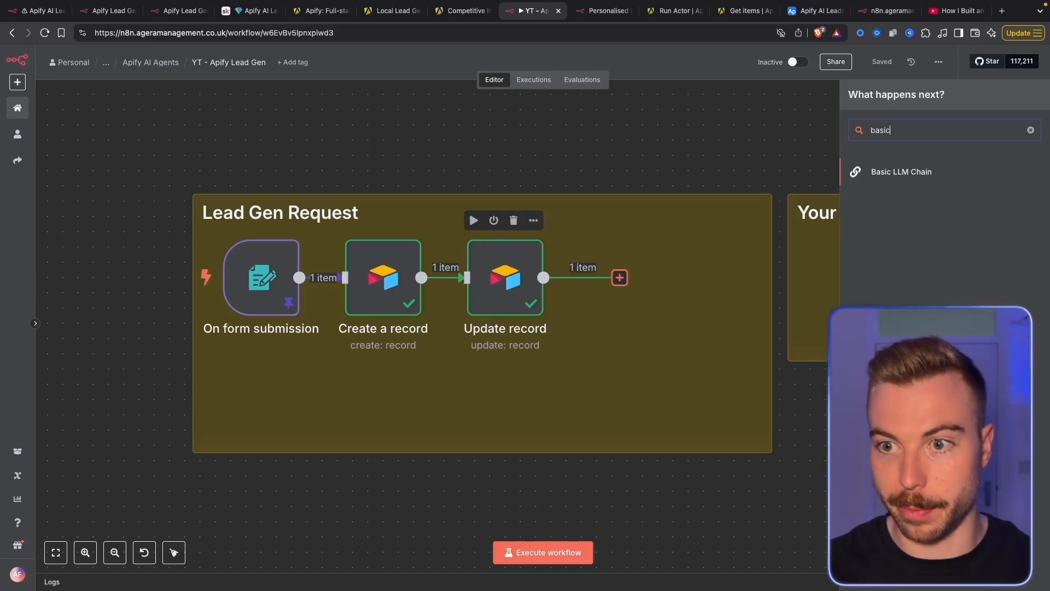
pyautogui.click(994, 178)
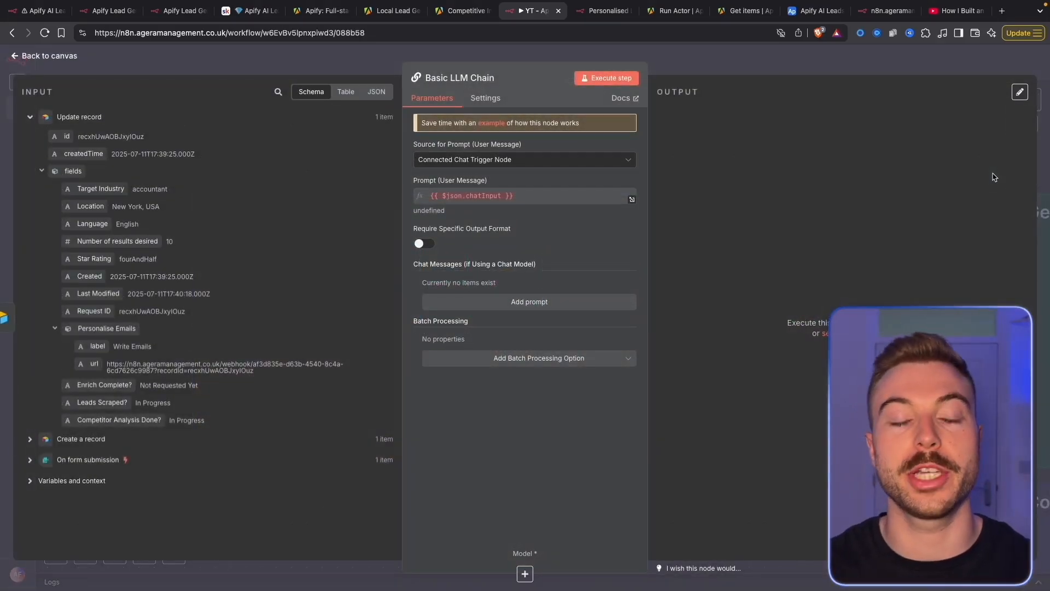
pyautogui.click(518, 160)
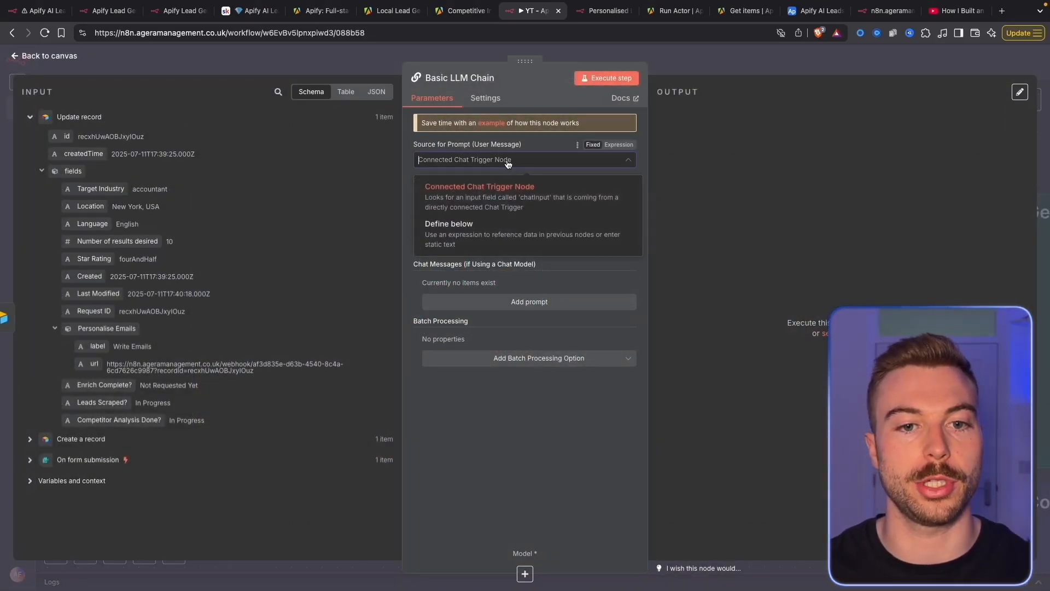
pyautogui.click(502, 236)
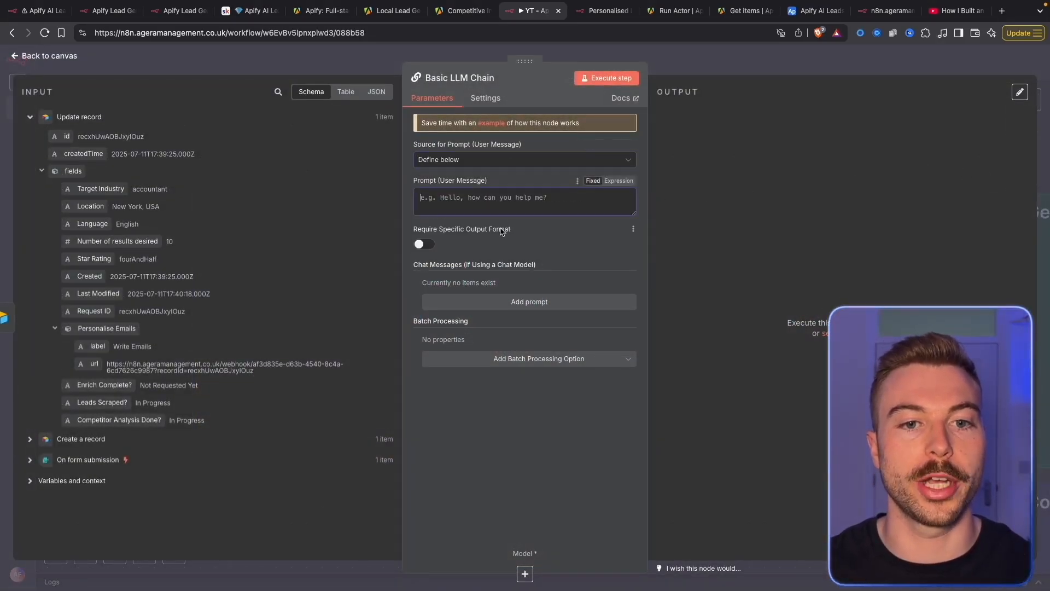
# Paste the Location and Language expression as the prompt and add a system message entry
pyautogui.click(630, 181)
pyautogui.write('Location: {{ $json.fields.Location }} Language: {{ $json.fields.Language }}')
pyautogui.moveTo(221, 205); pyautogui.dragTo(361, 208)
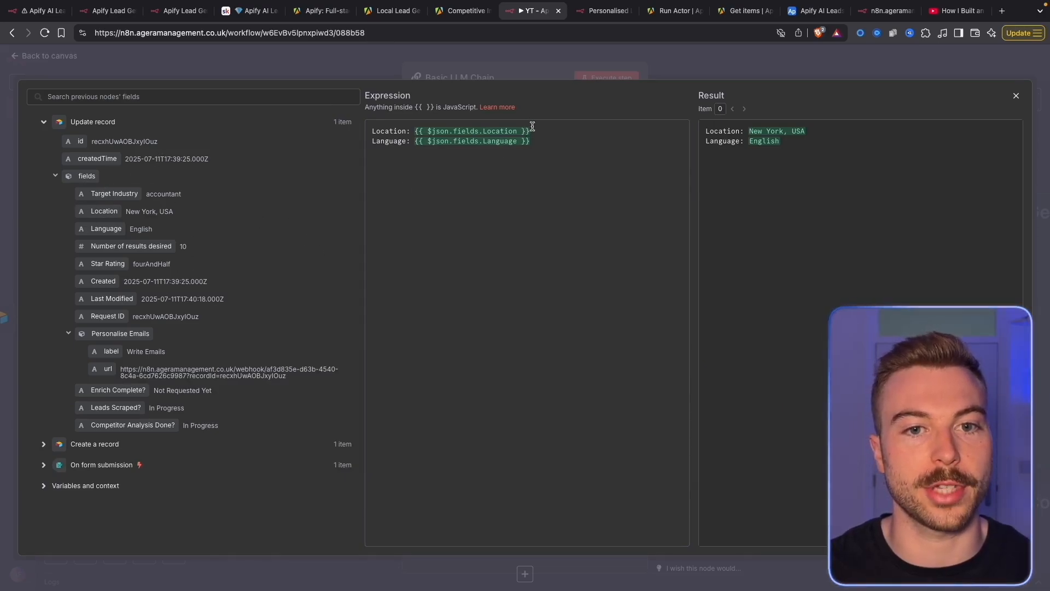
pyautogui.moveTo(563, 131); pyautogui.dragTo(421, 131)
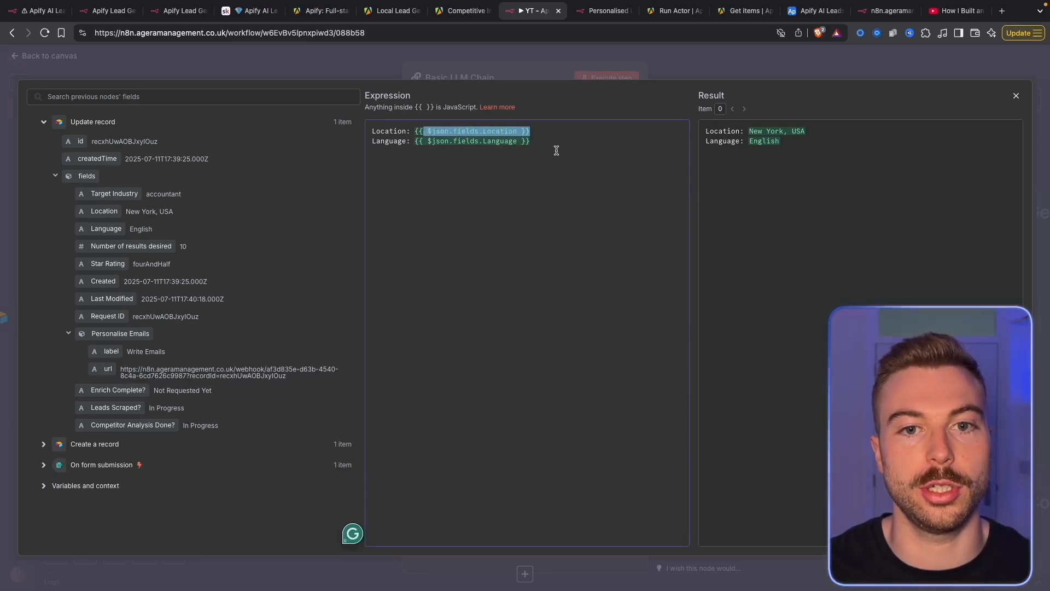
pyautogui.moveTo(555, 153); pyautogui.dragTo(421, 139)
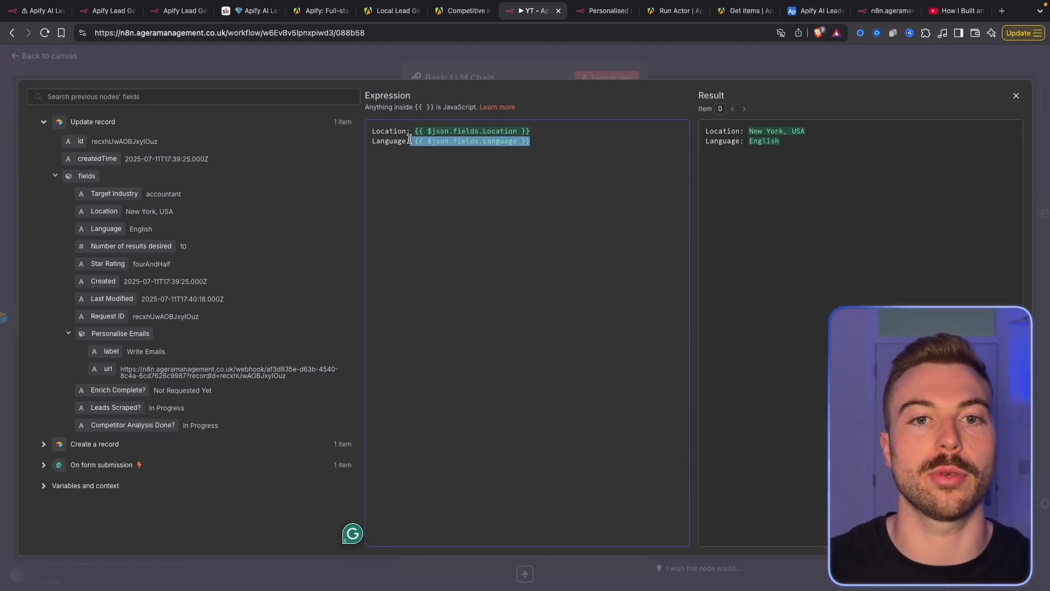
pyautogui.click(475, 73)
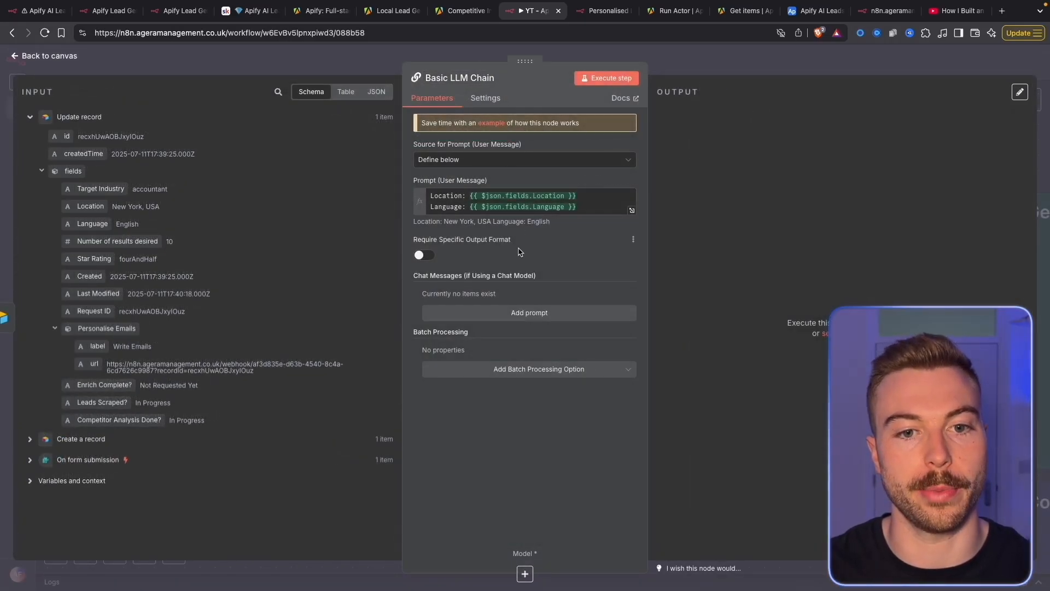
pyautogui.click(486, 320)
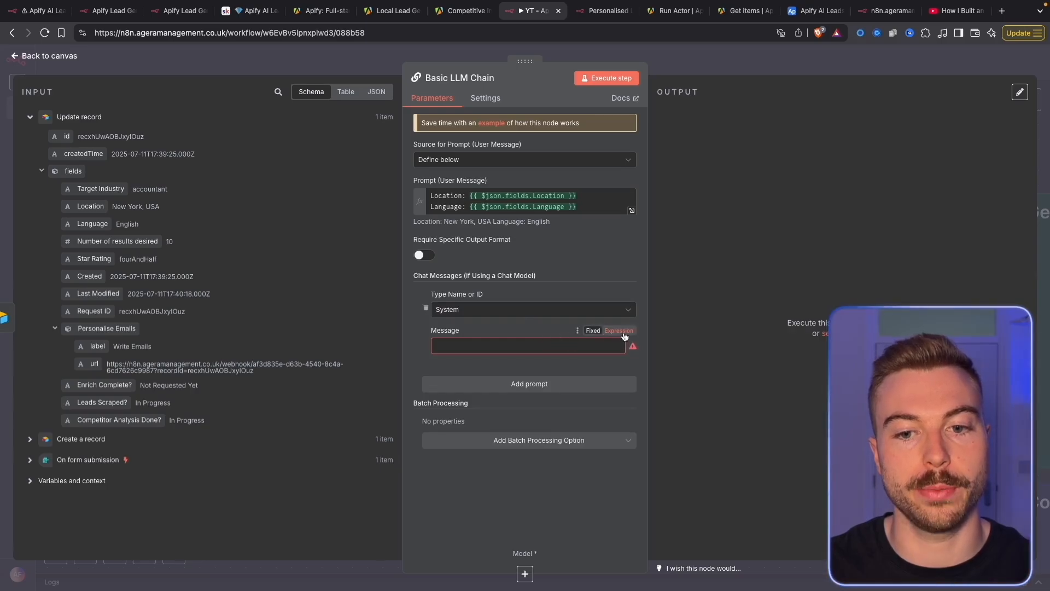
pyautogui.click(628, 347)
# Paste a system message extracting city, ISO 3166-1 country code and language code from a location like London, UK
pyautogui.click(631, 351)
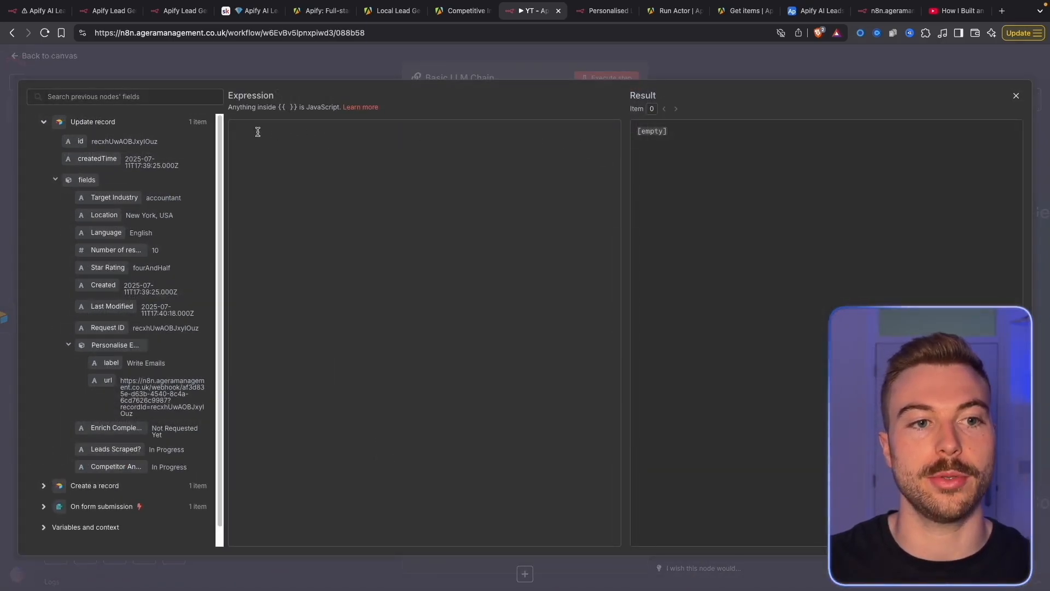
pyautogui.moveTo(223, 137); pyautogui.dragTo(282, 137)
pyautogui.click(403, 150)
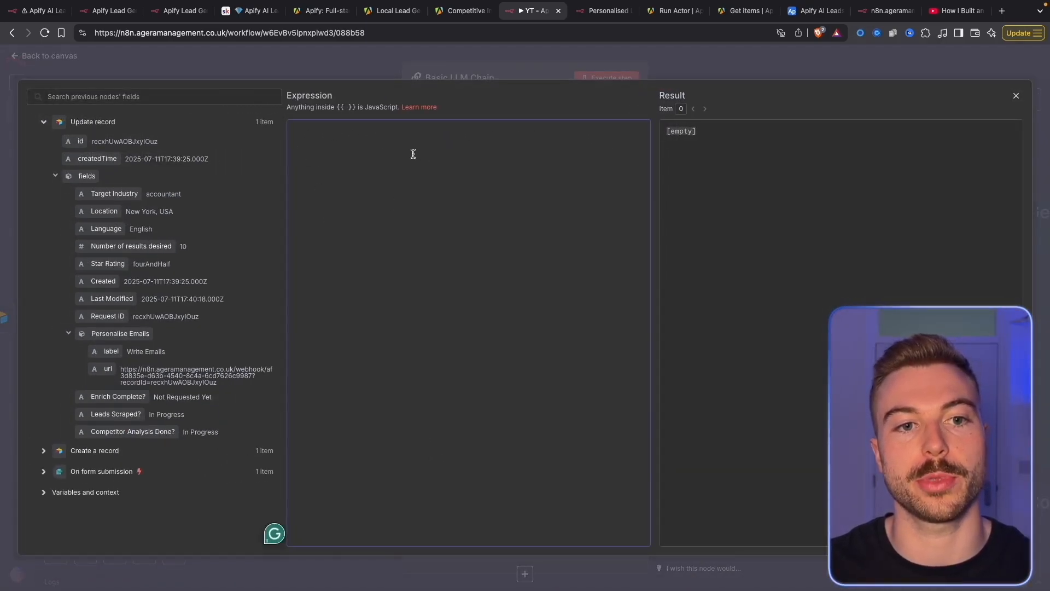
pyautogui.write('You will receive a location input in the format "[City], [Country]" or similar, for example: "London, UK" or "Prague, Czech Republic".  1. Extract and output the city name only. 2. Identify and output the corresponding ISO 3166-1 alpha-2 country code for the country in the input. 3. Output the language code commonly spoken in that country (use the primary official language). 4. Output the location as the city name only (same as item 1).  For example, if the input is: "London, UK" Your output should be: City: London Country Code: gb Language Code: en Location: London  If the input is: "Prague, Czech Republic" Your output should be: City: Prague Country Code: cz Language Code: cs Location: Prague  Please provide the output exactly in the format above.')
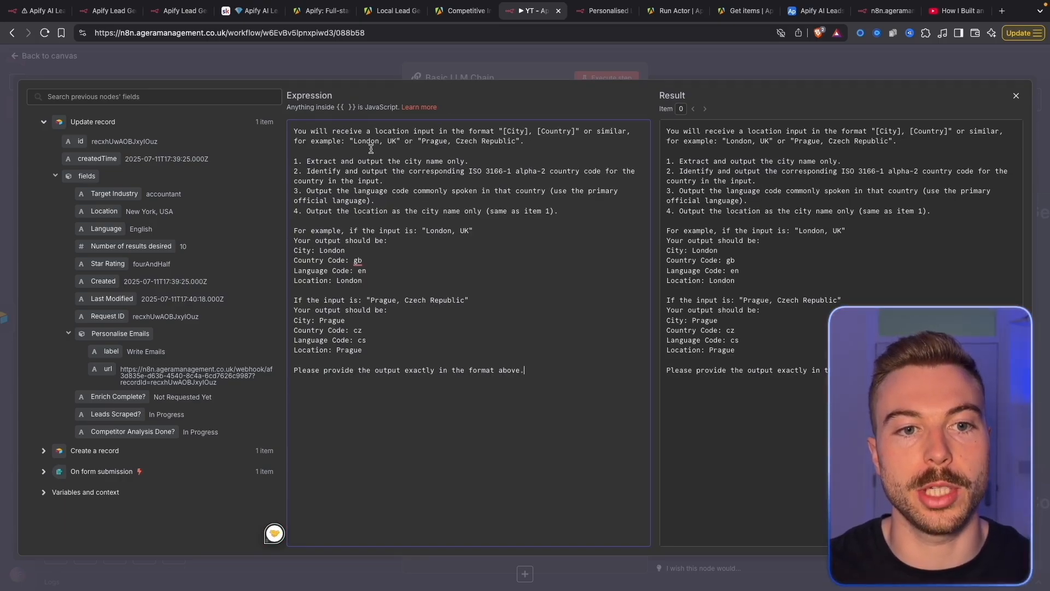
pyautogui.moveTo(355, 142); pyautogui.dragTo(525, 141)
pyautogui.click(493, 205)
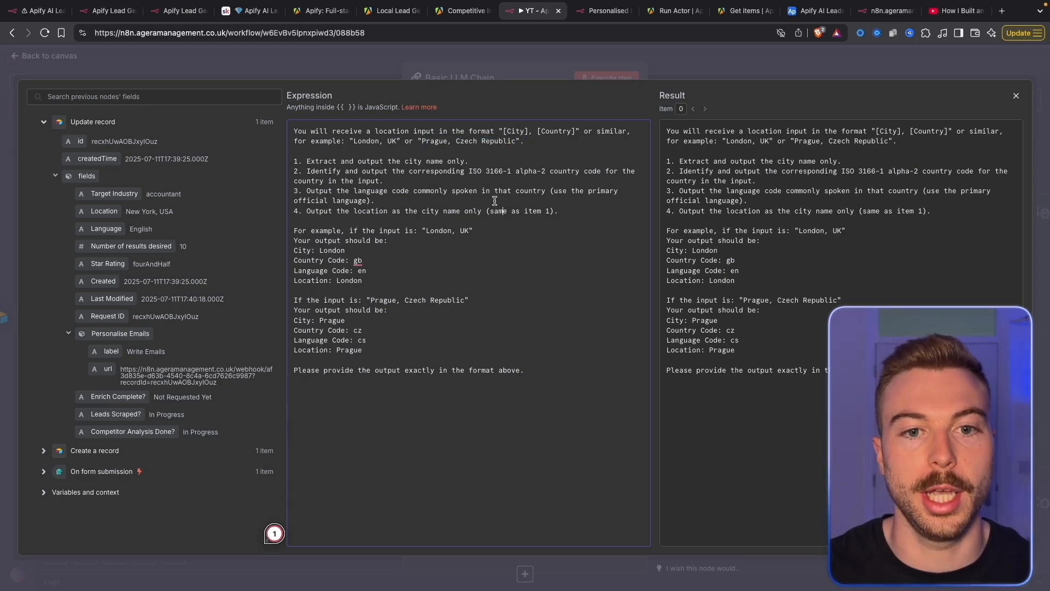
pyautogui.moveTo(468, 172); pyautogui.dragTo(509, 169)
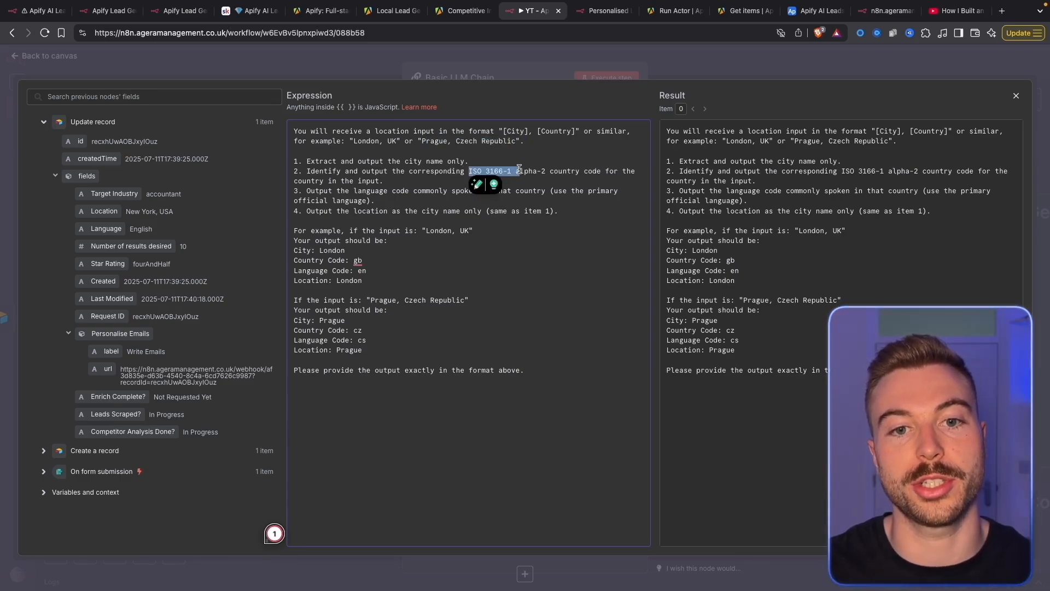
pyautogui.click(527, 219)
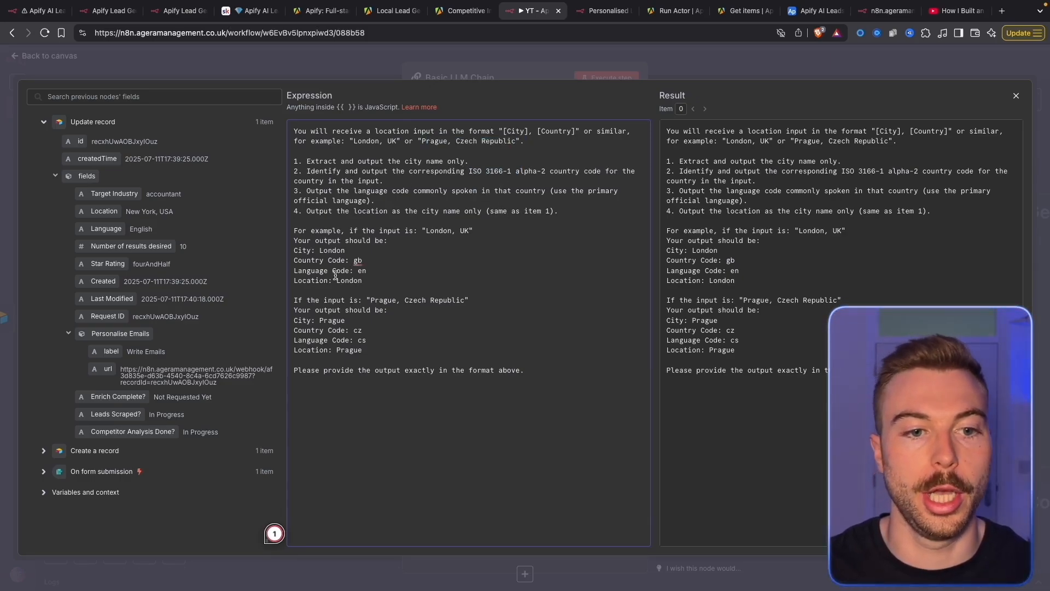
pyautogui.moveTo(298, 250); pyautogui.dragTo(307, 272)
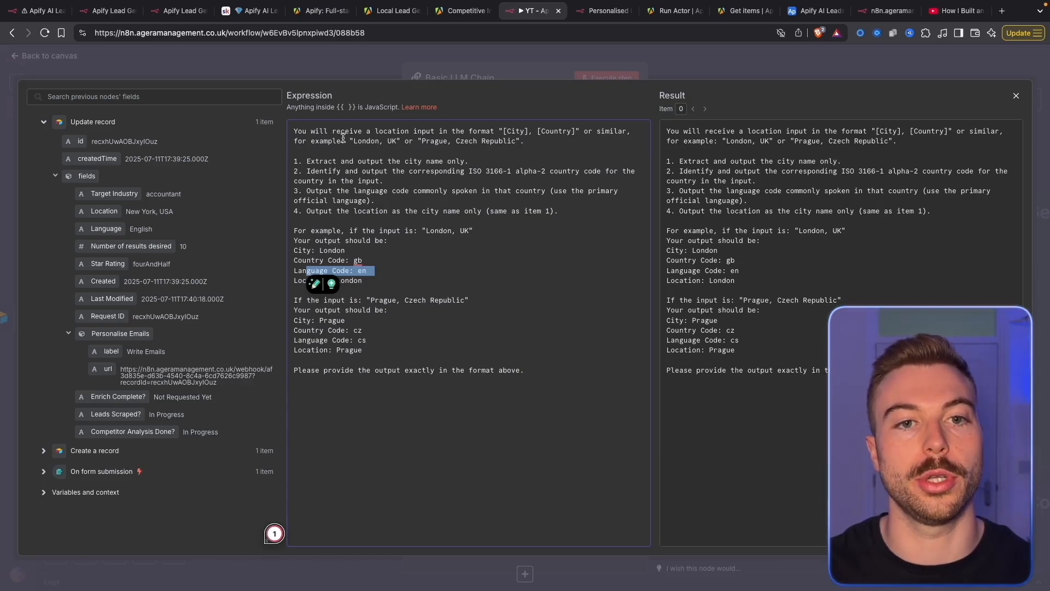
pyautogui.click(343, 55)
pyautogui.click(343, 56)
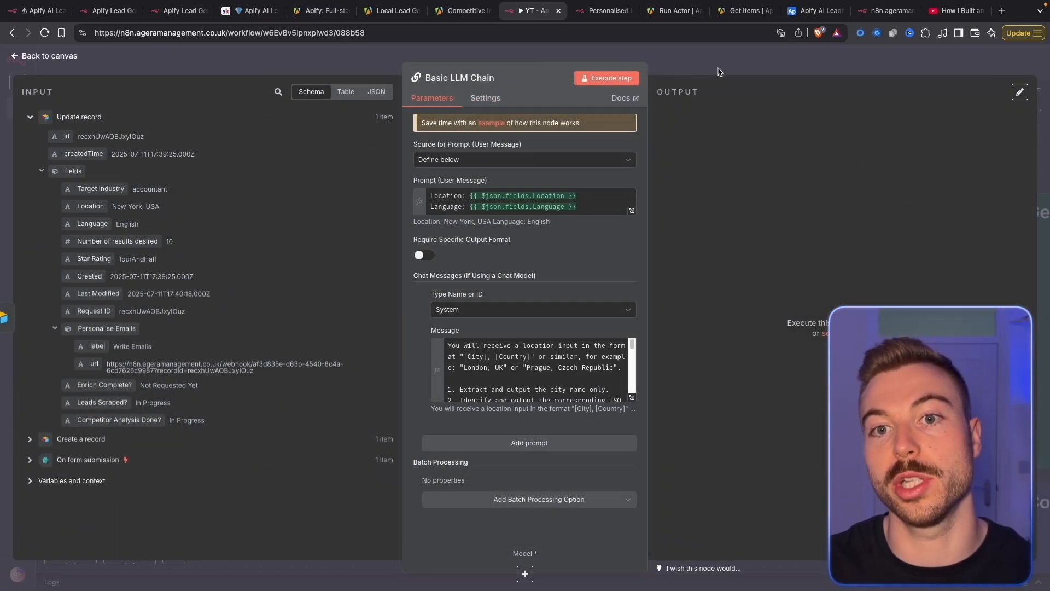
# Attach an OpenAI Chat Model to the Basic LLM Chain, then delete it
pyautogui.click(742, 71)
pyautogui.click(891, 65)
pyautogui.moveTo(730, 273); pyautogui.dragTo(669, 273)
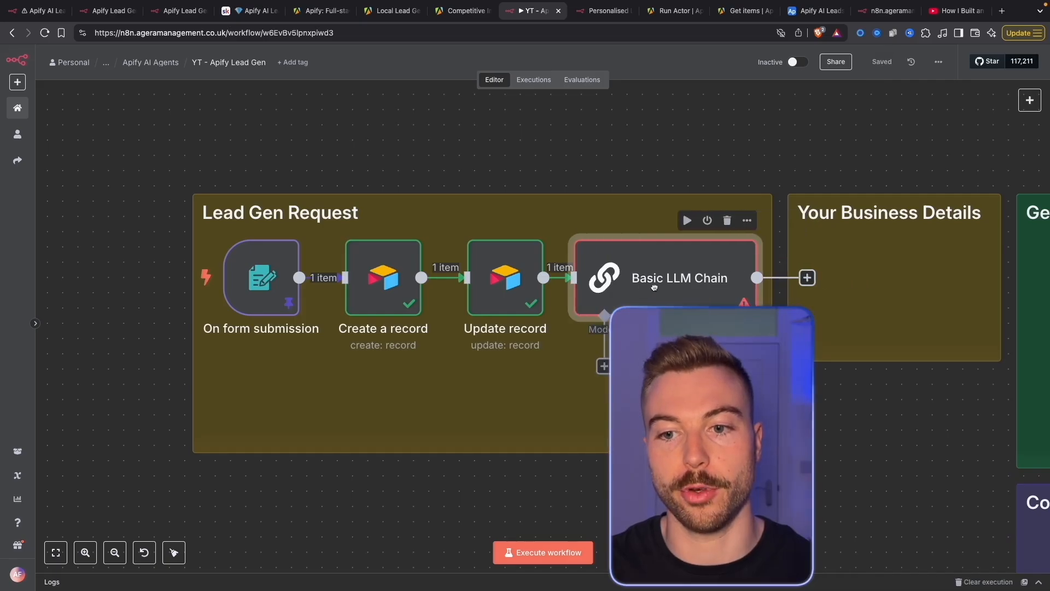
pyautogui.click(602, 365)
pyautogui.scroll(-5, 973, 437)
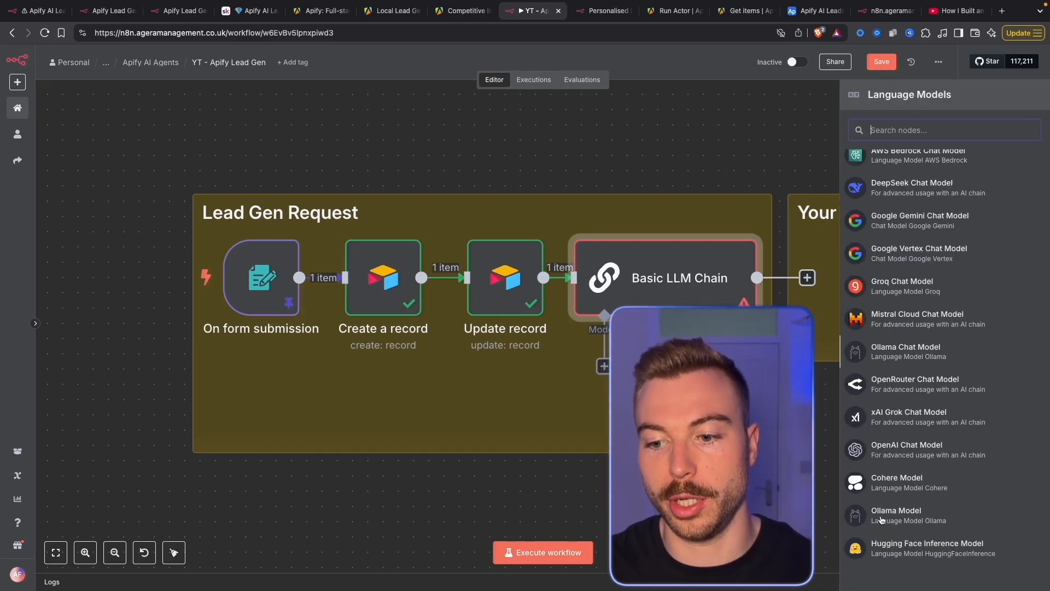
pyautogui.click(940, 446)
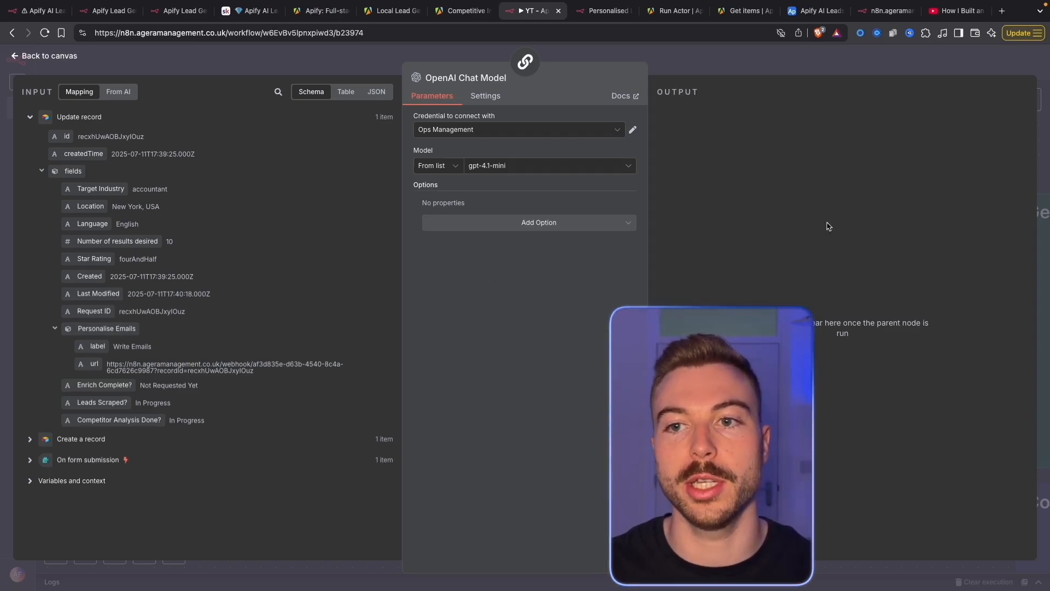
pyautogui.press('Escape')
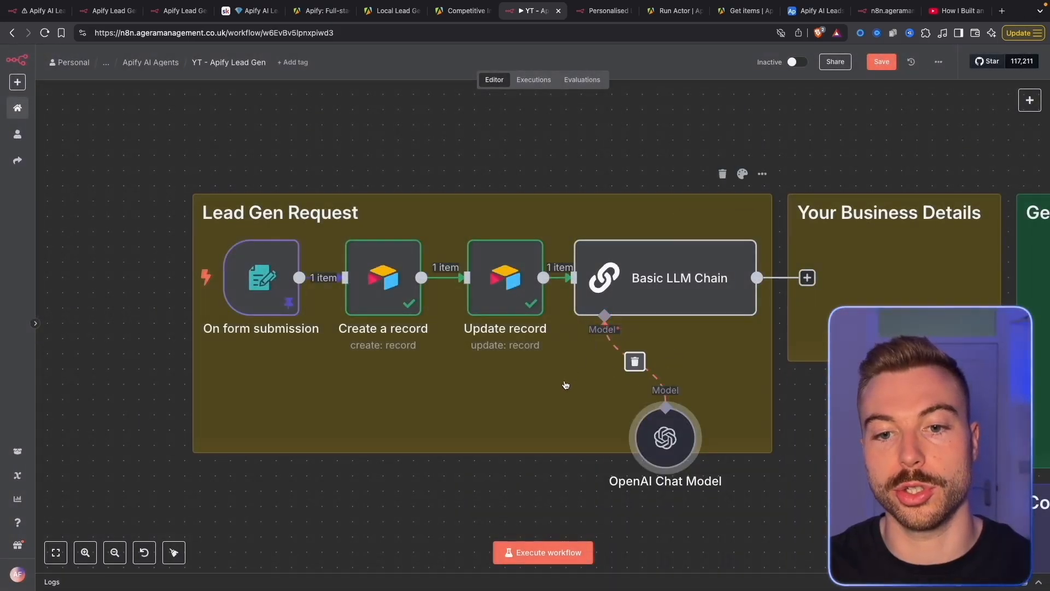
pyautogui.rightClick(668, 438)
pyautogui.click(673, 444)
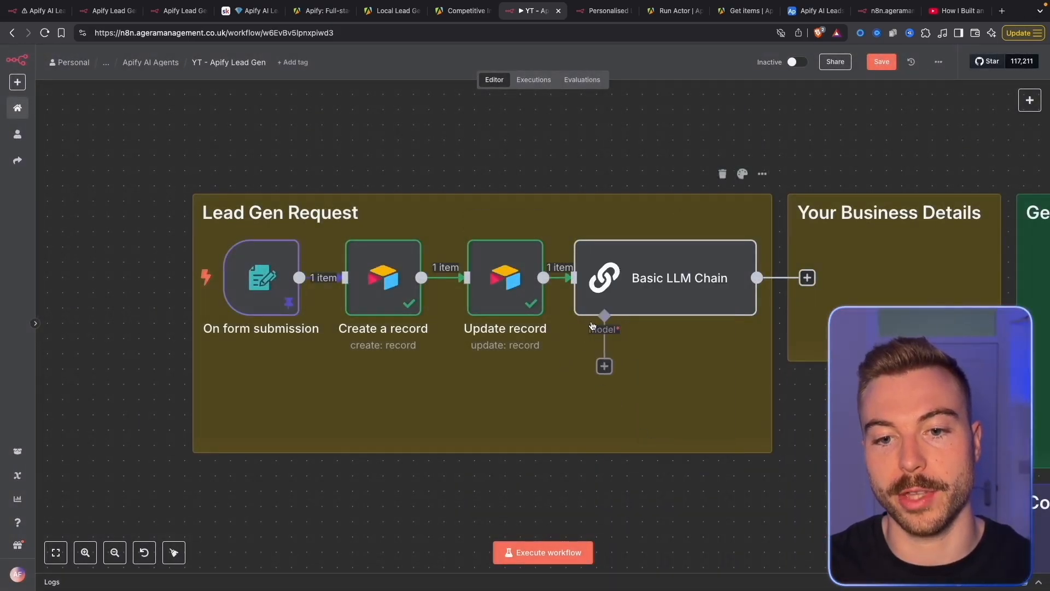
# Re-attach an OpenAI Chat Model using gpt-4.1-mini as the chain's language model
pyautogui.click(604, 366)
pyautogui.scroll(-1, 913, 436)
pyautogui.scroll(-2, 914, 435)
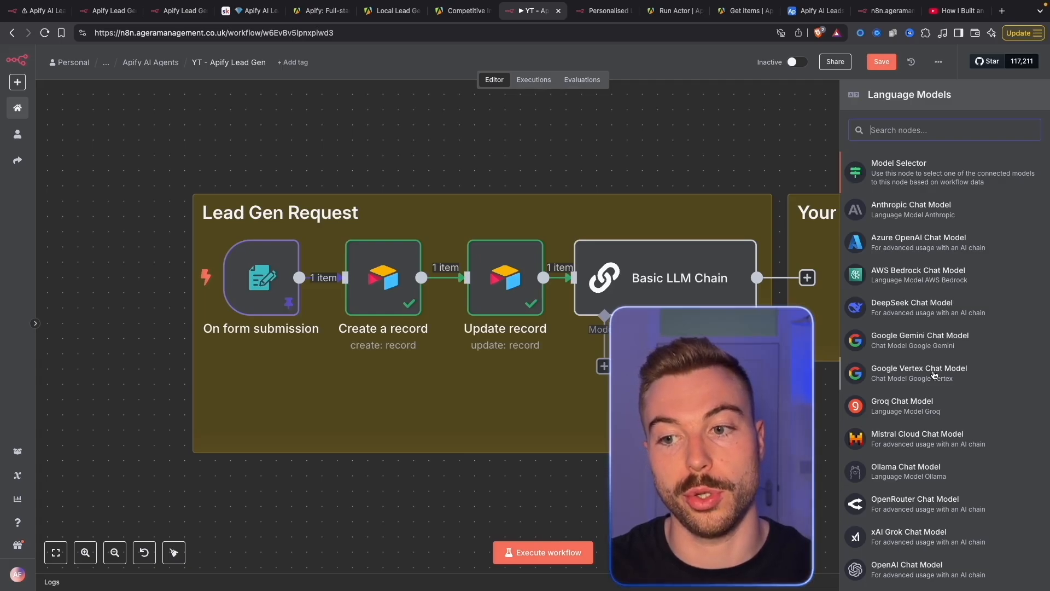
pyautogui.scroll(-4, 957, 481)
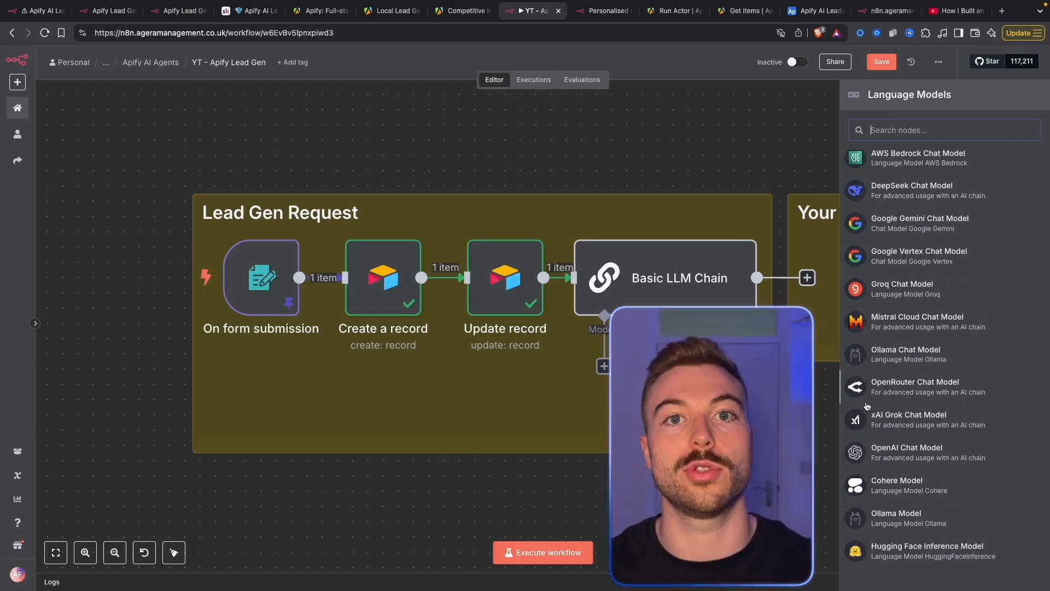
pyautogui.click(898, 454)
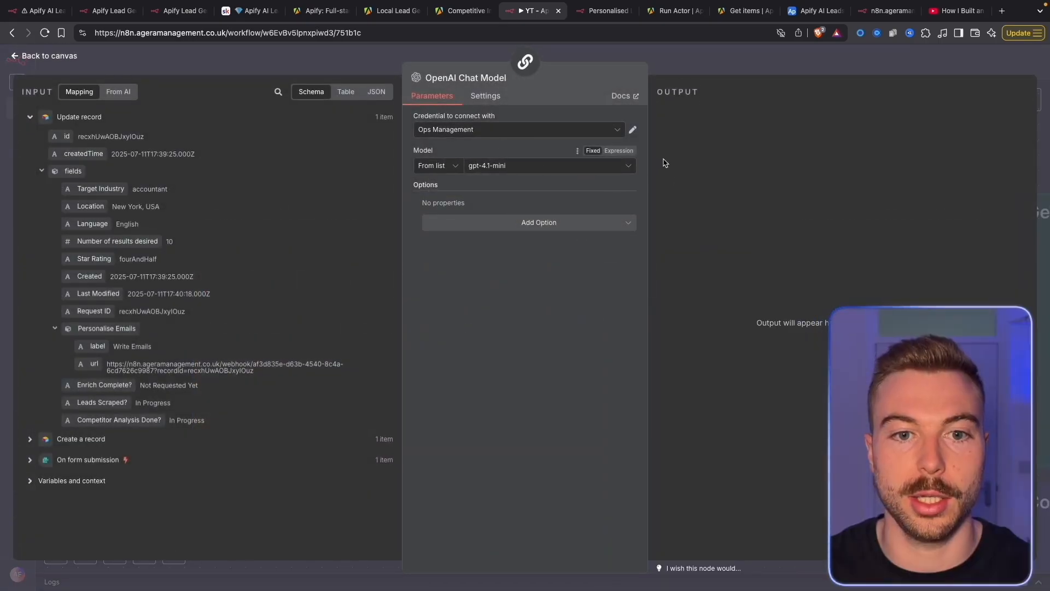
pyautogui.press('Escape')
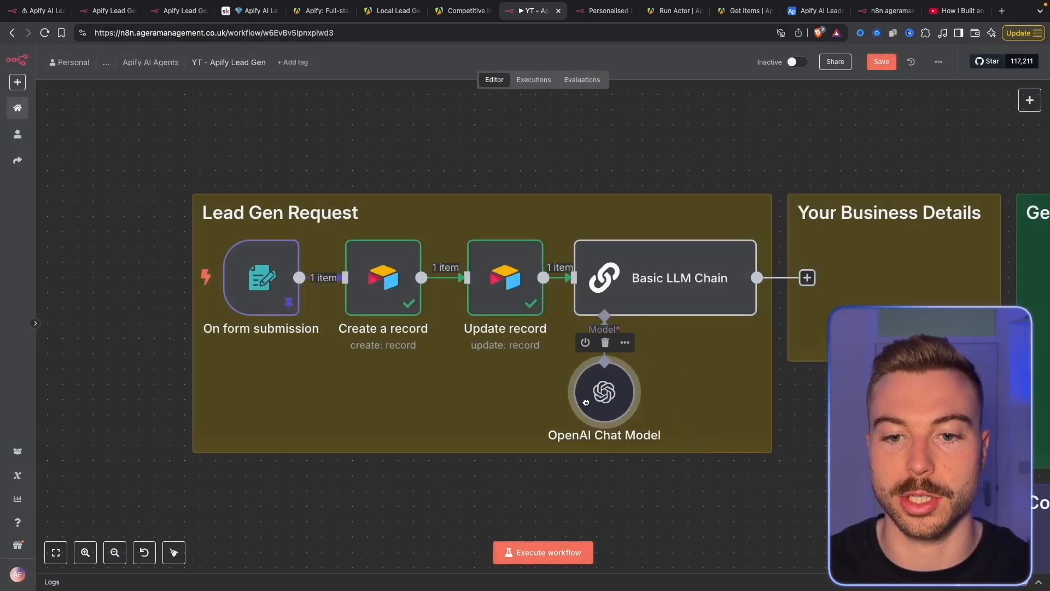
# Turn on Require Specific Output Format for the Basic LLM Chain
pyautogui.doubleClick(657, 278)
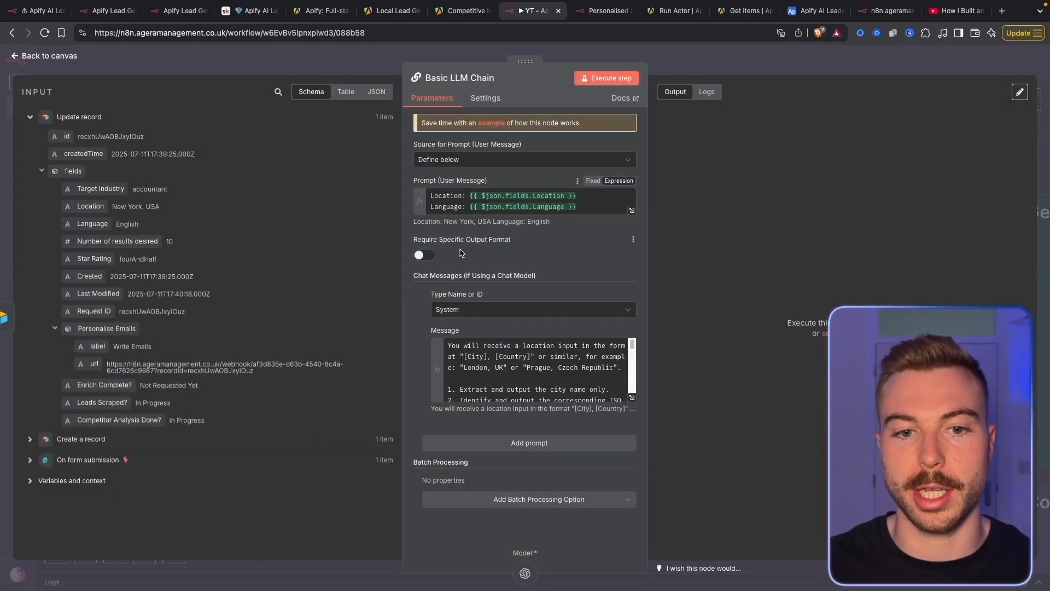
pyautogui.click(424, 255)
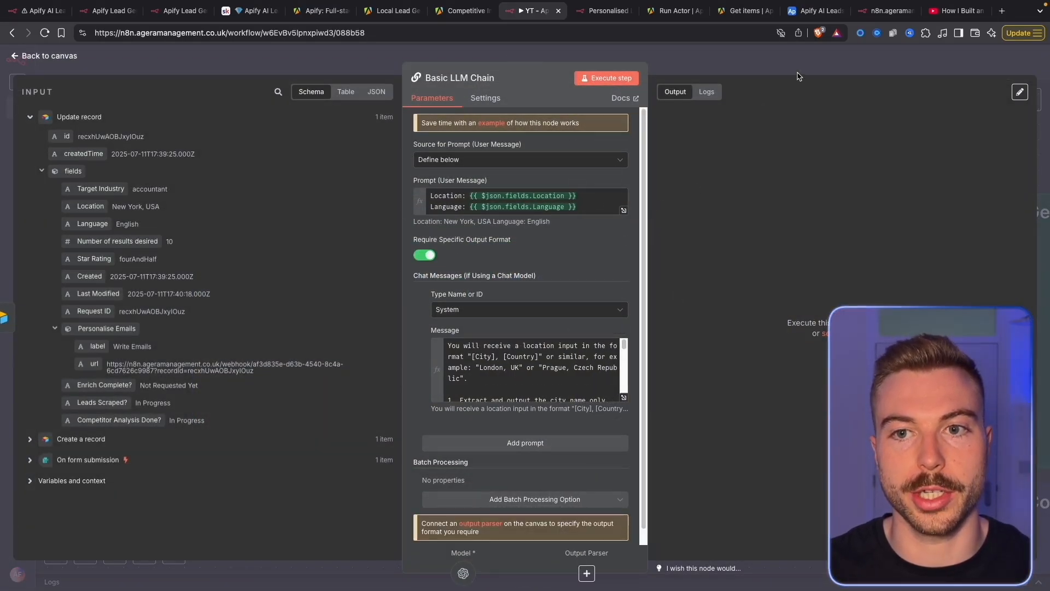
pyautogui.press('Escape')
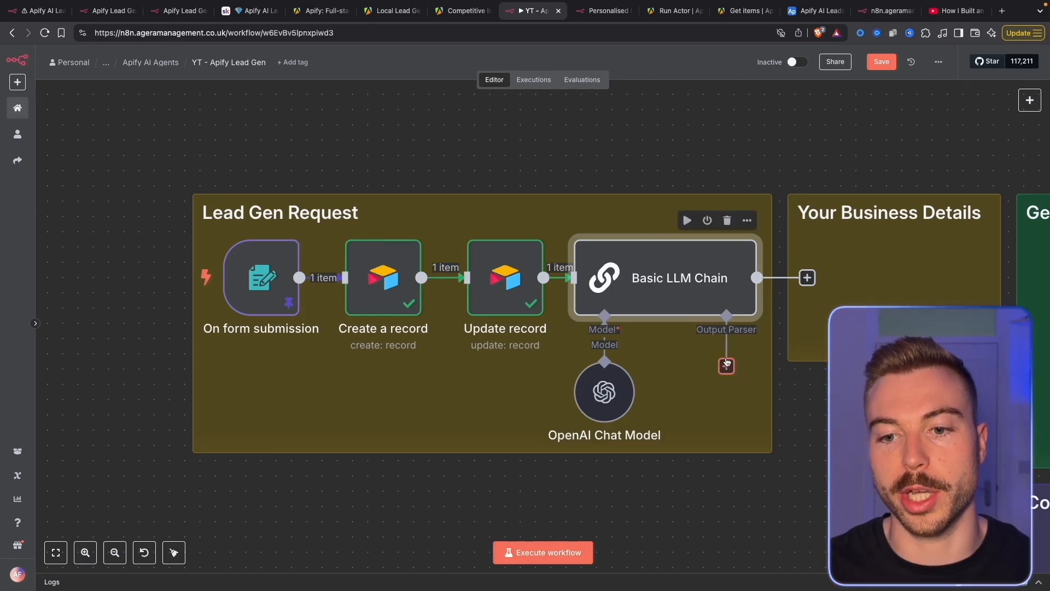
# Add a Structured Output Parser whose JSON example has city, countryCode and language
pyautogui.click(726, 366)
pyautogui.click(932, 199)
pyautogui.click(529, 196)
pyautogui.press('super+a')
pyautogui.write('{   "city": "London",   "countryCode": "gb",   "language": "en" }')
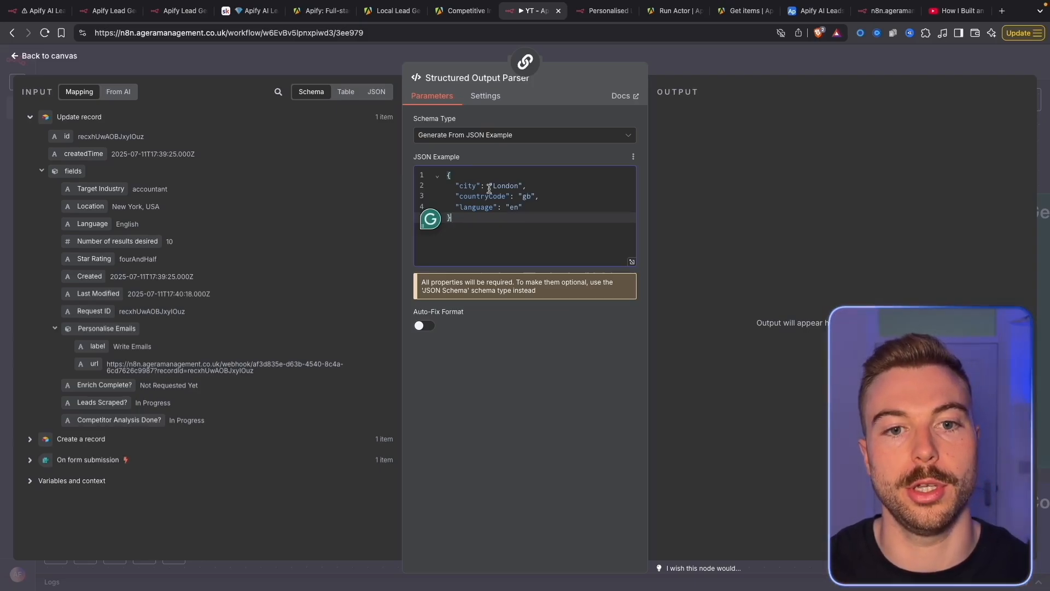
pyautogui.moveTo(539, 195); pyautogui.dragTo(446, 195)
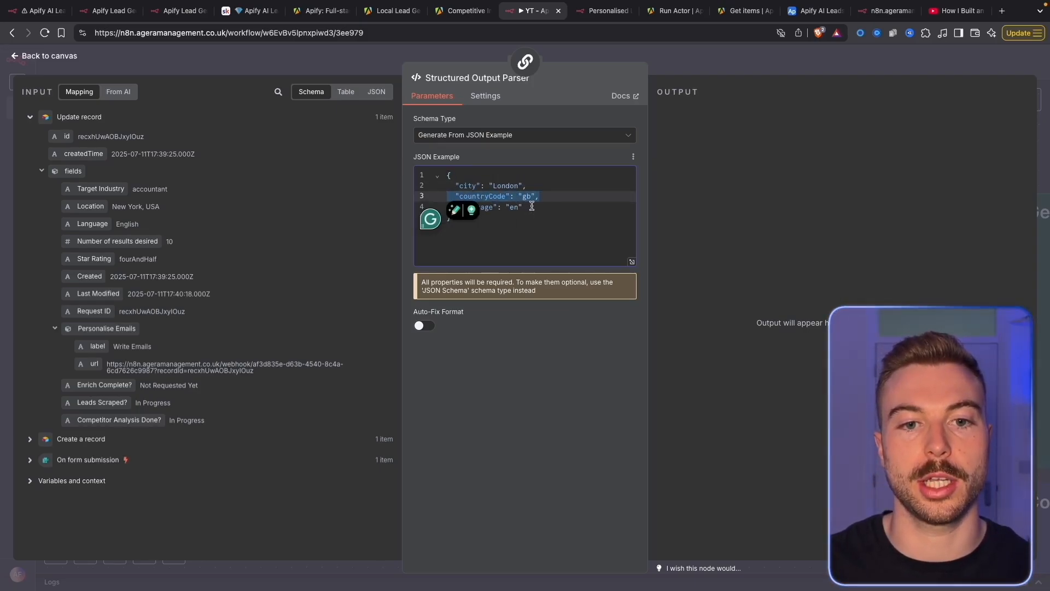
pyautogui.moveTo(531, 206); pyautogui.dragTo(442, 210)
pyautogui.click(780, 67)
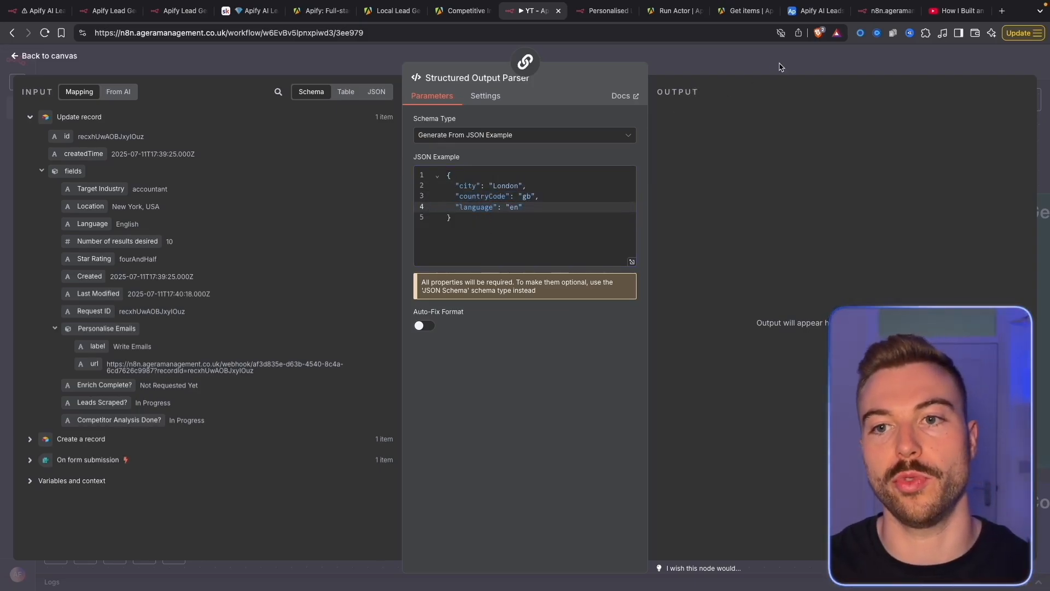
pyautogui.click(828, 65)
# Execute the Basic LLM Chain and check its output: New York, us, en
pyautogui.rightClick(663, 288)
pyautogui.click(687, 313)
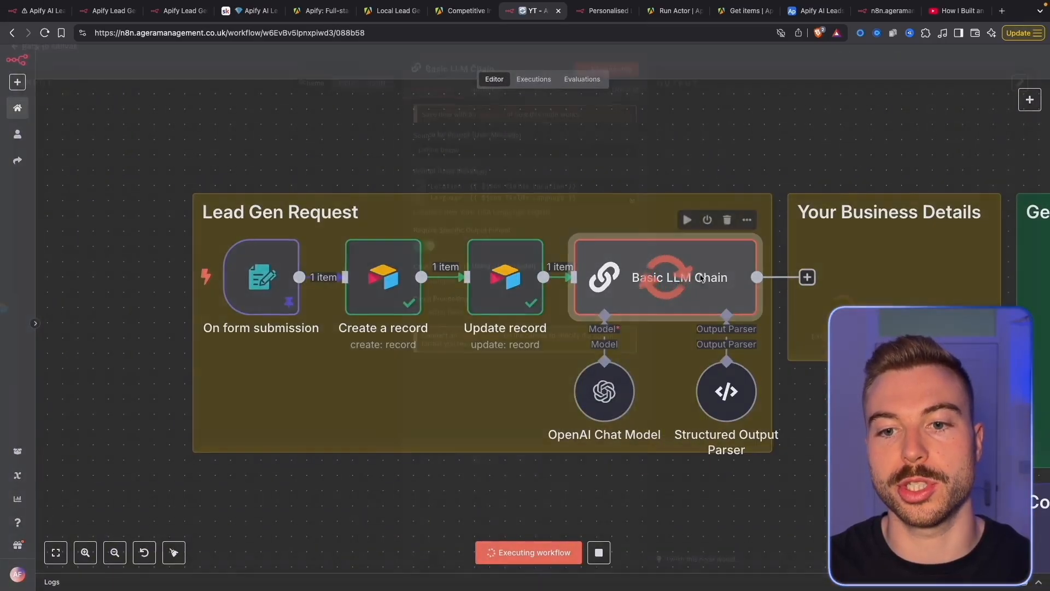
pyautogui.doubleClick(701, 279)
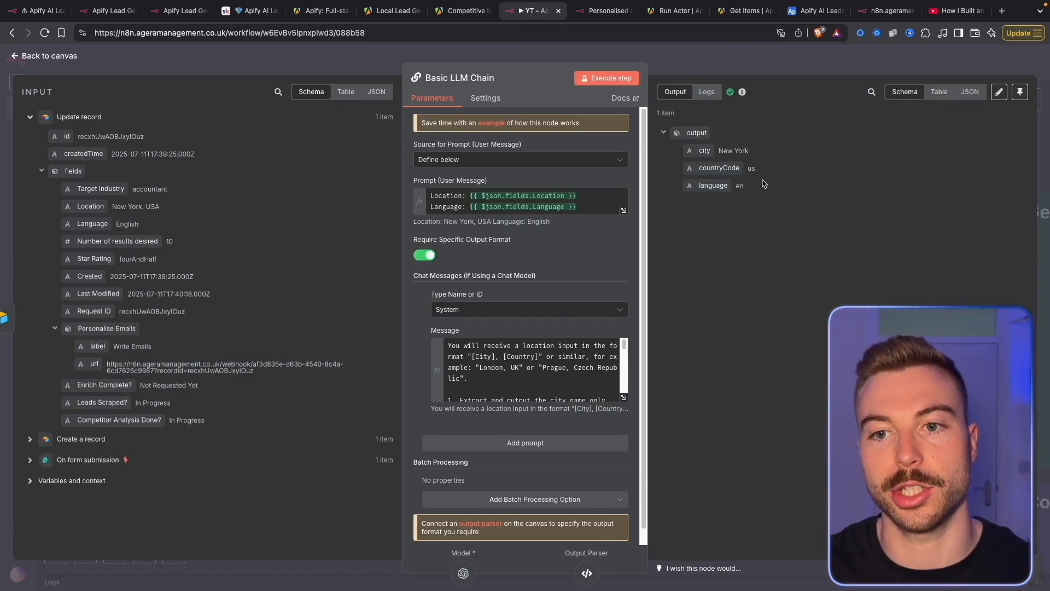
pyautogui.click(788, 71)
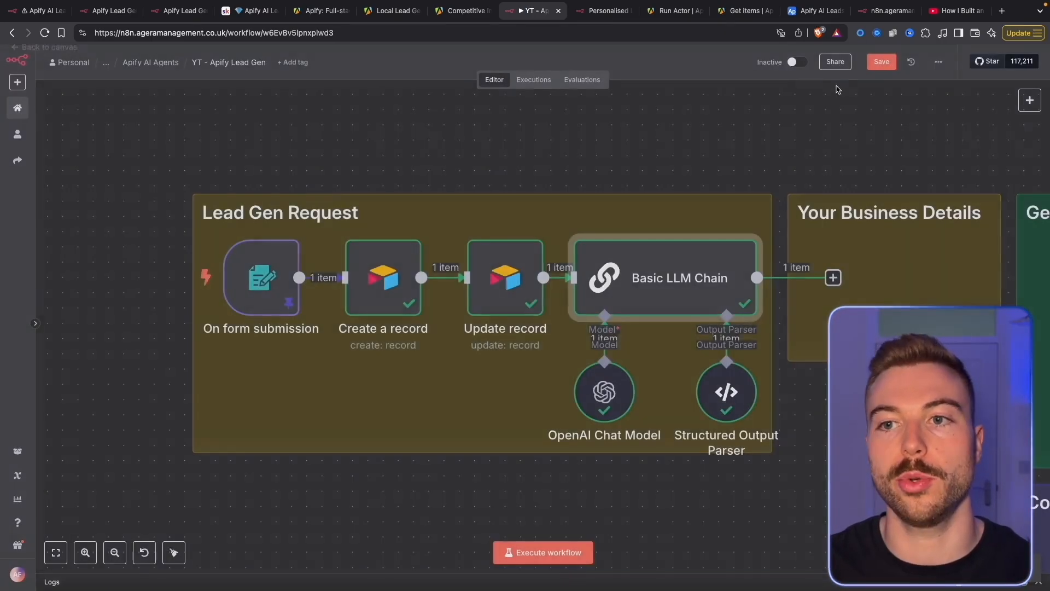
# Add an Edit Fields step after the chain setting Business Details to 'Lead Generation Agency'
pyautogui.hscroll(5, 597, 436)
pyautogui.click(603, 281)
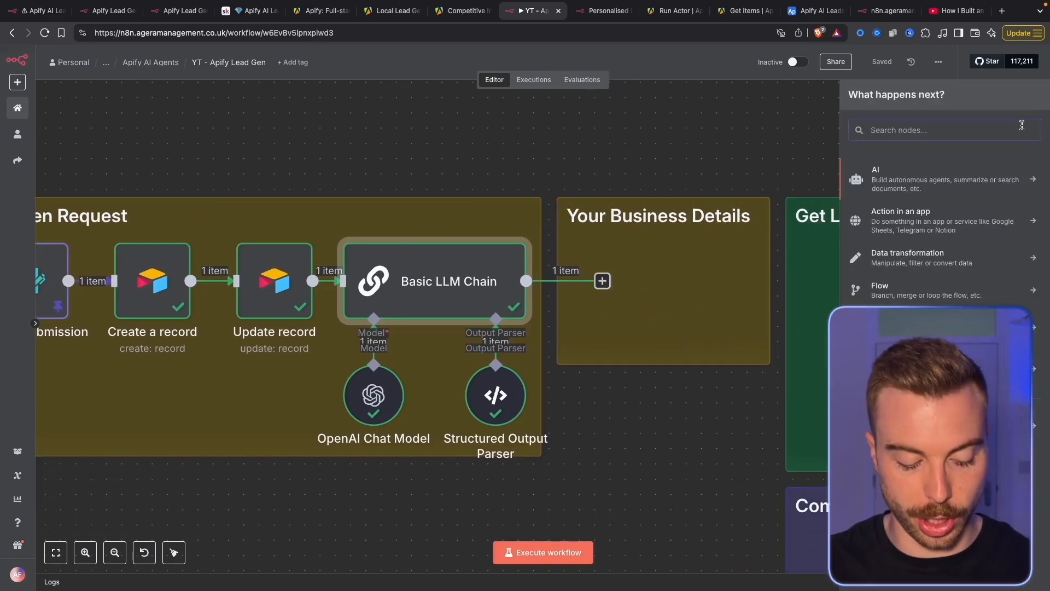
pyautogui.write('set')
pyautogui.press('Return')
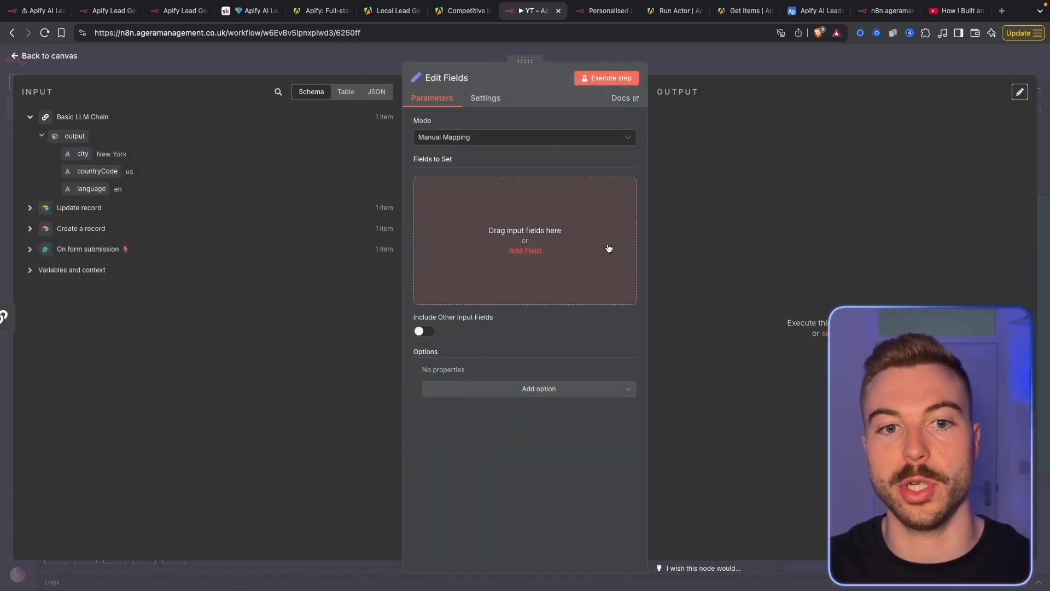
pyautogui.click(525, 251)
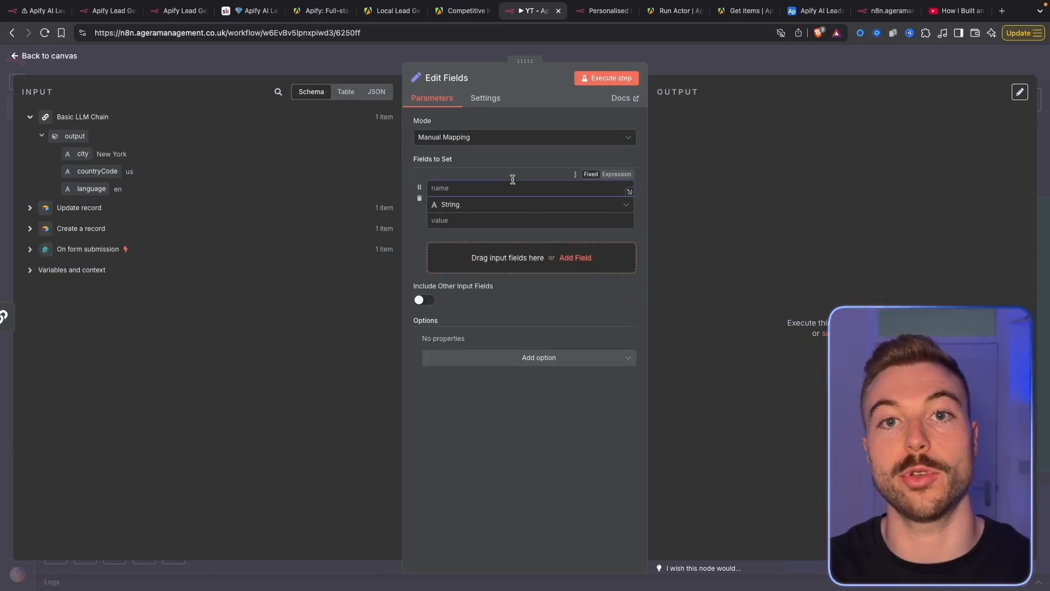
pyautogui.write('Business Details')
pyautogui.press('Tab')
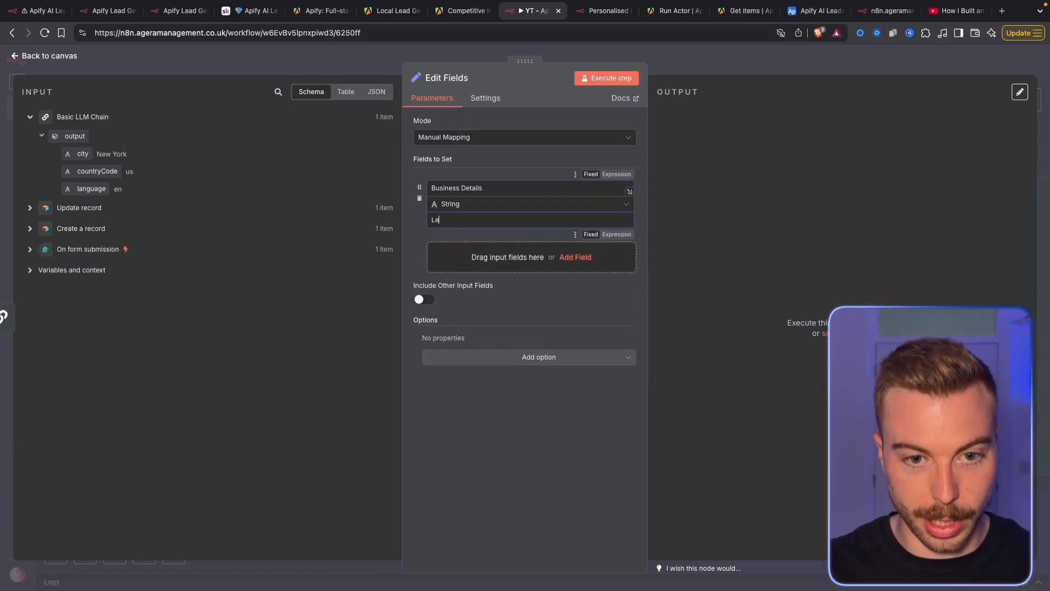
pyautogui.write('Lead Generation Agency')
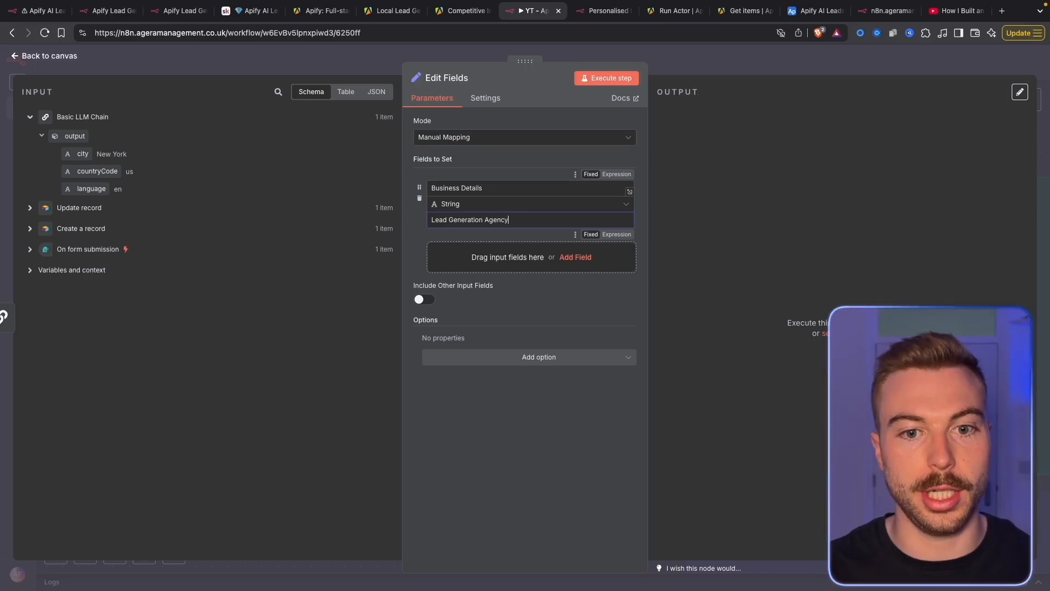
pyautogui.click(849, 190)
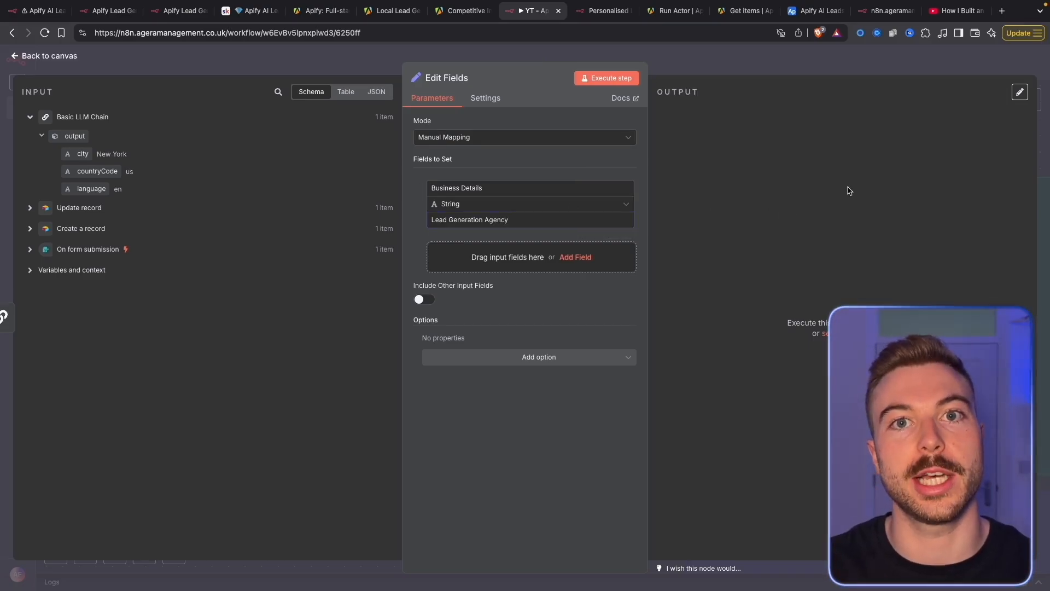
# Close the Edit Fields step and save the workflow
pyautogui.click(786, 66)
pyautogui.click(886, 63)
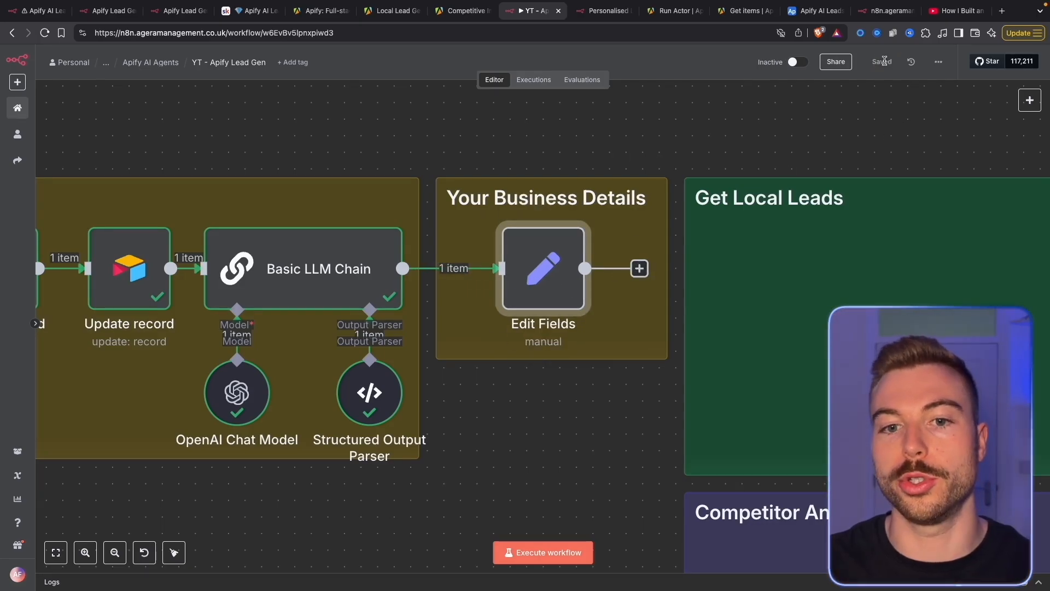
pyautogui.hscroll(3, 682, 366)
pyautogui.keyDown('ctrl'); pyautogui.scroll(-5, 515, 347); pyautogui.keyUp('ctrl')
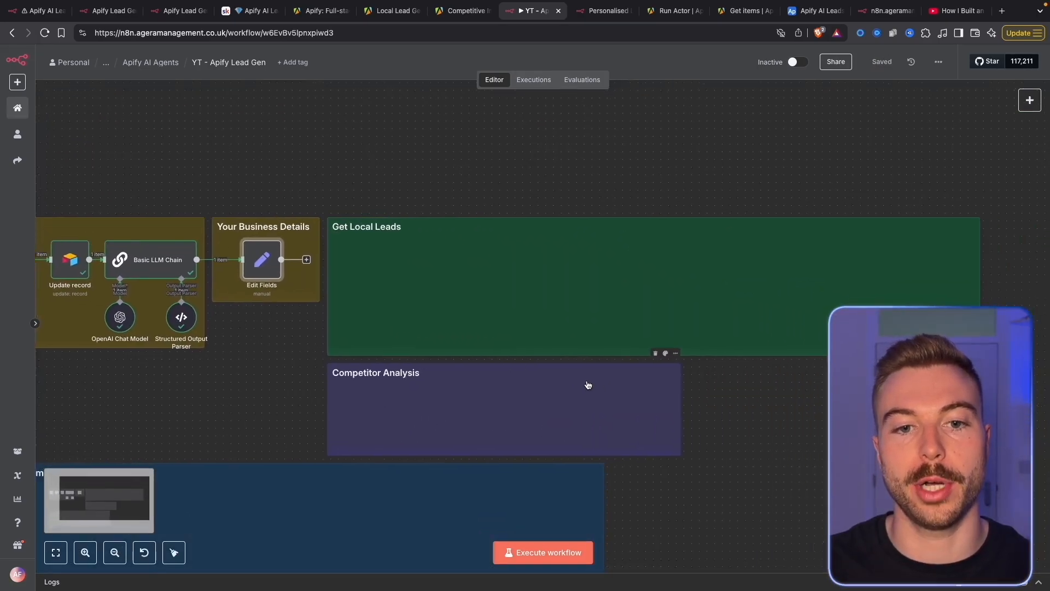
pyautogui.hscroll(2, 454, 388)
pyautogui.keyDown('ctrl'); pyautogui.scroll(3, 408, 342); pyautogui.keyUp('ctrl')
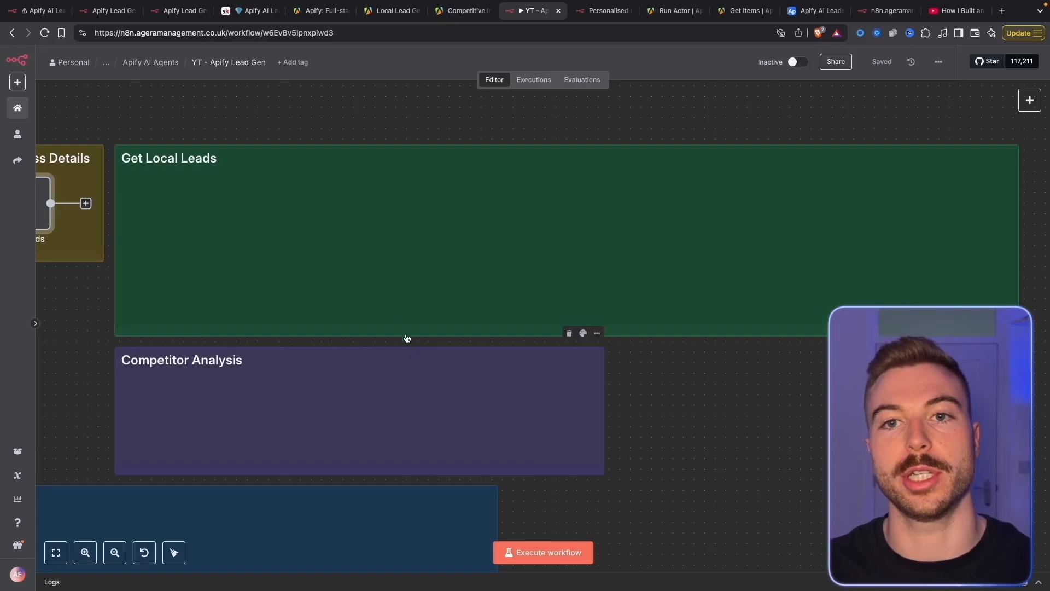
# On Apify, browse tools for AI agents filtered to Agents maintained by Apify
pyautogui.click(322, 10)
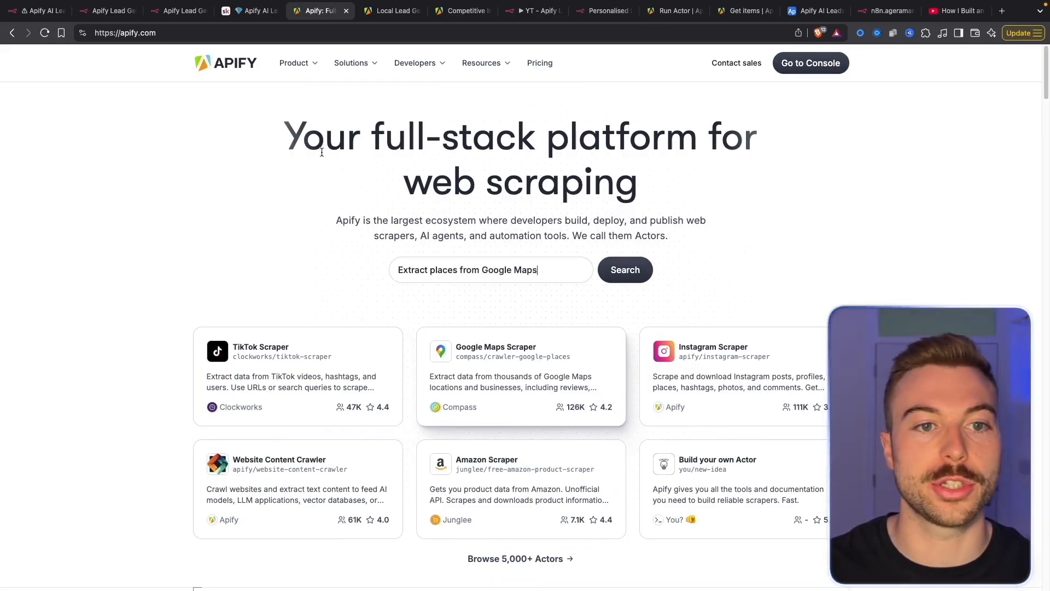
pyautogui.moveTo(310, 70)
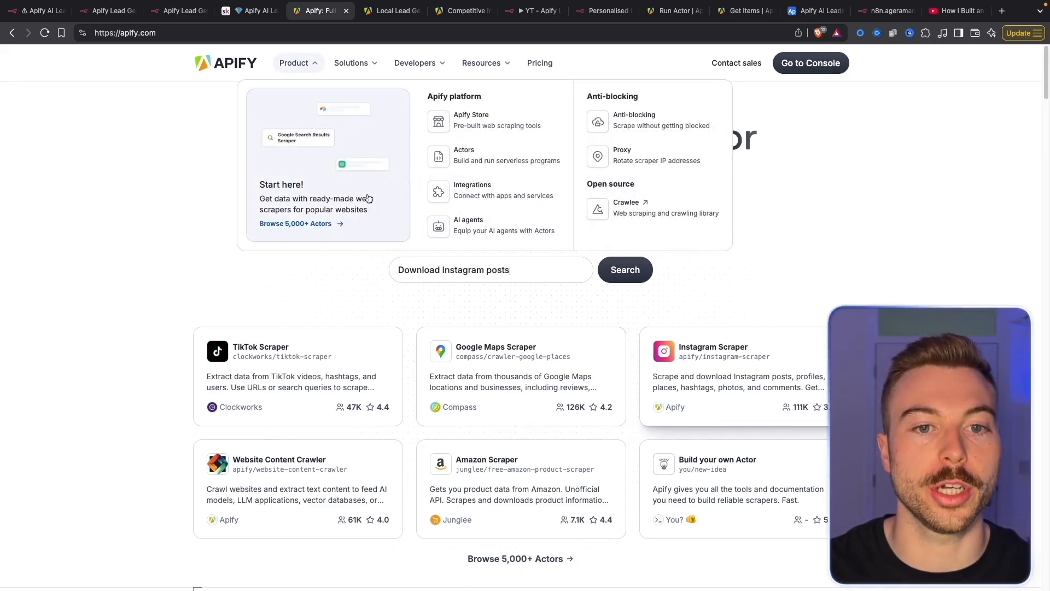
pyautogui.click(469, 229)
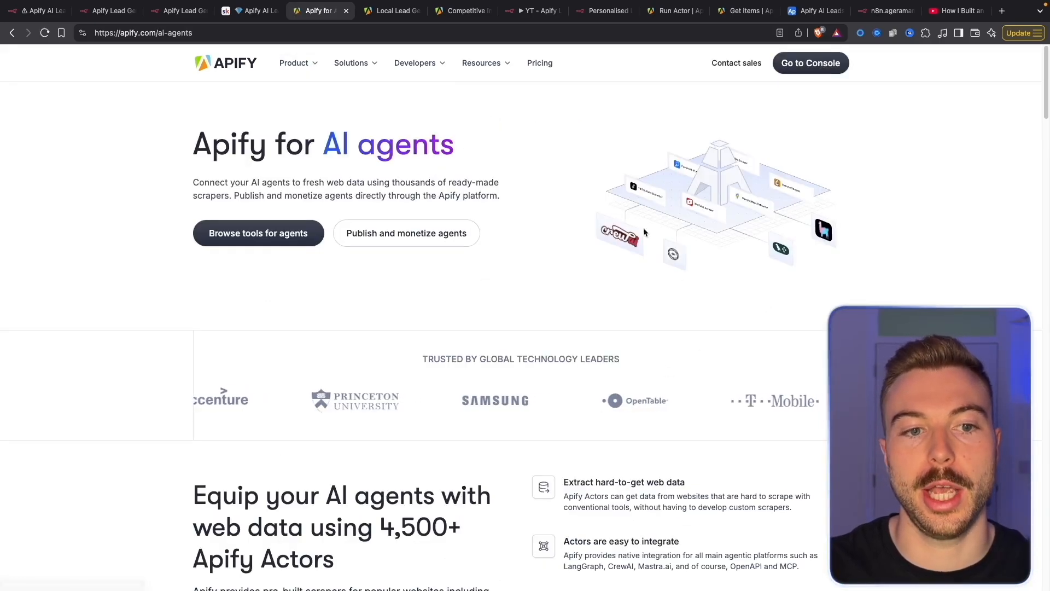
pyautogui.click(314, 240)
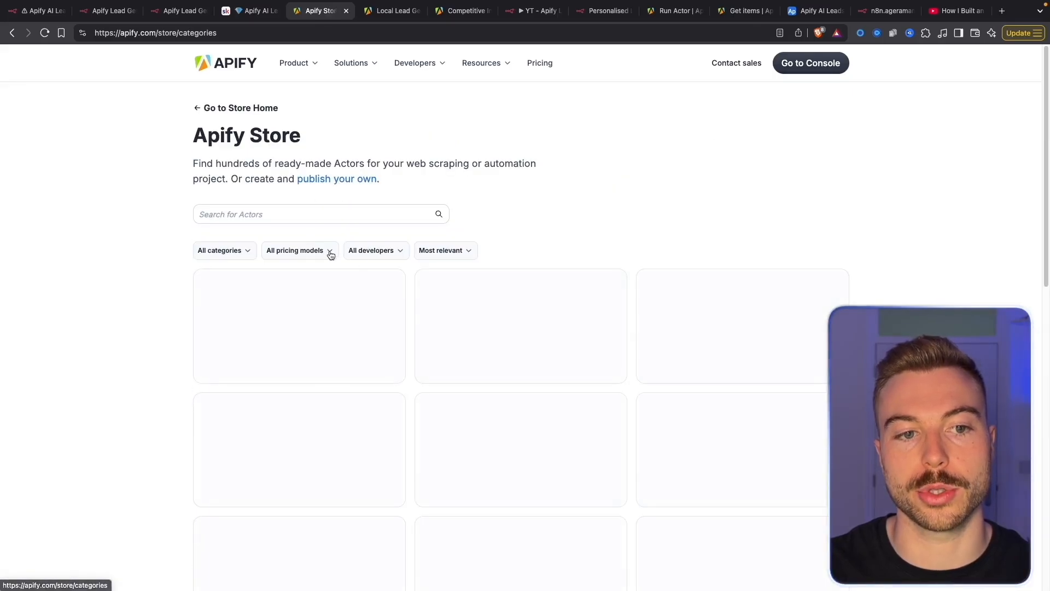
pyautogui.click(220, 251)
pyautogui.click(222, 292)
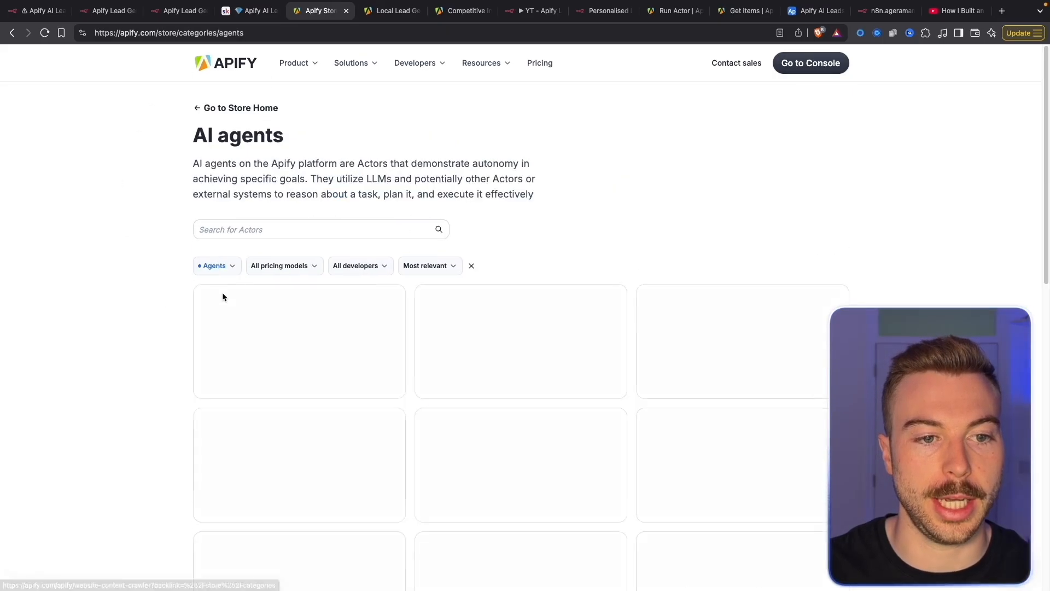
pyautogui.click(362, 265)
pyautogui.click(368, 309)
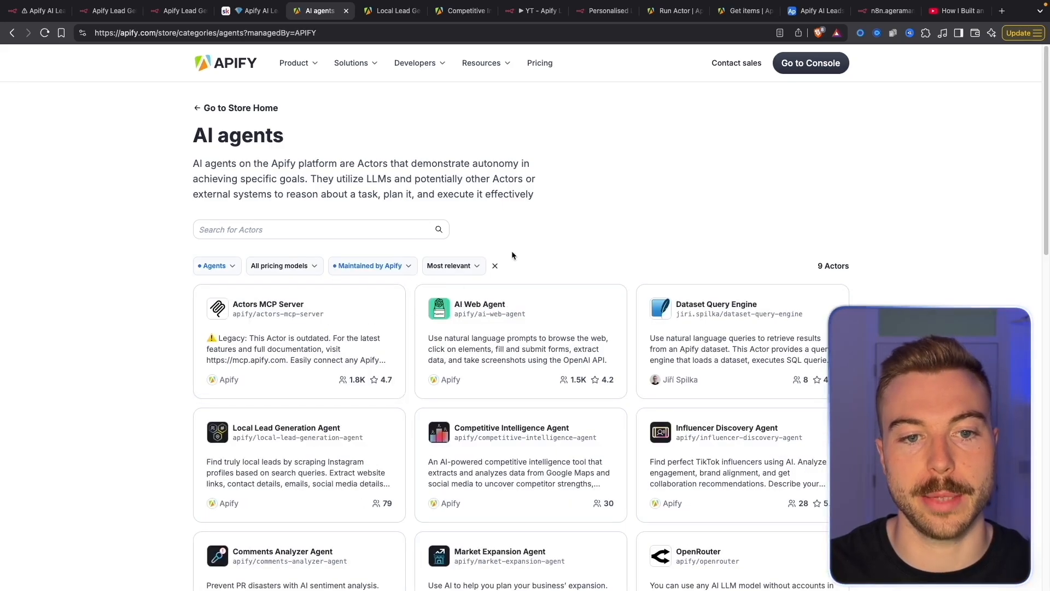
pyautogui.scroll(-3, 586, 241)
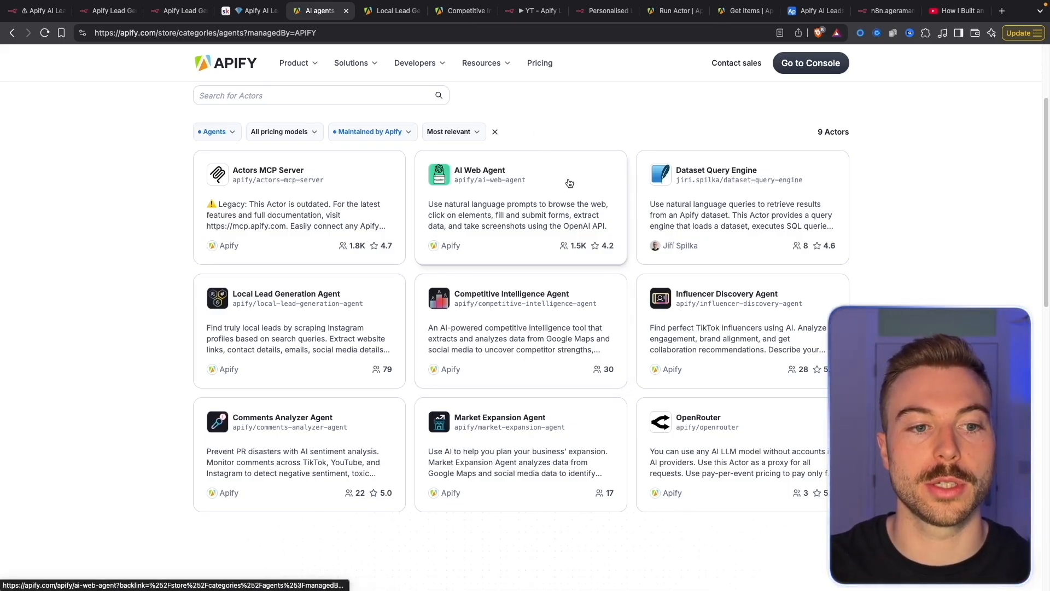
# Open the Local Lead Generation Agent's Input tab and review its fields
pyautogui.click(392, 10)
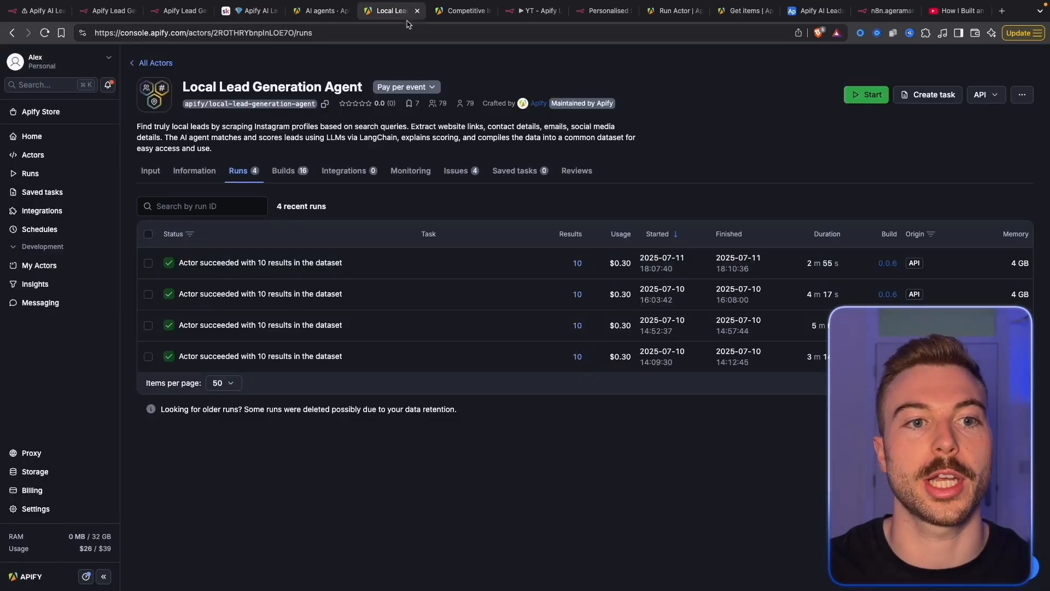
pyautogui.click(156, 178)
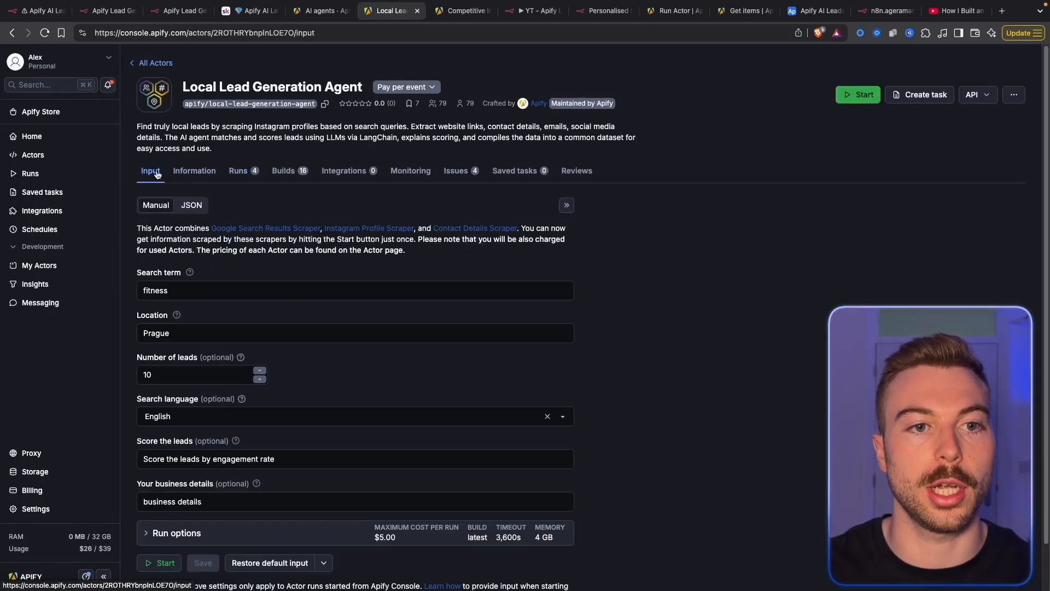
pyautogui.scroll(-1, 655, 283)
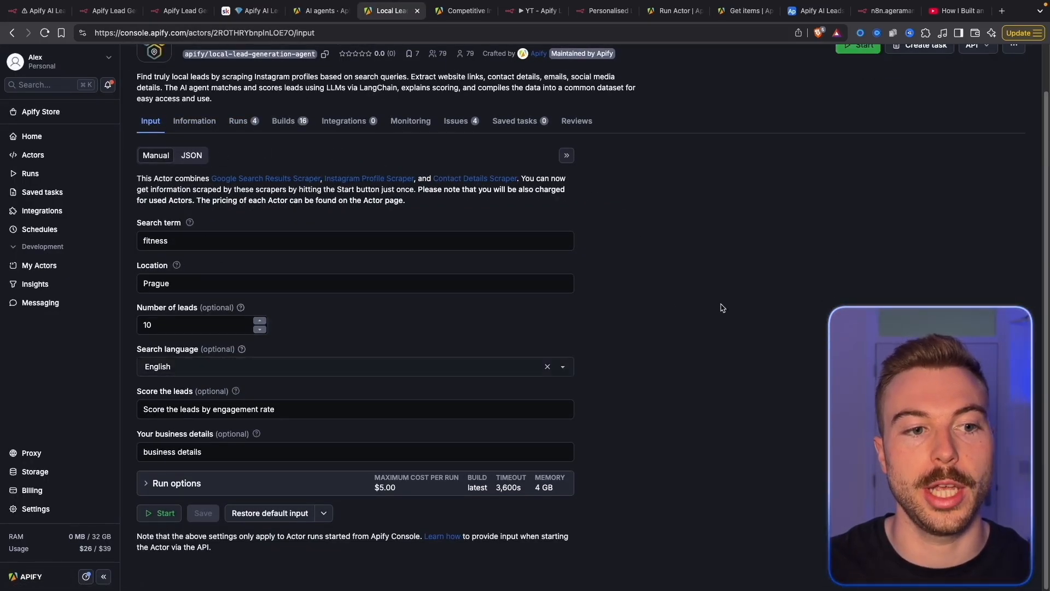
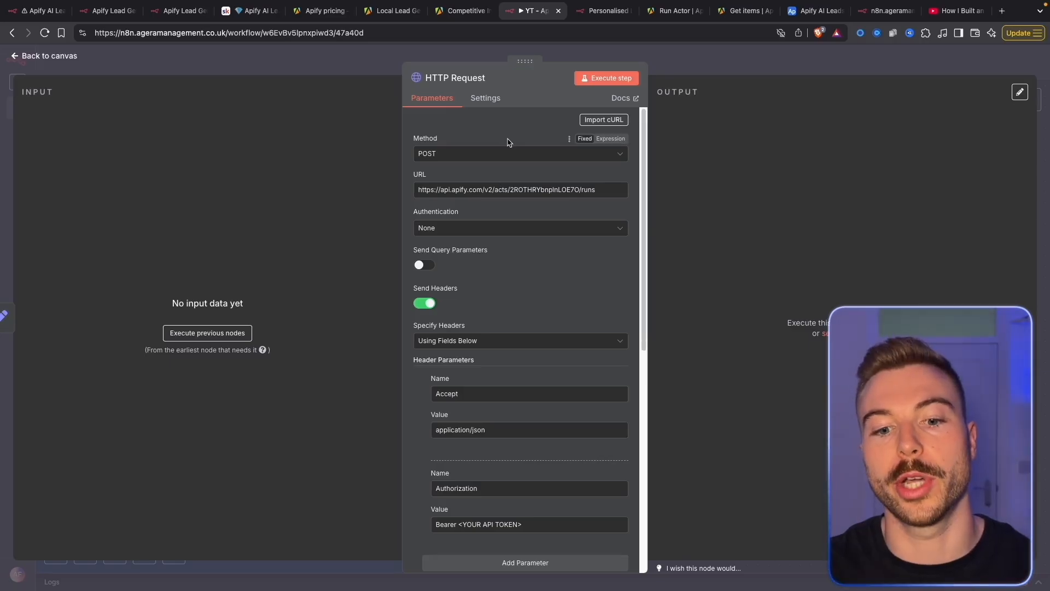
# Select the <YOUR API TOKEN> placeholder in the HTTP Request Authorization value and go to Apify pricing
pyautogui.scroll(-5, 507, 142)
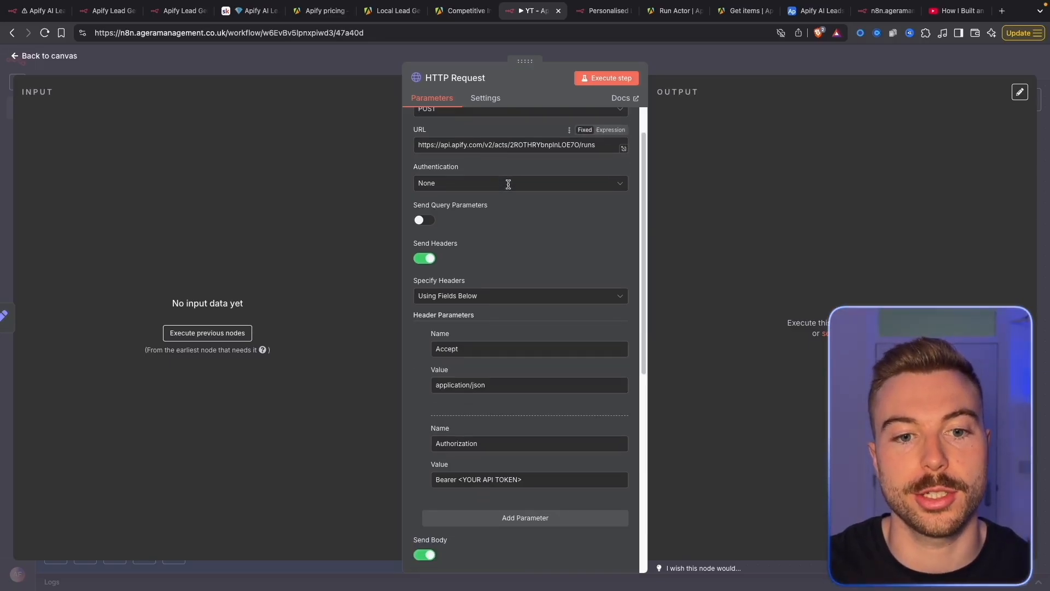
pyautogui.moveTo(507, 298); pyautogui.dragTo(465, 296)
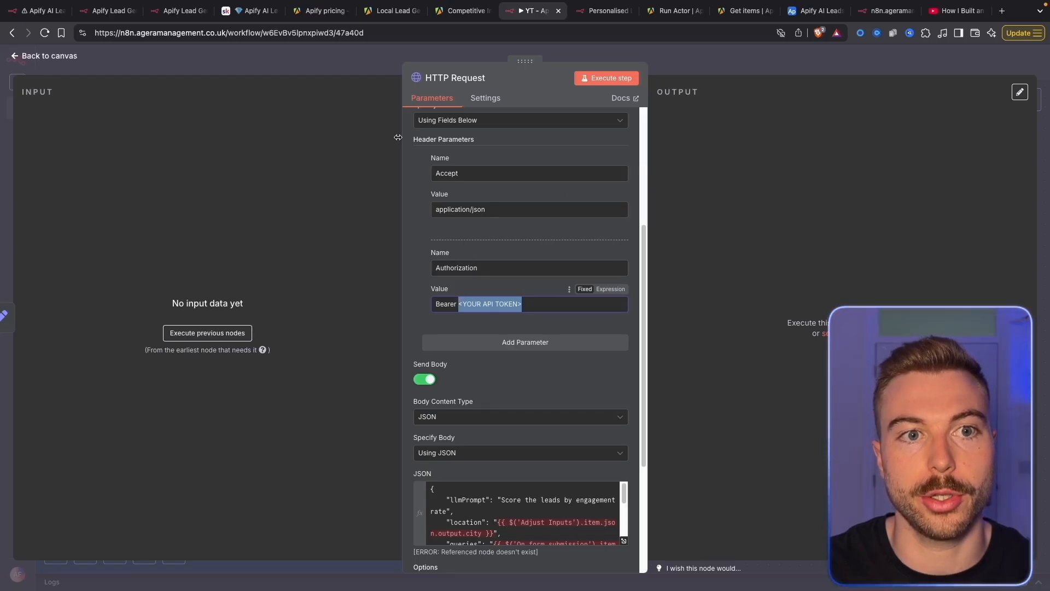
pyautogui.click(321, 11)
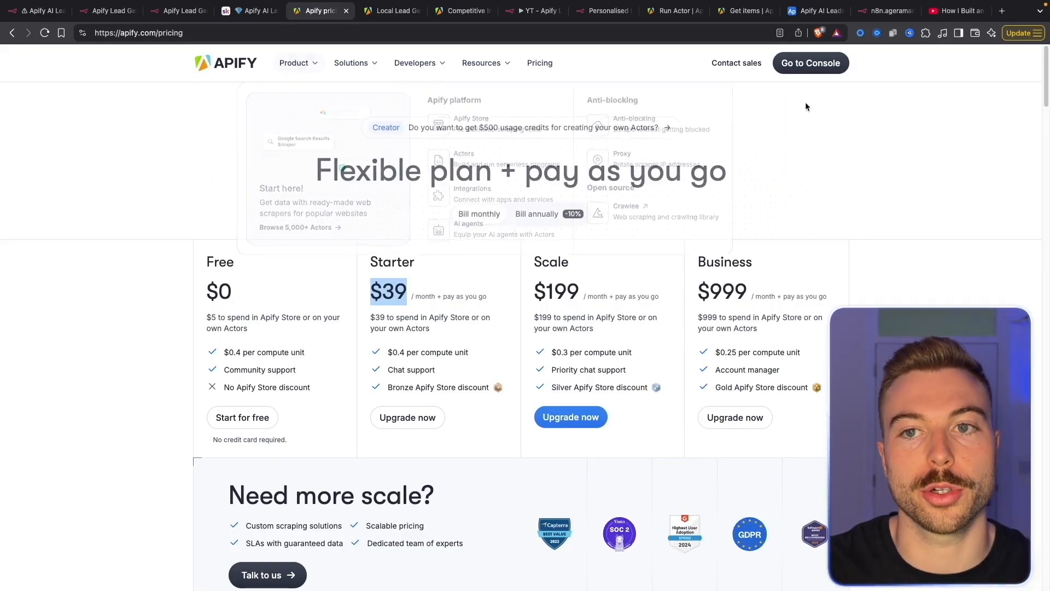
# Copy the API token from Apify Console's Settings > API & Integrations and return to n8n
pyautogui.click(819, 72)
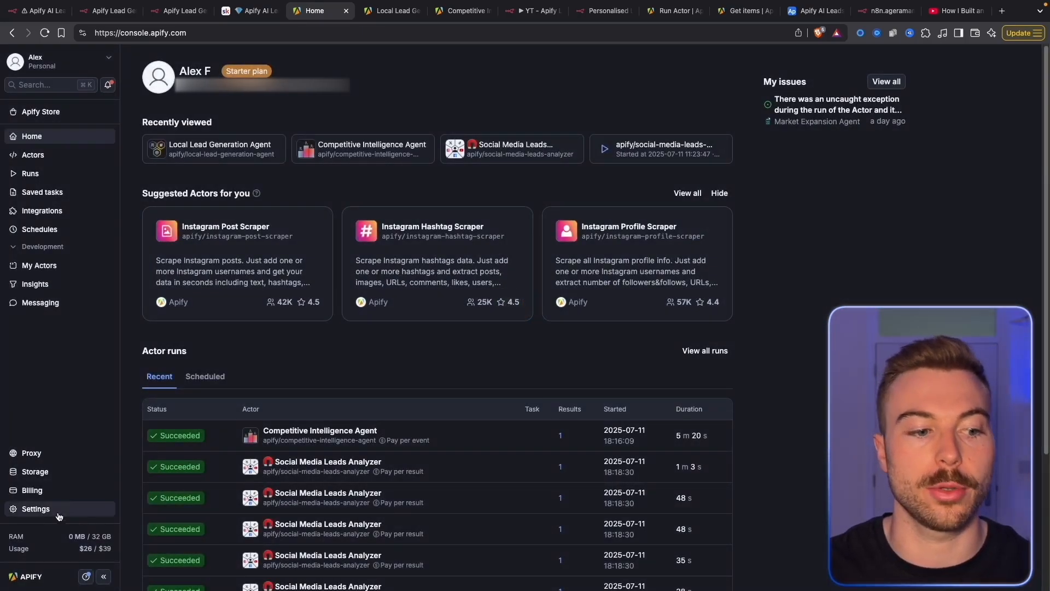
pyautogui.click(30, 508)
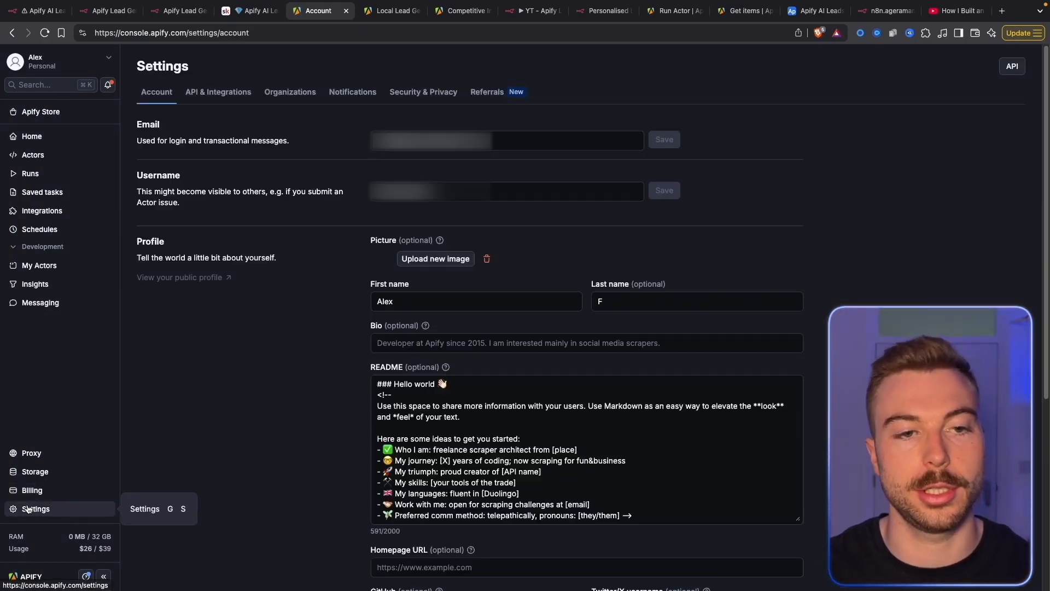
pyautogui.click(210, 99)
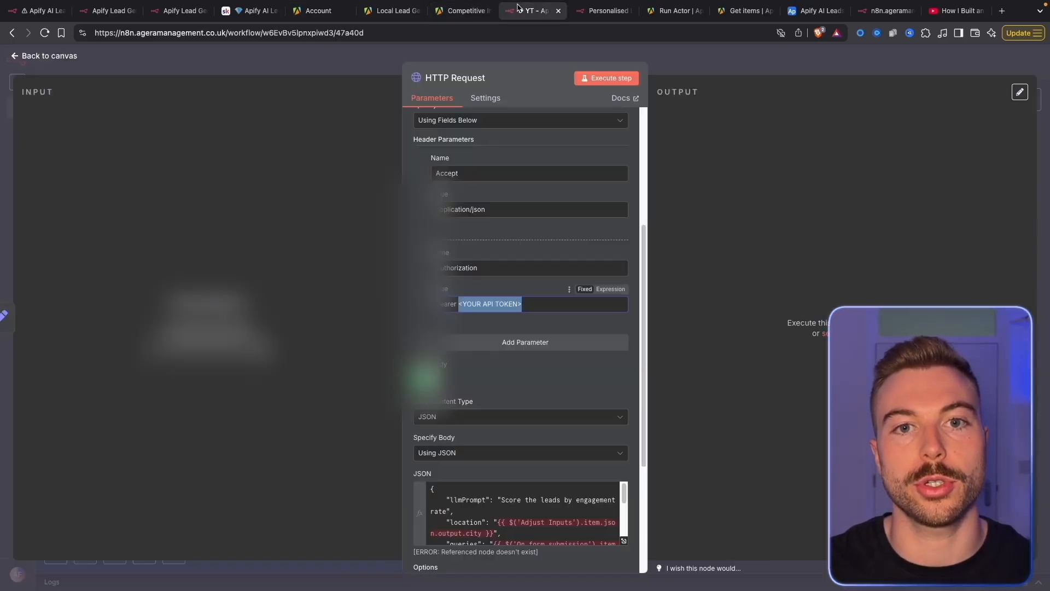
pyautogui.click(531, 10)
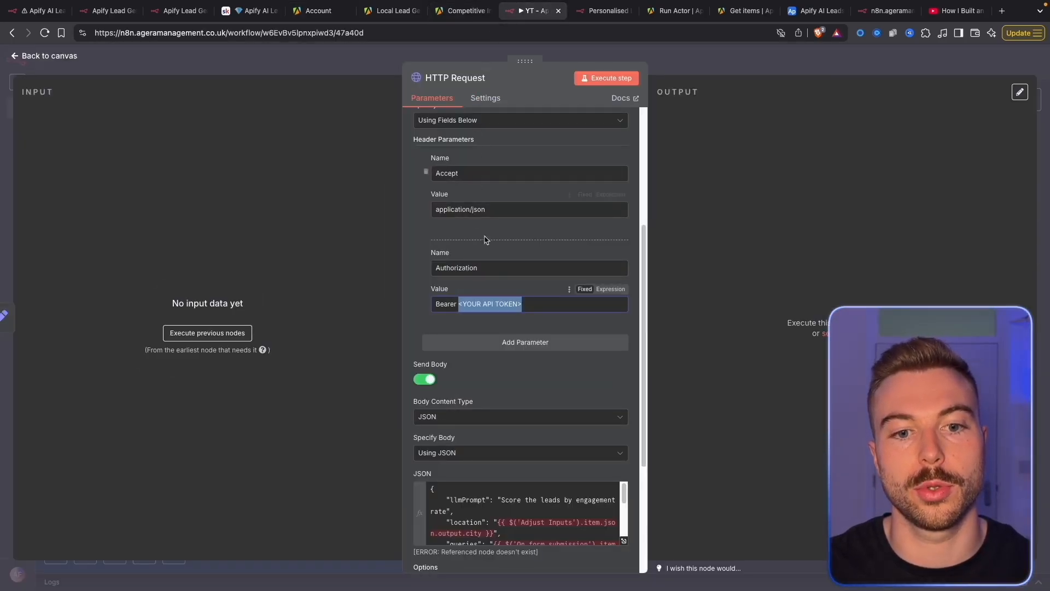
# Paste the Apify API token after 'Bearer' in the Authorization header, then view Run Actor docs
pyautogui.press('super+v')
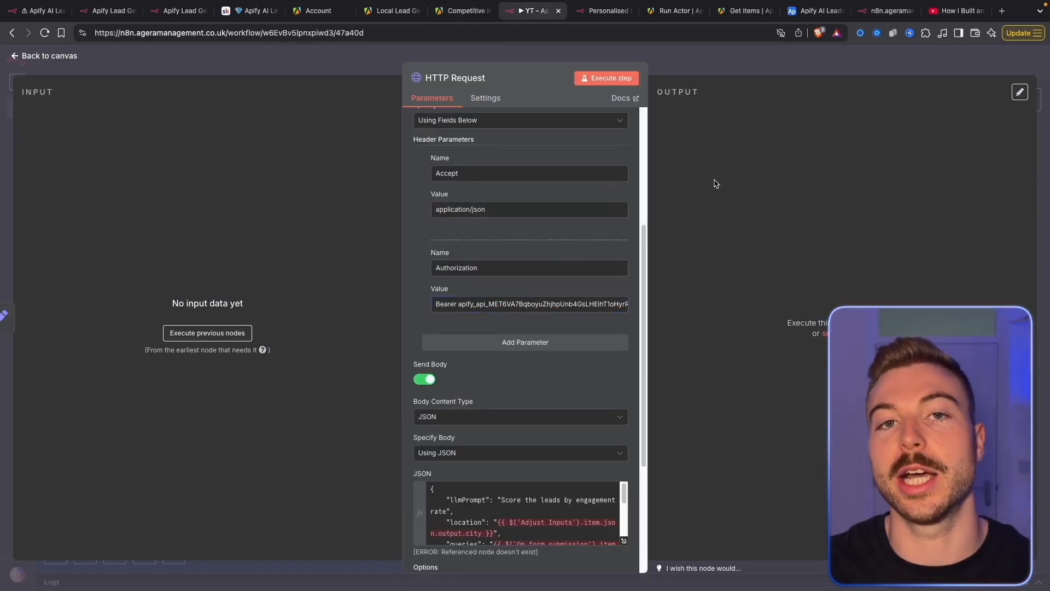
pyautogui.scroll(3, 519, 294)
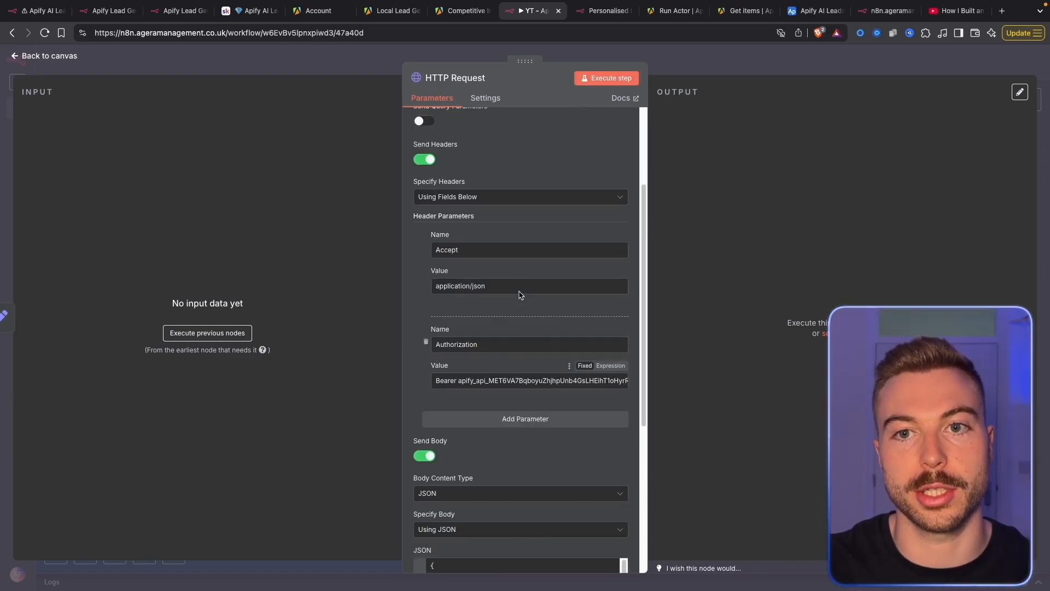
pyautogui.click(673, 11)
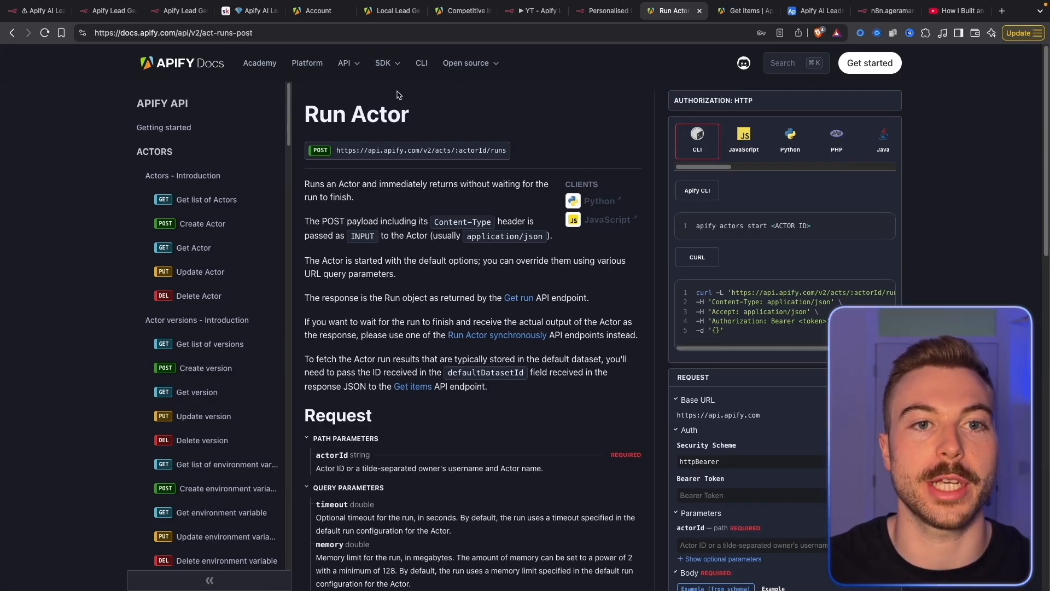
# Check the Local Lead Generation Agent's four successful runs in Apify Console, then return to n8n
pyautogui.click(392, 10)
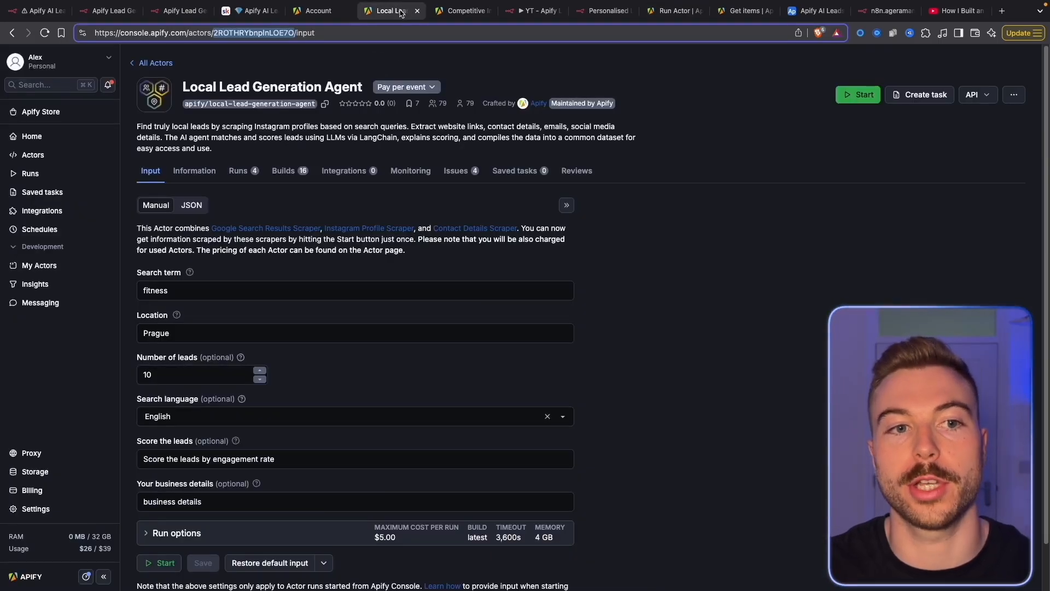
pyautogui.click(239, 170)
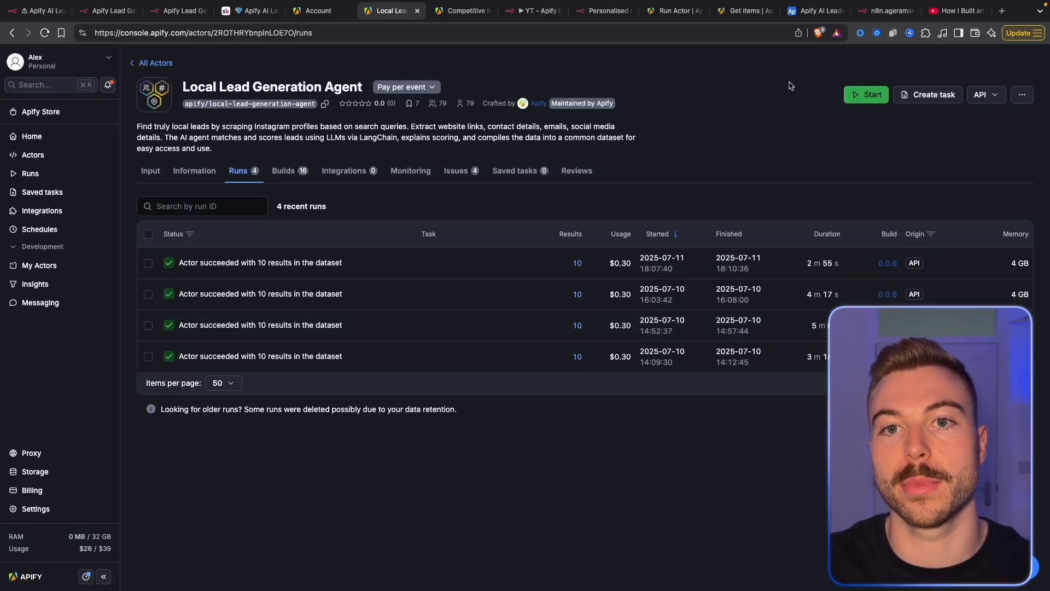
pyautogui.click(530, 13)
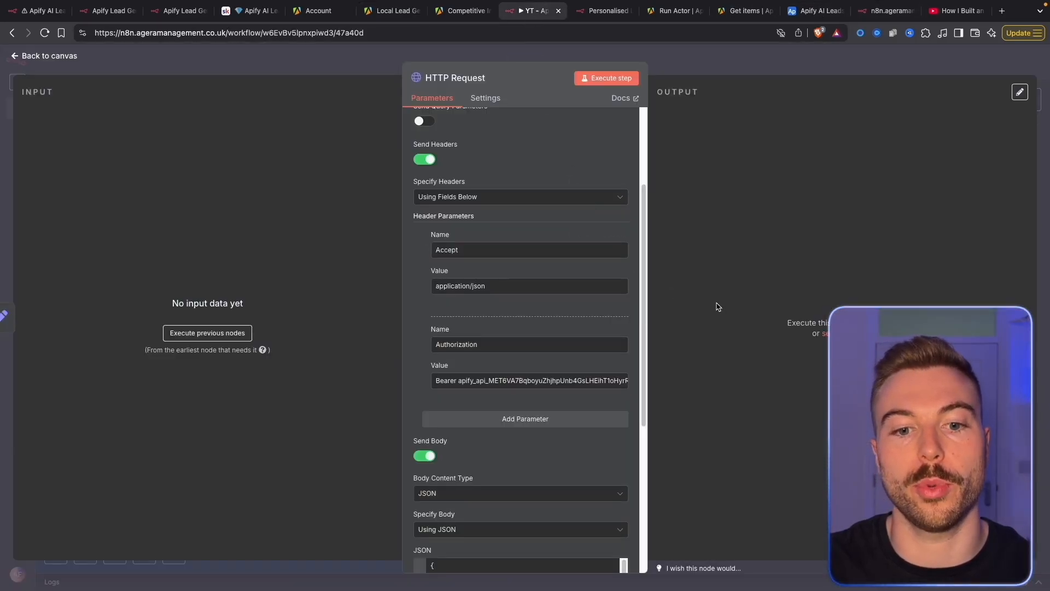
# Inspect the HTTP Request JSON body in the full expression editor, then close the node
pyautogui.scroll(-5, 592, 351)
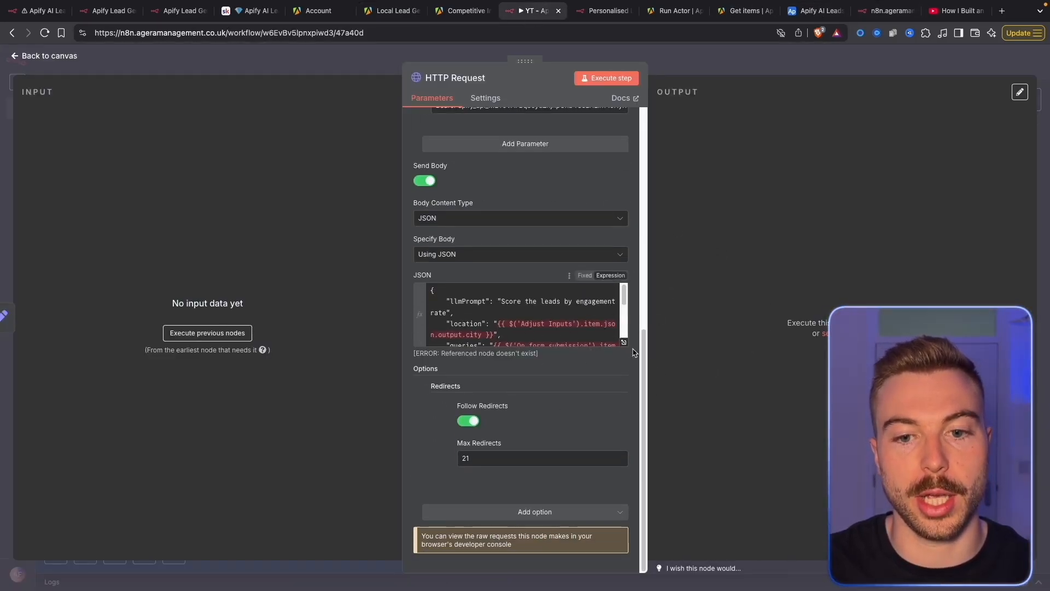
pyautogui.click(623, 342)
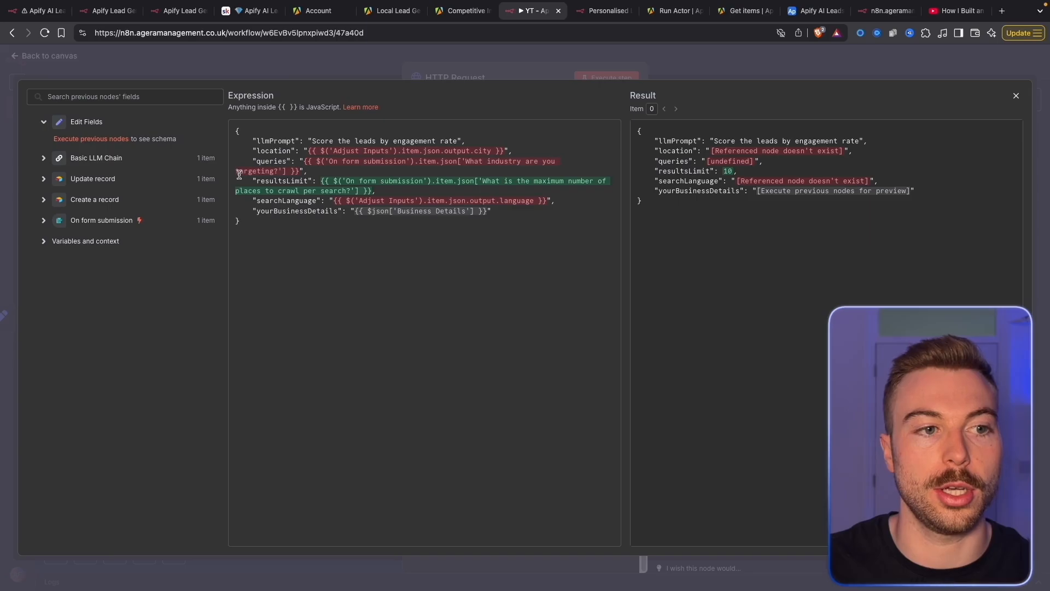
pyautogui.click(779, 66)
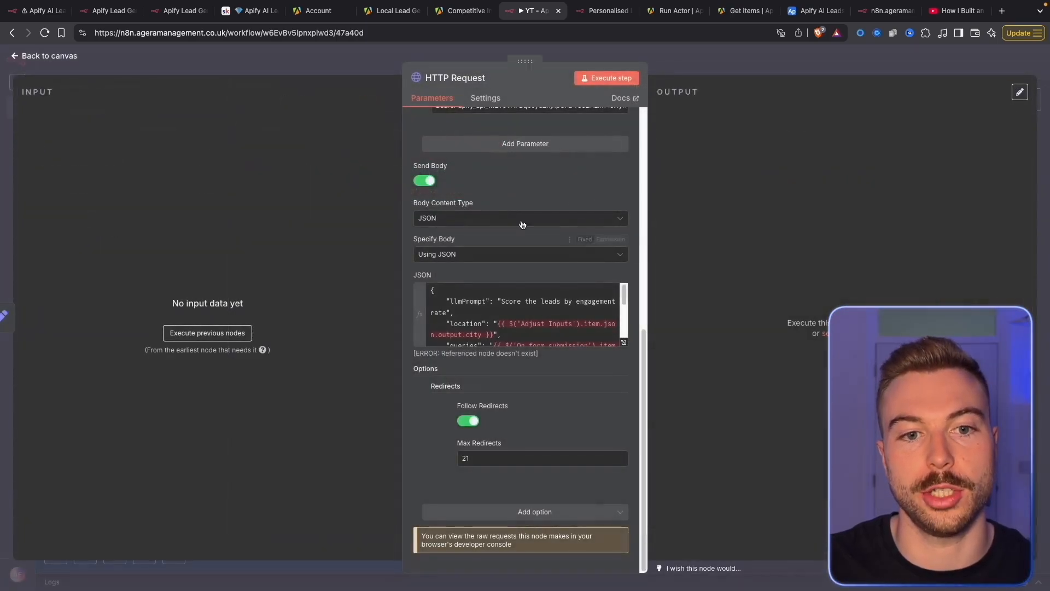
pyautogui.click(310, 72)
# Execute the workflow up to Edit Fields and reopen the HTTP Request node
pyautogui.hscroll(-10, 656, 180)
pyautogui.rightClick(398, 215)
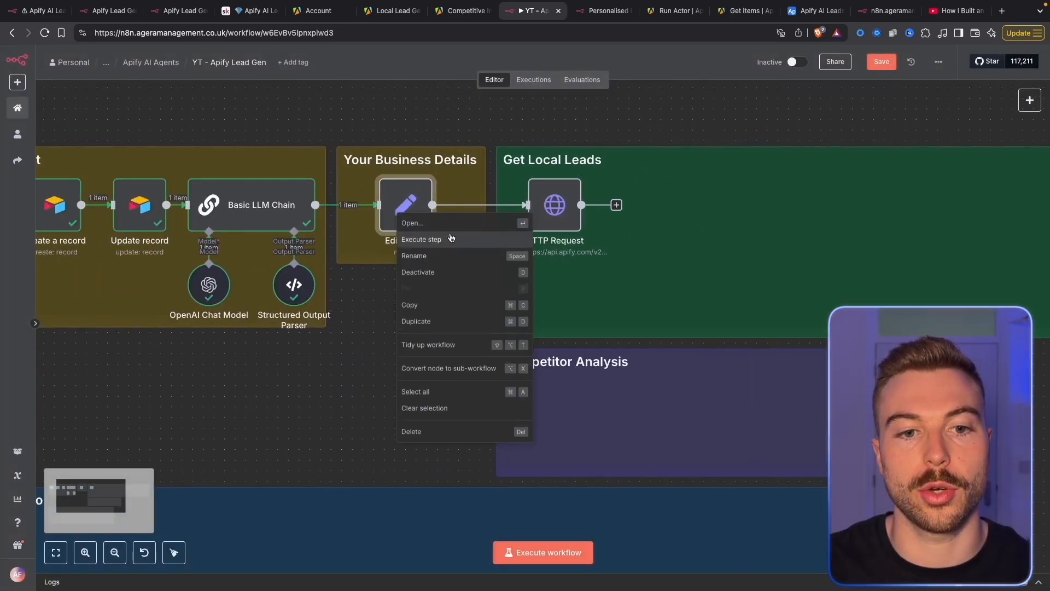
pyautogui.click(447, 240)
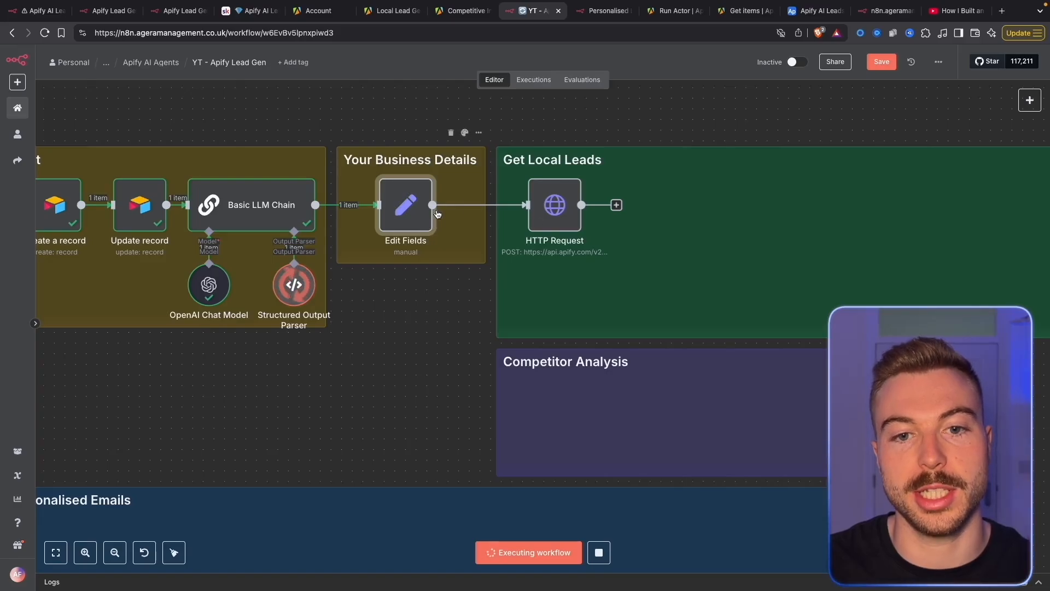
pyautogui.doubleClick(554, 205)
pyautogui.doubleClick(526, 184)
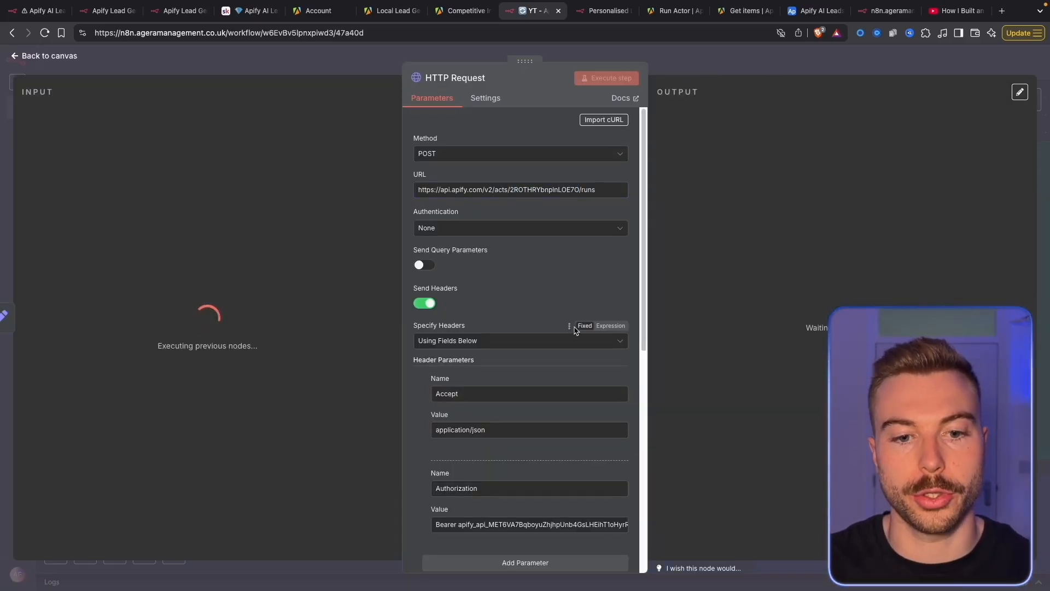
pyautogui.scroll(-6, 526, 383)
pyautogui.scroll(5, 587, 437)
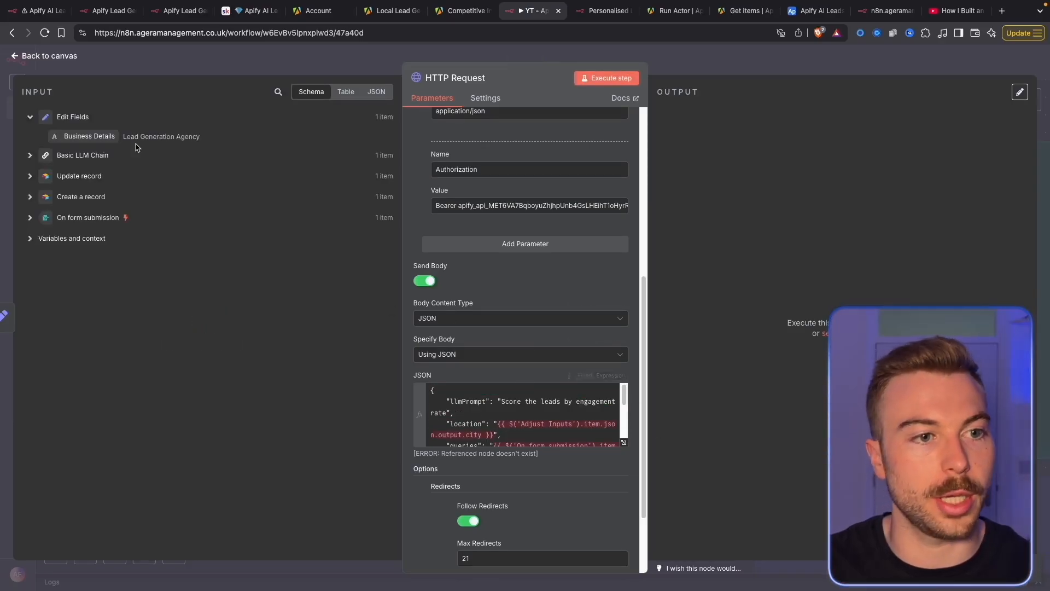
# Map Basic LLM Chain's city into location and the form's Industry into queries in the JSON body
pyautogui.click(623, 442)
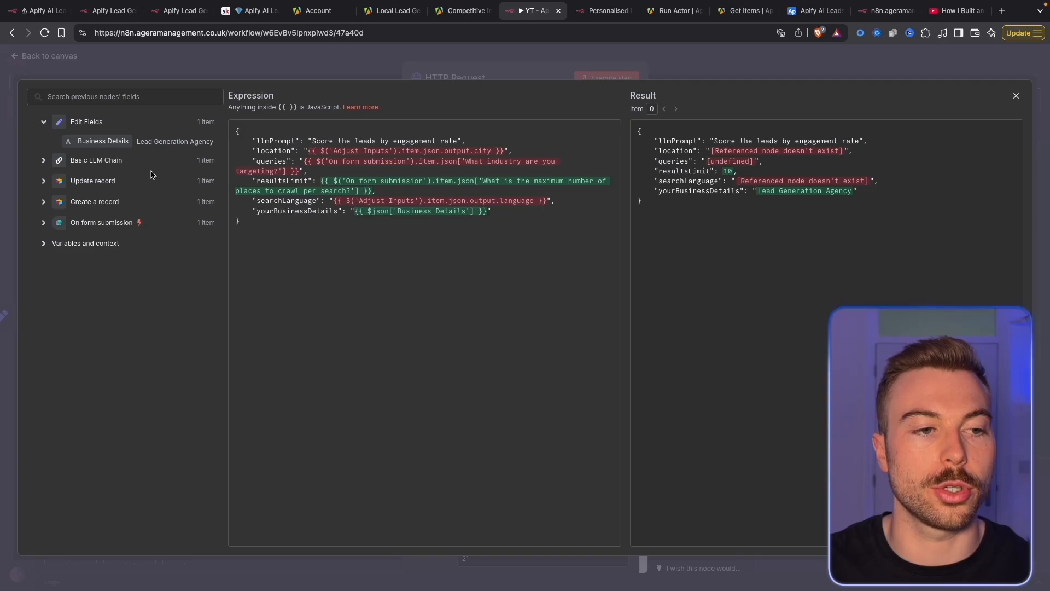
pyautogui.click(181, 160)
pyautogui.moveTo(306, 150); pyautogui.dragTo(505, 149)
pyautogui.press('BackSpace')
pyautogui.moveTo(97, 179); pyautogui.dragTo(296, 169)
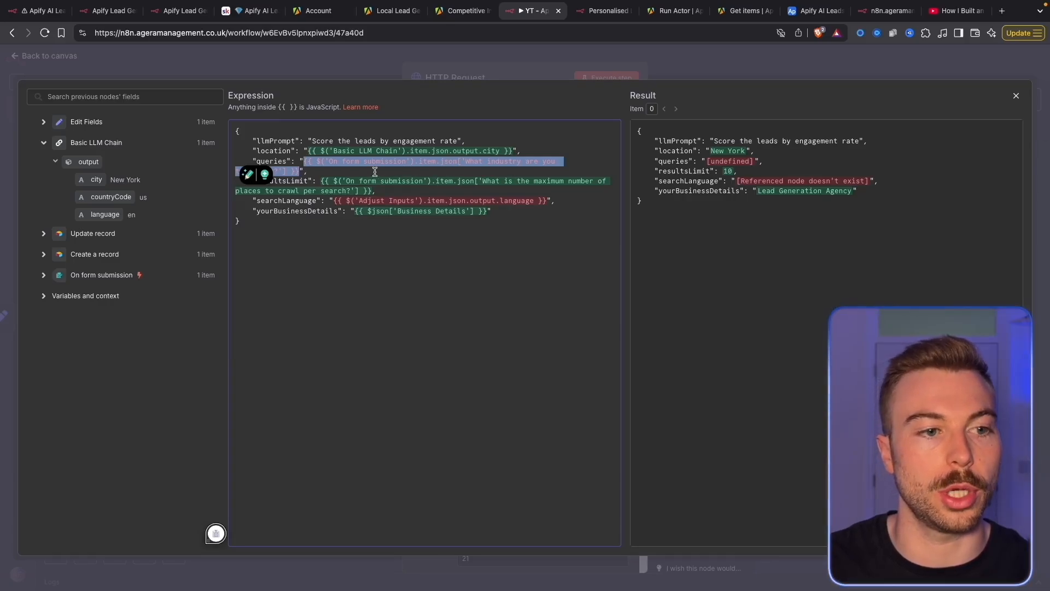
pyautogui.click(136, 278)
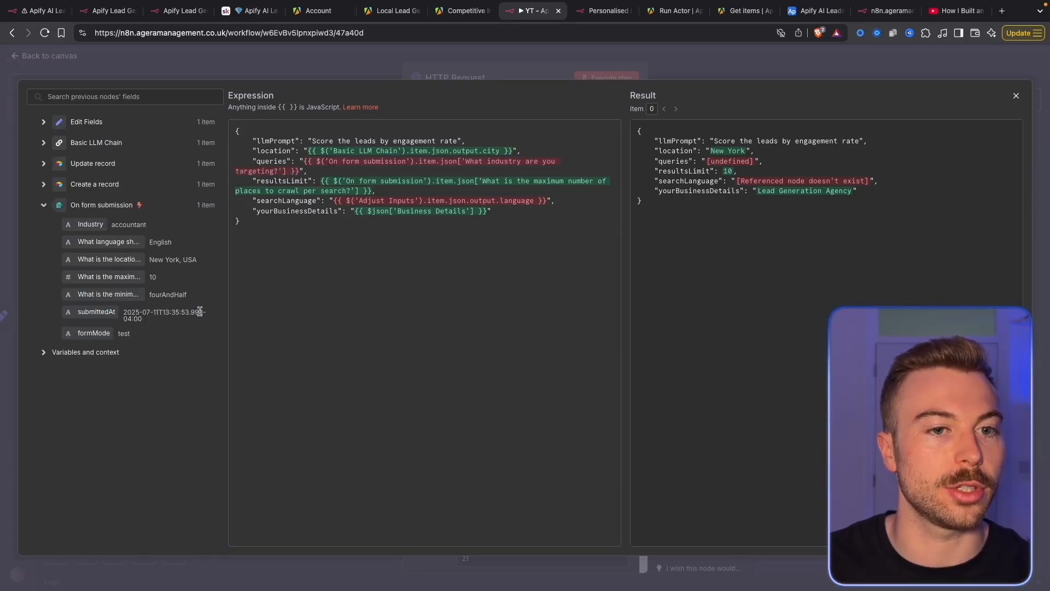
pyautogui.moveTo(79, 227); pyautogui.dragTo(547, 192)
pyautogui.press('BackSpace')
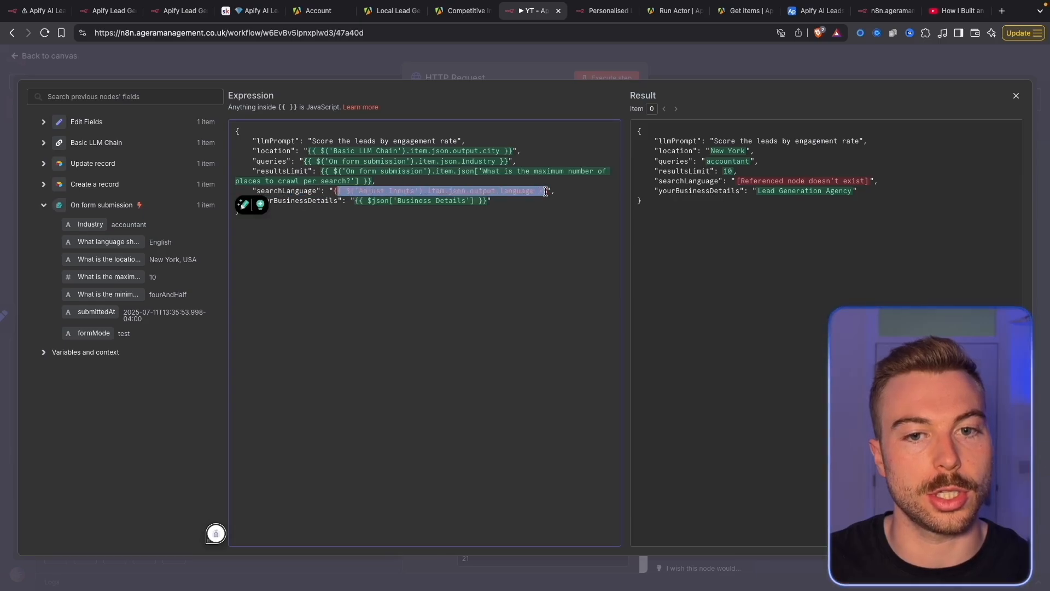
# Map Basic LLM Chain's language into searchLanguage and execute the HTTP Request step
pyautogui.press('BackSpace')
pyautogui.click(89, 146)
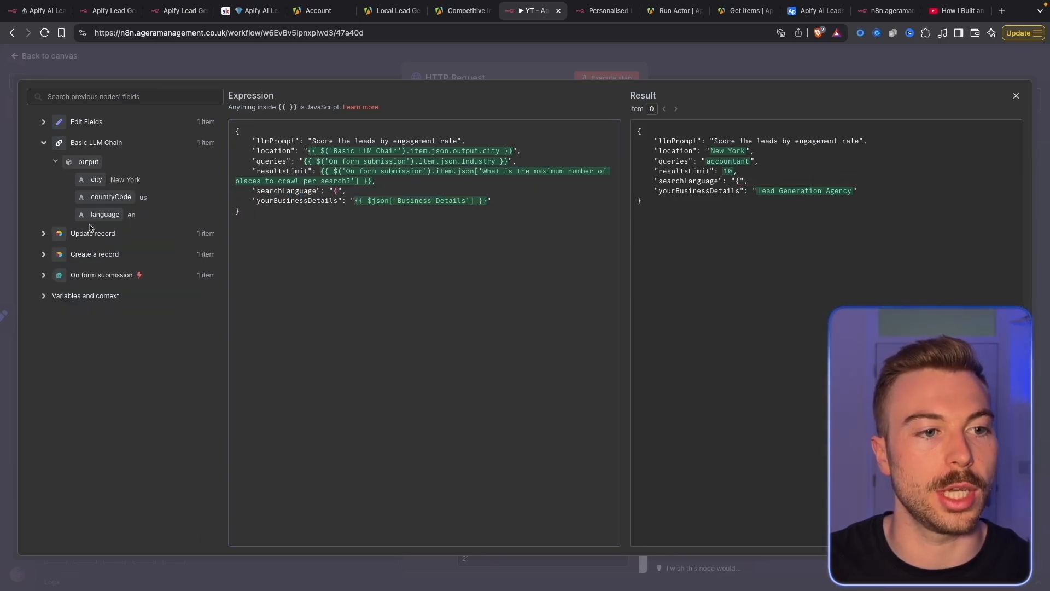
pyautogui.moveTo(105, 215); pyautogui.dragTo(335, 191)
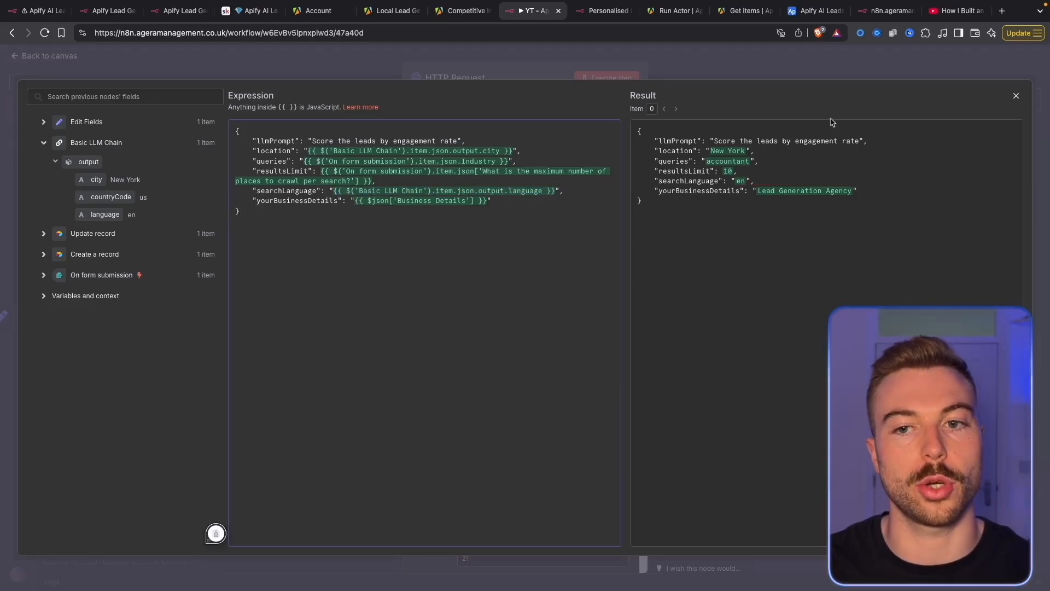
pyautogui.click(709, 73)
pyautogui.click(630, 79)
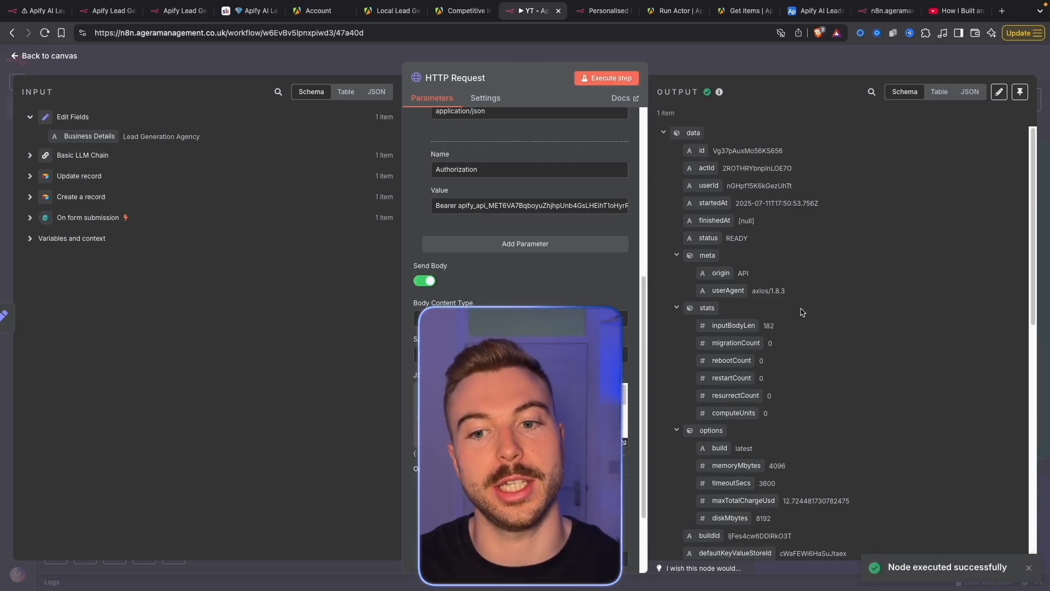
# Check the output's defaultDatasetId, then return to the canvas centred on Get Local Leads
pyautogui.scroll(-8, 787, 279)
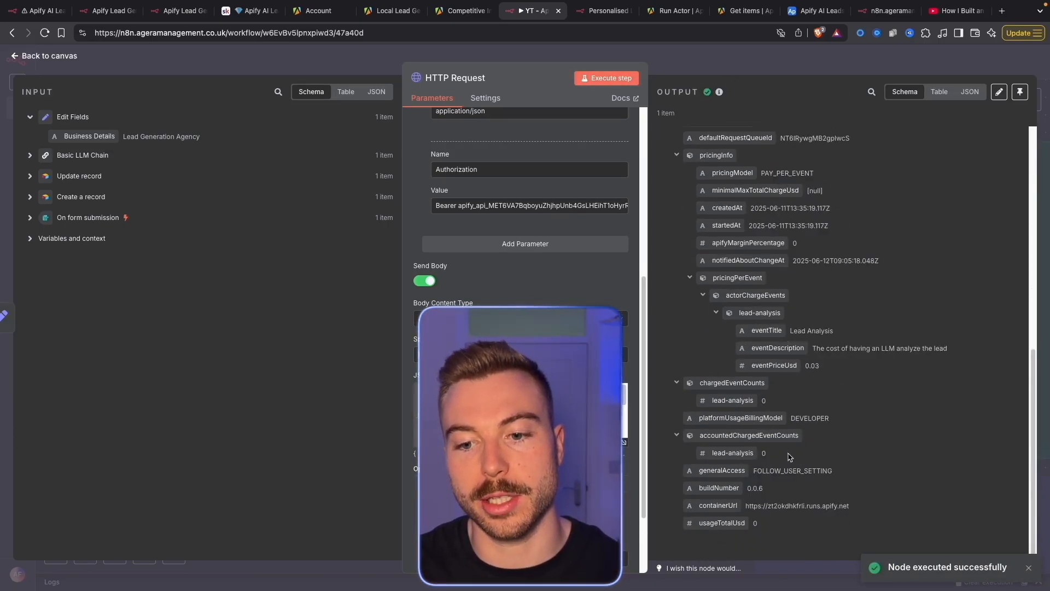
pyautogui.scroll(3, 707, 300)
pyautogui.moveTo(700, 303); pyautogui.dragTo(781, 303)
pyautogui.click(781, 303)
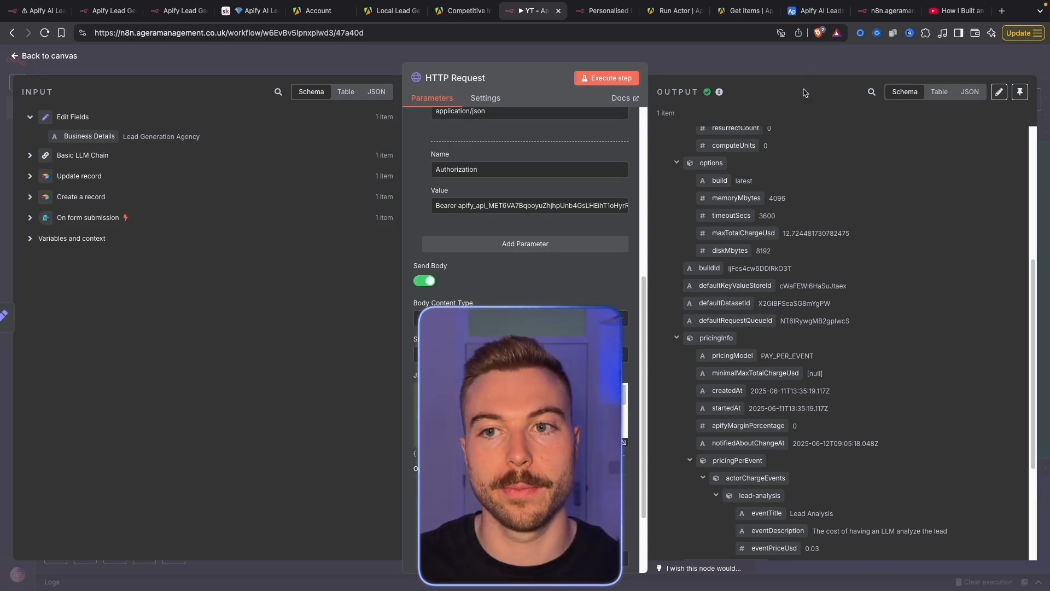
pyautogui.click(858, 67)
pyautogui.moveTo(976, 405); pyautogui.dragTo(321, 368)
# Add a 5-second Wait node after the HTTP Request node
pyautogui.click(328, 210)
pyautogui.write('wait')
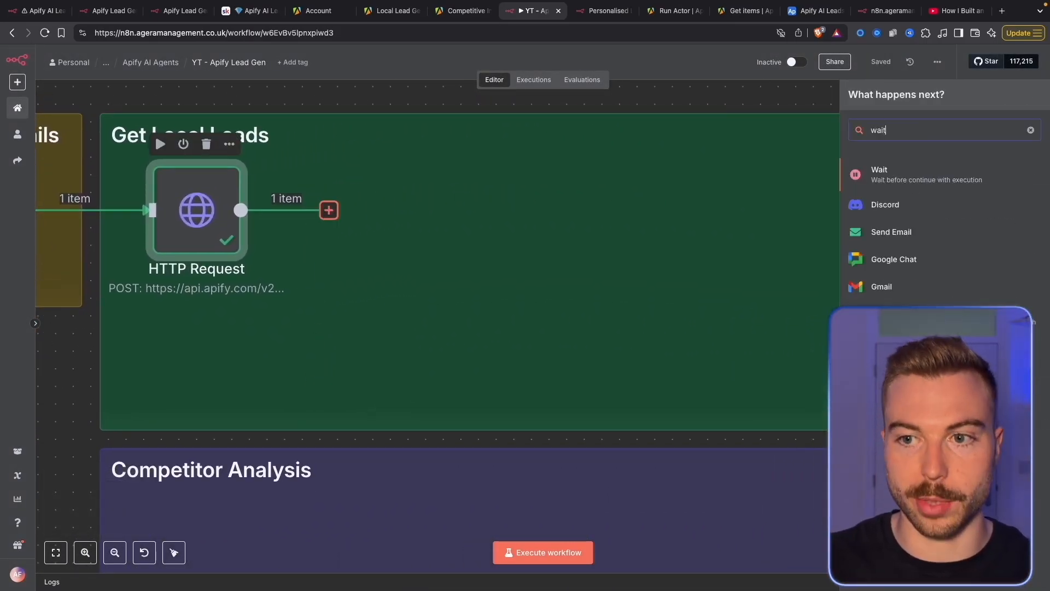
pyautogui.press('Return')
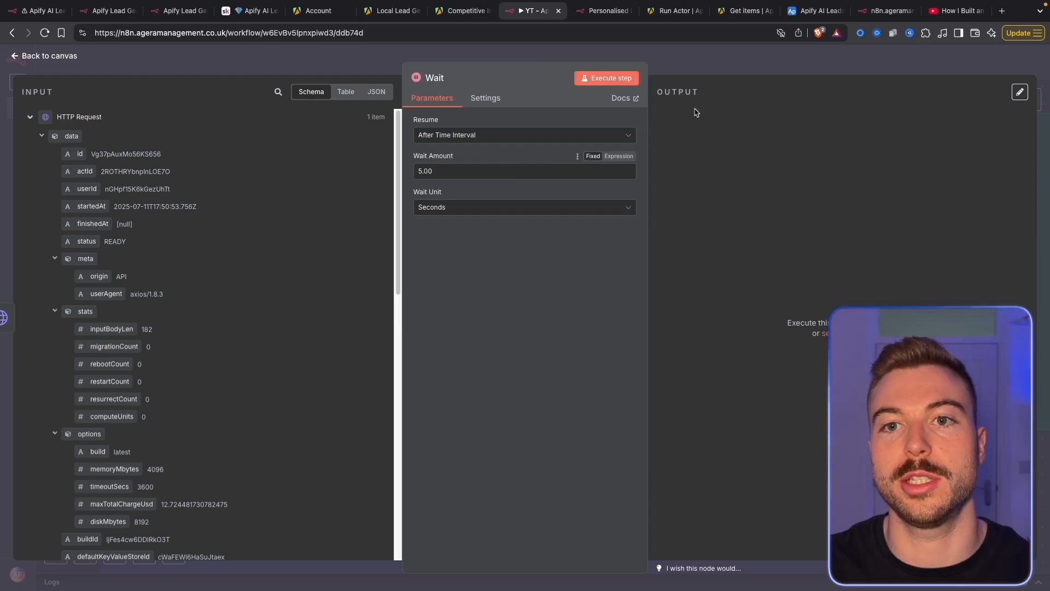
pyautogui.click(392, 10)
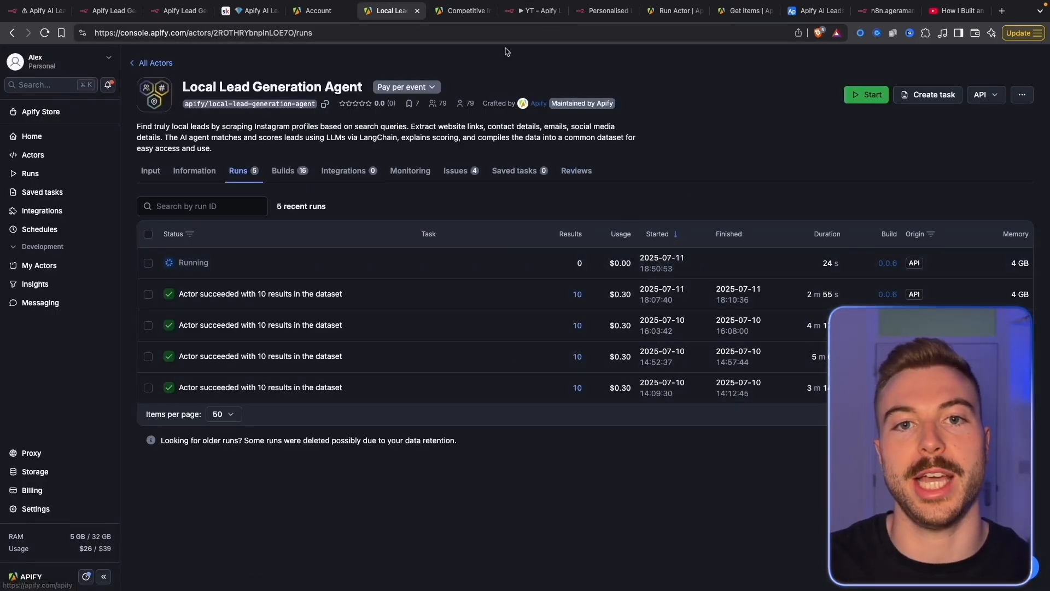
pyautogui.click(529, 10)
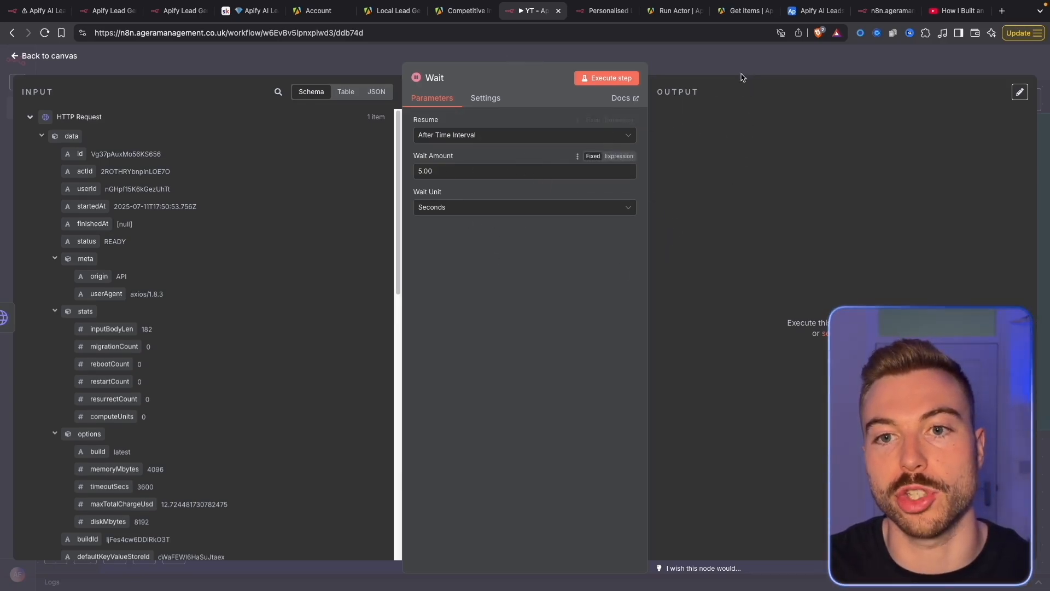
pyautogui.press('Escape')
# Add a new HTTP Request1 node after Wait and bring up the course's curl commands
pyautogui.click(492, 209)
pyautogui.write('h')
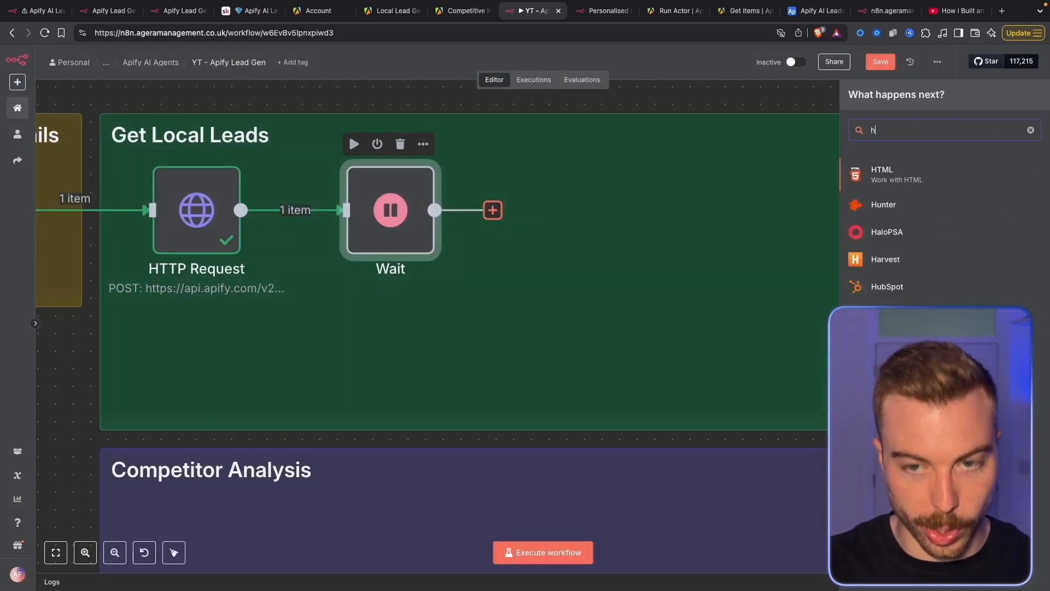
pyautogui.write('ttp')
pyautogui.click(922, 181)
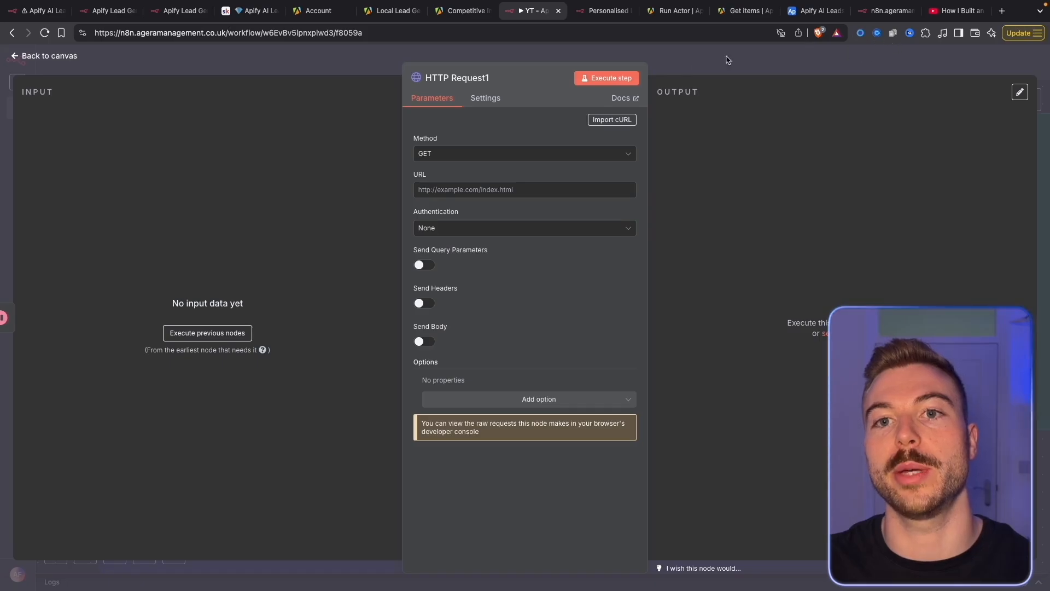
pyautogui.click(249, 10)
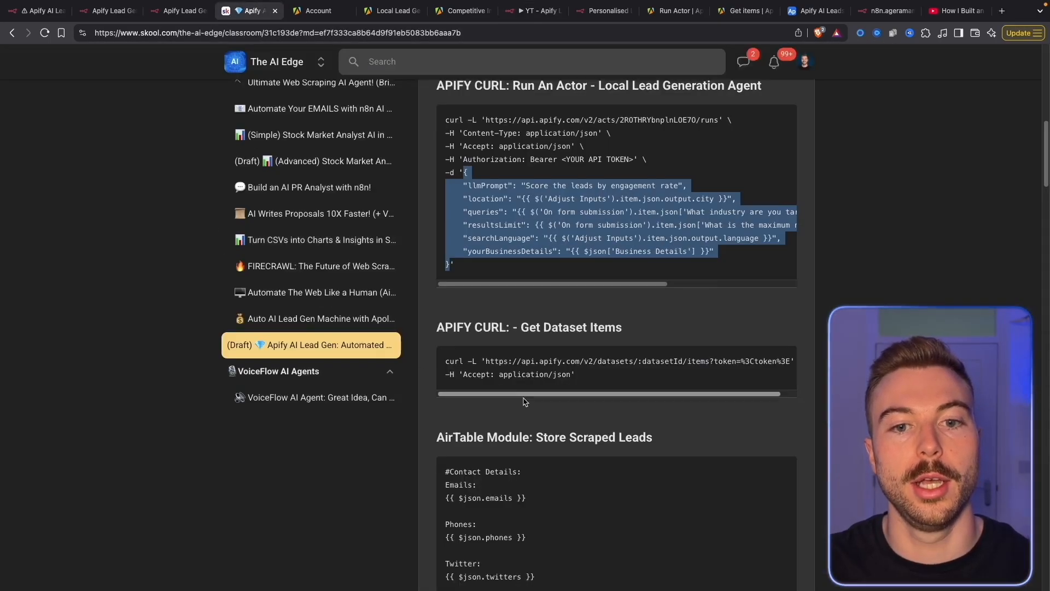
# Import the Get Dataset Items curl command into HTTP Request1
pyautogui.scroll(-3, 550, 414)
pyautogui.moveTo(578, 262); pyautogui.dragTo(437, 252)
pyautogui.press('super+c')
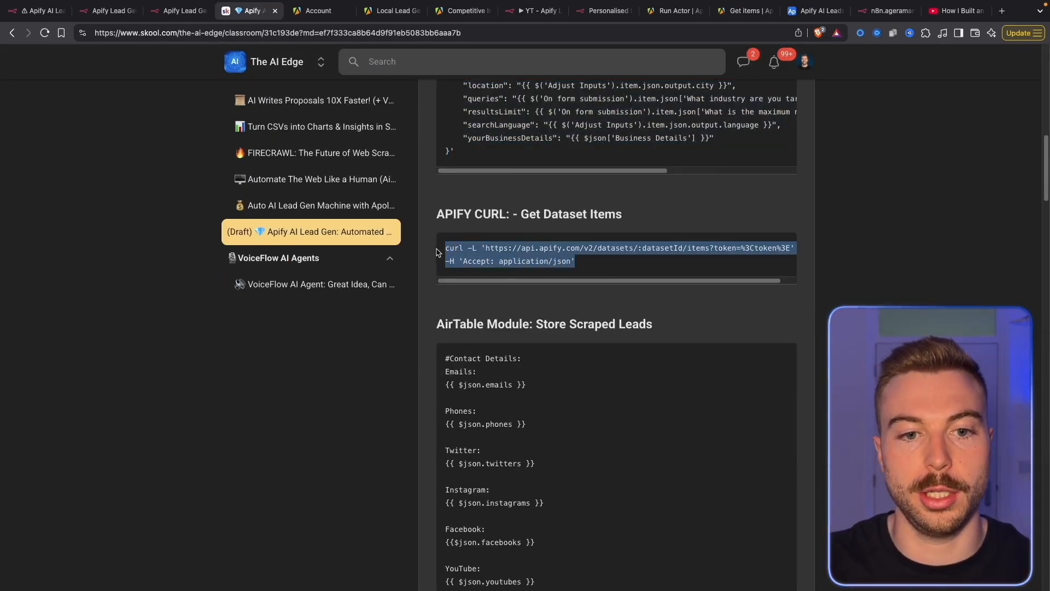
pyautogui.click(530, 10)
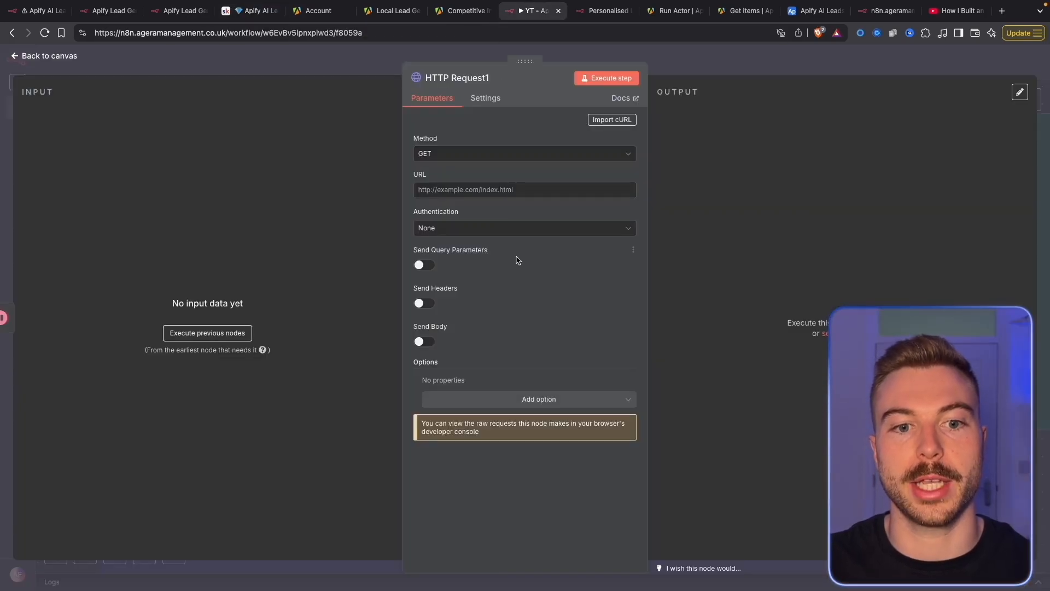
pyautogui.click(616, 121)
pyautogui.press('super+v')
pyautogui.click(677, 365)
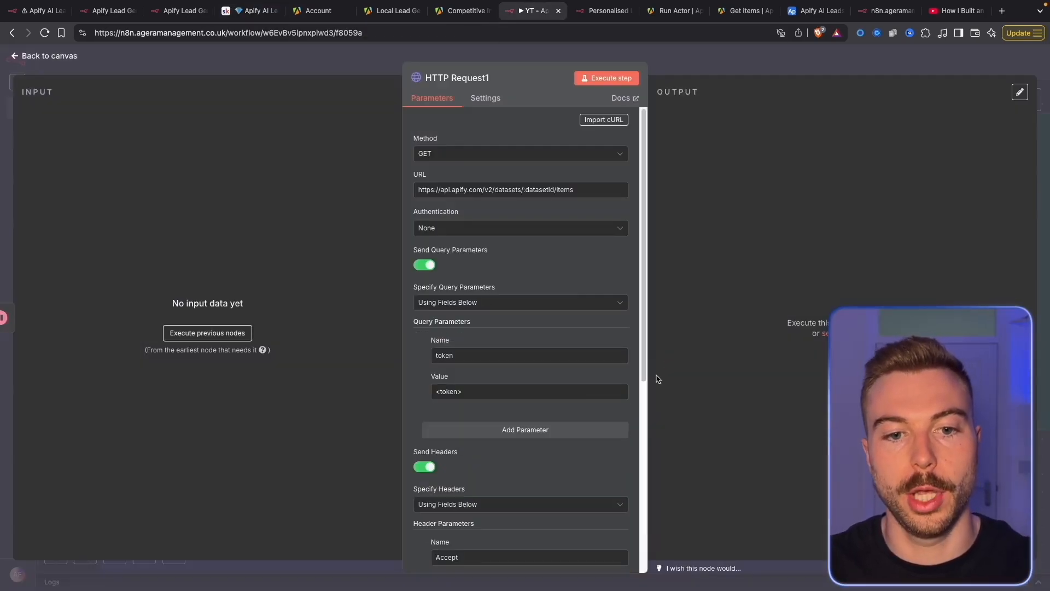
pyautogui.click(692, 63)
# Execute the Wait step and select the original HTTP Request's Authorization token value
pyautogui.rightClick(408, 220)
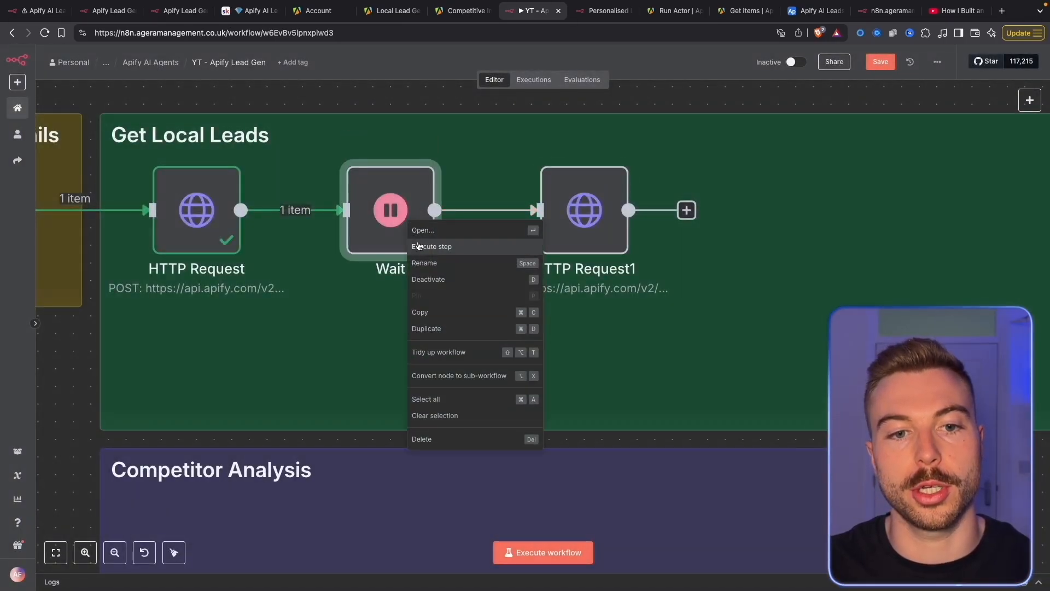
pyautogui.click(418, 246)
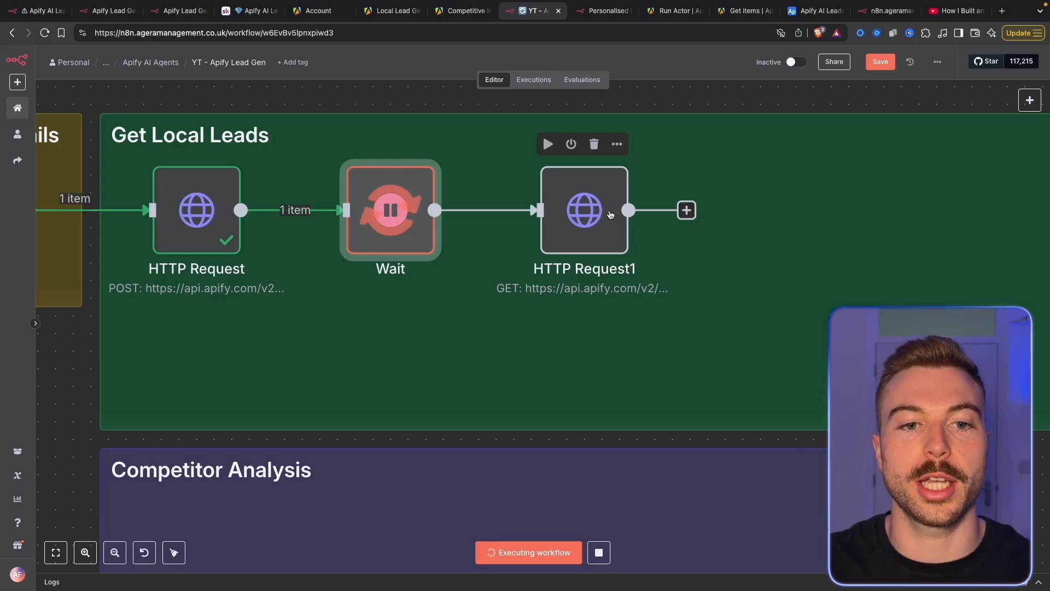
pyautogui.doubleClick(197, 213)
pyautogui.scroll(-5, 477, 334)
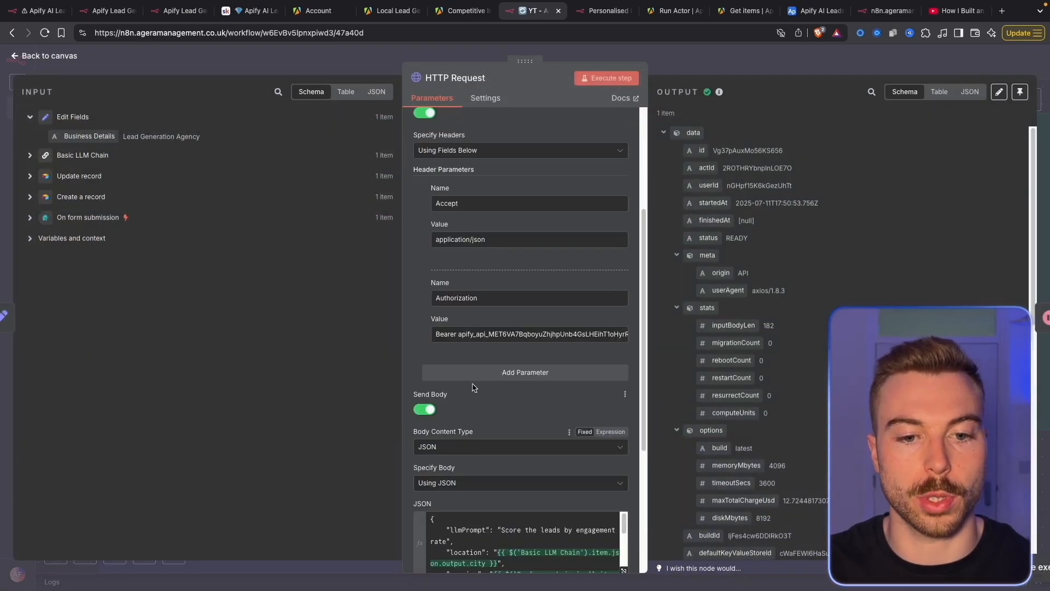
pyautogui.tripleClick(477, 336)
pyautogui.click(703, 64)
pyautogui.doubleClick(588, 229)
# Paste the Bearer token as HTTP Request1's query value and copy the Authorization header name
pyautogui.press('super+v')
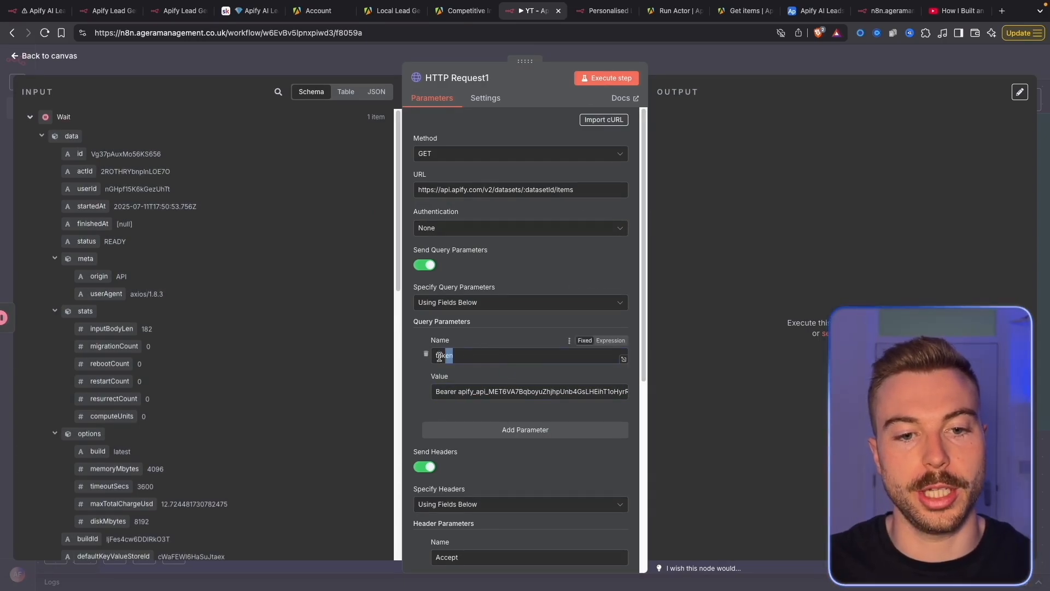
pyautogui.click(709, 65)
pyautogui.click(189, 198)
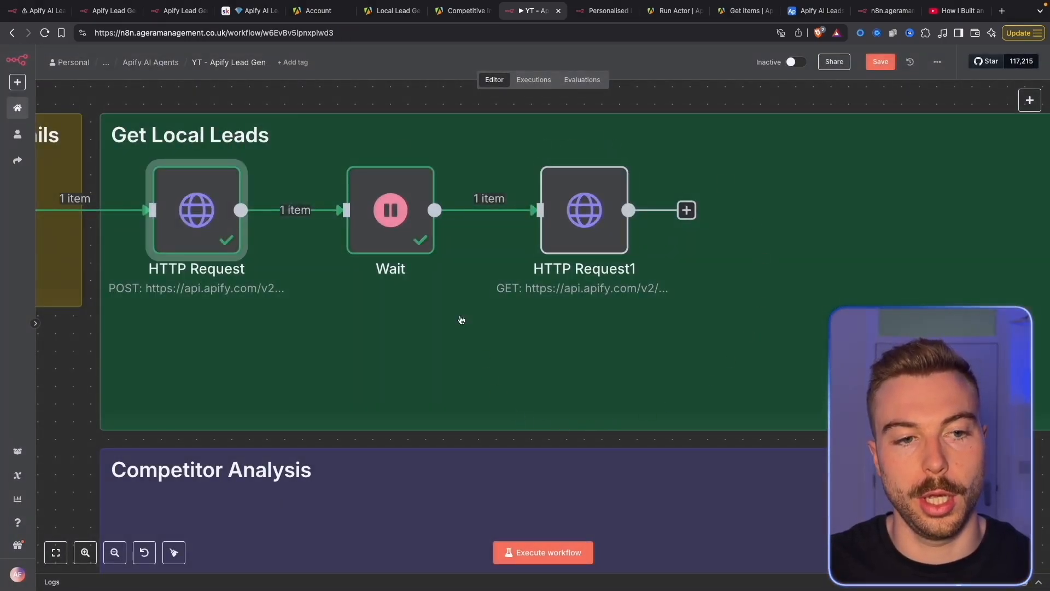
pyautogui.doubleClick(184, 224)
pyautogui.doubleClick(465, 395)
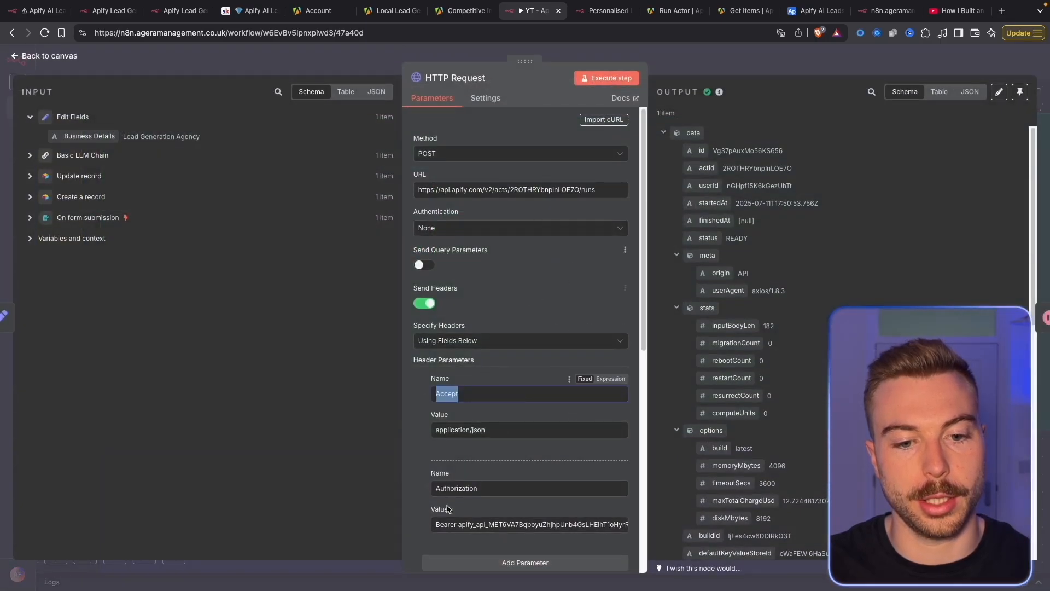
pyautogui.doubleClick(458, 490)
pyautogui.click(716, 66)
# Switch HTTP Request1's .../v2/datasets/:datasetId/items URL to an expression in the full editor
pyautogui.click(584, 197)
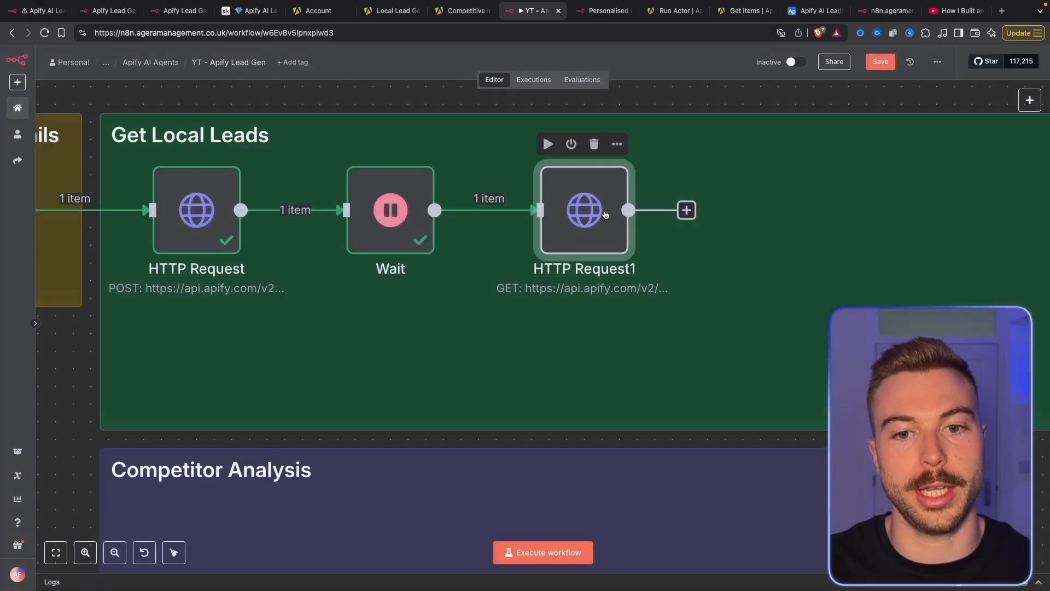
pyautogui.doubleClick(583, 193)
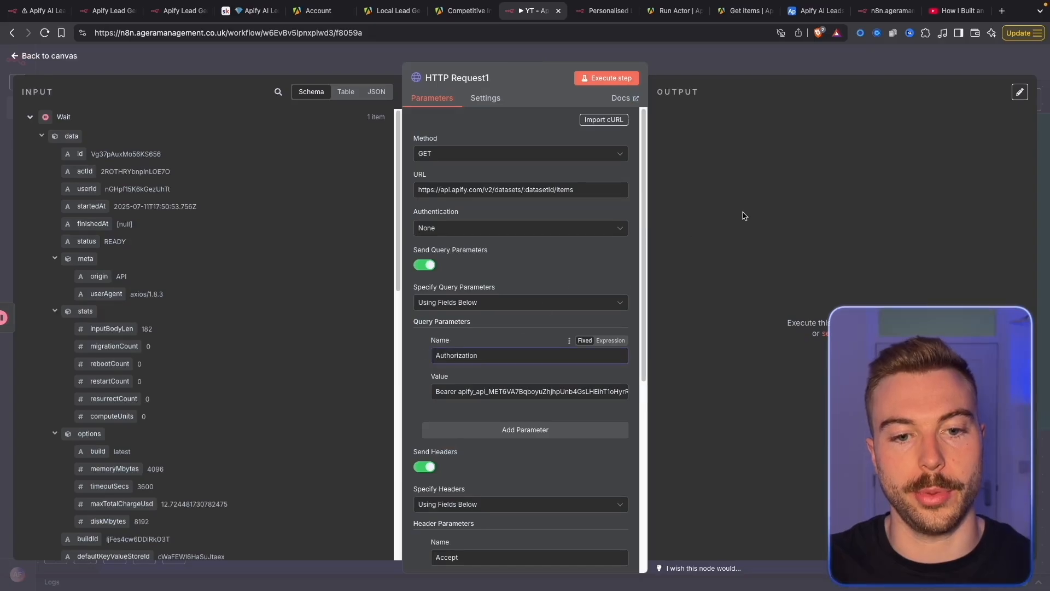
pyautogui.moveTo(464, 157); pyautogui.dragTo(627, 270)
pyautogui.click(552, 193)
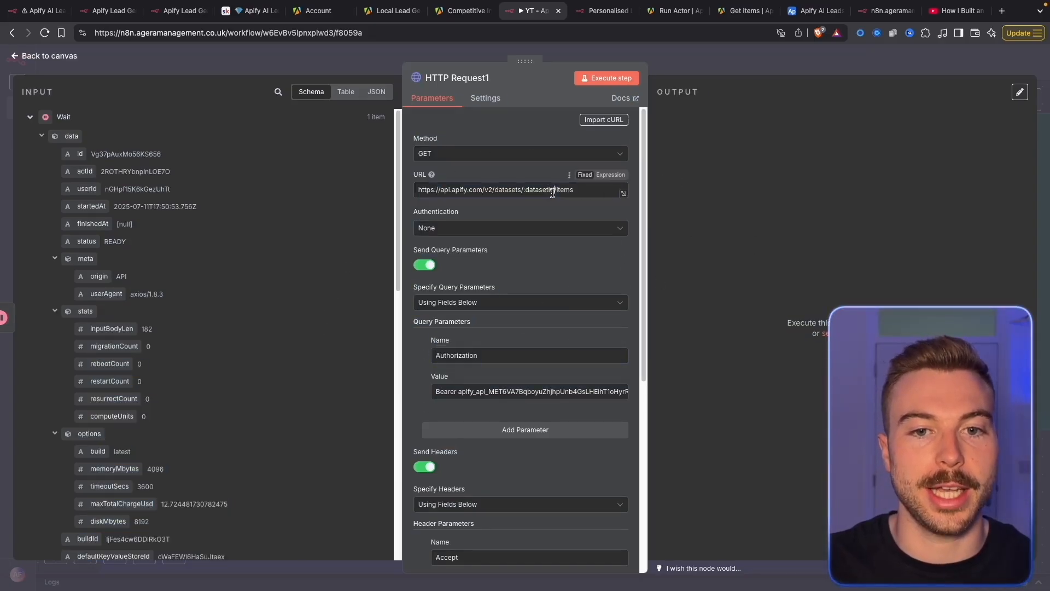
pyautogui.click(597, 176)
pyautogui.click(623, 192)
pyautogui.moveTo(220, 201); pyautogui.dragTo(391, 201)
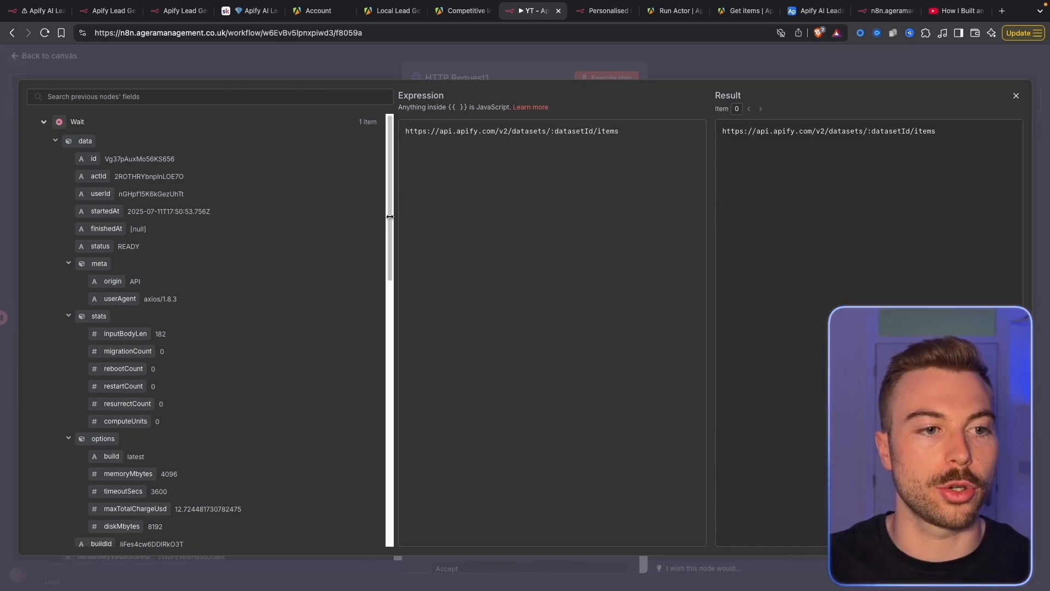
# Replace ':datasetId' in HTTP Request1's URL with the Wait output's defaultDatasetId
pyautogui.click(55, 141)
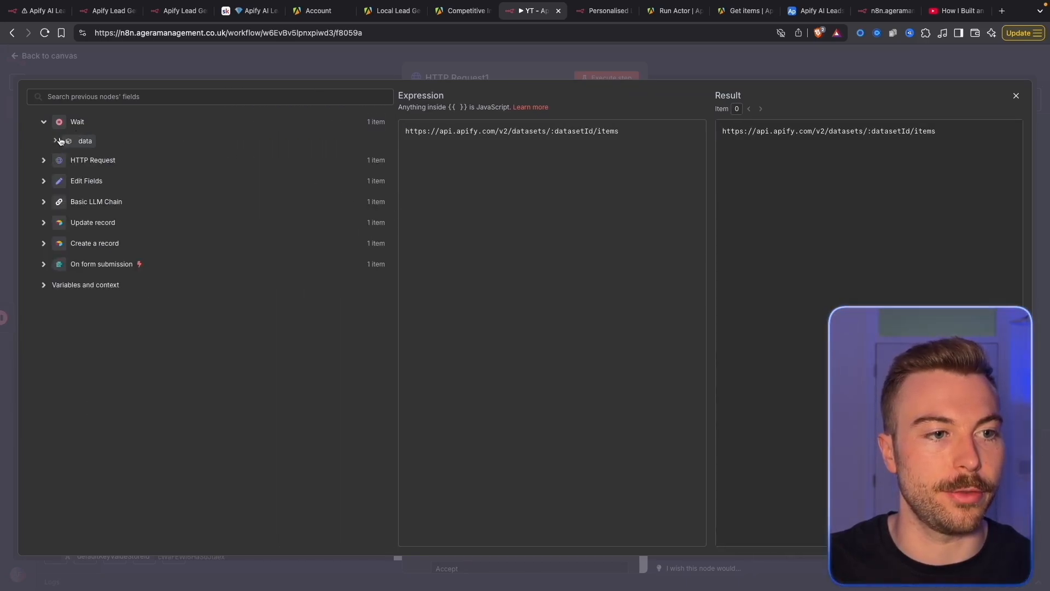
pyautogui.click(55, 142)
pyautogui.scroll(-7, 114, 200)
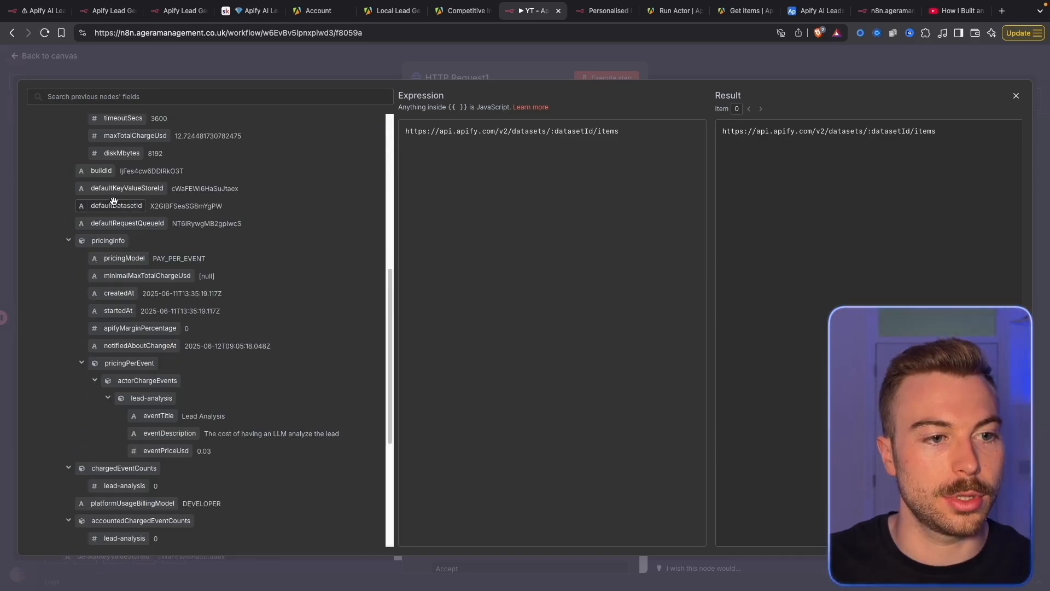
pyautogui.moveTo(111, 205); pyautogui.dragTo(593, 131)
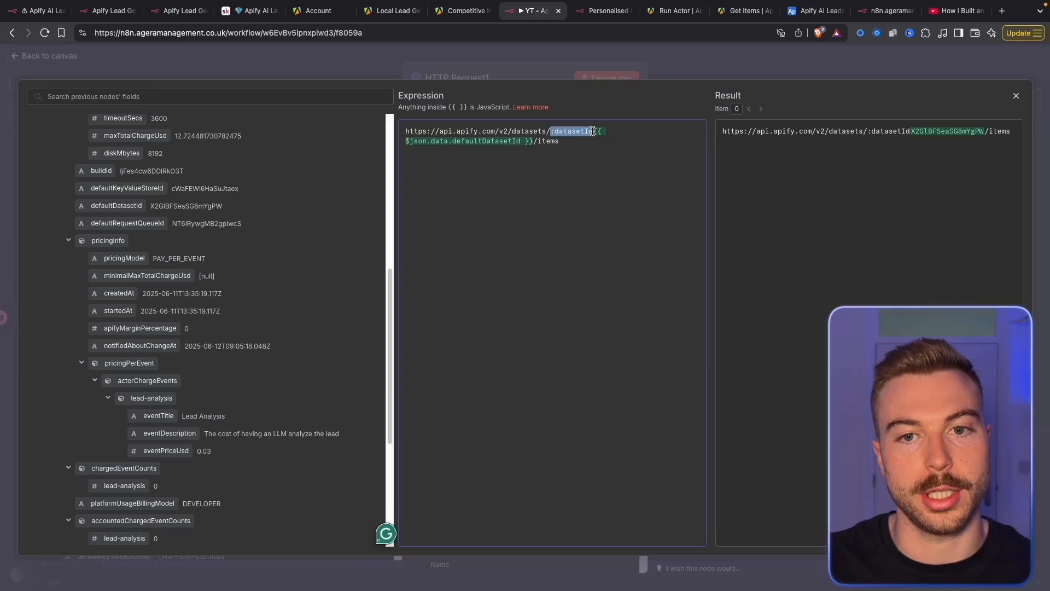
pyautogui.press('BackSpace')
pyautogui.click(517, 62)
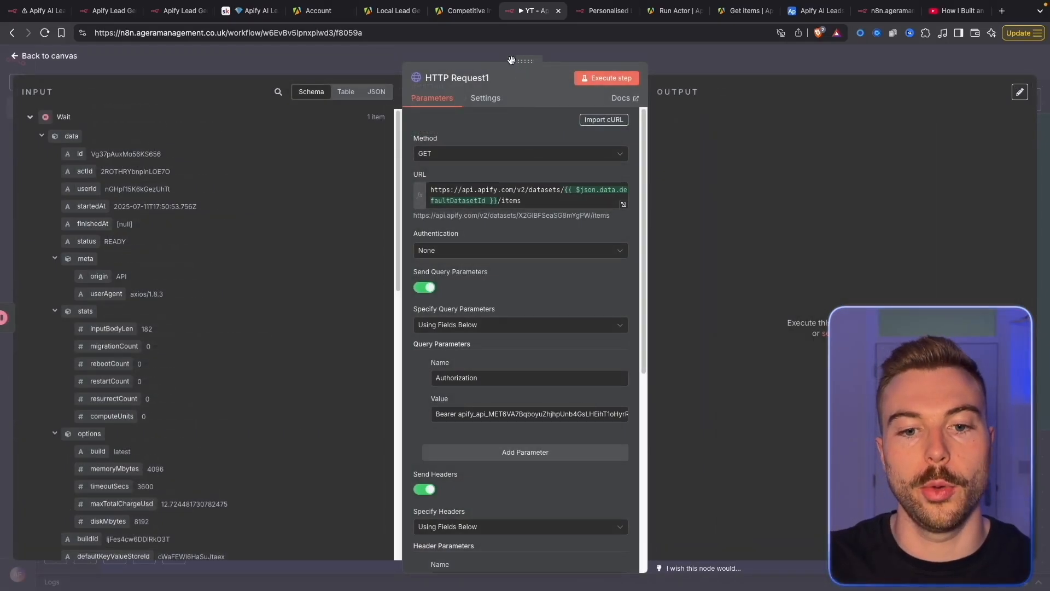
# Check the Apify actor run's progress in Apify Console
pyautogui.scroll(-6, 600, 433)
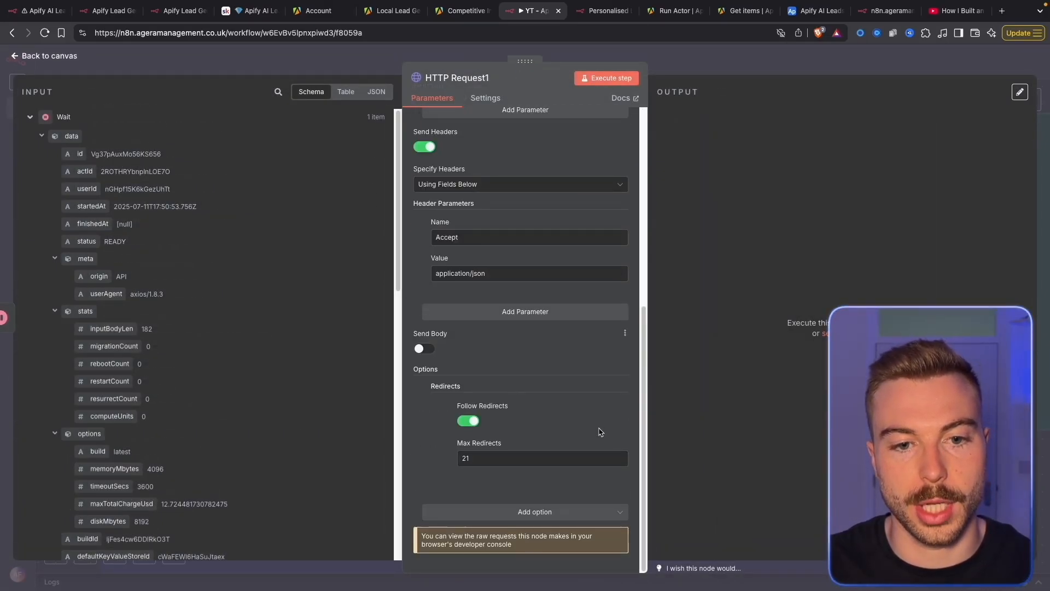
pyautogui.scroll(6, 585, 259)
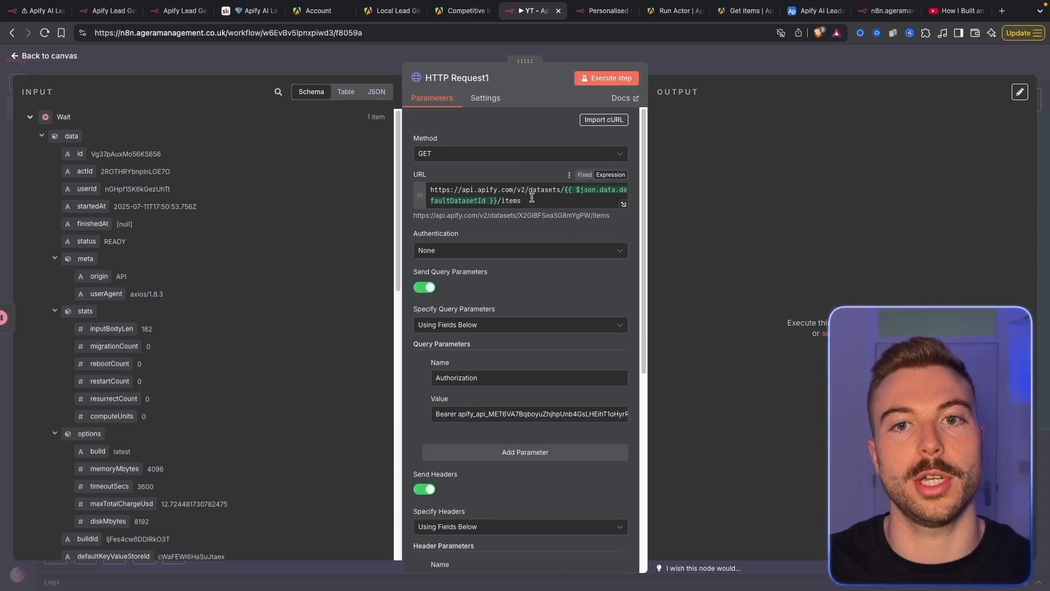
pyautogui.click(392, 10)
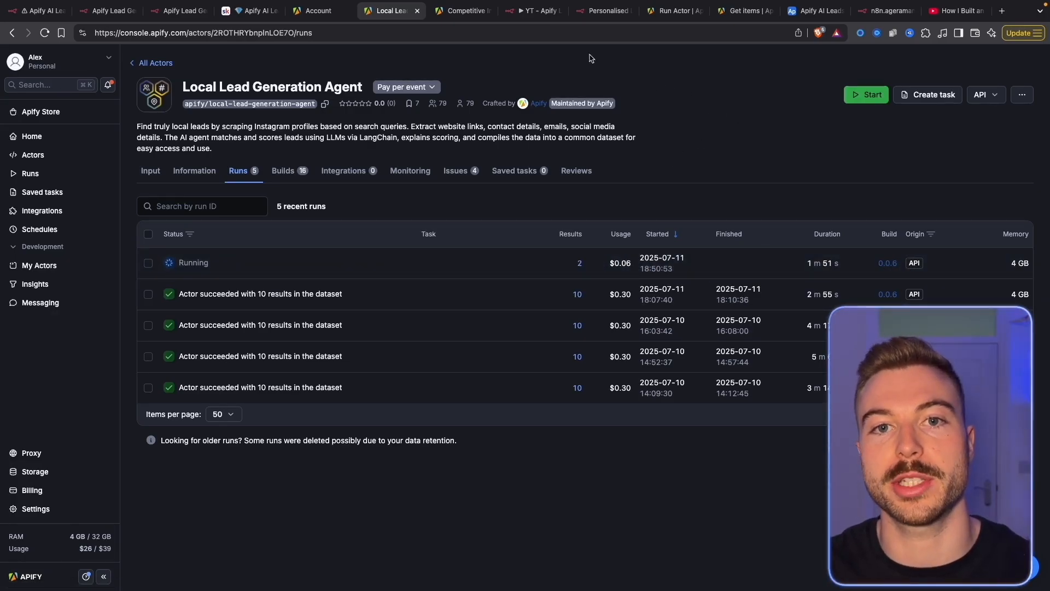
# Confirm the Local Lead Generation Agent run succeeded with 10 results, then return to HTTP Request1
pyautogui.click(525, 10)
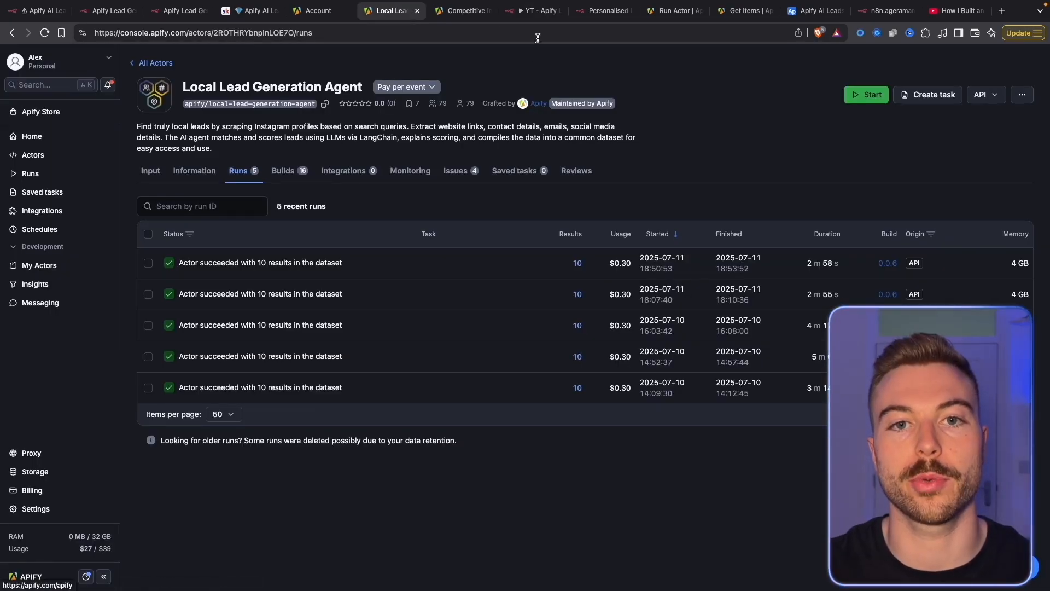
pyautogui.click(528, 10)
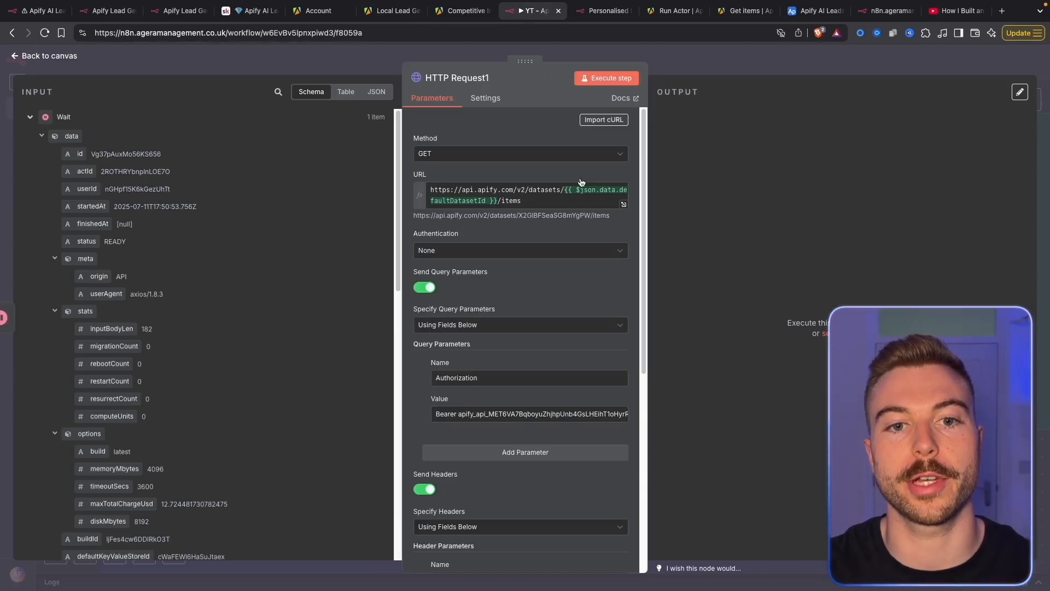
# Run HTTP Request1 to fetch the 10 lead items and collapse the externalUrls array
pyautogui.click(597, 80)
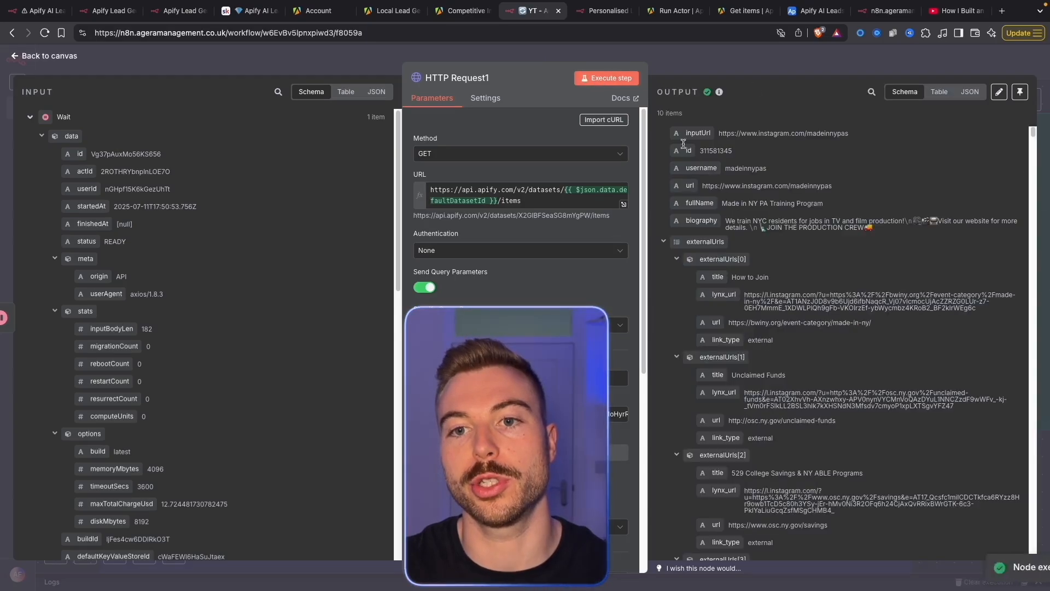
pyautogui.moveTo(644, 120)
pyautogui.mouseDown()
pyautogui.moveTo(696, 118)
pyautogui.moveTo(598, 118)
pyautogui.moveTo(633, 104)
pyautogui.mouseUp()
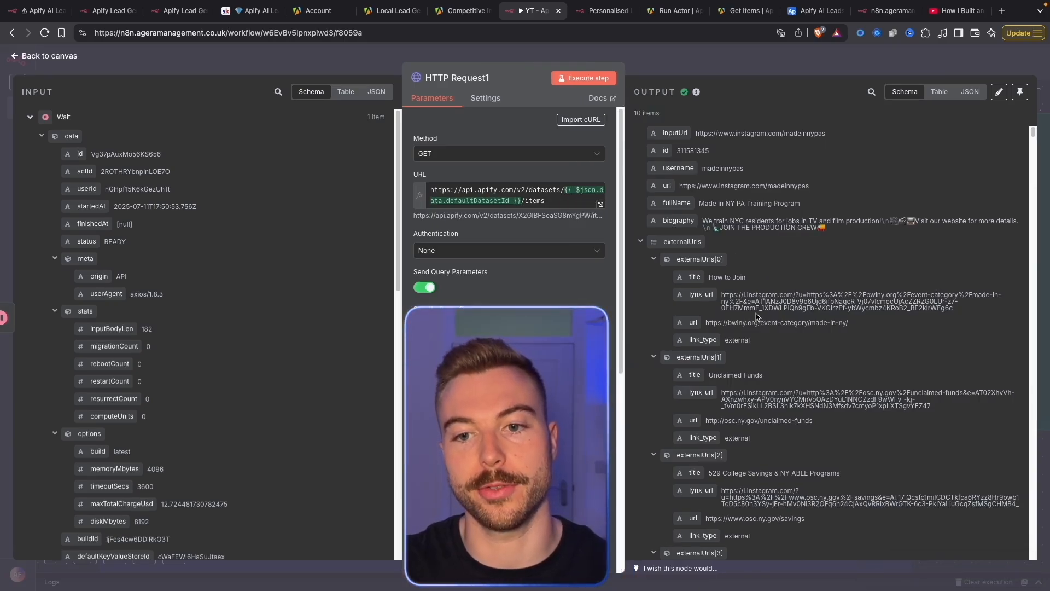
pyautogui.scroll(-3, 838, 386)
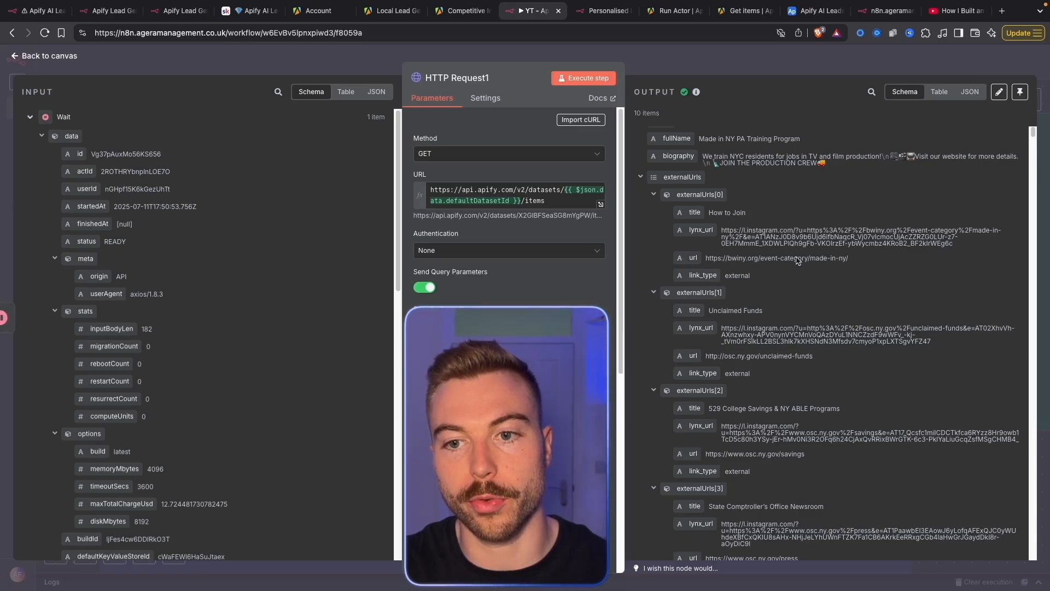
pyautogui.click(642, 177)
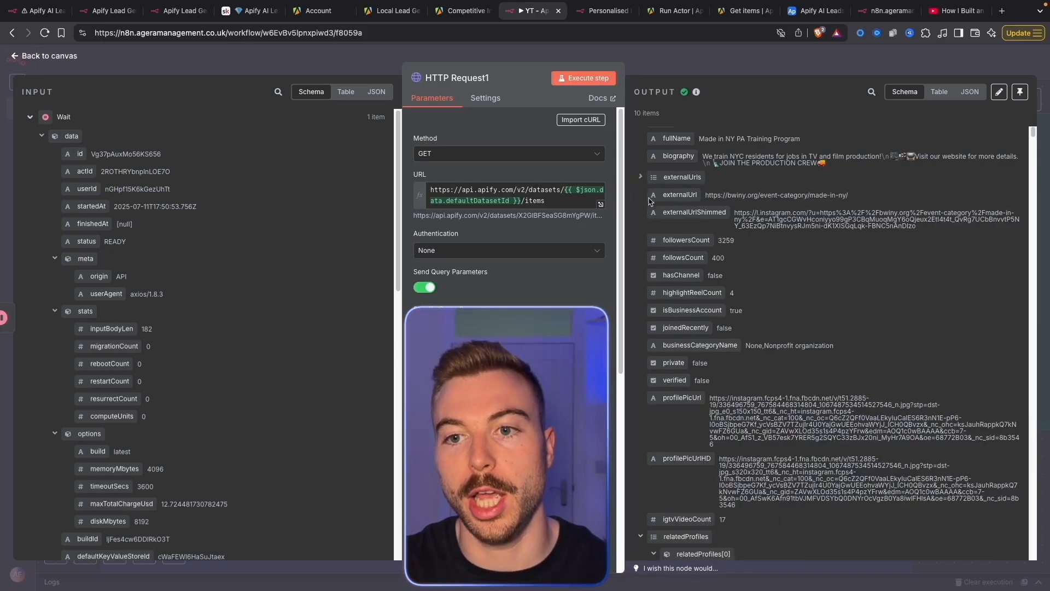
pyautogui.scroll(-2, 813, 447)
pyautogui.scroll(-8, 732, 236)
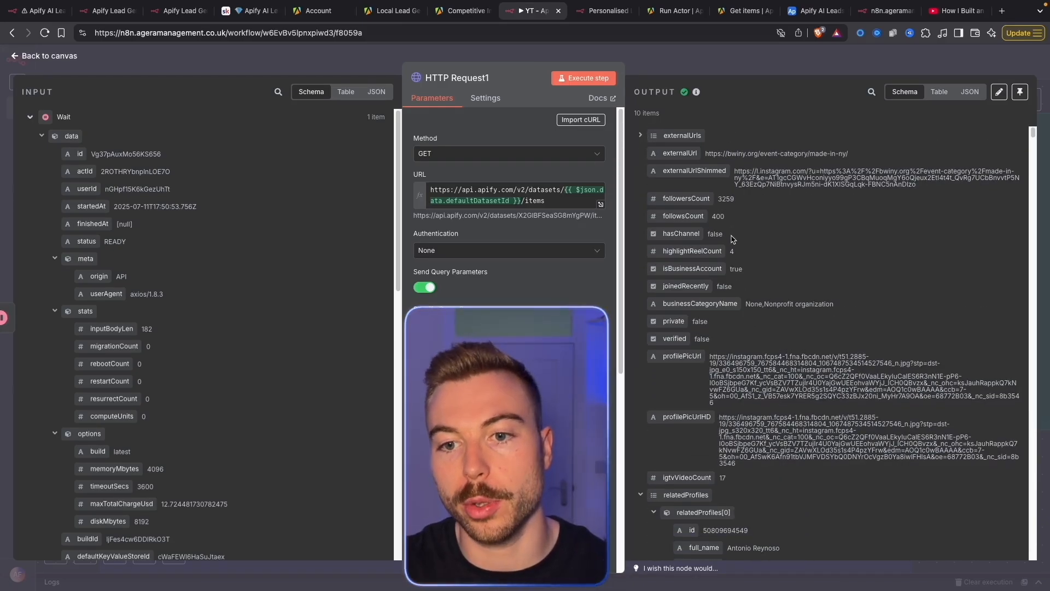
pyautogui.scroll(-2, 764, 334)
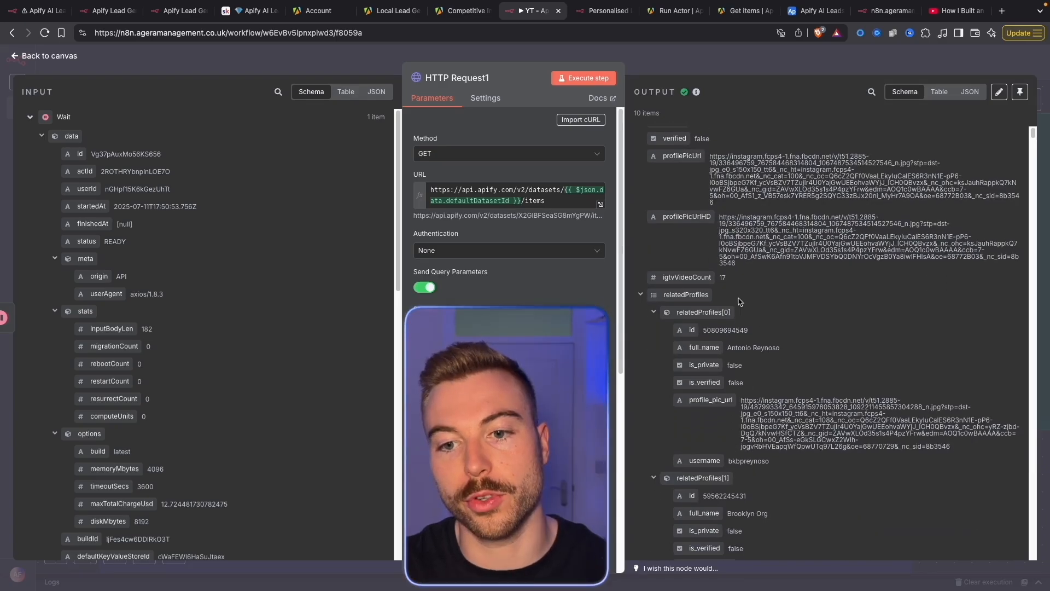
# Collapse relatedProfiles, latestIgtvVideos and latestPosts, point out scoreReason, and return to the canvas
pyautogui.click(640, 284)
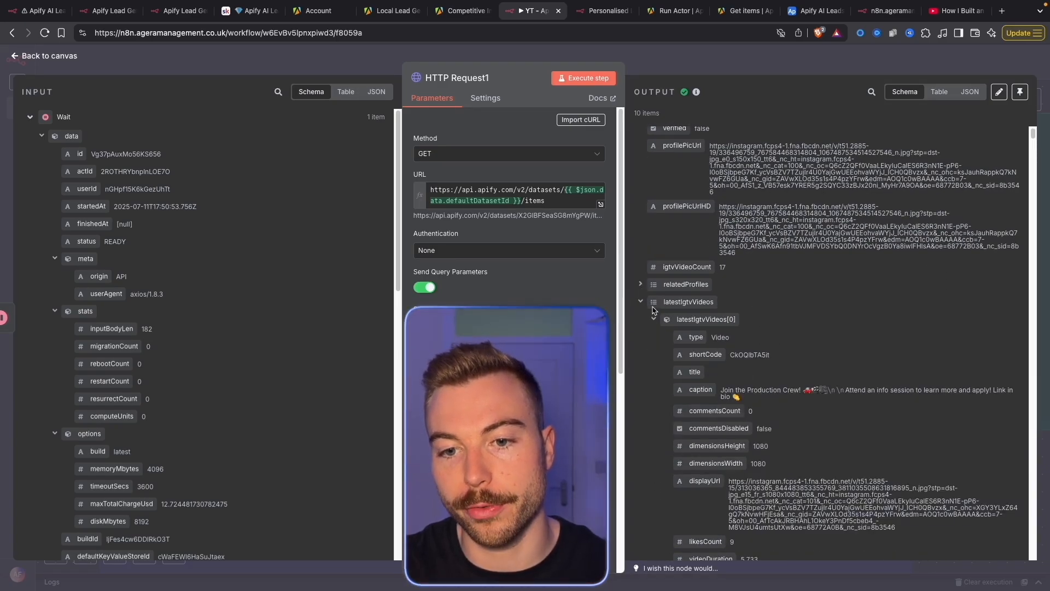
pyautogui.scroll(-4, 709, 287)
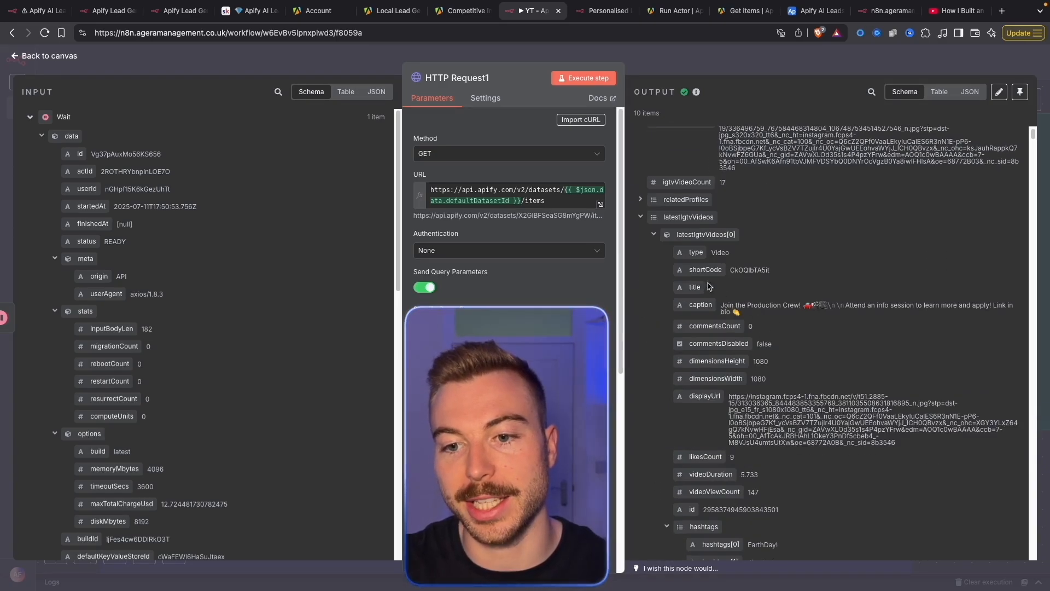
pyautogui.click(640, 220)
pyautogui.scroll(-3, 640, 219)
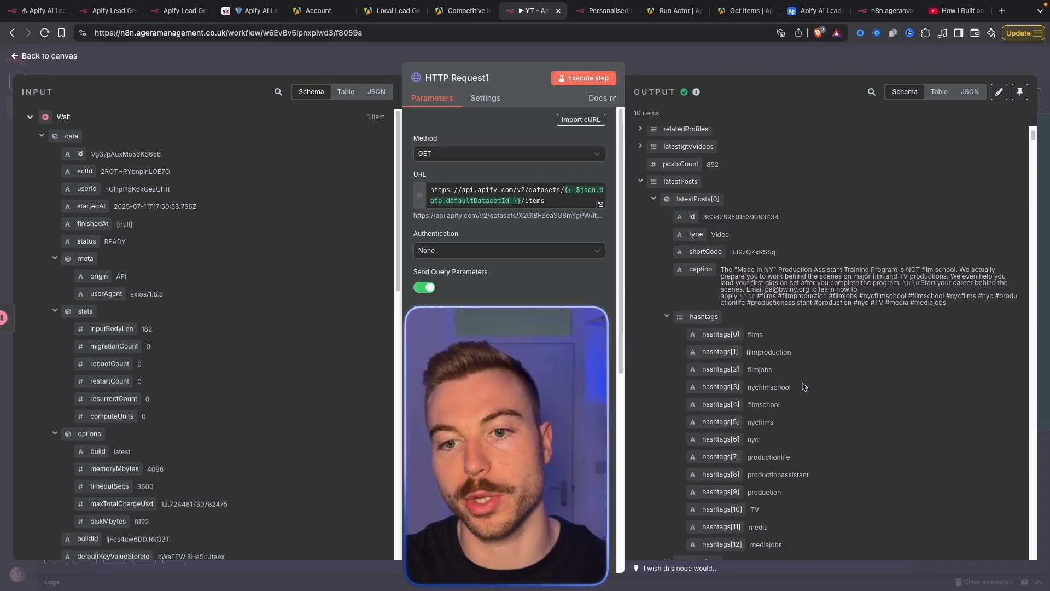
pyautogui.click(641, 182)
pyautogui.scroll(-9, 813, 403)
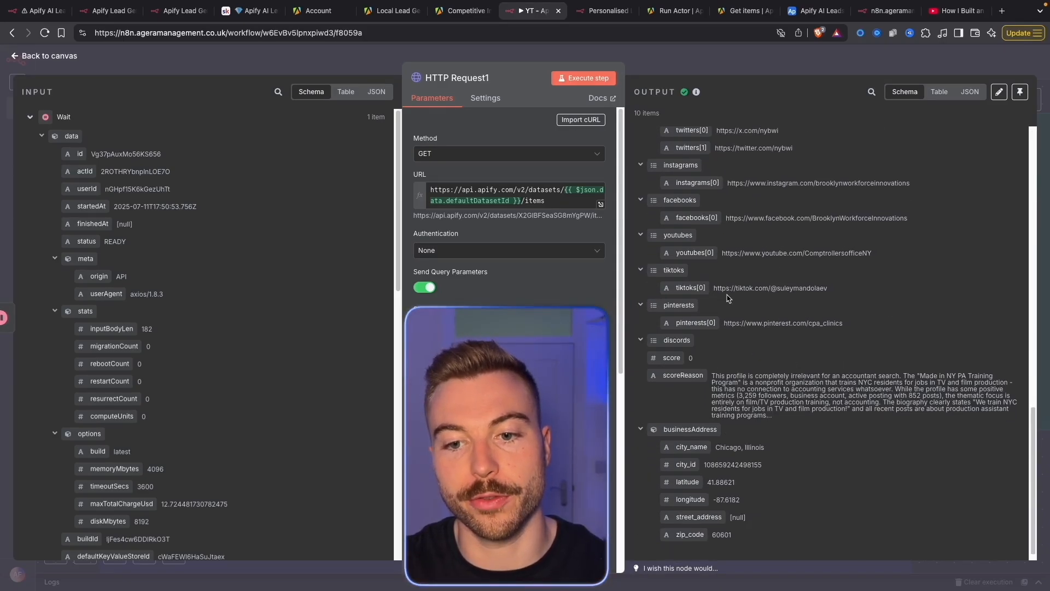
pyautogui.moveTo(714, 375); pyautogui.dragTo(781, 427)
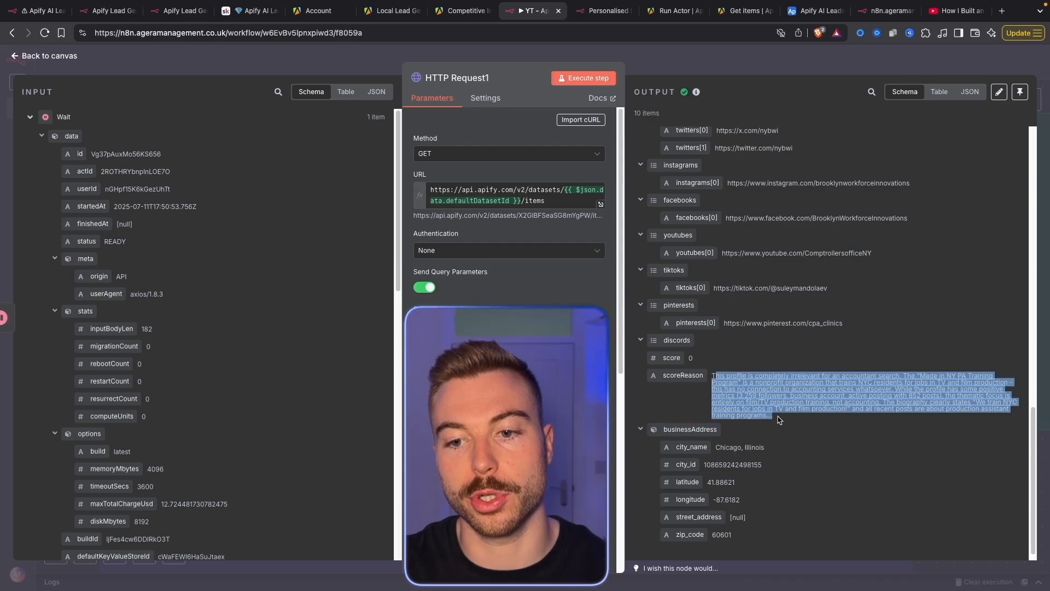
pyautogui.click(776, 400)
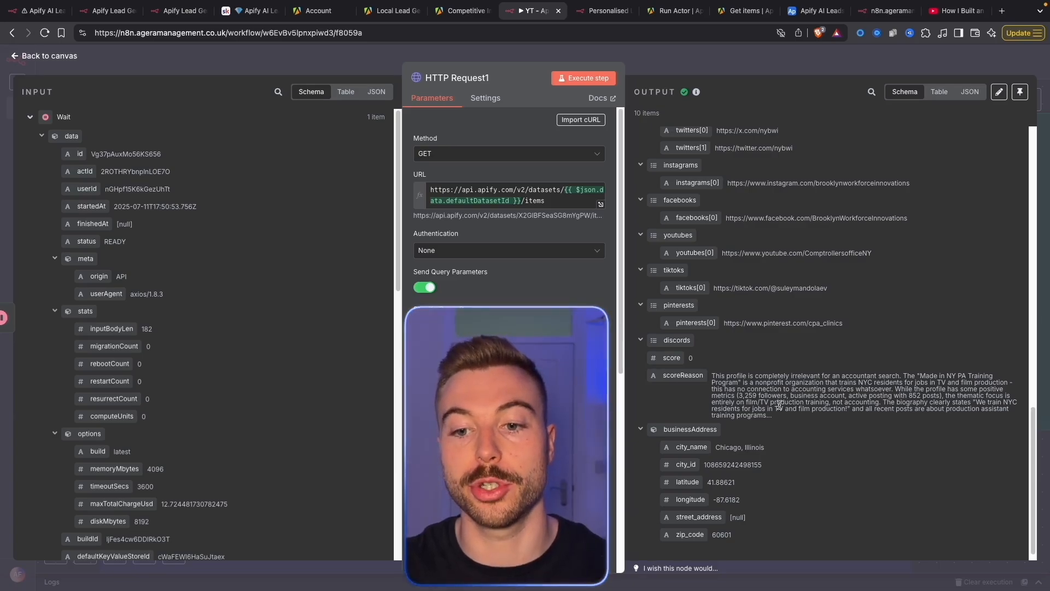
pyautogui.scroll(-1, 745, 279)
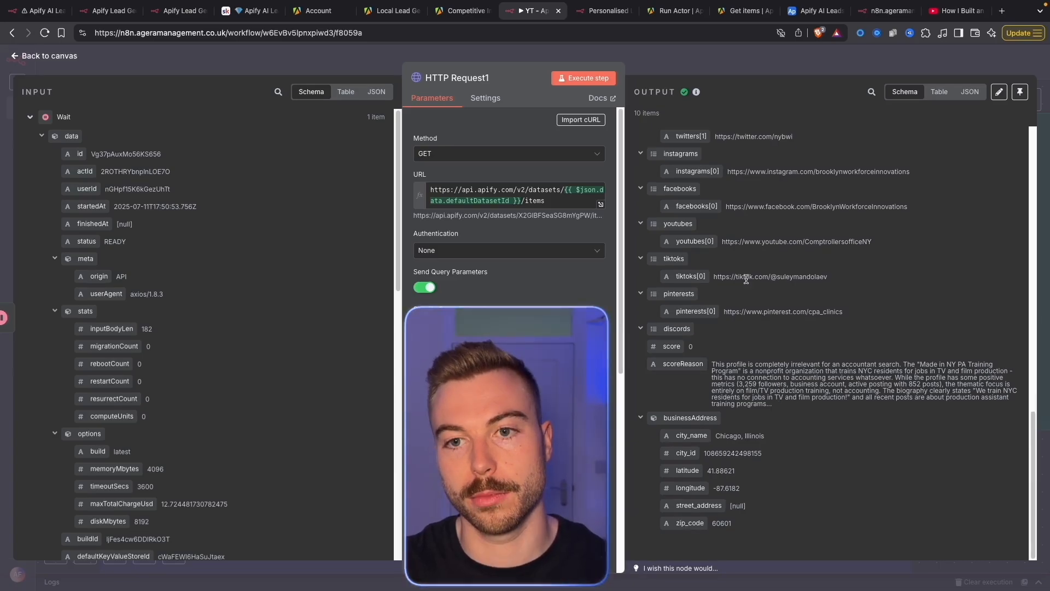
pyautogui.click(689, 62)
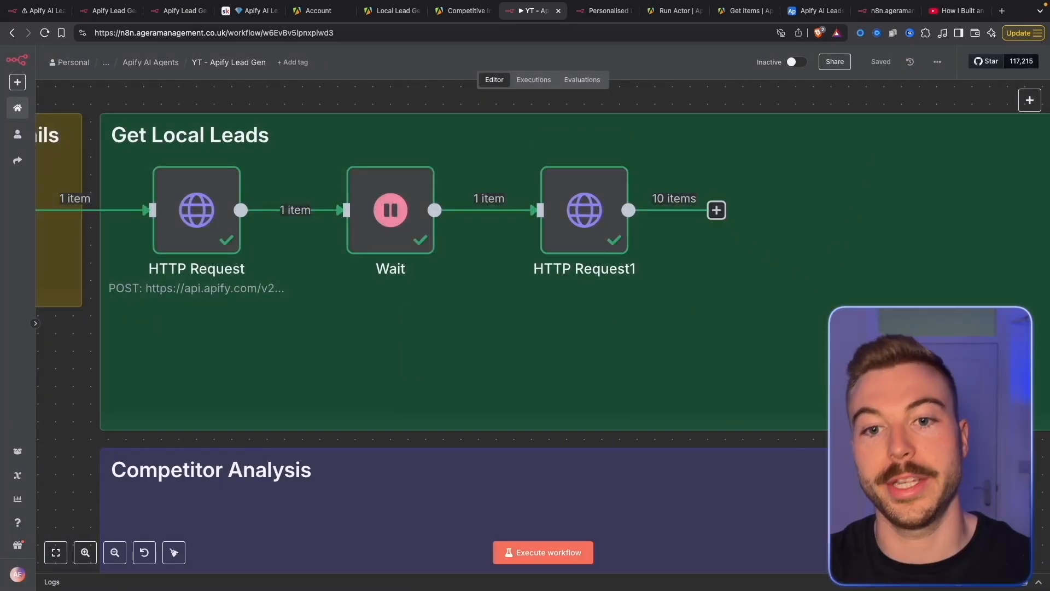
# Add an Airtable 'Create a record' node after HTTP Request1, comparing against the reference workflow
pyautogui.click(716, 210)
pyautogui.write('air')
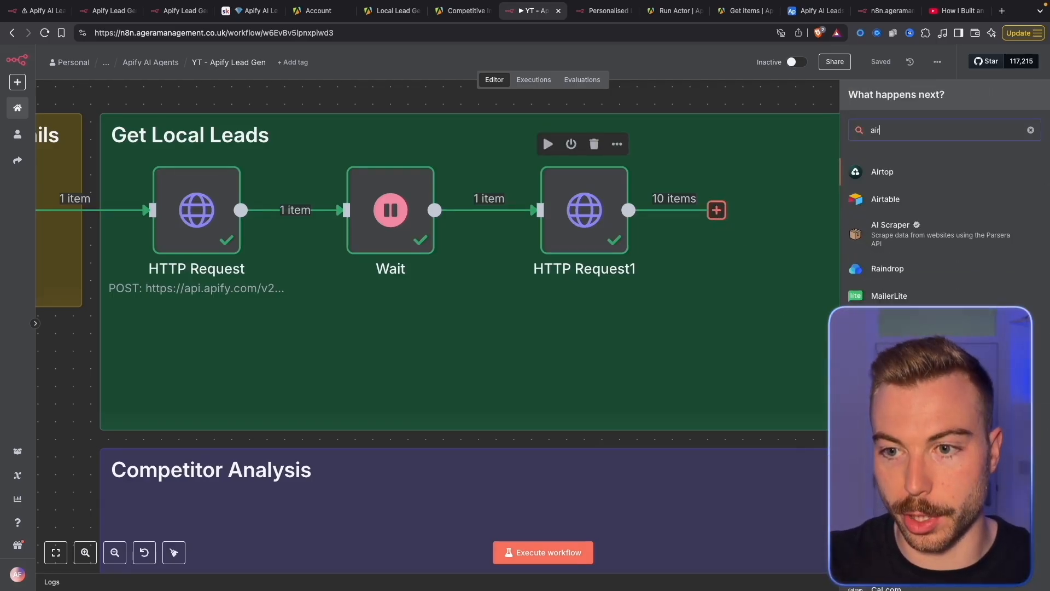
pyautogui.click(891, 199)
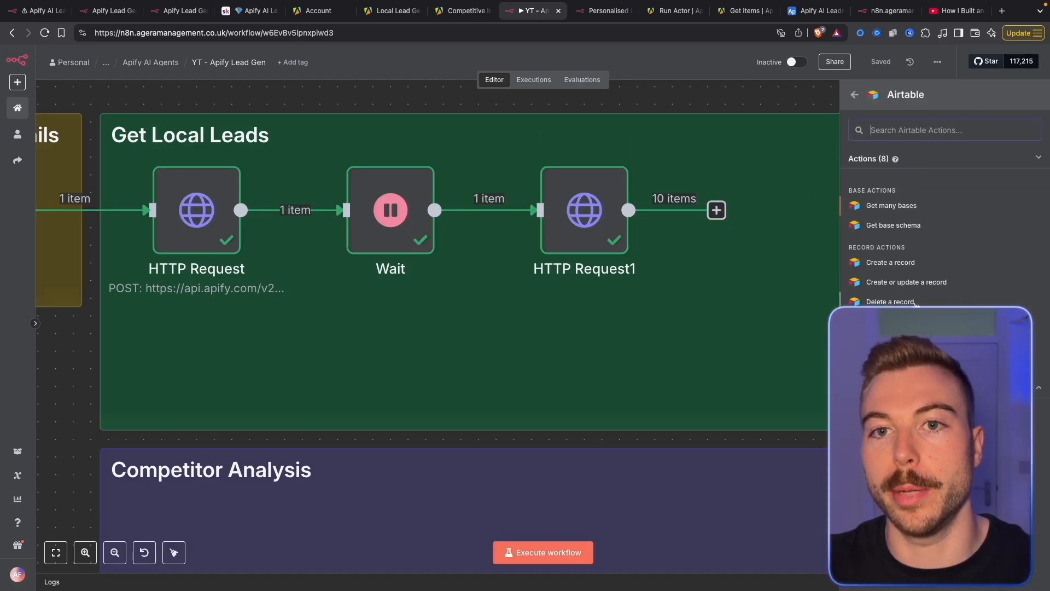
pyautogui.click(38, 11)
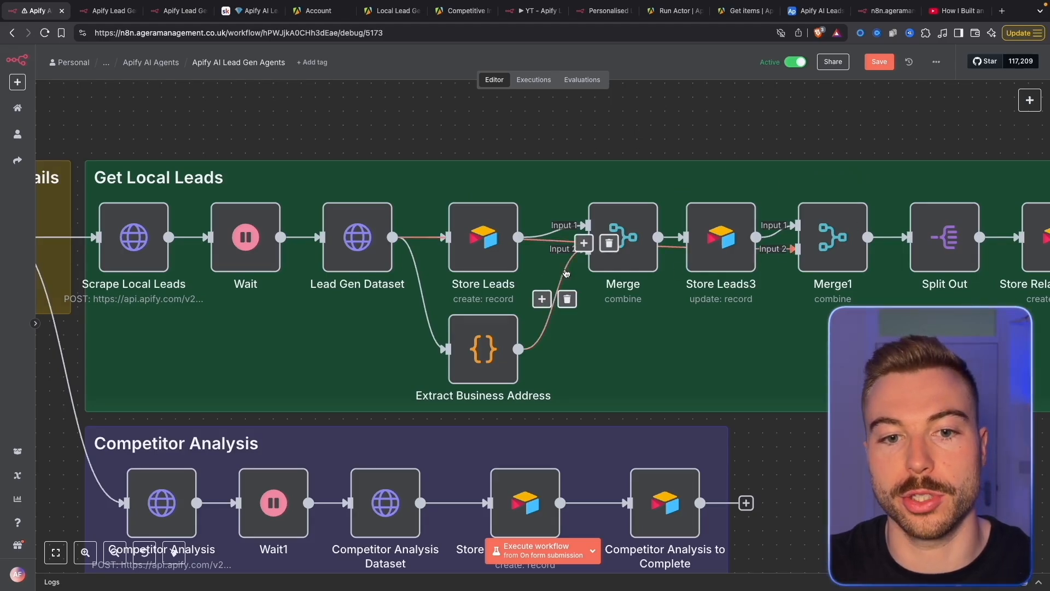
pyautogui.hscroll(10, 702, 425)
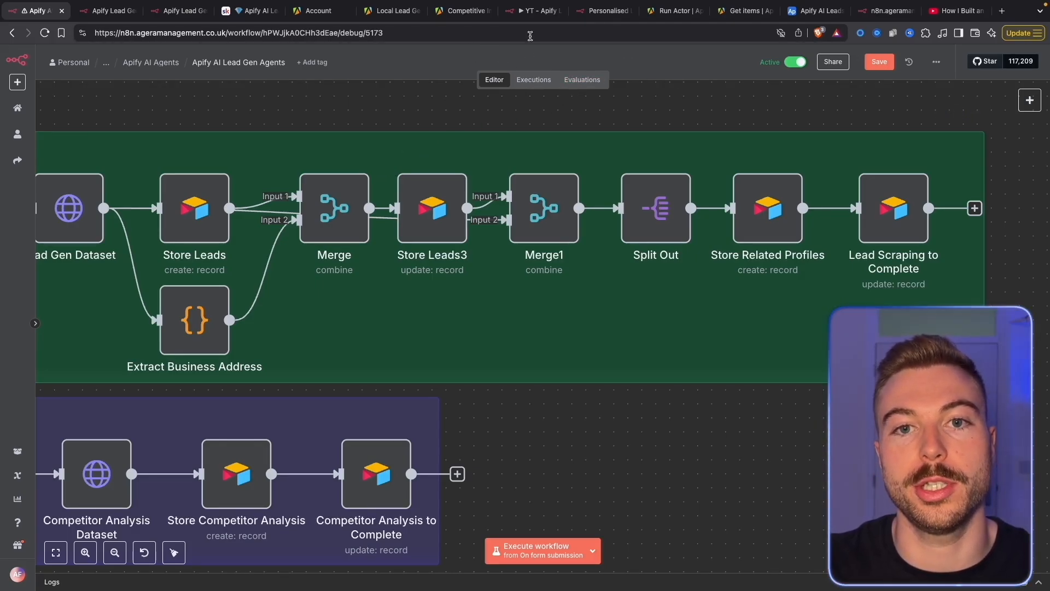
pyautogui.click(529, 12)
pyautogui.write('cr')
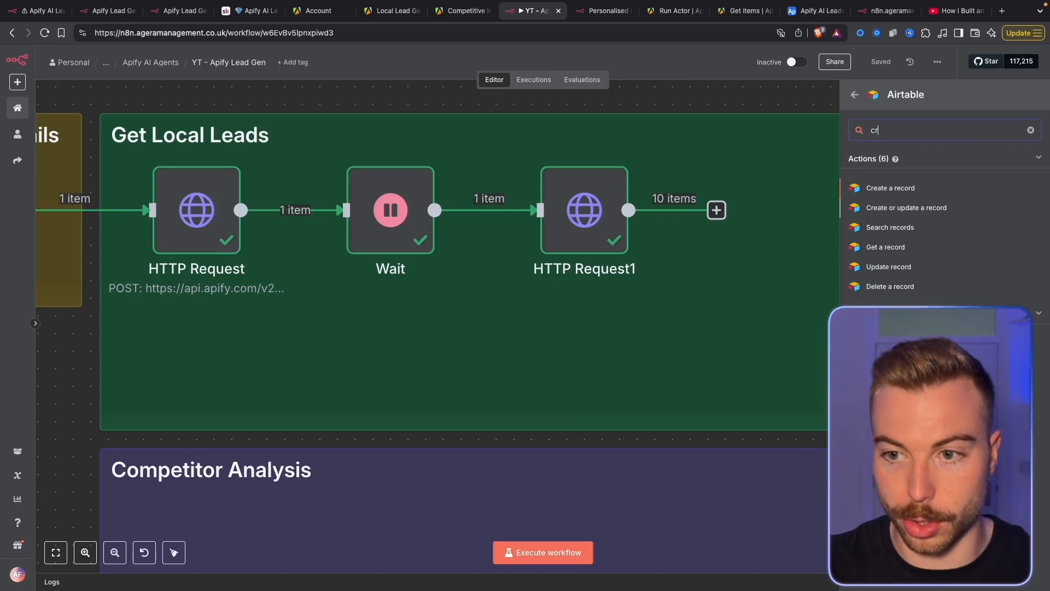
pyautogui.click(925, 186)
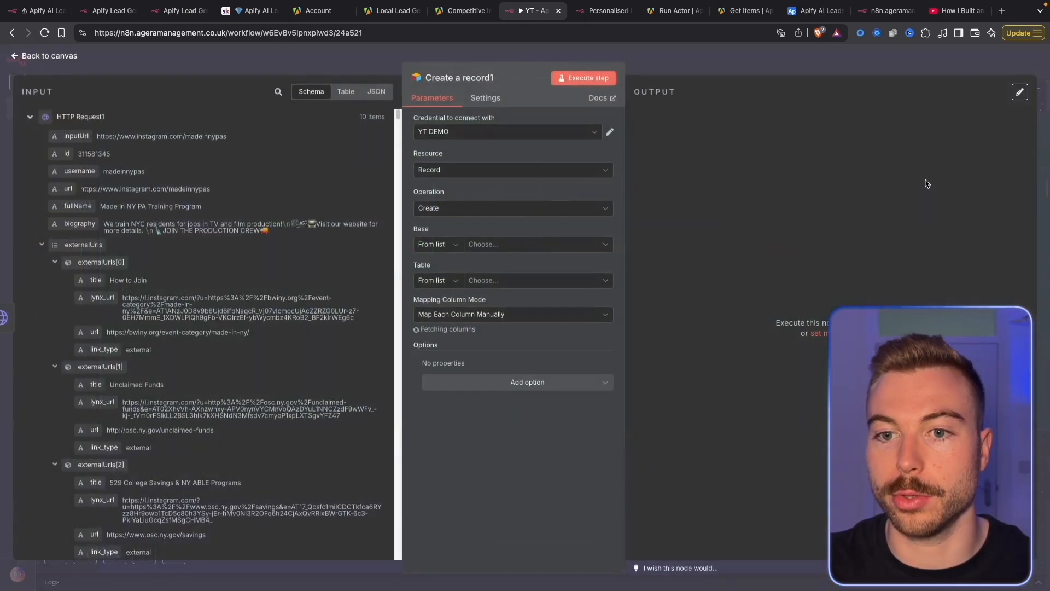
# Point Create a record1 at the Apify AI Leads Agents base and its Scraped Leads table
pyautogui.click(502, 241)
pyautogui.write('apof')
pyautogui.press('BackSpace')
pyautogui.press('BackSpace')
pyautogui.press('BackSpace')
pyautogui.write('ufy')
pyautogui.click(459, 290)
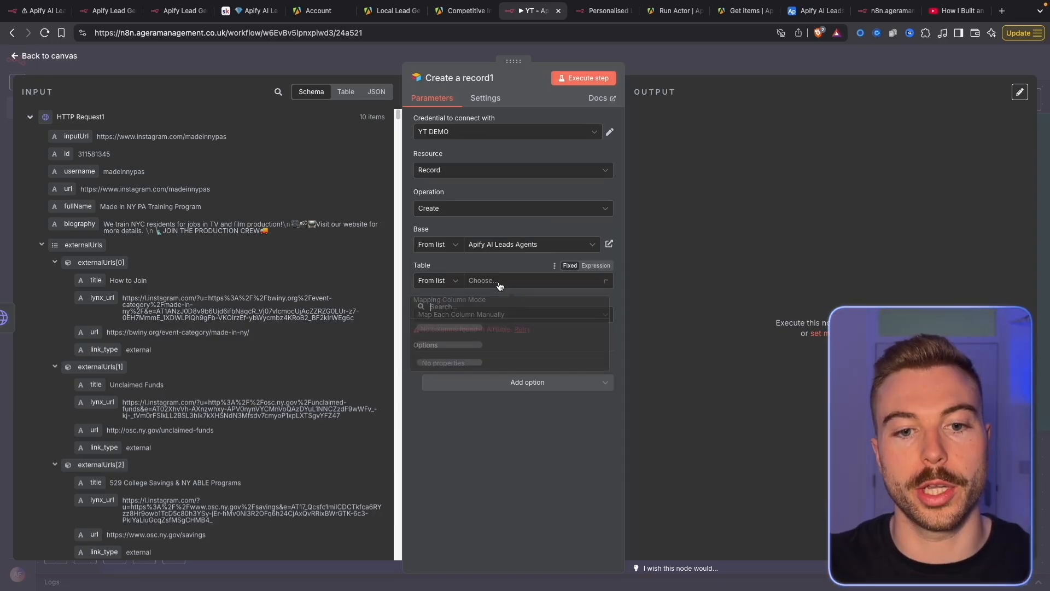
pyautogui.click(481, 280)
pyautogui.click(457, 344)
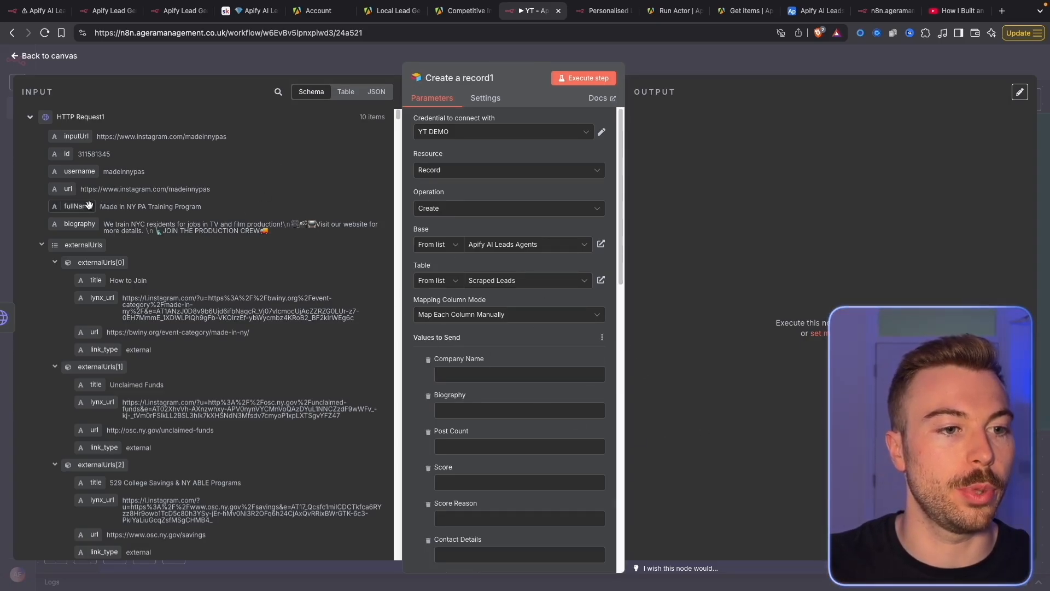
# Map fullName, biography, post count, score and scoreReason into their Airtable columns
pyautogui.moveTo(88, 204); pyautogui.dragTo(482, 374)
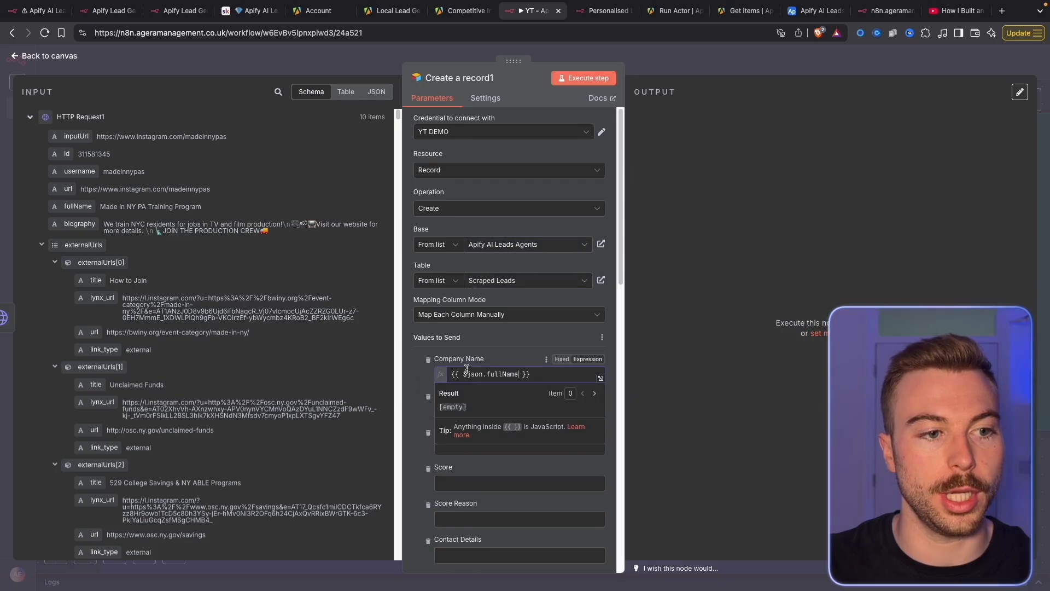
pyautogui.moveTo(125, 224); pyautogui.dragTo(487, 422)
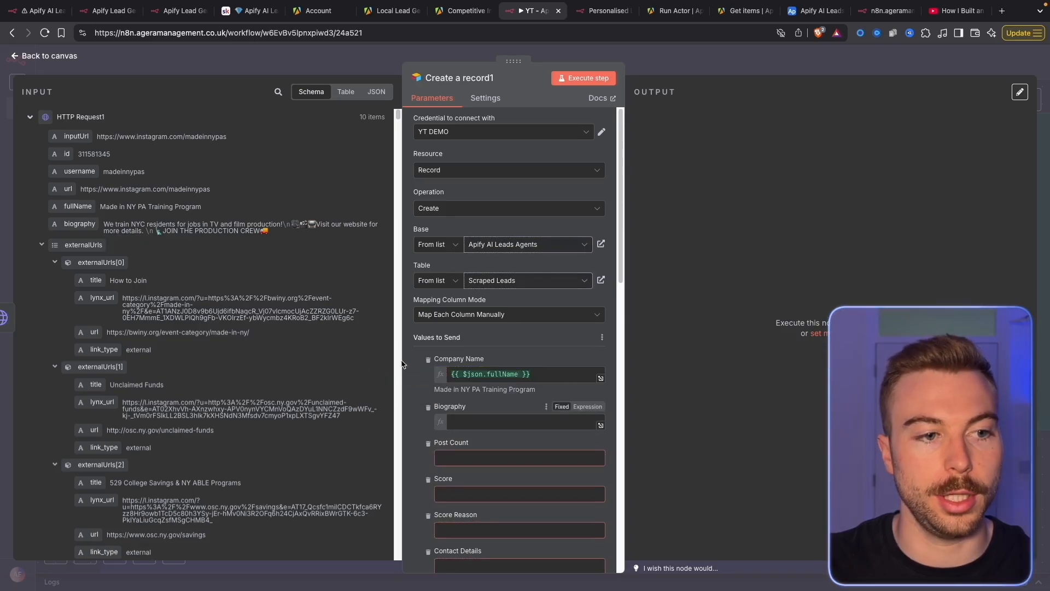
pyautogui.click(41, 239)
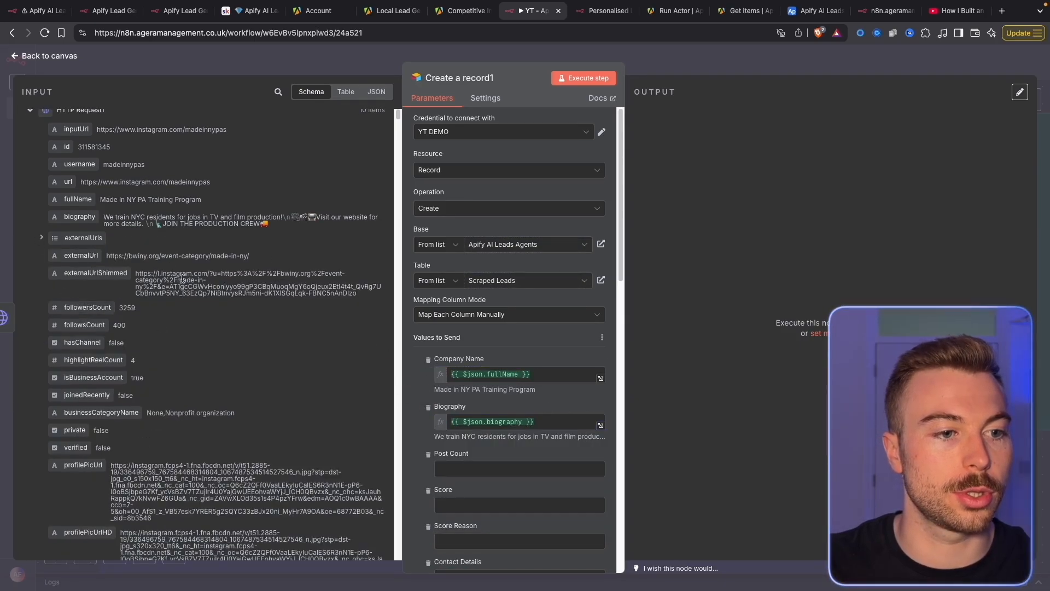
pyautogui.scroll(-5, 207, 405)
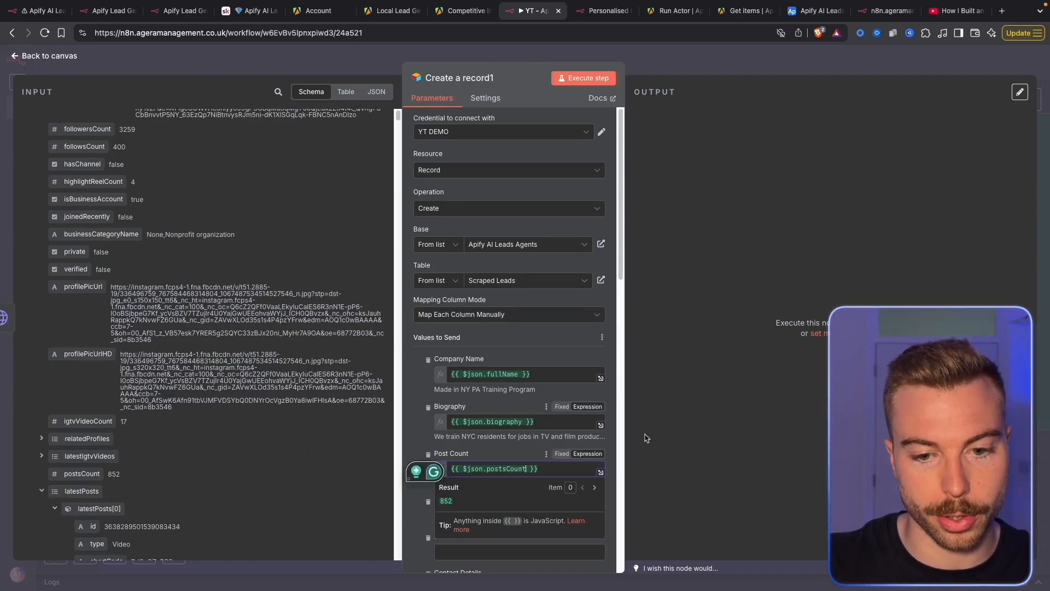
pyautogui.click(647, 439)
pyautogui.scroll(-3, 493, 467)
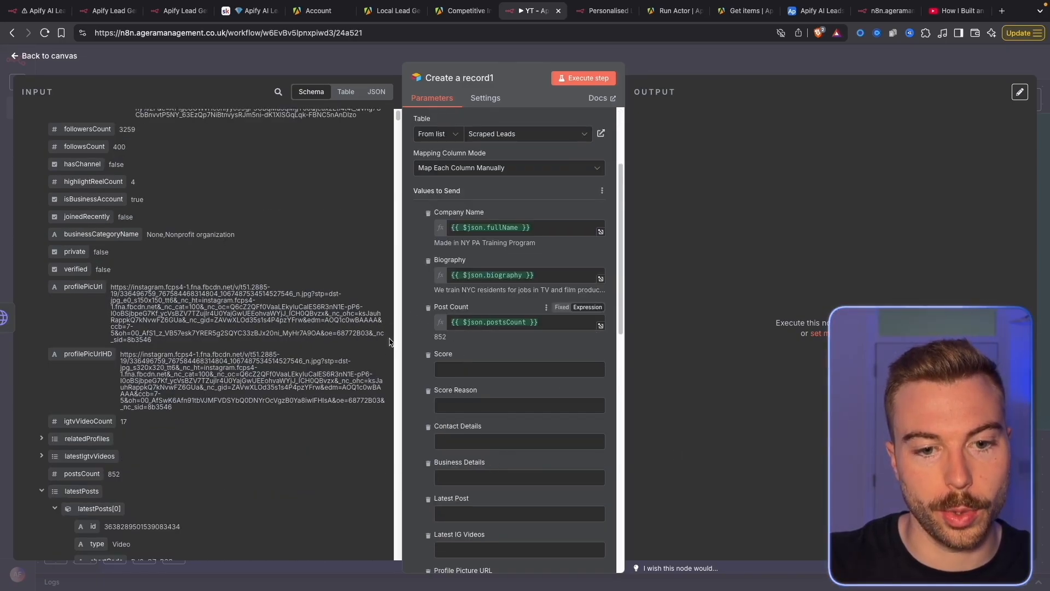
pyautogui.click(43, 490)
pyautogui.scroll(-5, 126, 470)
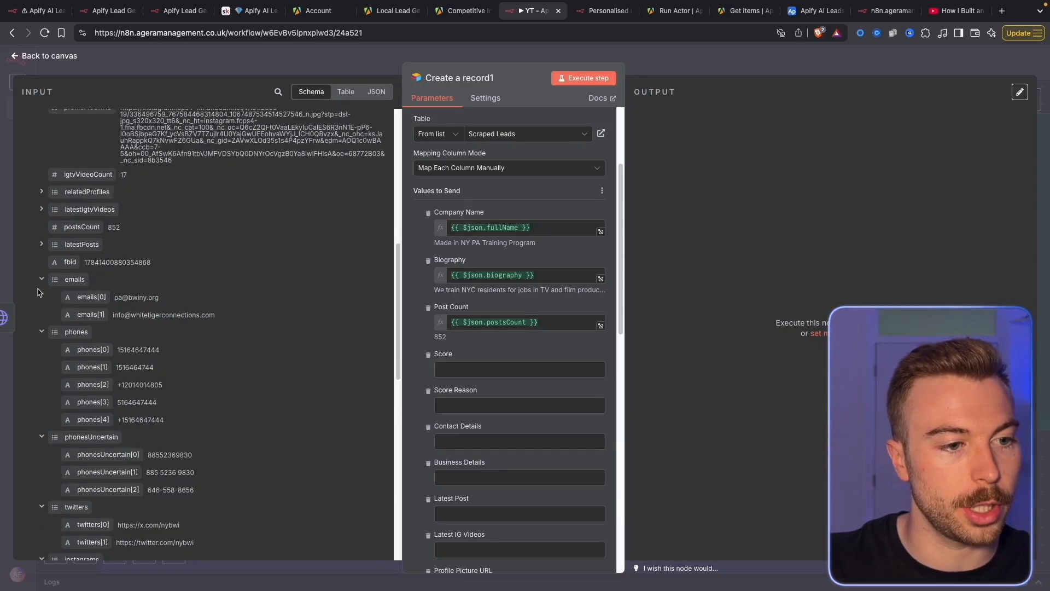
pyautogui.scroll(-5, 177, 484)
pyautogui.moveTo(72, 477); pyautogui.dragTo(474, 367)
pyautogui.moveTo(83, 495); pyautogui.dragTo(448, 421)
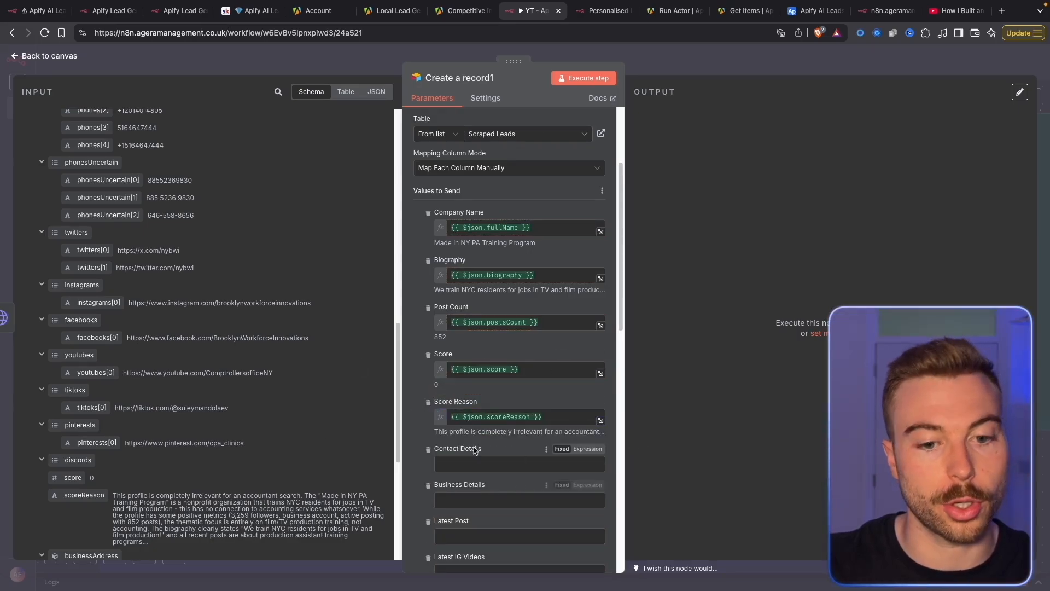
# Inspect the emails list in the input and switch Contact Details to an expression
pyautogui.scroll(-1, 480, 449)
pyautogui.scroll(5, 57, 270)
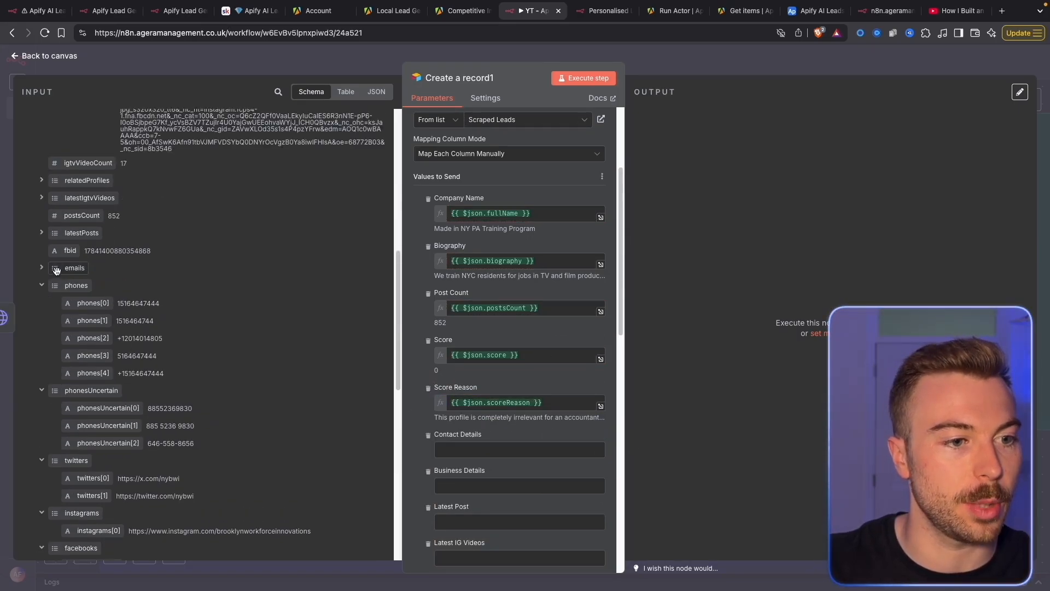
pyautogui.click(42, 285)
pyautogui.click(42, 285)
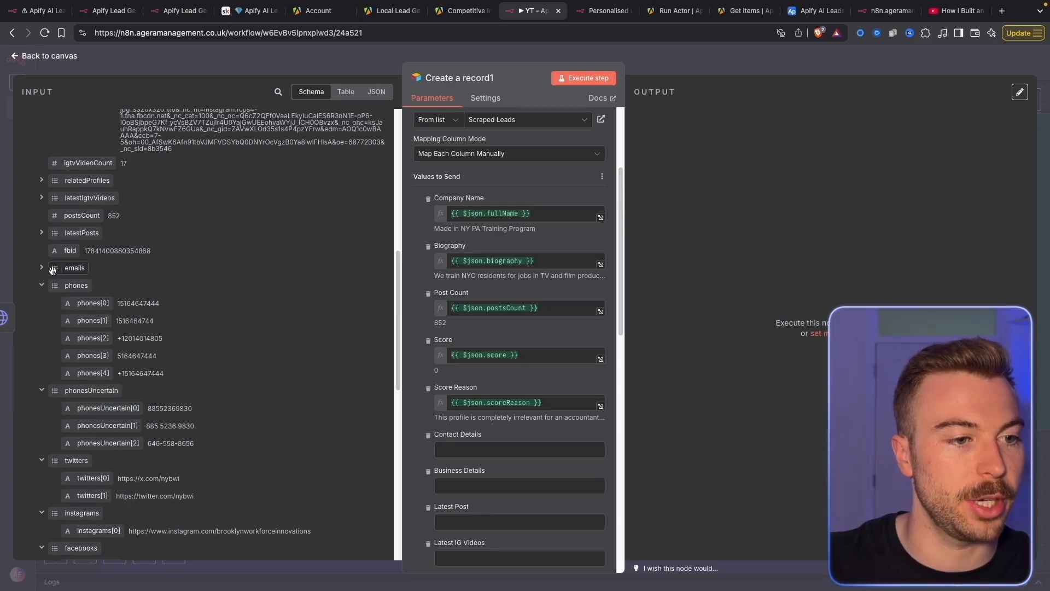
pyautogui.click(41, 267)
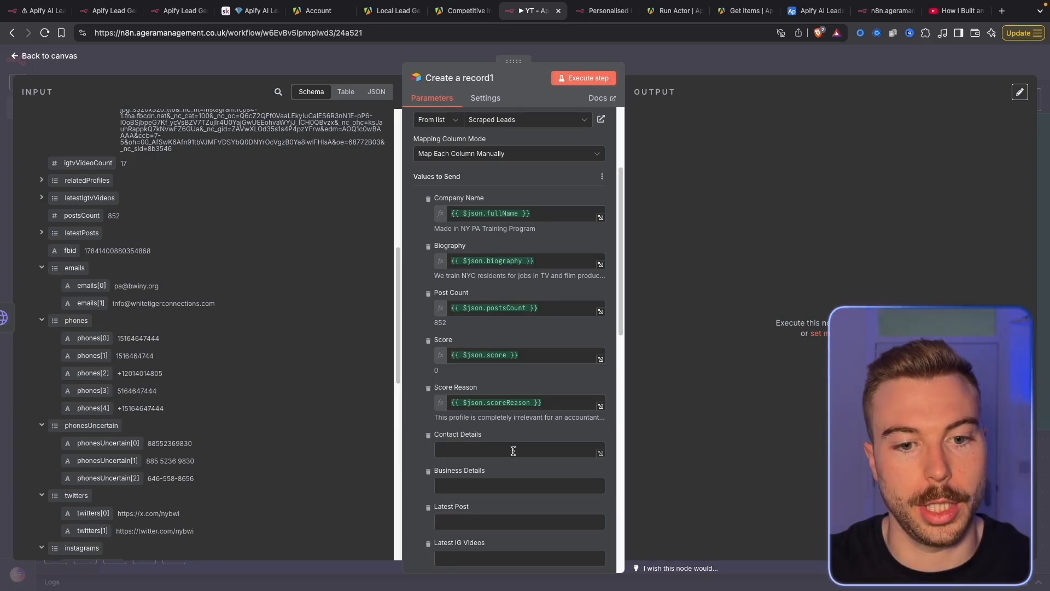
pyautogui.scroll(-3, 504, 444)
pyautogui.click(588, 253)
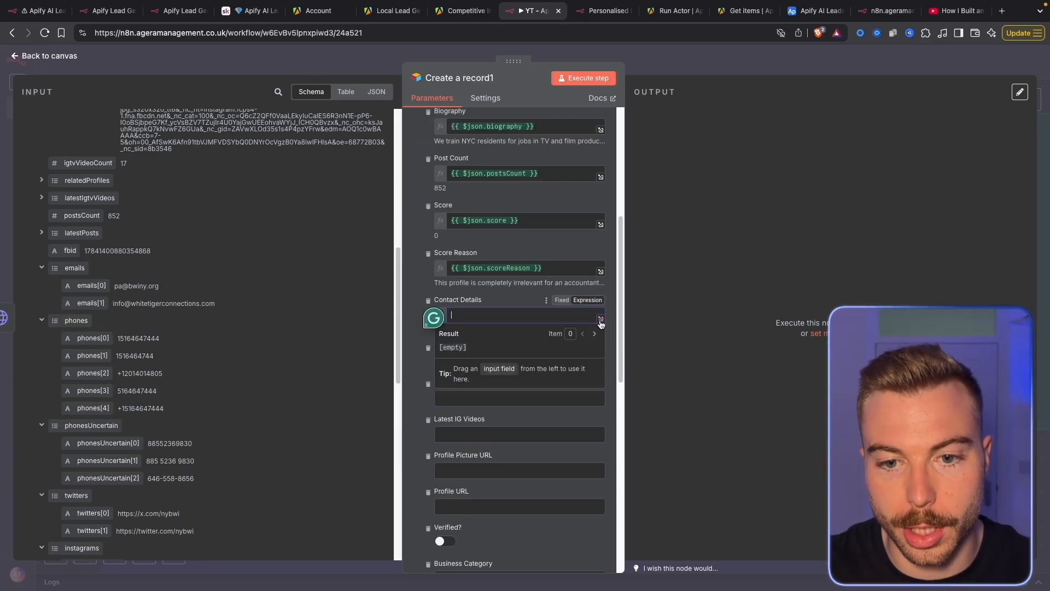
# Paste the emails, phones and social-link expressions from the course notes into Contact Details
pyautogui.click(602, 281)
pyautogui.moveTo(220, 175); pyautogui.dragTo(315, 176)
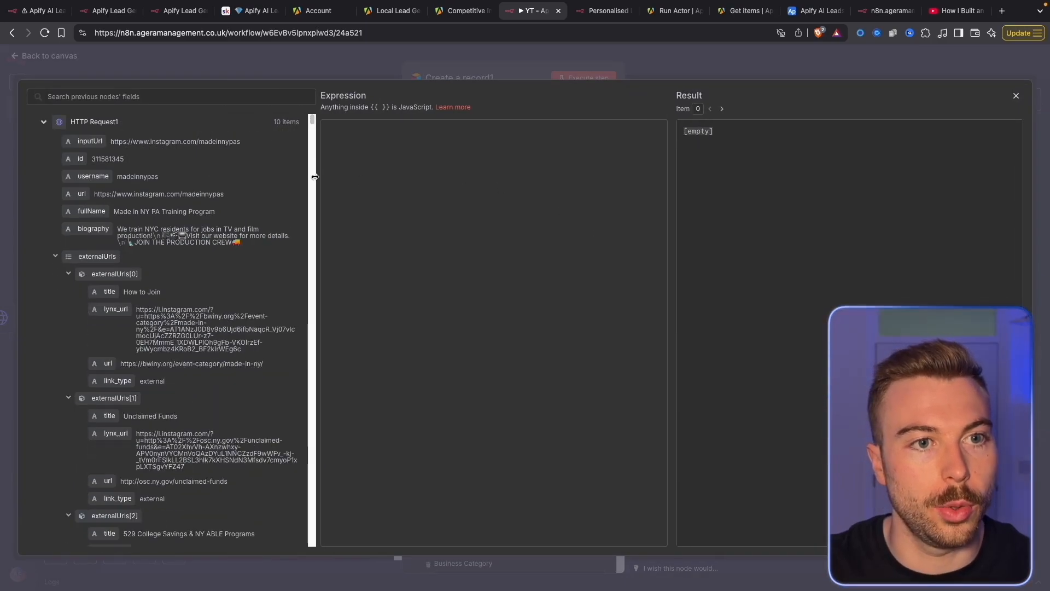
pyautogui.click(251, 11)
pyautogui.scroll(-2, 507, 435)
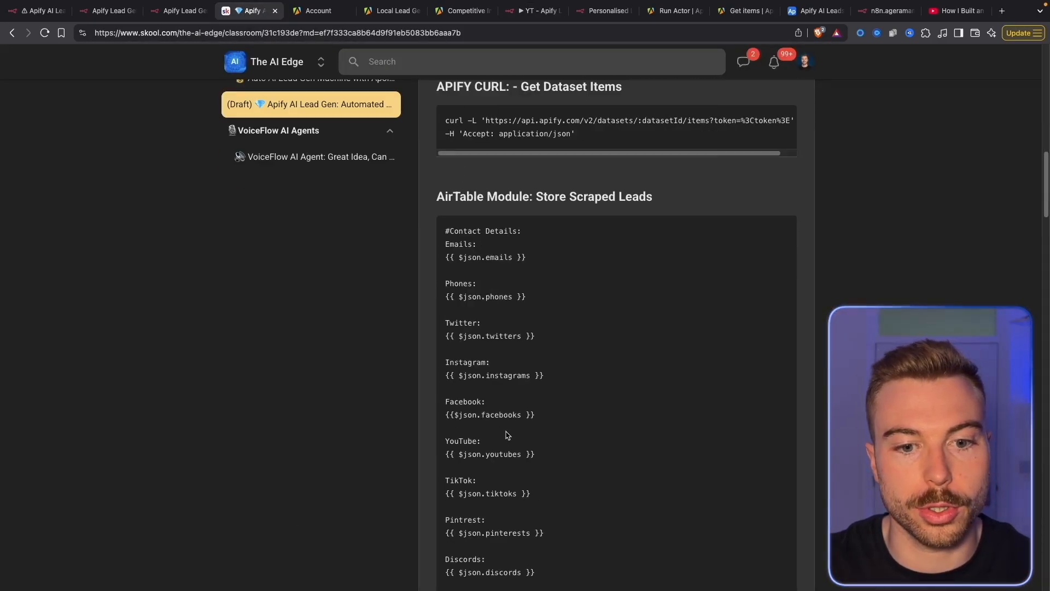
pyautogui.moveTo(443, 244); pyautogui.dragTo(549, 534)
pyautogui.hotkey('ctrl', 'c')
pyautogui.scroll(-1, 534, 360)
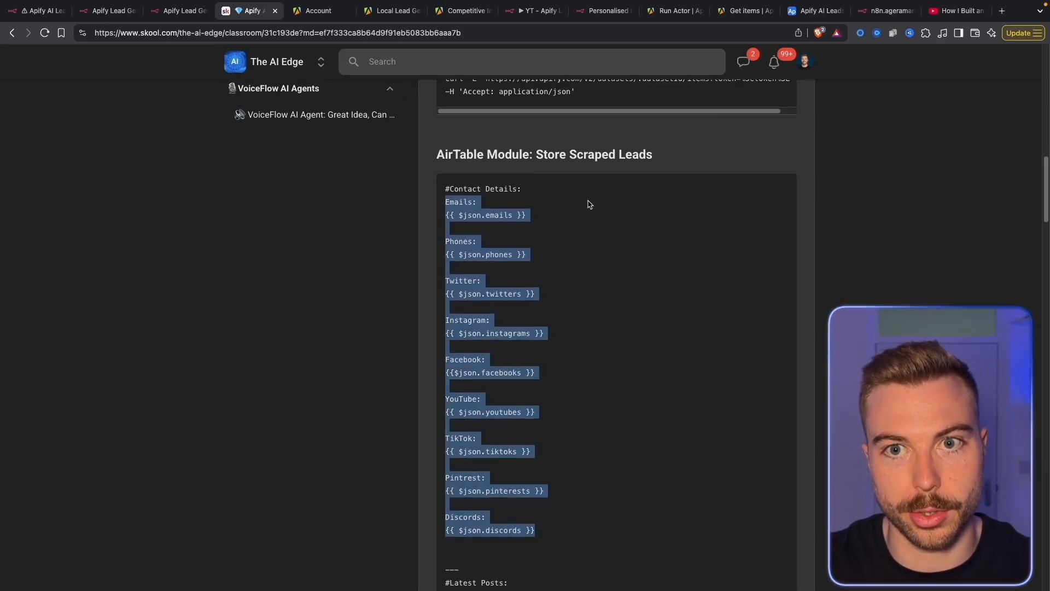
pyautogui.click(526, 12)
pyautogui.hotkey('ctrl', 'v')
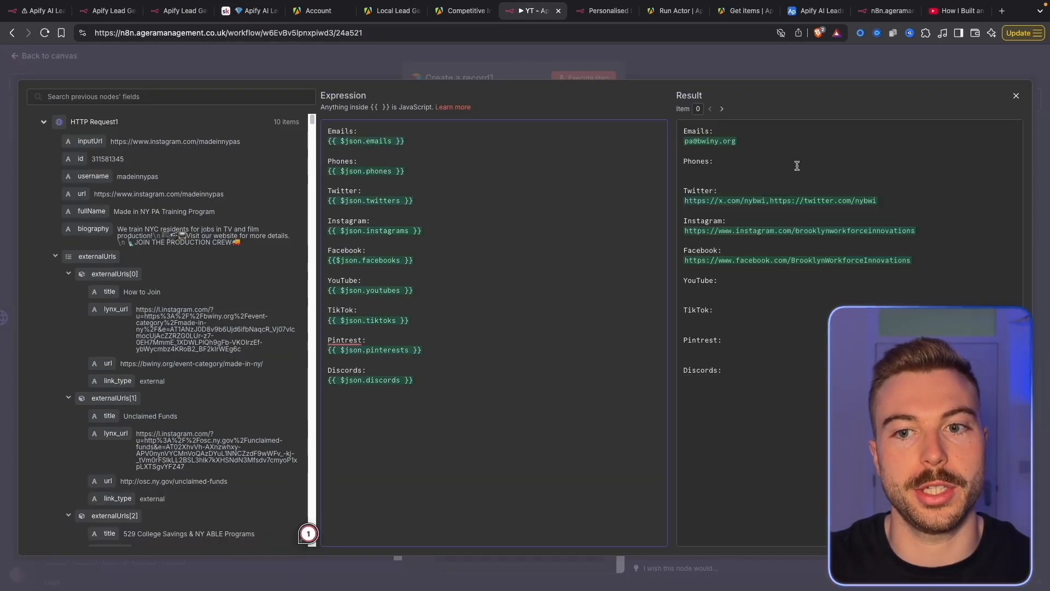
pyautogui.click(724, 64)
# Paste the latest-post id, caption, URL, counts and timestamp expressions into Latest Post
pyautogui.scroll(-5, 547, 273)
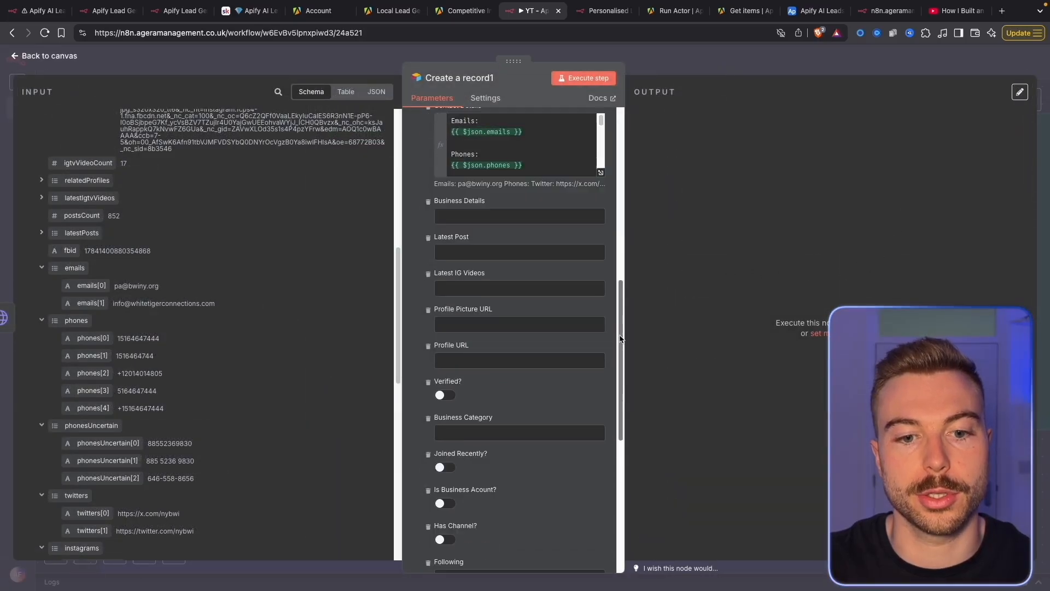
pyautogui.click(601, 216)
pyautogui.click(601, 221)
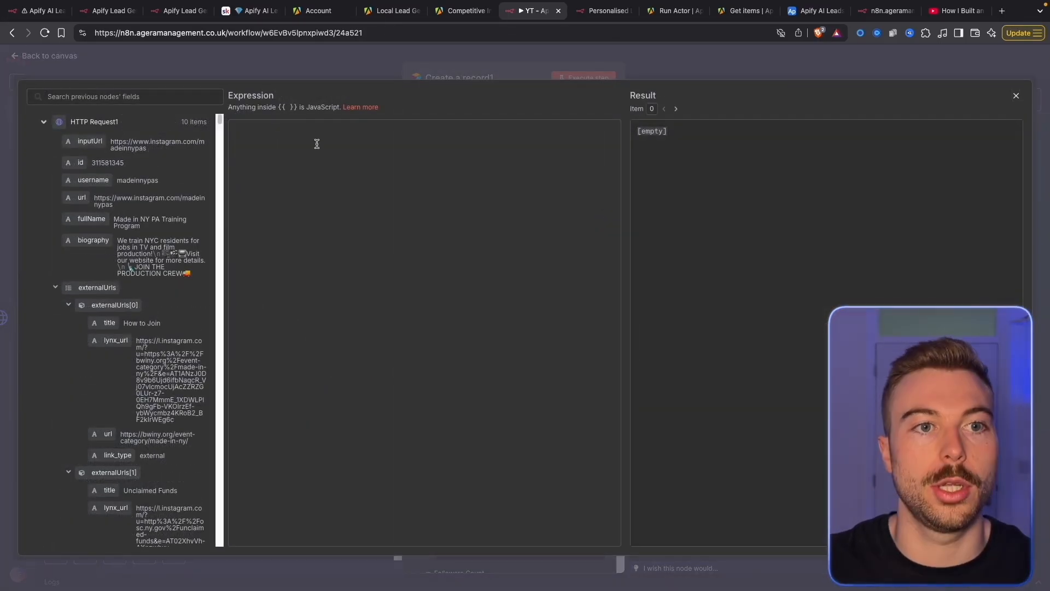
pyautogui.click(250, 11)
pyautogui.scroll(-7, 558, 415)
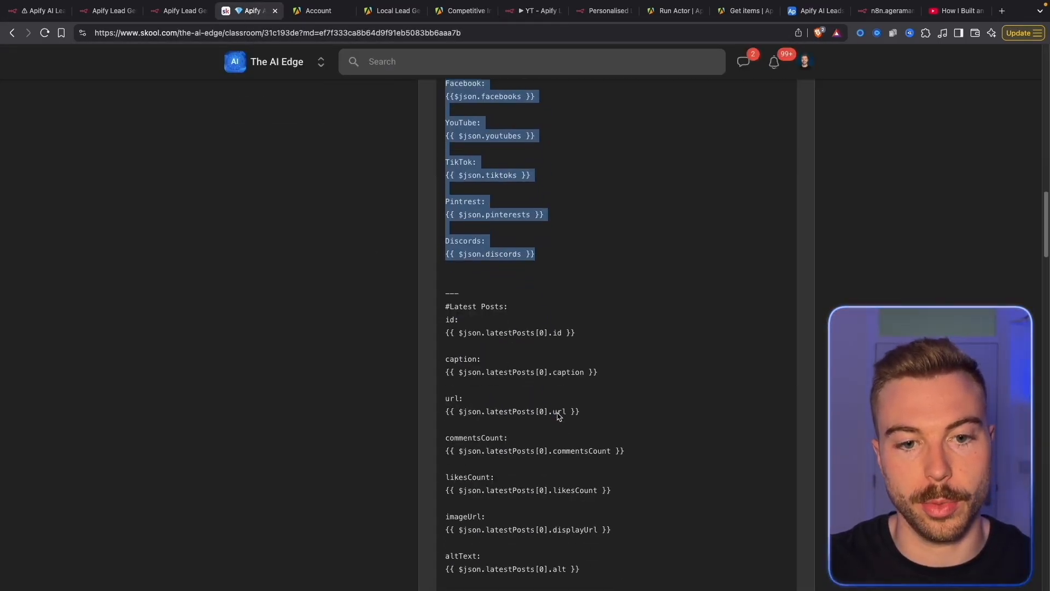
pyautogui.scroll(-6, 506, 314)
pyautogui.moveTo(446, 220); pyautogui.dragTo(508, 192)
pyautogui.scroll(8, 509, 192)
pyautogui.click(443, 310)
pyautogui.scroll(-5, 530, 424)
pyautogui.moveTo(443, 310); pyautogui.dragTo(624, 565)
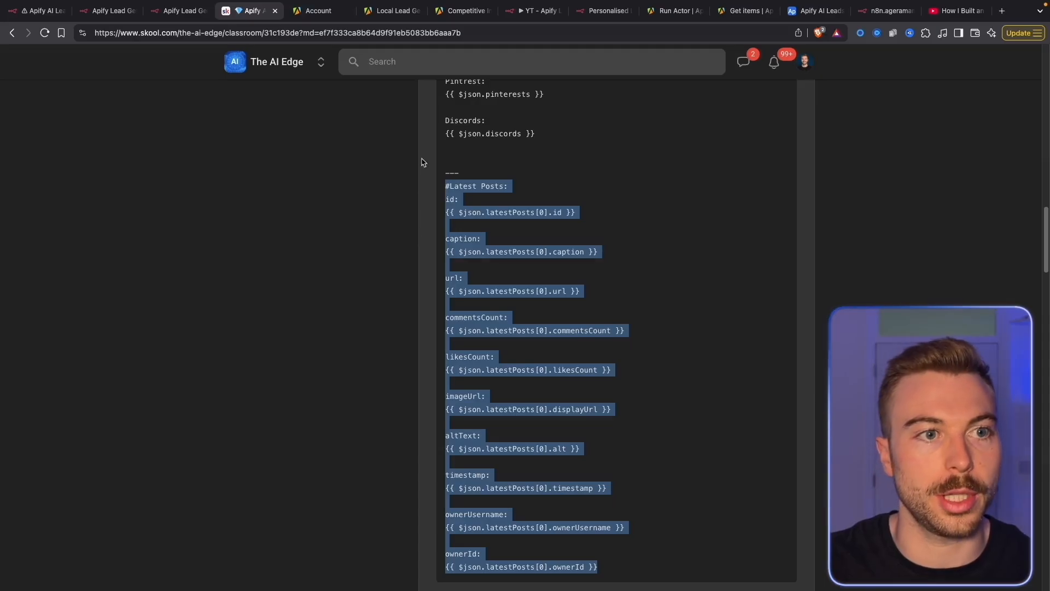
pyautogui.click(497, 12)
pyautogui.click(514, 11)
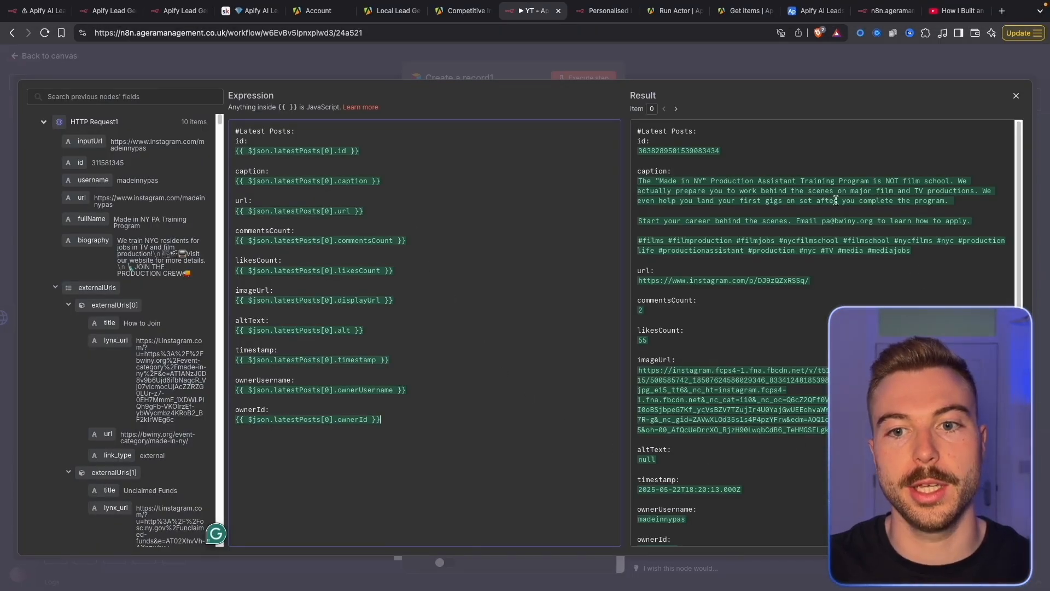
pyautogui.click(691, 66)
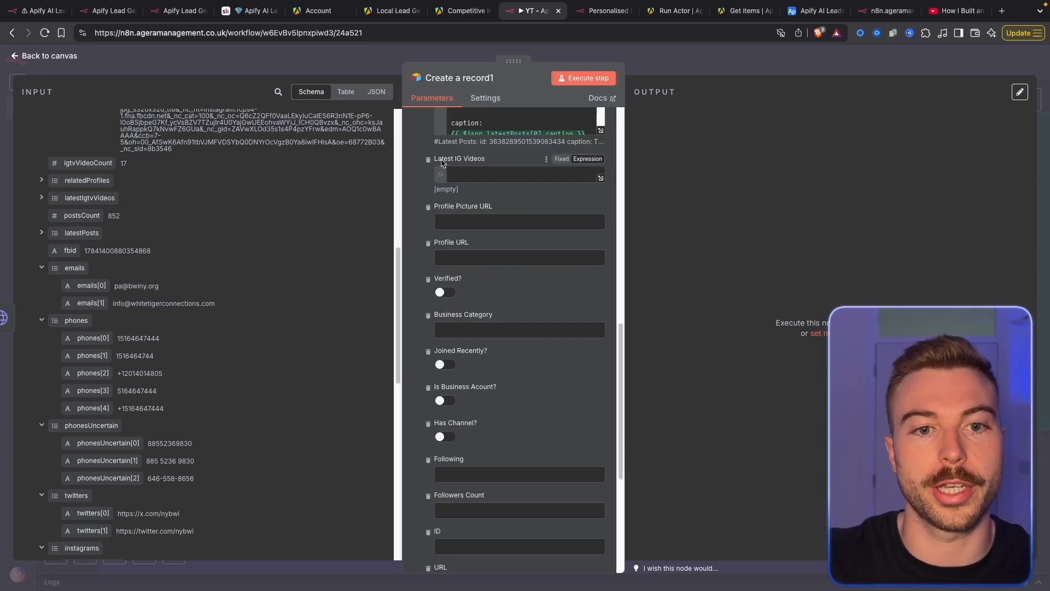
# Remove Latest IG Videos and map profilePicUrlHD and profilePicUrl into the picture and profile URL columns
pyautogui.click(429, 159)
pyautogui.scroll(3, 99, 271)
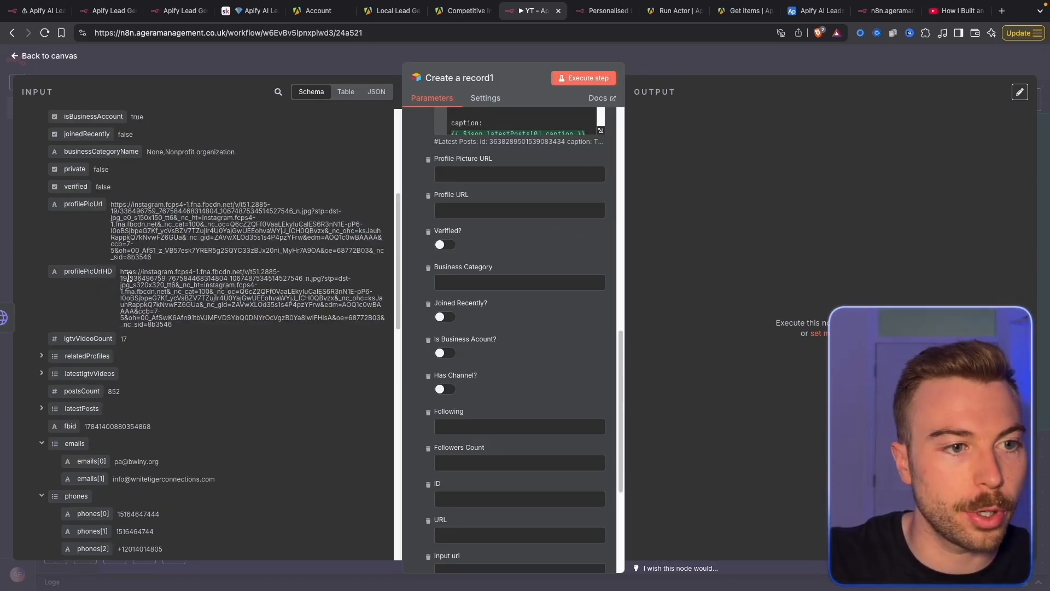
pyautogui.moveTo(87, 272); pyautogui.dragTo(491, 181)
pyautogui.moveTo(82, 204); pyautogui.dragTo(536, 219)
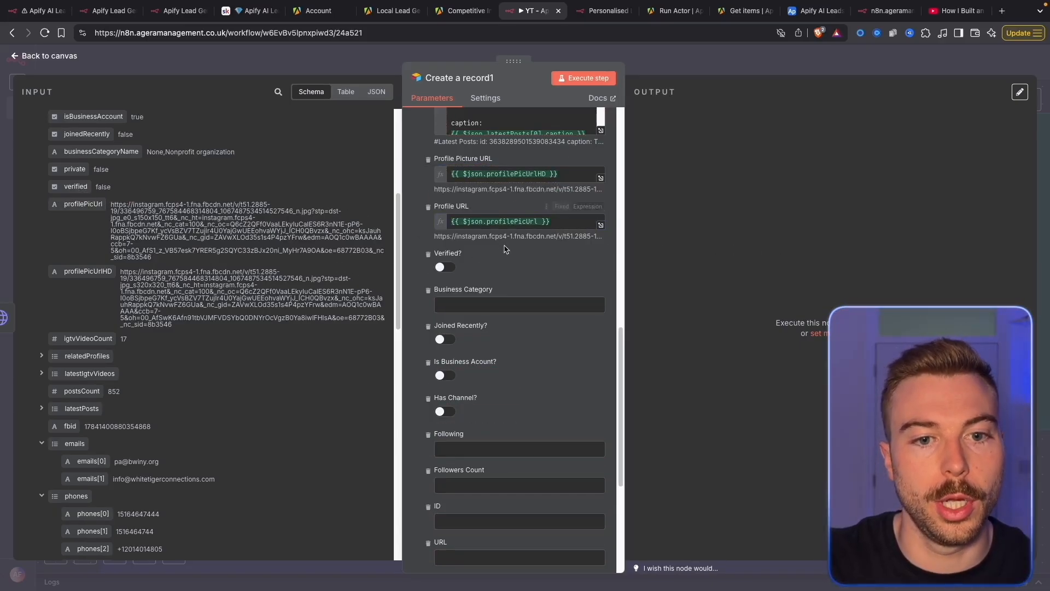
# Map verified, businessCategoryName, joined-recently and isBusinessAccount into their columns as expressions
pyautogui.click(598, 254)
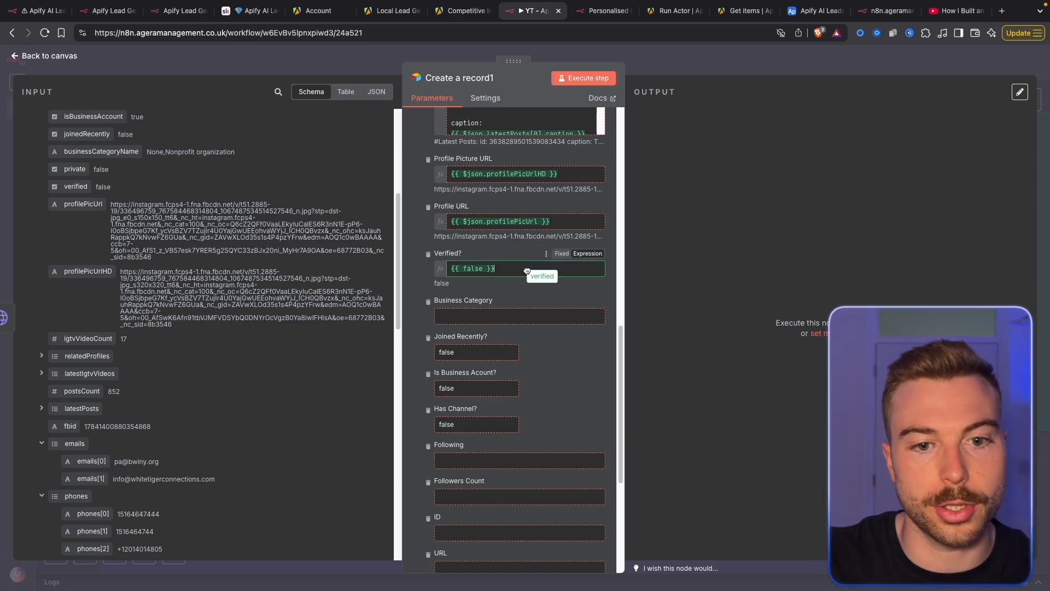
pyautogui.hotkey('ctrl', 'a')
pyautogui.press('BackSpace')
pyautogui.moveTo(75, 186); pyautogui.dragTo(551, 264)
pyautogui.moveTo(101, 152); pyautogui.dragTo(487, 315)
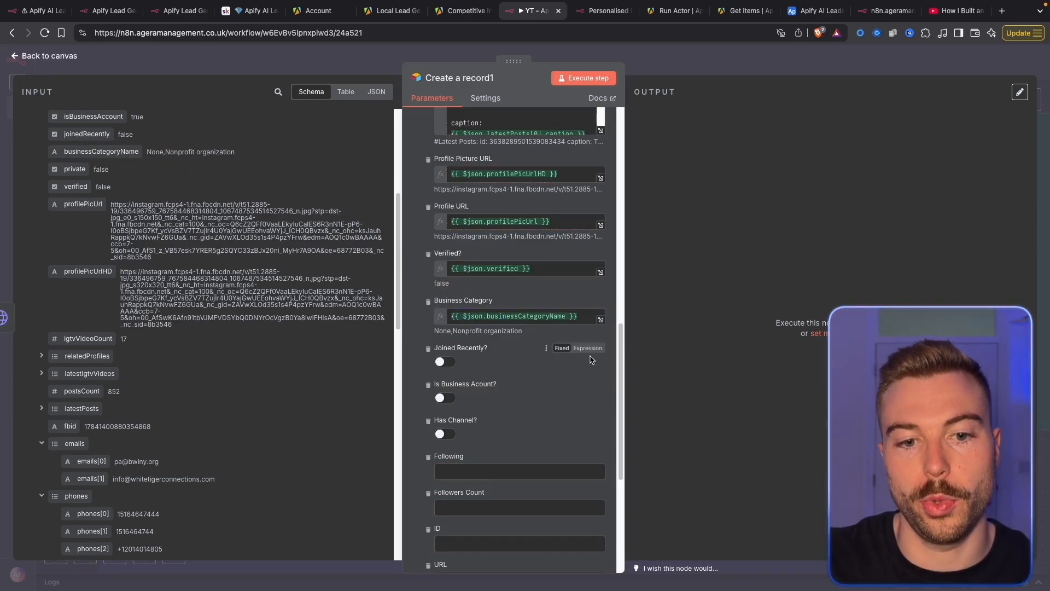
pyautogui.click(588, 348)
pyautogui.scroll(2, 124, 188)
pyautogui.moveTo(104, 223); pyautogui.dragTo(496, 368)
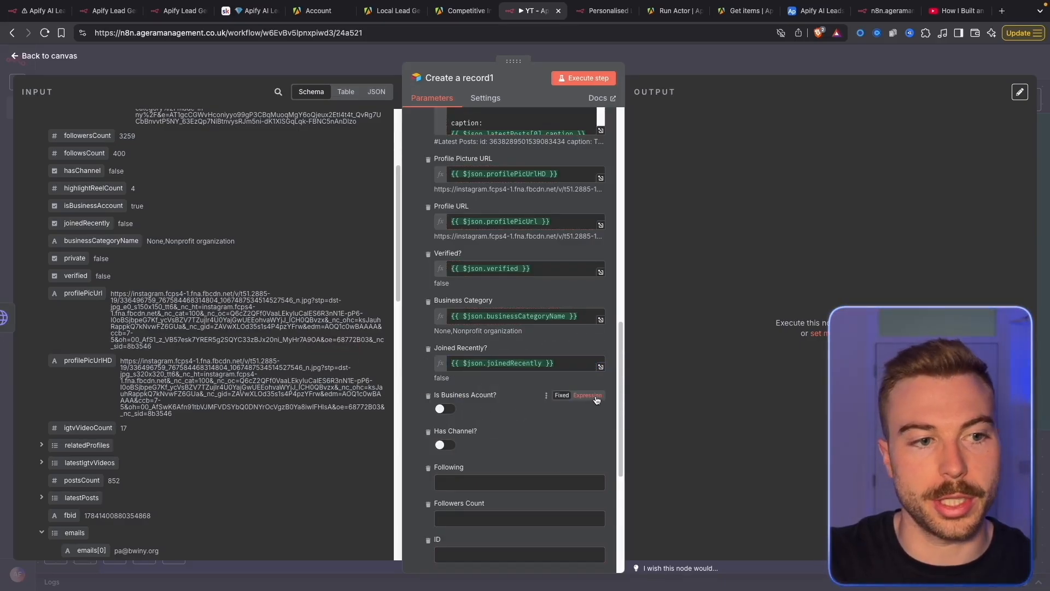
pyautogui.click(588, 395)
pyautogui.moveTo(93, 206); pyautogui.dragTo(497, 405)
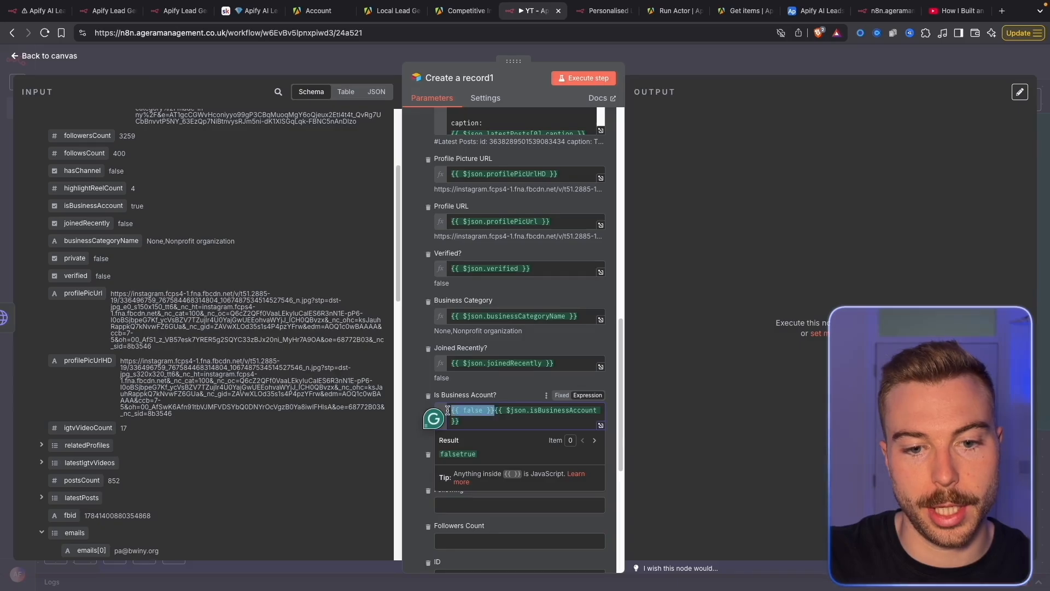
pyautogui.press('BackSpace')
# Make Has Channel? an expression and delete the Personalised Subject and Personalised Email fields
pyautogui.scroll(-2, 543, 383)
pyautogui.click(746, 356)
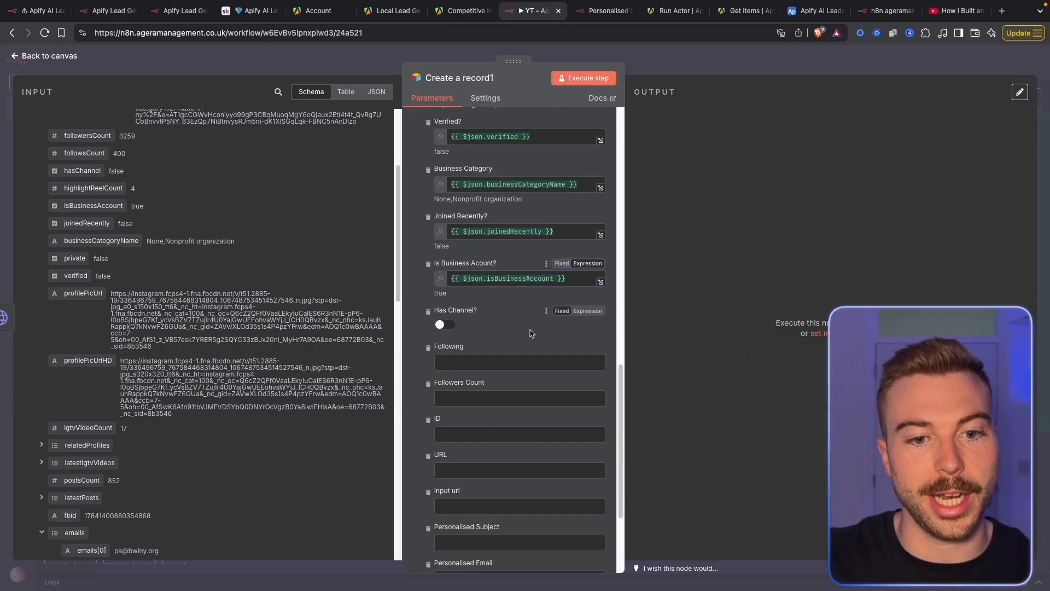
pyautogui.click(588, 311)
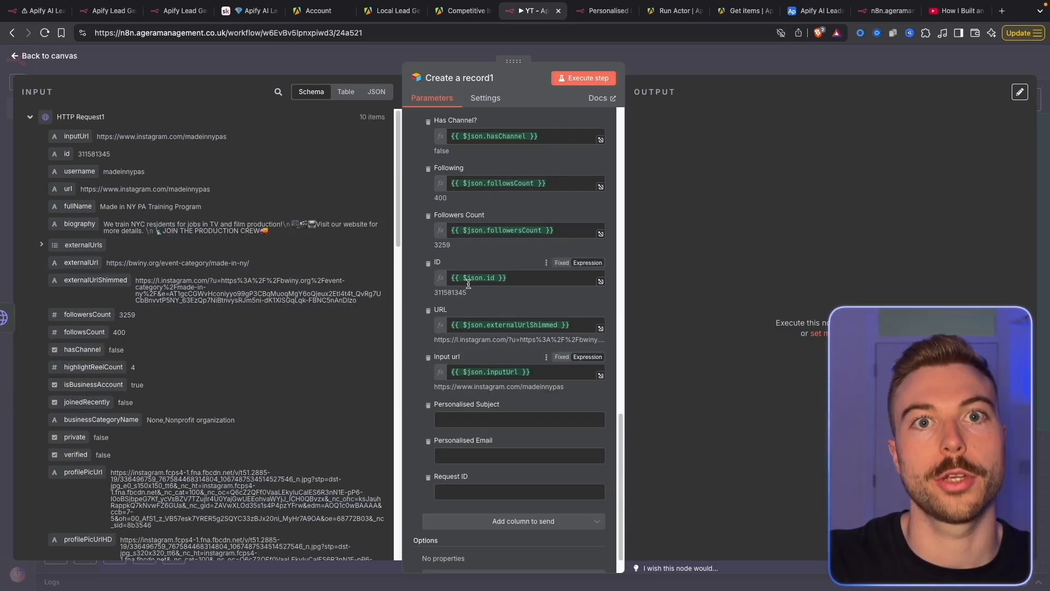
pyautogui.scroll(-1, 448, 328)
pyautogui.click(428, 370)
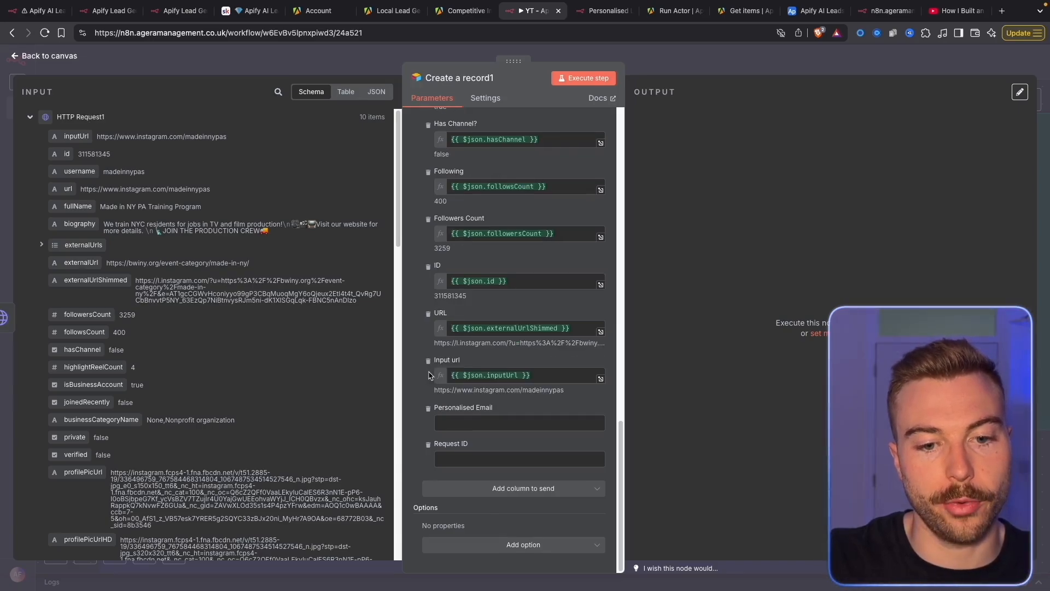
pyautogui.click(428, 408)
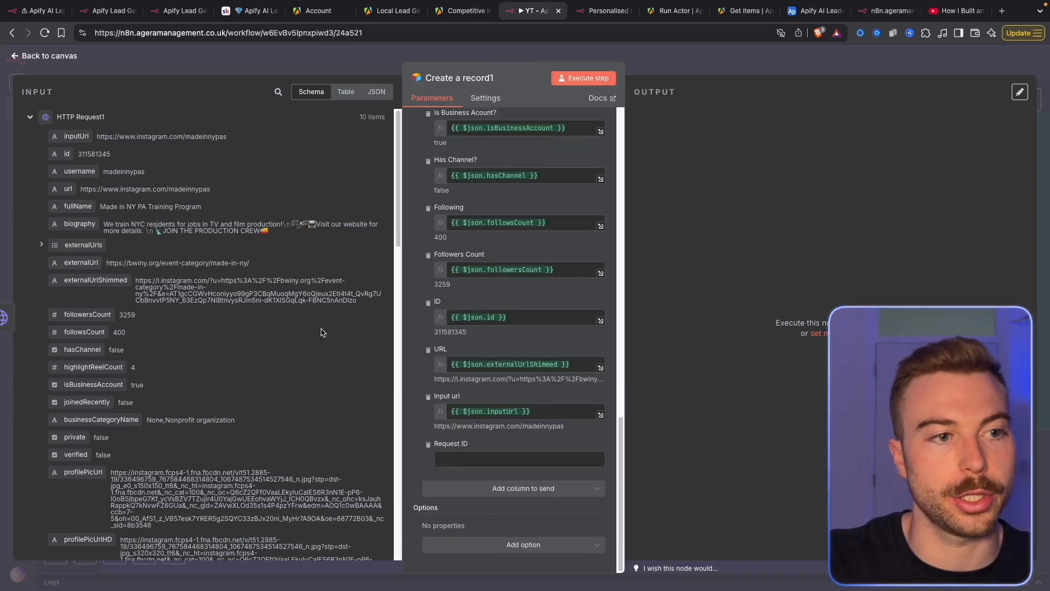
# Map Create a record's id into Request ID and execute the node
pyautogui.click(101, 118)
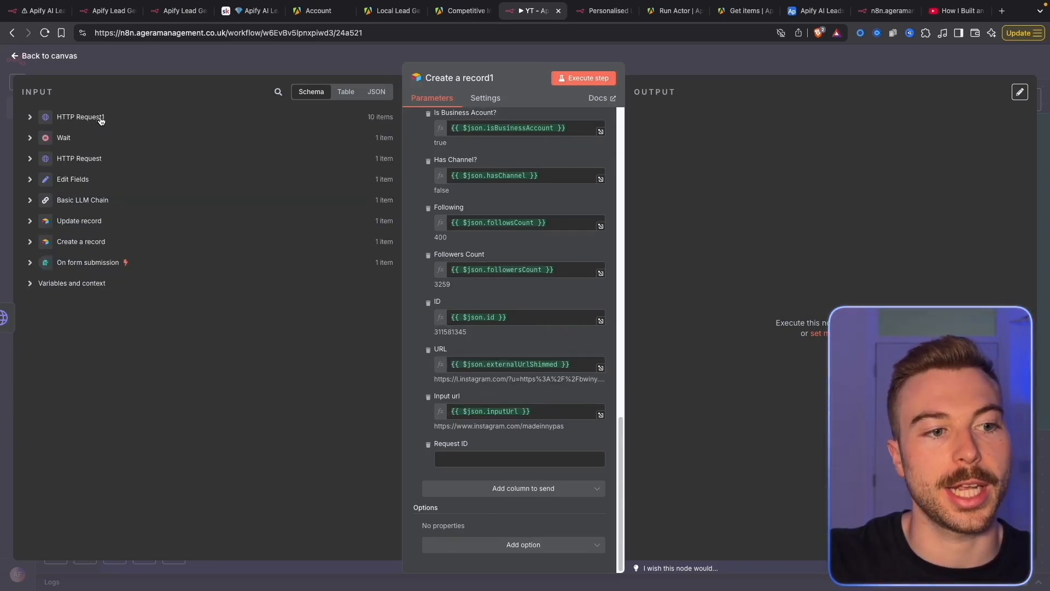
pyautogui.click(93, 243)
pyautogui.moveTo(62, 256); pyautogui.dragTo(454, 460)
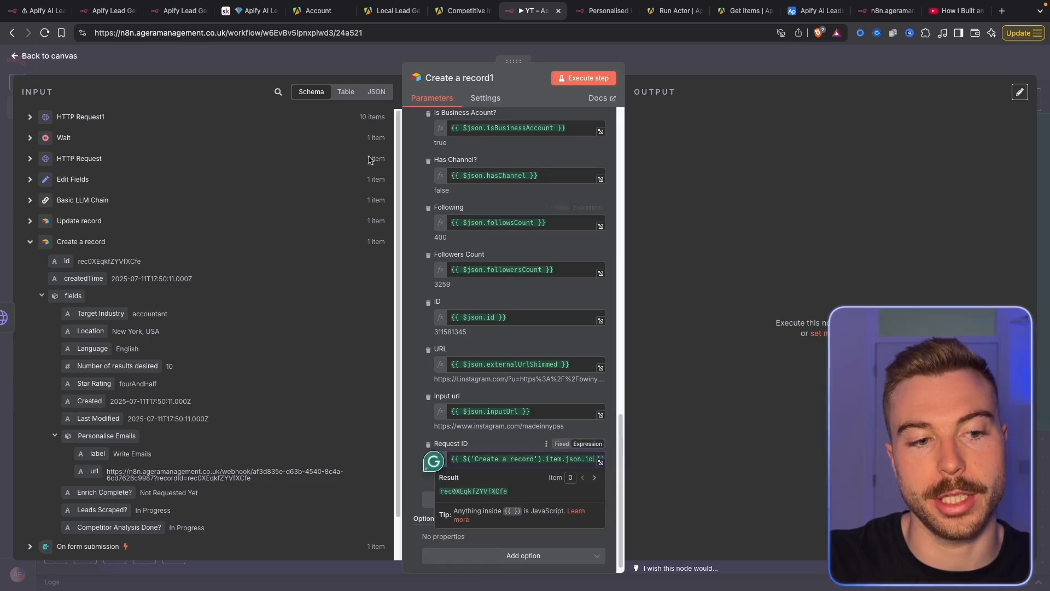
pyautogui.click(789, 182)
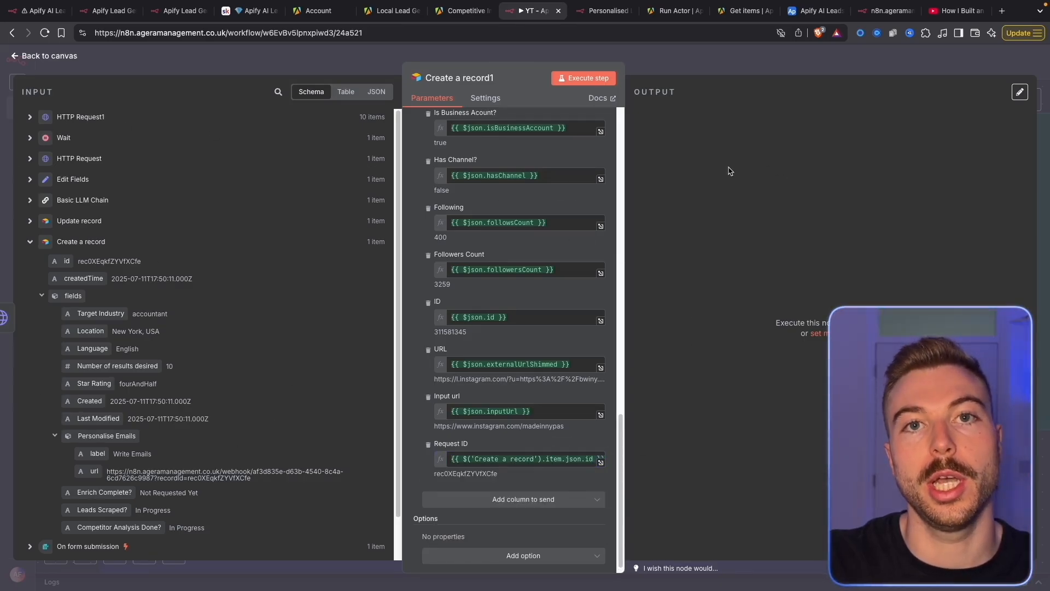
pyautogui.click(584, 79)
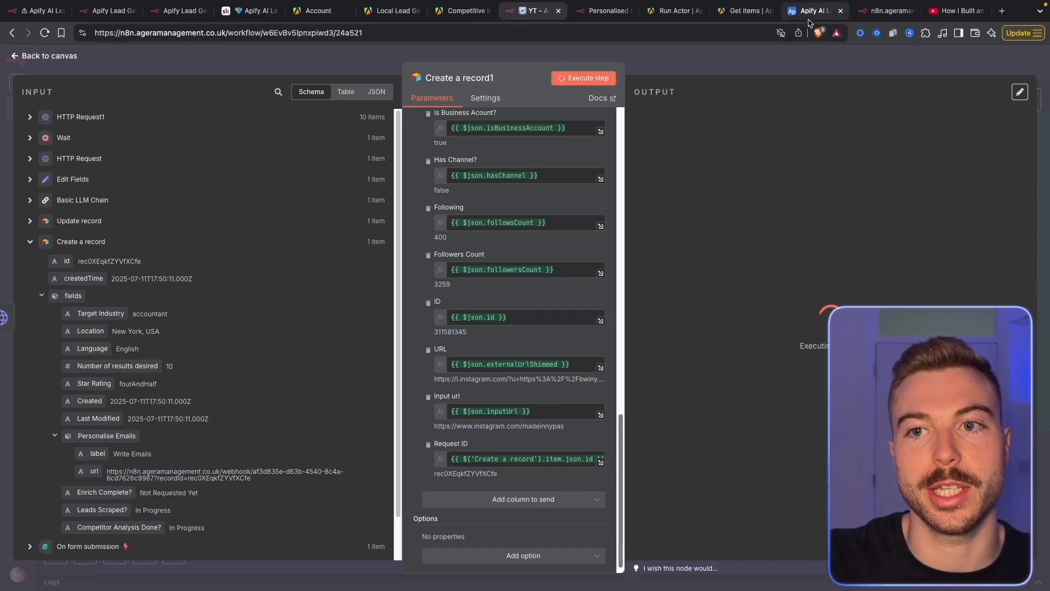
# Open Airtable's Scraped Leads table and scroll through the 24 leads, including The New York Times
pyautogui.click(815, 11)
pyautogui.click(128, 86)
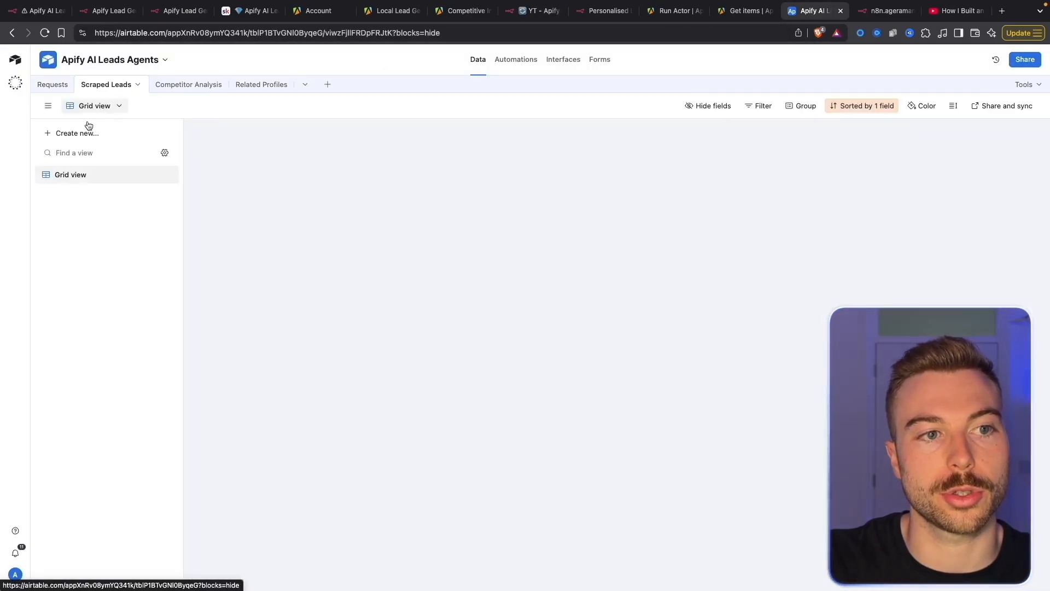
pyautogui.scroll(-2, 815, 382)
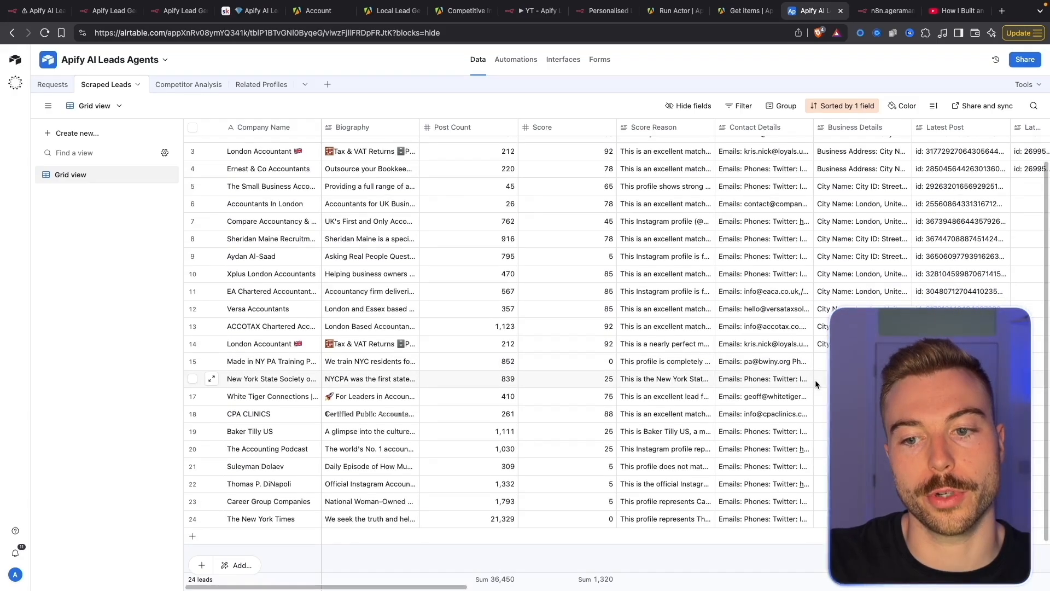
pyautogui.scroll(-2, 815, 380)
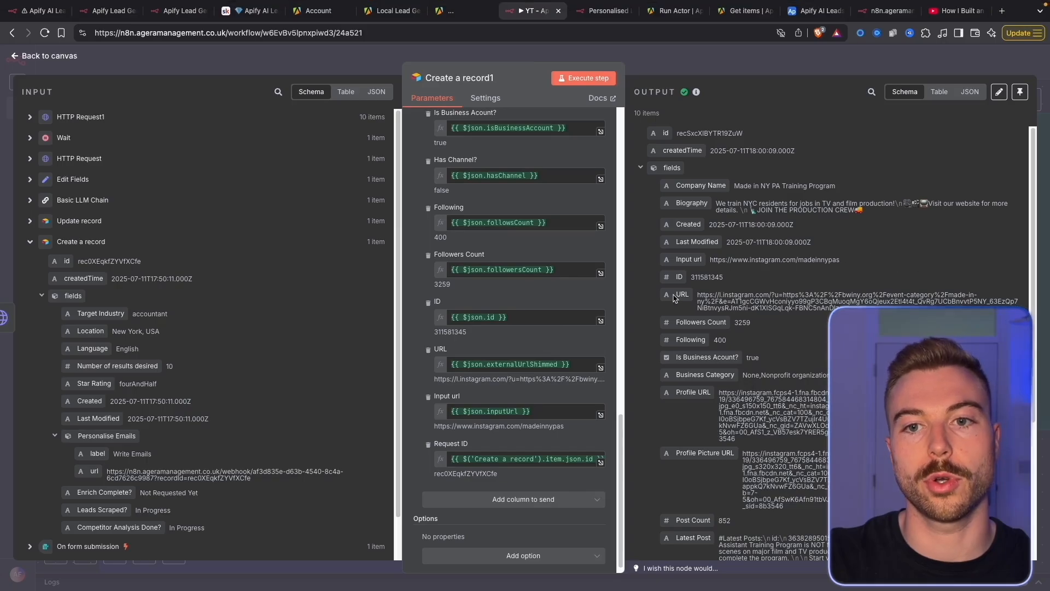
# Add a Merge node after Create a record1
pyautogui.press('super+a')
pyautogui.click(745, 35)
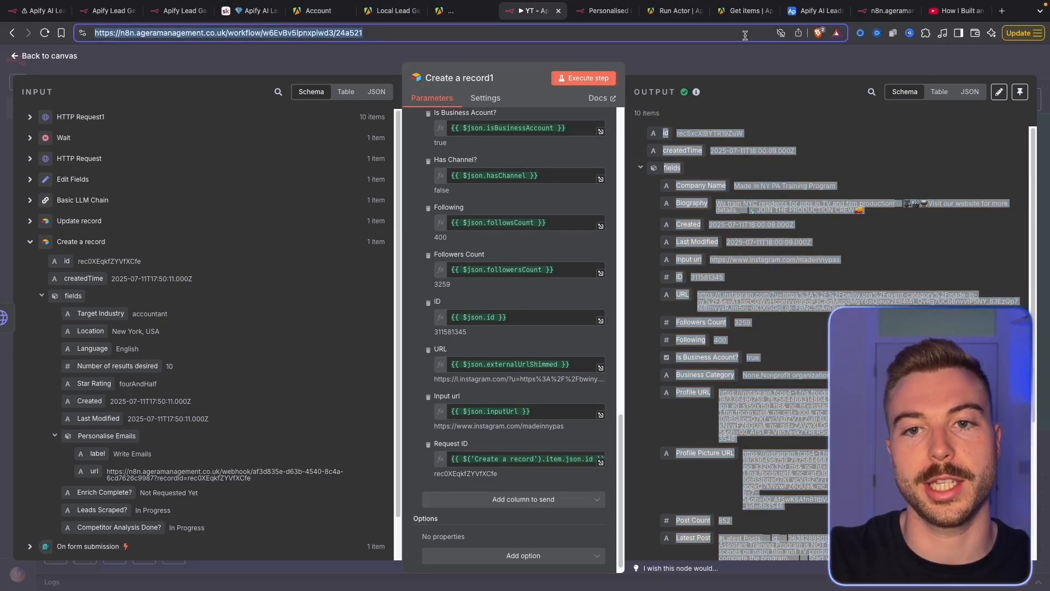
pyautogui.click(744, 59)
pyautogui.scroll(-2, 825, 306)
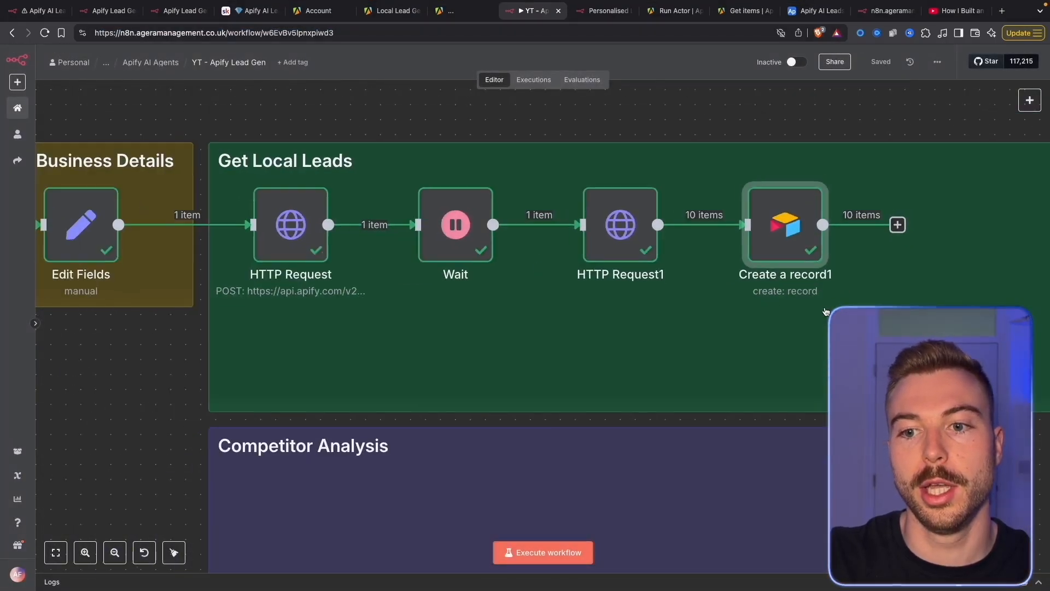
pyautogui.moveTo(836, 268); pyautogui.dragTo(336, 260)
pyautogui.click(396, 218)
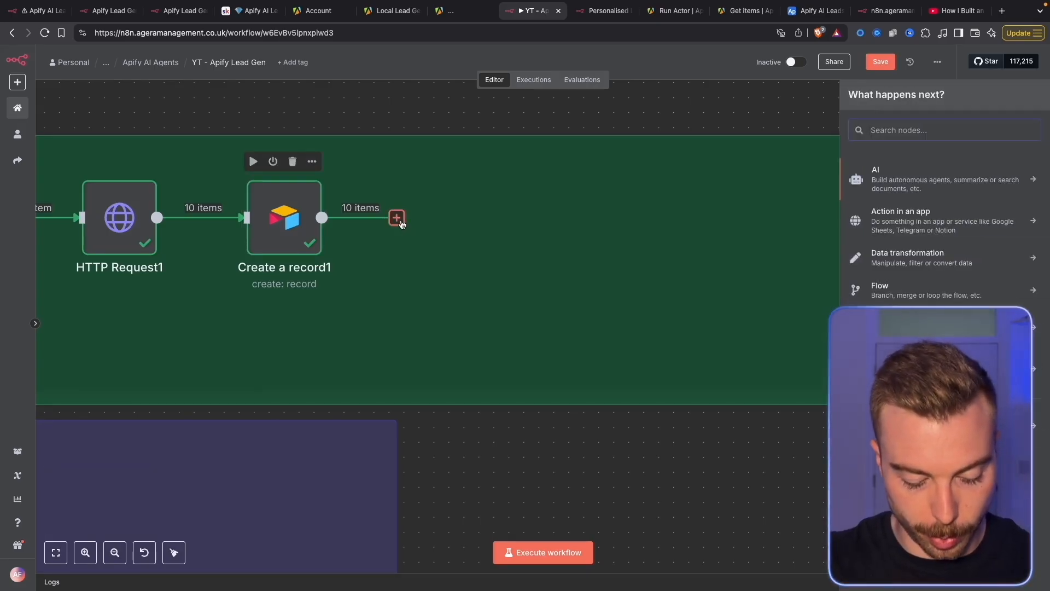
pyautogui.write('merge')
pyautogui.click(881, 174)
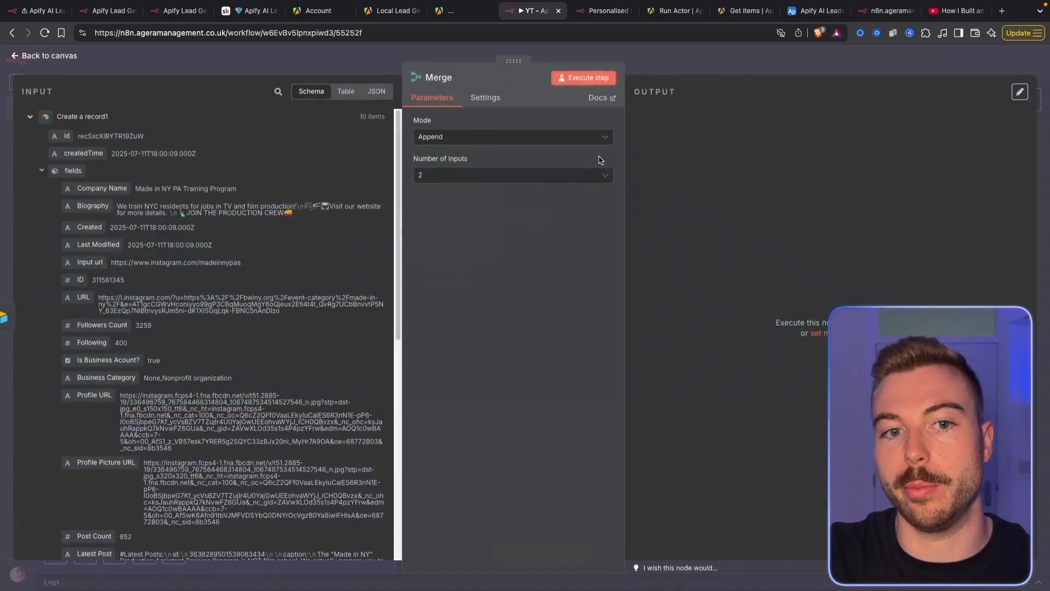
# Set Merge to Combine with different field names, matching Company Name to fullName
pyautogui.click(446, 138)
pyautogui.click(433, 187)
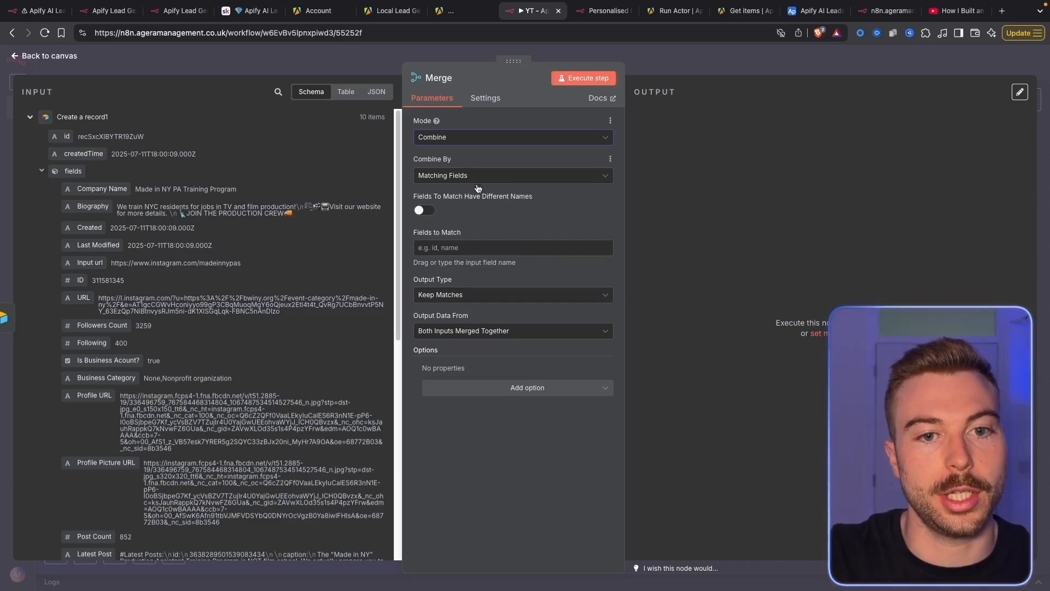
pyautogui.click(424, 210)
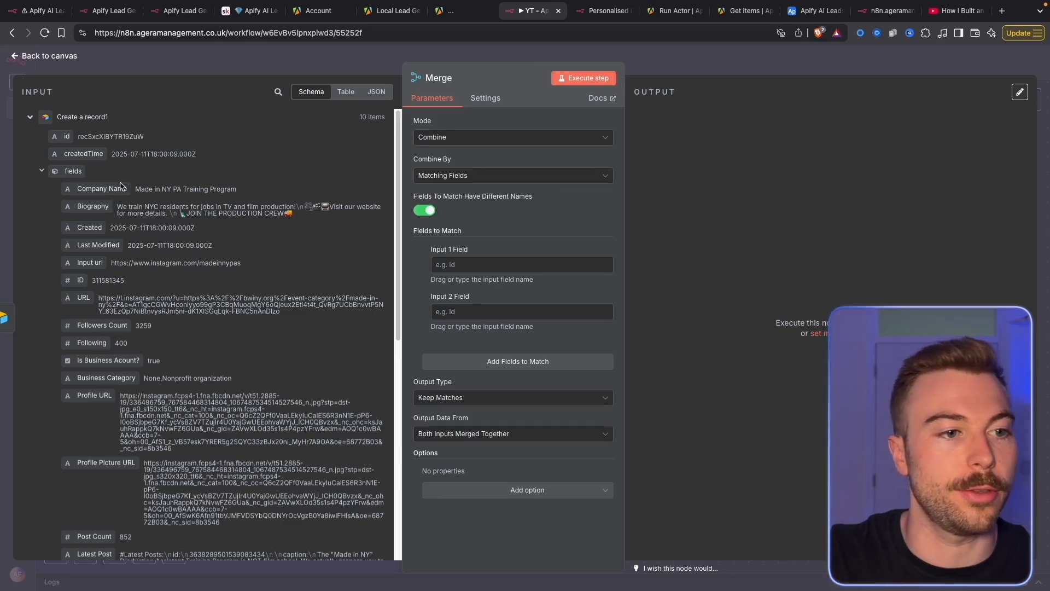
pyautogui.moveTo(110, 188); pyautogui.dragTo(453, 265)
pyautogui.click(93, 117)
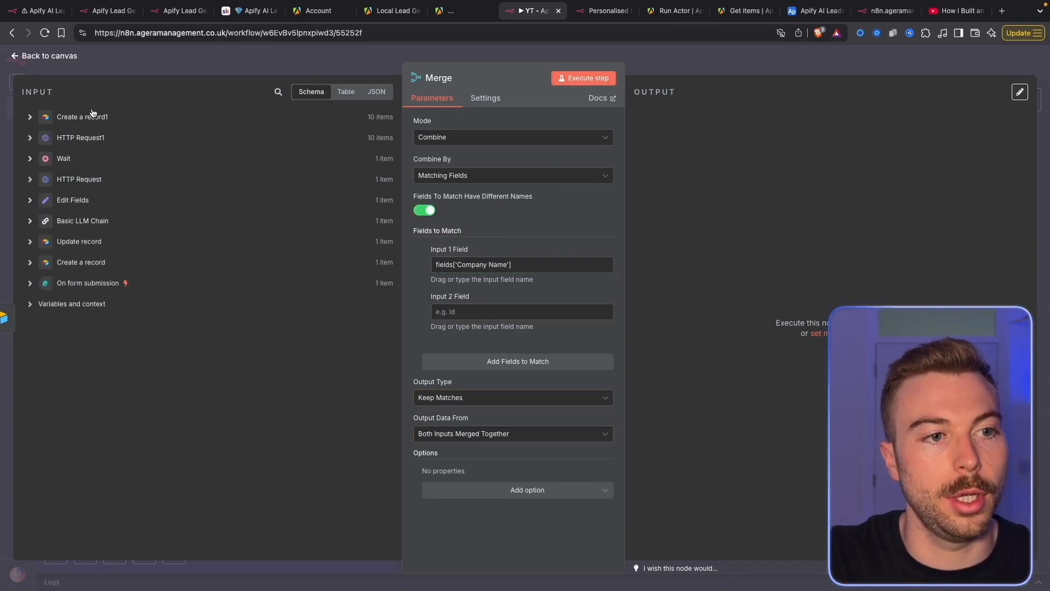
pyautogui.click(82, 137)
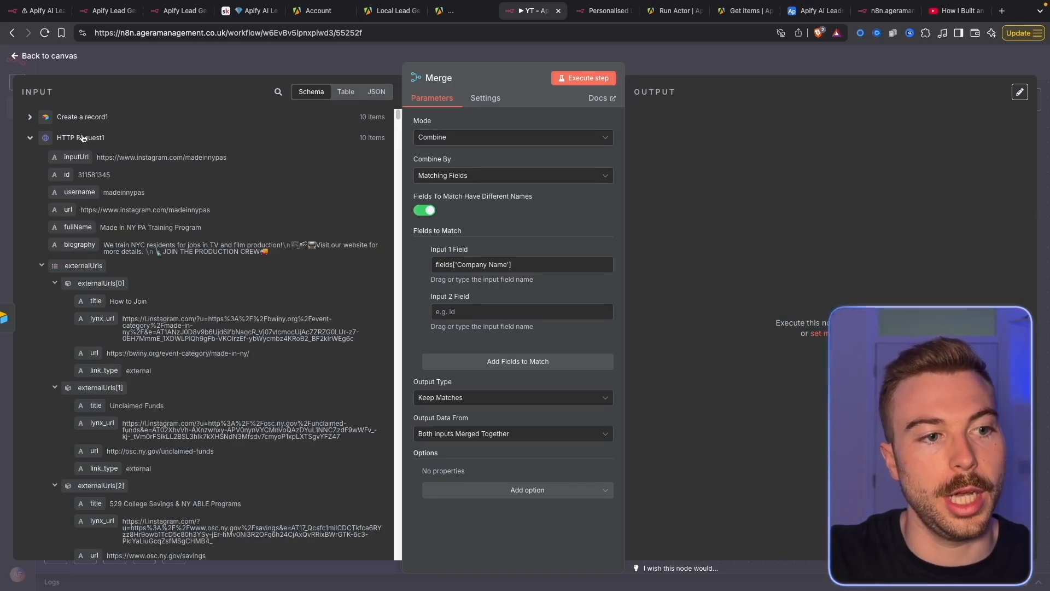
pyautogui.scroll(-1, 76, 202)
pyautogui.moveTo(73, 218); pyautogui.dragTo(471, 313)
# Connect HTTP Request1 into Merge's second input and run it, producing 10 items
pyautogui.press('Escape')
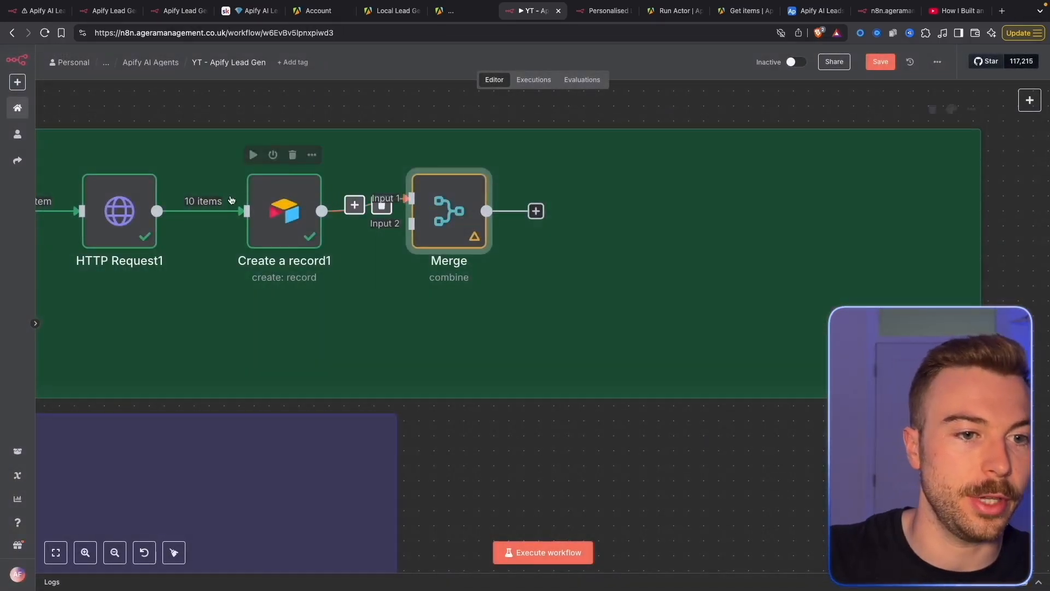
pyautogui.moveTo(157, 212); pyautogui.dragTo(422, 224)
pyautogui.doubleClick(425, 223)
pyautogui.click(583, 78)
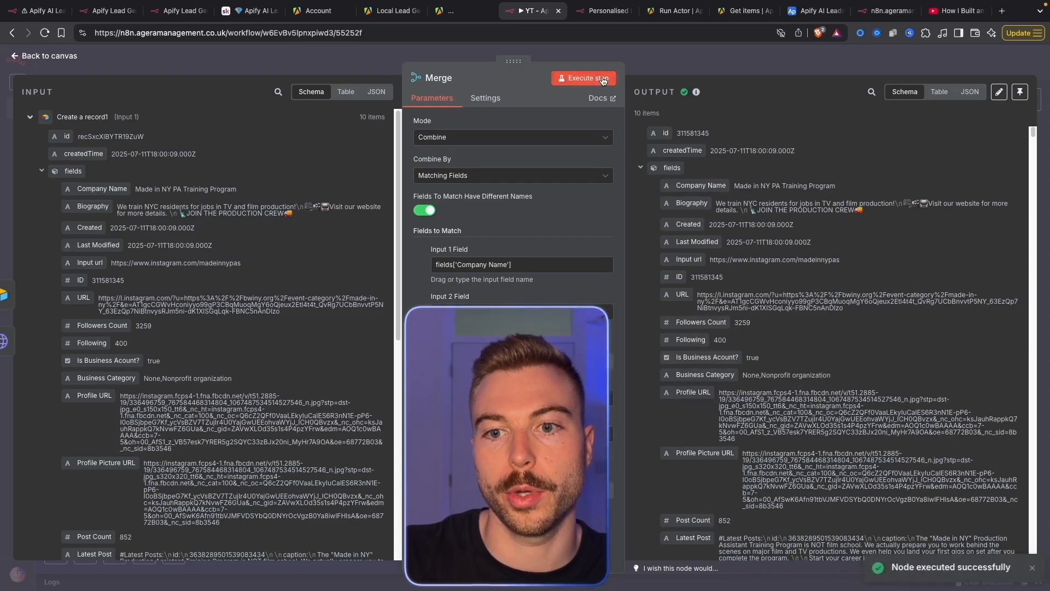
pyautogui.scroll(-10, 755, 332)
pyautogui.scroll(10, 756, 332)
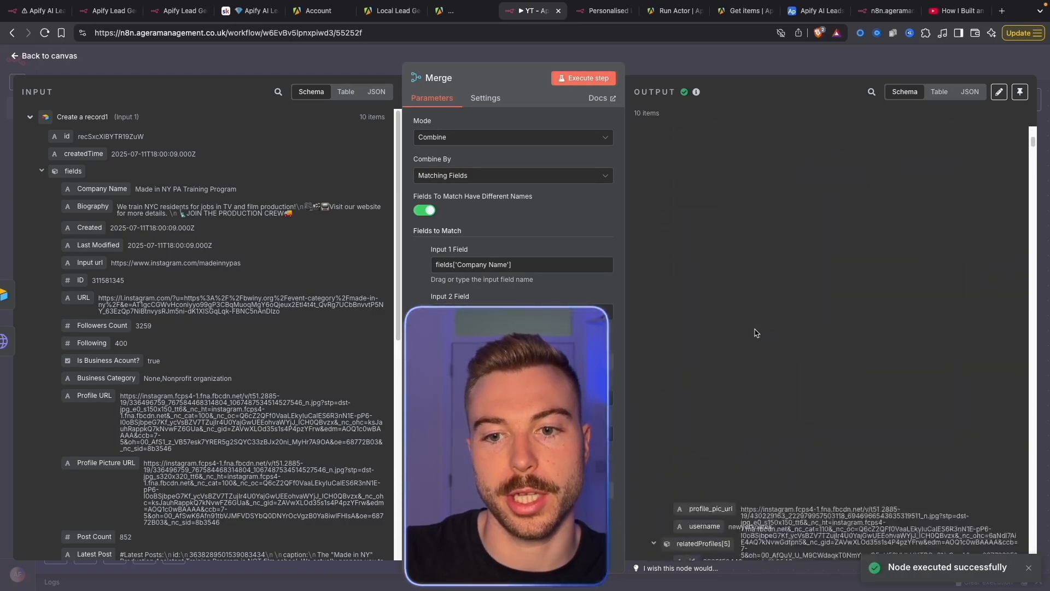
# Save the workflow and add a Split Out node after the Merge node
pyautogui.click(754, 71)
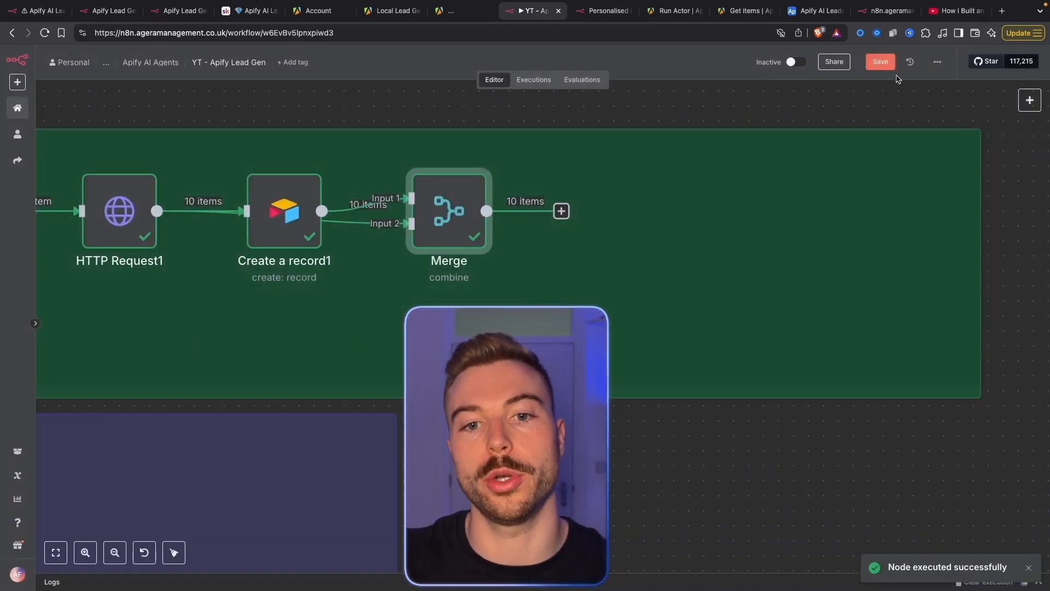
pyautogui.hotkey('ctrl', 's')
pyautogui.click(561, 211)
pyautogui.write('split')
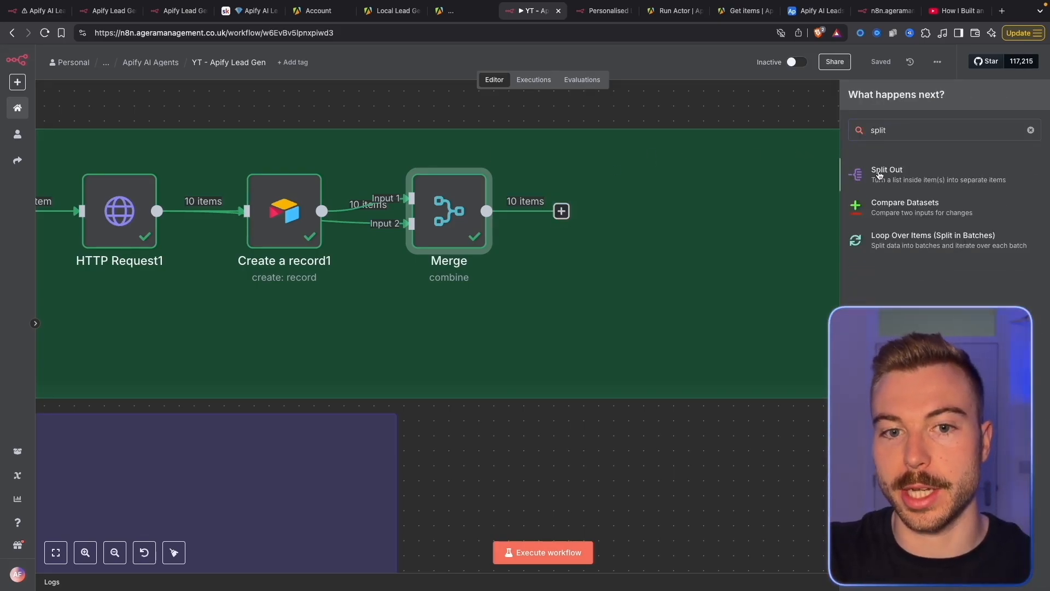
pyautogui.click(879, 174)
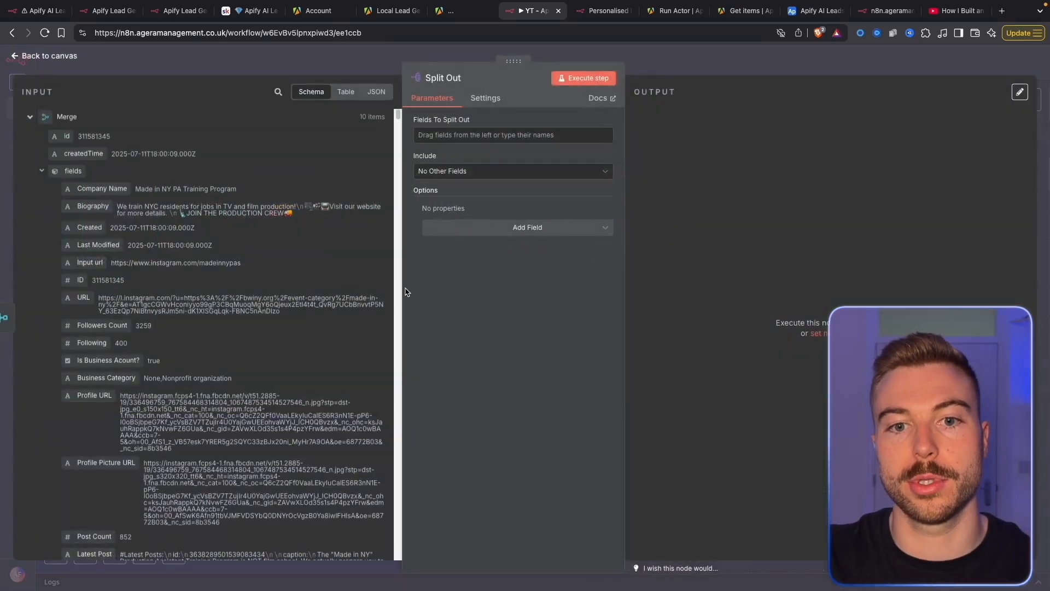
# Split out relatedProfiles and include only the selected other field fullName
pyautogui.click(42, 171)
pyautogui.scroll(-5, 168, 381)
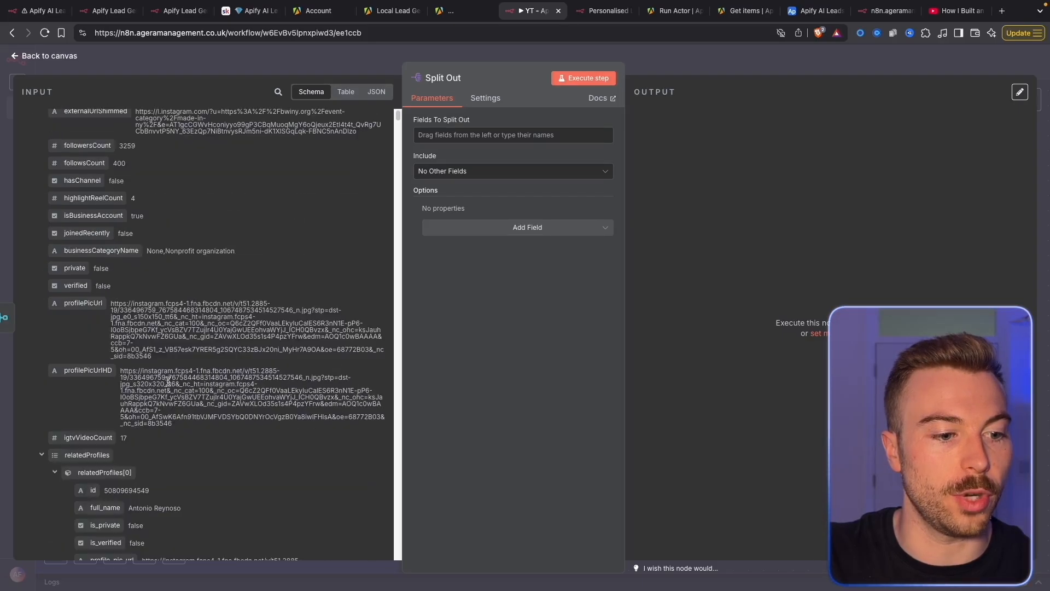
pyautogui.scroll(-3, 168, 381)
pyautogui.moveTo(87, 295); pyautogui.dragTo(492, 130)
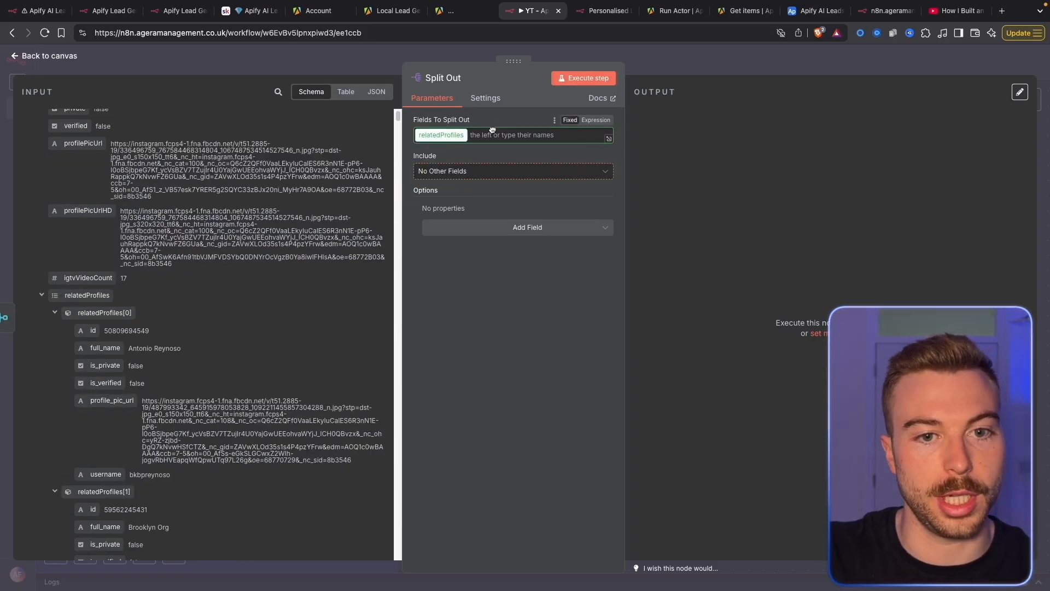
pyautogui.click(484, 227)
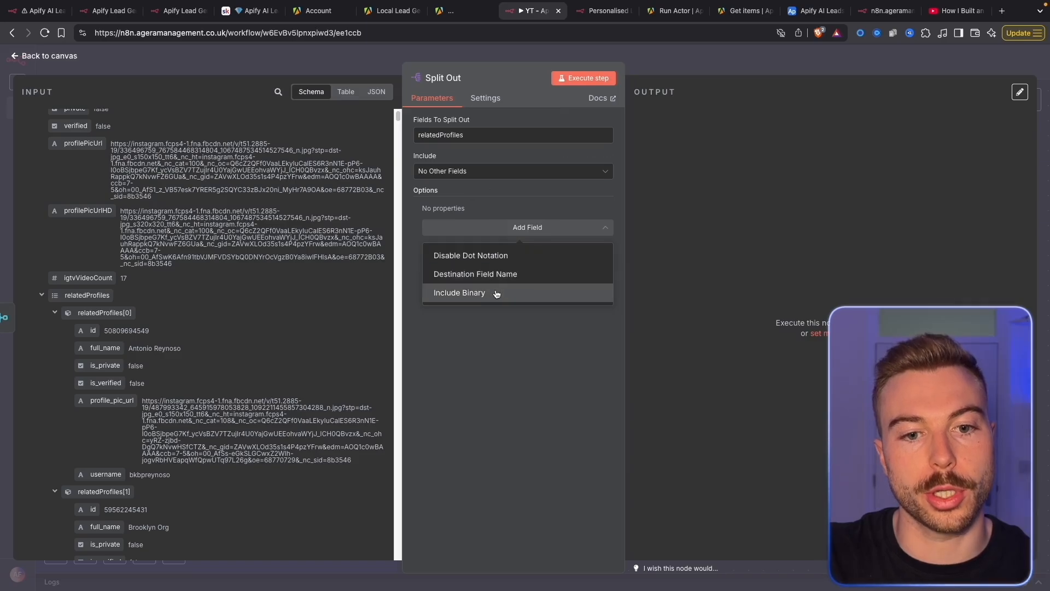
pyautogui.click(591, 193)
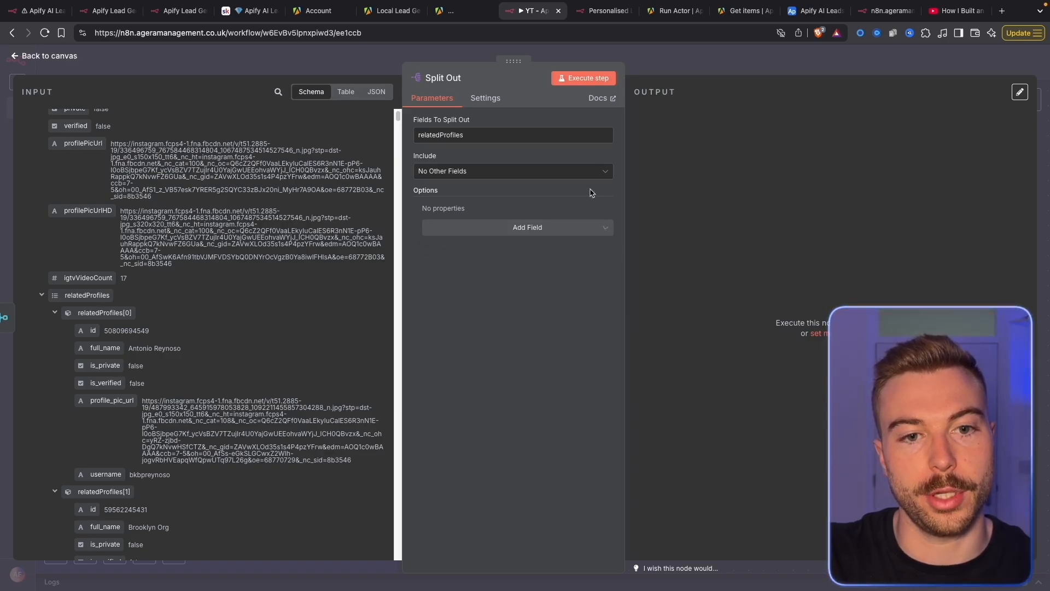
pyautogui.click(530, 172)
pyautogui.click(451, 235)
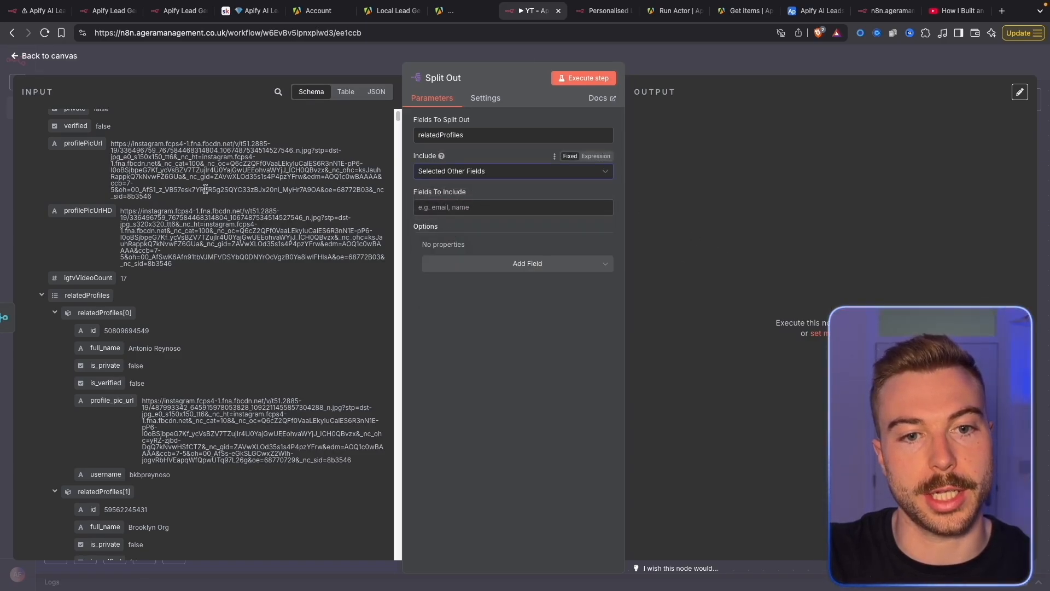
pyautogui.scroll(7, 182, 186)
pyautogui.moveTo(78, 241); pyautogui.dragTo(435, 206)
# Run Split Out and check its 329 items, each keeping fullName
pyautogui.click(608, 77)
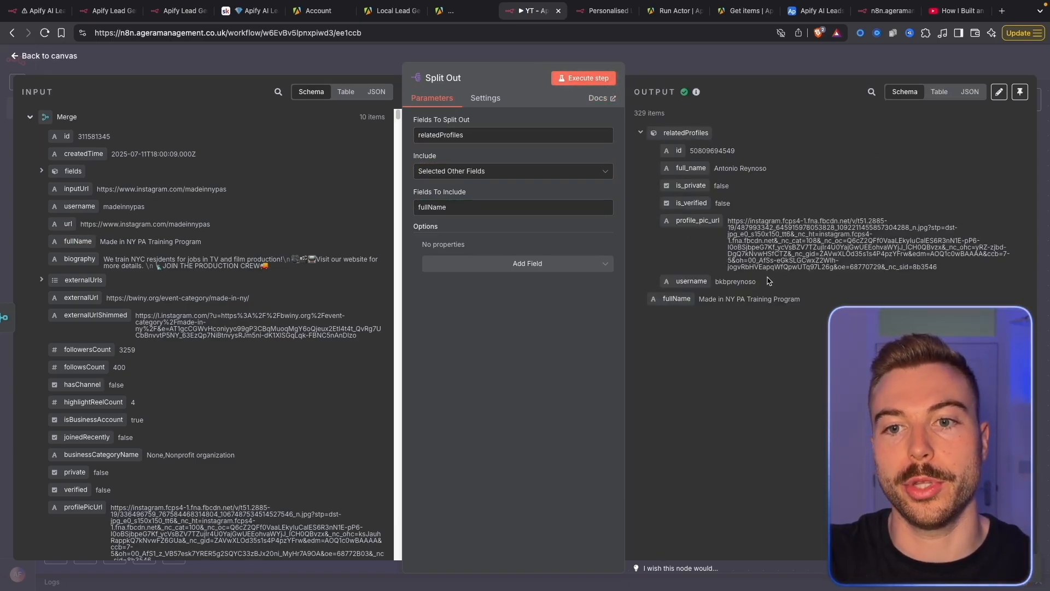
pyautogui.moveTo(838, 303); pyautogui.dragTo(688, 307)
pyautogui.moveTo(728, 148); pyautogui.dragTo(894, 252)
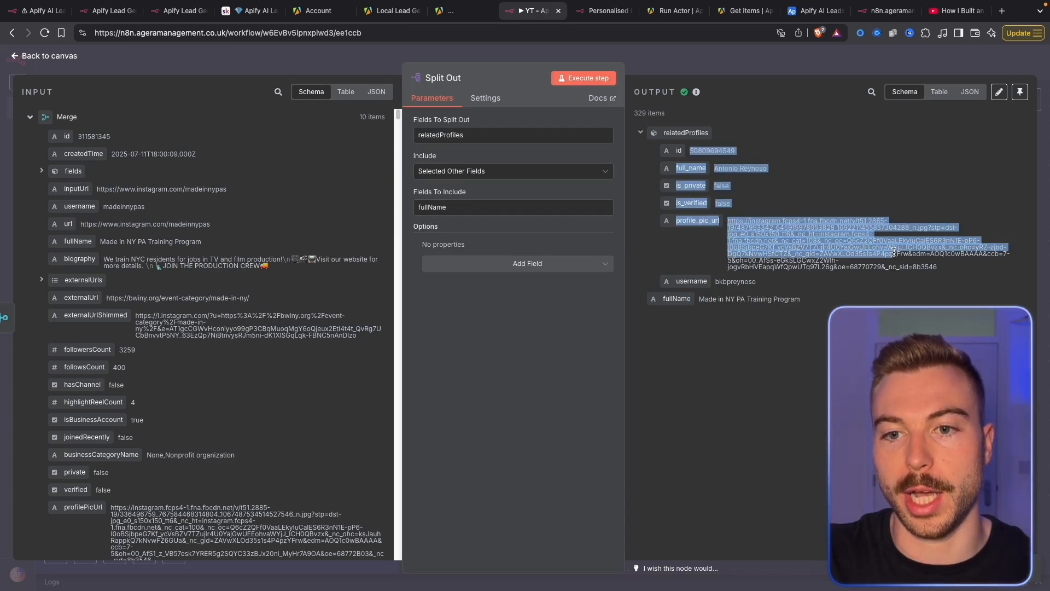
pyautogui.press('Escape')
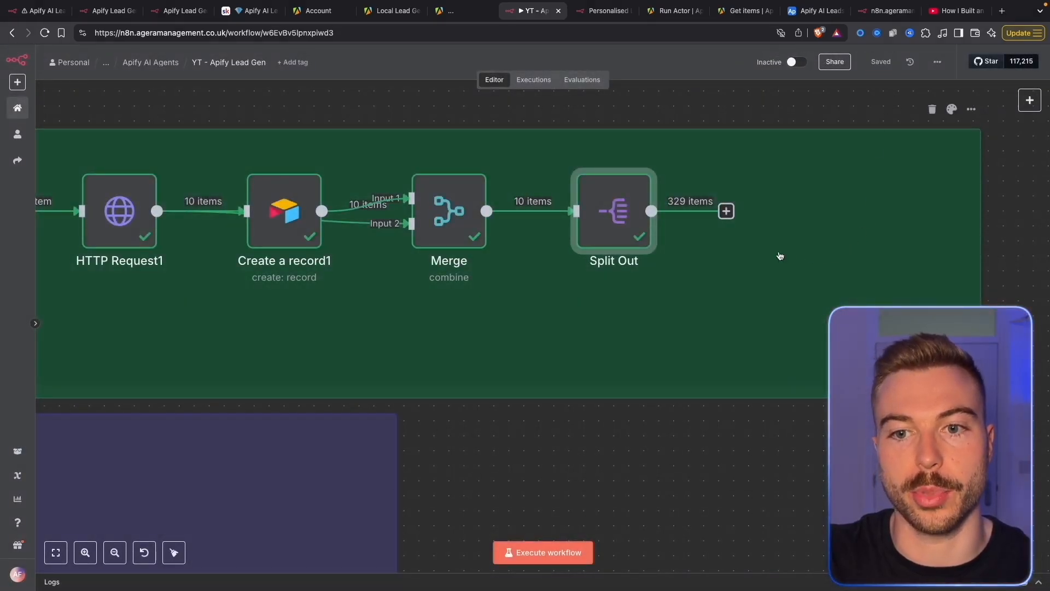
# Add an Airtable 'Create a record' node after Split Out
pyautogui.click(682, 211)
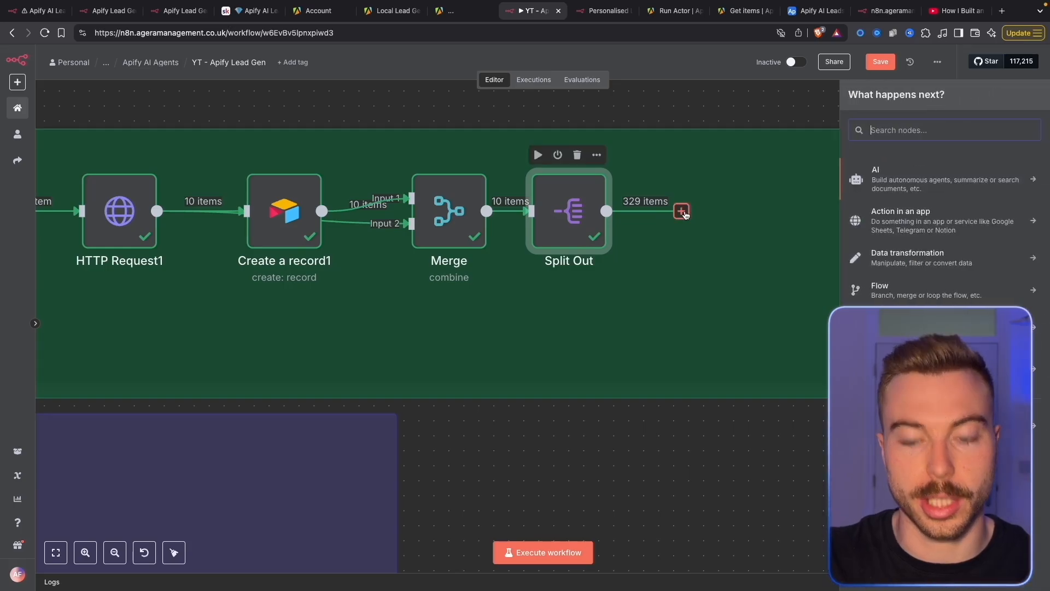
pyautogui.write('air')
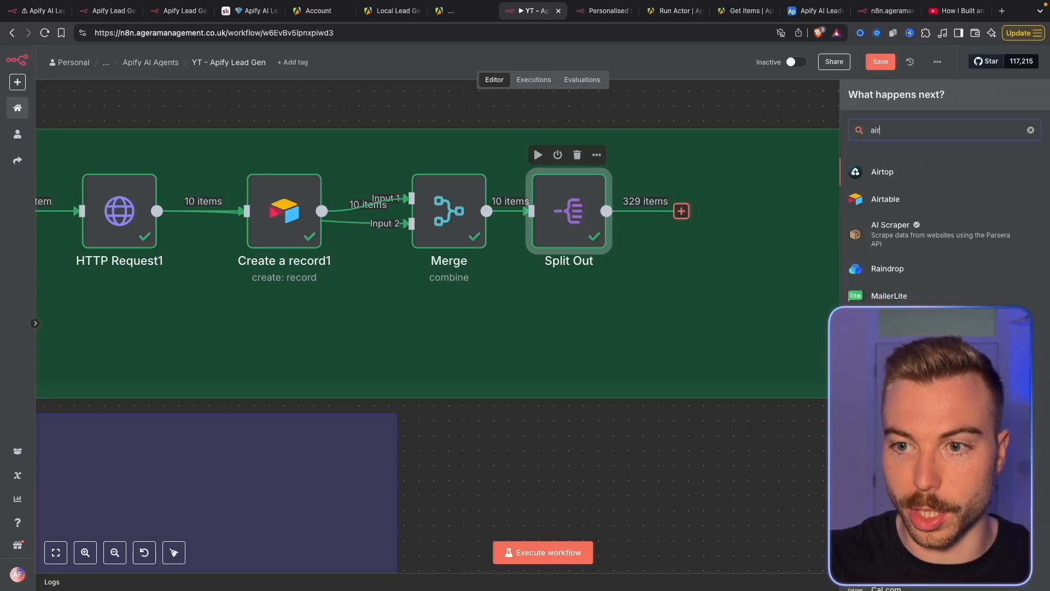
pyautogui.click(965, 207)
pyautogui.write('create')
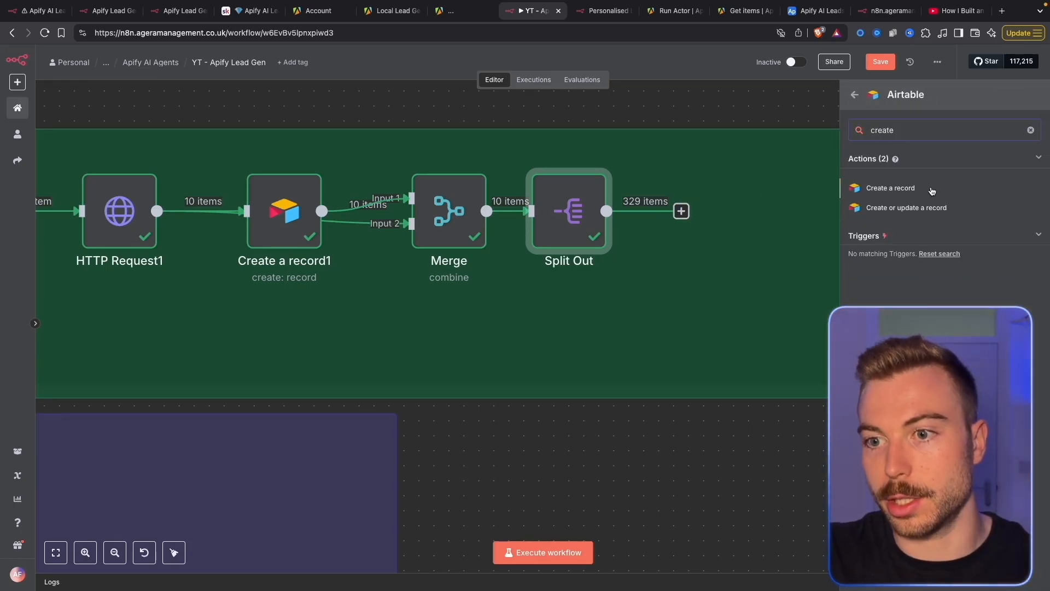
pyautogui.click(933, 189)
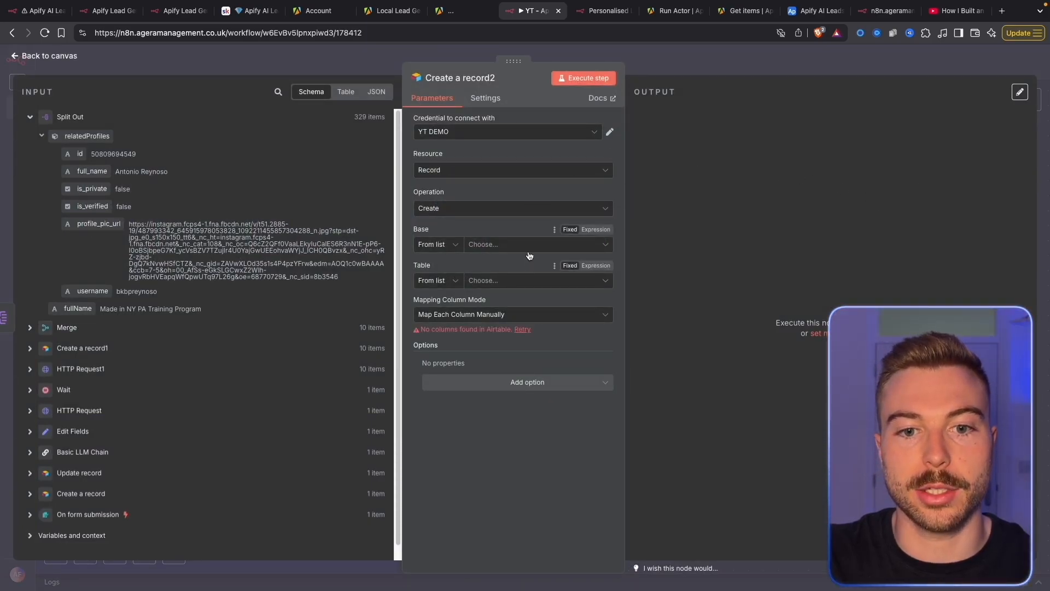
# Point Create a record2 at the Related Profiles table in the Apify AI Leads Agents base
pyautogui.click(528, 252)
pyautogui.write('apify')
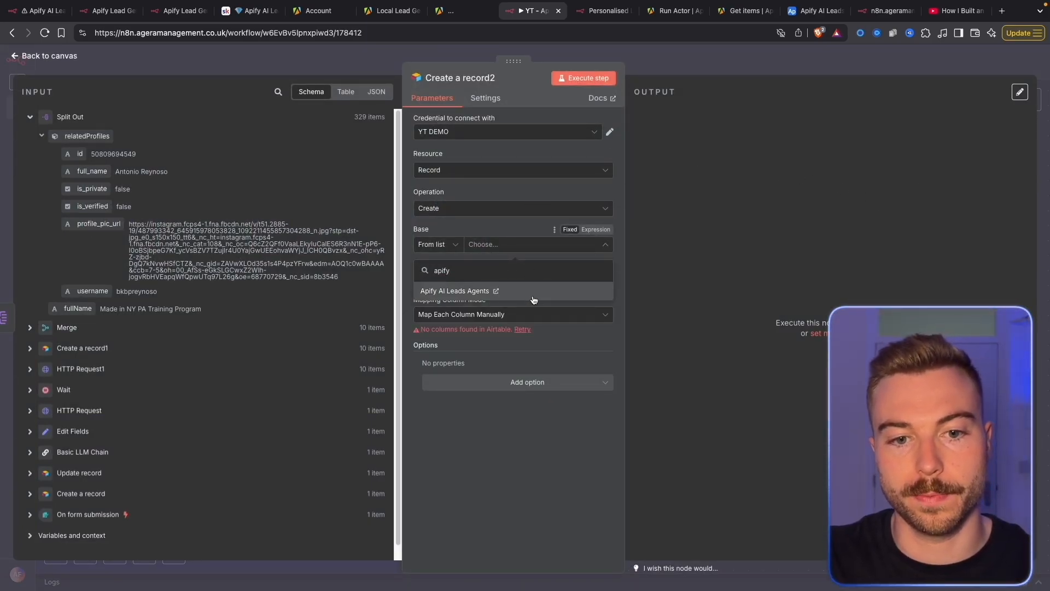
pyautogui.click(530, 293)
pyautogui.click(528, 280)
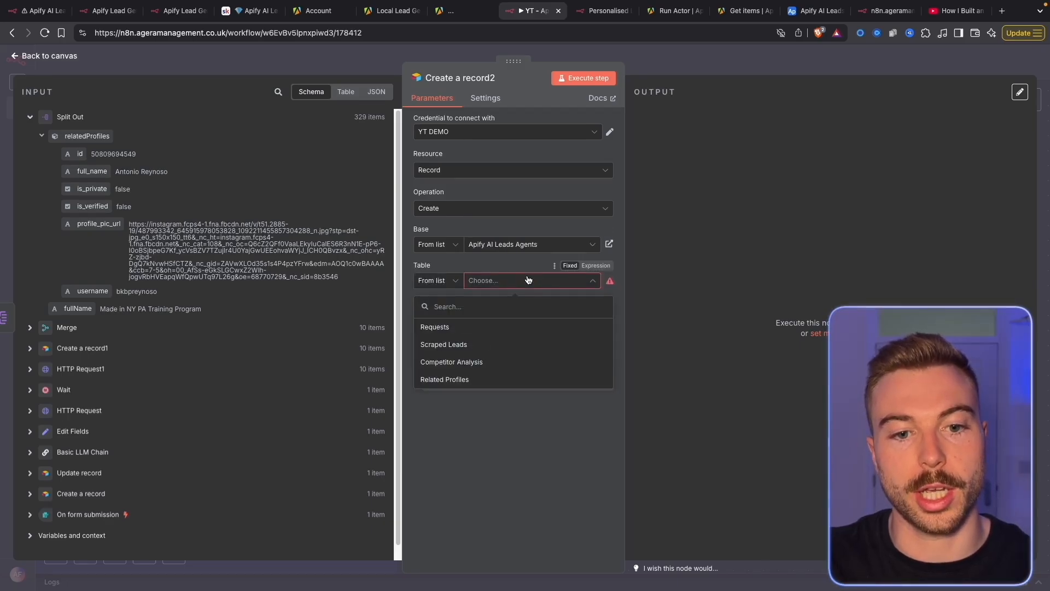
pyautogui.click(454, 379)
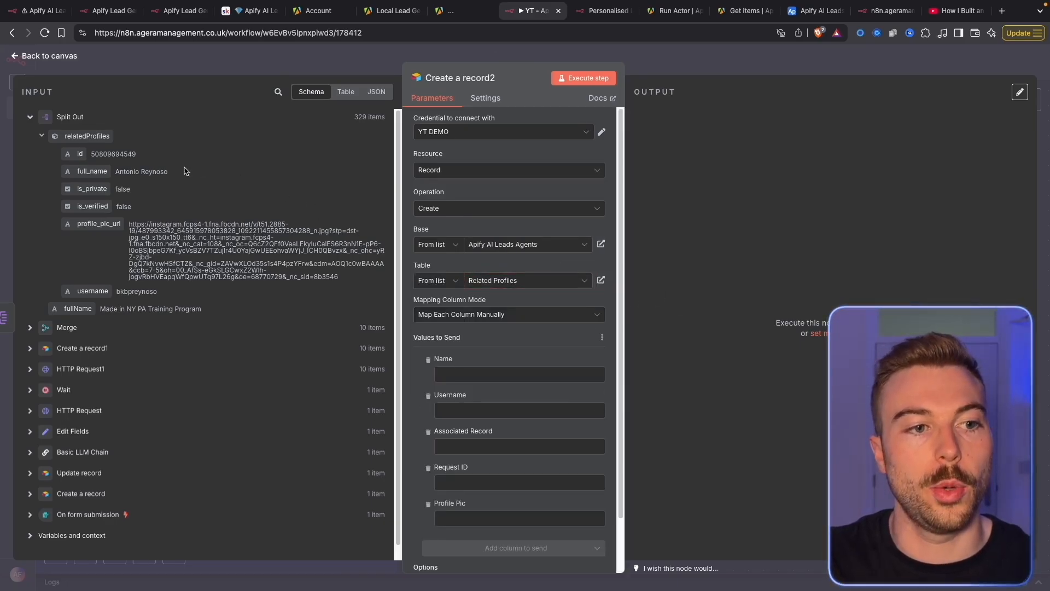
# Map full_name to Name, username to Username and fullName to Associated Record
pyautogui.moveTo(92, 171); pyautogui.dragTo(464, 374)
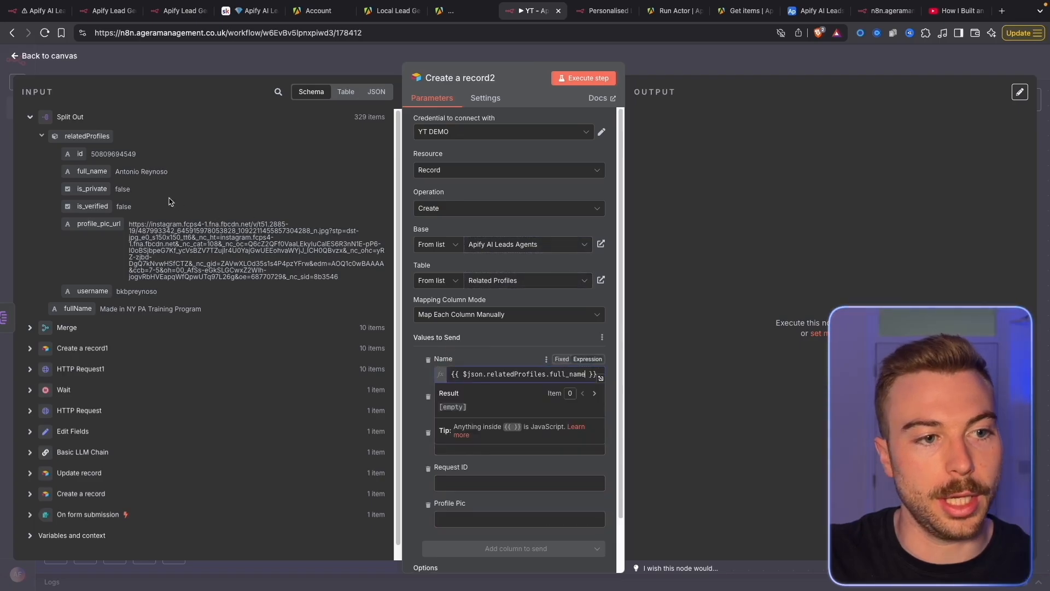
pyautogui.moveTo(96, 291); pyautogui.dragTo(466, 421)
pyautogui.moveTo(516, 459); pyautogui.dragTo(386, 405)
pyautogui.moveTo(73, 307); pyautogui.dragTo(481, 468)
pyautogui.click(414, 437)
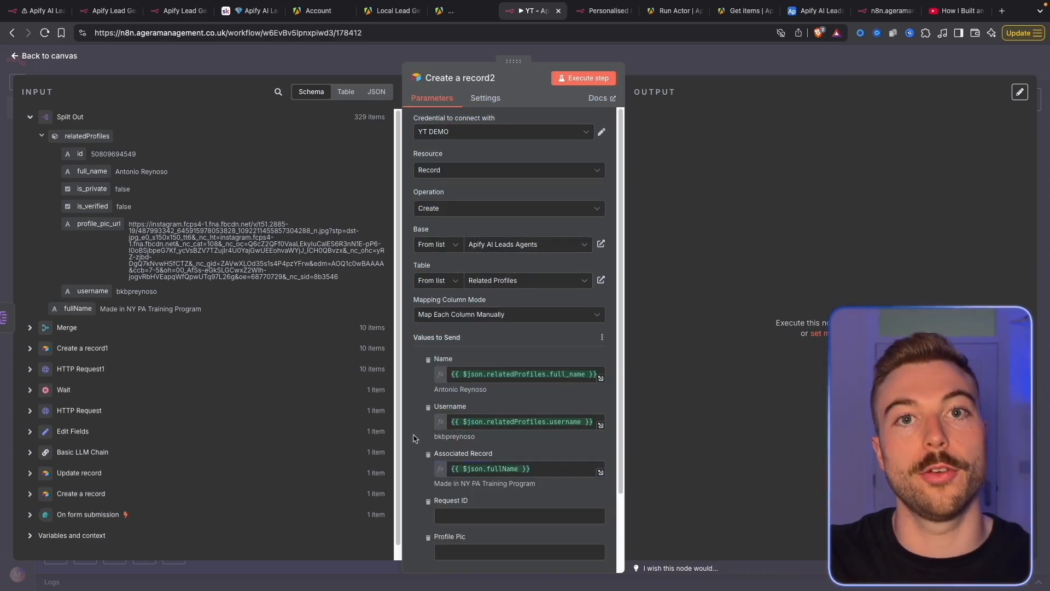
# Map the Create a record node's id into the Request ID field
pyautogui.scroll(-1, 271, 340)
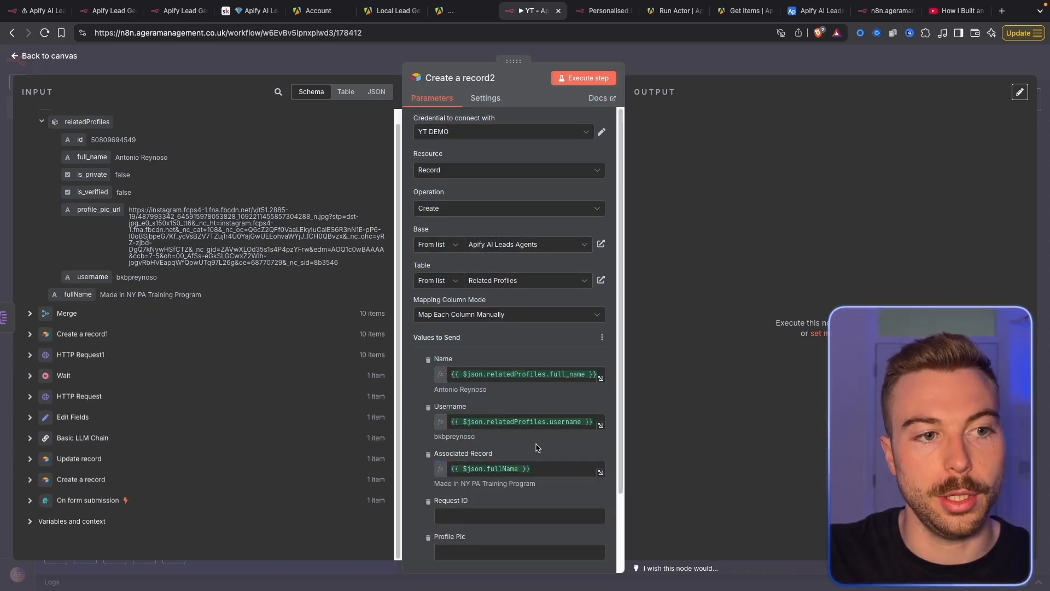
pyautogui.click(176, 316)
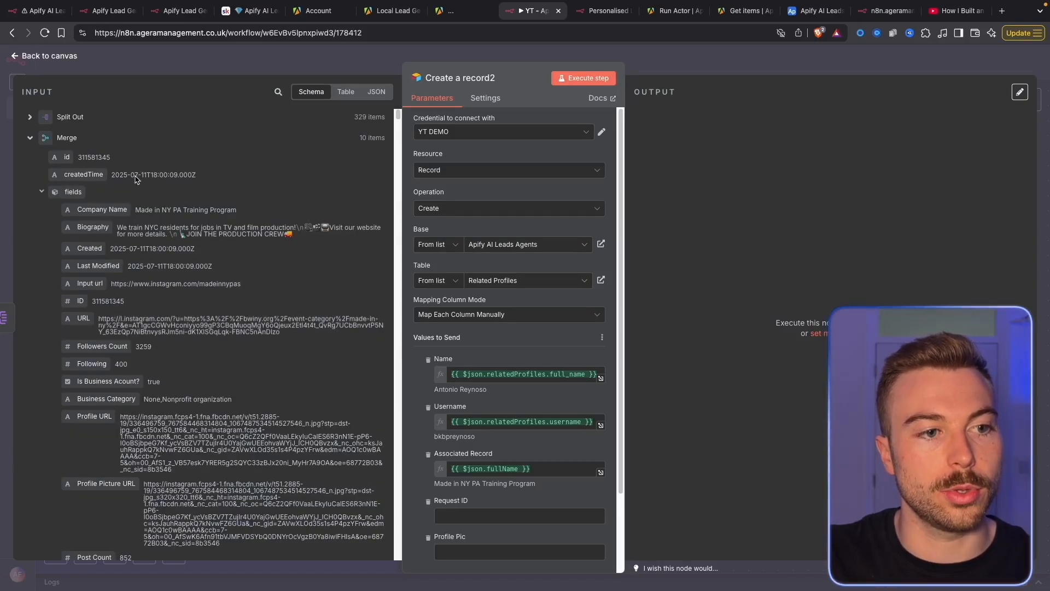
pyautogui.click(122, 143)
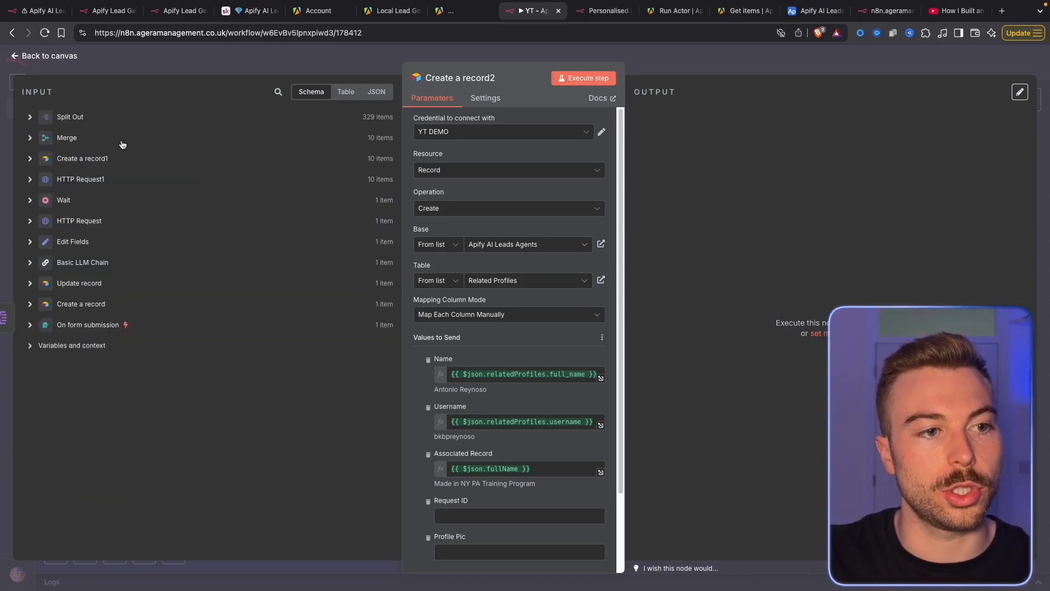
pyautogui.click(87, 325)
pyautogui.click(87, 325)
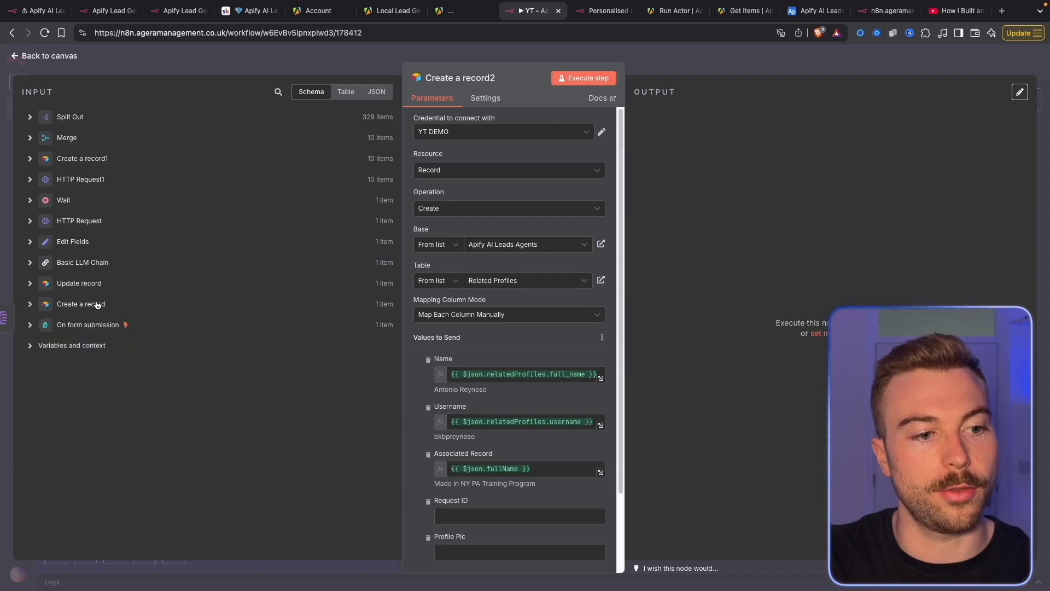
pyautogui.click(98, 305)
pyautogui.moveTo(64, 319); pyautogui.dragTo(562, 515)
pyautogui.scroll(-2, 561, 520)
pyautogui.click(409, 378)
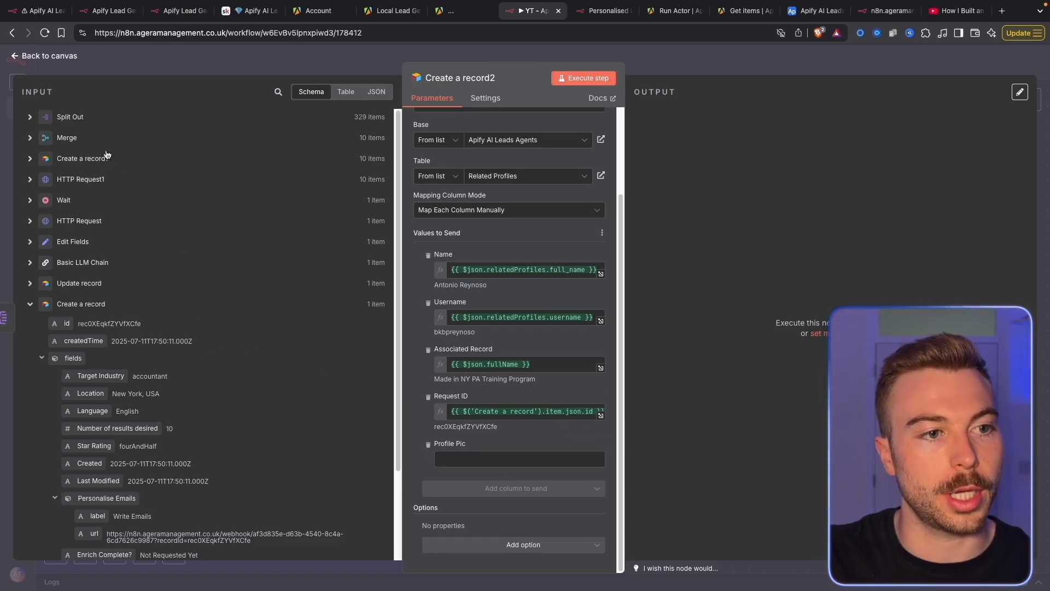
# Map Split Out's profile_pic_url into the Profile Pic field
pyautogui.click(70, 117)
pyautogui.moveTo(98, 224); pyautogui.dragTo(471, 469)
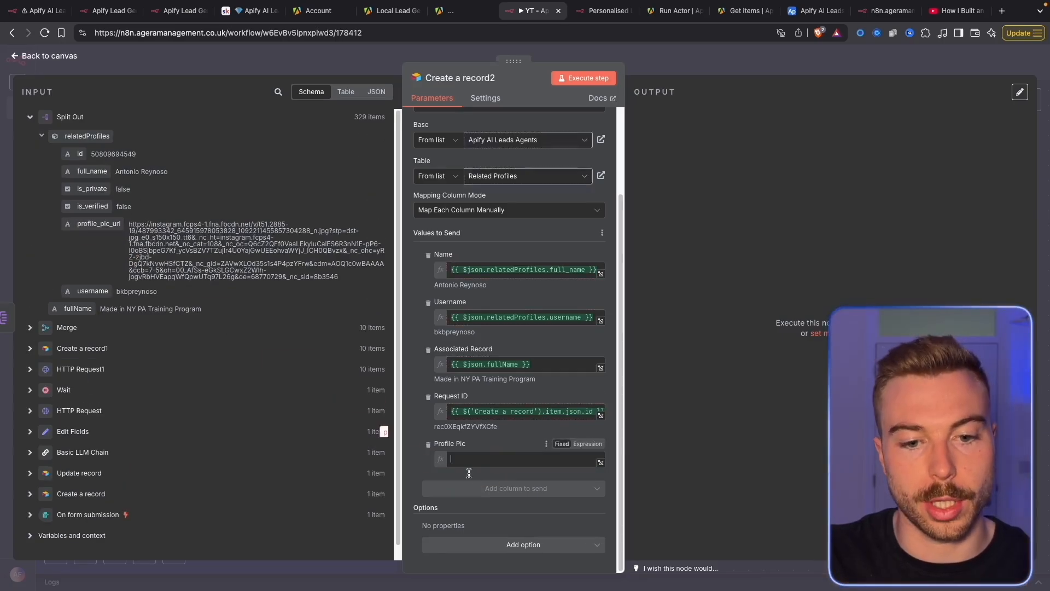
pyautogui.click(747, 226)
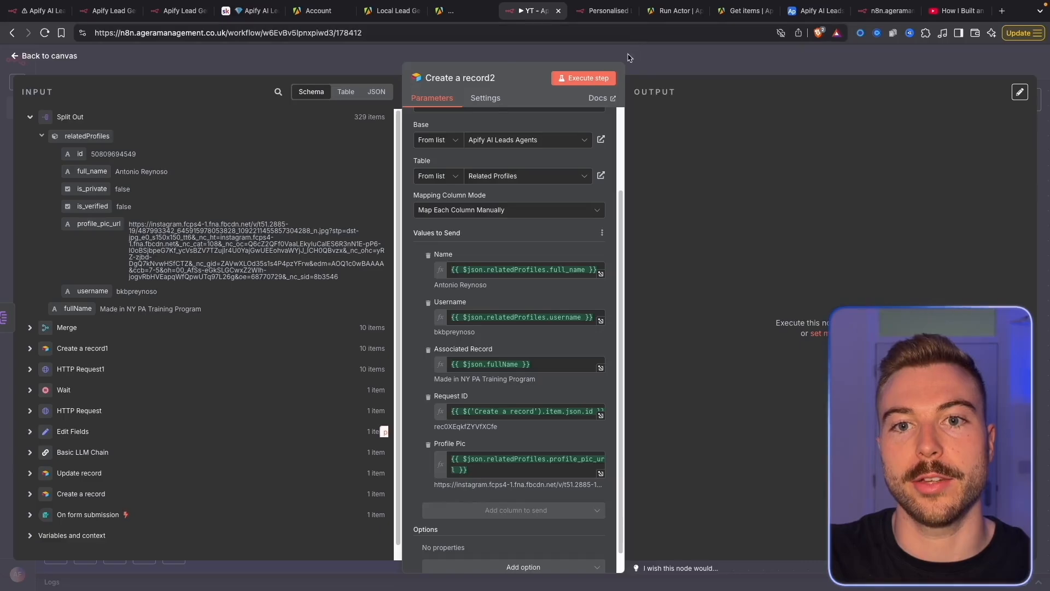
pyautogui.click(806, 11)
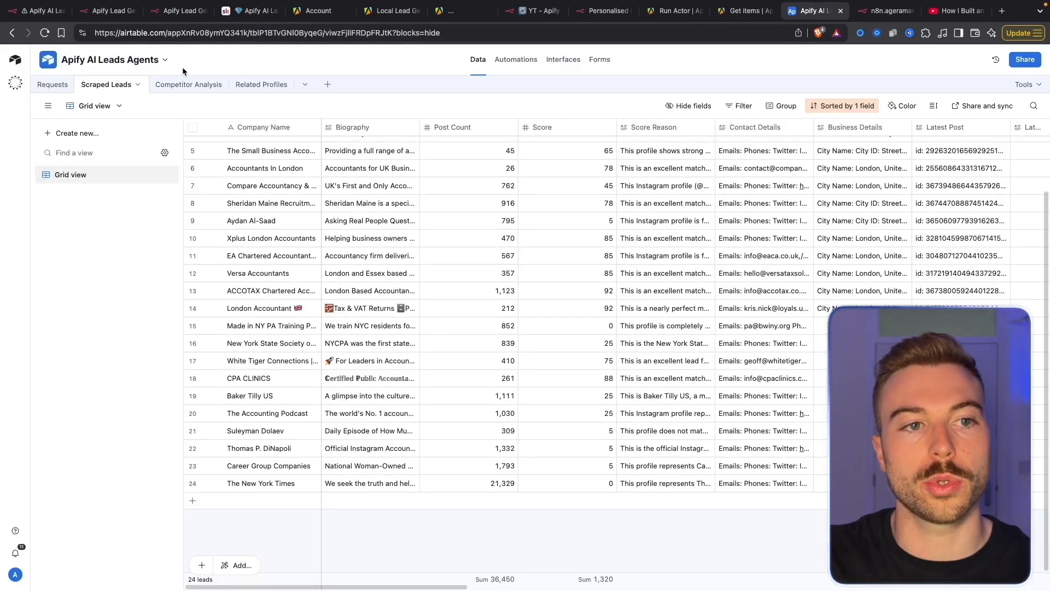
# Reload Airtable's Related Profiles table to see the newly created linked profiles
pyautogui.click(257, 84)
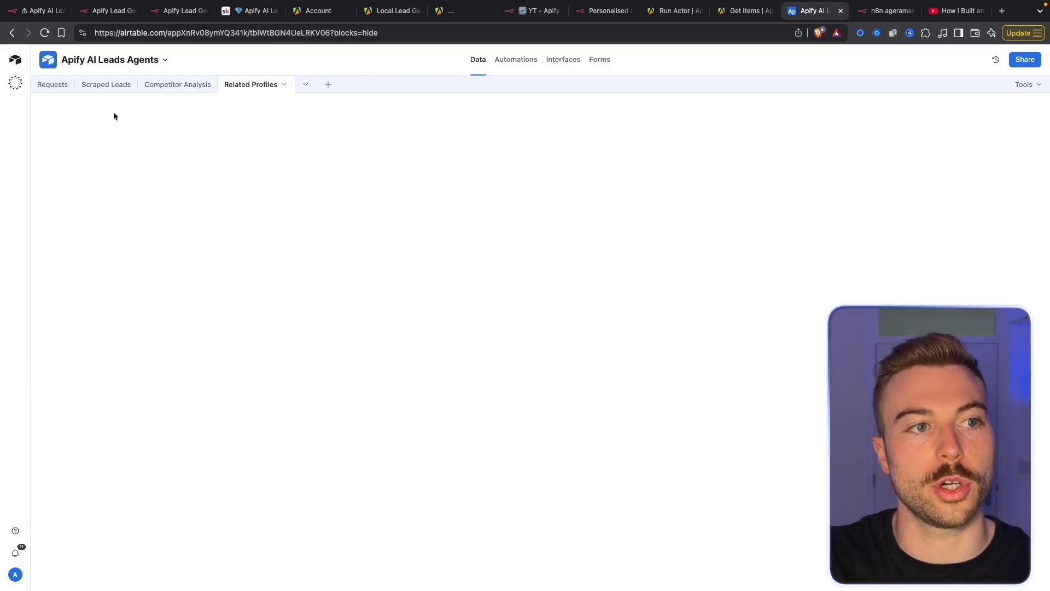
pyautogui.click(44, 33)
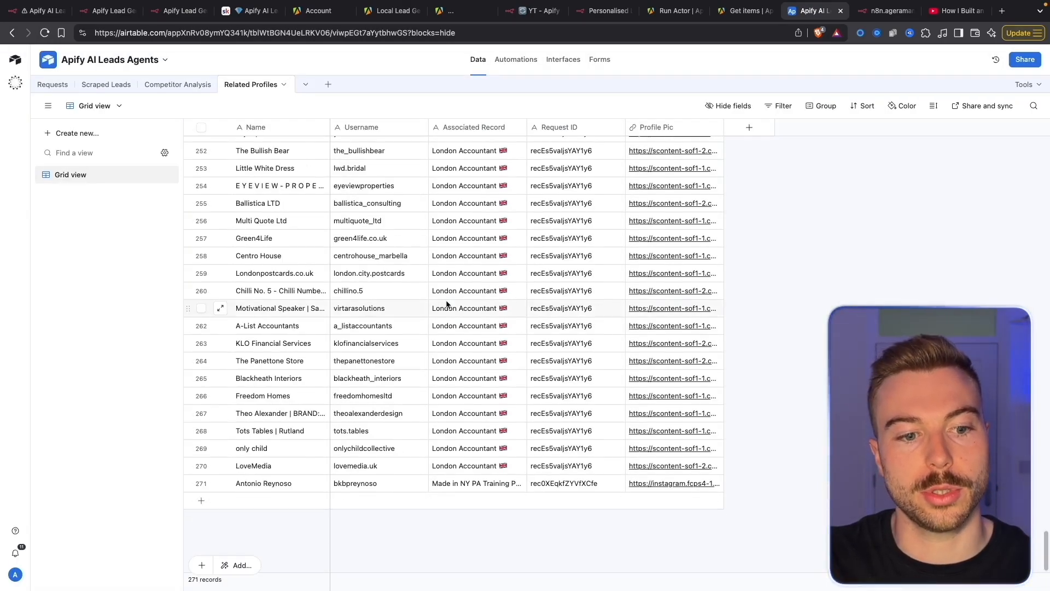
pyautogui.scroll(-2, 320, 436)
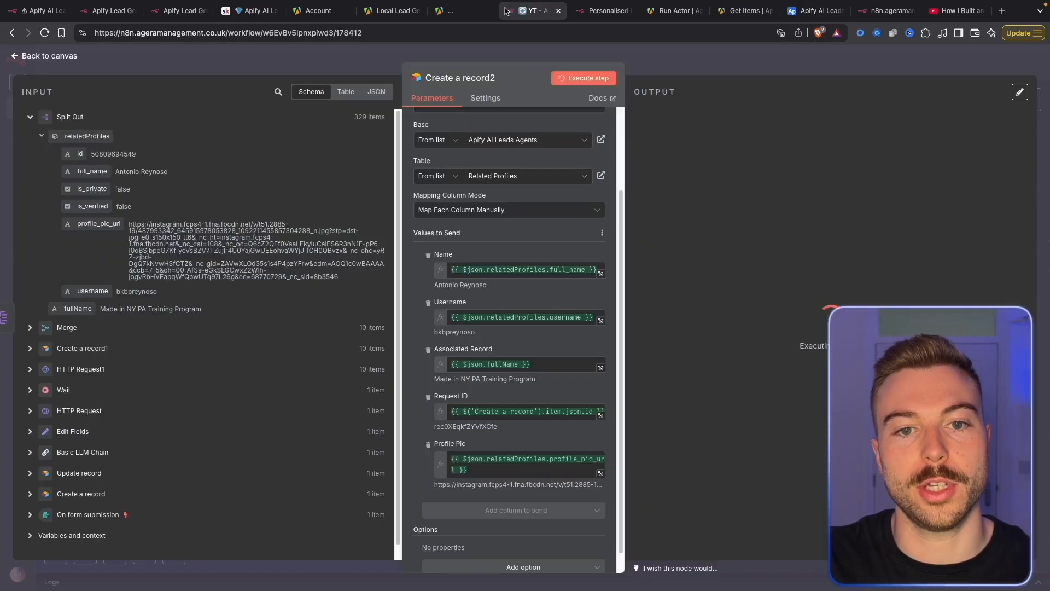
# Back in n8n, add an Airtable 'Update record' node after Create a record2
pyautogui.click(537, 11)
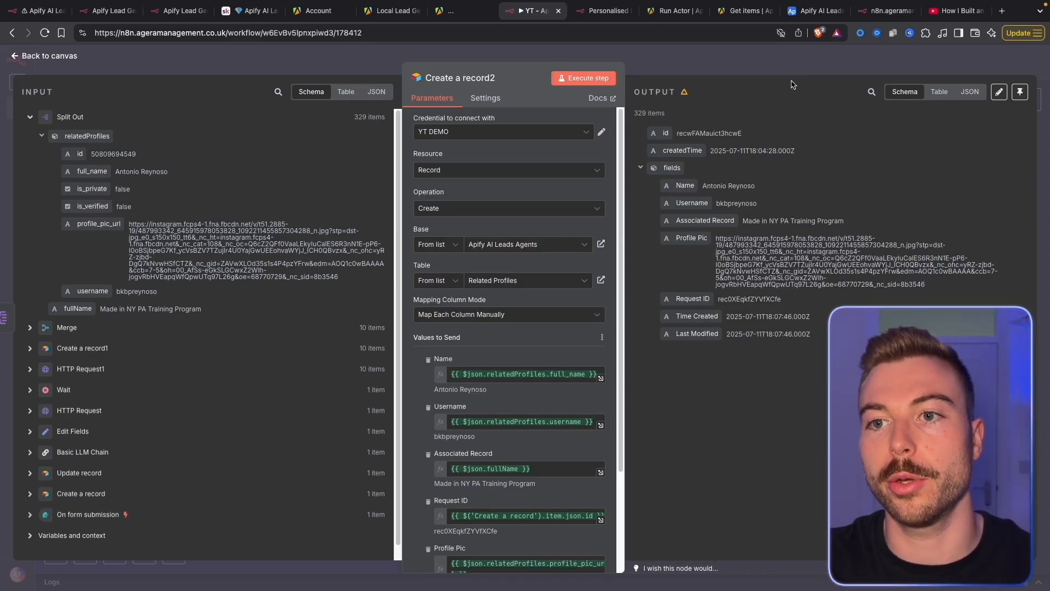
pyautogui.click(793, 64)
pyautogui.click(832, 211)
pyautogui.write('air')
pyautogui.click(884, 203)
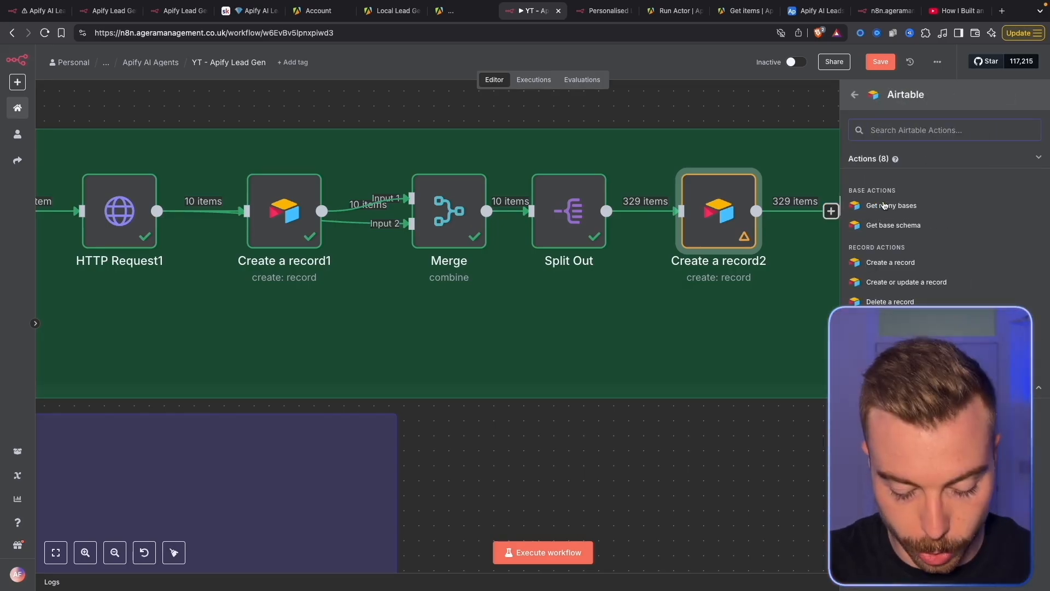
pyautogui.write('update')
pyautogui.click(900, 183)
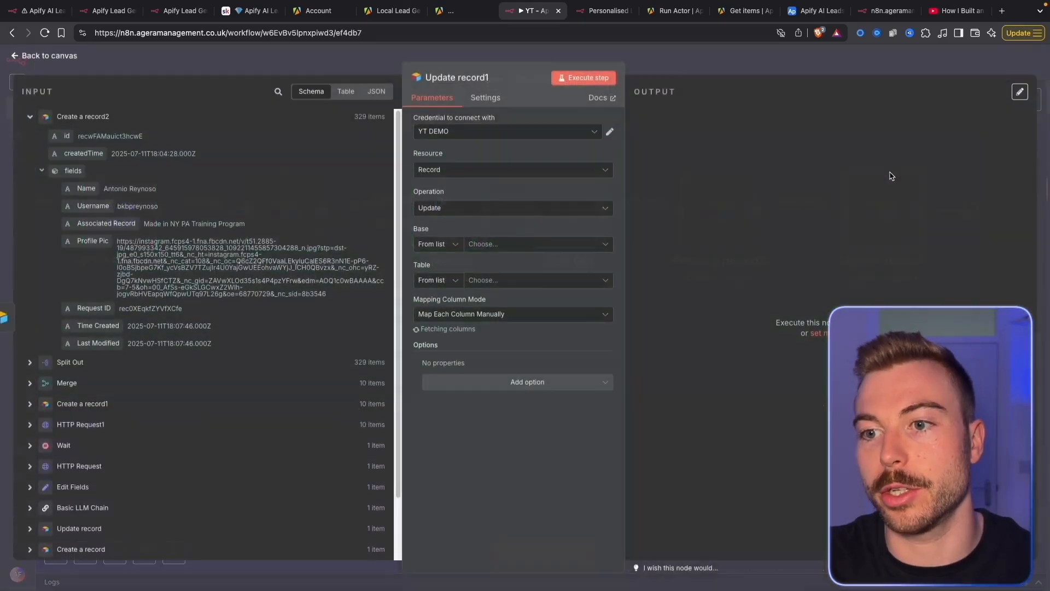
# Target the Requests table in Apify AI Leads Agents, matching id to Request ID
pyautogui.click(493, 246)
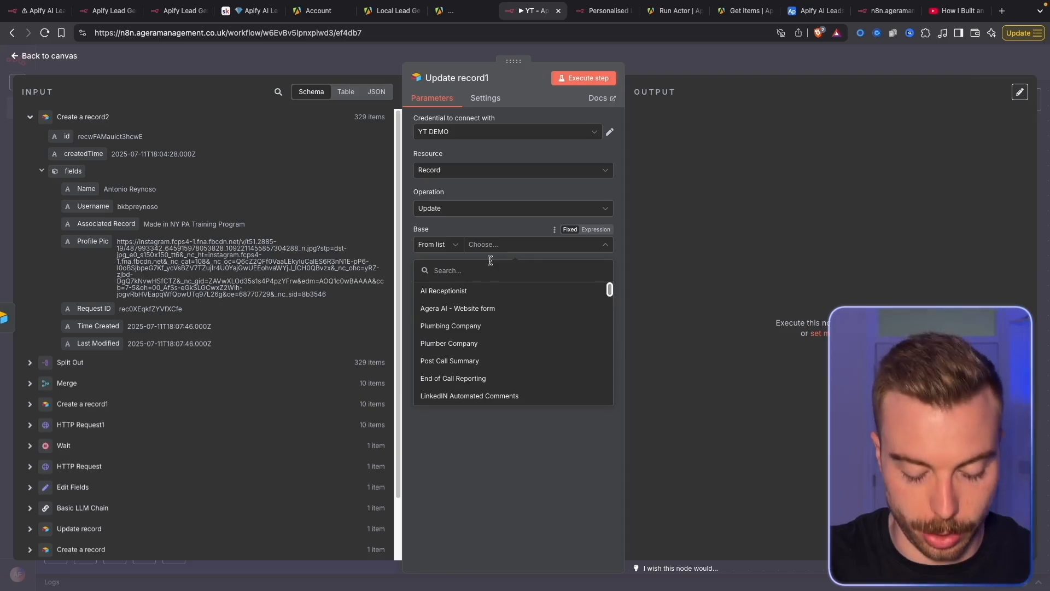
pyautogui.write('apify')
pyautogui.click(502, 291)
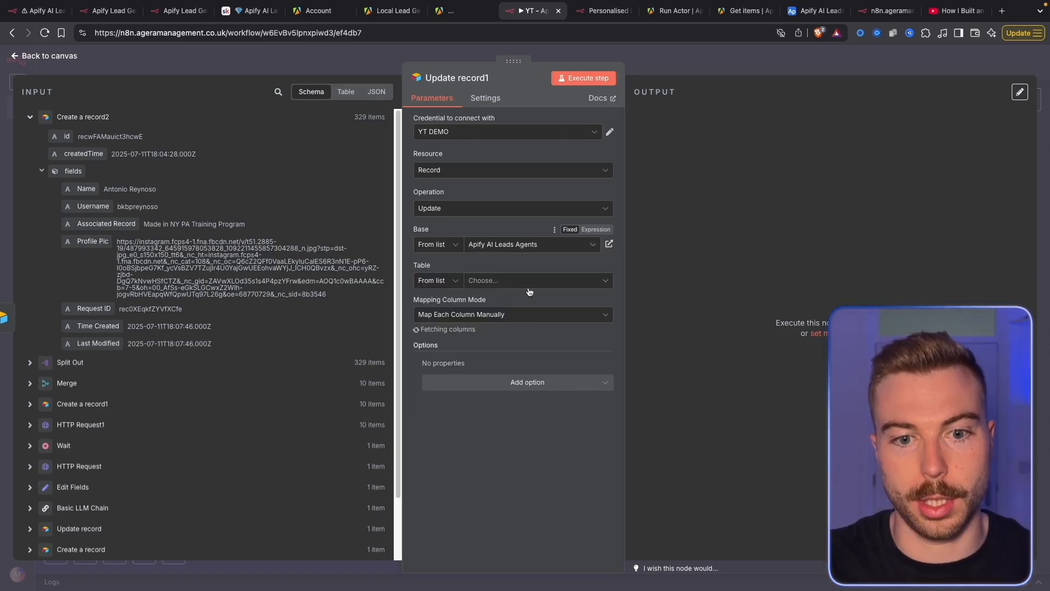
pyautogui.click(529, 280)
pyautogui.click(523, 328)
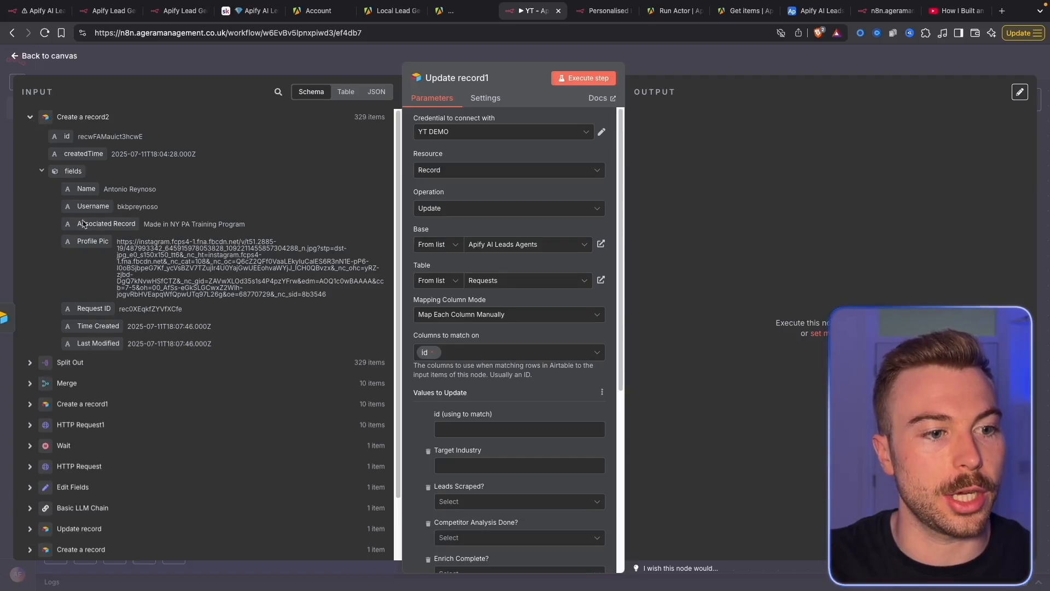
pyautogui.moveTo(88, 308); pyautogui.dragTo(504, 437)
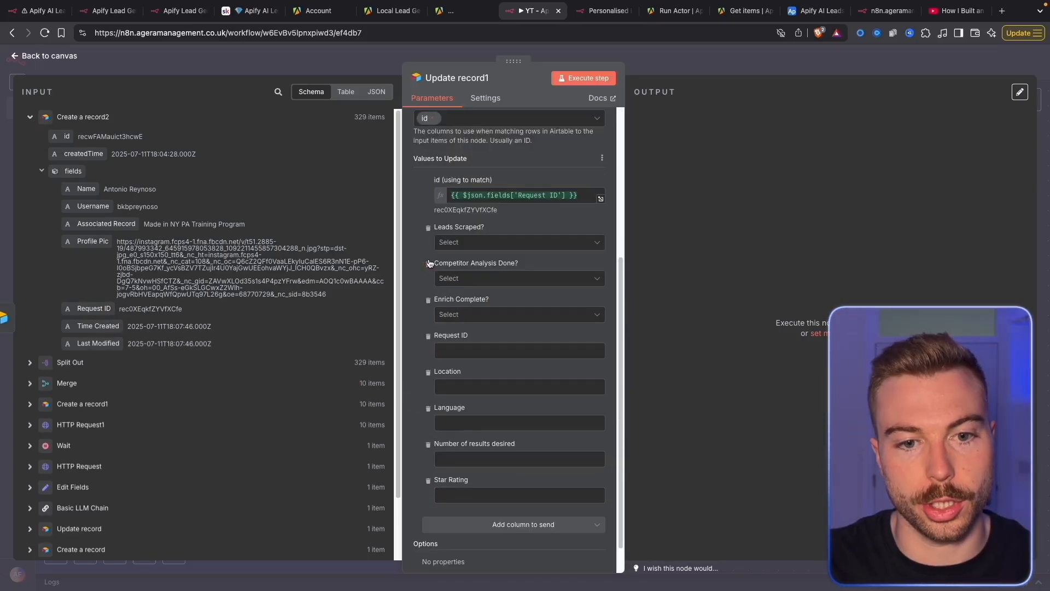
# Remove the unused fields and set Leads Scraped? to 'Leads Scraped'
pyautogui.click(429, 264)
pyautogui.click(430, 264)
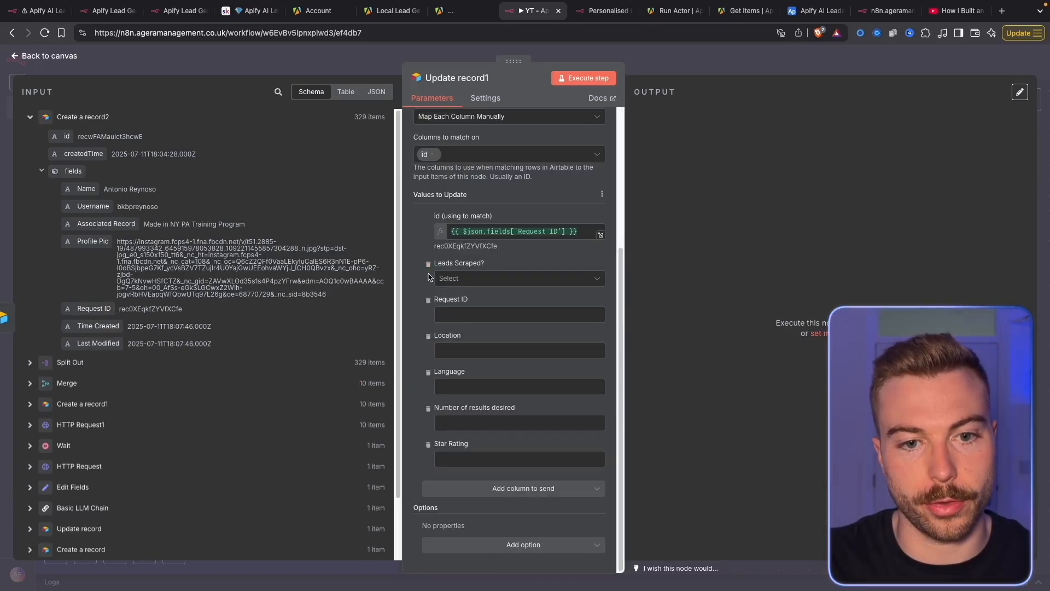
pyautogui.click(428, 300)
pyautogui.click(428, 336)
pyautogui.click(429, 372)
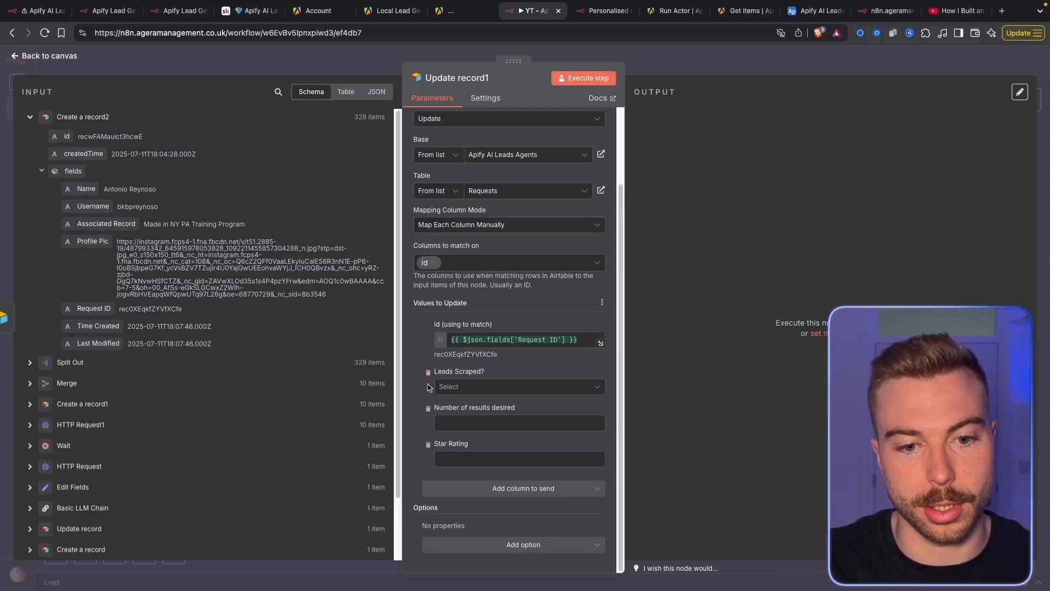
pyautogui.click(428, 408)
pyautogui.click(429, 445)
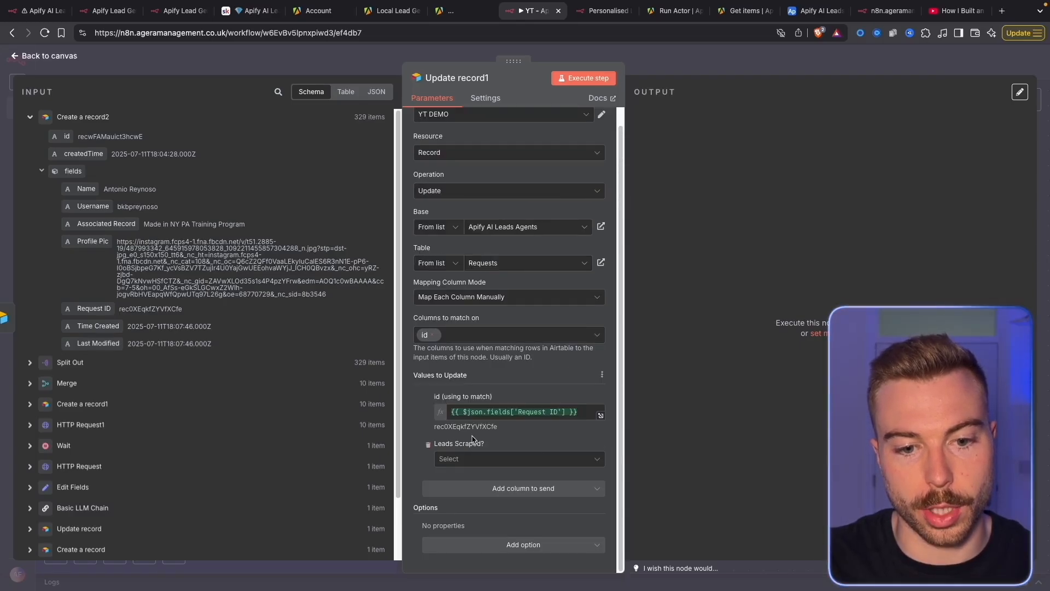
pyautogui.click(484, 459)
pyautogui.click(473, 486)
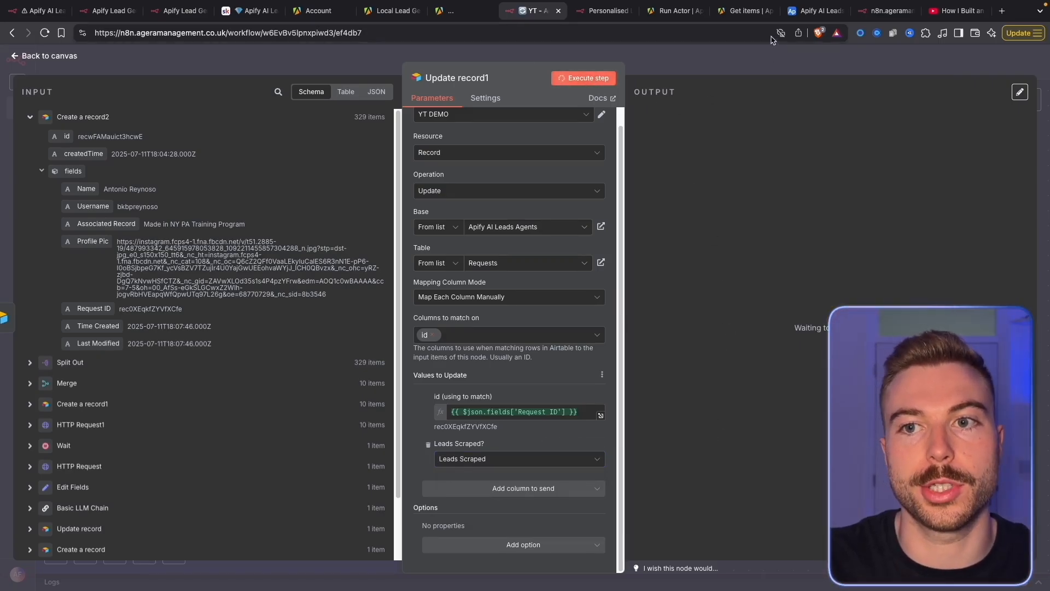
# Review the Requests table in Airtable, then return to the n8n canvas
pyautogui.click(812, 16)
pyautogui.click(53, 84)
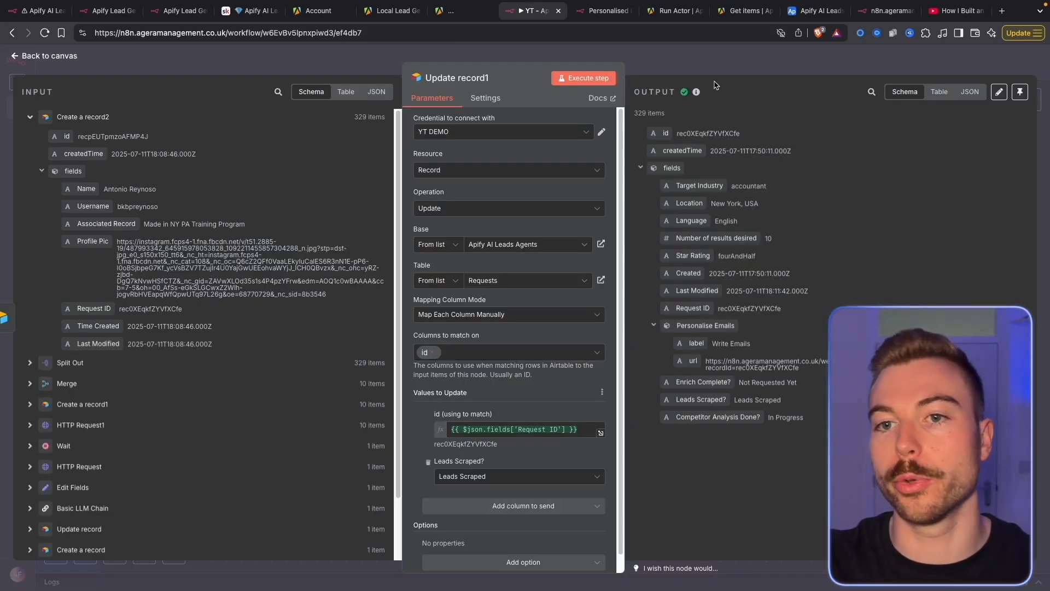
pyautogui.click(722, 65)
pyautogui.click(492, 247)
# Insert an Aggregate node using All Item Data (Into a Single List) and run it
pyautogui.write('agg')
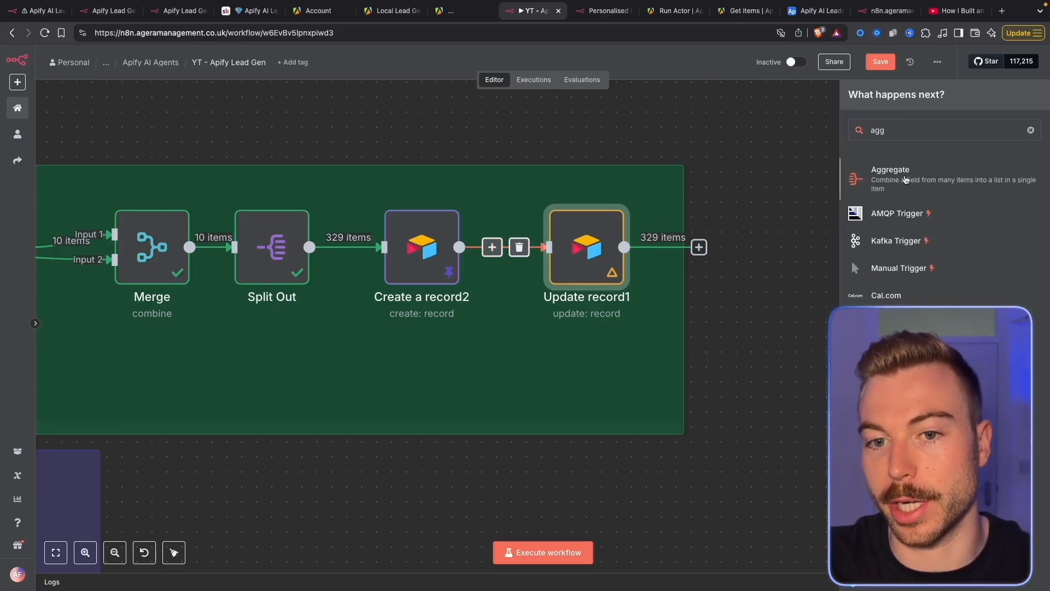
pyautogui.click(906, 179)
pyautogui.click(513, 134)
pyautogui.click(481, 181)
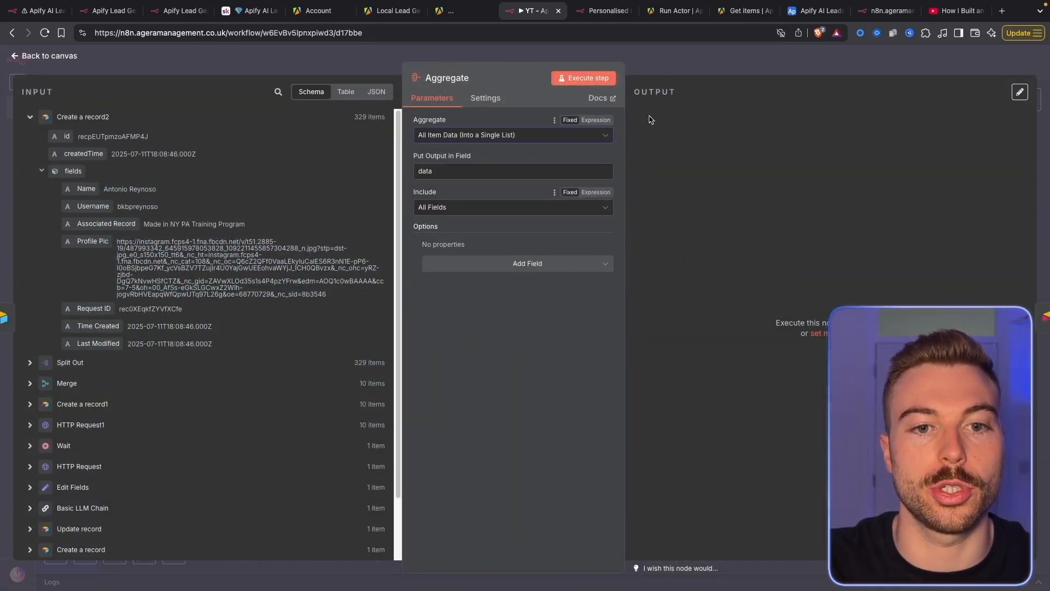
pyautogui.click(598, 77)
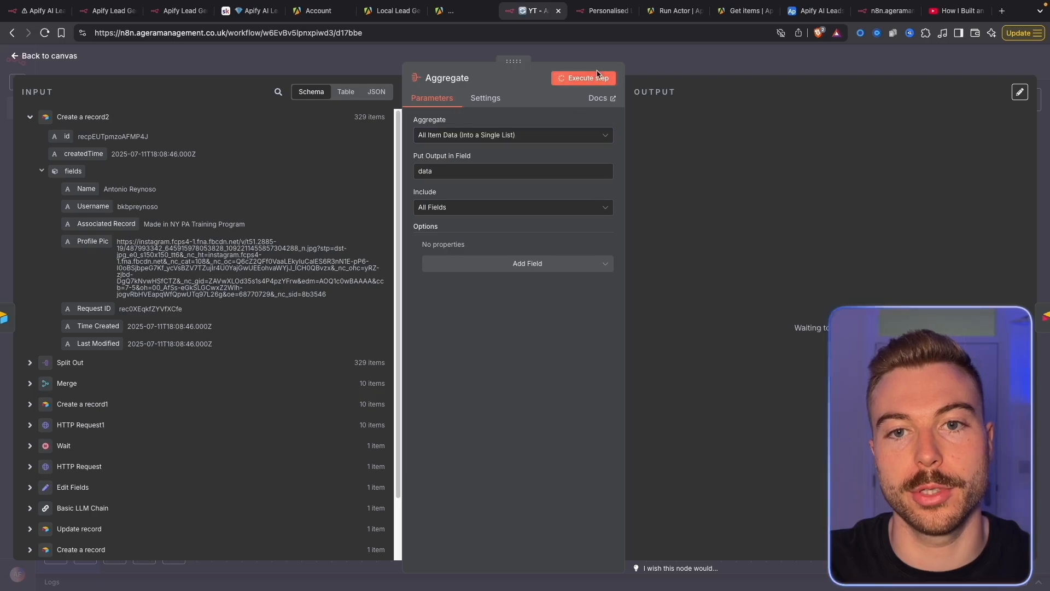
pyautogui.click(668, 63)
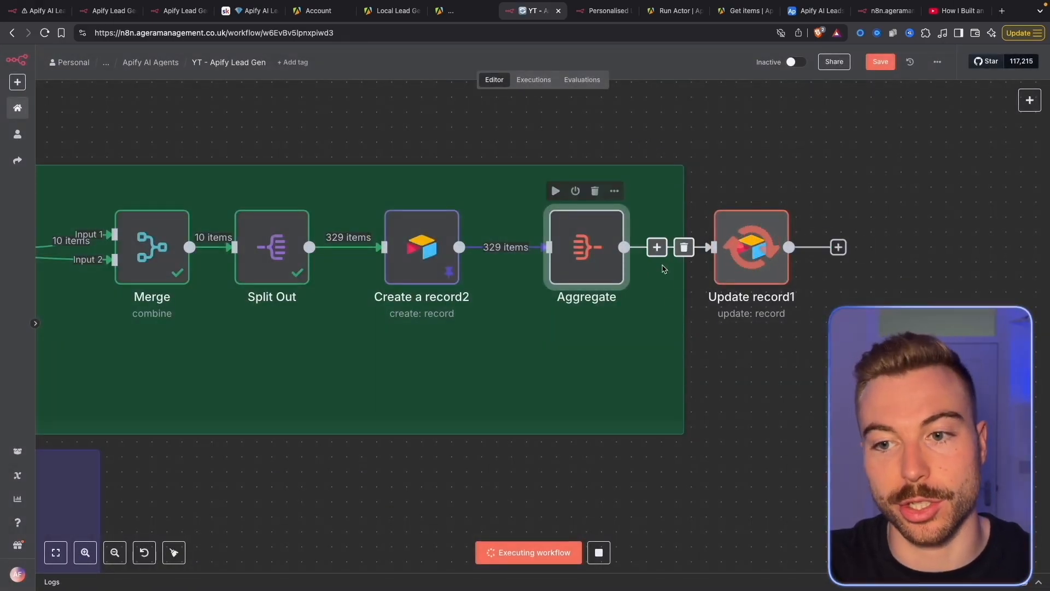
pyautogui.doubleClick(752, 267)
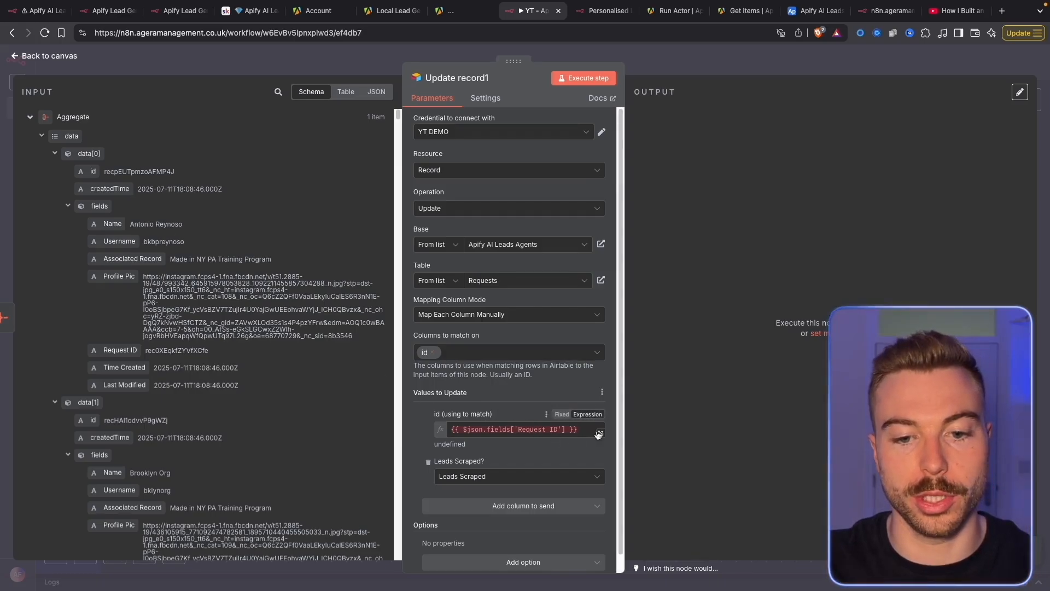
# Remap Update record1's id to the Aggregate's data[0] Request ID and test it, outputting 1 item
pyautogui.moveTo(597, 432); pyautogui.dragTo(356, 421)
pyautogui.press('BackSpace')
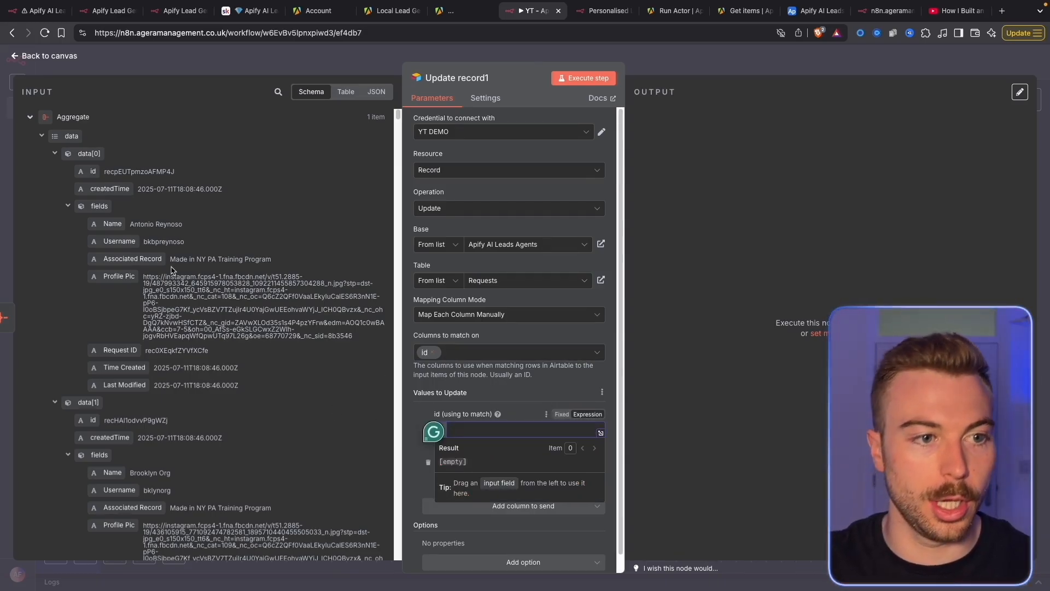
pyautogui.scroll(-1, 159, 282)
pyautogui.moveTo(120, 336); pyautogui.dragTo(492, 430)
pyautogui.click(500, 377)
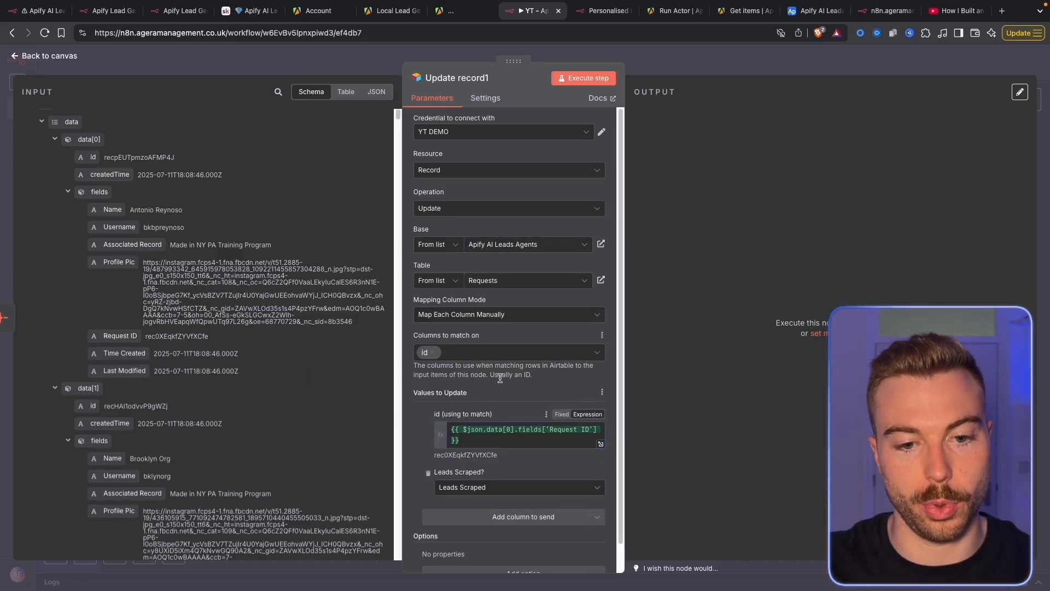
pyautogui.click(603, 78)
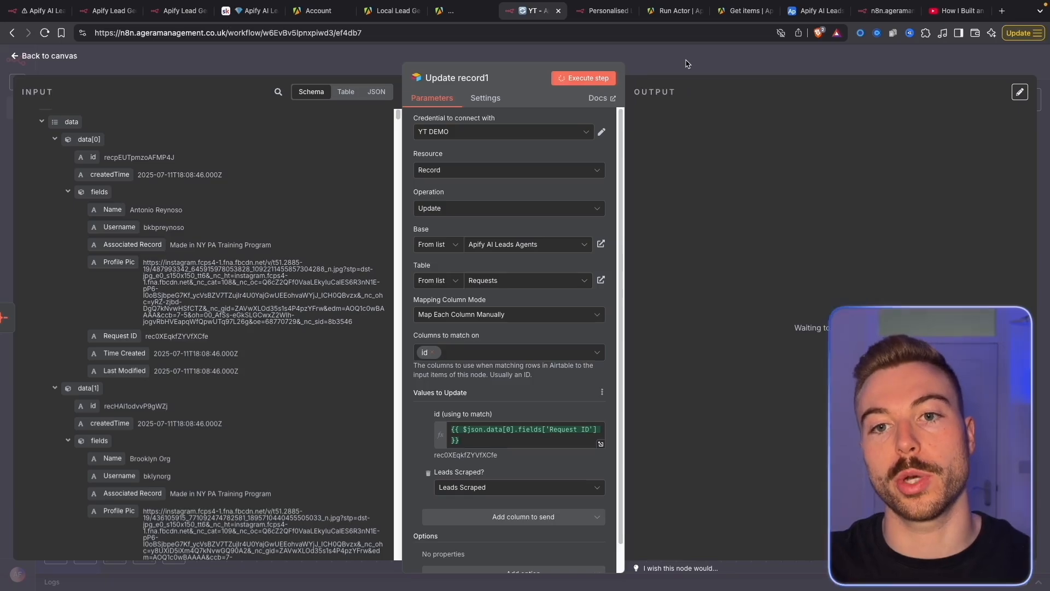
pyautogui.click(686, 64)
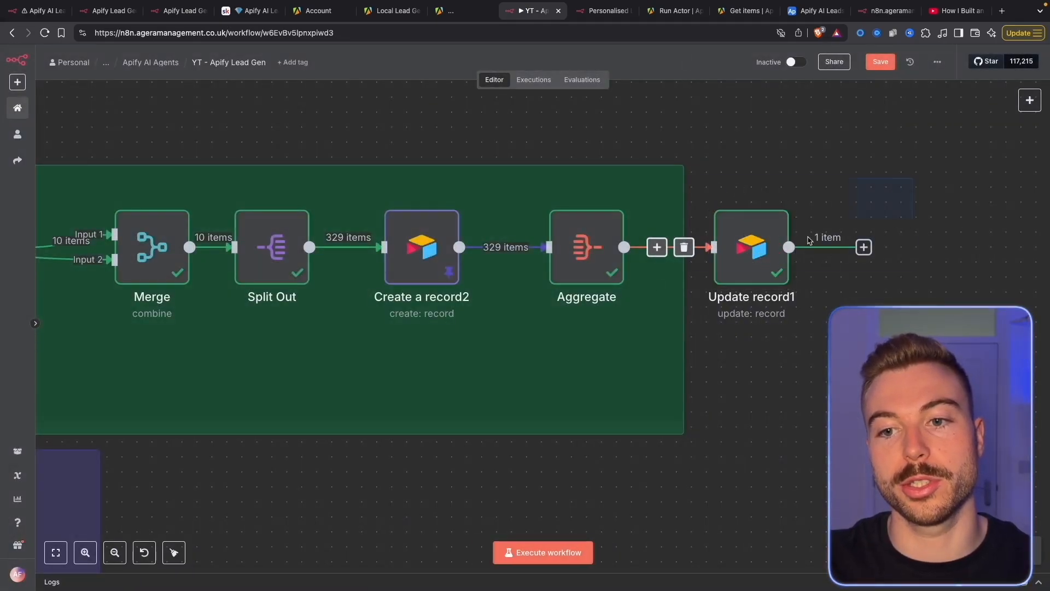
# Move the Aggregate and Update record1 nodes left next to Create a record2
pyautogui.moveTo(912, 178); pyautogui.dragTo(534, 332)
pyautogui.click(783, 326)
pyautogui.moveTo(730, 267); pyautogui.dragTo(674, 265)
pyautogui.click(794, 422)
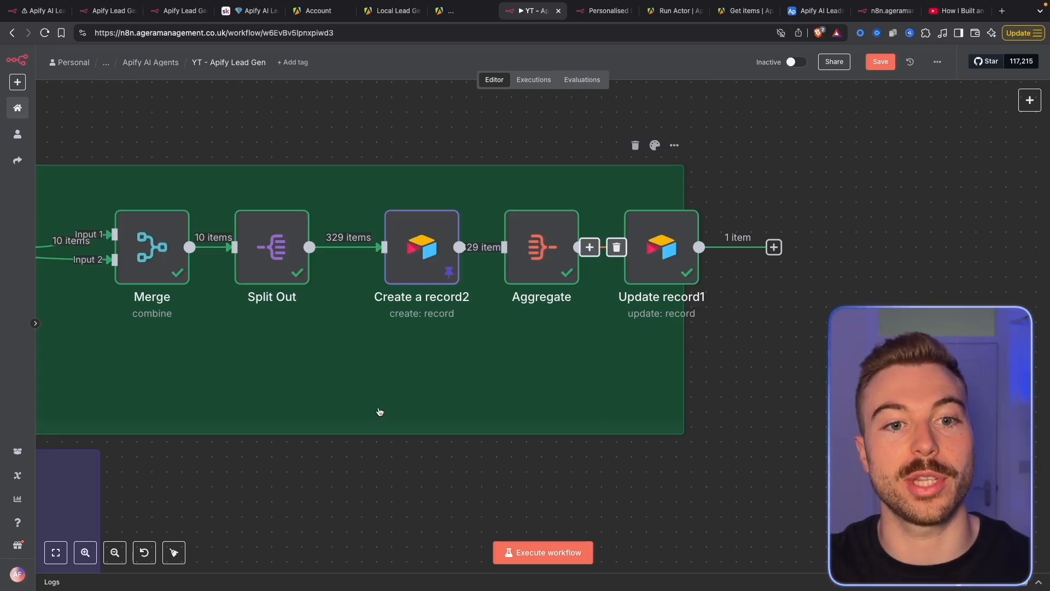
pyautogui.click(394, 10)
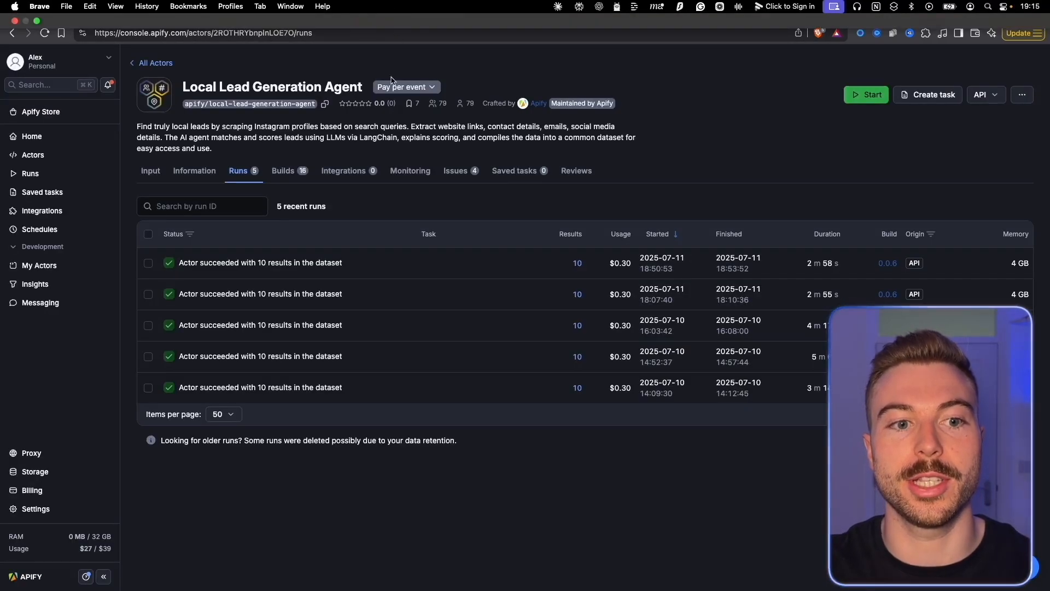
pyautogui.click(151, 172)
pyautogui.scroll(-1, 341, 323)
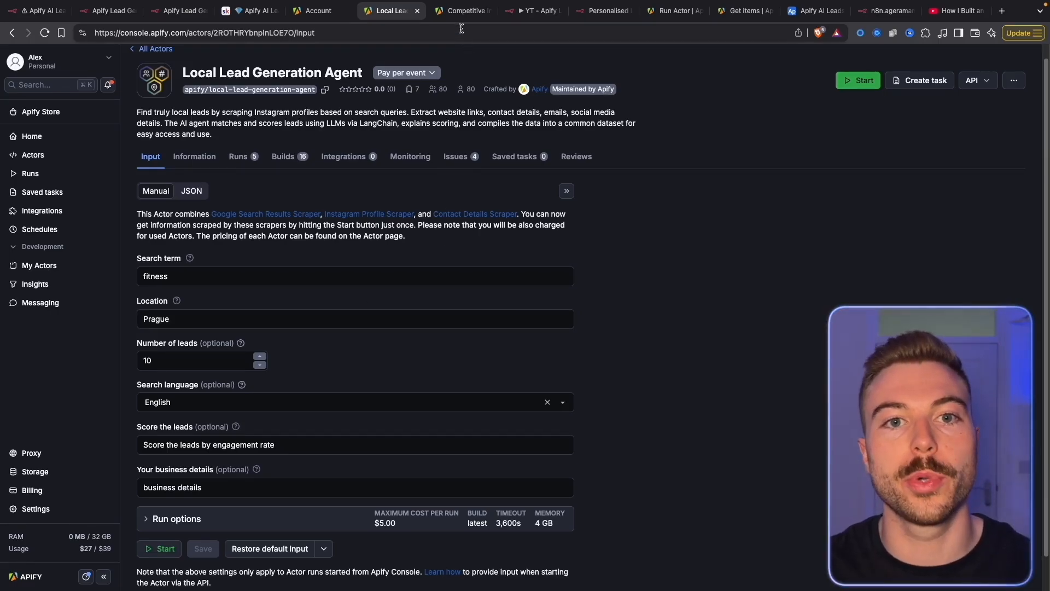
pyautogui.click(459, 10)
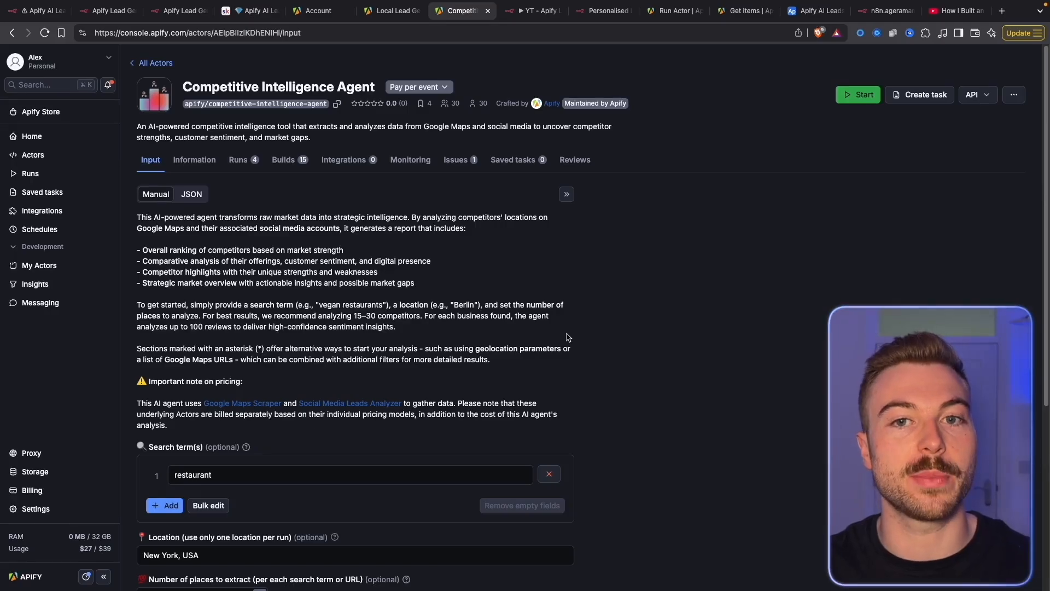
pyautogui.scroll(-1, 561, 379)
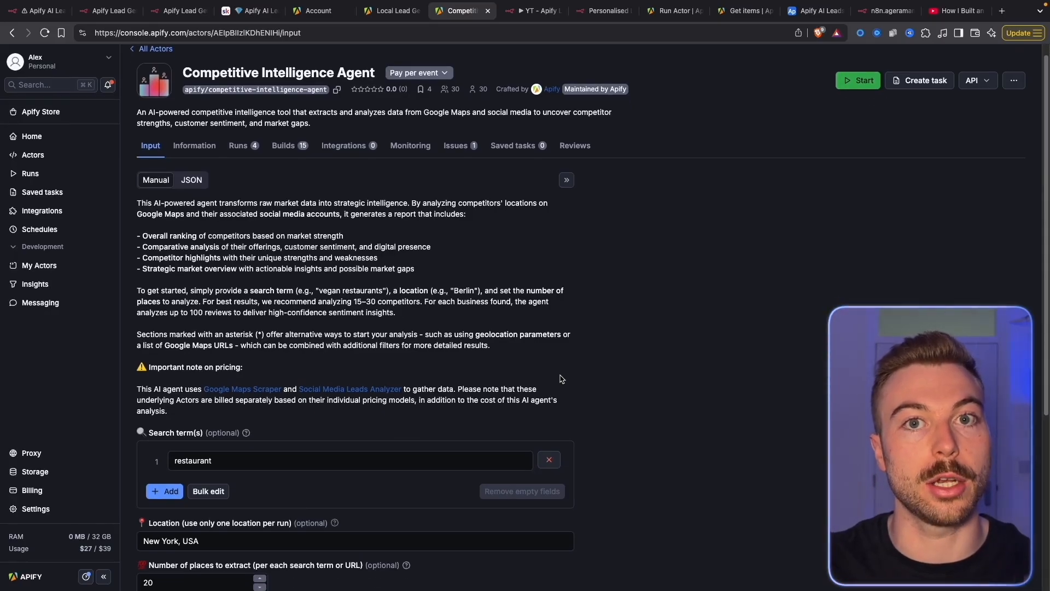
pyautogui.scroll(-5, 560, 379)
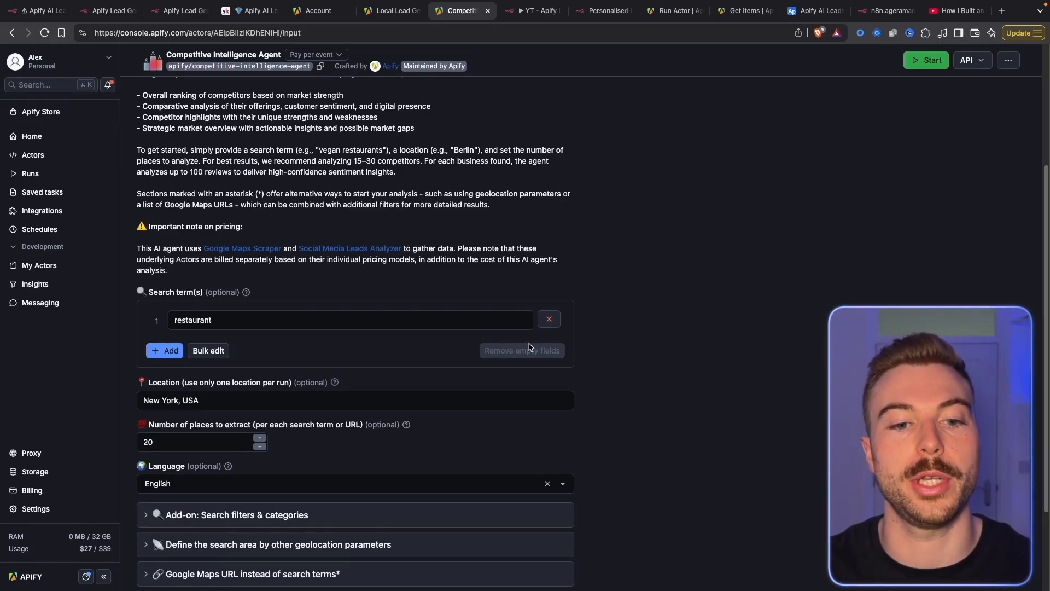
pyautogui.scroll(-4, 529, 346)
pyautogui.click(174, 279)
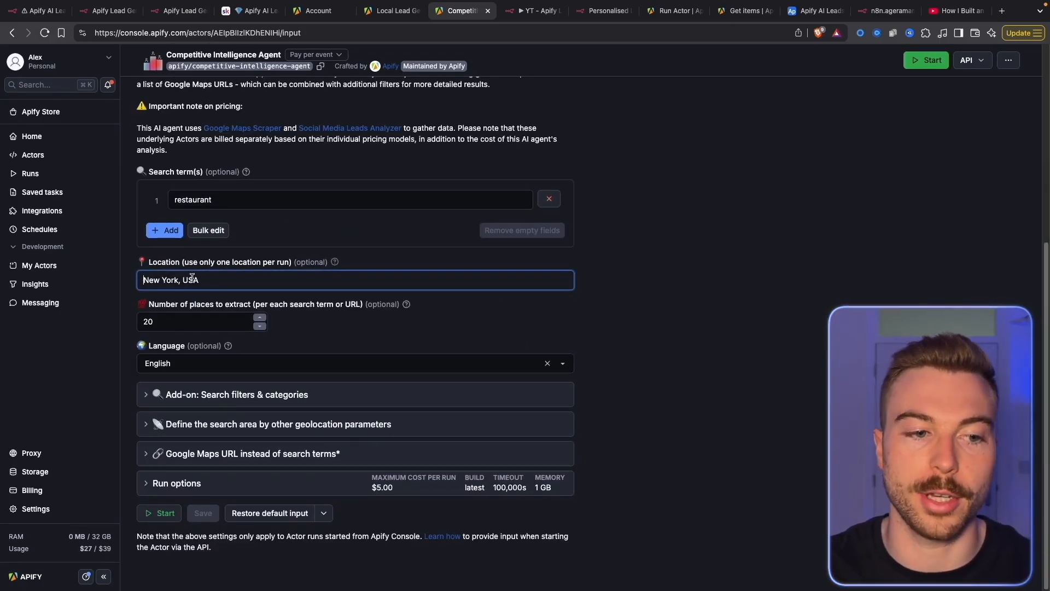
pyautogui.click(705, 290)
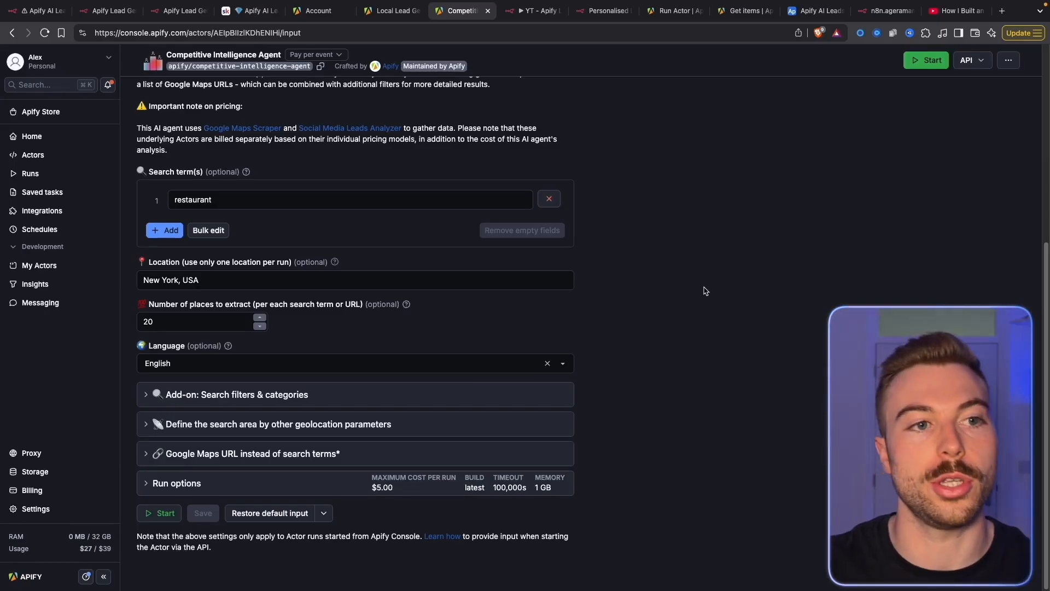
pyautogui.click(533, 10)
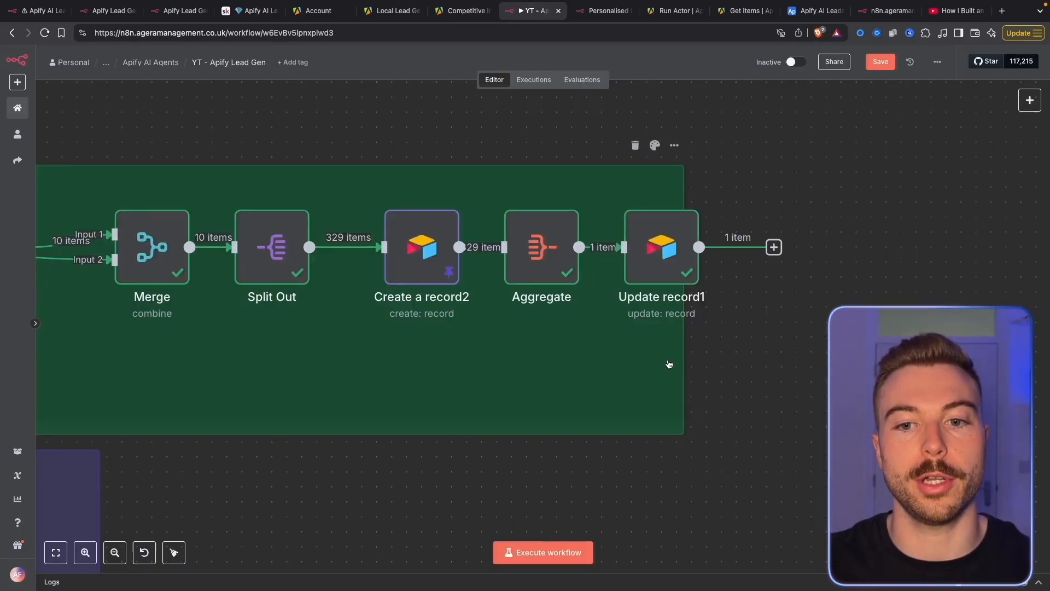
# Add an HTTP Request node after Edit Fields via an 'http' search
pyautogui.scroll(-5, 669, 364)
pyautogui.hscroll(-8, 669, 364)
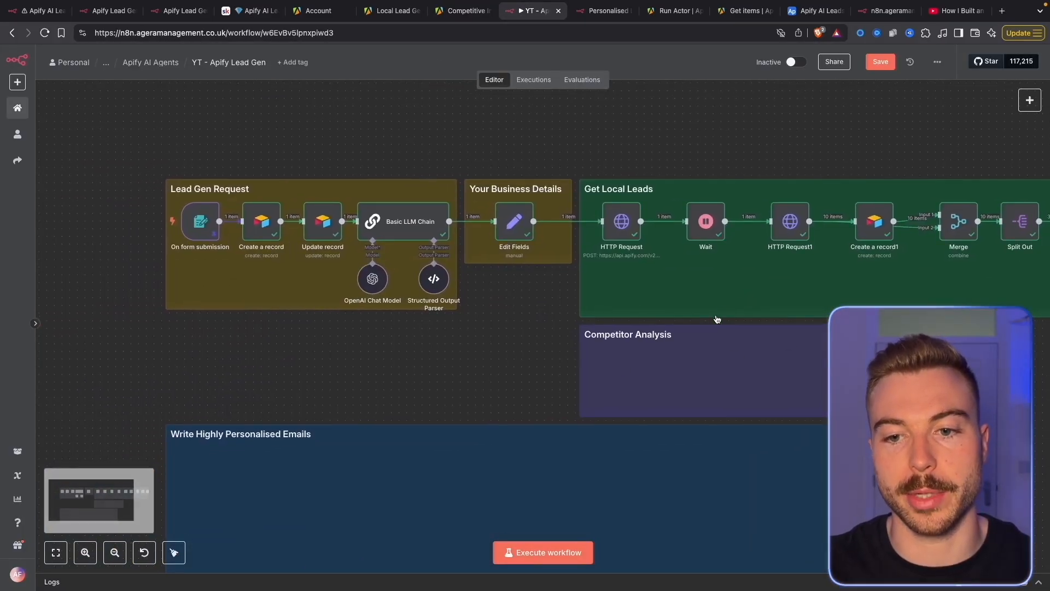
pyautogui.scroll(5, 696, 294)
pyautogui.scroll(-5, 312, 364)
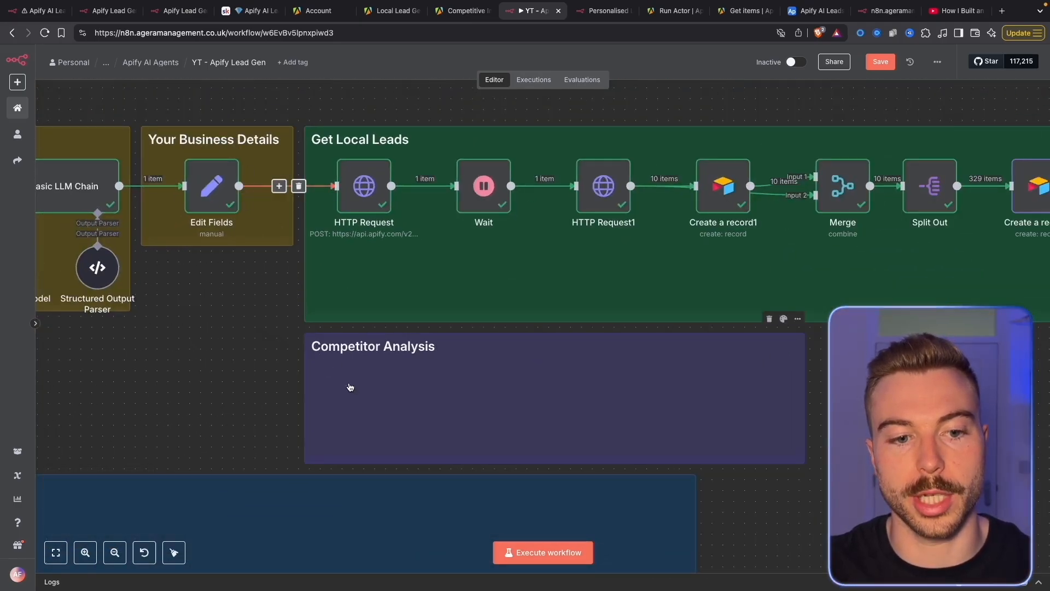
pyautogui.press('Tab')
pyautogui.write('http')
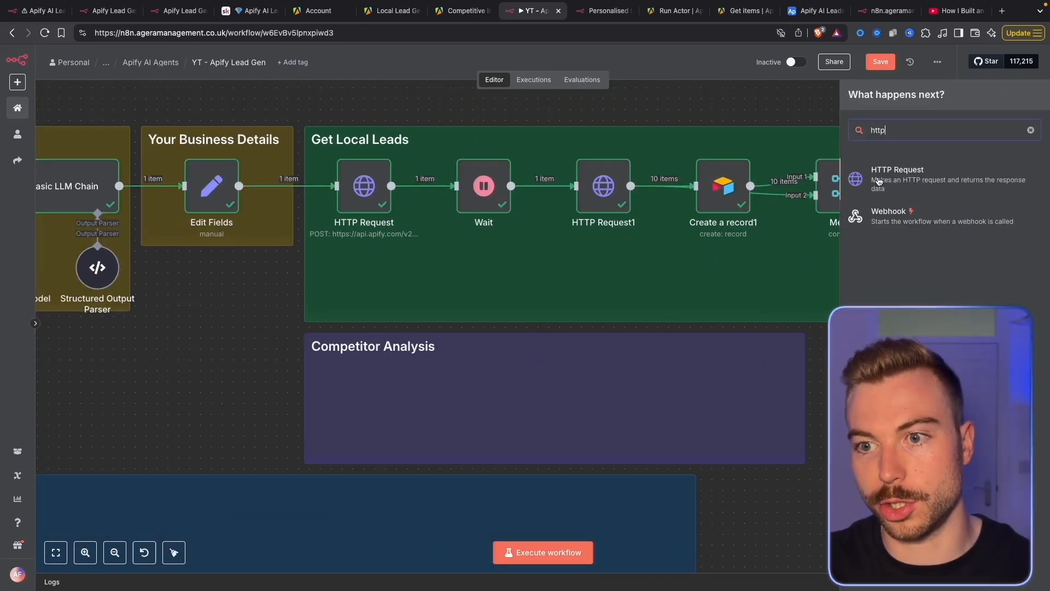
pyautogui.click(897, 174)
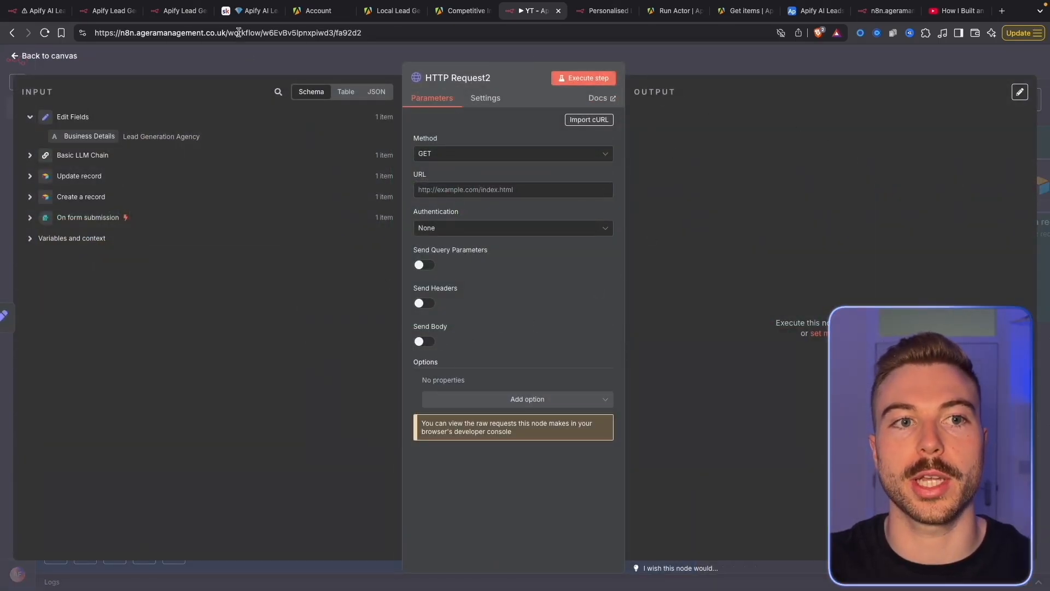
# Import the Competitive Intelligence Agent curl command from the course notes into HTTP Request2
pyautogui.click(248, 10)
pyautogui.scroll(-10, 539, 439)
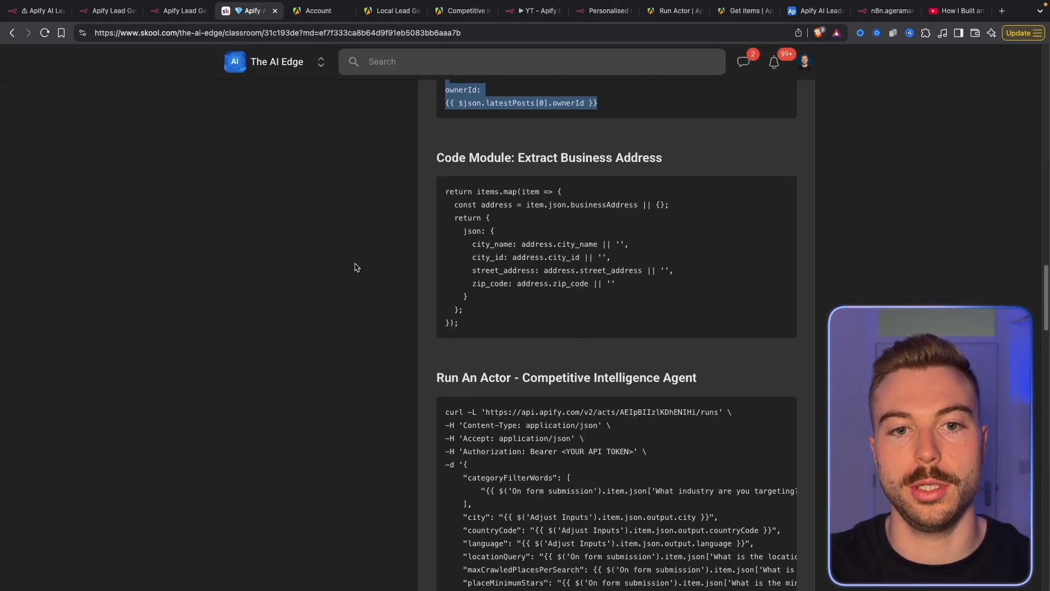
pyautogui.scroll(-4, 437, 394)
pyautogui.moveTo(456, 465); pyautogui.dragTo(433, 224)
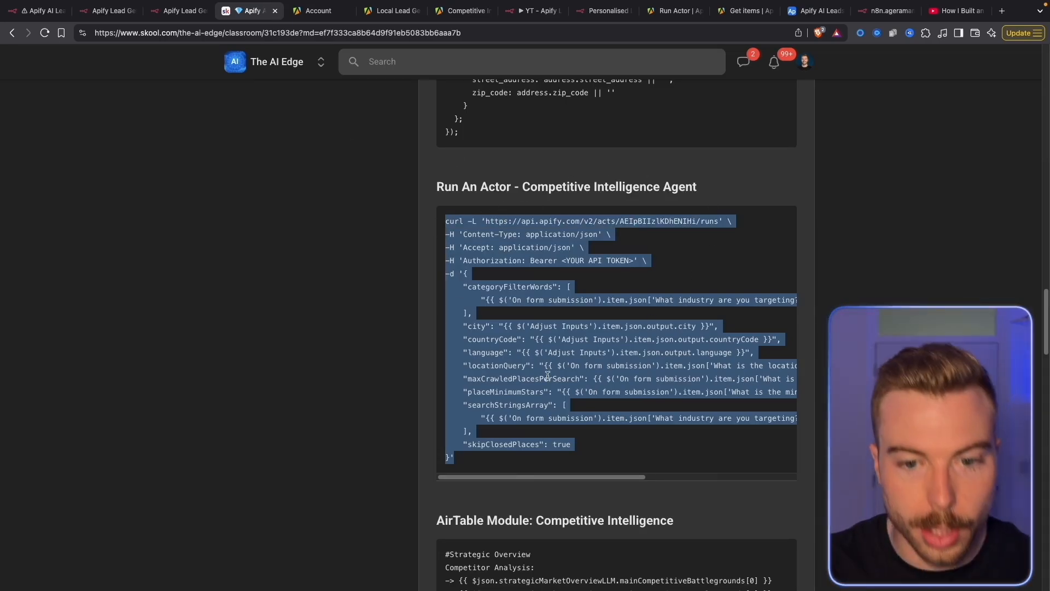
pyautogui.click(517, 21)
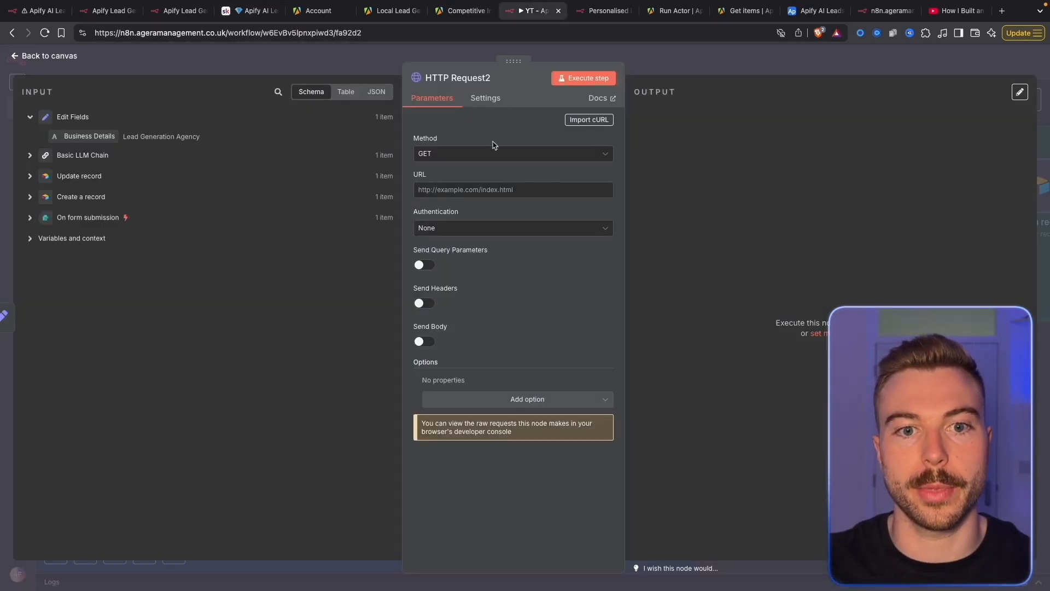
pyautogui.click(589, 119)
pyautogui.hotkey('ctrl', 'v')
pyautogui.click(685, 364)
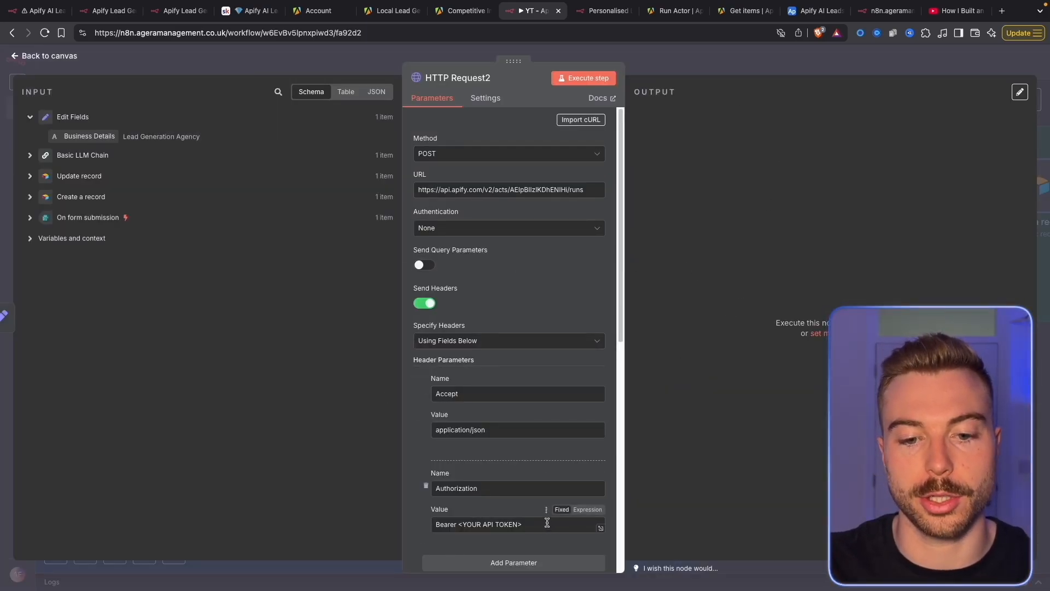
# Paste the Get Local Leads API token into HTTP Request2's Authorization header
pyautogui.click(658, 64)
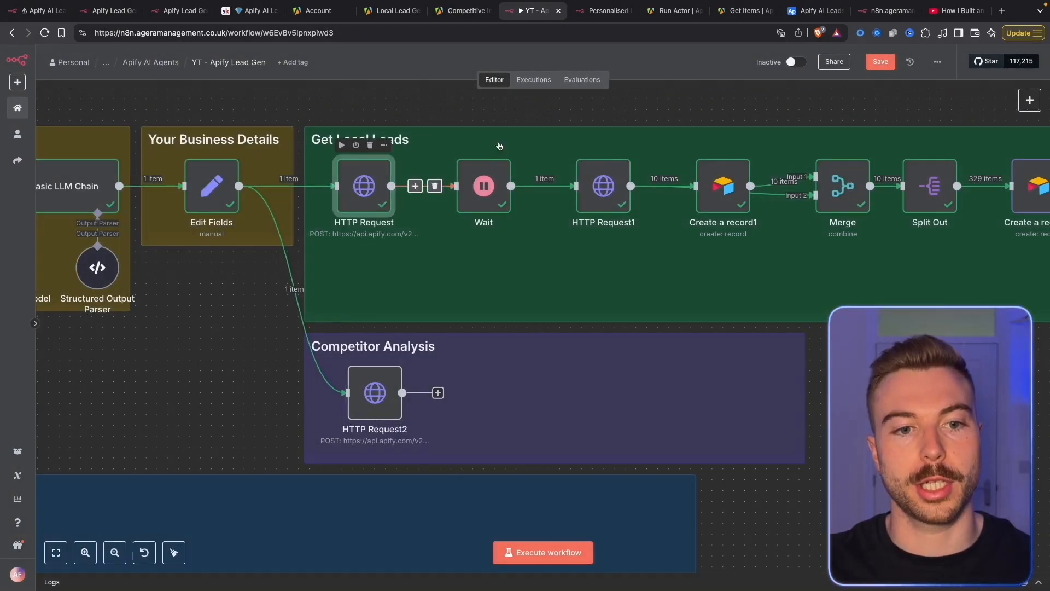
pyautogui.doubleClick(363, 183)
pyautogui.tripleClick(493, 521)
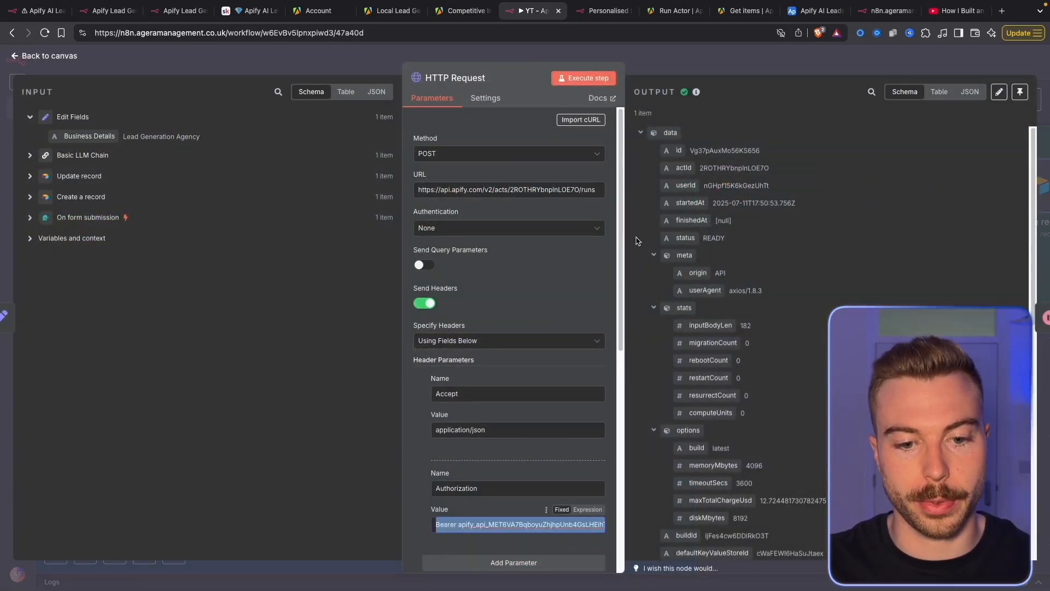
pyautogui.click(687, 69)
pyautogui.click(374, 396)
pyautogui.doubleClick(374, 396)
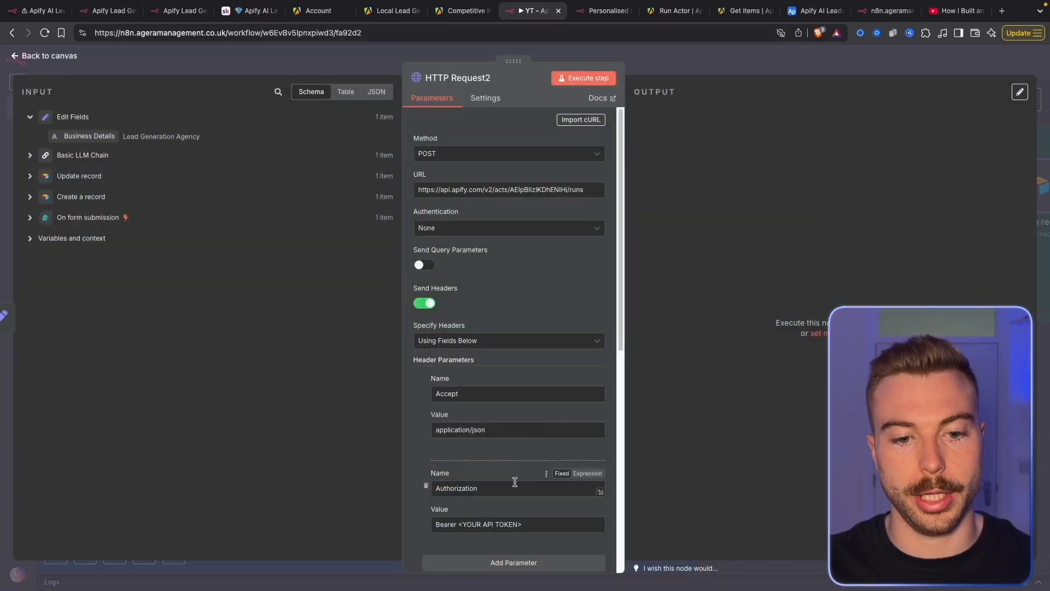
pyautogui.click(496, 524)
pyautogui.tripleClick(496, 524)
pyautogui.hotkey('ctrl', 'v')
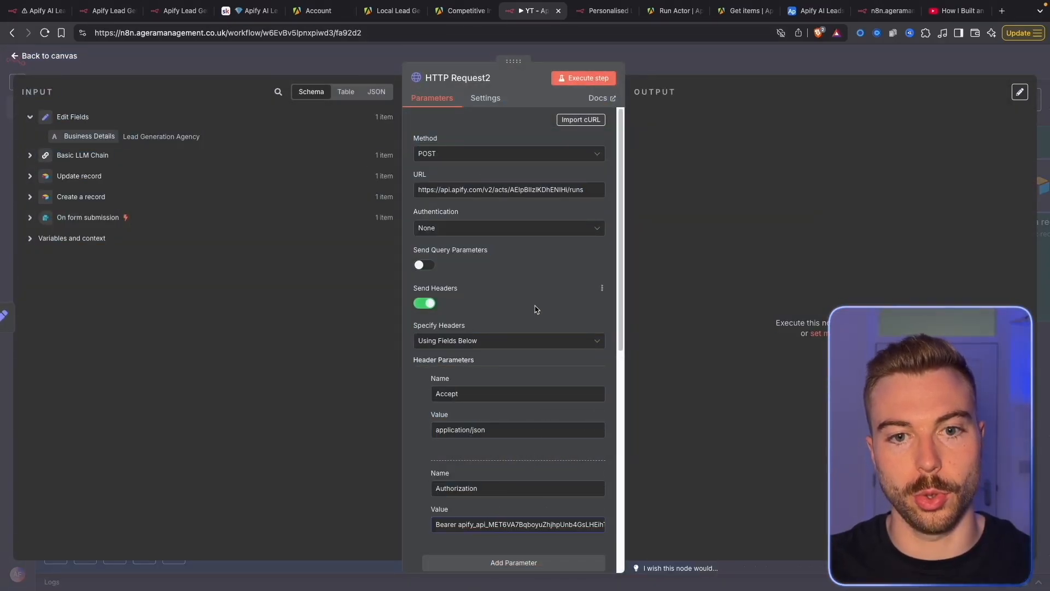
pyautogui.doubleClick(529, 189)
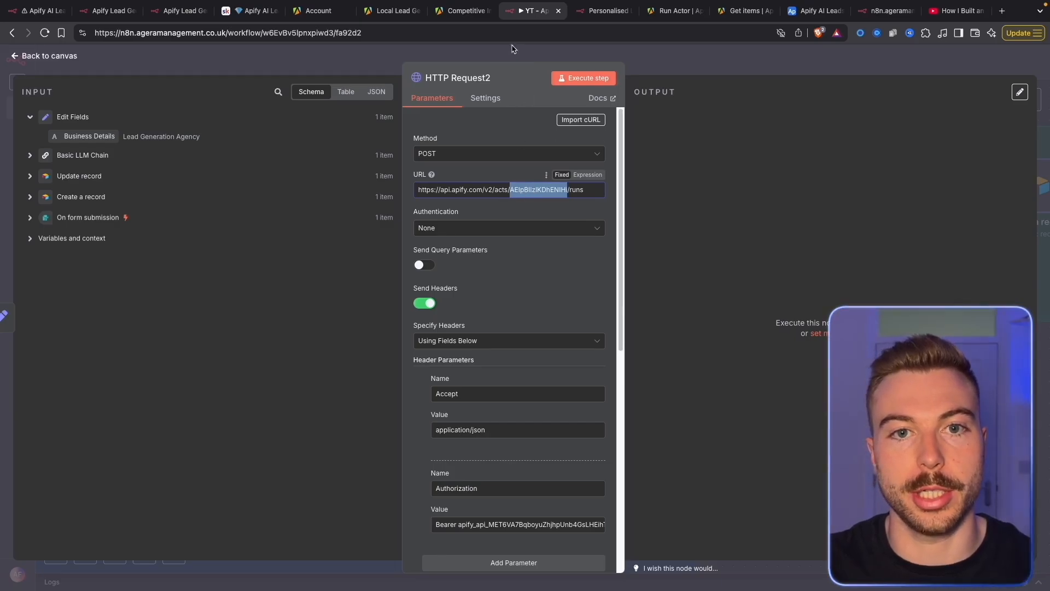
pyautogui.click(446, 11)
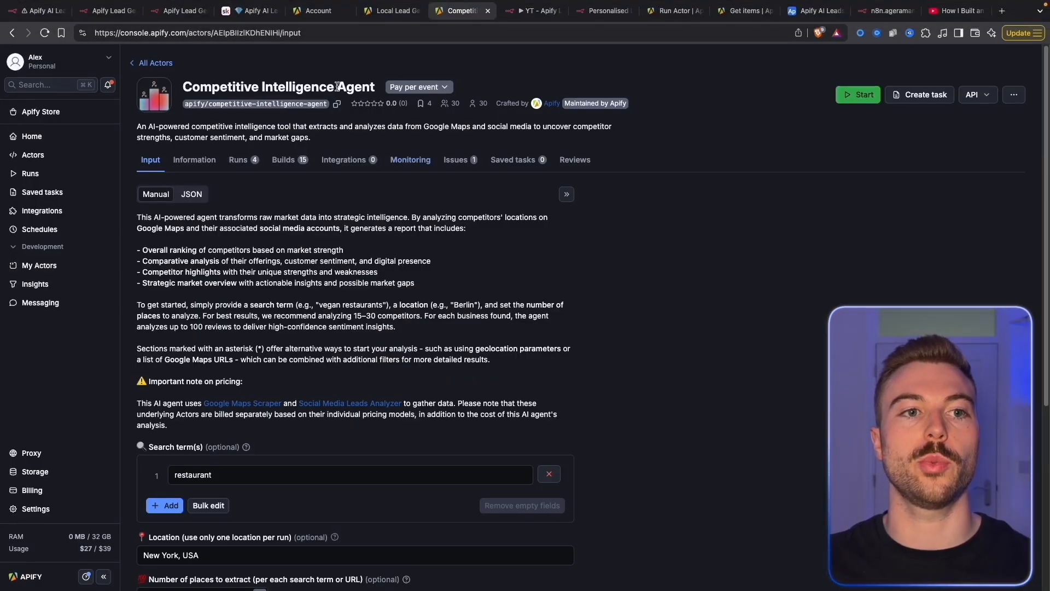
# Paste the Competitive Intelligence Agent's actor ID into HTTP Request2's URL and view the JSON body
pyautogui.click(246, 33)
pyautogui.doubleClick(246, 33)
pyautogui.hotkey('ctrl', 'c')
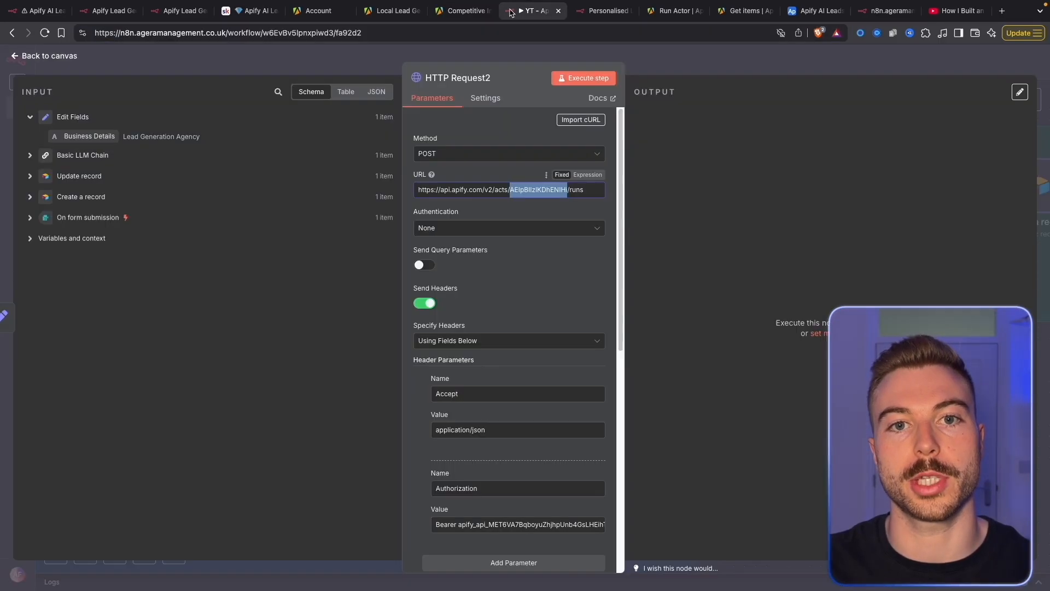
pyautogui.click(529, 11)
pyautogui.hotkey('ctrl', 'v')
pyautogui.scroll(-3, 525, 300)
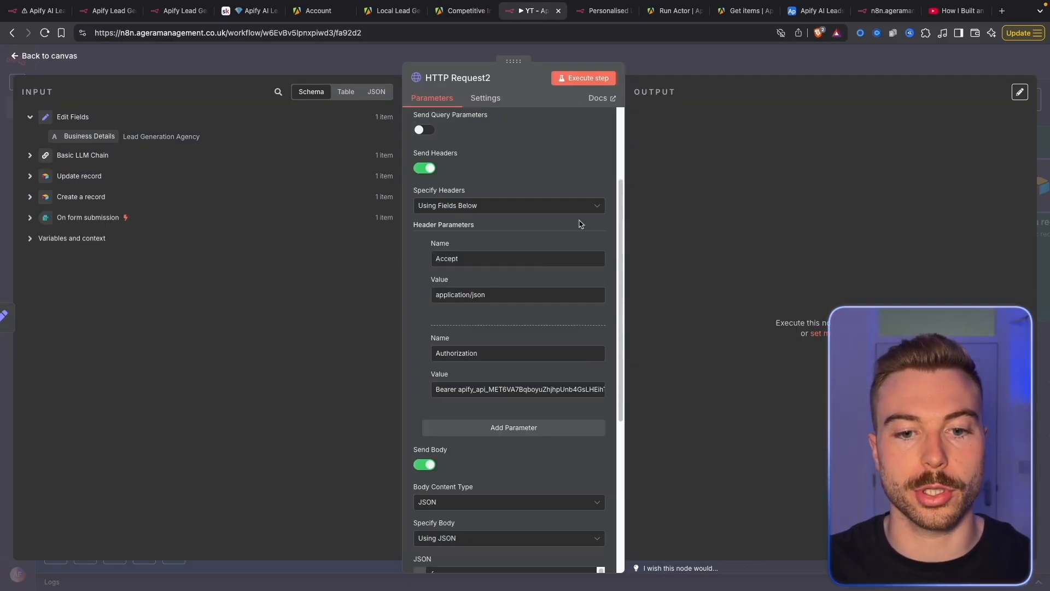
pyautogui.scroll(-3, 509, 285)
pyautogui.scroll(-2, 473, 299)
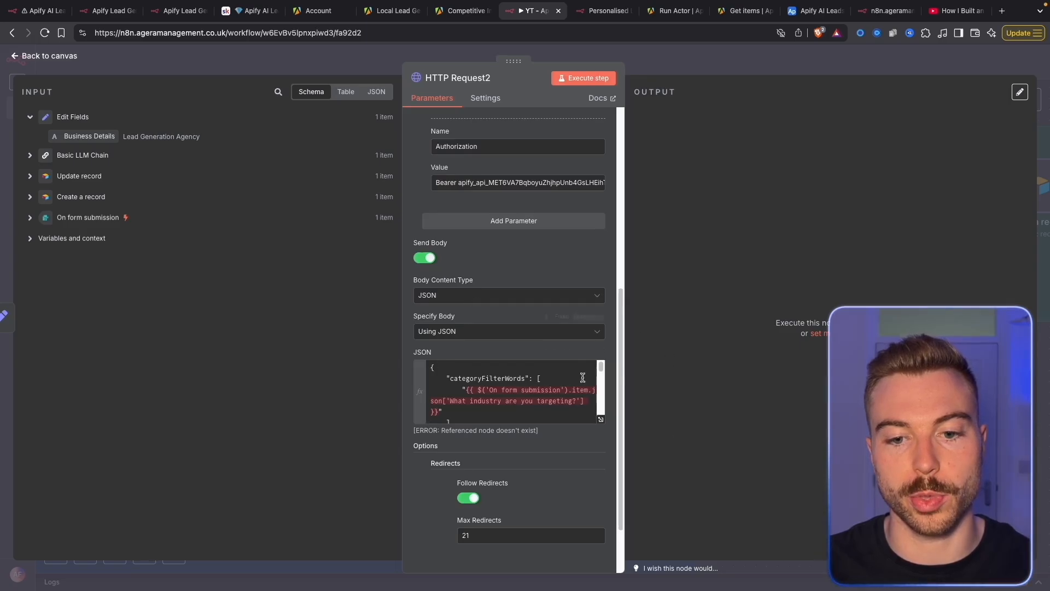
pyautogui.click(601, 419)
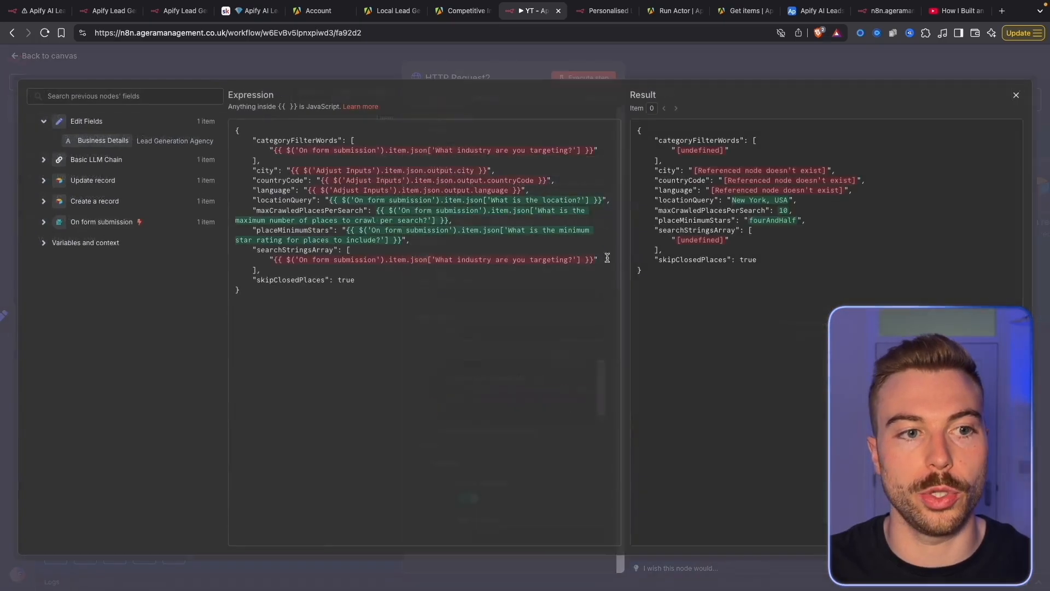
# Replace the broken categoryFilterWords expression with the form's Industry field
pyautogui.click(235, 182)
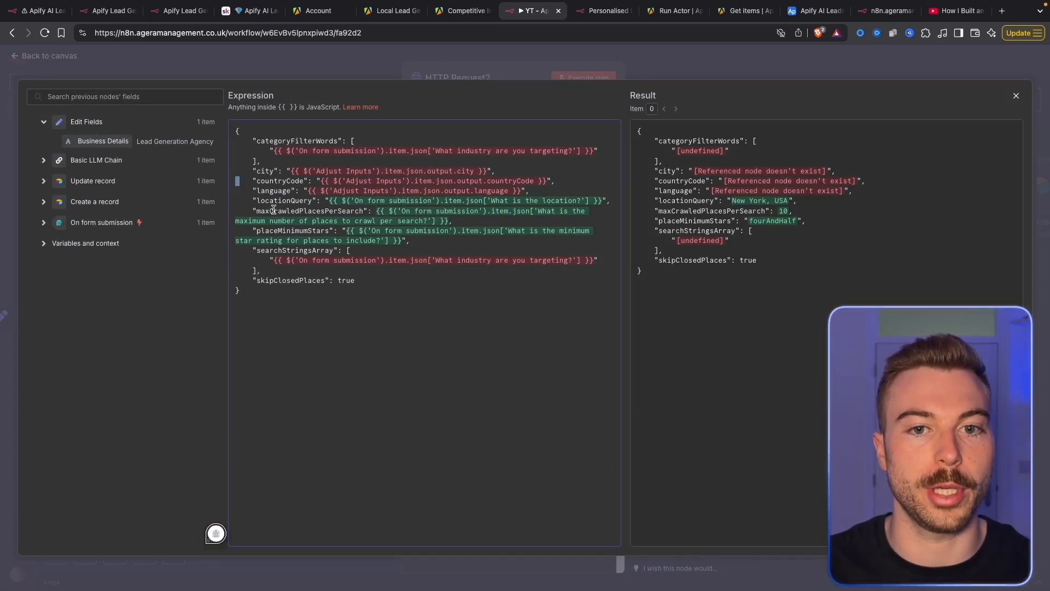
pyautogui.click(134, 222)
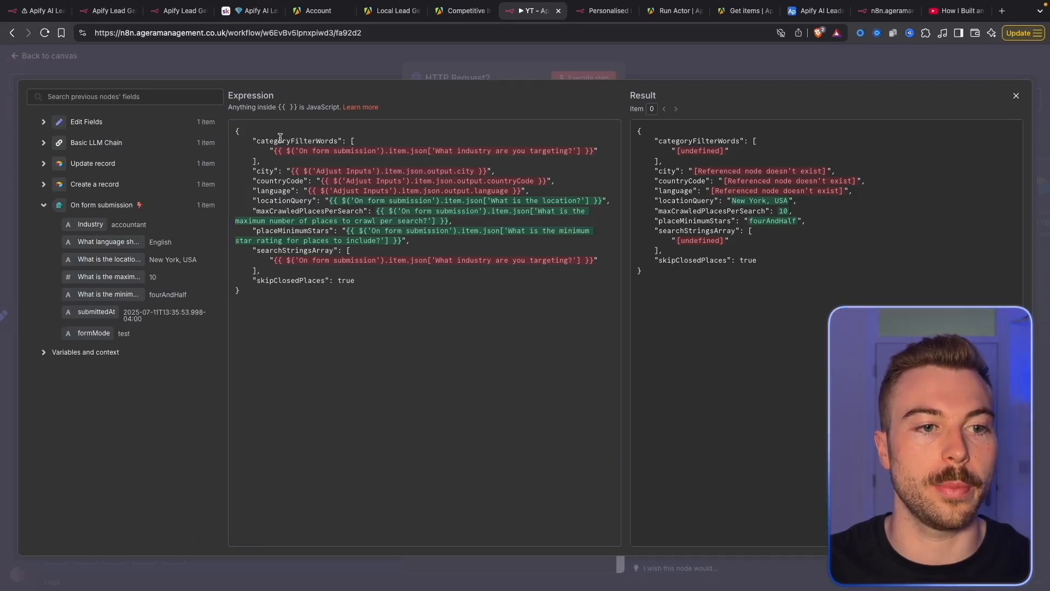
pyautogui.moveTo(274, 150); pyautogui.dragTo(589, 147)
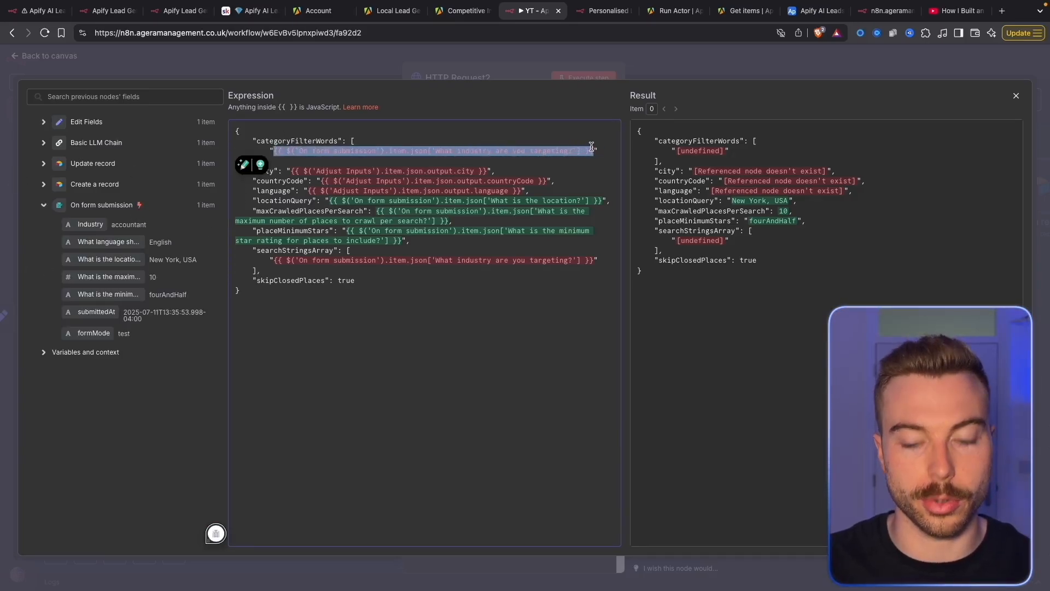
pyautogui.press('BackSpace')
pyautogui.moveTo(89, 224); pyautogui.dragTo(489, 172)
# Map the body's city line to the Basic LLM Chain city field
pyautogui.press('BackSpace')
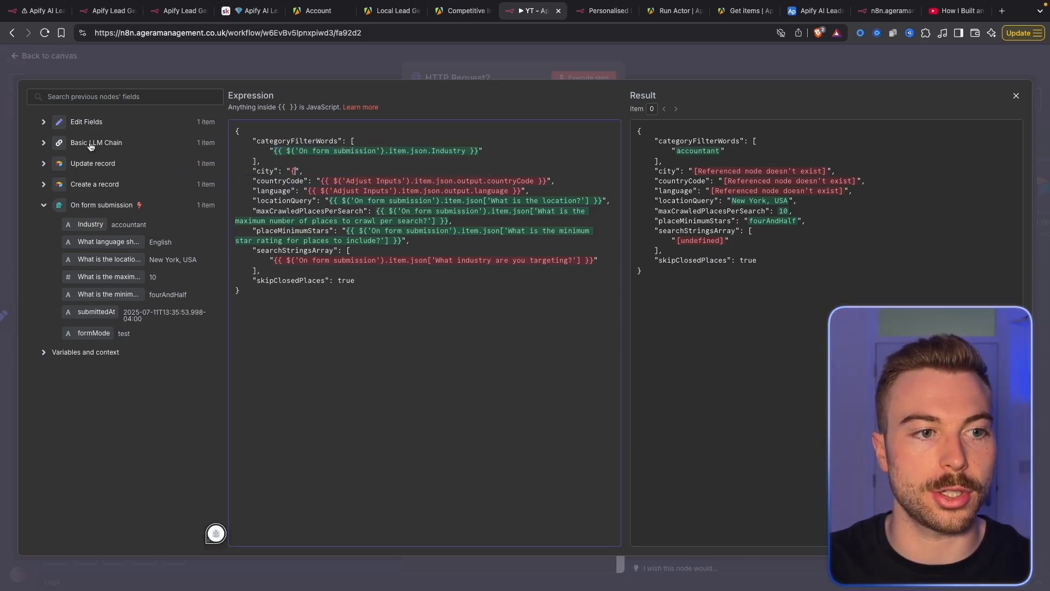
pyautogui.click(91, 143)
pyautogui.moveTo(96, 179); pyautogui.dragTo(502, 172)
pyautogui.press('super+x')
pyautogui.write(',')
pyautogui.click(291, 170)
pyautogui.press('super+v')
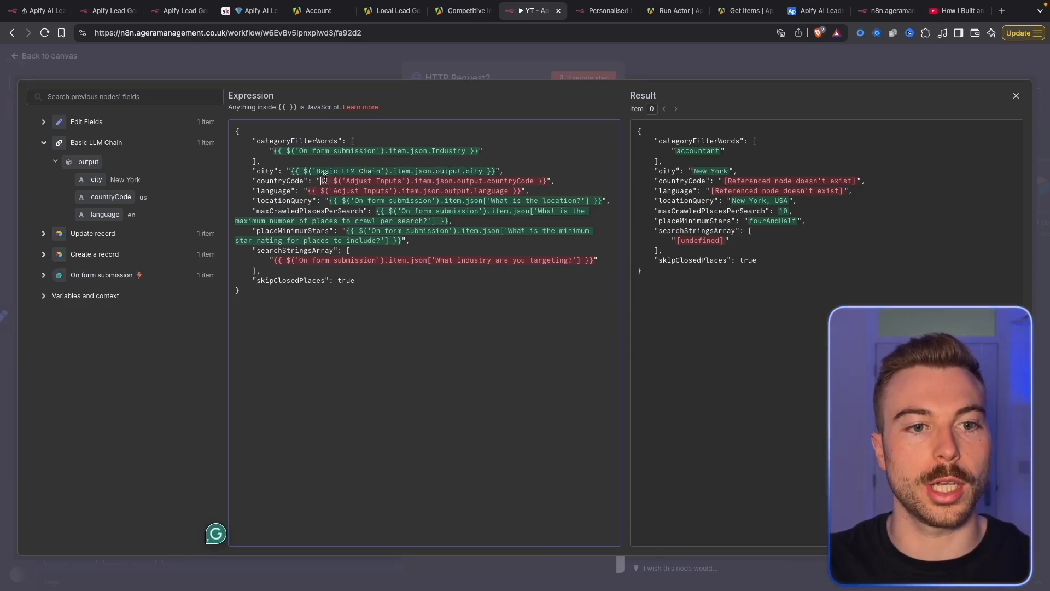
# Map countryCode and language to the Basic LLM Chain output fields
pyautogui.moveTo(321, 181); pyautogui.dragTo(546, 180)
pyautogui.press('super+x')
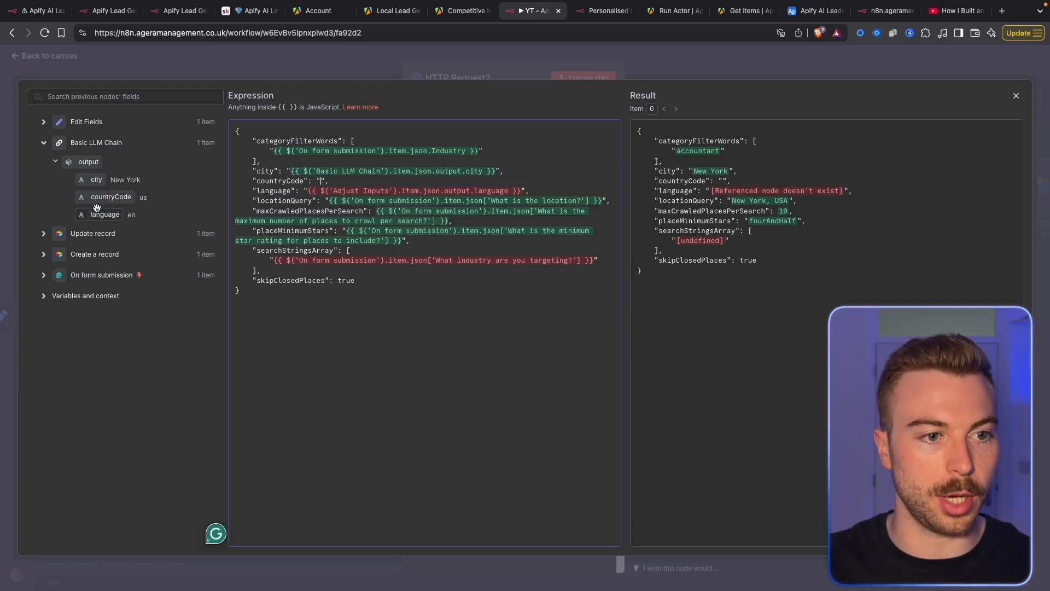
pyautogui.moveTo(111, 197); pyautogui.dragTo(524, 191)
pyautogui.press('super+x')
pyautogui.moveTo(104, 214); pyautogui.dragTo(304, 198)
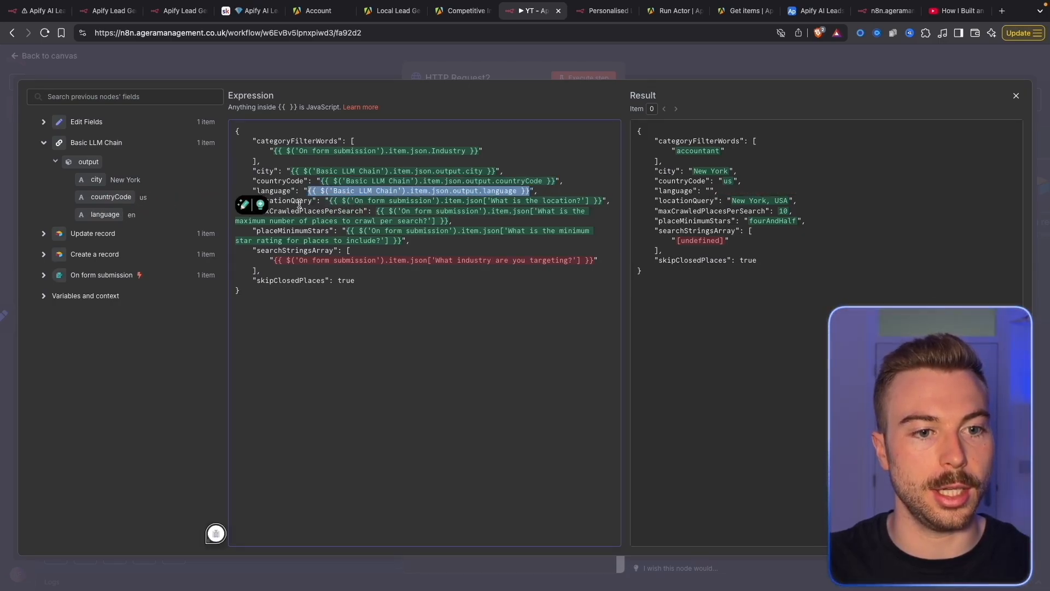
# Reuse the Industry expression for searchStringsArray, then execute HTTP Request2
pyautogui.moveTo(273, 151); pyautogui.dragTo(477, 147)
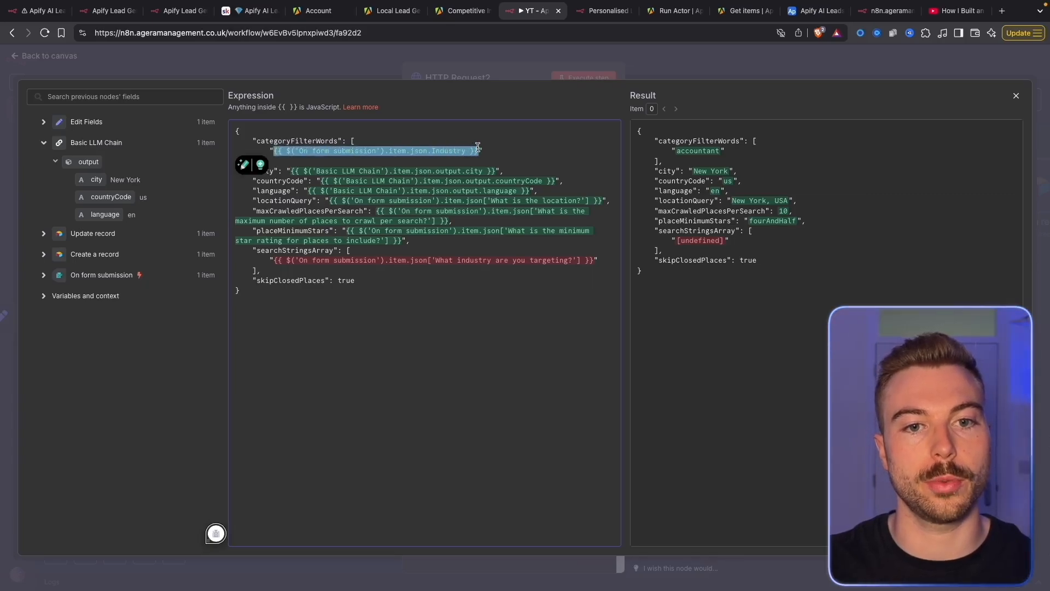
pyautogui.moveTo(274, 260); pyautogui.dragTo(594, 259)
pyautogui.hotkey('ctrl', 'v')
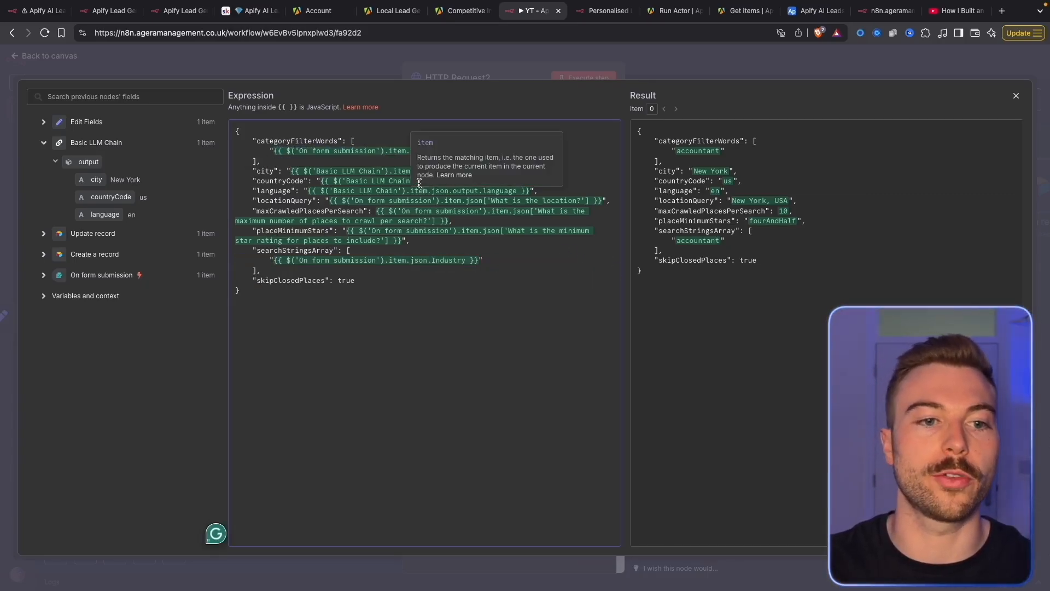
pyautogui.press('Escape')
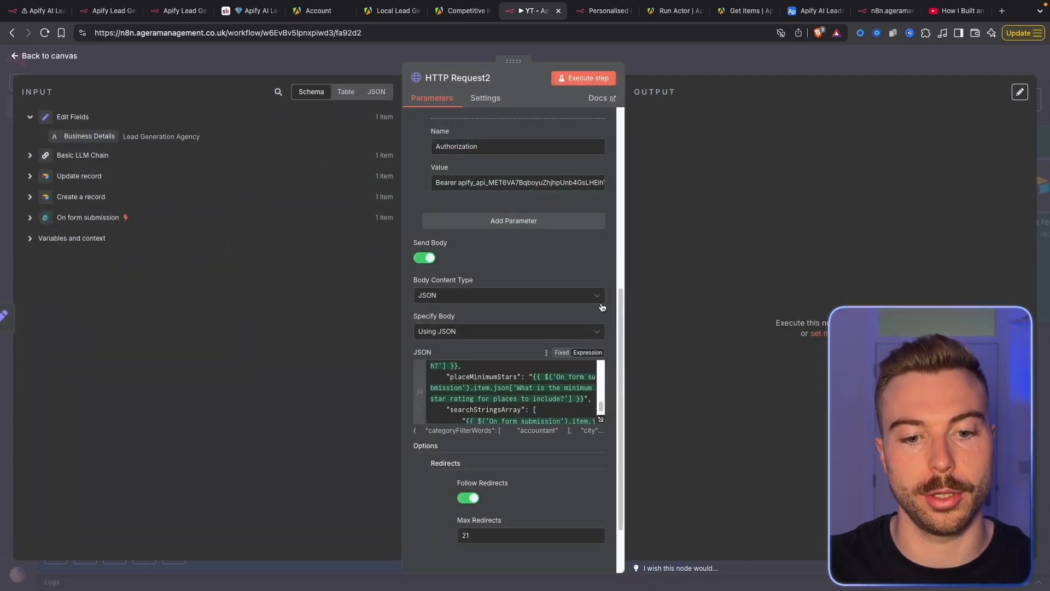
pyautogui.scroll(6, 557, 190)
pyautogui.click(574, 82)
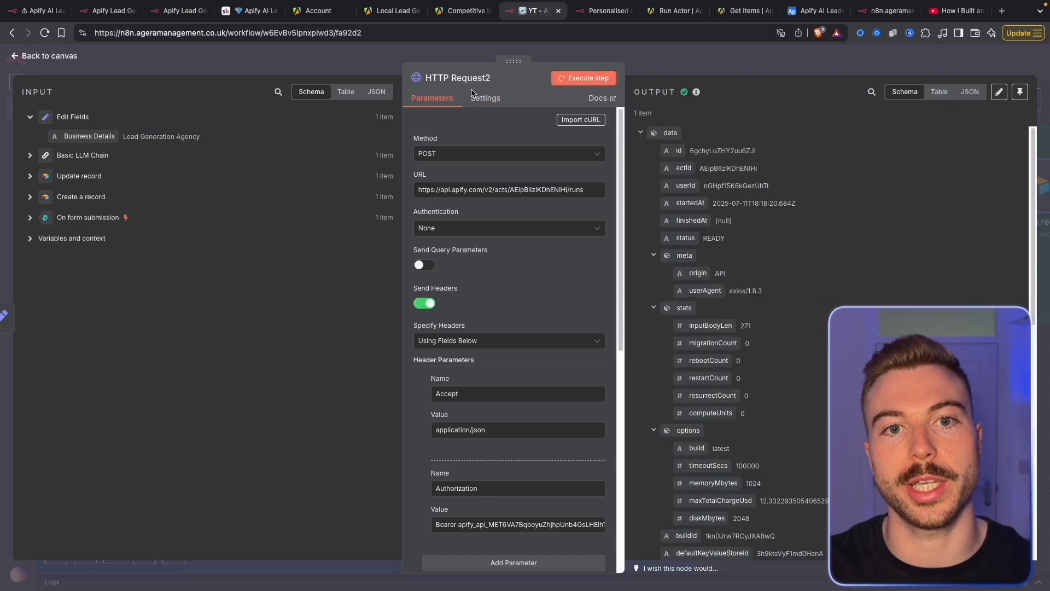
pyautogui.click(457, 17)
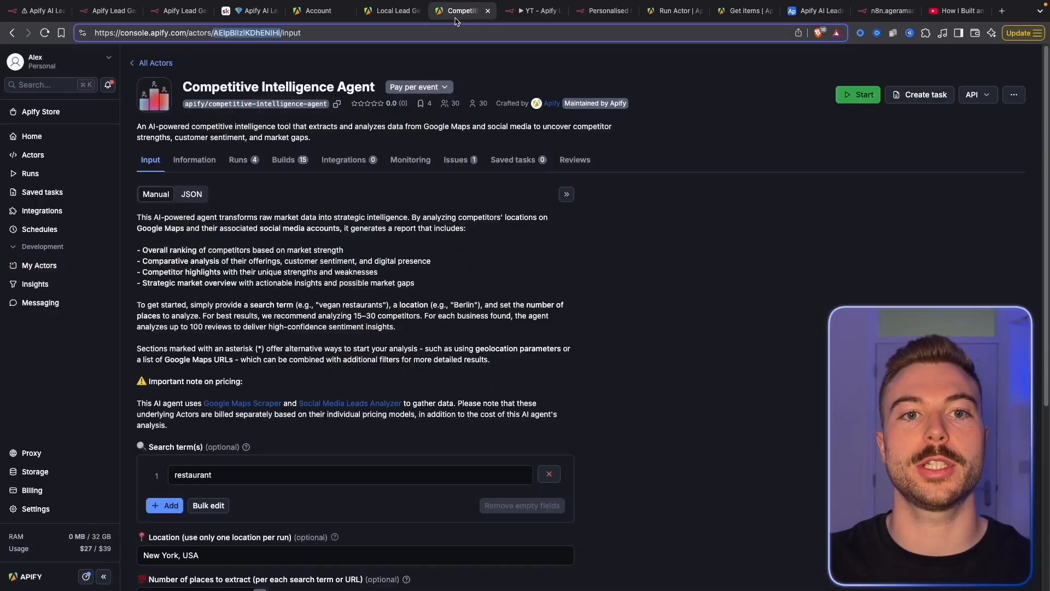
# Check the actor's runs list for the new API-started Google Maps scraping run
pyautogui.click(237, 160)
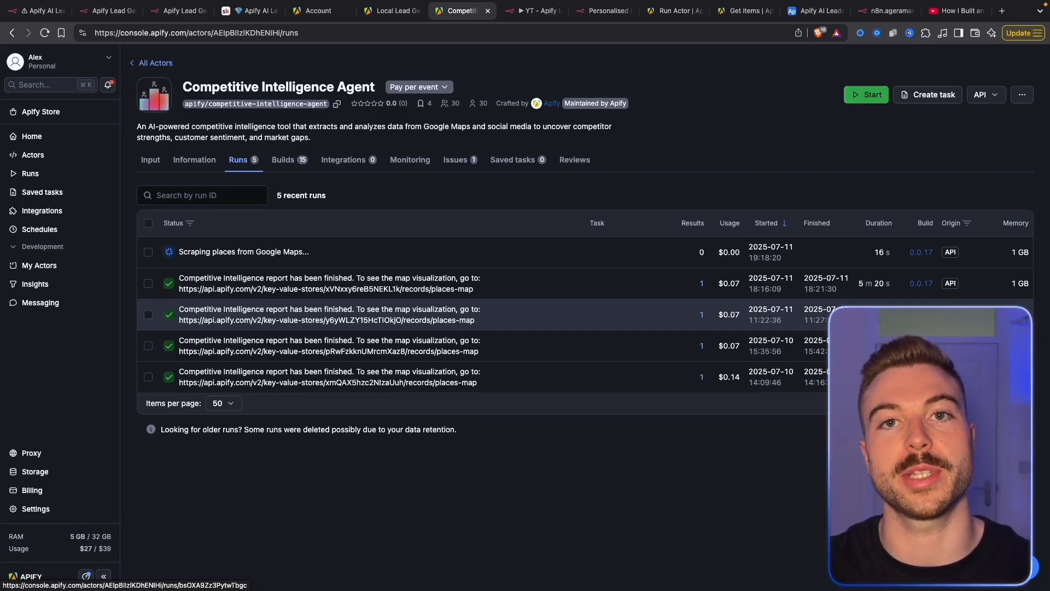
pyautogui.click(529, 10)
# Add a Wait node after HTTP Request2 and tidy both nodes' positions in Competitor Analysis
pyautogui.click(730, 64)
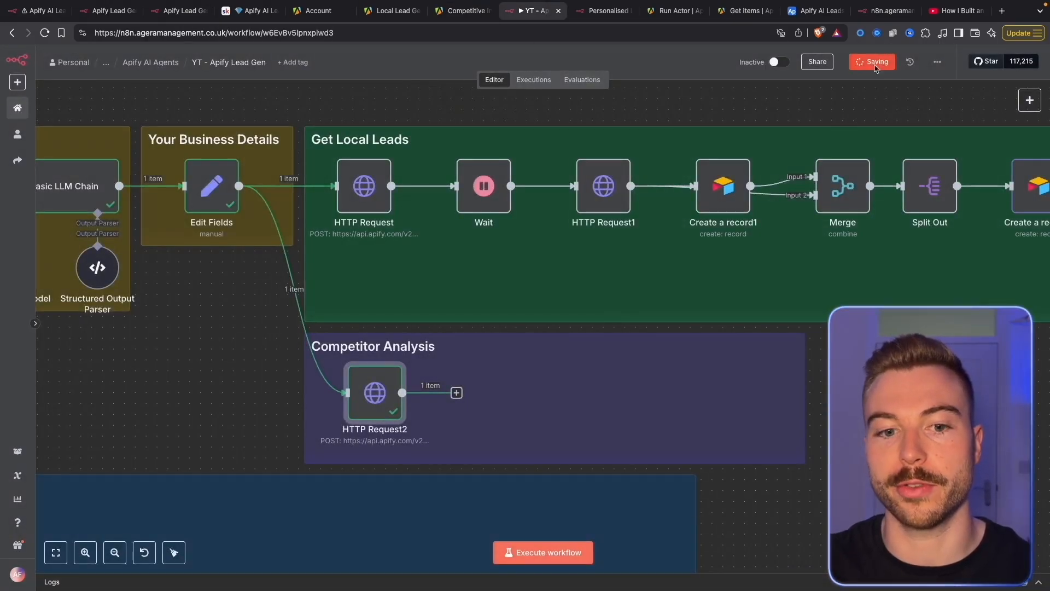
pyautogui.click(456, 392)
pyautogui.write('wait')
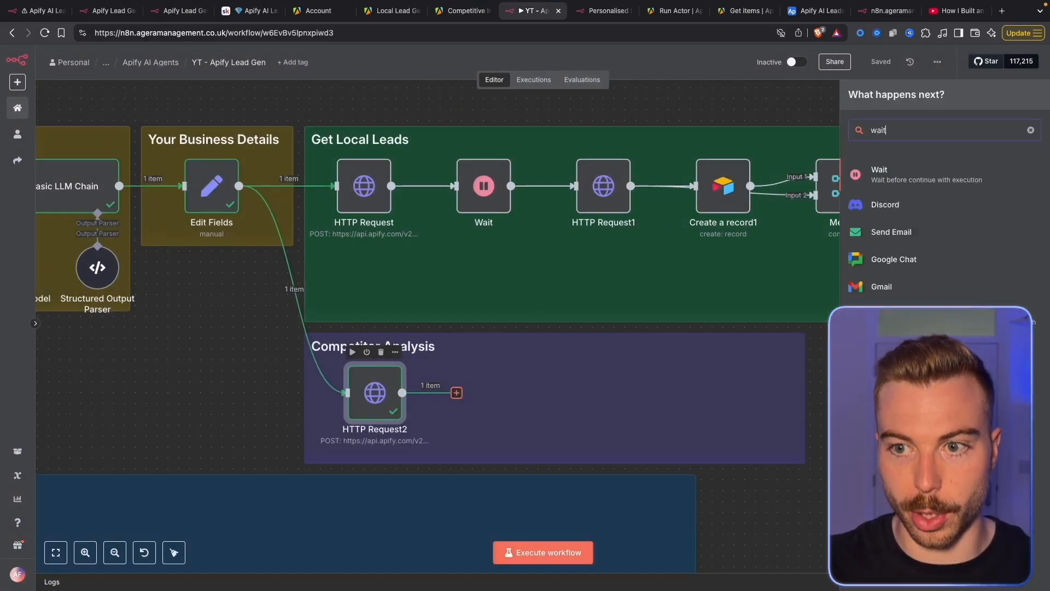
pyautogui.click(999, 168)
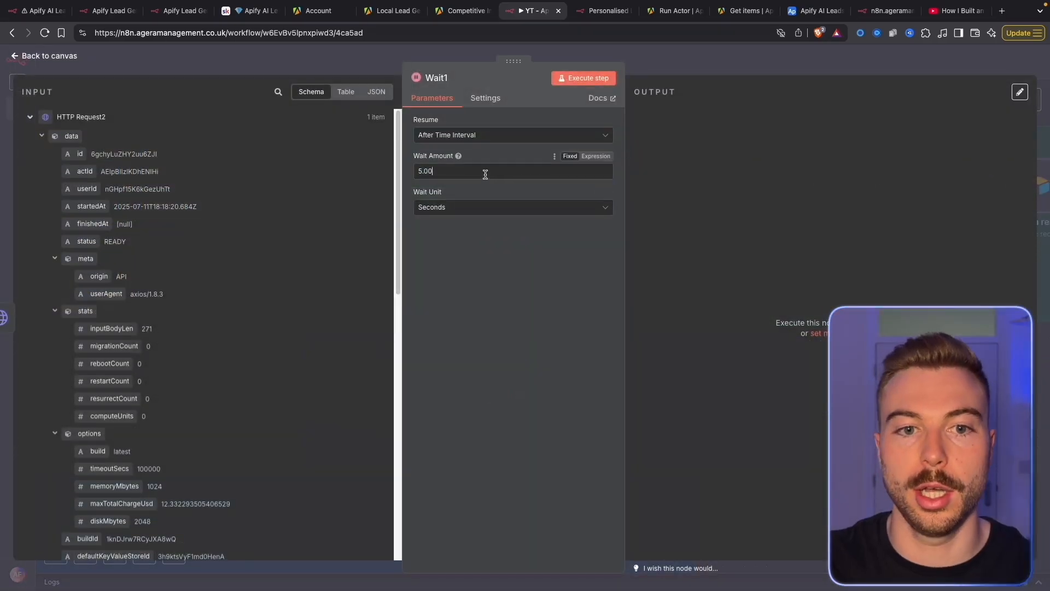
pyautogui.write('1')
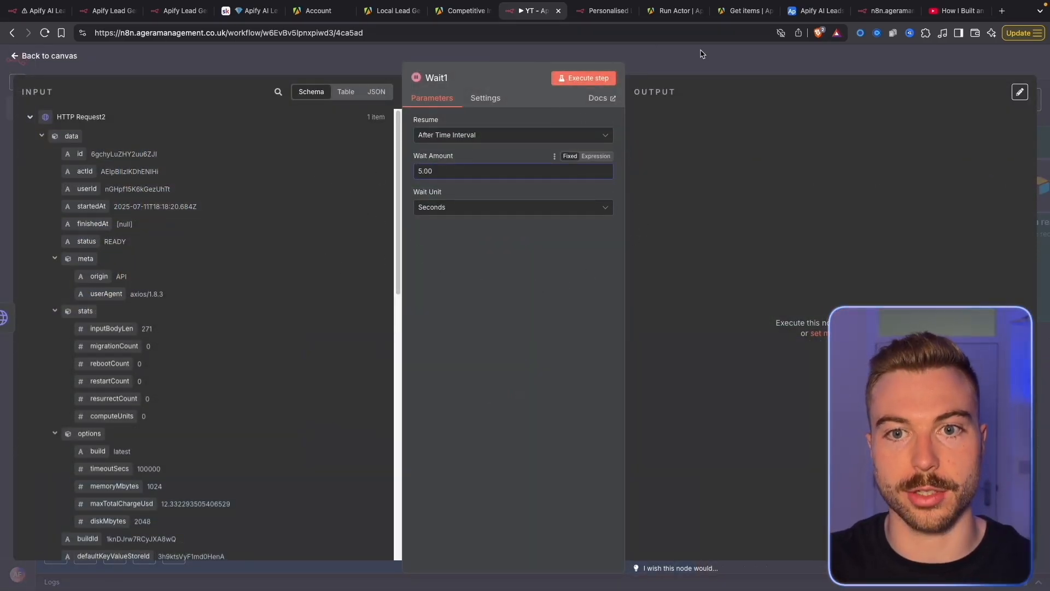
pyautogui.press('Escape')
pyautogui.moveTo(488, 414); pyautogui.dragTo(466, 414)
pyautogui.moveTo(376, 402); pyautogui.dragTo(355, 402)
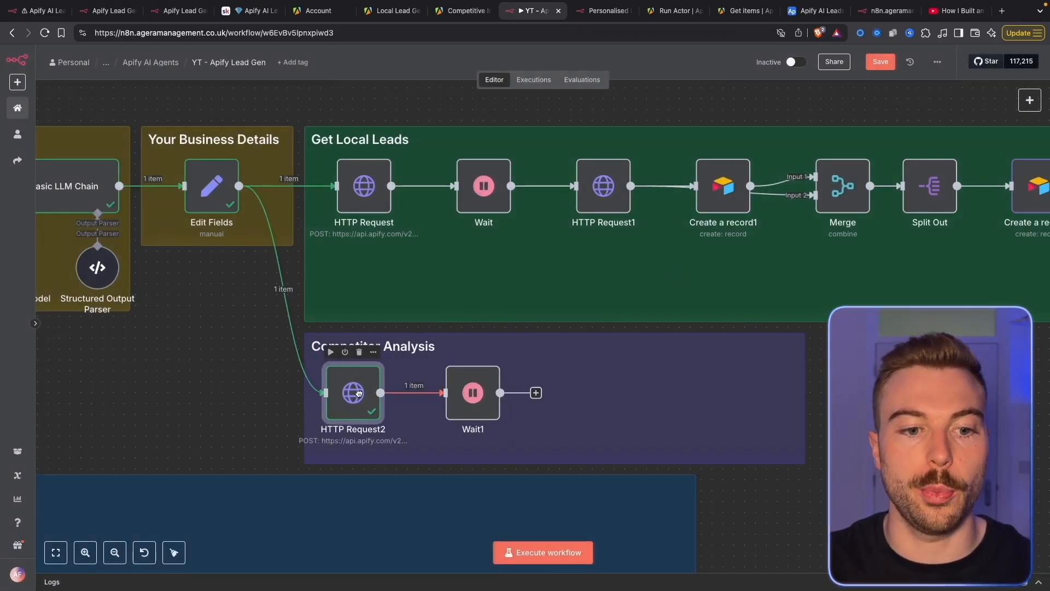
pyautogui.moveTo(475, 399); pyautogui.dragTo(465, 400)
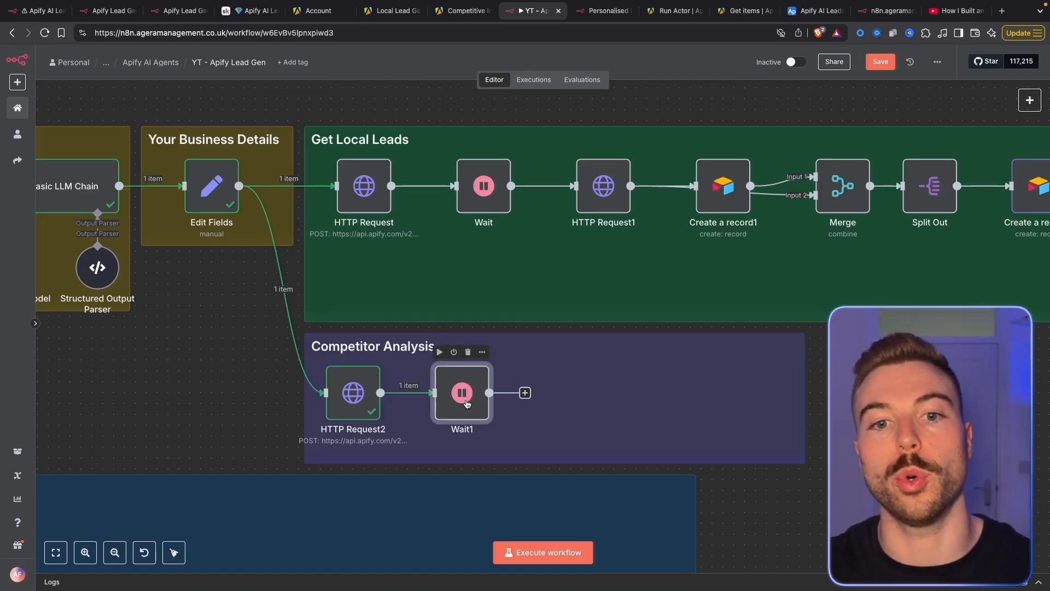
# Duplicate HTTP Request1 and place the copy after Wait1 in Competitor Analysis
pyautogui.rightClick(600, 189)
pyautogui.click(624, 244)
pyautogui.rightClick(598, 204)
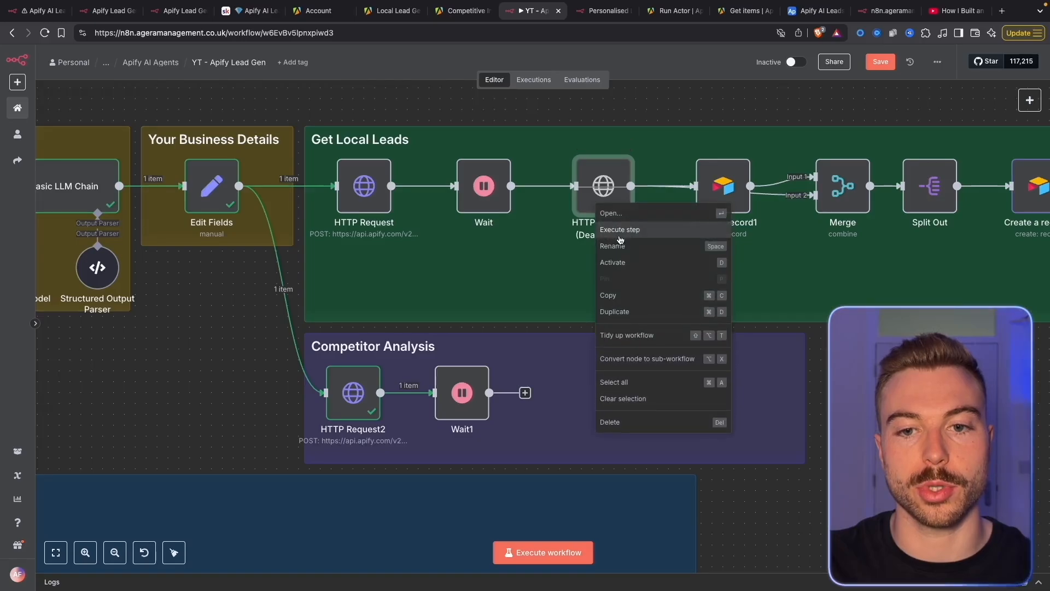
pyautogui.click(623, 261)
pyautogui.rightClick(601, 186)
pyautogui.click(618, 292)
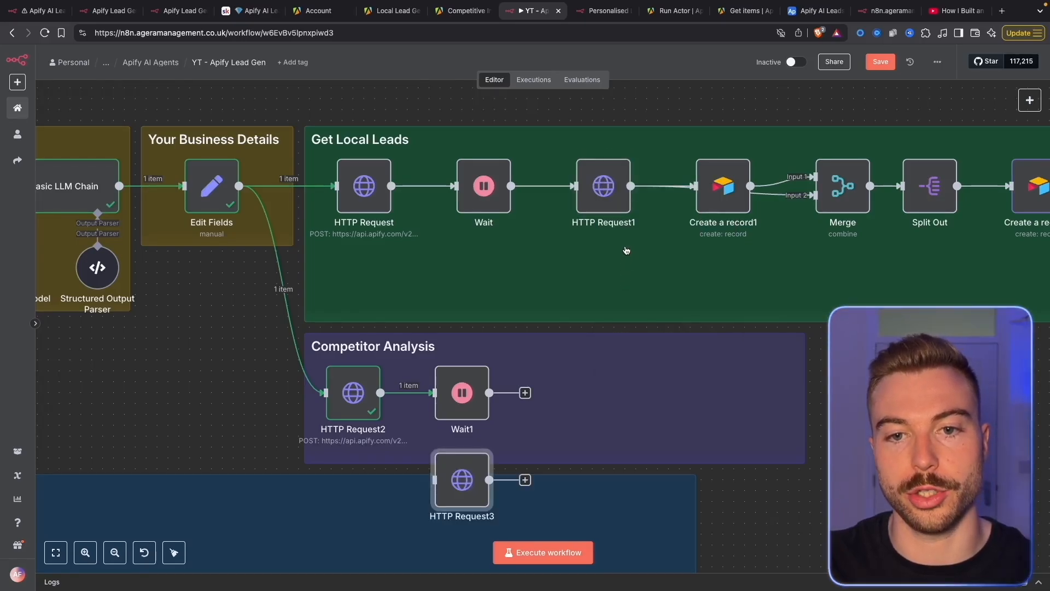
pyautogui.moveTo(434, 486); pyautogui.dragTo(553, 397)
# Review HTTP Request3's GET request parameters for the dataset items
pyautogui.doubleClick(553, 398)
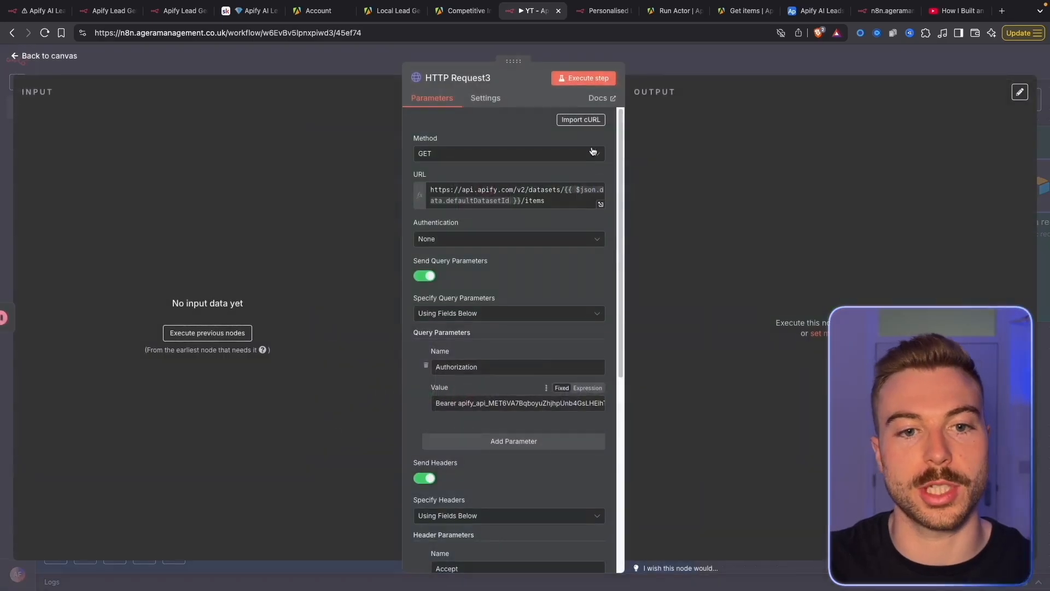
pyautogui.scroll(-4, 553, 312)
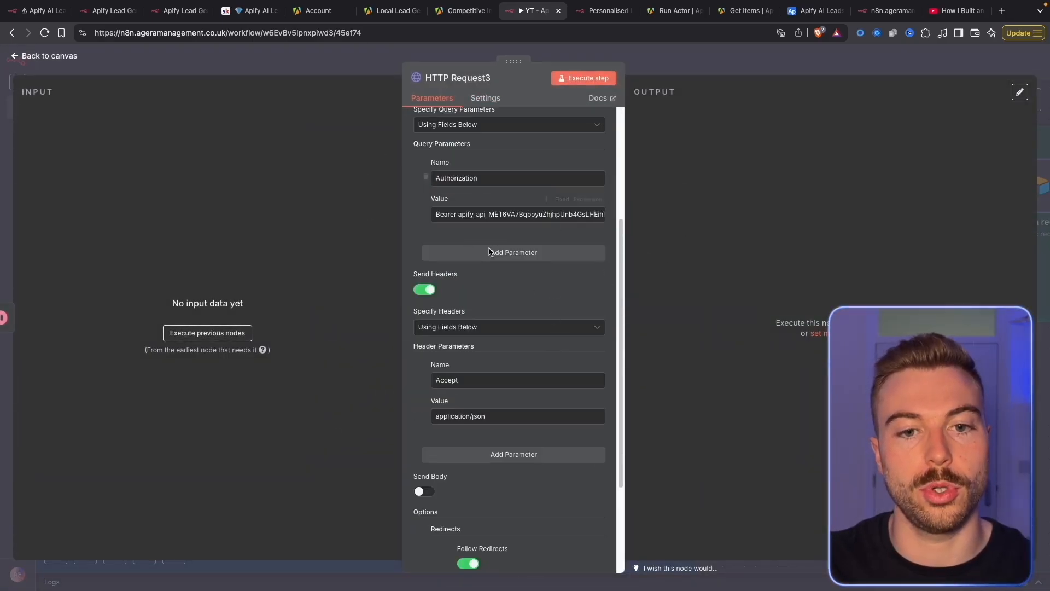
pyautogui.scroll(2, 519, 306)
pyautogui.scroll(2, 492, 303)
pyautogui.click(733, 56)
pyautogui.hotkey('ctrl', 'shift', 'Tab')
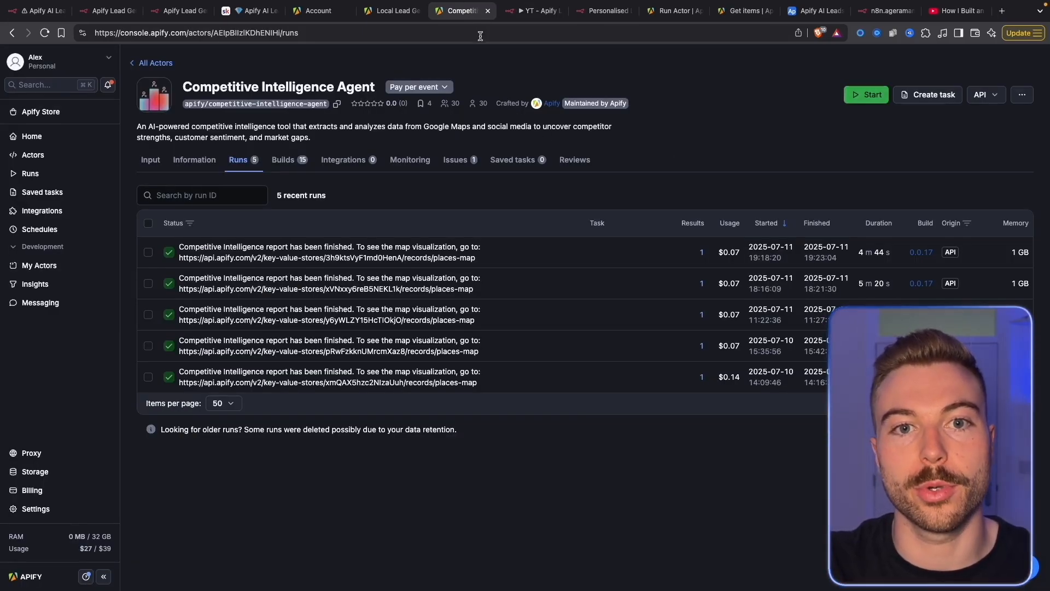
pyautogui.click(534, 11)
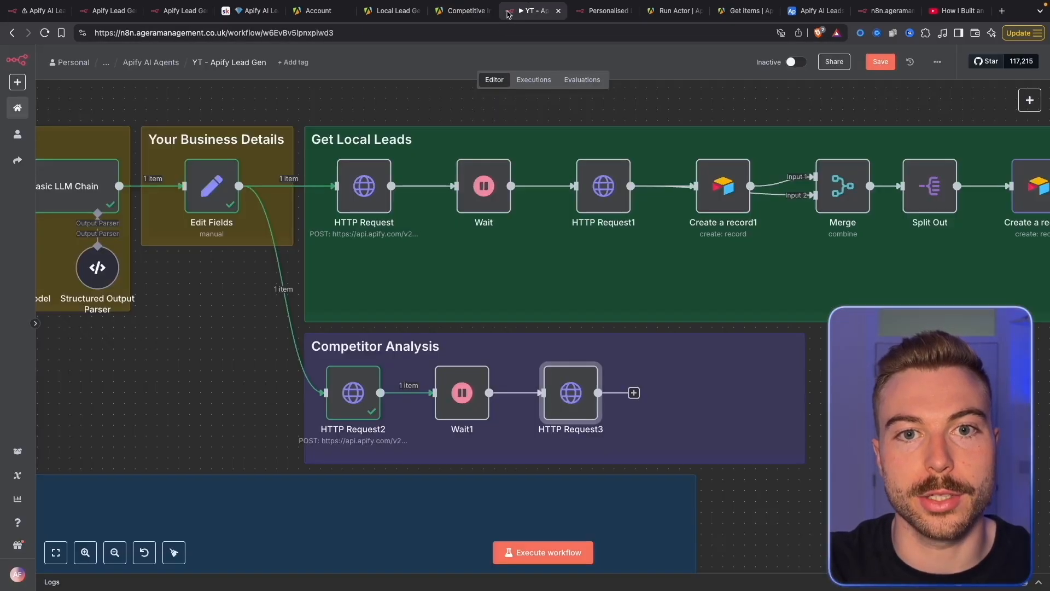
pyautogui.doubleClick(584, 400)
# Execute HTTP Request3 and review the competitive landscape analysis of 10 NYC tax firms
pyautogui.click(579, 79)
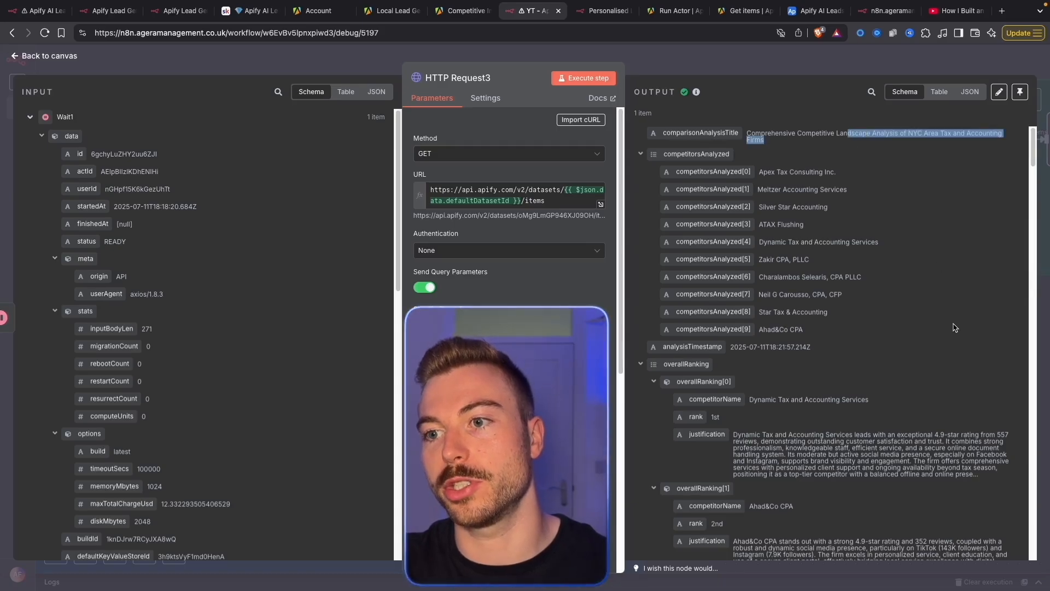
pyautogui.scroll(-6, 954, 333)
pyautogui.scroll(-10, 954, 334)
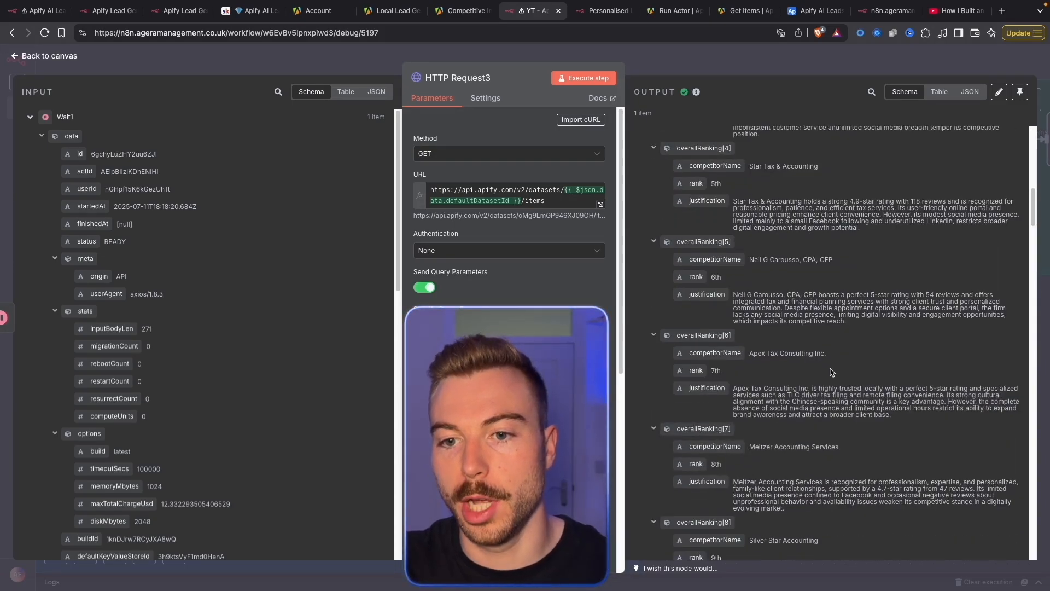
pyautogui.scroll(-10, 830, 369)
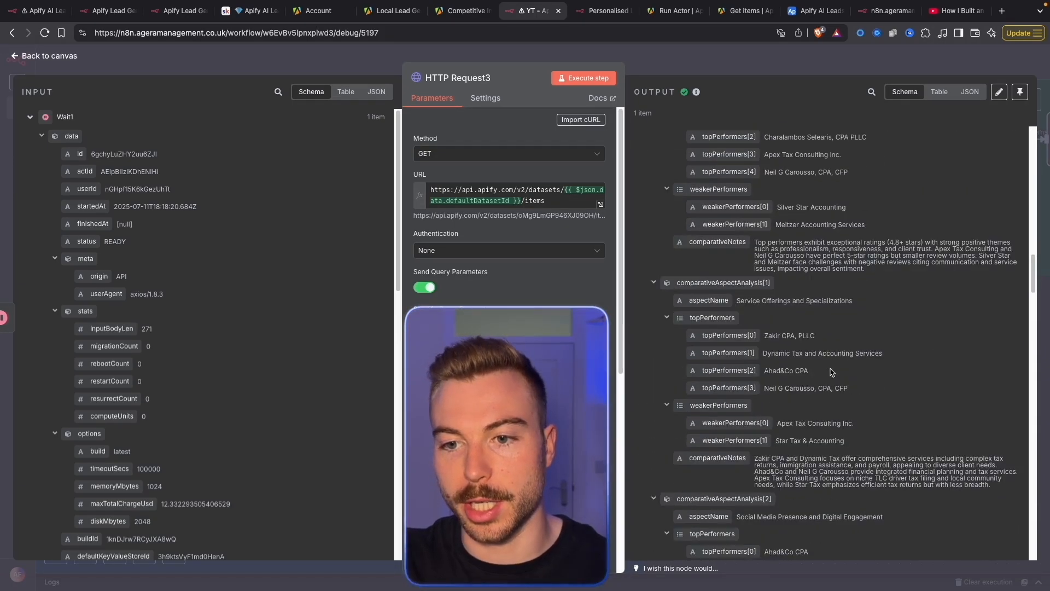
pyautogui.scroll(-10, 830, 372)
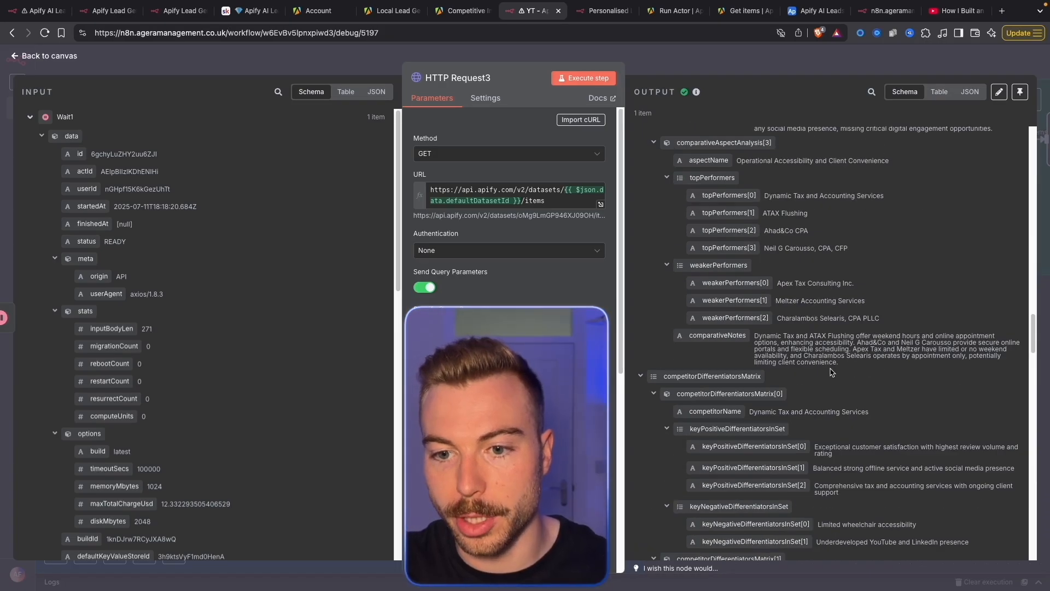
pyautogui.scroll(-10, 830, 372)
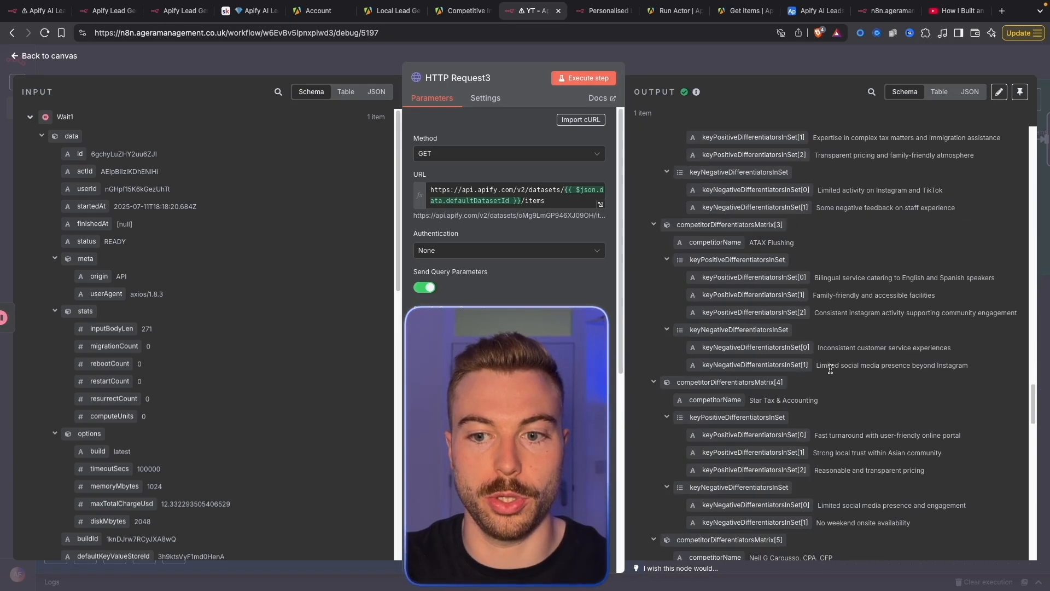
pyautogui.scroll(-10, 830, 372)
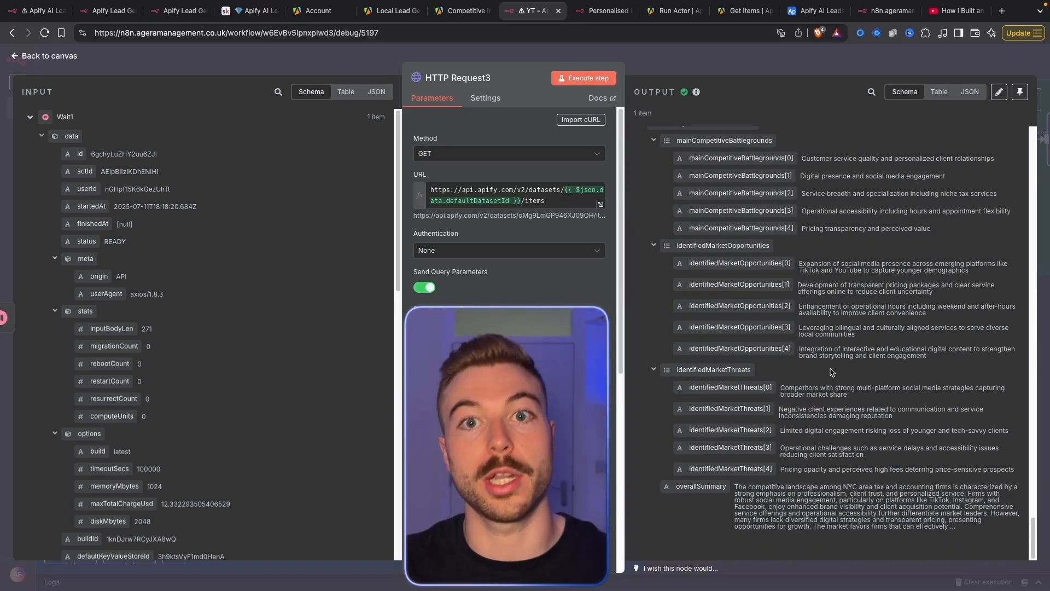
pyautogui.scroll(15, 830, 372)
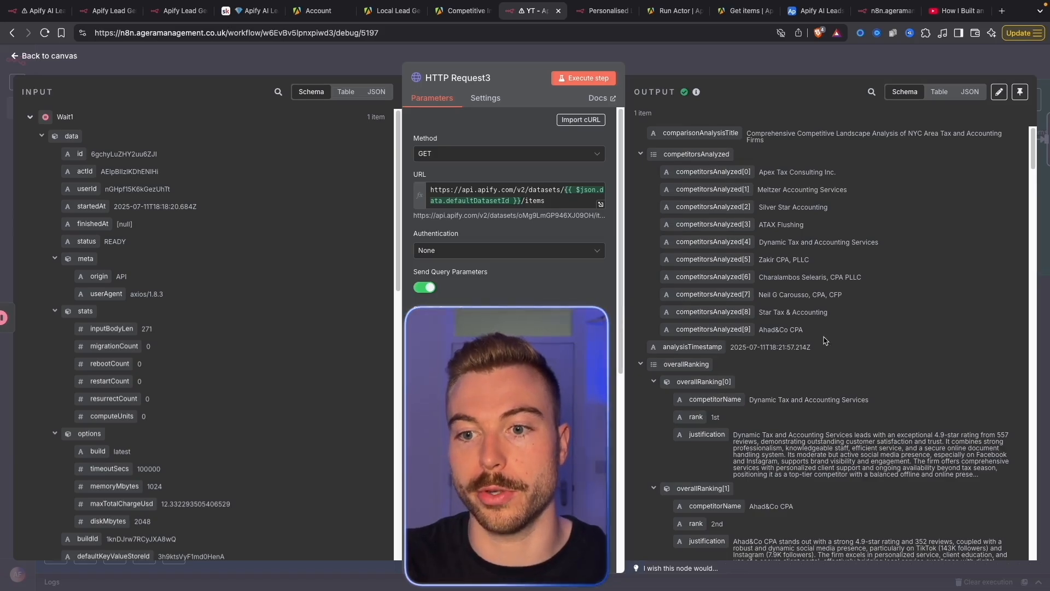
pyautogui.press('Escape')
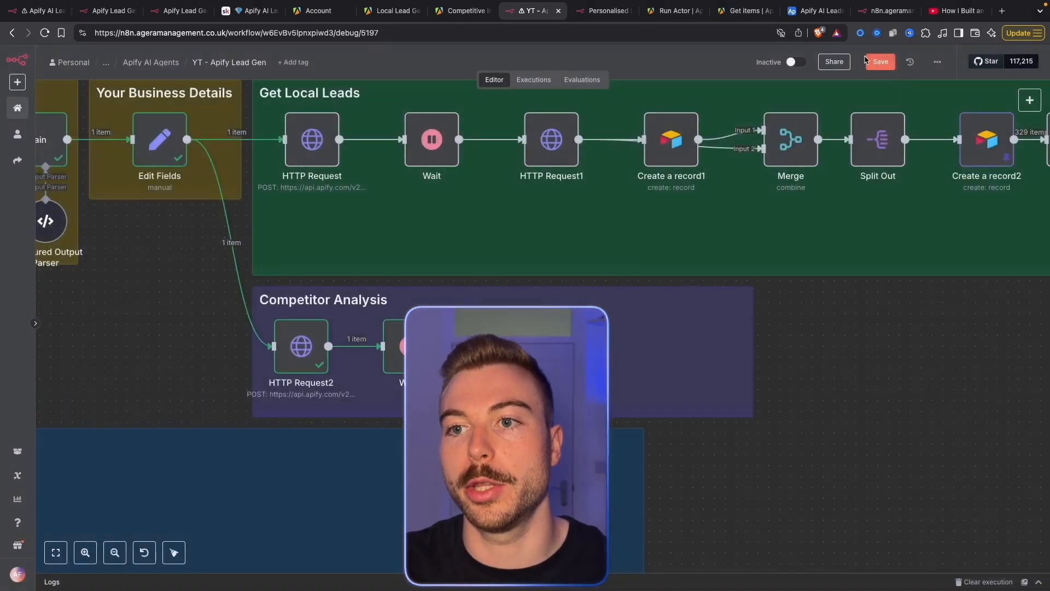
# Add an Airtable Create a record node after HTTP Request3
pyautogui.click(601, 345)
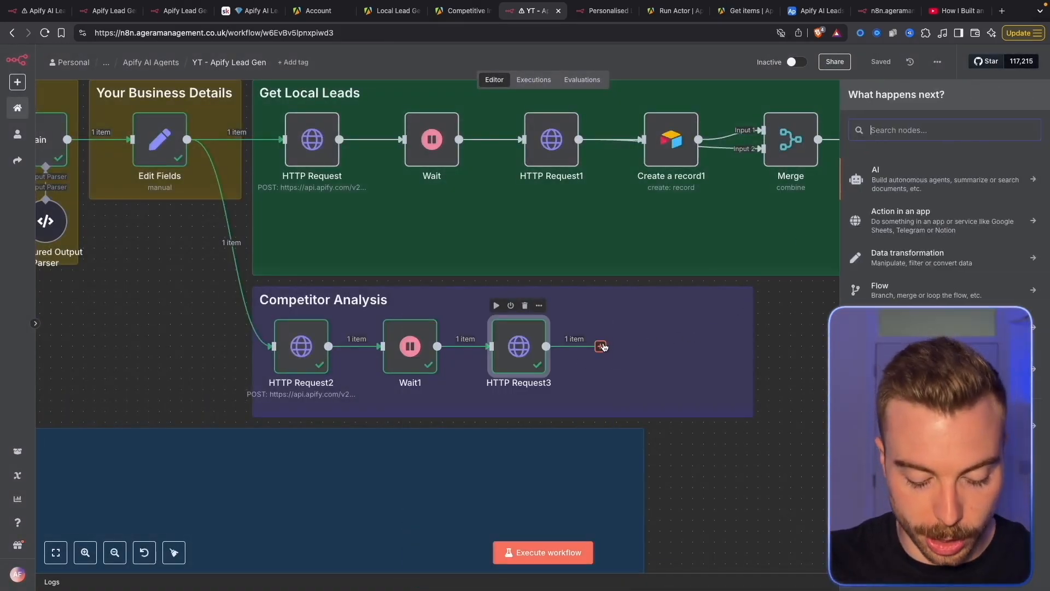
pyautogui.write('air')
pyautogui.click(938, 199)
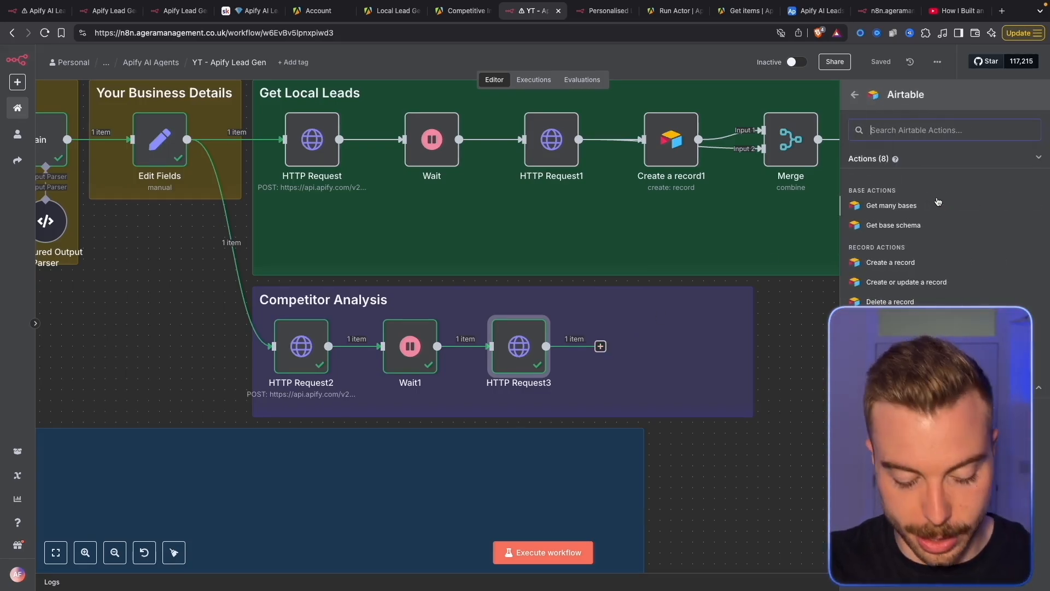
pyautogui.write('create')
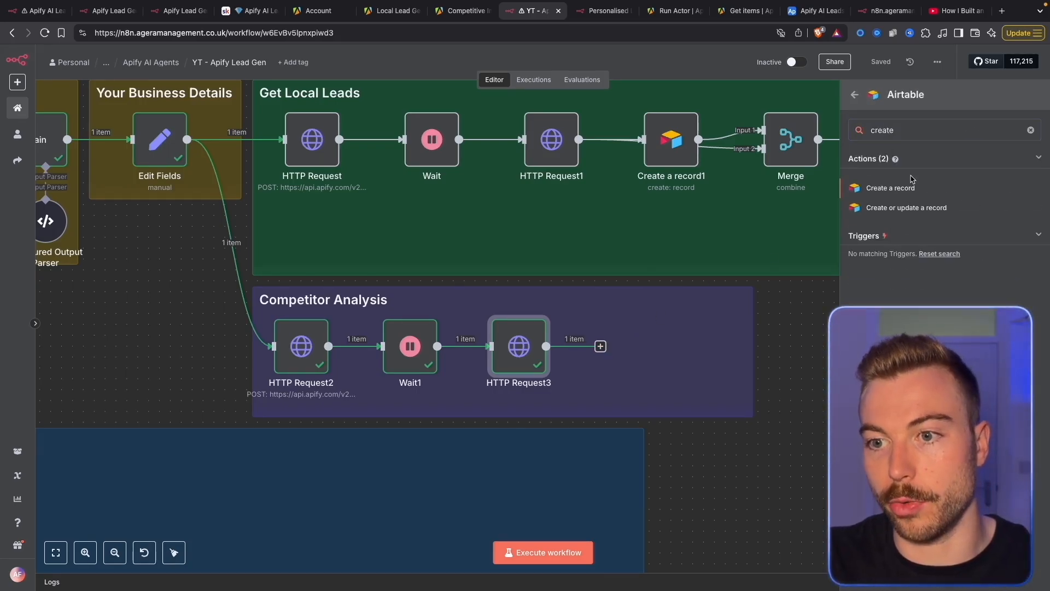
pyautogui.click(914, 186)
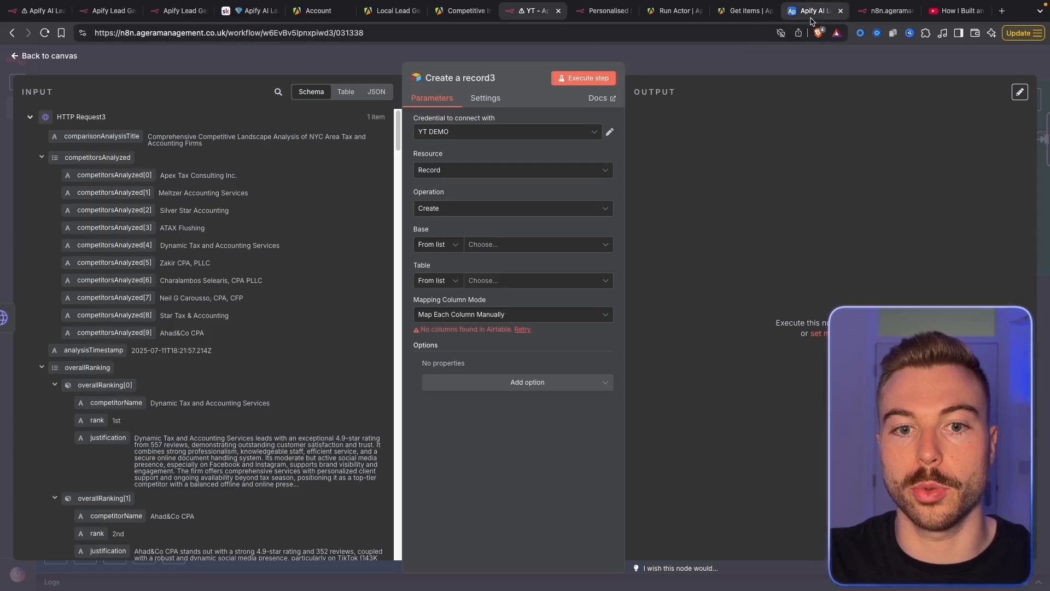
# Target the Apify AI Leads Agents base and its Competitor Analysis table
pyautogui.click(815, 10)
pyautogui.click(188, 84)
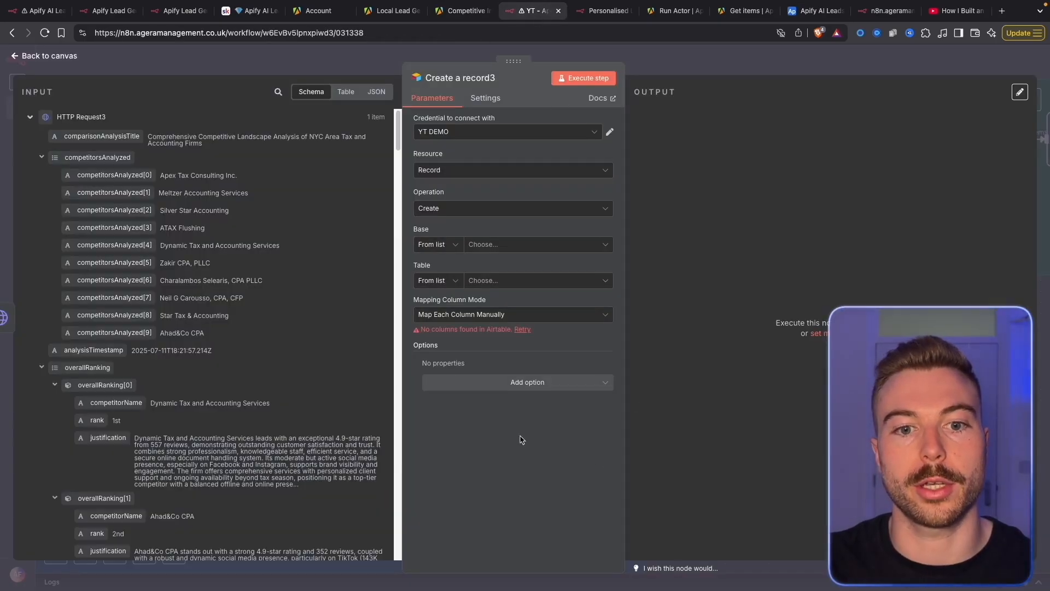
pyautogui.click(536, 244)
pyautogui.write('apofu')
pyautogui.press('BackSpace')
pyautogui.press('BackSpace')
pyautogui.press('BackSpace')
pyautogui.write('ify')
pyautogui.click(453, 290)
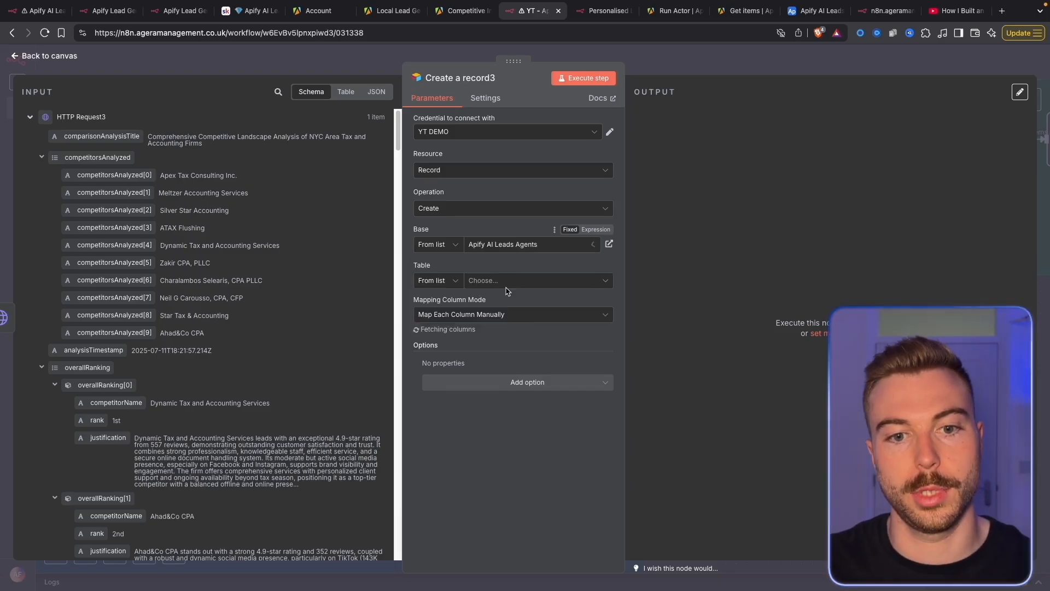
pyautogui.click(492, 281)
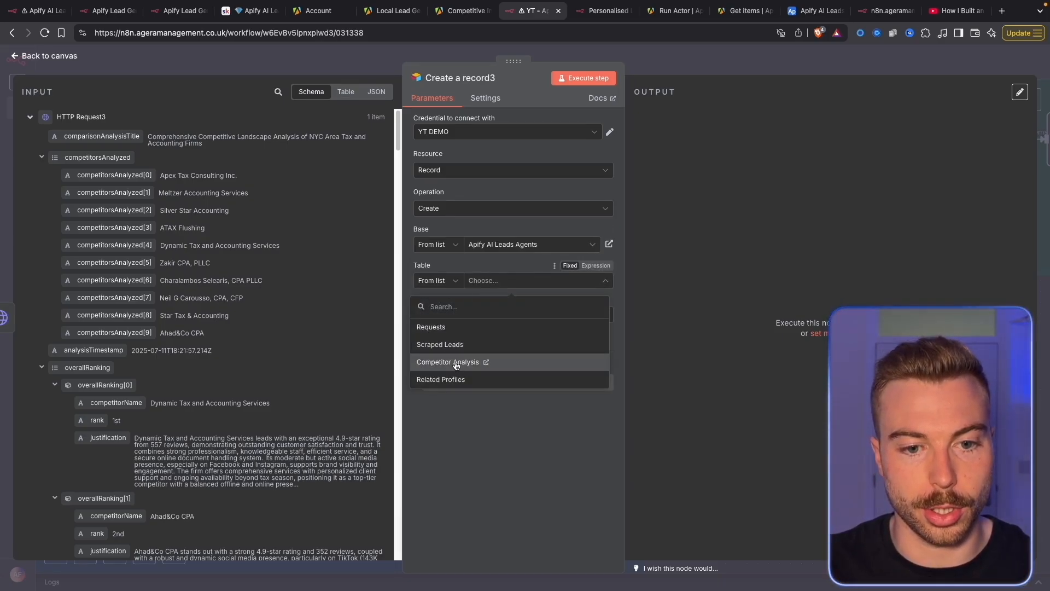
pyautogui.click(449, 361)
pyautogui.scroll(-3, 526, 395)
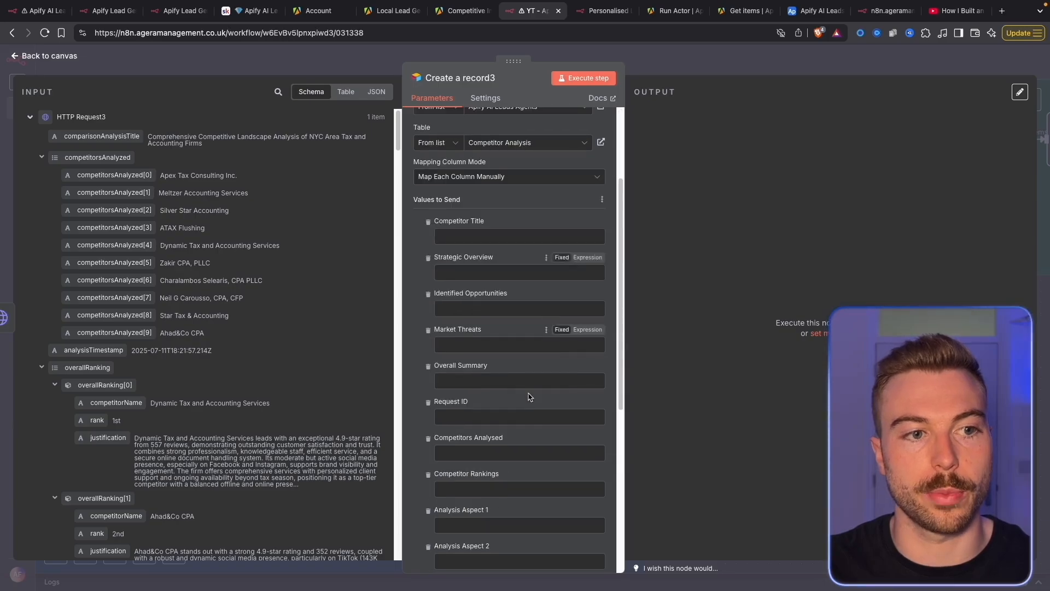
# Map comparisonAnalysisTitle into Competitor Title and overallSummary into Overall Summary
pyautogui.moveTo(136, 123); pyautogui.dragTo(469, 230)
pyautogui.moveTo(102, 136); pyautogui.dragTo(495, 236)
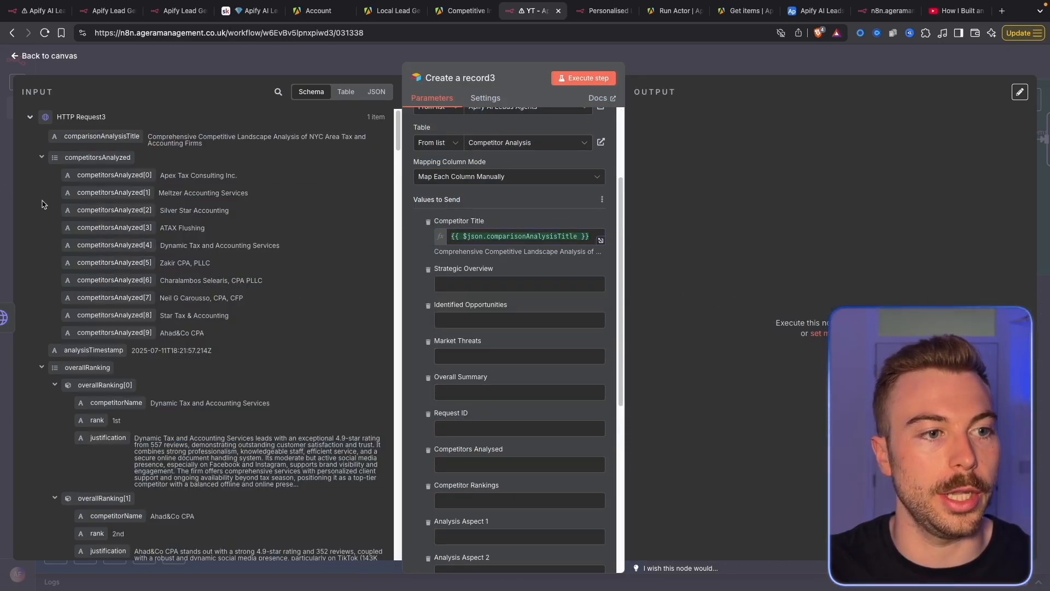
pyautogui.scroll(-10, 164, 328)
pyautogui.moveTo(102, 313); pyautogui.dragTo(481, 391)
pyautogui.click(239, 286)
pyautogui.scroll(1, 521, 393)
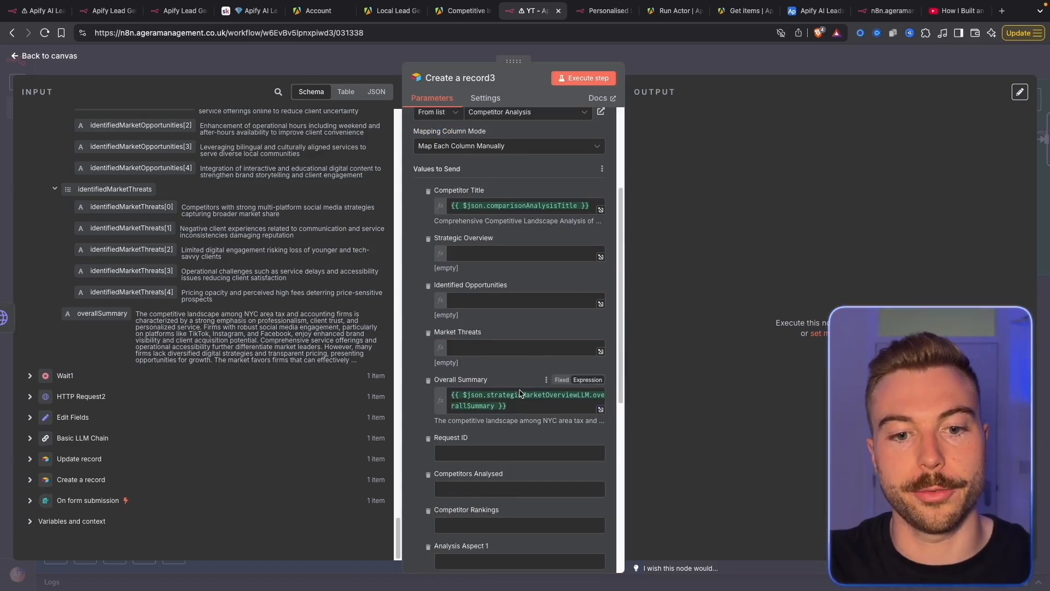
# Paste the copied competitor analysis expressions into the Strategic Overview field
pyautogui.click(247, 11)
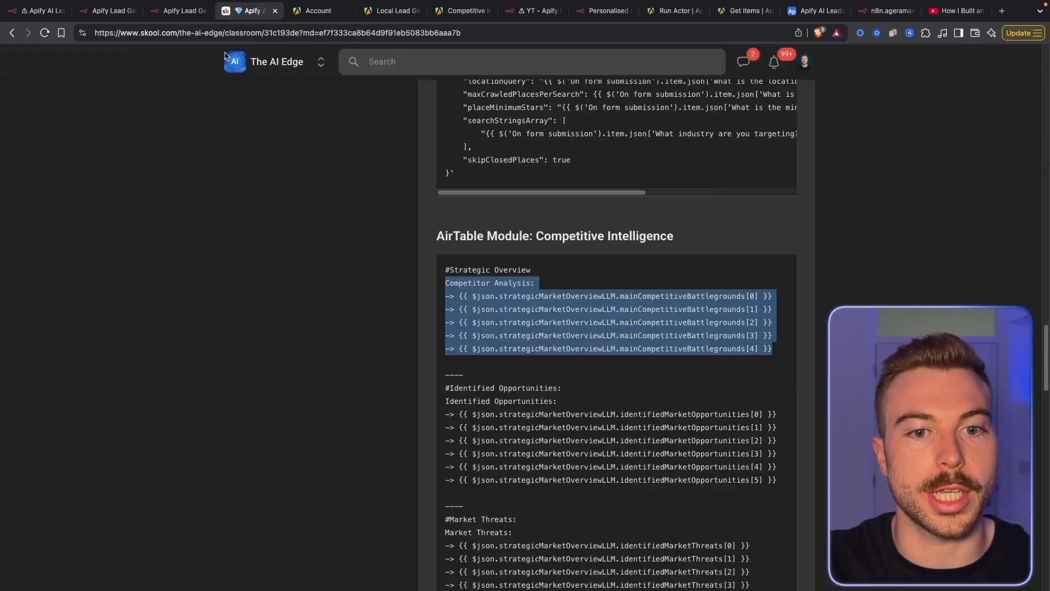
pyautogui.click(555, 331)
pyautogui.moveTo(772, 351); pyautogui.dragTo(451, 292)
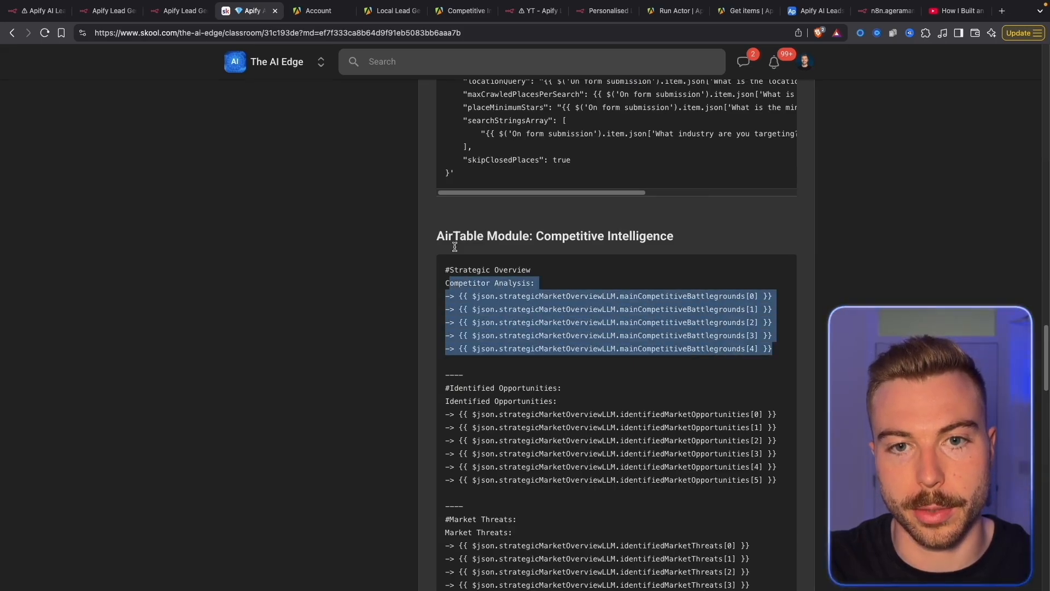
pyautogui.click(540, 10)
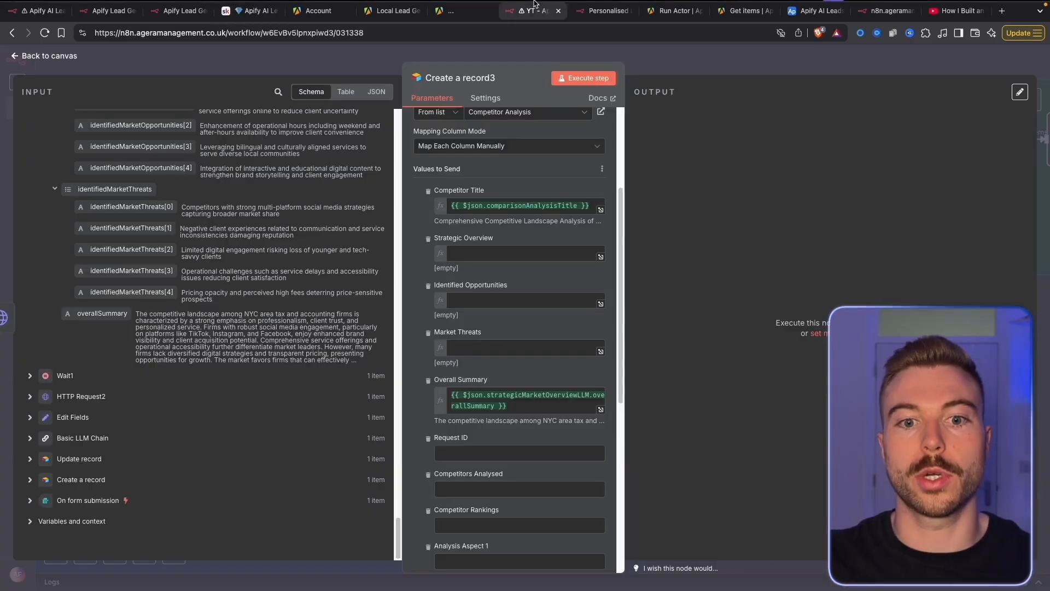
pyautogui.click(600, 304)
pyautogui.write('Competitor Analysis: -> {{ $json.strategicMarketOverviewLLM.mainCompetitiveBattlegrounds[0] }} -> {{ $json.strategicMarketOverviewLLM.mainCompetitiveBattlegrounds[1] }} -> {{ $json.strategicMarketOverviewLLM.mainCompetitiveBattlegrounds[2] }} -> {{ $json.strategicMarketOverviewLLM.mainCompetitiveBattlegrounds[3] }} -> {{ $json.strategicMarketOverviewLLM.mainCompetitiveBattlegrounds[4] }}')
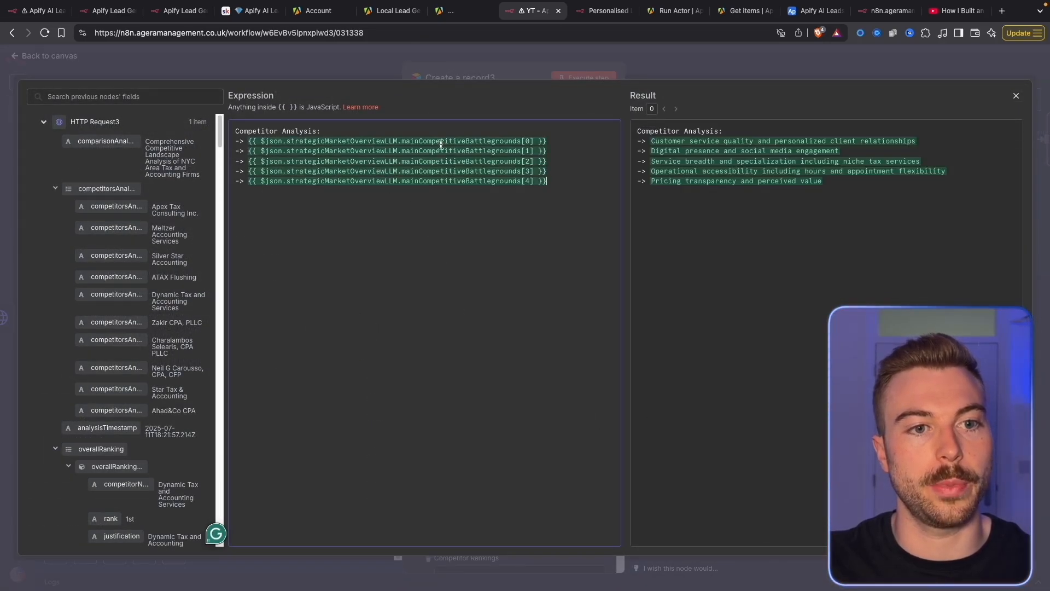
pyautogui.press('Escape')
pyautogui.click(534, 299)
pyautogui.press('super+a')
pyautogui.press('super+x')
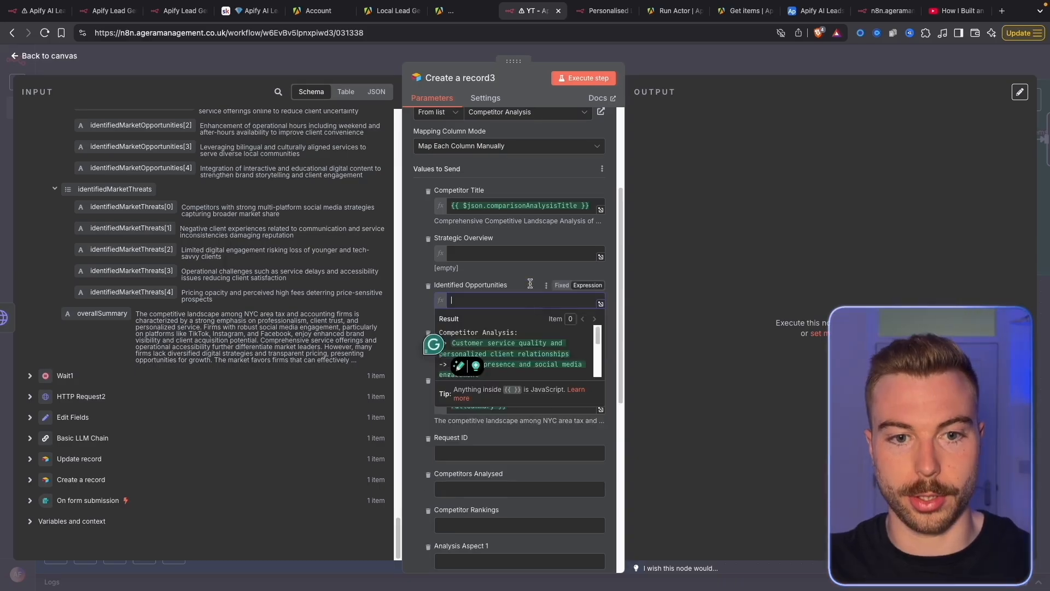
pyautogui.click(517, 256)
pyautogui.press('super+v')
pyautogui.click(632, 260)
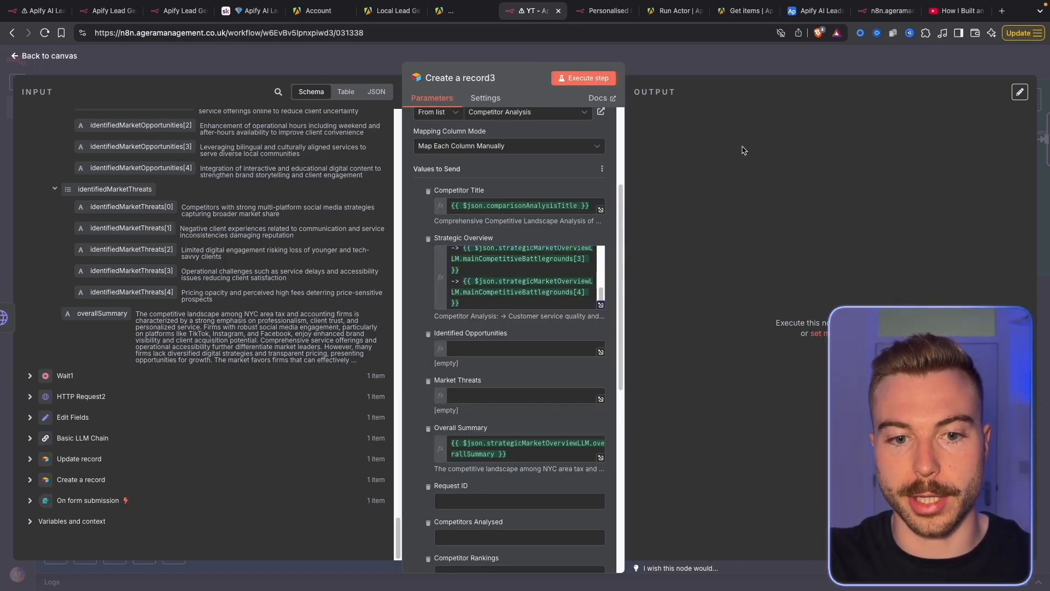
# Paste the copied identified opportunities expressions into Identified Opportunities
pyautogui.click(251, 11)
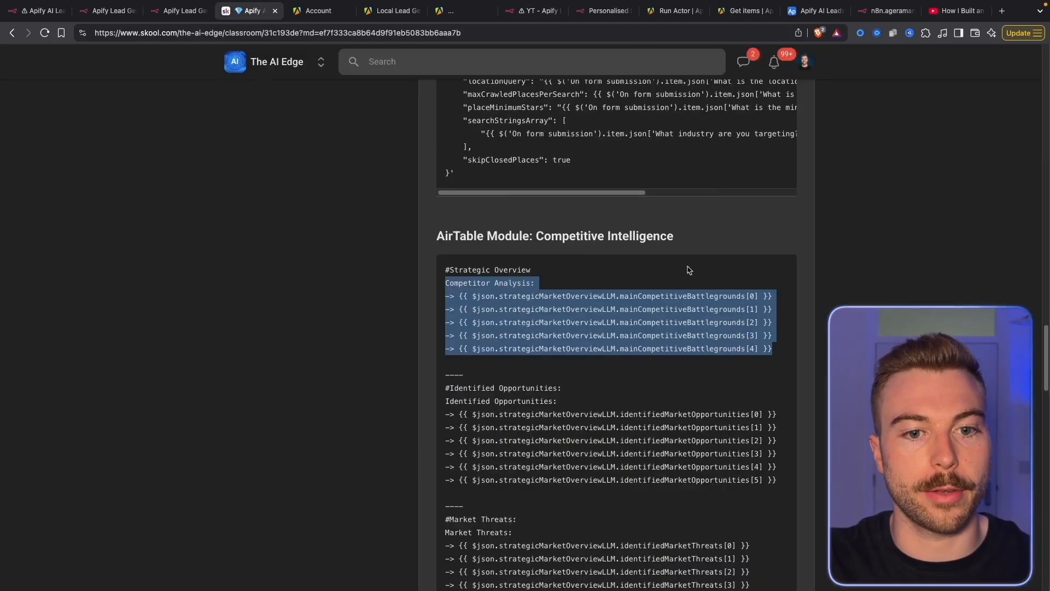
pyautogui.moveTo(793, 496); pyautogui.dragTo(448, 400)
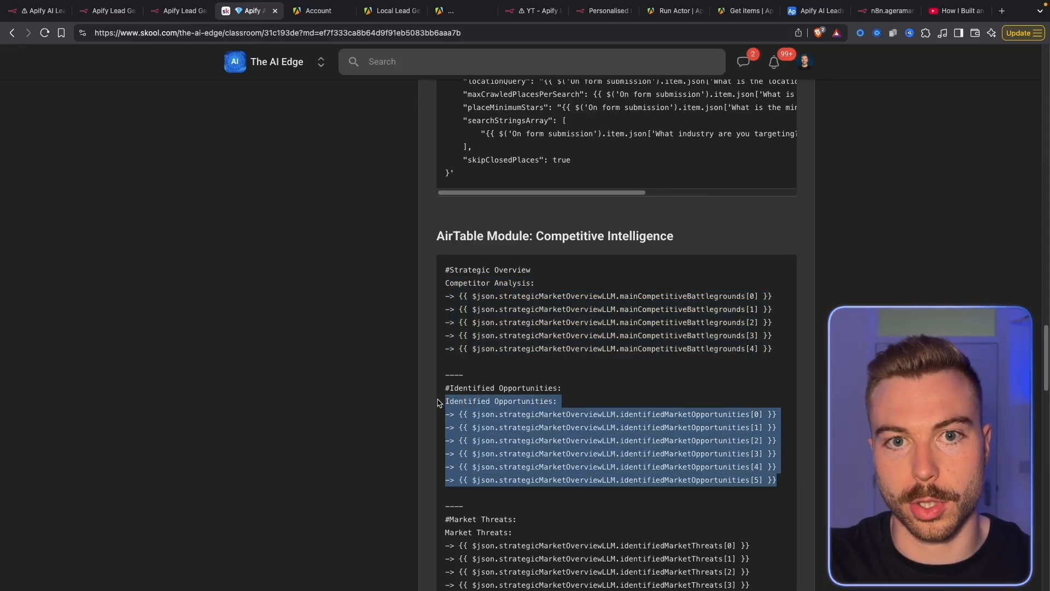
pyautogui.click(525, 11)
pyautogui.click(545, 352)
pyautogui.hotkey('ctrl', 'v')
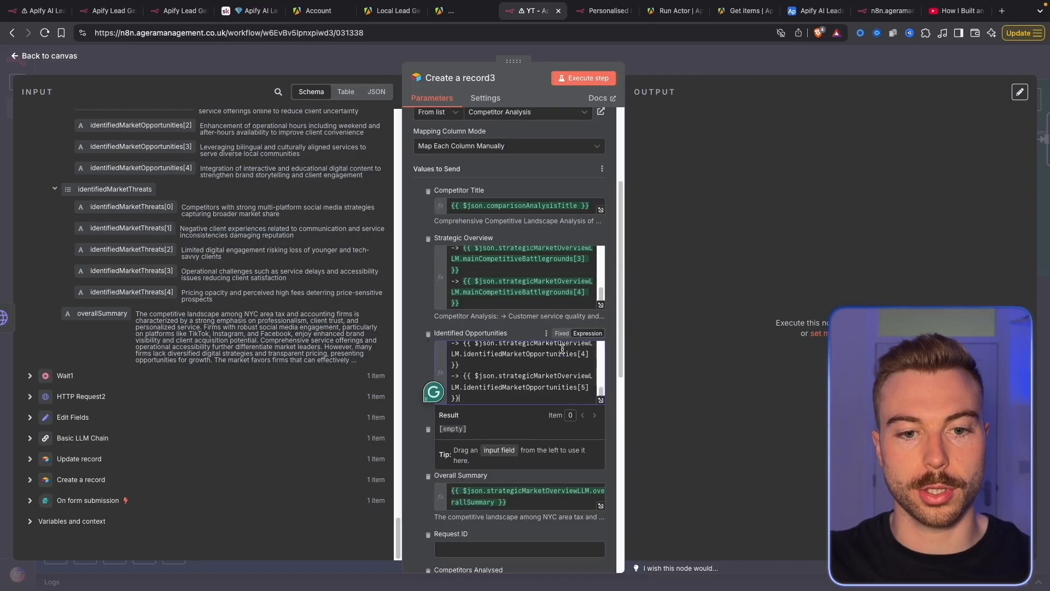
# Paste the copied market threats expressions into the Market Threats field
pyautogui.click(249, 11)
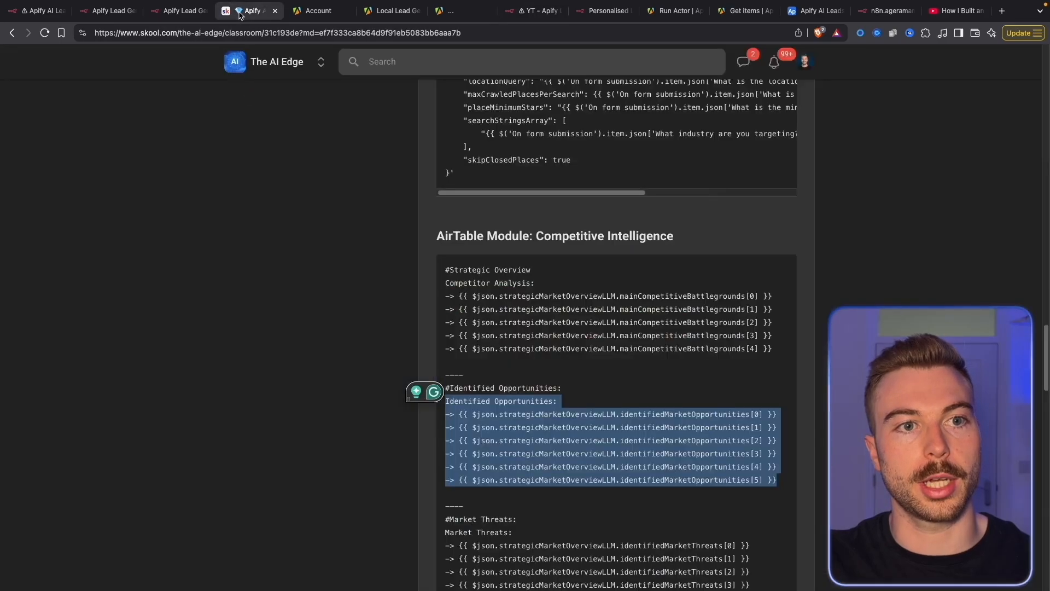
pyautogui.scroll(-3, 569, 492)
pyautogui.moveTo(750, 429); pyautogui.dragTo(455, 375)
pyautogui.moveTo(750, 443); pyautogui.dragTo(437, 379)
pyautogui.click(528, 11)
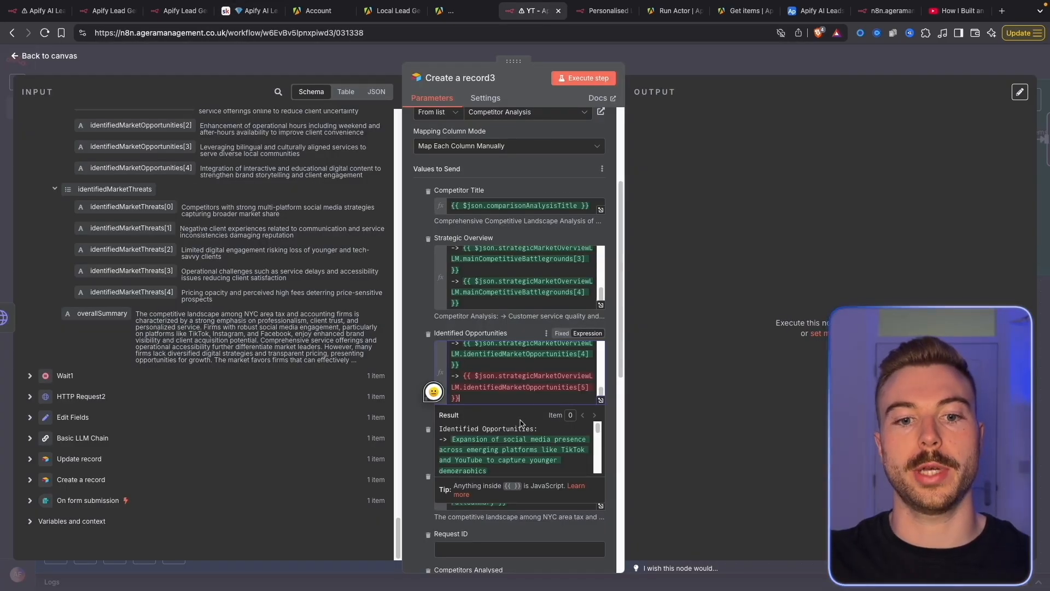
pyautogui.scroll(-2, 513, 328)
pyautogui.click(513, 377)
pyautogui.press('super+v')
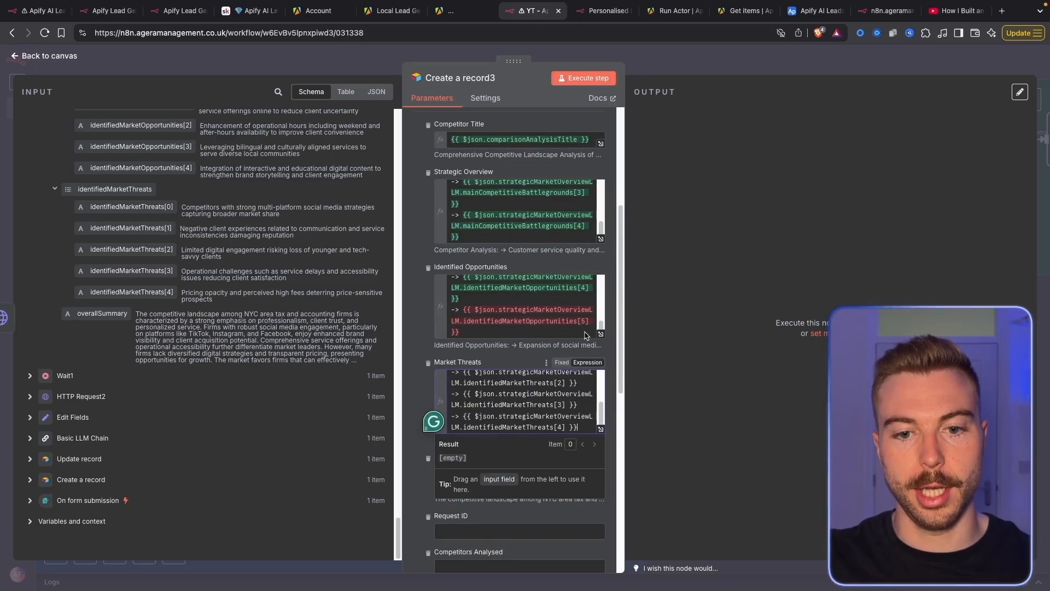
# Check the evaluated Strategic Overview result in the full expression editor
pyautogui.click(600, 239)
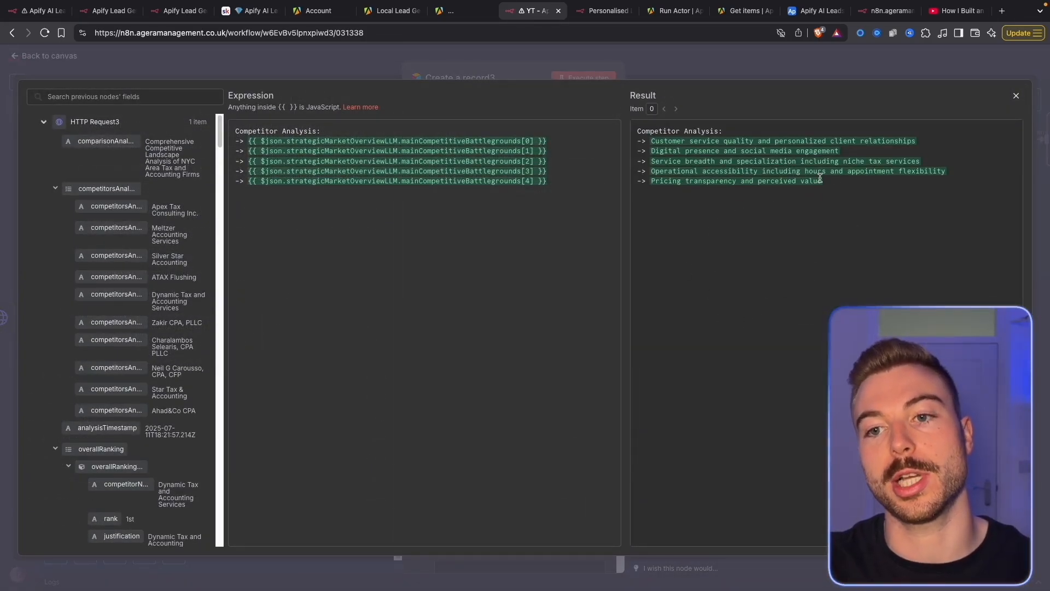
pyautogui.moveTo(890, 192); pyautogui.dragTo(640, 131)
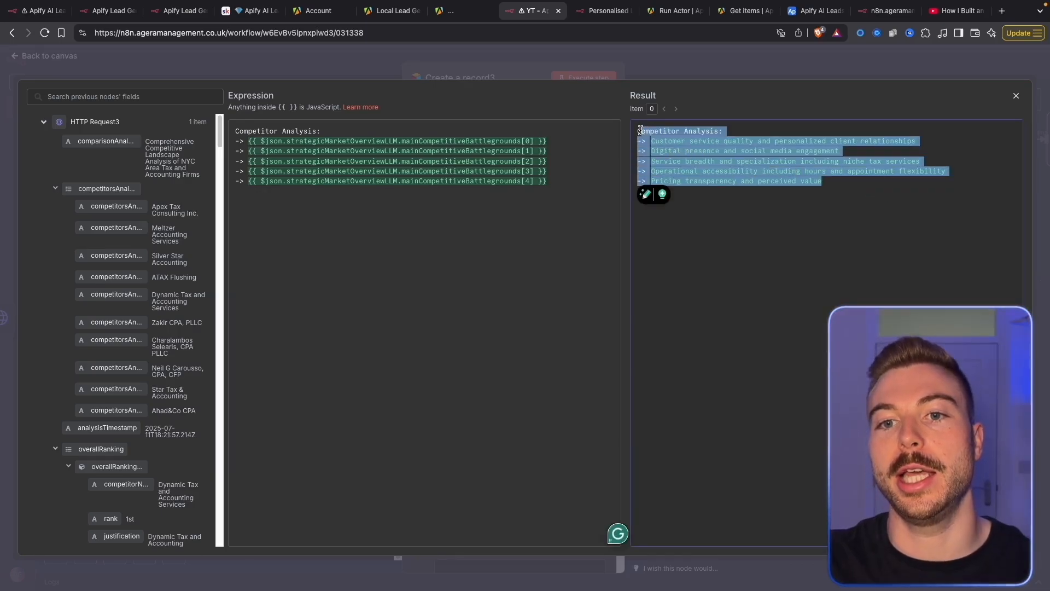
pyautogui.click(718, 142)
pyautogui.click(520, 57)
# Map the Create a record id into the Request ID field
pyautogui.scroll(-5, 504, 337)
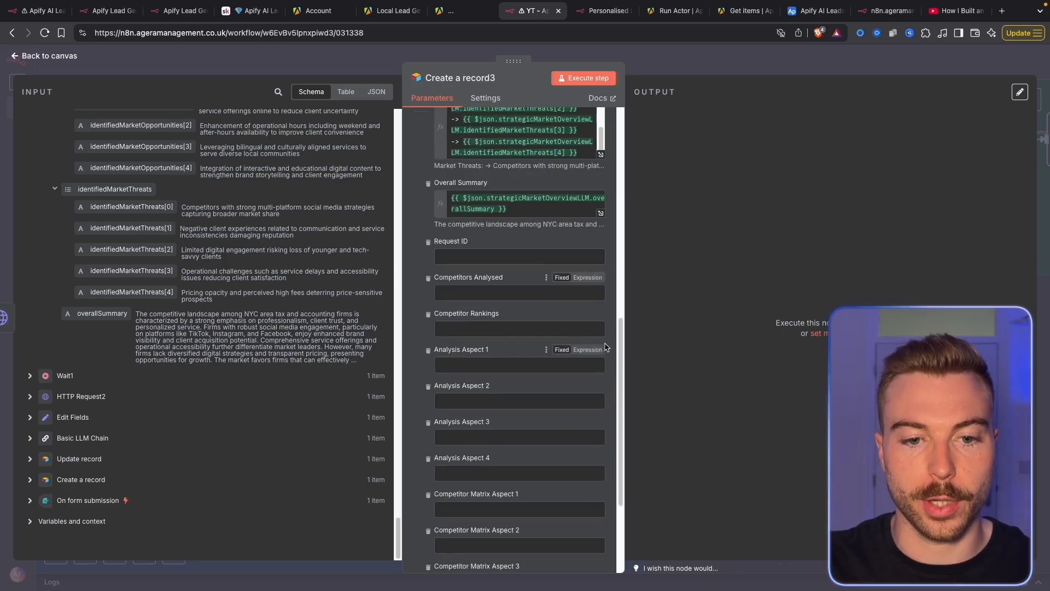
pyautogui.click(81, 480)
pyautogui.moveTo(55, 261); pyautogui.dragTo(473, 255)
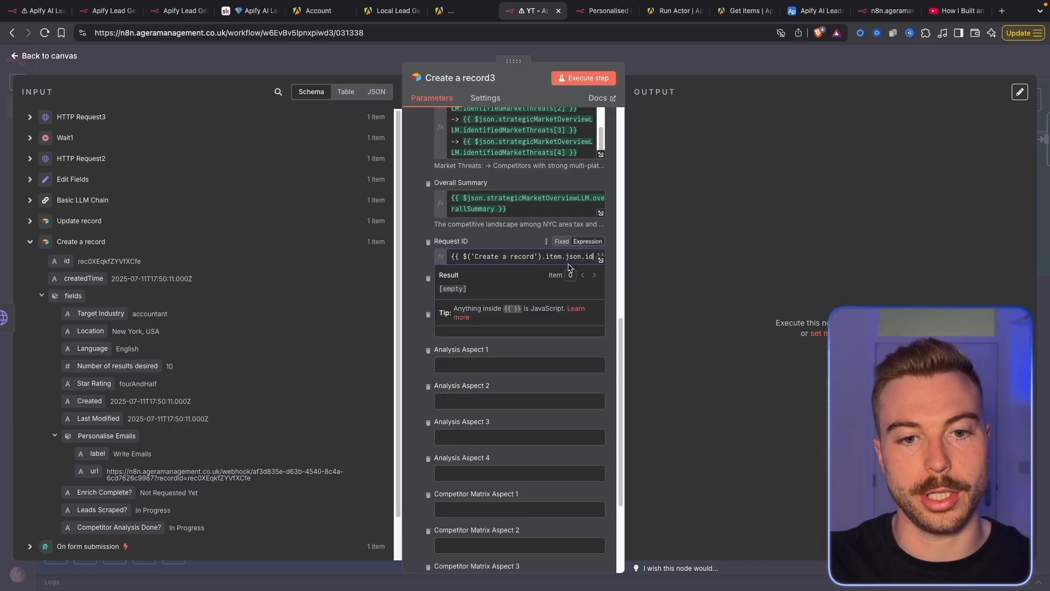
pyautogui.click(696, 202)
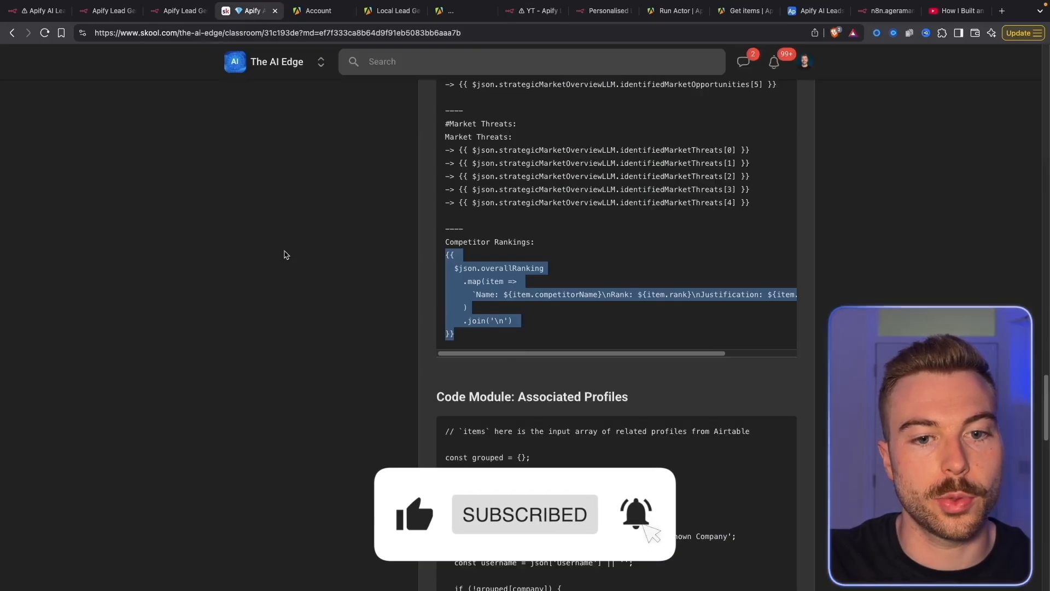
pyautogui.moveTo(455, 335); pyautogui.dragTo(430, 256)
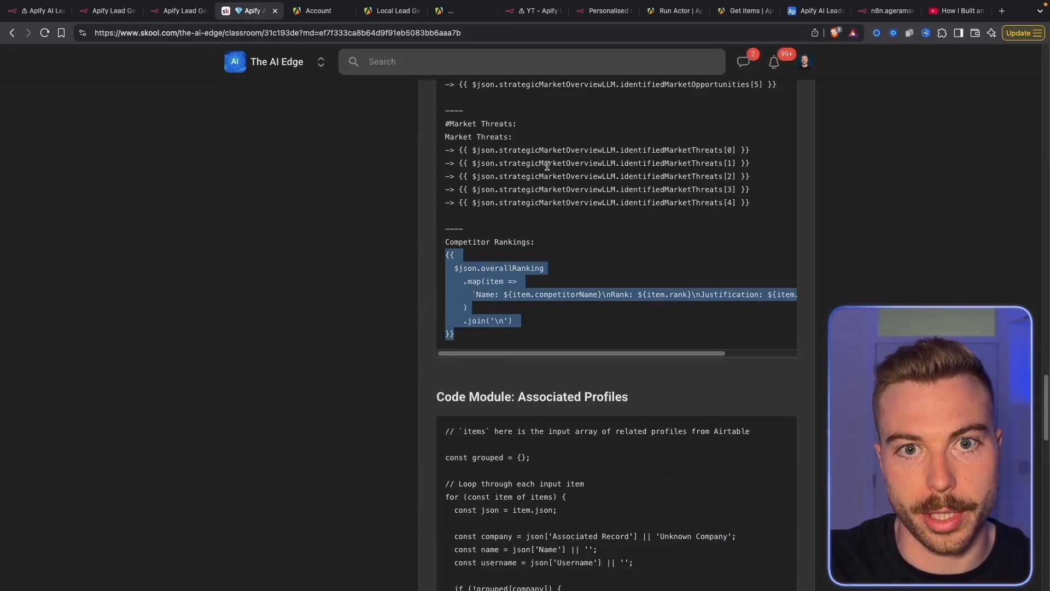
pyautogui.click(517, 11)
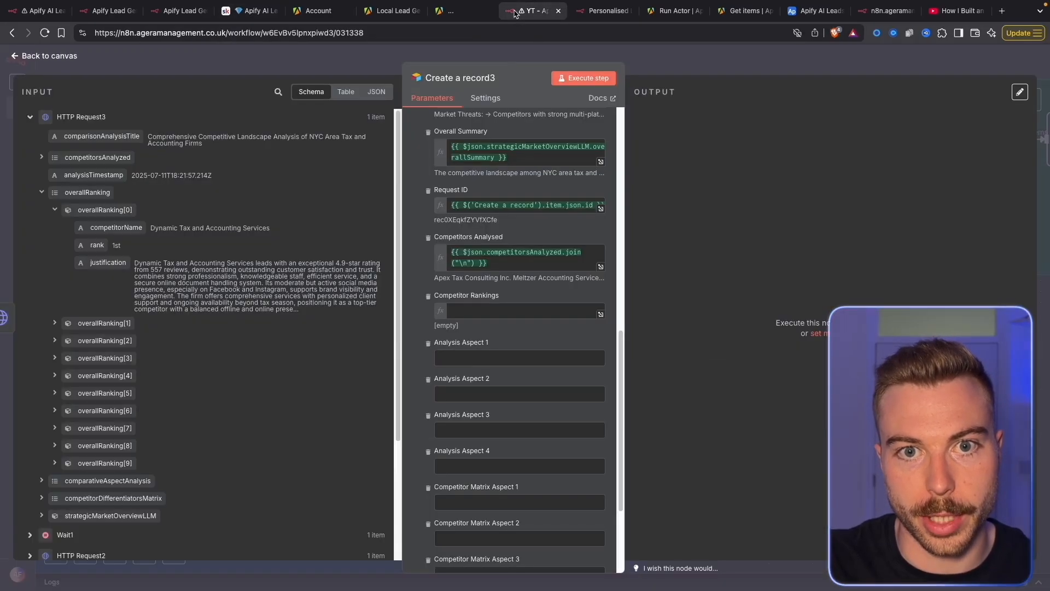
pyautogui.click(504, 310)
pyautogui.hotkey('ctrl', 'v')
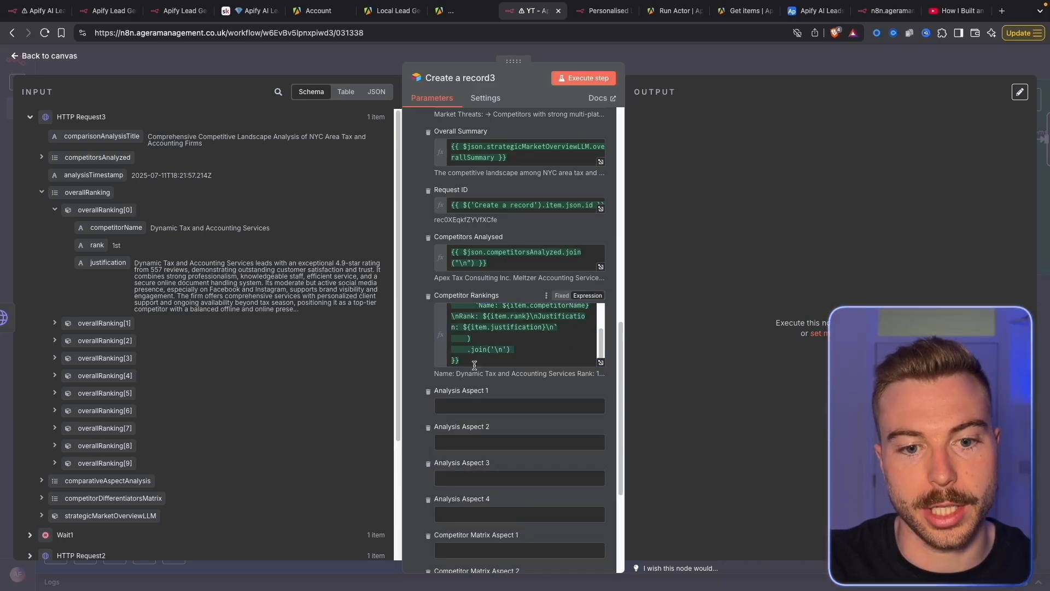
pyautogui.click(601, 266)
pyautogui.press('Escape')
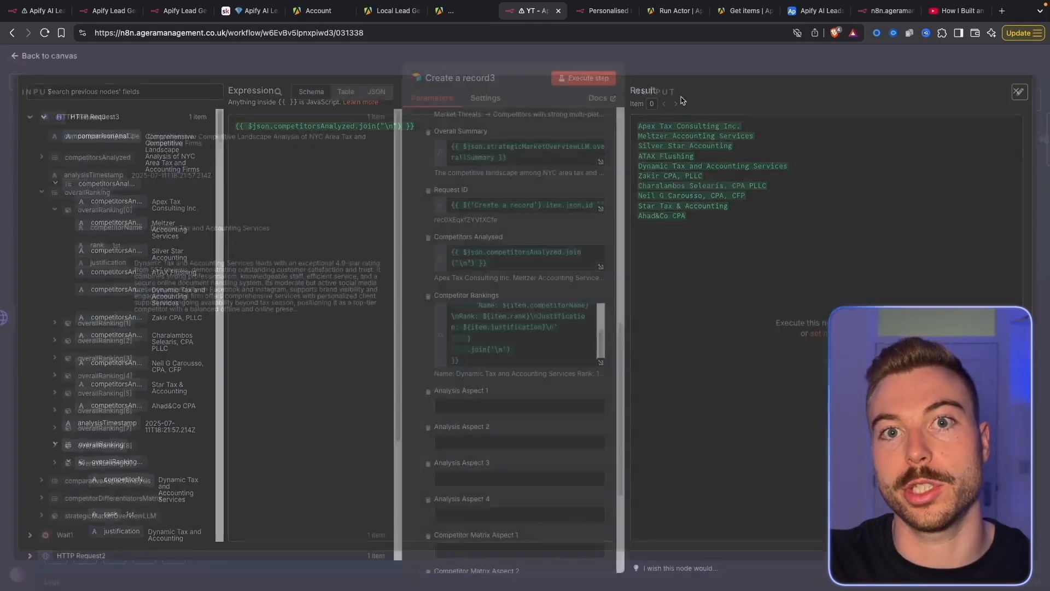
pyautogui.click(600, 358)
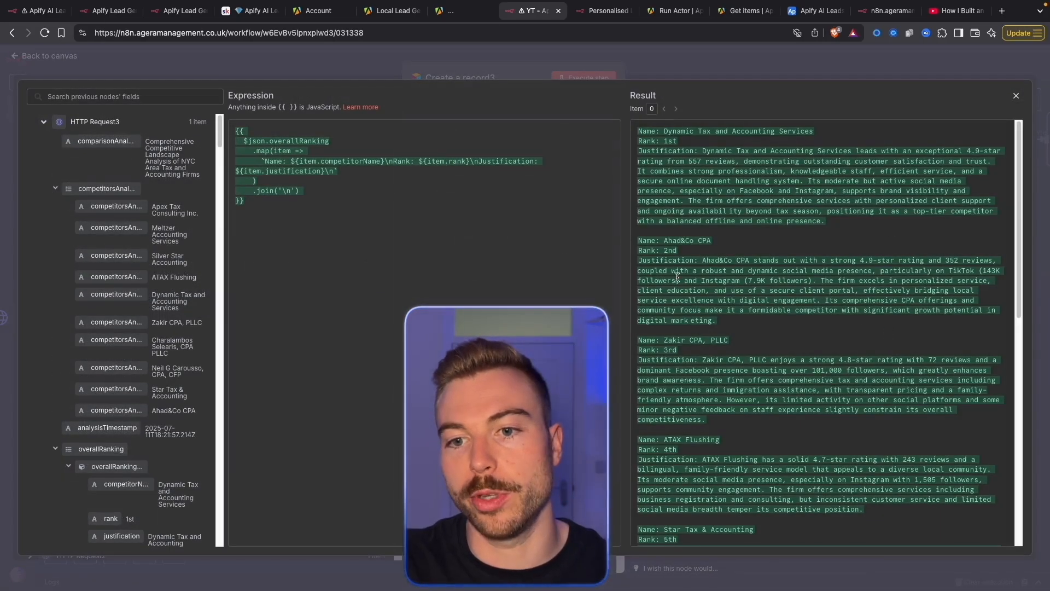
pyautogui.moveTo(667, 182); pyautogui.dragTo(745, 439)
pyautogui.scroll(-9, 745, 439)
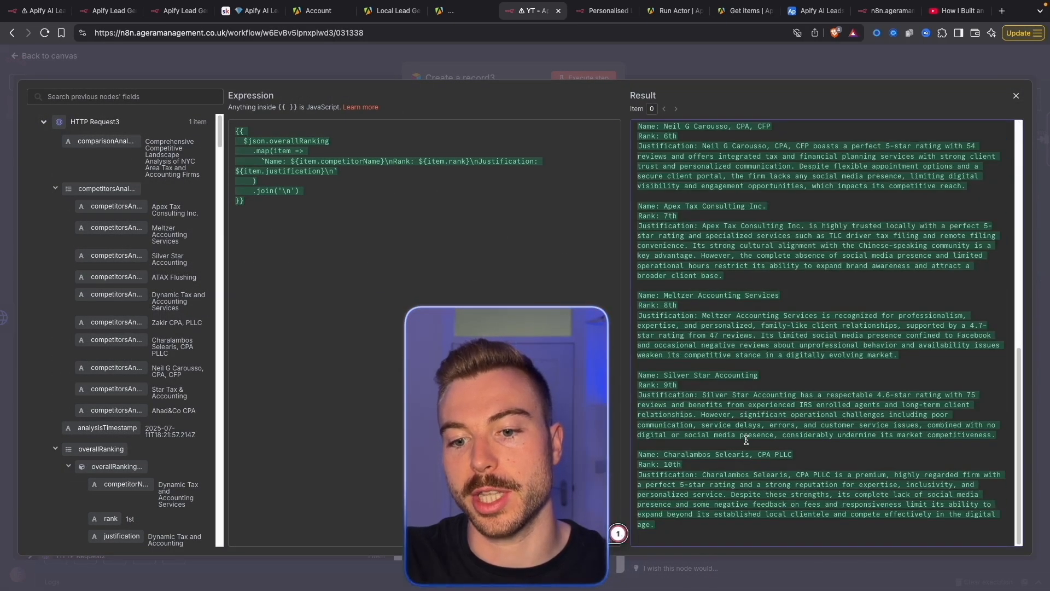
pyautogui.scroll(9, 745, 439)
pyautogui.click(743, 363)
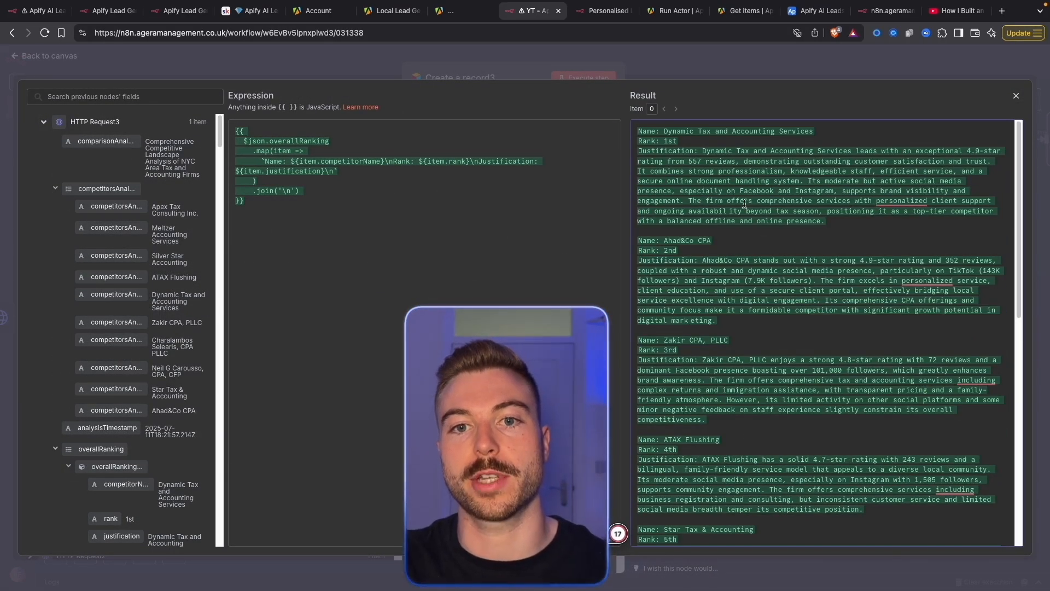
pyautogui.click(679, 74)
pyautogui.scroll(-3, 519, 246)
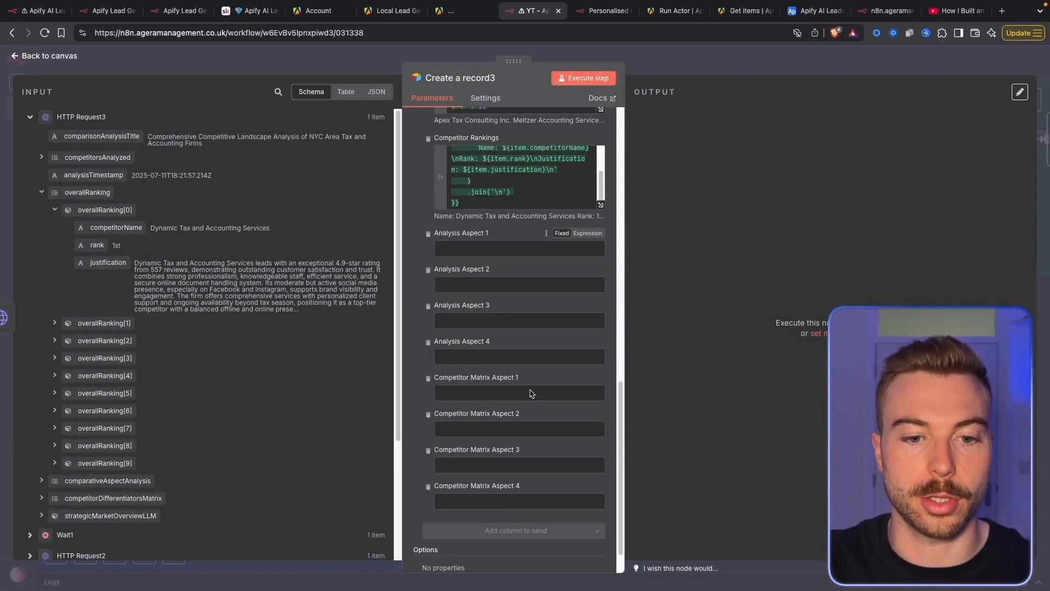
# Make Analysis Aspect 1 an expression mapping comparativeAspectAnalysis[0] fields from the input data
pyautogui.click(588, 233)
pyautogui.click(604, 255)
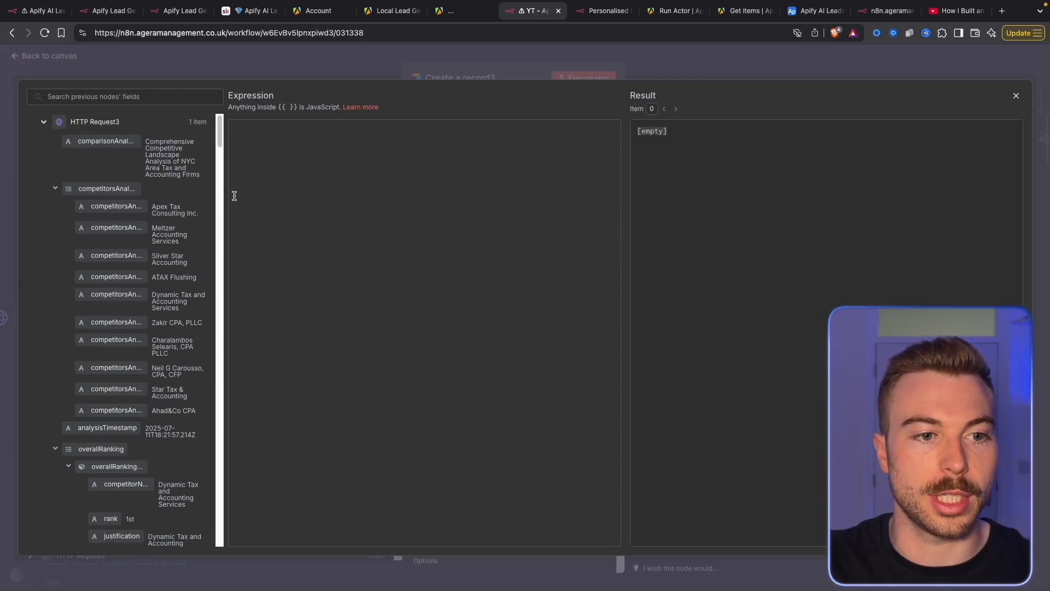
pyautogui.moveTo(224, 197); pyautogui.dragTo(428, 206)
pyautogui.scroll(-1, 55, 159)
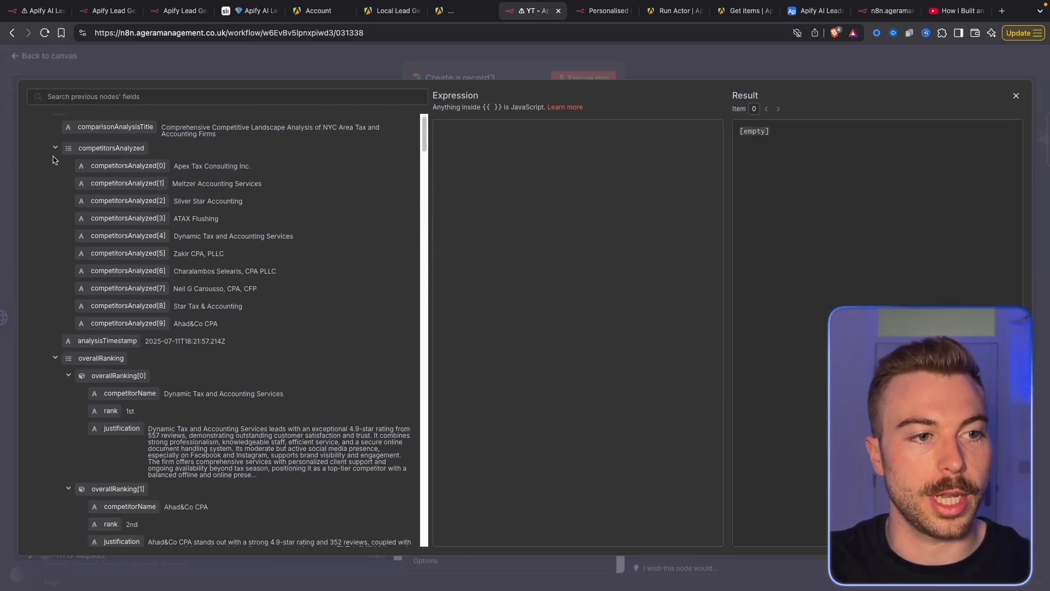
pyautogui.click(55, 147)
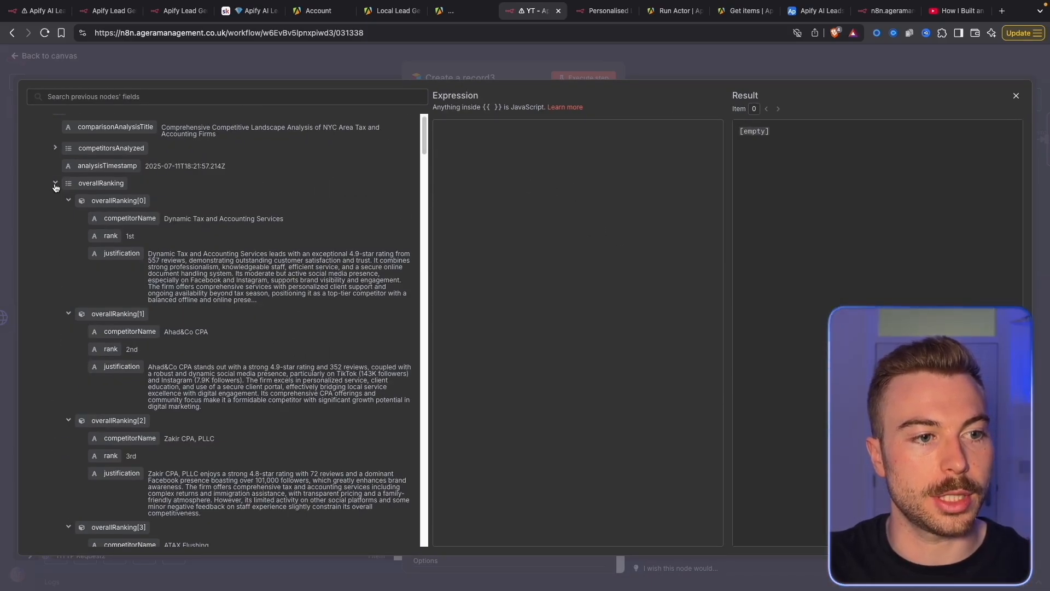
pyautogui.click(55, 183)
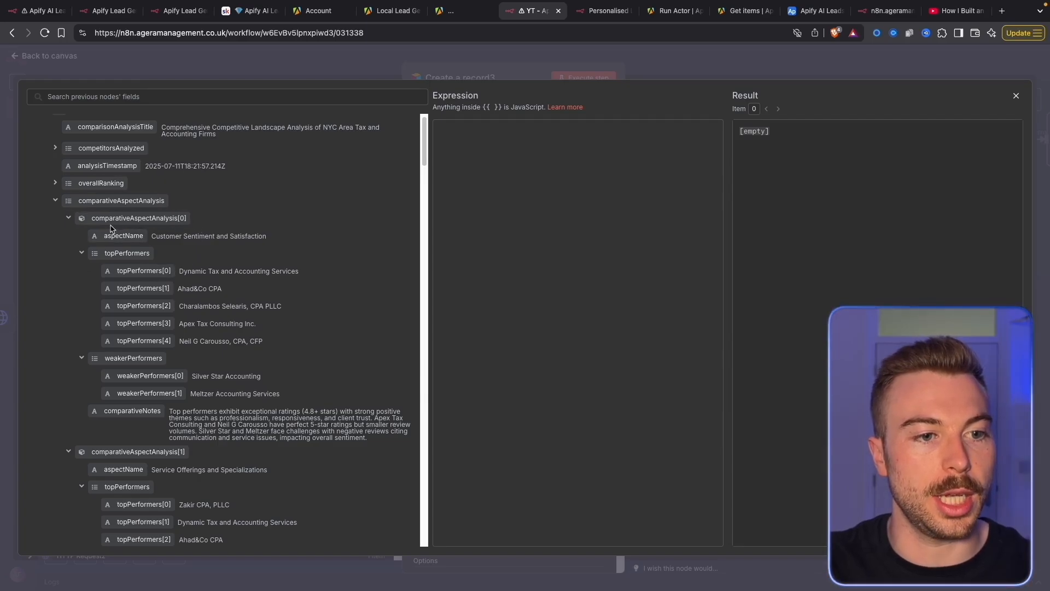
pyautogui.moveTo(111, 228); pyautogui.dragTo(640, 218)
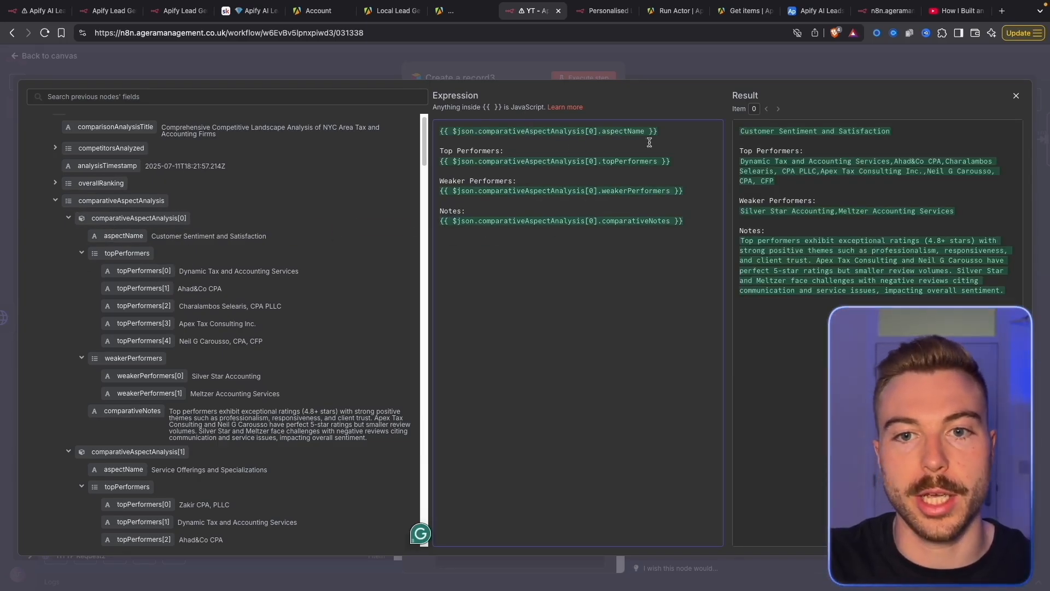
# Walk through the Aspect 1 expression's name, topPerformers, weakerPerformers and notes lines
pyautogui.moveTo(656, 132); pyautogui.dragTo(503, 133)
pyautogui.moveTo(671, 162); pyautogui.dragTo(535, 162)
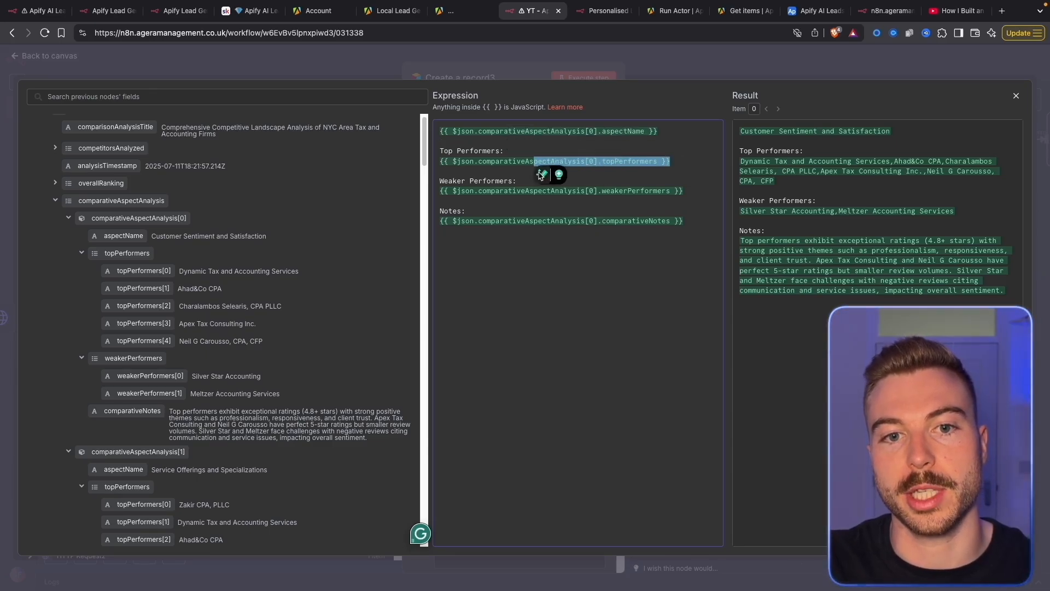
pyautogui.moveTo(672, 191); pyautogui.dragTo(547, 191)
pyautogui.click(434, 229)
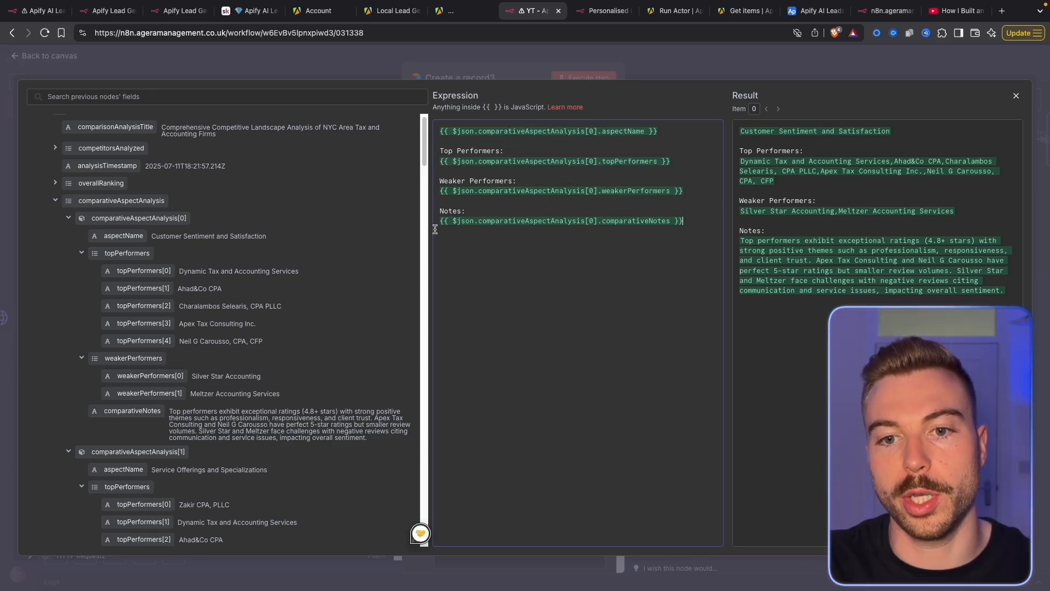
pyautogui.click(529, 81)
# Paste the aspect expression into Analysis Aspect 2 with every index changed to [1]
pyautogui.click(542, 347)
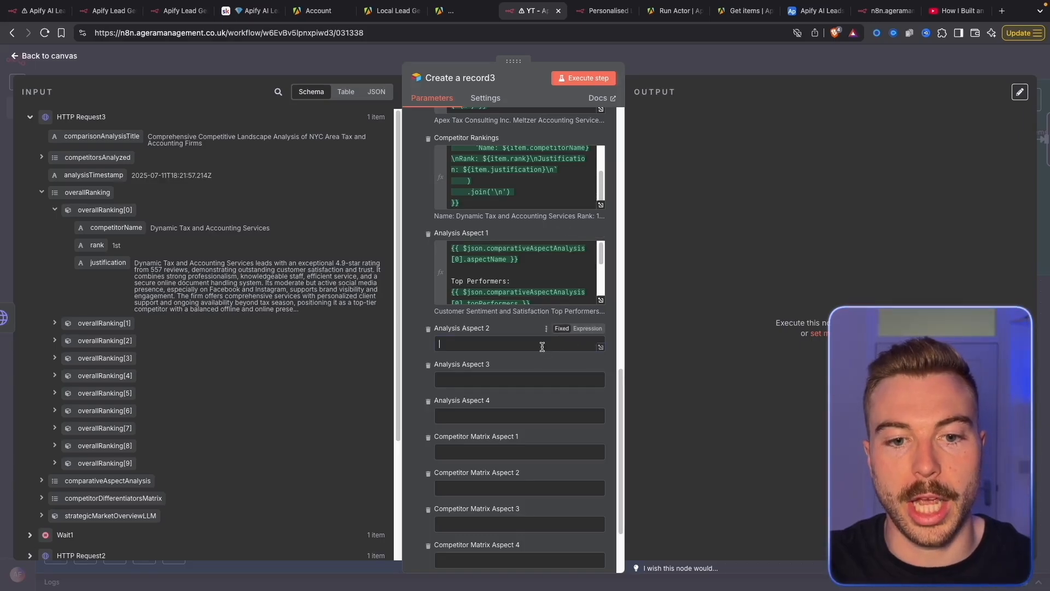
pyautogui.click(587, 328)
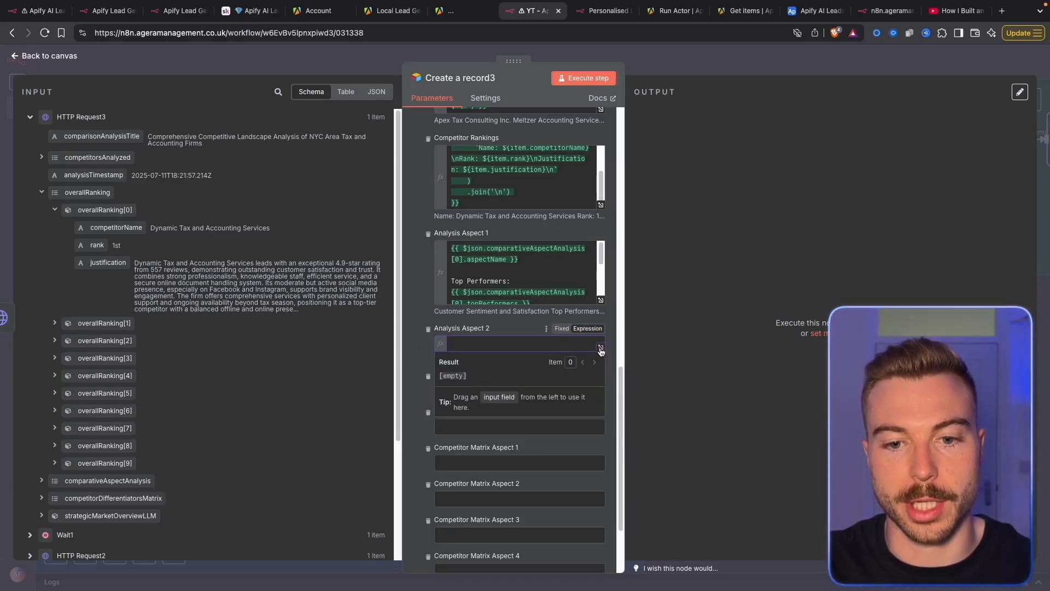
pyautogui.click(601, 348)
pyautogui.write('{{ $json.comparativeAspectAnalysis[0].aspectName }}  Top Performers: {{ $json.comparativeAspectAnalysis[0].topPerformers }}  Weaker Performers: {{ $json.comparativeAspectAnalysis[0].weakerPerformers }}  Notes: {{ $json.comparativeAspectAnalysis[0].comparativeNotes }}')
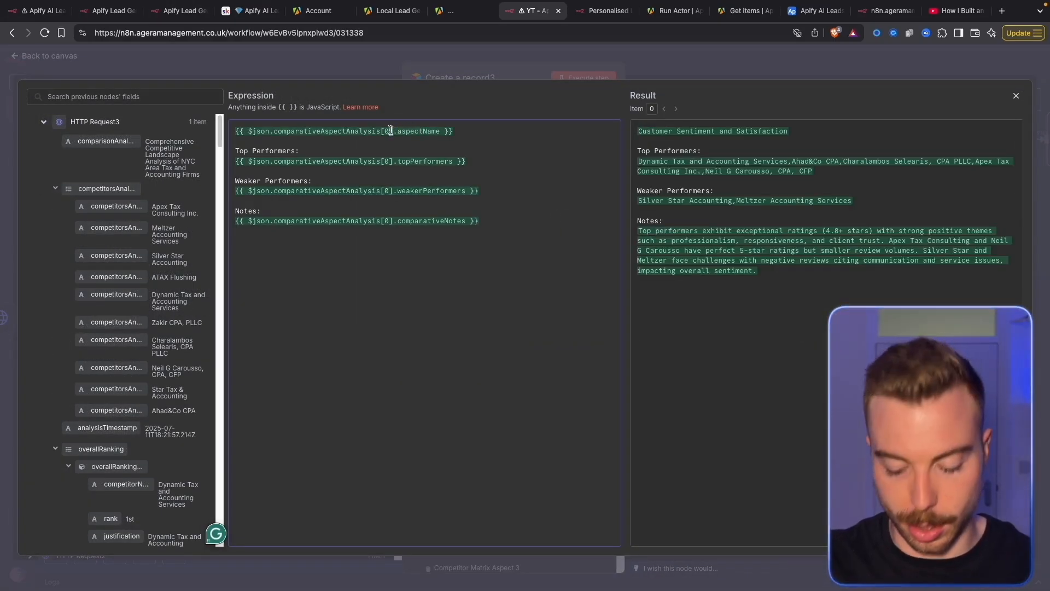
pyautogui.press('BackSpace')
pyautogui.write('1]')
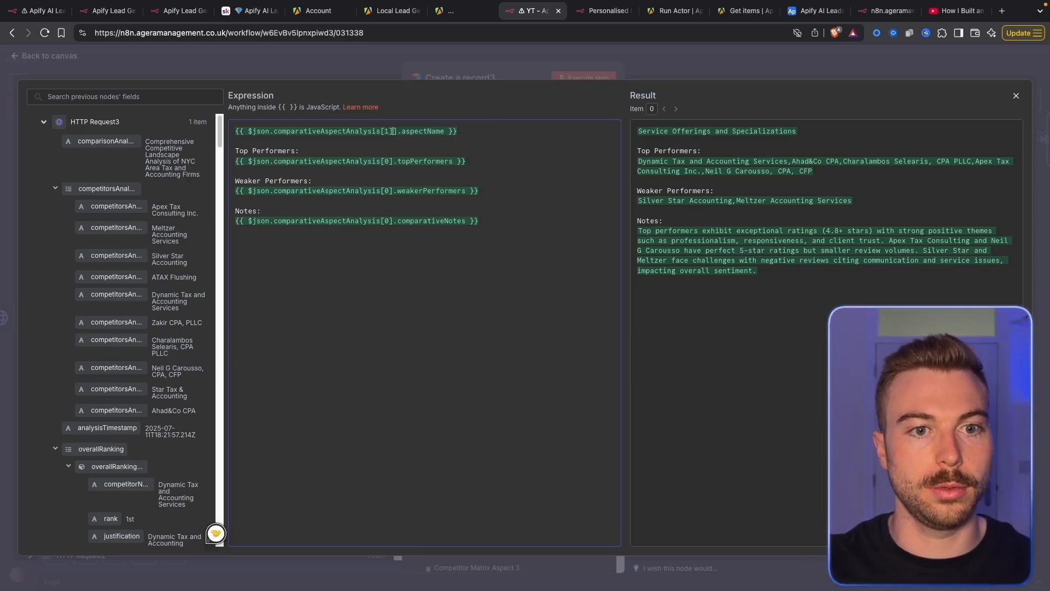
pyautogui.press('BackSpace')
pyautogui.click(387, 162)
pyautogui.press('BackSpace')
pyautogui.write('1')
pyautogui.click(388, 191)
pyautogui.press('BackSpace')
pyautogui.write('1')
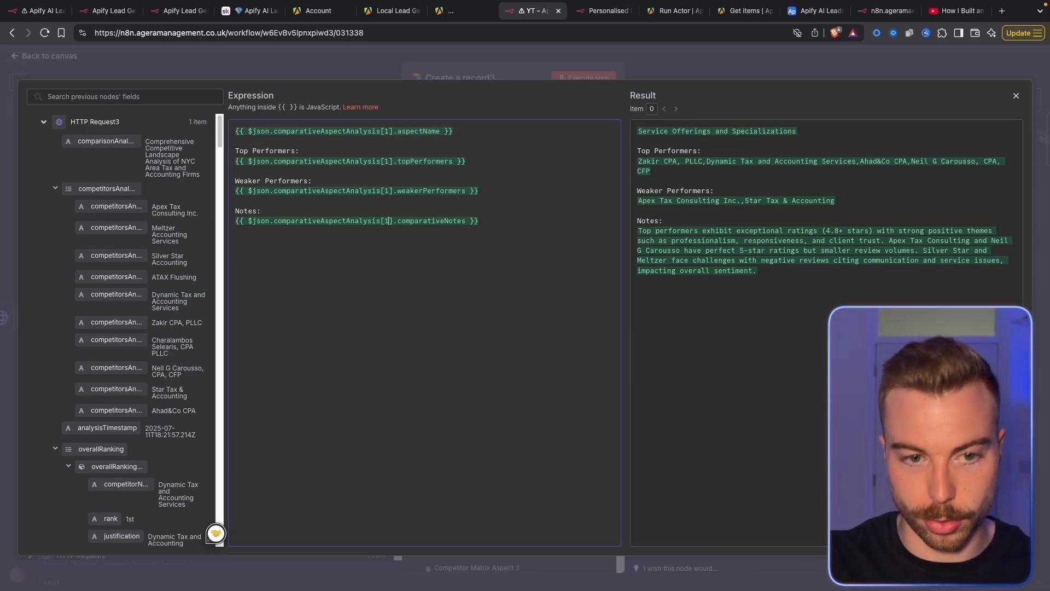
pyautogui.hotkey('ctrl', 'a')
pyautogui.press('super+c')
pyautogui.click(359, 66)
# Paste the aspect expression into Analysis Aspect 3, pointing it at index [2]
pyautogui.scroll(-3, 488, 355)
pyautogui.scroll(-3, 487, 354)
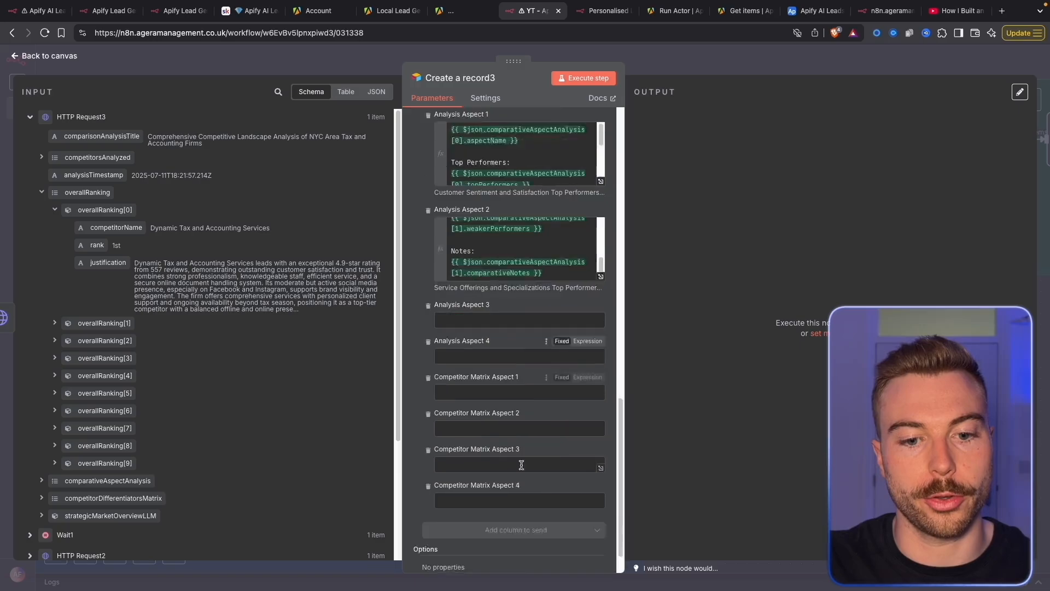
pyautogui.click(536, 281)
pyautogui.click(588, 264)
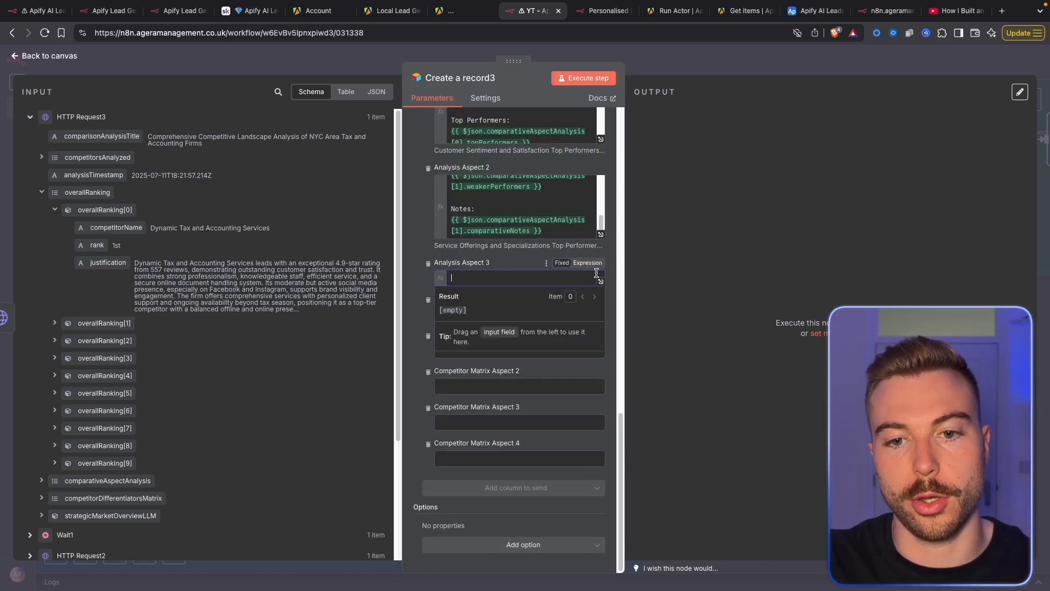
pyautogui.click(600, 282)
pyautogui.press('super+v')
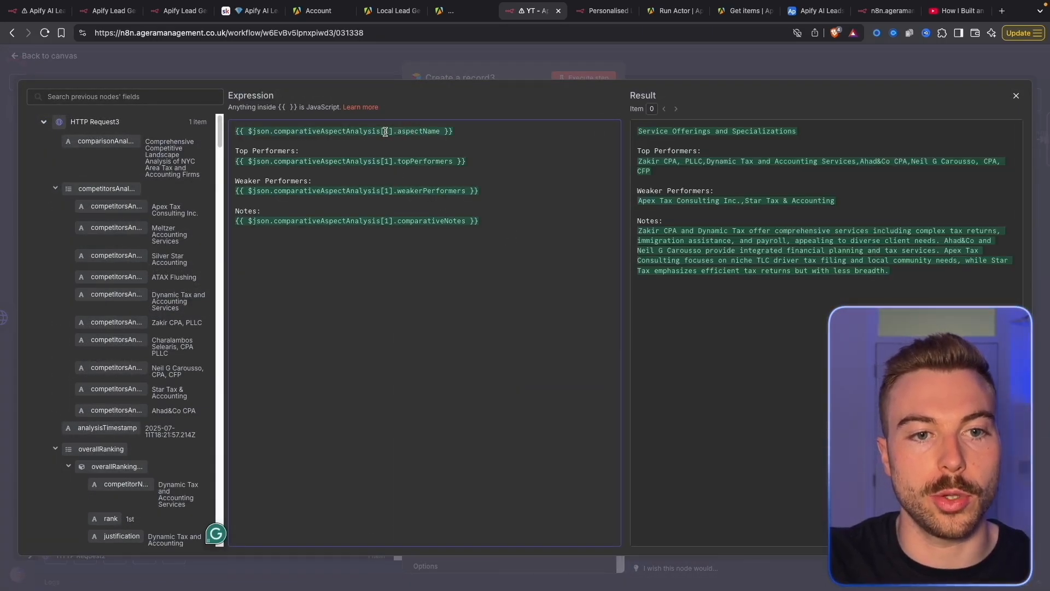
pyautogui.click(385, 132)
pyautogui.press('BackSpace')
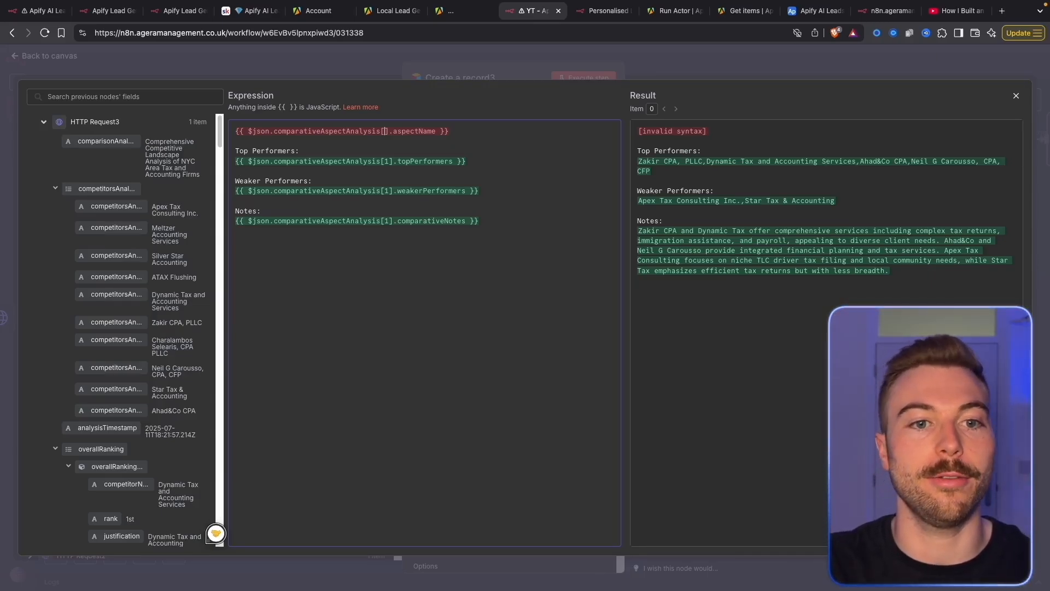
pyautogui.write('2')
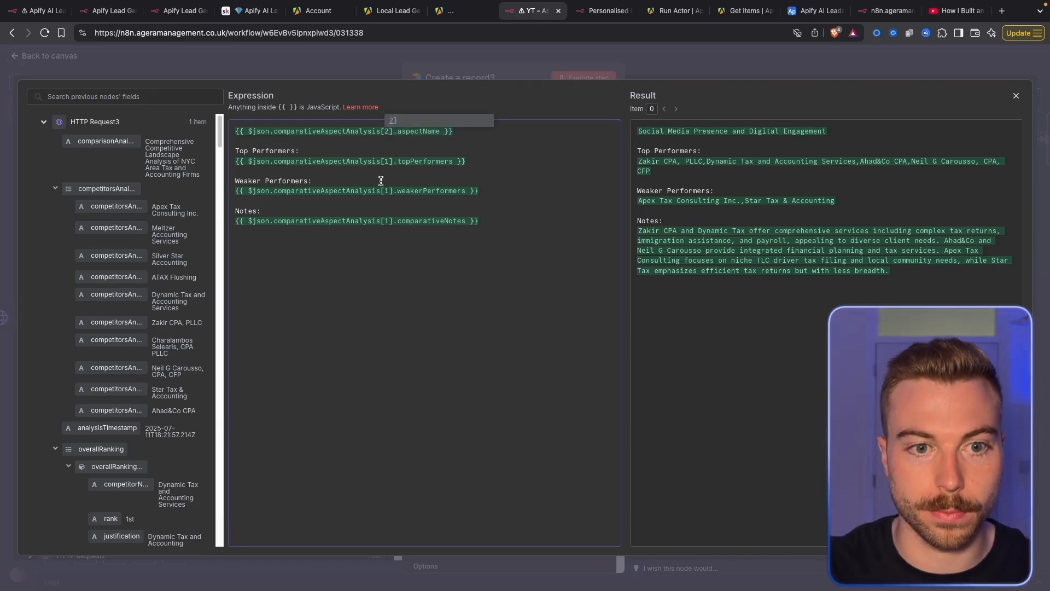
pyautogui.press('Escape')
# Expand competitorDifferentiatorsMatrix and the first competitor's positive and negative differentiator lists
pyautogui.scroll(-3, 573, 463)
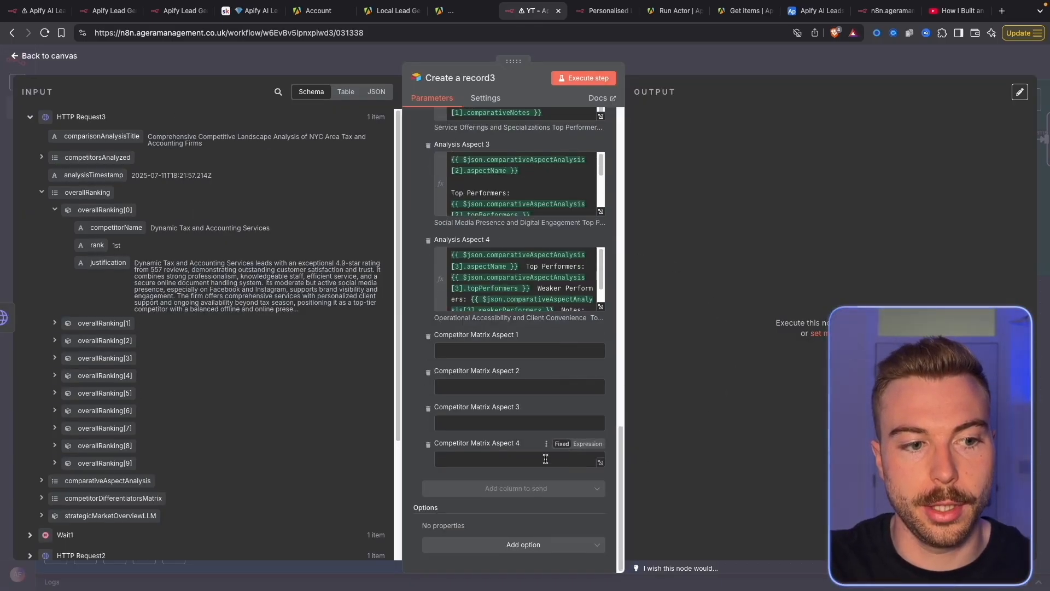
pyautogui.click(39, 191)
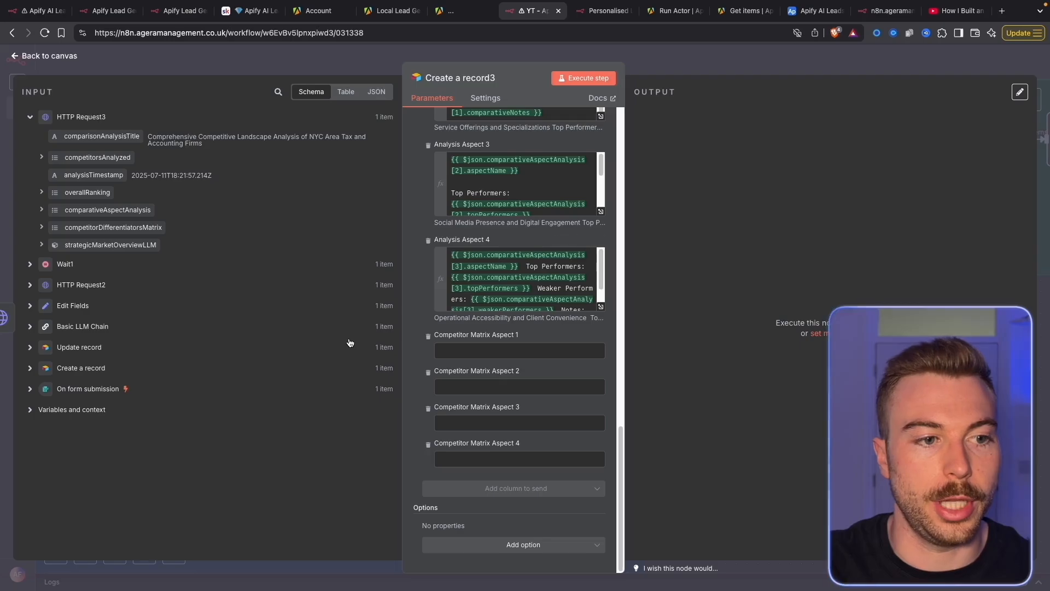
pyautogui.click(41, 227)
pyautogui.click(55, 244)
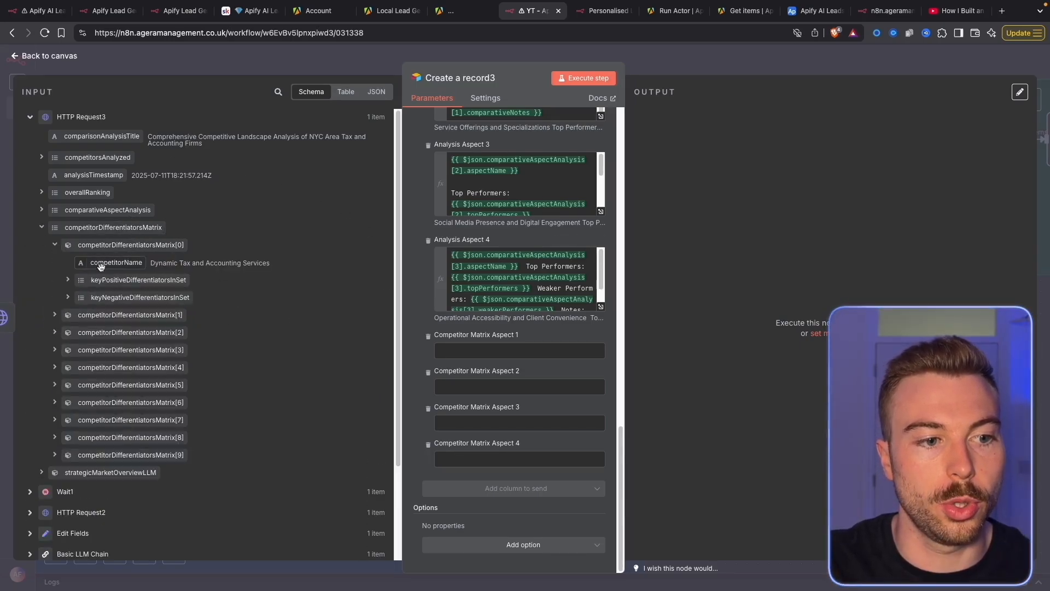
pyautogui.click(68, 279)
pyautogui.click(68, 361)
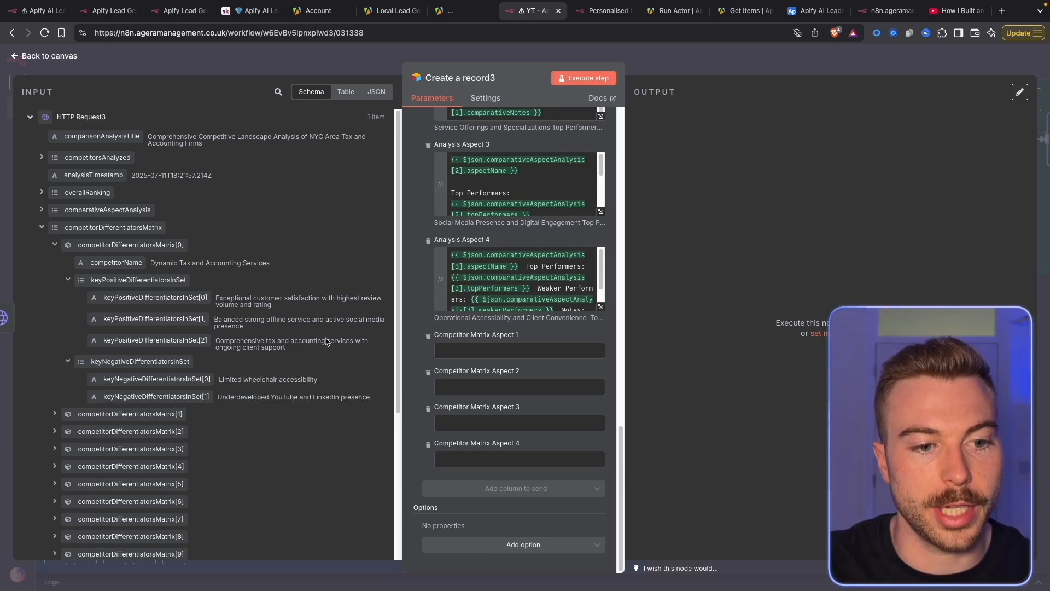
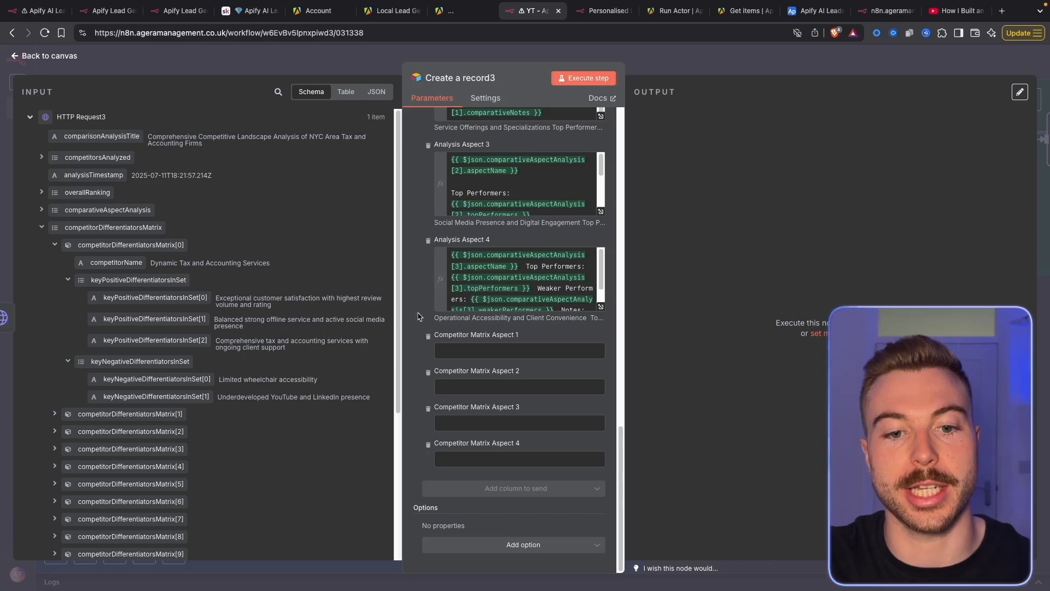
# Open the Competitor Matrix Aspect 1 expression editor and expand competitorDifferentiatorsMatrix in the input data
pyautogui.click(602, 353)
pyautogui.click(602, 354)
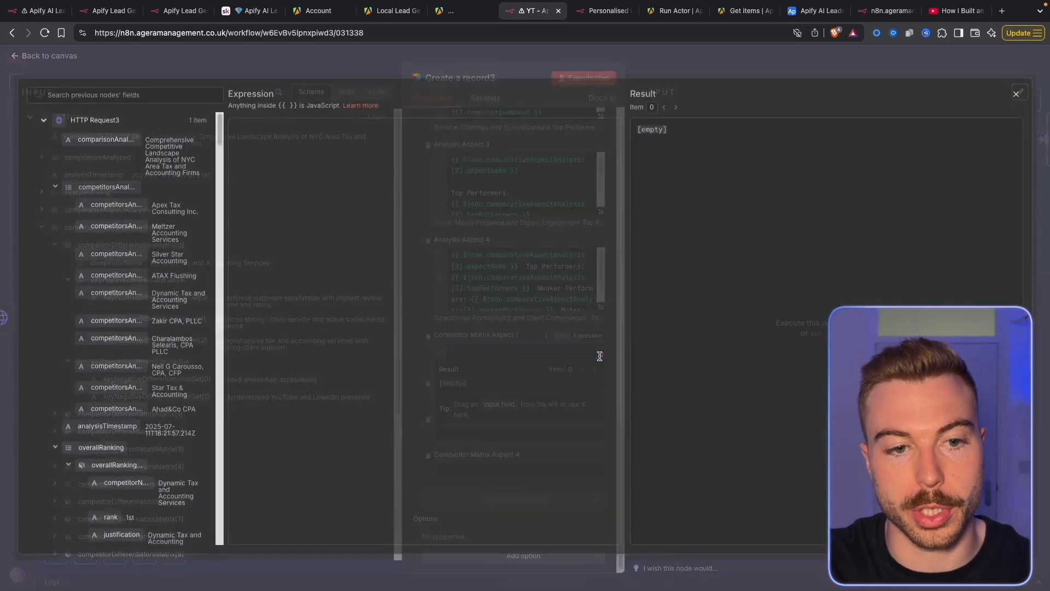
pyautogui.moveTo(225, 239); pyautogui.dragTo(307, 234)
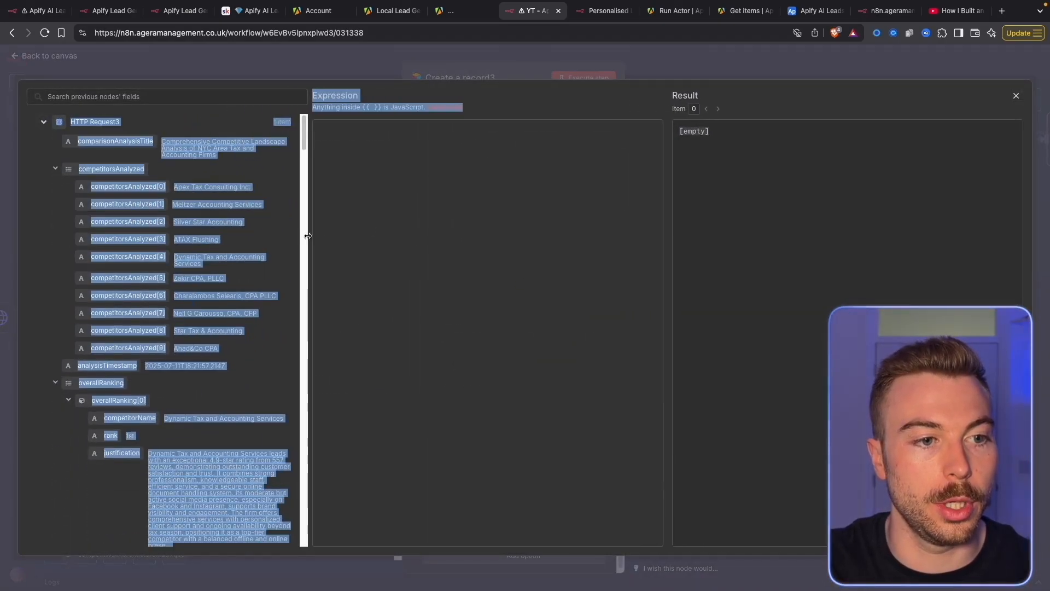
pyautogui.click(5, 188)
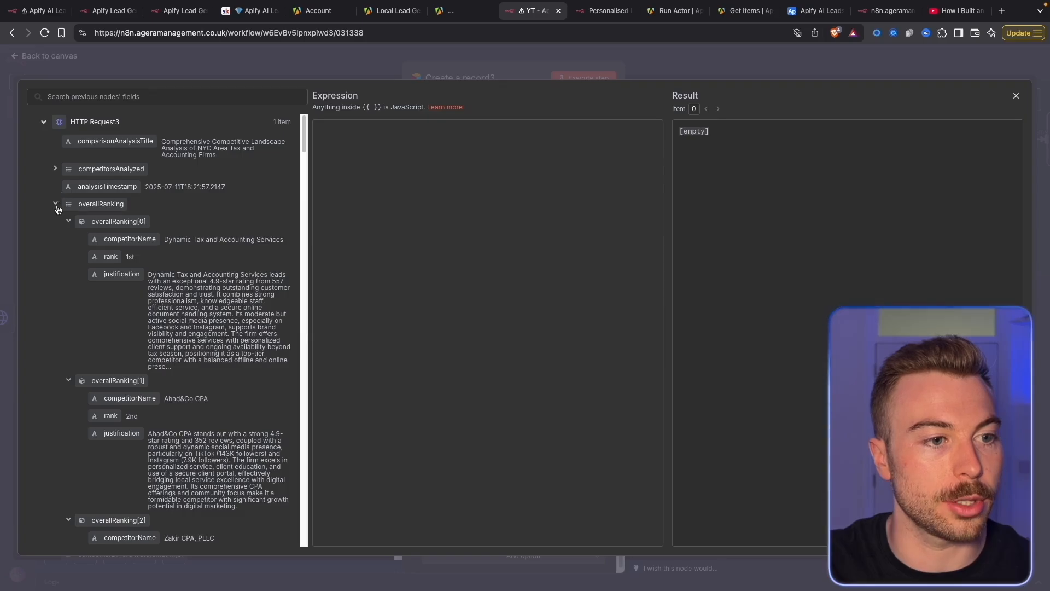
pyautogui.click(54, 203)
pyautogui.click(55, 221)
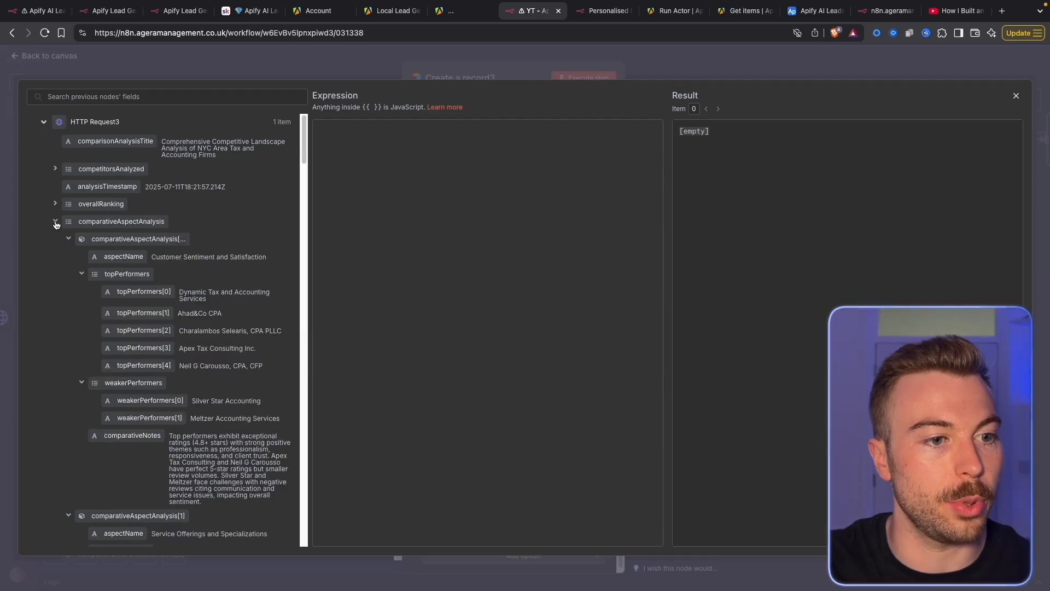
pyautogui.click(55, 221)
pyautogui.click(55, 238)
pyautogui.click(55, 238)
pyautogui.click(55, 256)
pyautogui.click(55, 256)
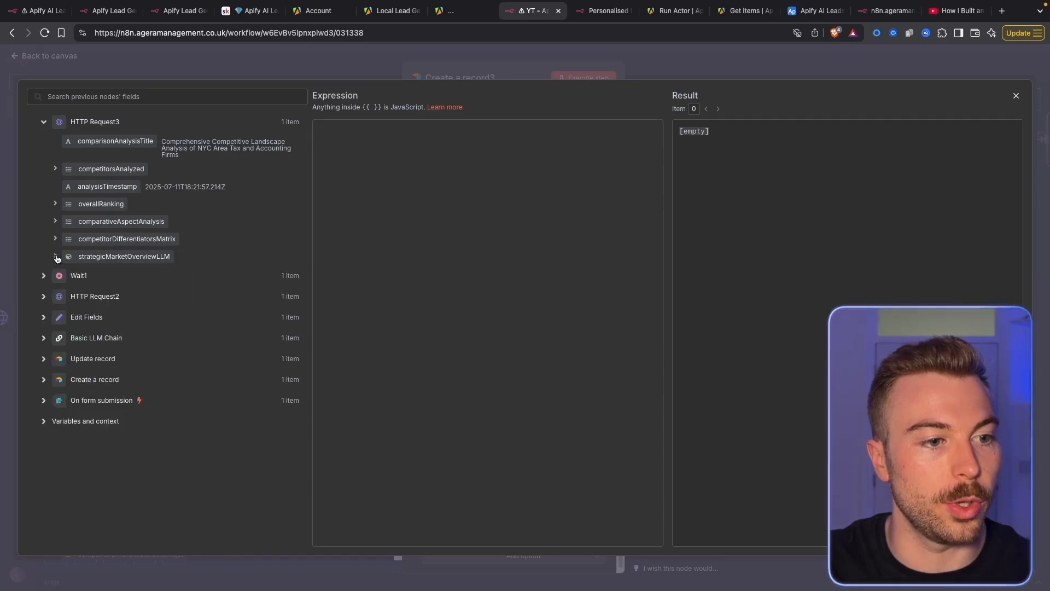
pyautogui.click(56, 239)
# Map the first competitor's name plus its positive and negative differentiators into Aspect 1
pyautogui.moveTo(124, 274); pyautogui.dragTo(342, 230)
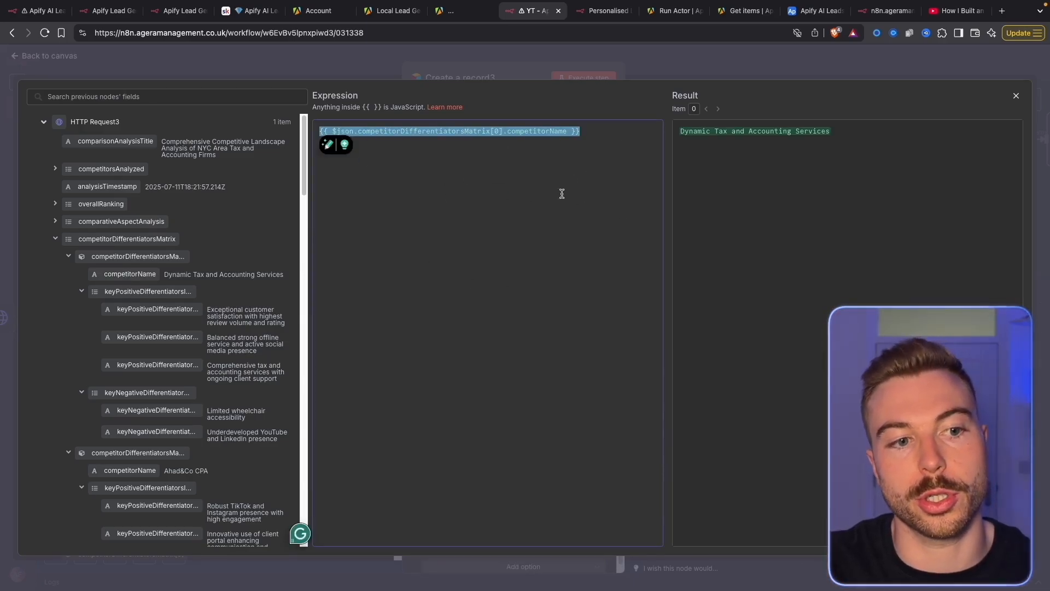
pyautogui.moveTo(158, 309); pyautogui.dragTo(450, 283)
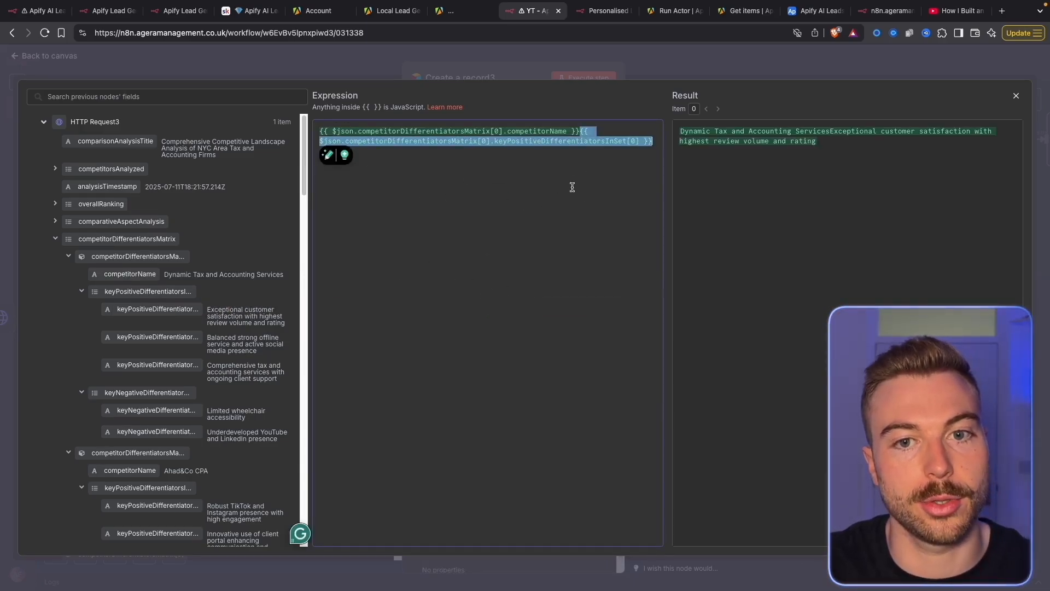
pyautogui.click(580, 131)
pyautogui.press('Return')
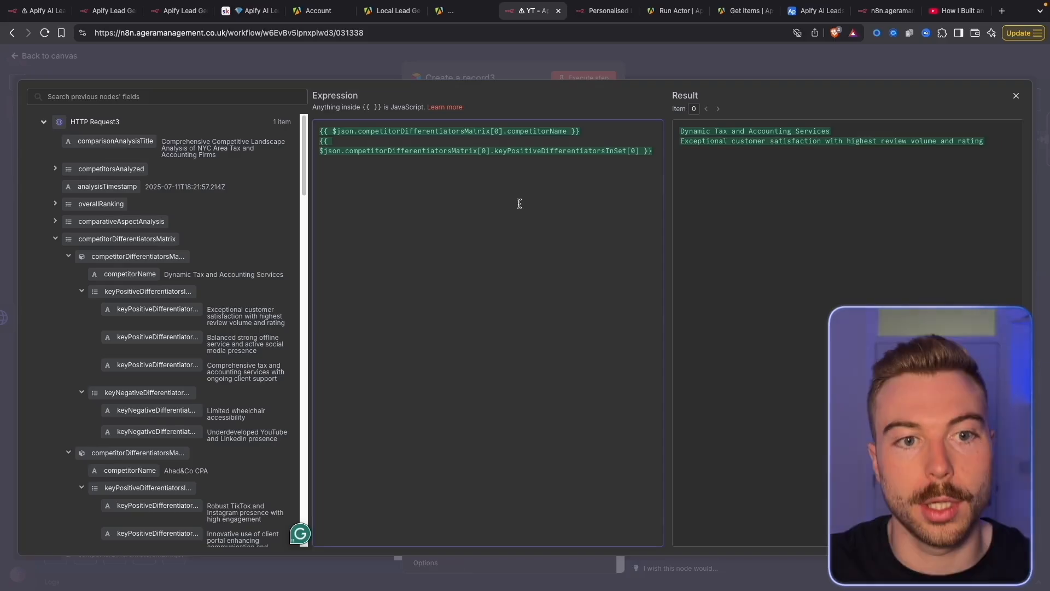
pyautogui.press('super+a')
pyautogui.write('{{ $json.competitorDifferentiatorsMatrix[0].competitorName }}  Key Positive Differentiators: {{ $json.competitorDifferentiatorsMatrix[0].keyPositiveDifferentiatorsInSet }}  Negative Differentiators: {{ $json.competitorDifferentiatorsMatrix[0].keyNegativeDifferentiatorsInSet }}')
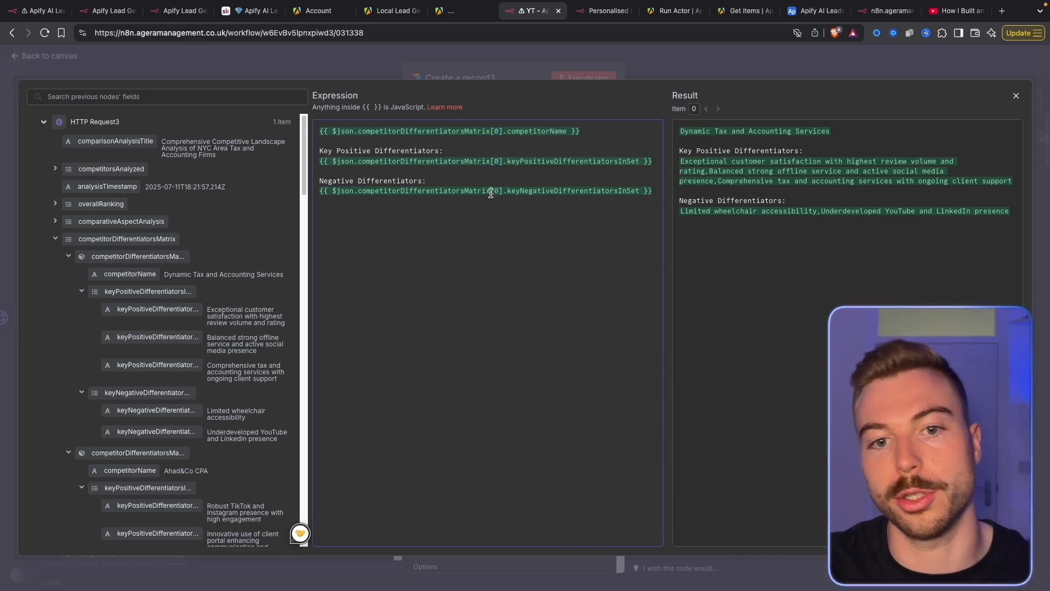
pyautogui.click(471, 77)
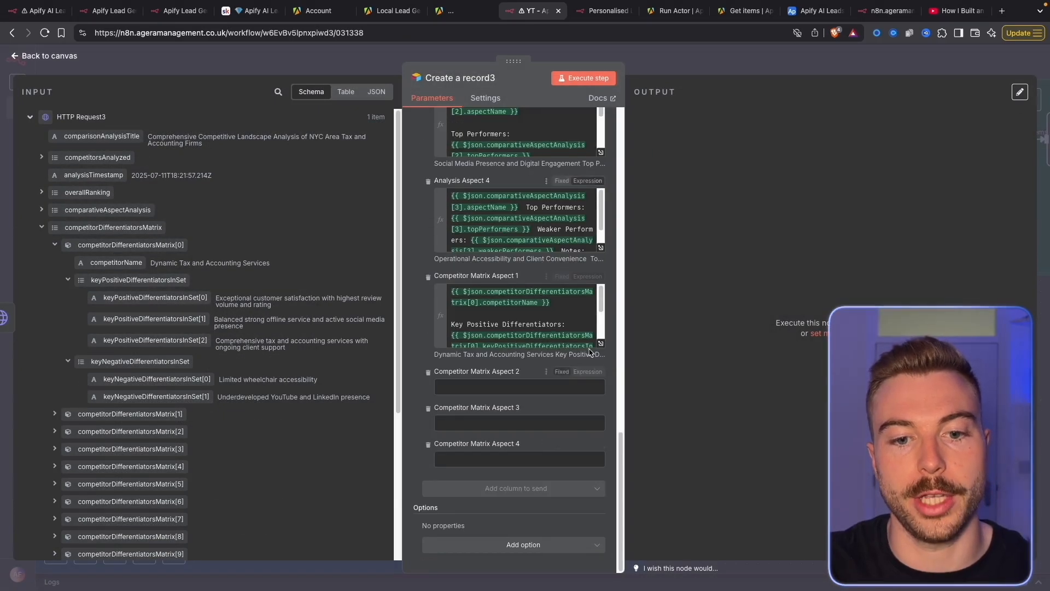
# Fill Competitor Matrix Aspects 2–4 with their expressions
pyautogui.click(588, 372)
pyautogui.click(429, 391)
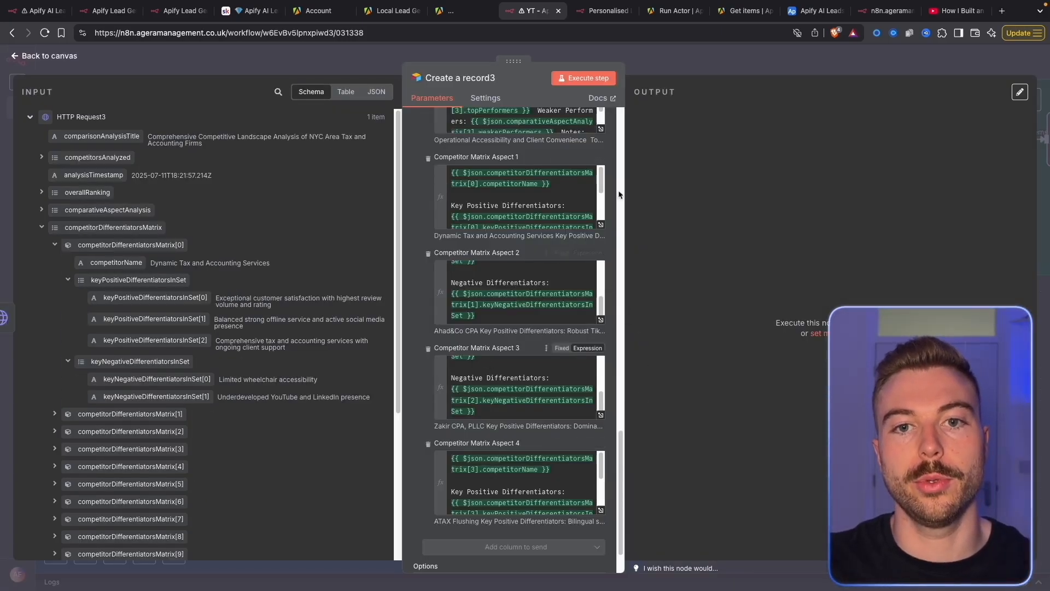
pyautogui.click(717, 68)
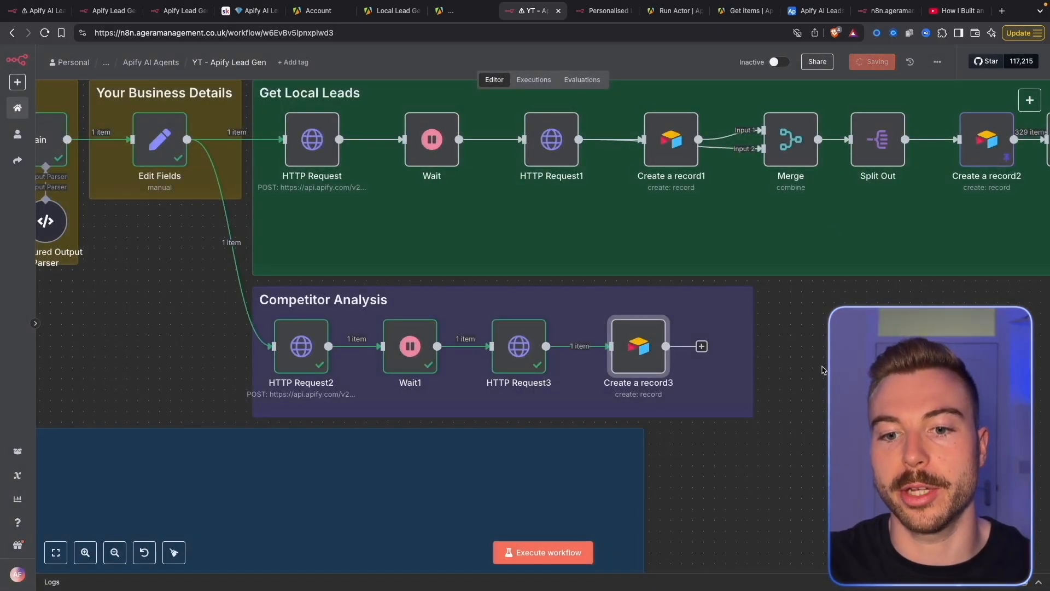
# Execute Create a record3 and view the newly created Competitor Analysis record
pyautogui.scroll(3, 558, 311)
pyautogui.rightClick(515, 304)
pyautogui.click(594, 336)
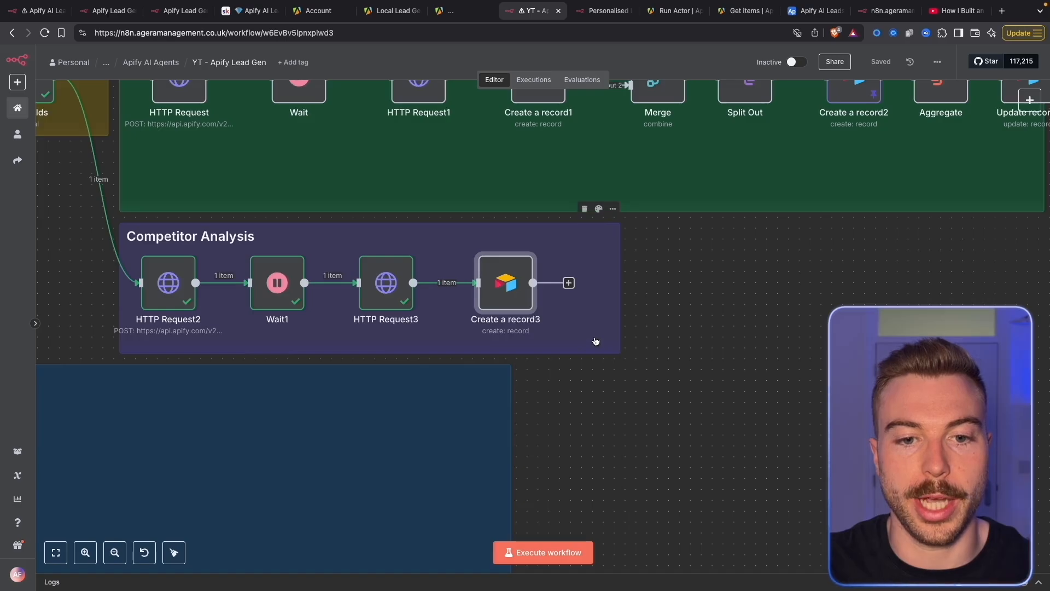
pyautogui.doubleClick(503, 288)
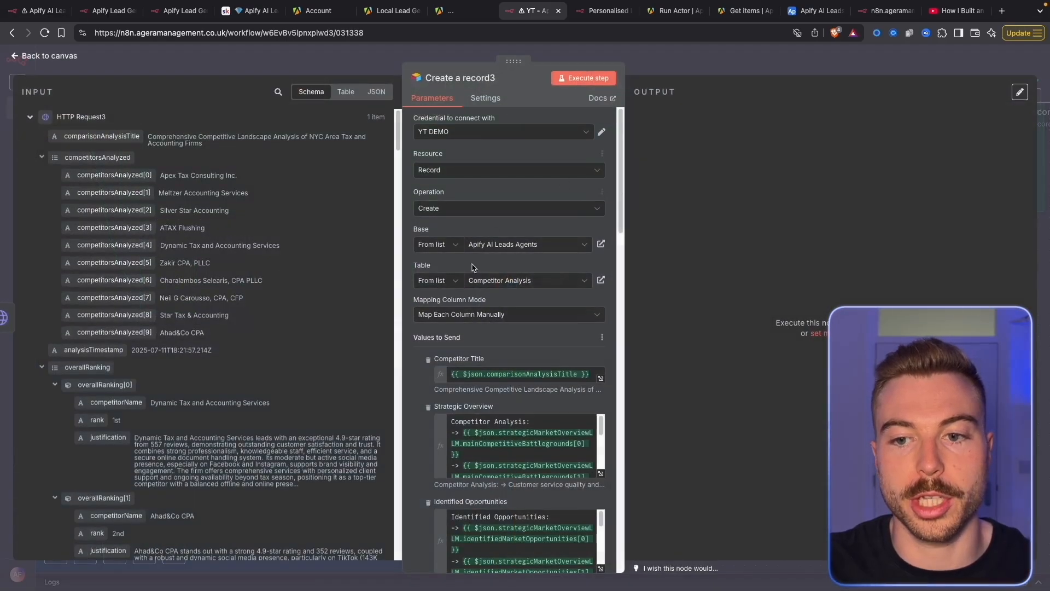
pyautogui.click(814, 10)
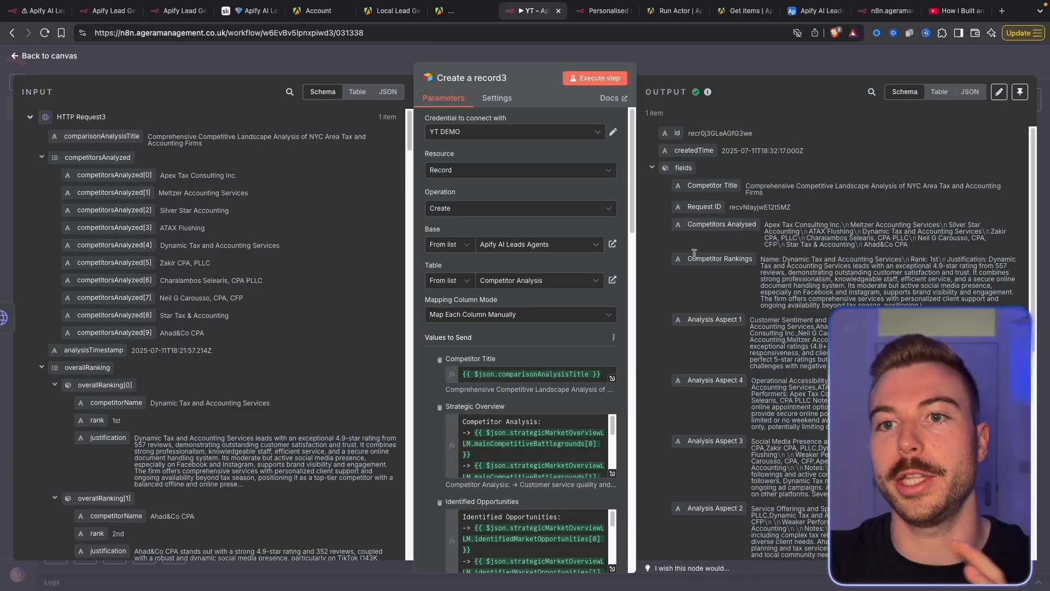
# Reload the Airtable Competitor Analysis table to reveal the third record from the run
pyautogui.click(815, 10)
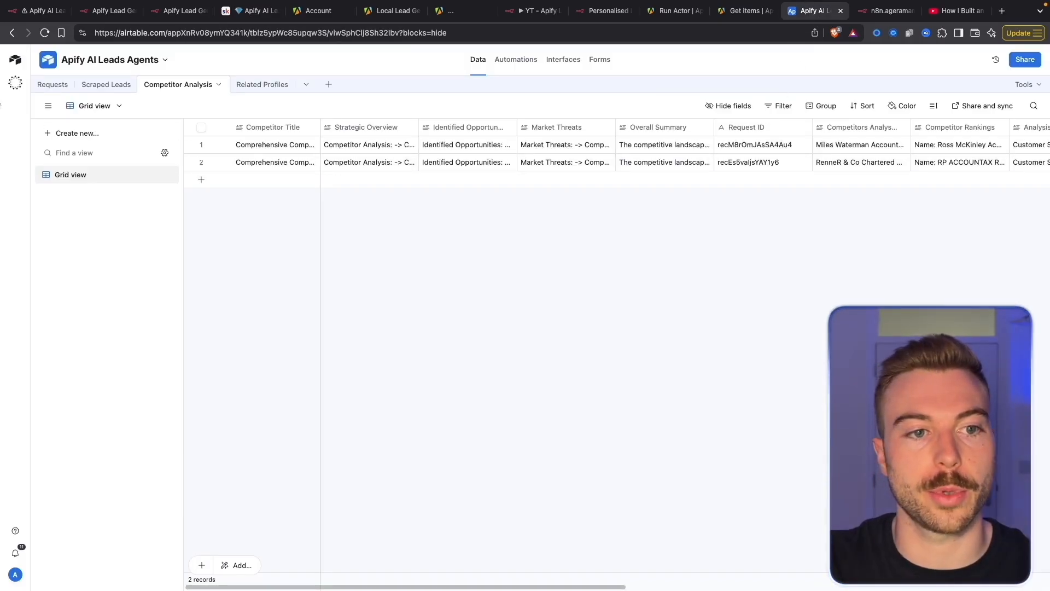
pyautogui.click(45, 33)
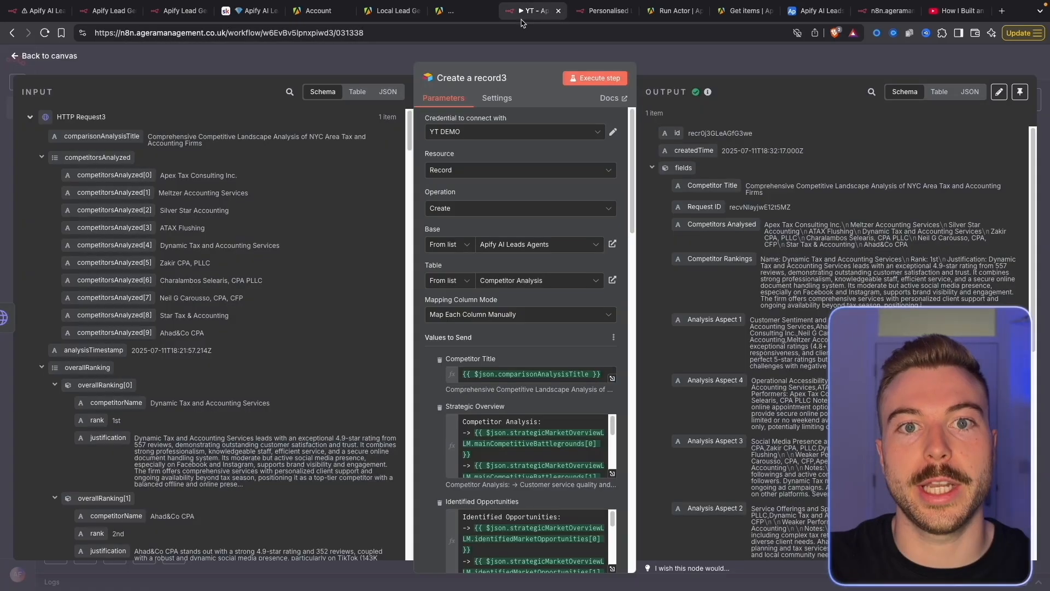
# Add a Webhook trigger node inside the Write Highly Personalised Emails group
pyautogui.click(375, 64)
pyautogui.scroll(-5, 335, 381)
pyautogui.moveTo(355, 363); pyautogui.dragTo(496, 296)
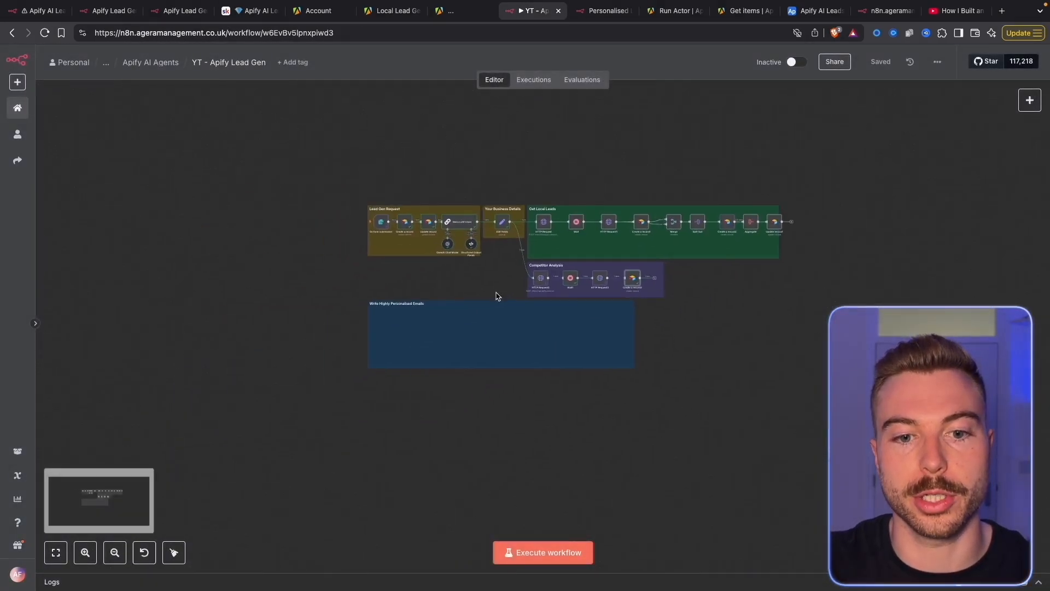
pyautogui.scroll(5, 482, 302)
pyautogui.moveTo(254, 353); pyautogui.dragTo(211, 361)
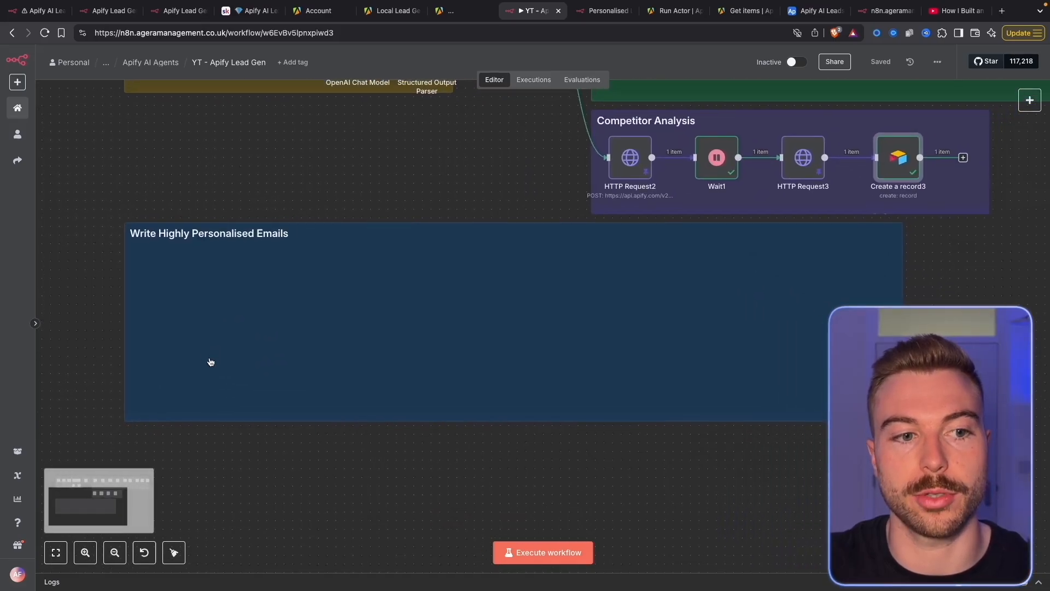
pyautogui.rightClick(103, 263)
pyautogui.click(110, 273)
pyautogui.write('web')
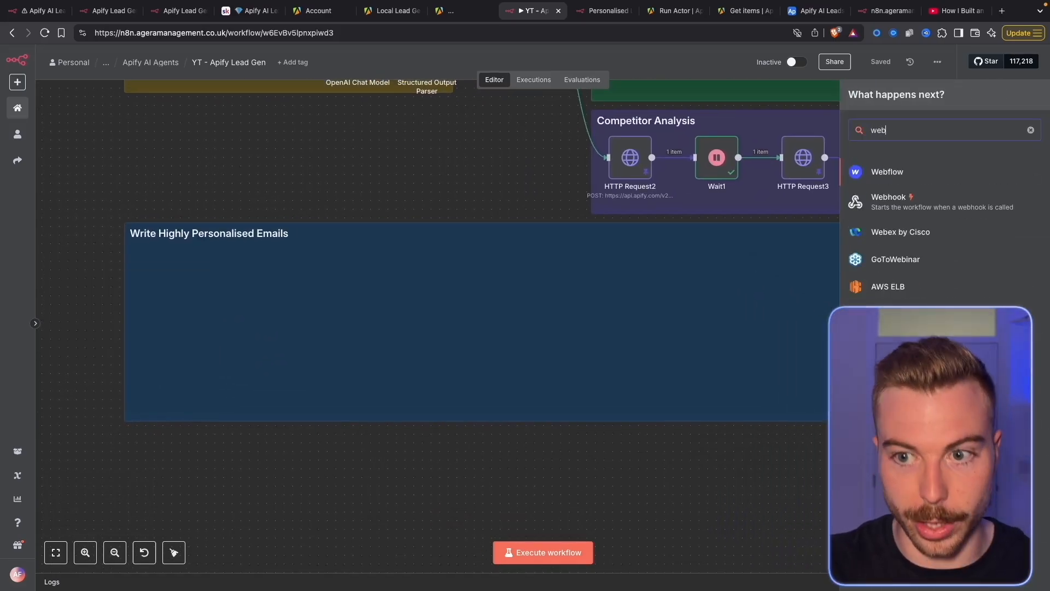
pyautogui.click(887, 199)
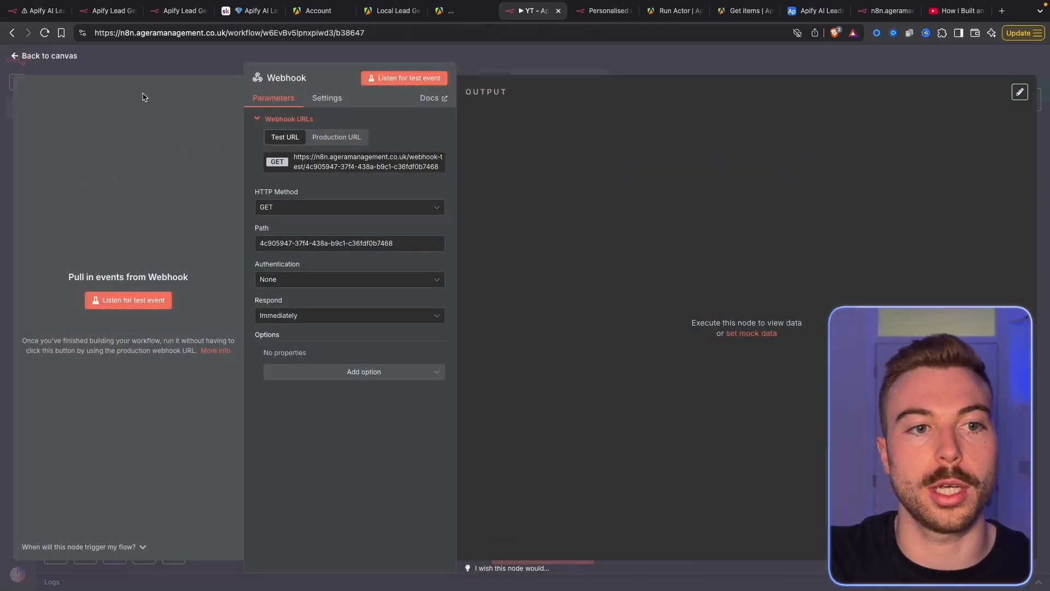
# Position the Webhook node in the group and copy its production URL
pyautogui.click(340, 138)
pyautogui.press('Escape')
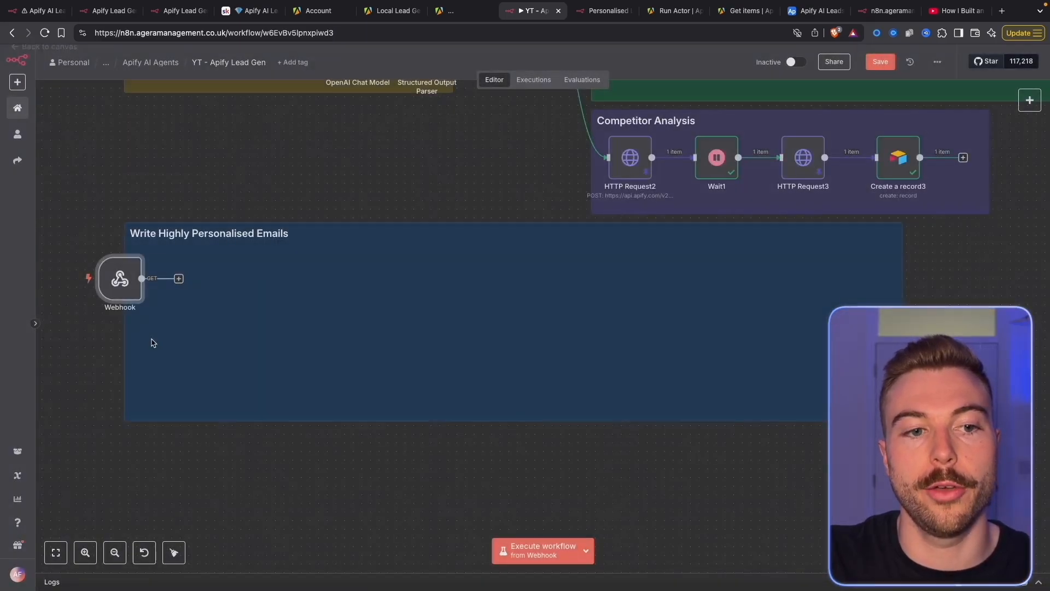
pyautogui.moveTo(131, 284); pyautogui.dragTo(174, 284)
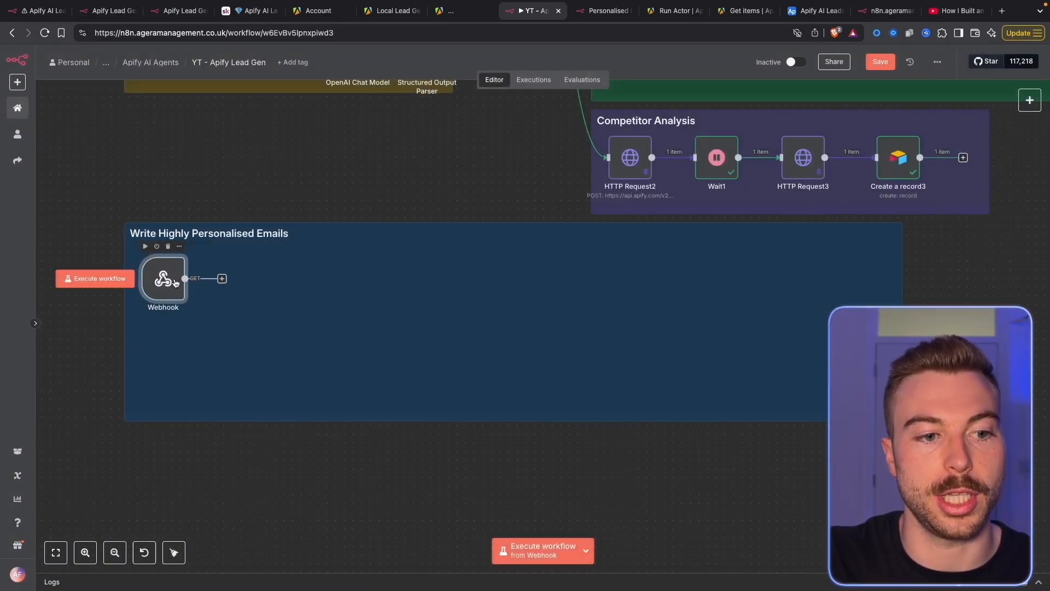
pyautogui.doubleClick(173, 285)
pyautogui.click(336, 137)
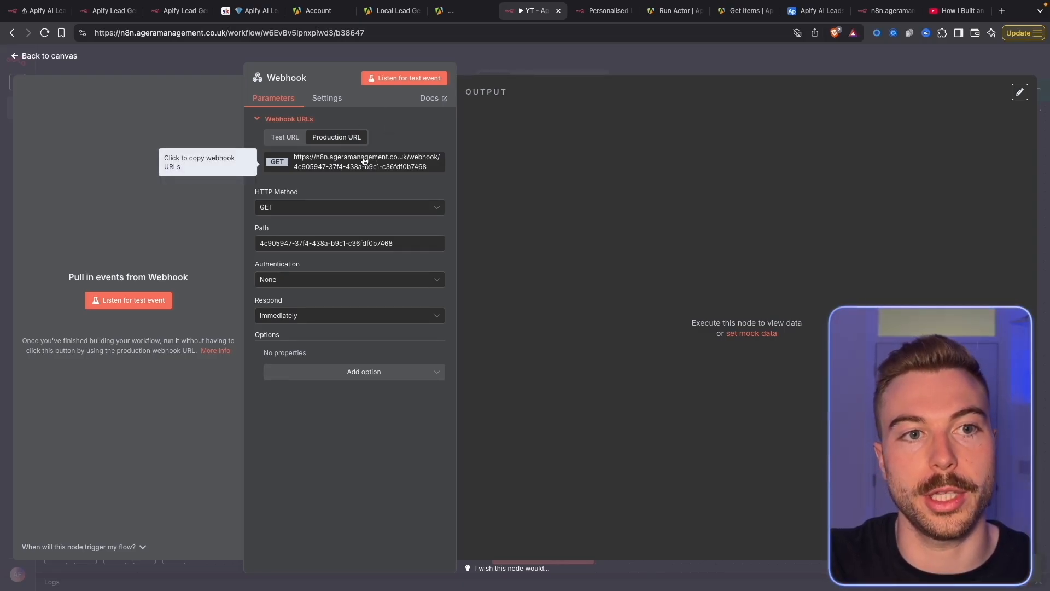
pyautogui.click(815, 10)
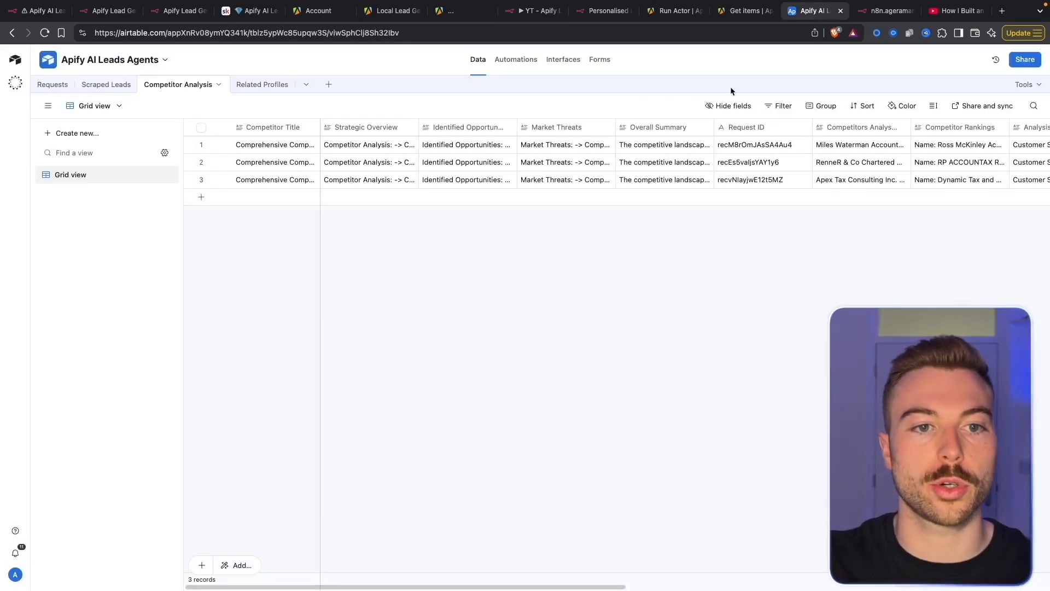
# Replace the Personalise Emails button URL in the Requests table with the production webhook URL
pyautogui.click(52, 85)
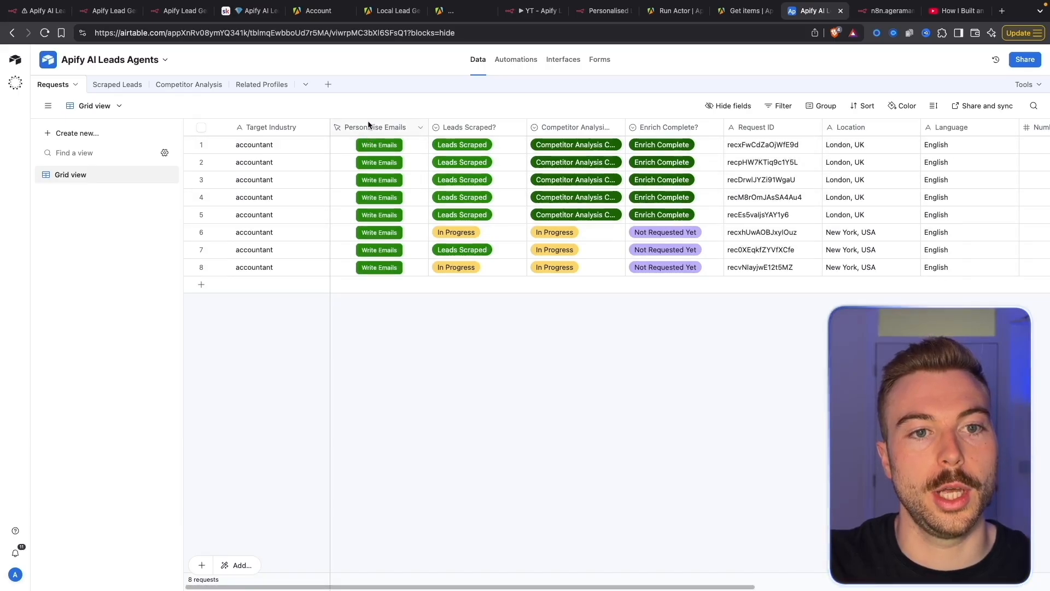
pyautogui.doubleClick(366, 126)
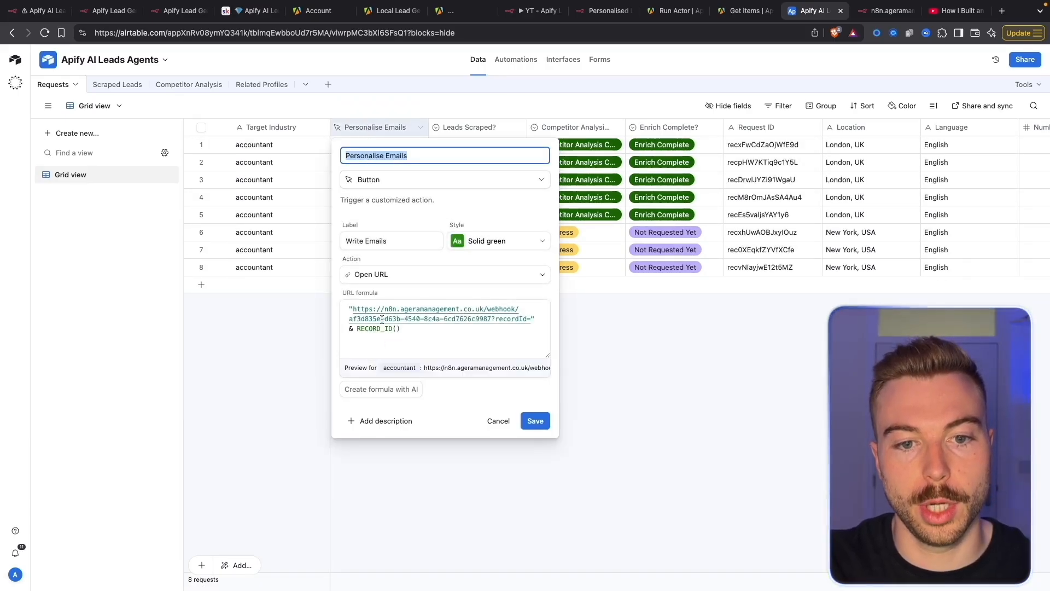
pyautogui.moveTo(355, 310); pyautogui.dragTo(486, 319)
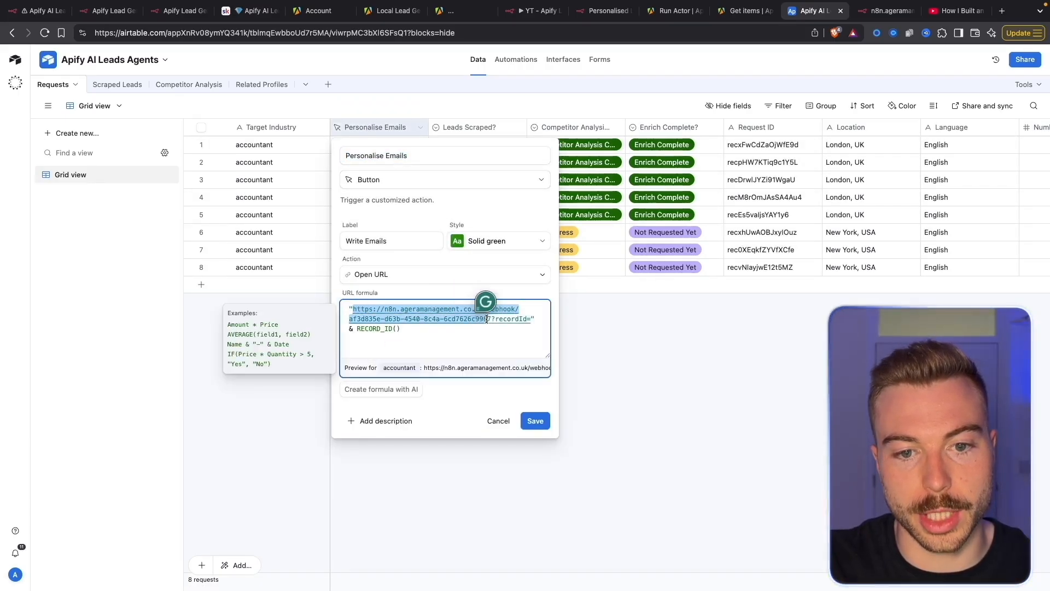
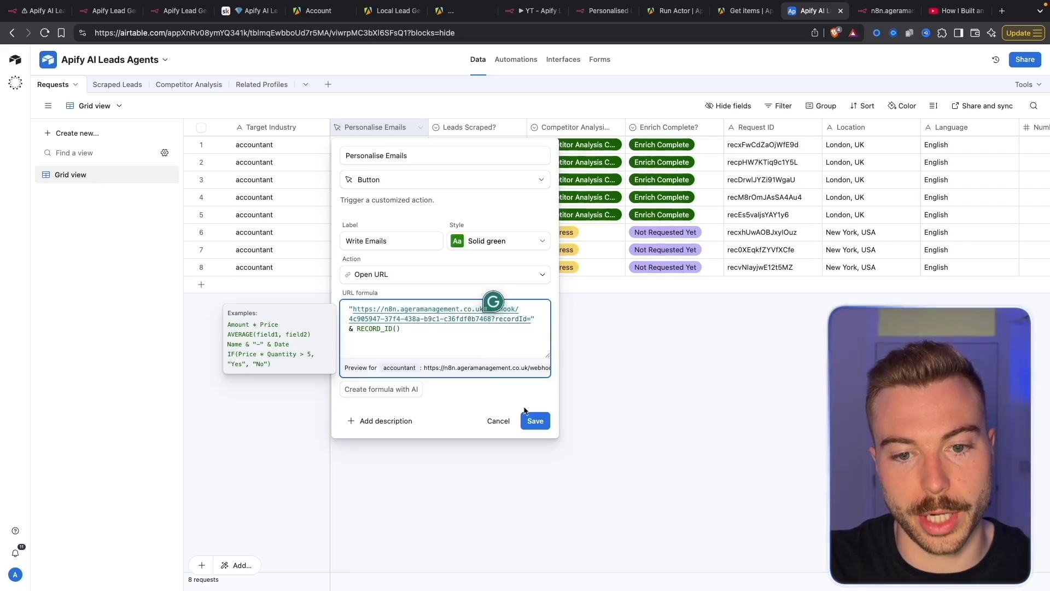
pyautogui.click(539, 422)
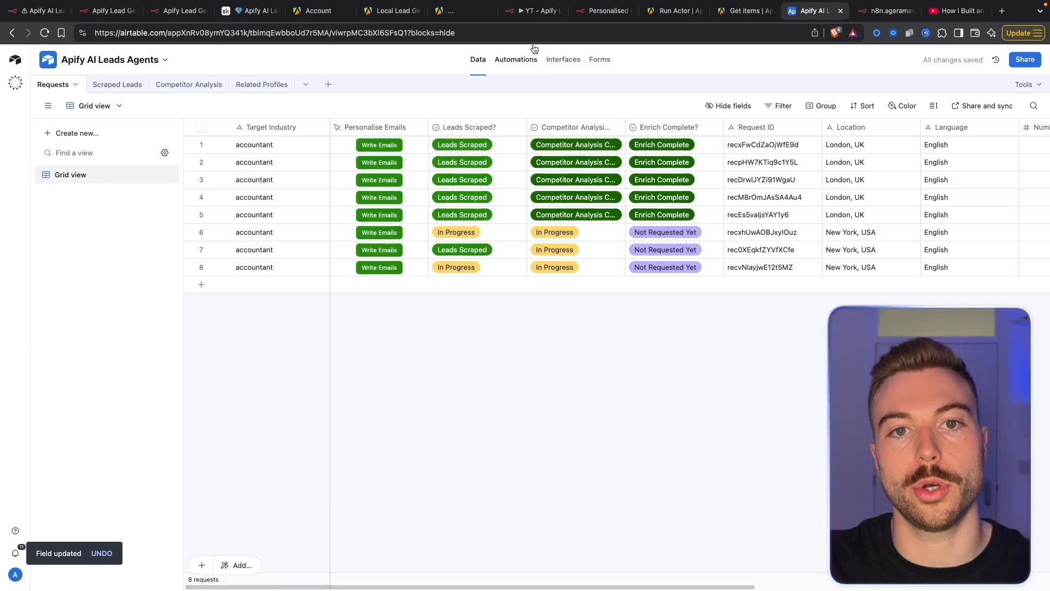
# Activate the n8n lead-gen workflow and dismiss the activation notice
pyautogui.click(534, 13)
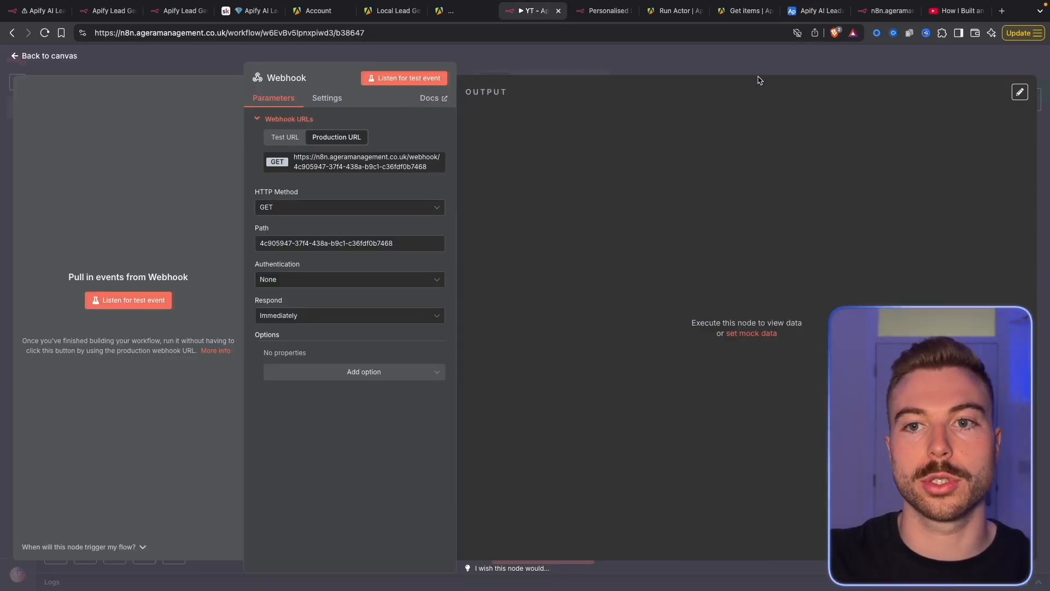
pyautogui.click(823, 63)
pyautogui.click(795, 61)
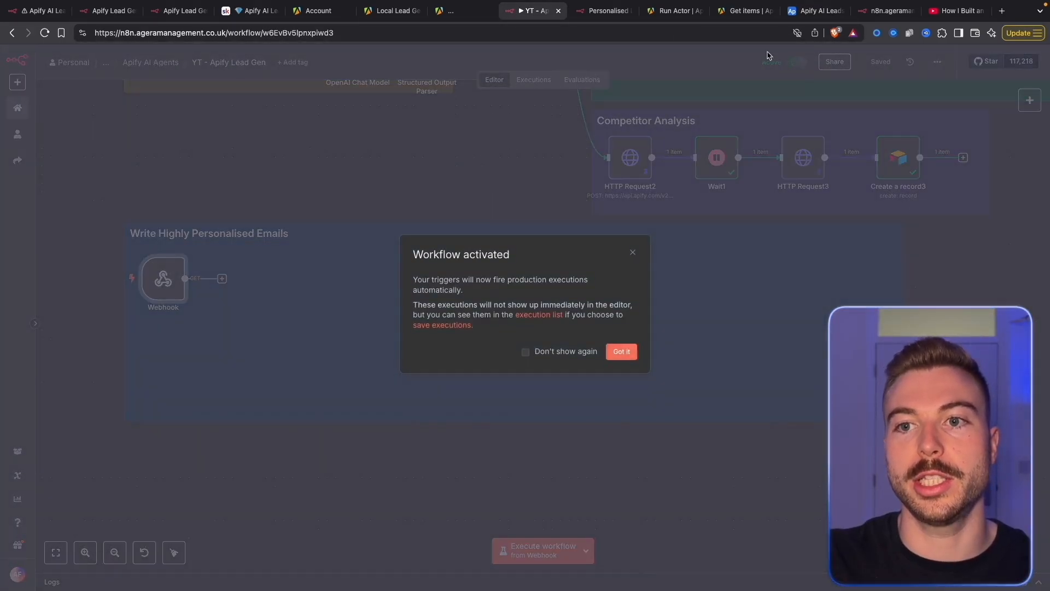
pyautogui.click(634, 351)
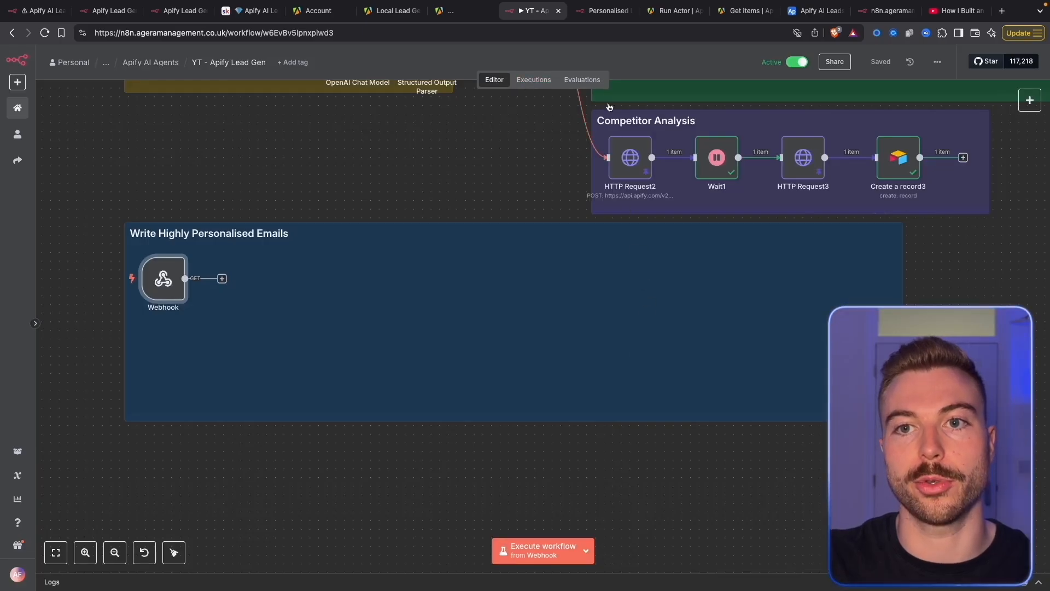
pyautogui.click(810, 11)
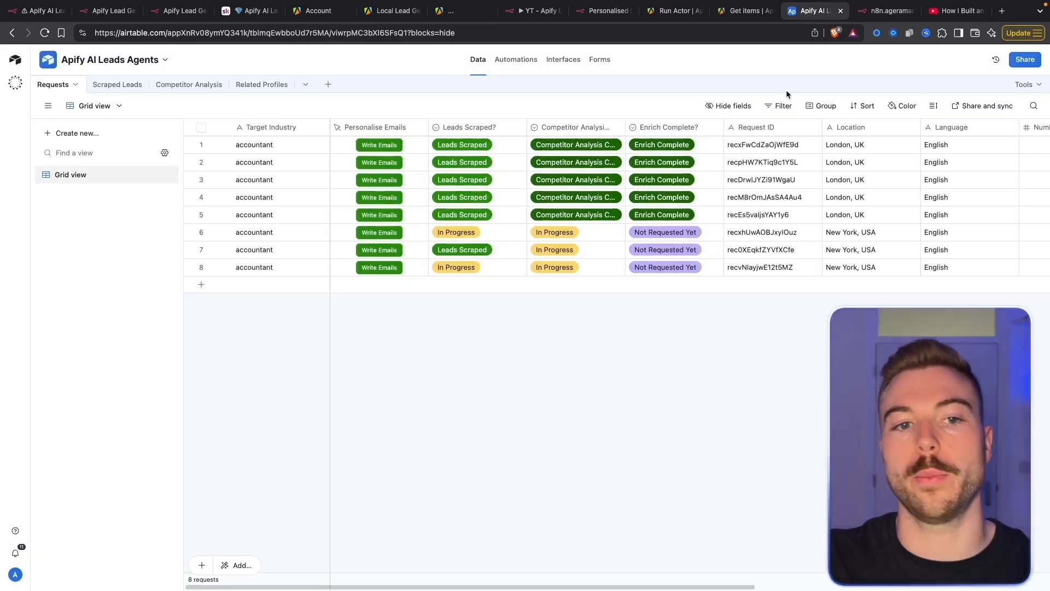
# Trigger Write Emails on the row 8 request, getting 'Workflow was started'
pyautogui.click(395, 269)
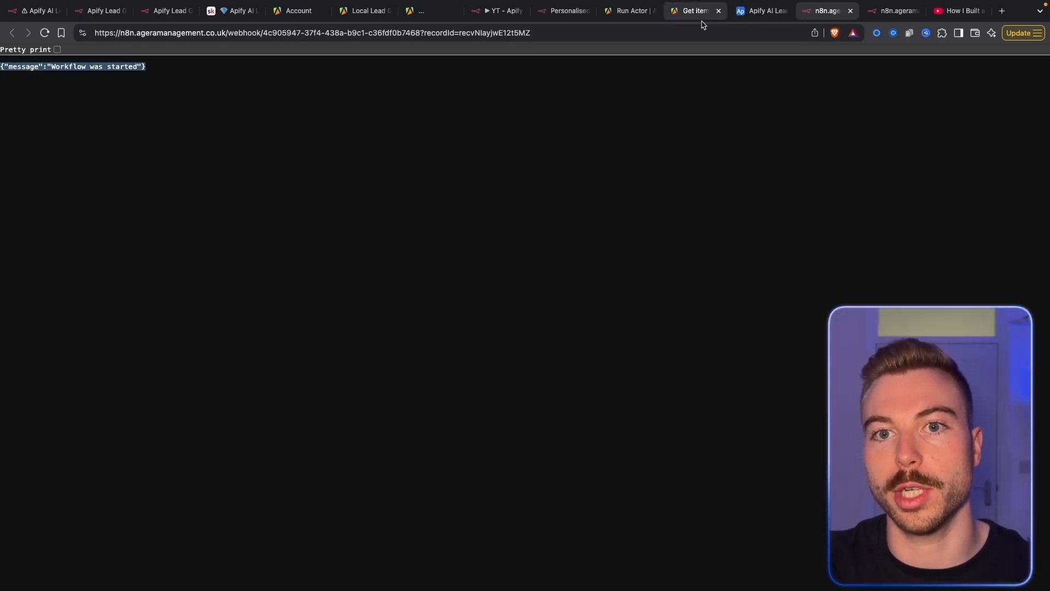
pyautogui.click(496, 16)
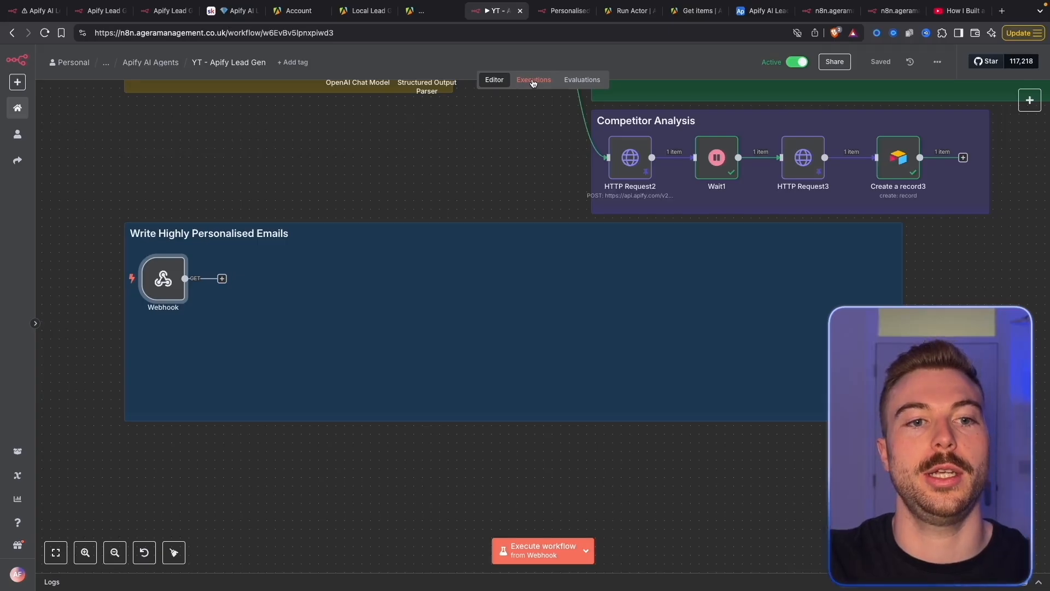
# Copy the latest run into the editor and inspect the Webhook's recordId query parameter
pyautogui.click(533, 81)
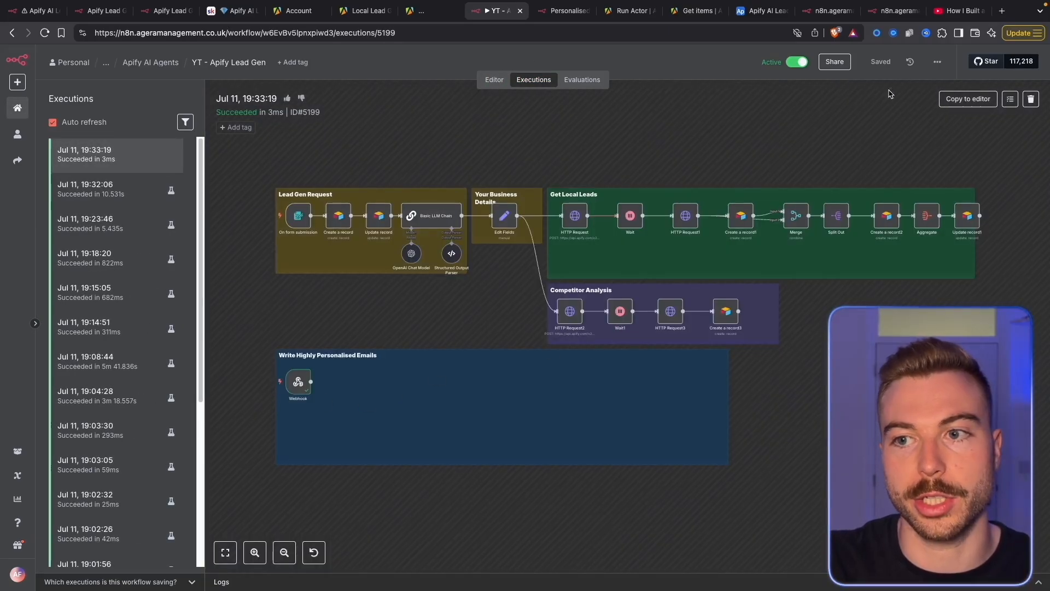
pyautogui.click(968, 98)
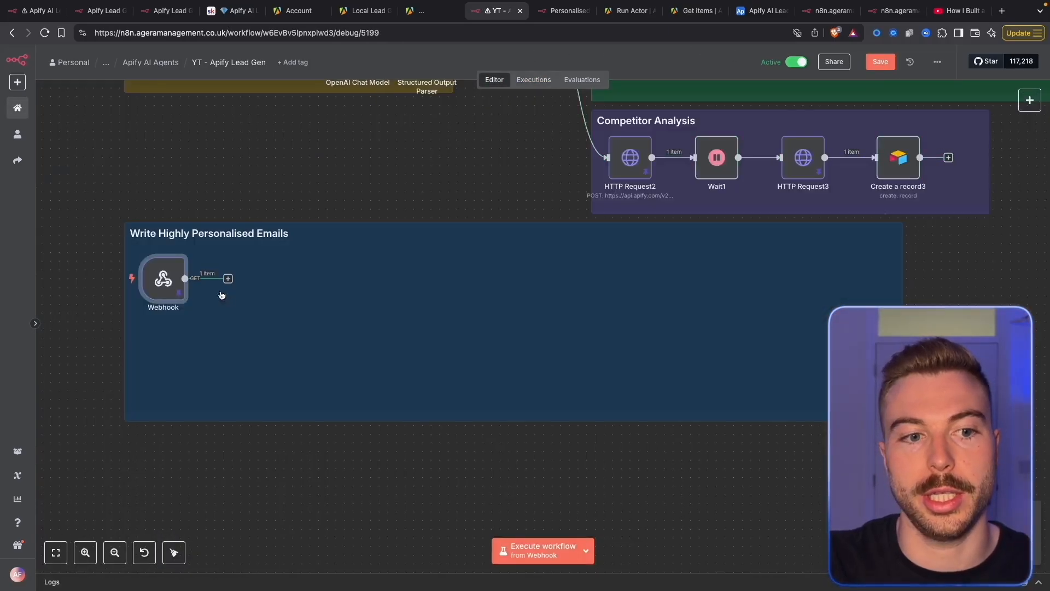
pyautogui.doubleClick(164, 287)
pyautogui.scroll(-5, 549, 366)
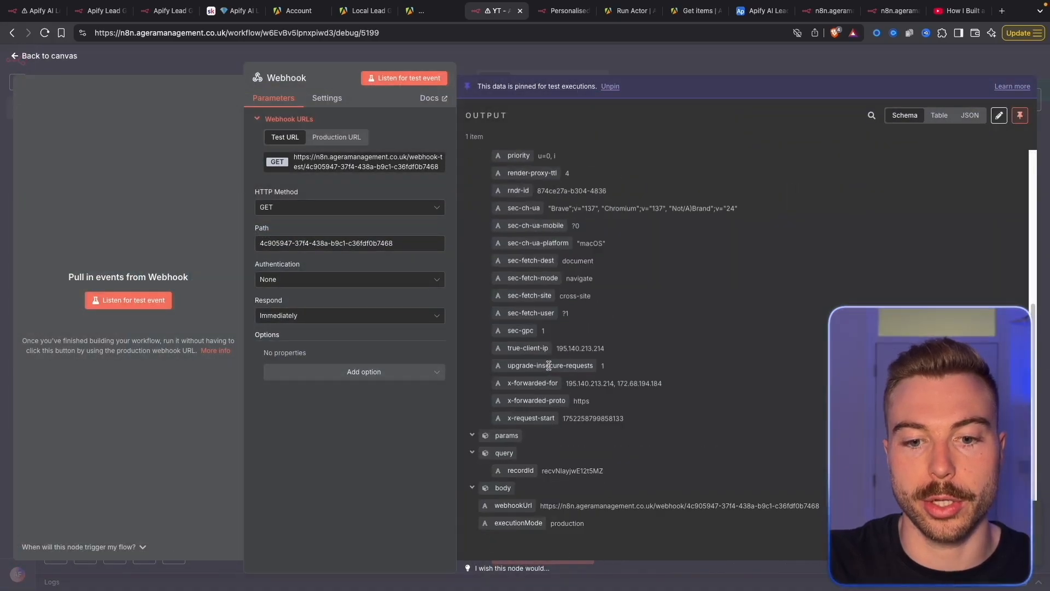
pyautogui.scroll(5, 548, 365)
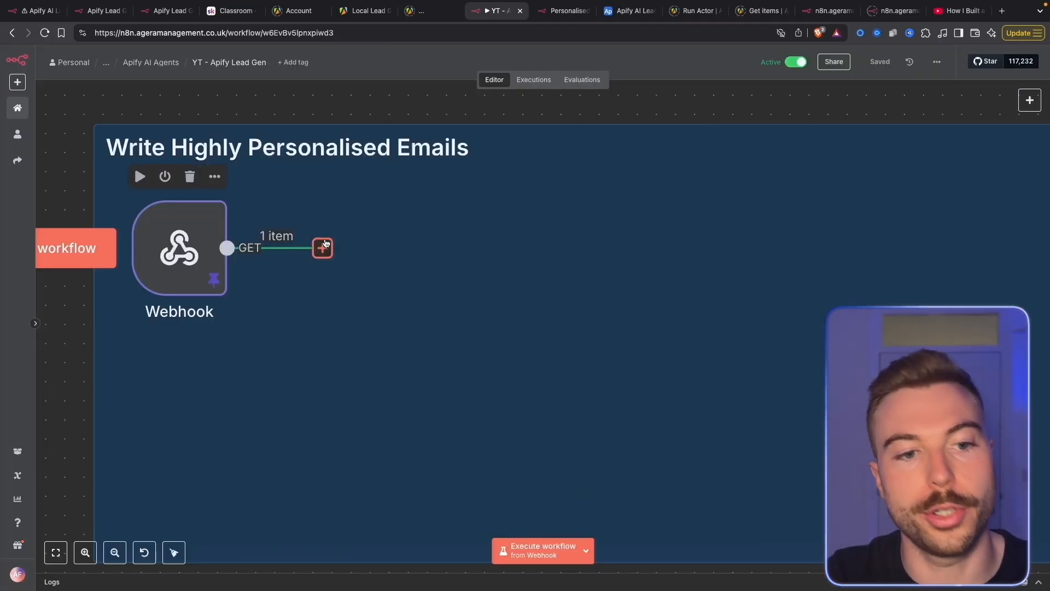
pyautogui.click(324, 247)
# Add an Edit Fields node setting string field 'Personalised offer' to 'Free 100 leads'
pyautogui.write('set')
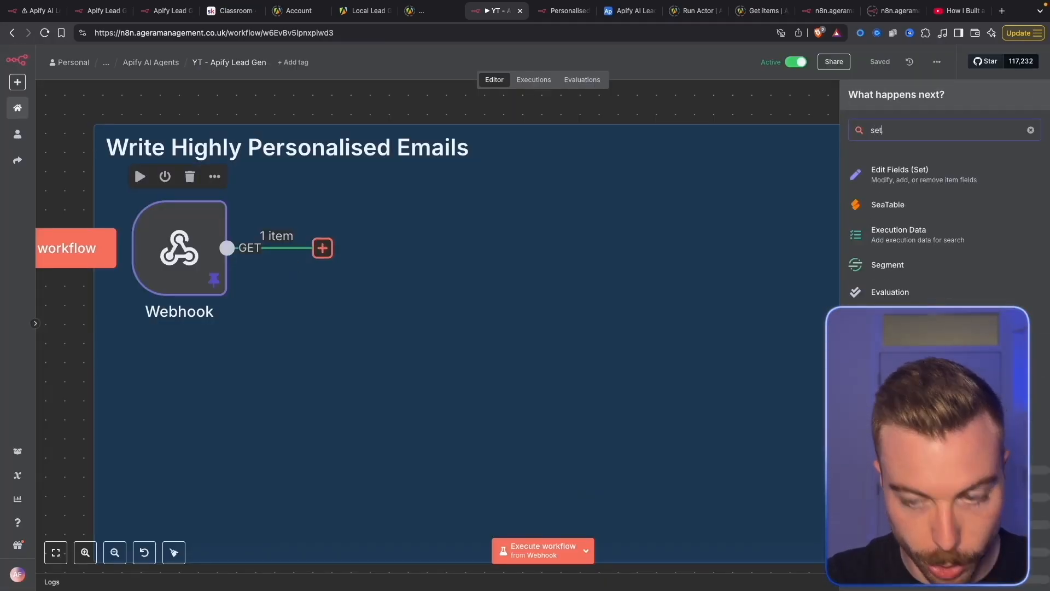
pyautogui.press('Return')
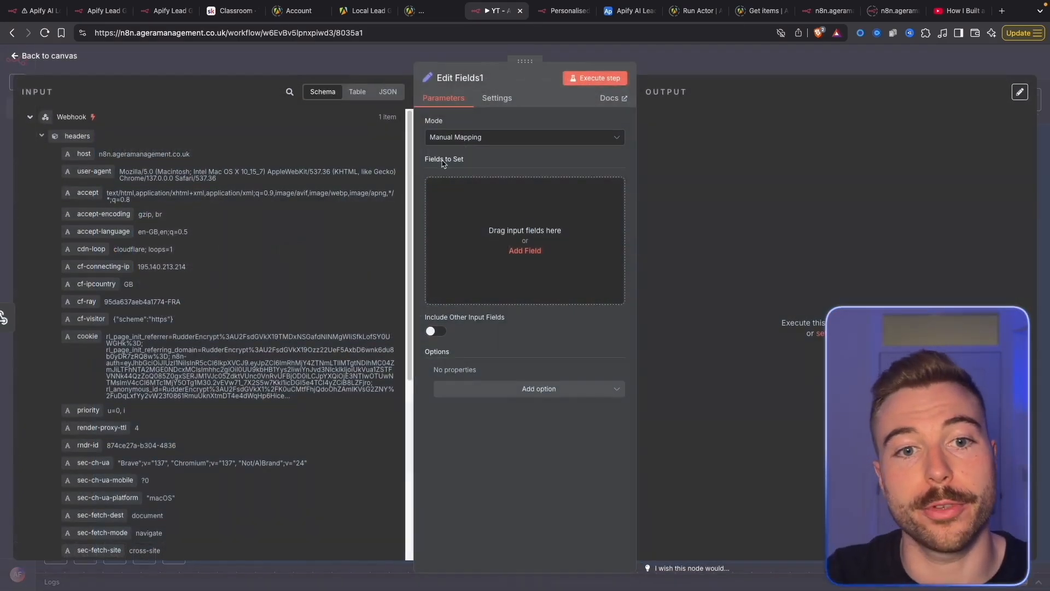
pyautogui.click(475, 183)
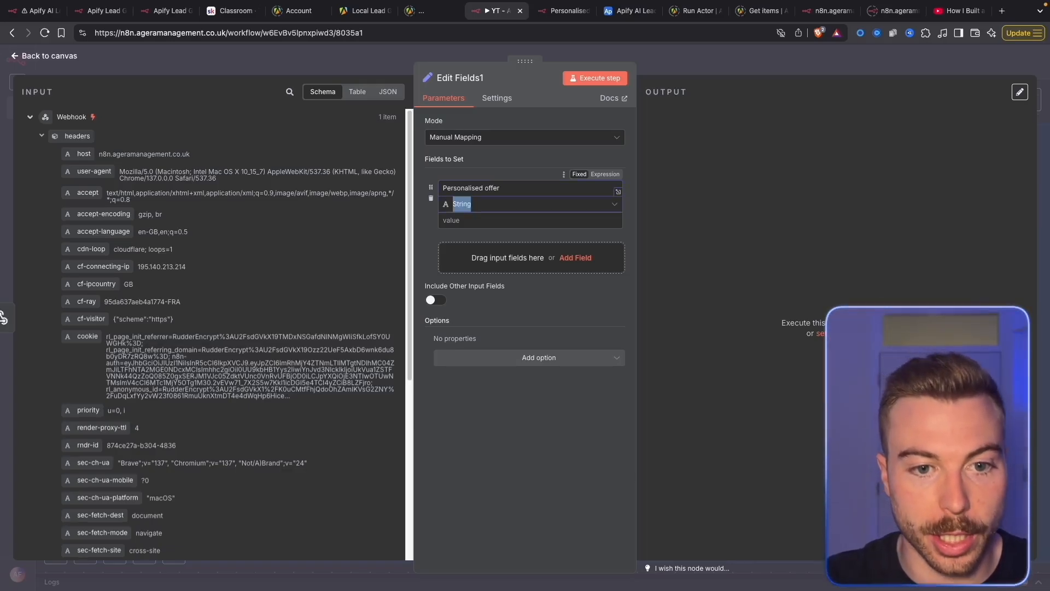
pyautogui.press('Tab')
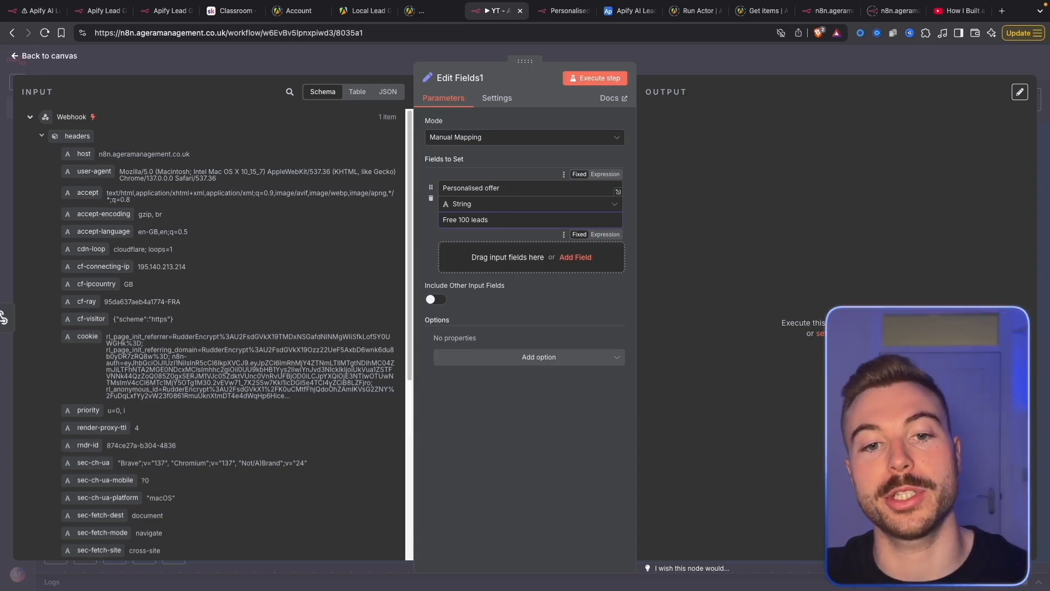
pyautogui.click(728, 62)
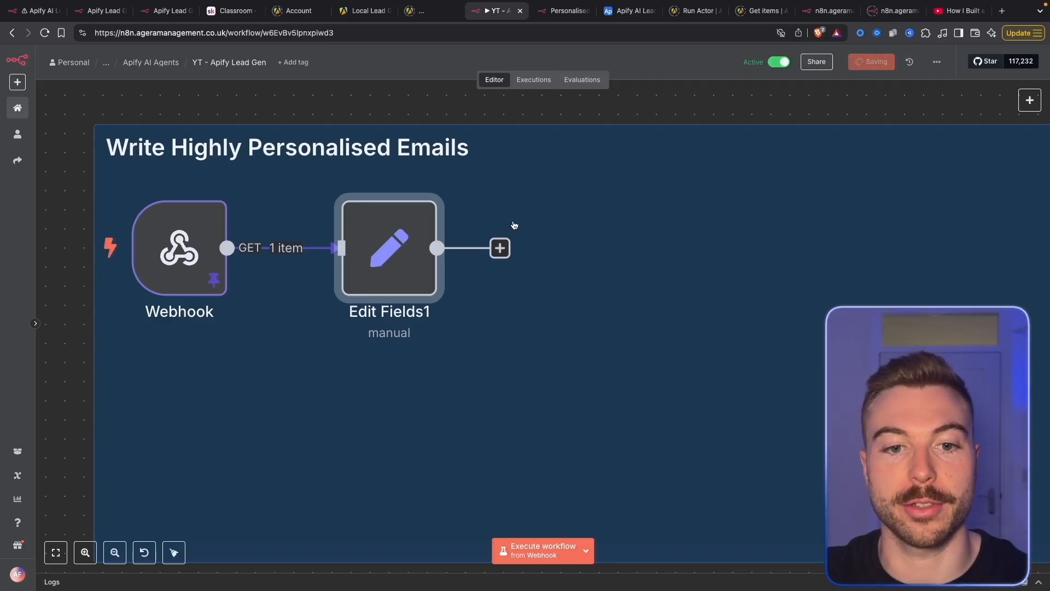
# Run Edit Fields1 and add an Airtable Search records node after it
pyautogui.click(500, 248)
pyautogui.rightClick(420, 273)
pyautogui.click(443, 301)
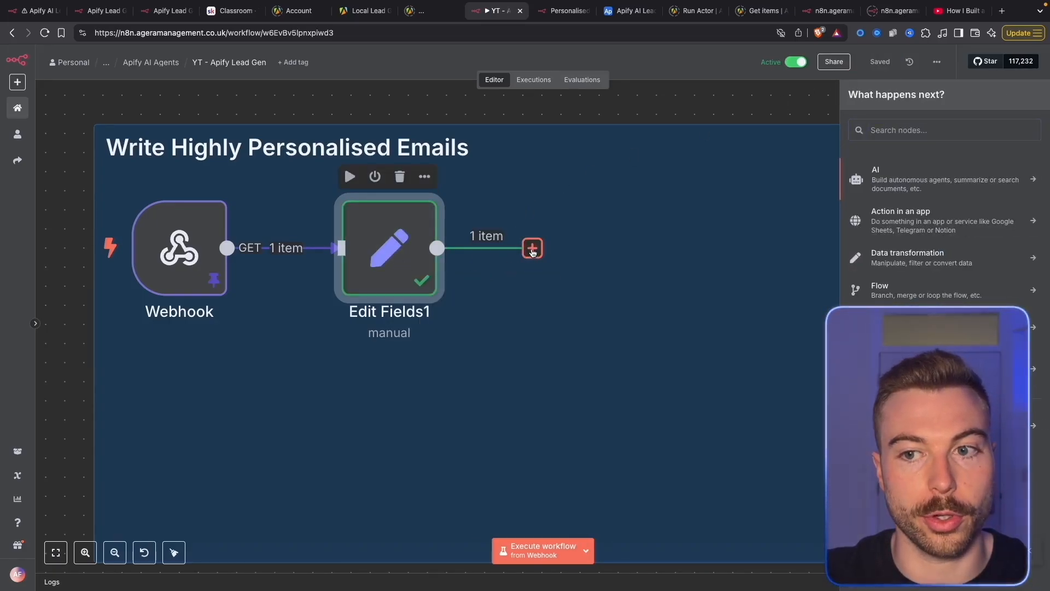
pyautogui.write('air')
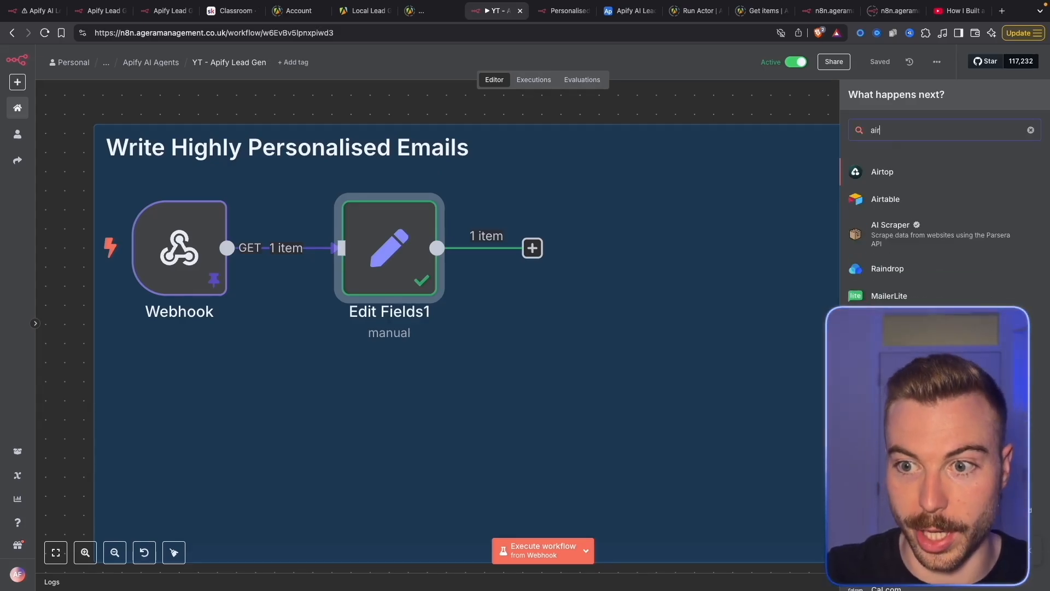
pyautogui.click(925, 189)
pyautogui.write('sear')
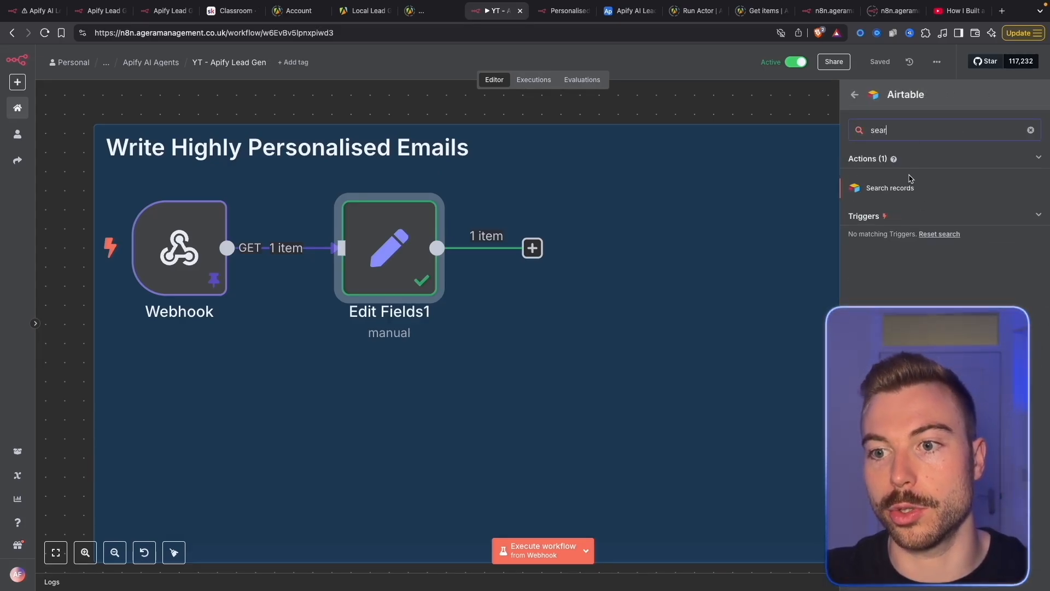
pyautogui.click(891, 188)
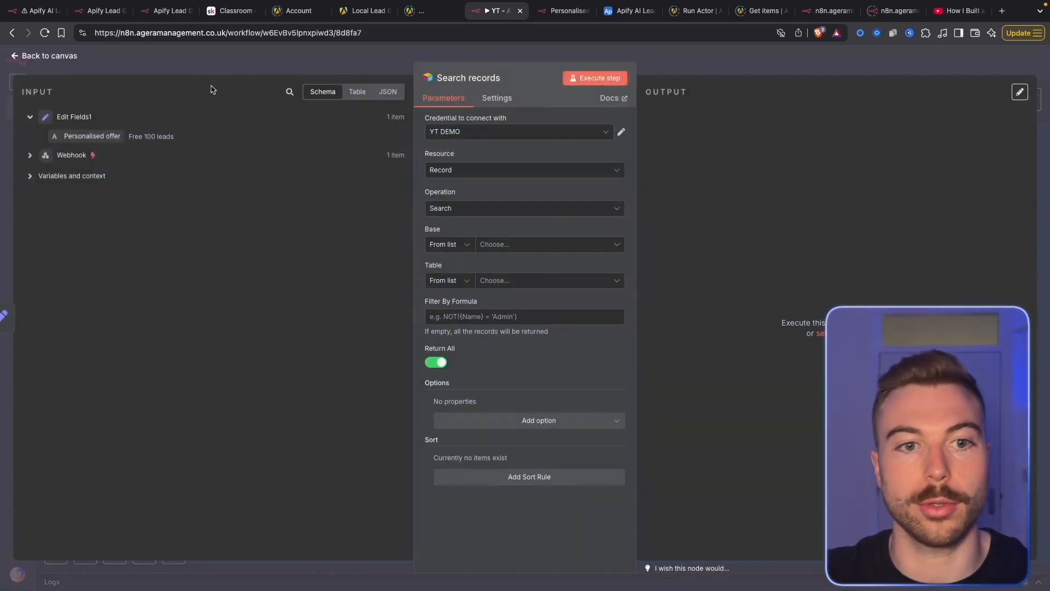
# Set the search filter formula to {Request ID} = "{{recordId}}"
pyautogui.click(97, 153)
pyautogui.scroll(-5, 180, 263)
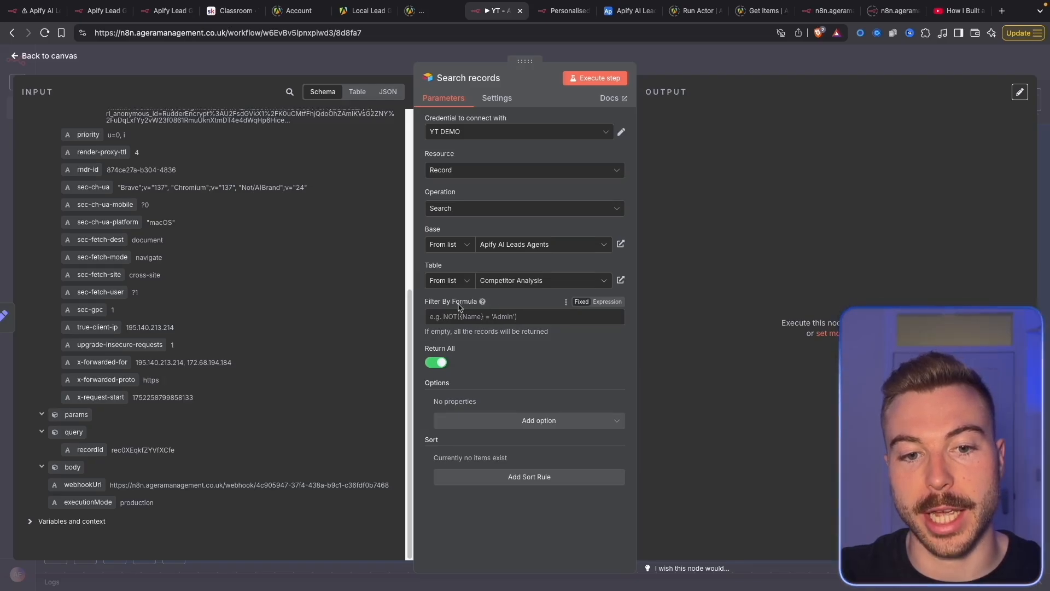
pyautogui.click(607, 302)
pyautogui.write('Request')
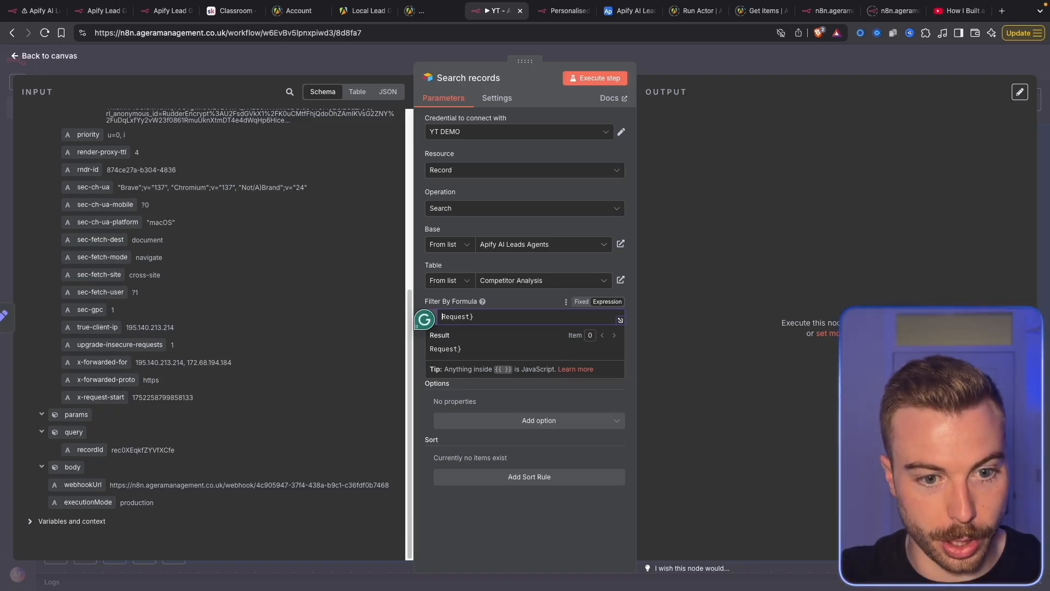
pyautogui.write('{')
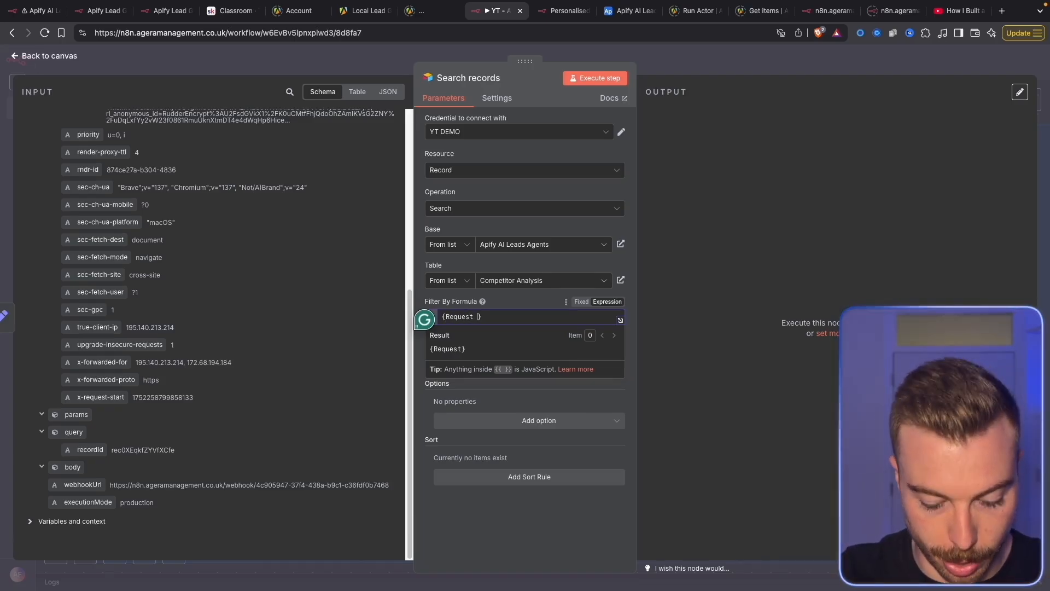
pyautogui.click(634, 12)
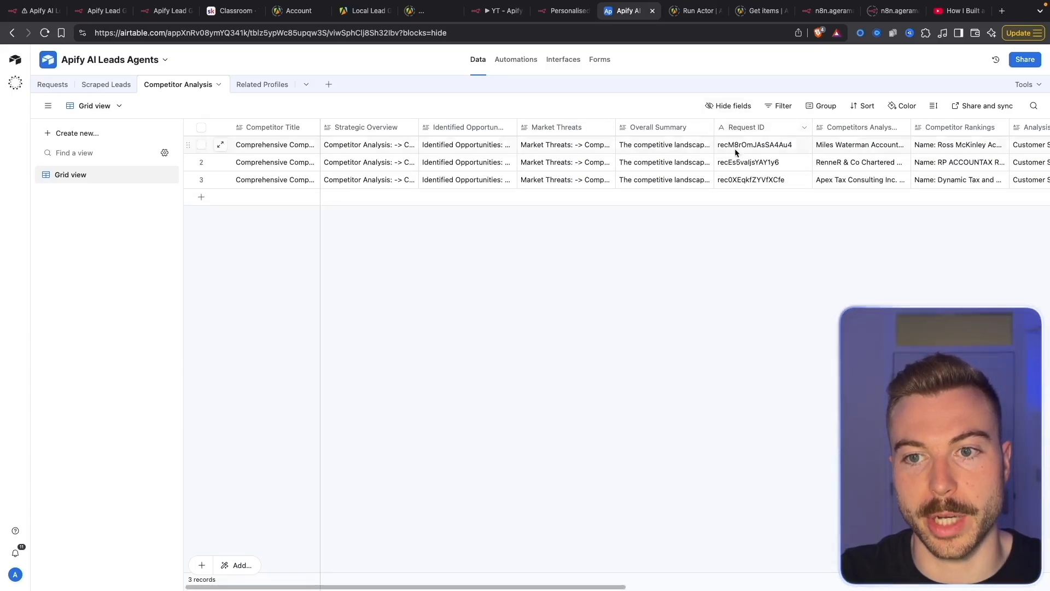
pyautogui.click(495, 20)
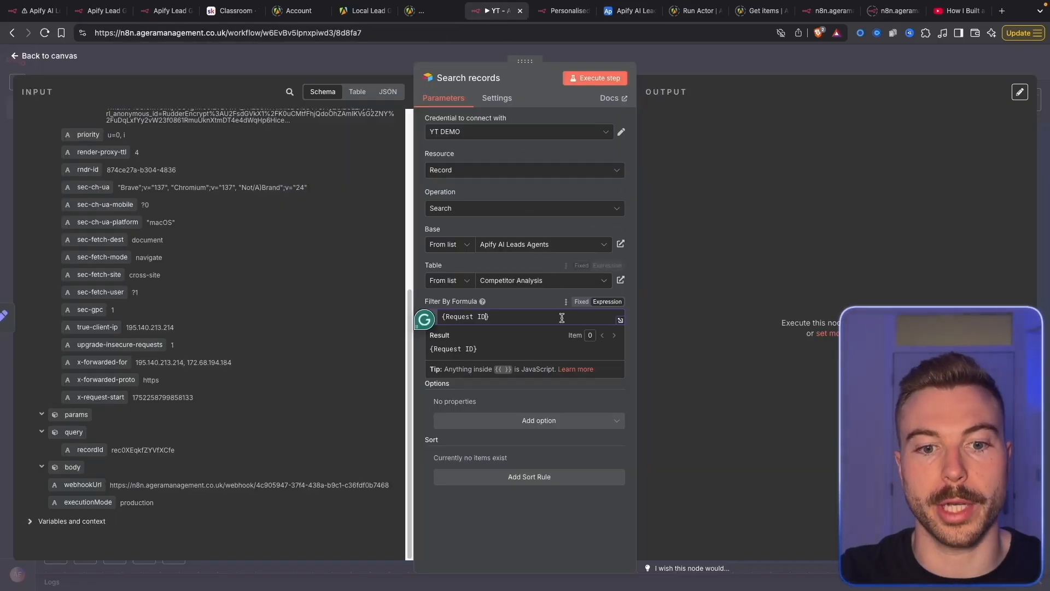
pyautogui.write('= ""')
pyautogui.moveTo(82, 449); pyautogui.dragTo(504, 318)
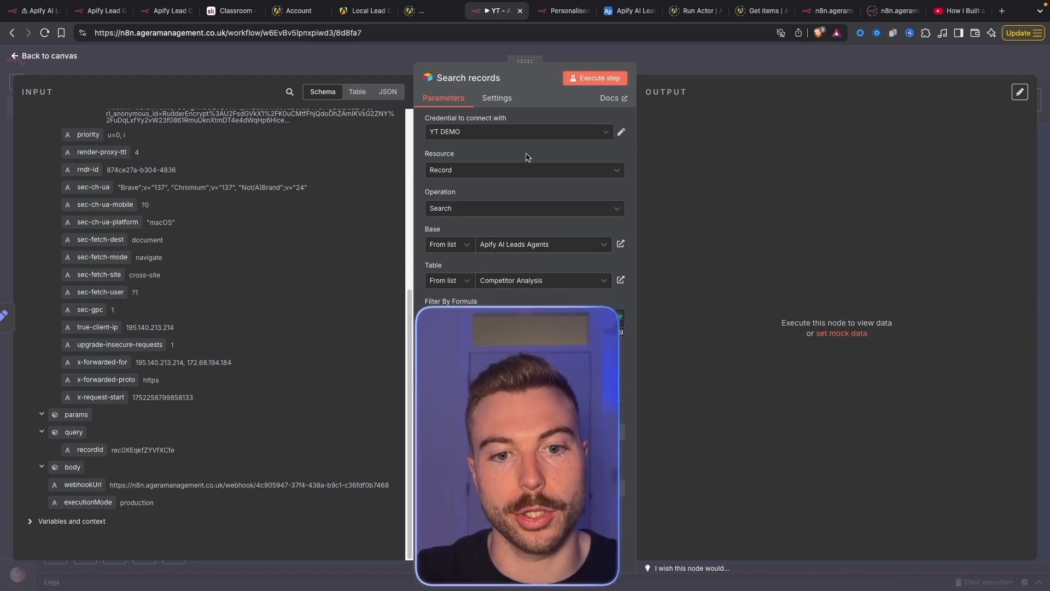
# Execute the search returning the matching Competitor Analysis record, then save the workflow
pyautogui.click(610, 78)
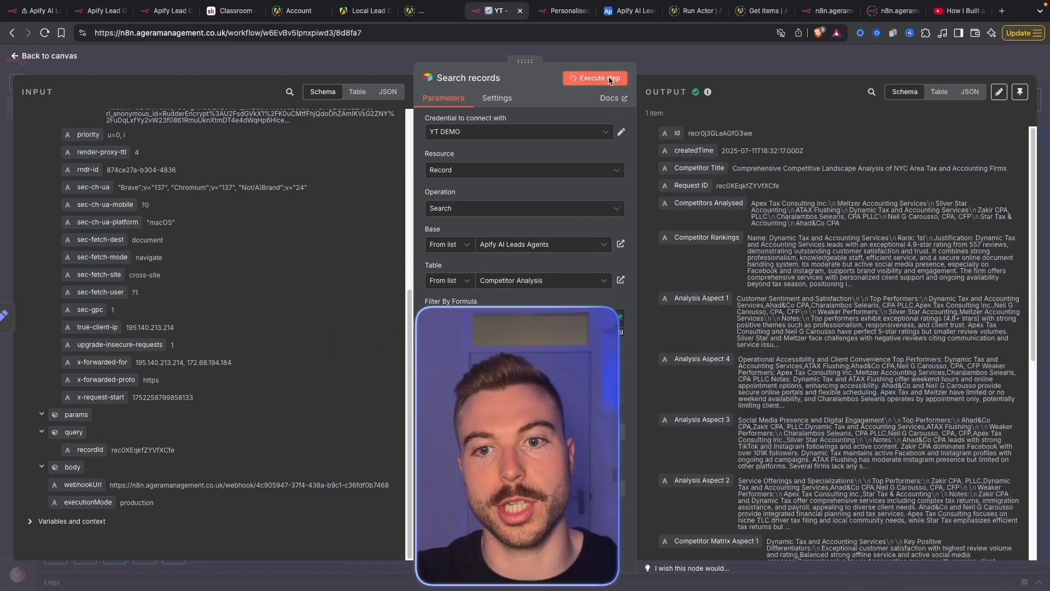
pyautogui.scroll(-5, 780, 347)
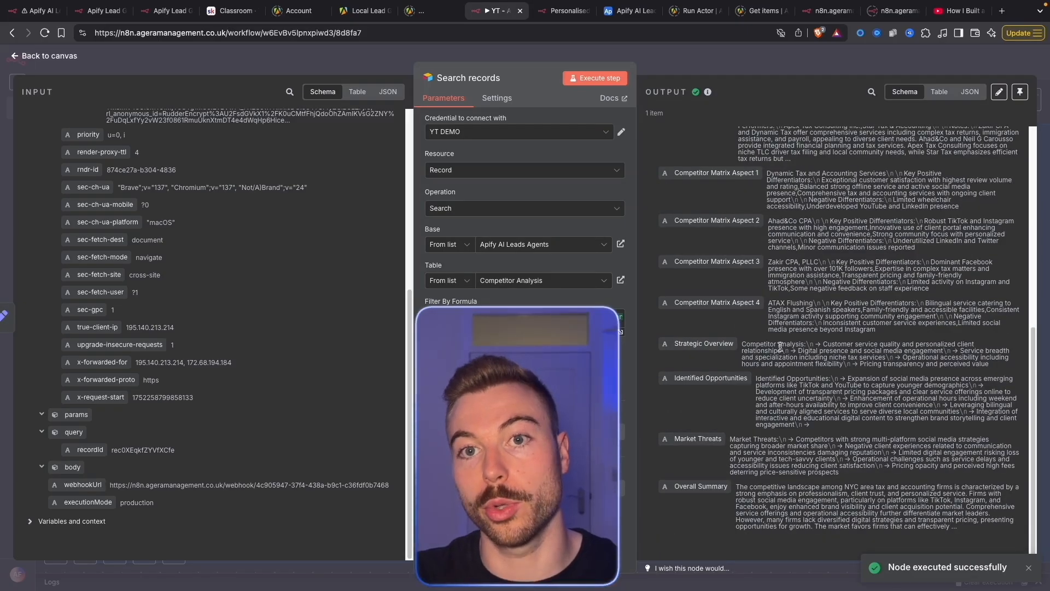
pyautogui.scroll(5, 780, 347)
pyautogui.scroll(-5, 783, 357)
pyautogui.scroll(5, 804, 341)
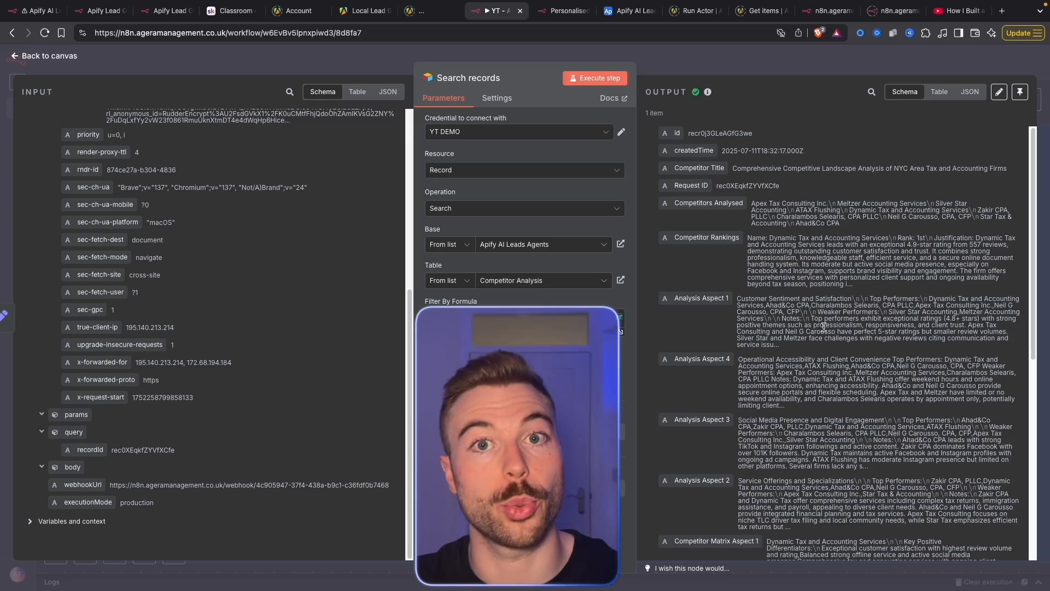
pyautogui.click(889, 67)
pyautogui.click(890, 68)
pyautogui.scroll(-3, 785, 234)
pyautogui.moveTo(674, 285); pyautogui.dragTo(541, 281)
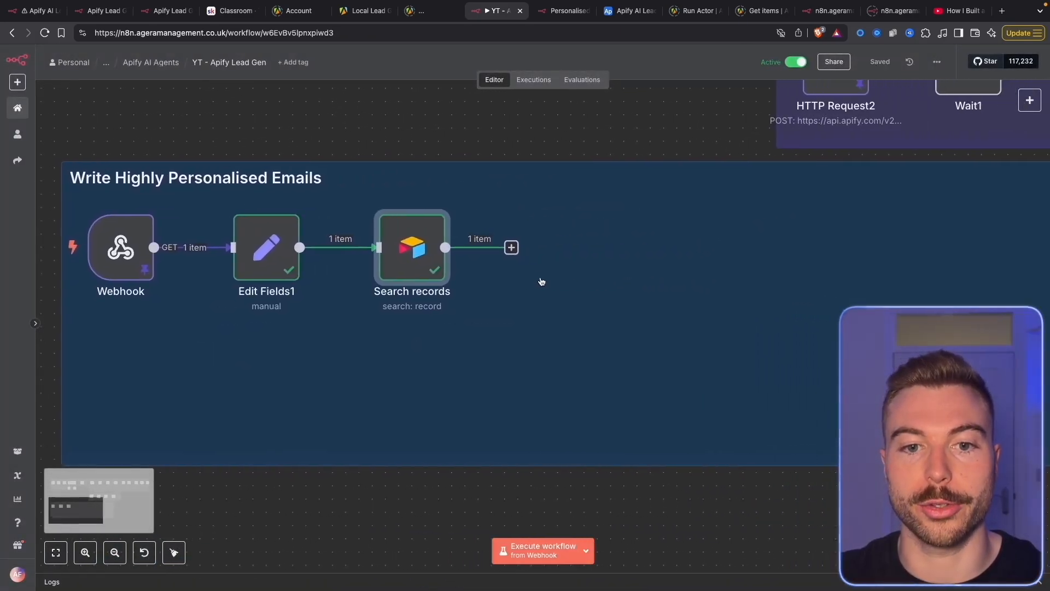
# Add a second Airtable Search records node using the Apify AI Leads Agents base
pyautogui.click(511, 247)
pyautogui.write('air')
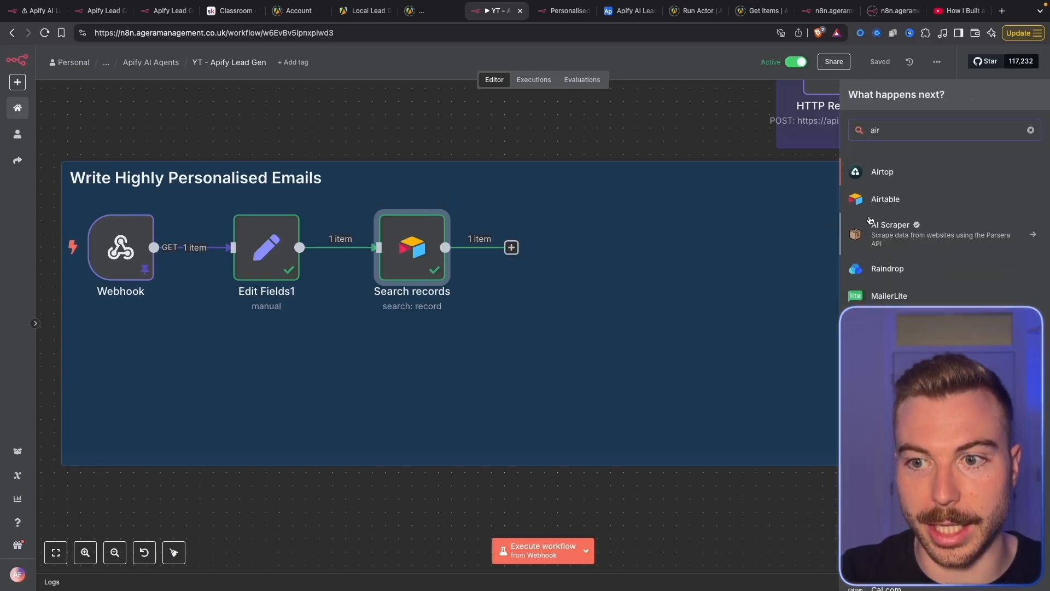
pyautogui.click(887, 192)
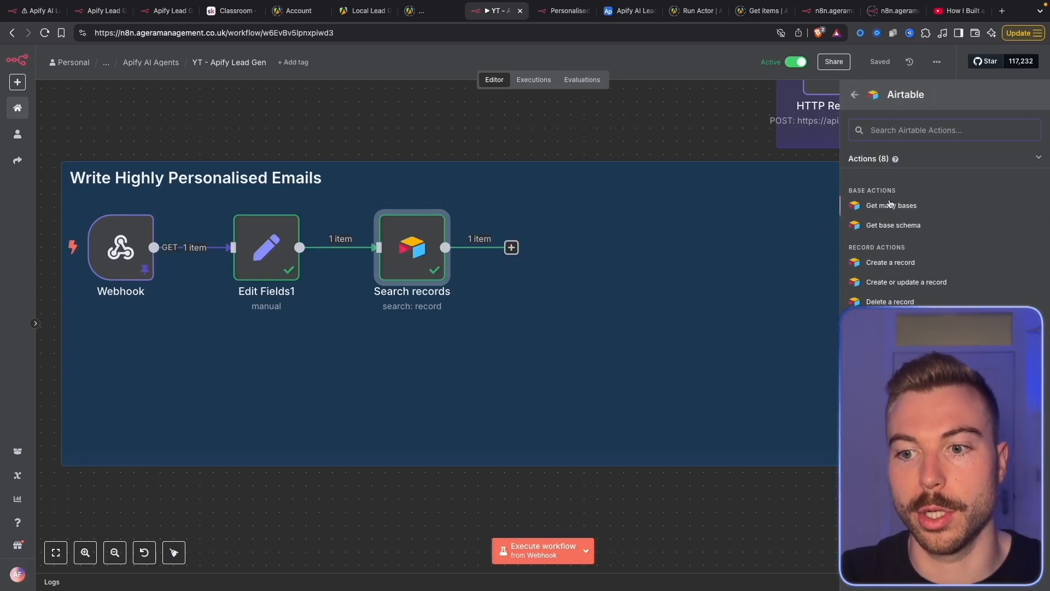
pyautogui.click(890, 341)
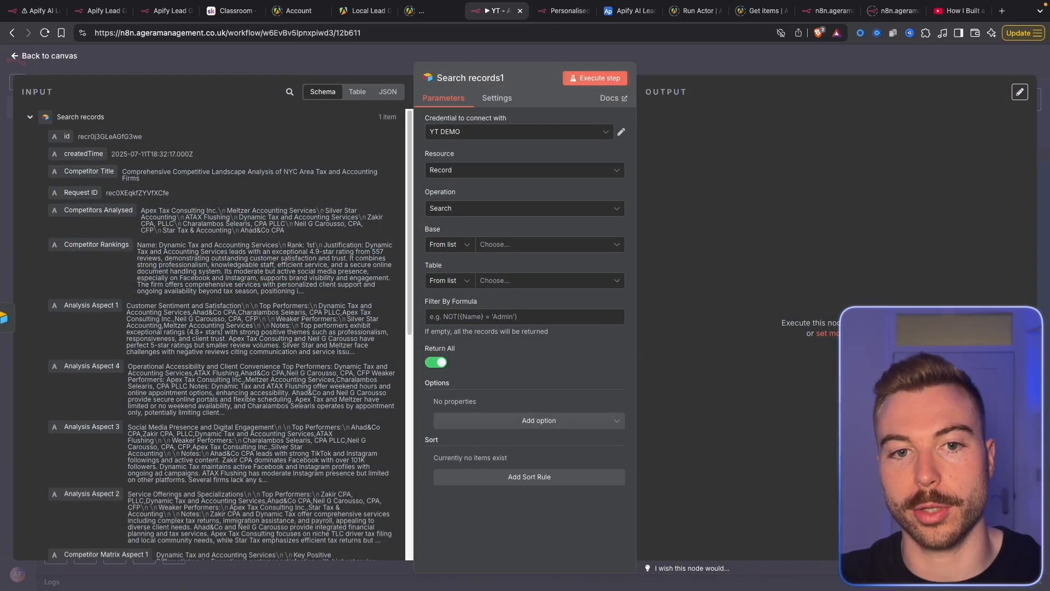
pyautogui.click(607, 244)
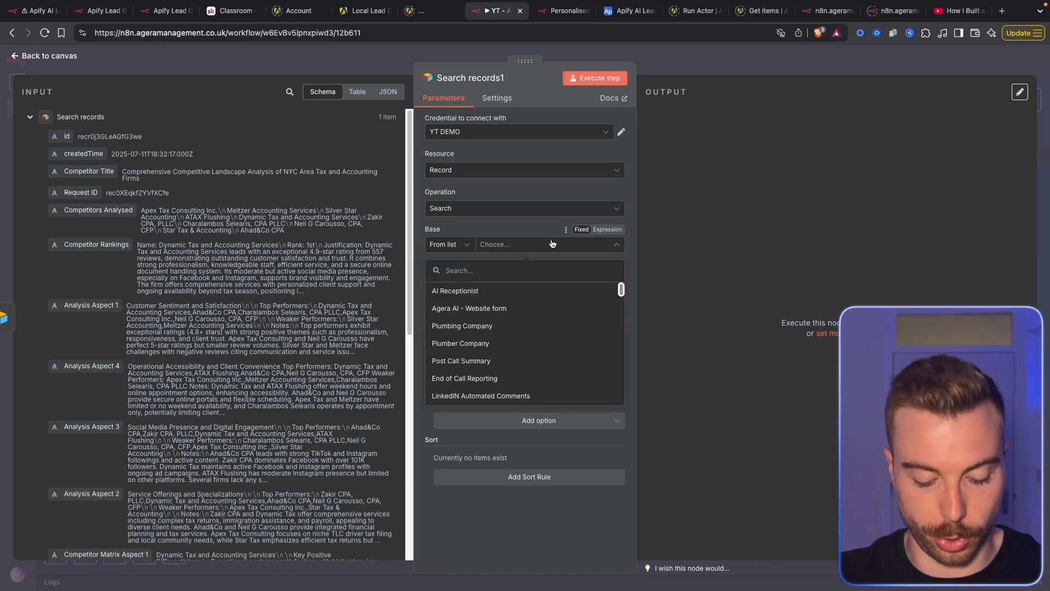
pyautogui.write('apify')
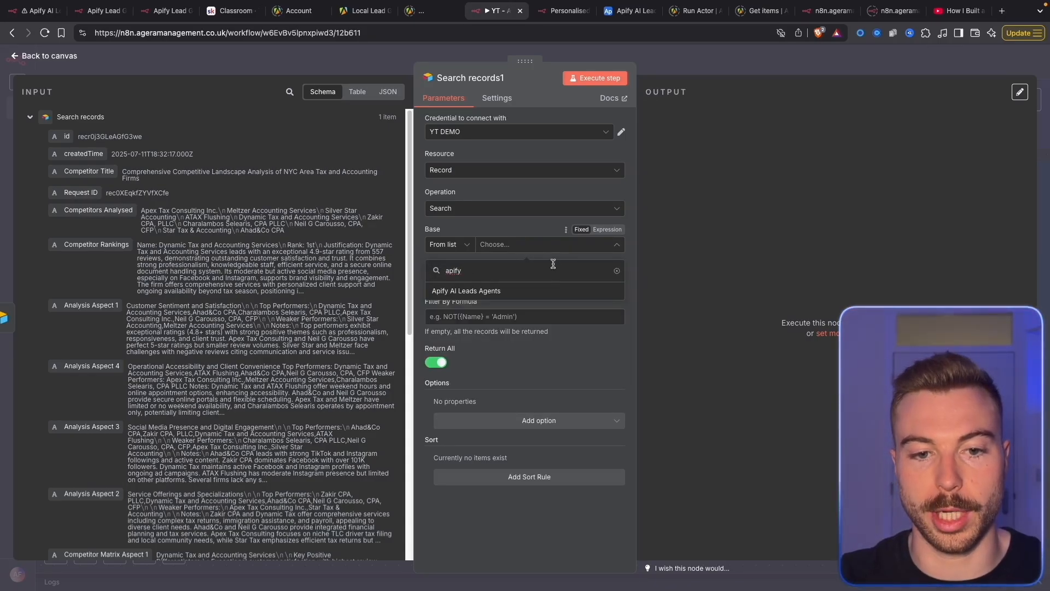
pyautogui.click(554, 291)
pyautogui.press('Escape')
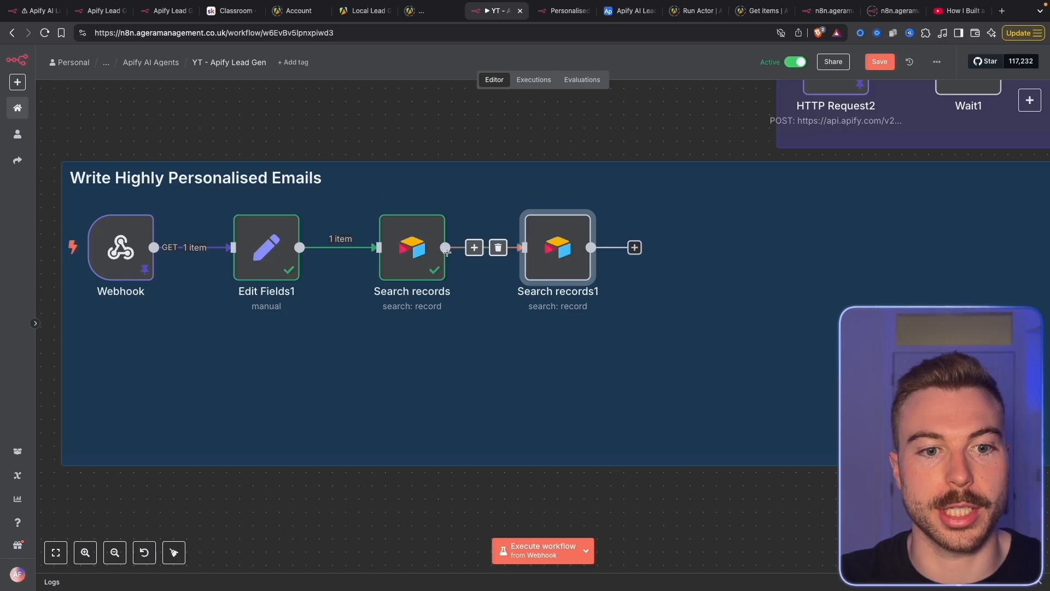
# Filter Scraped Leads by Request ID and run it, returning 10 leads
pyautogui.doubleClick(432, 254)
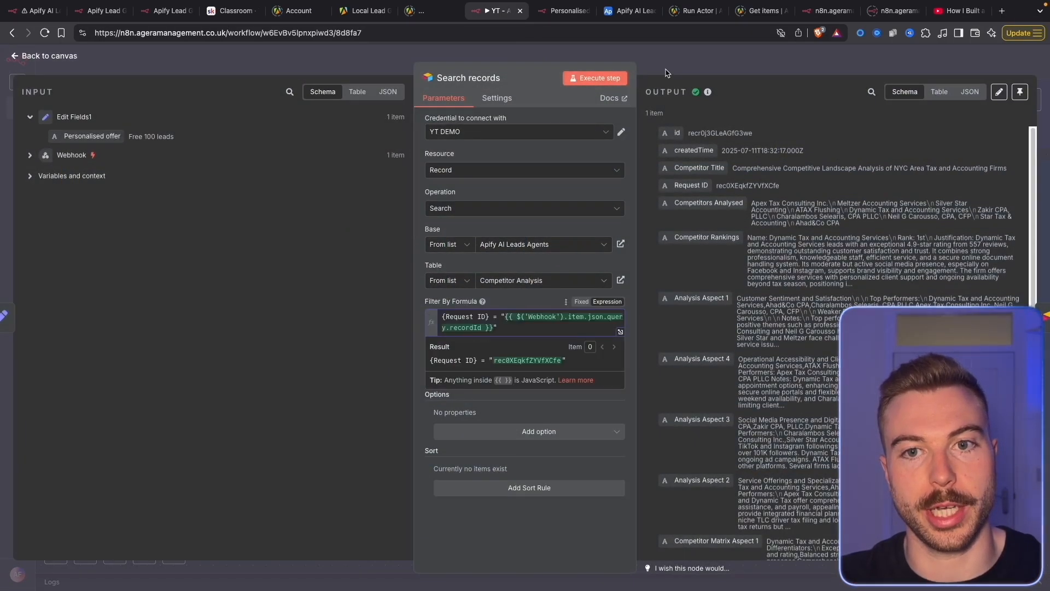
pyautogui.click(665, 72)
pyautogui.doubleClick(558, 246)
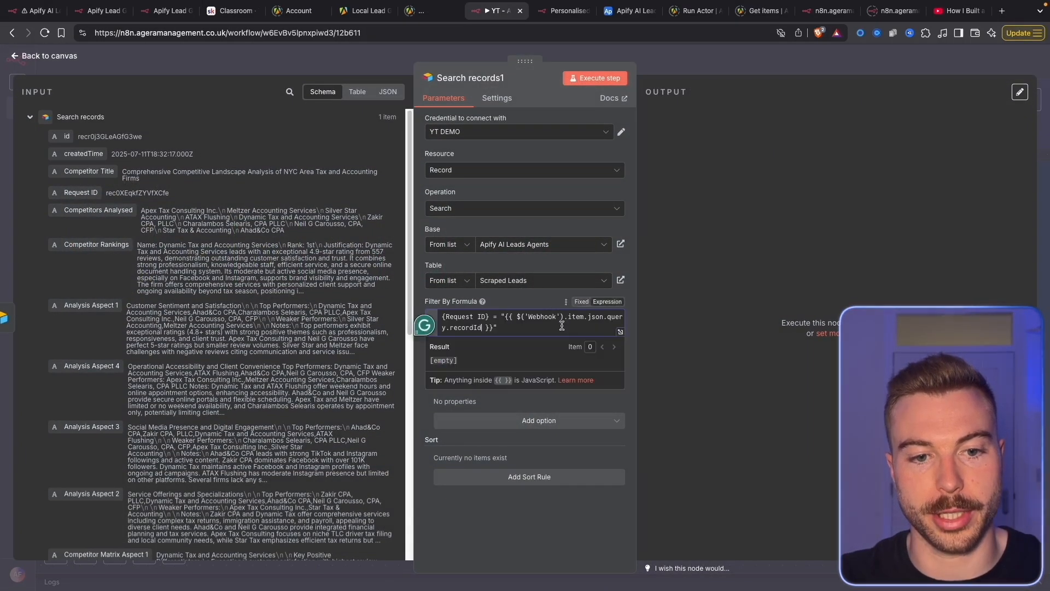
pyautogui.click(742, 361)
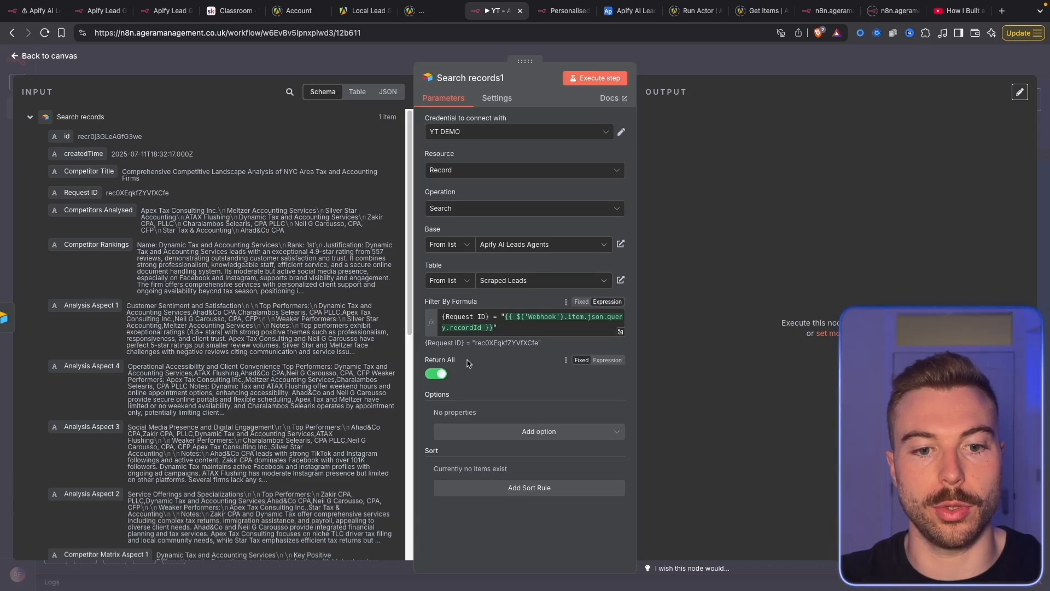
pyautogui.click(614, 78)
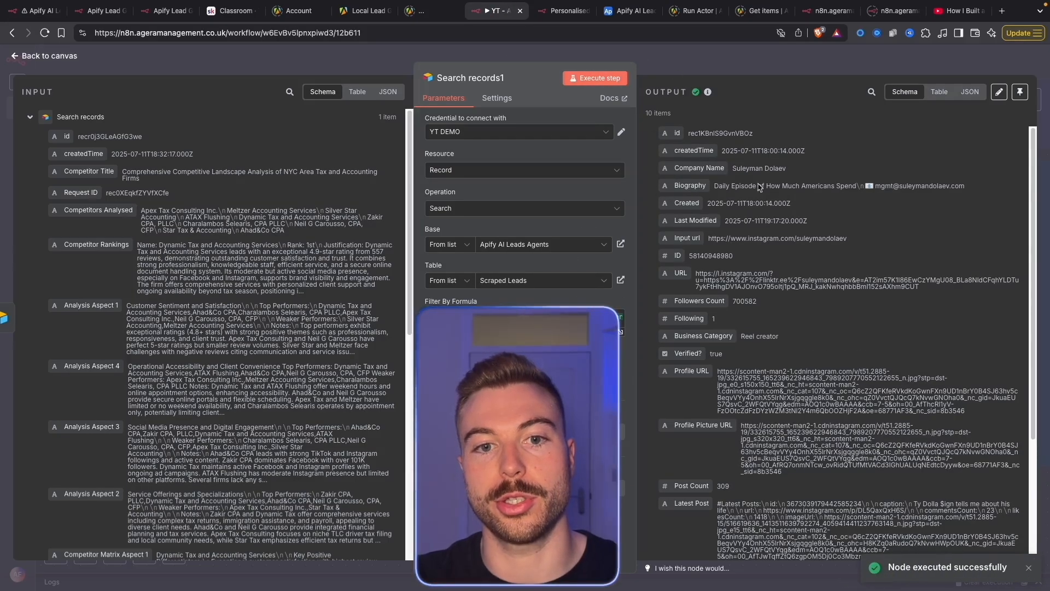
pyautogui.moveTo(677, 115); pyautogui.dragTo(618, 113)
pyautogui.moveTo(625, 113); pyautogui.dragTo(691, 118)
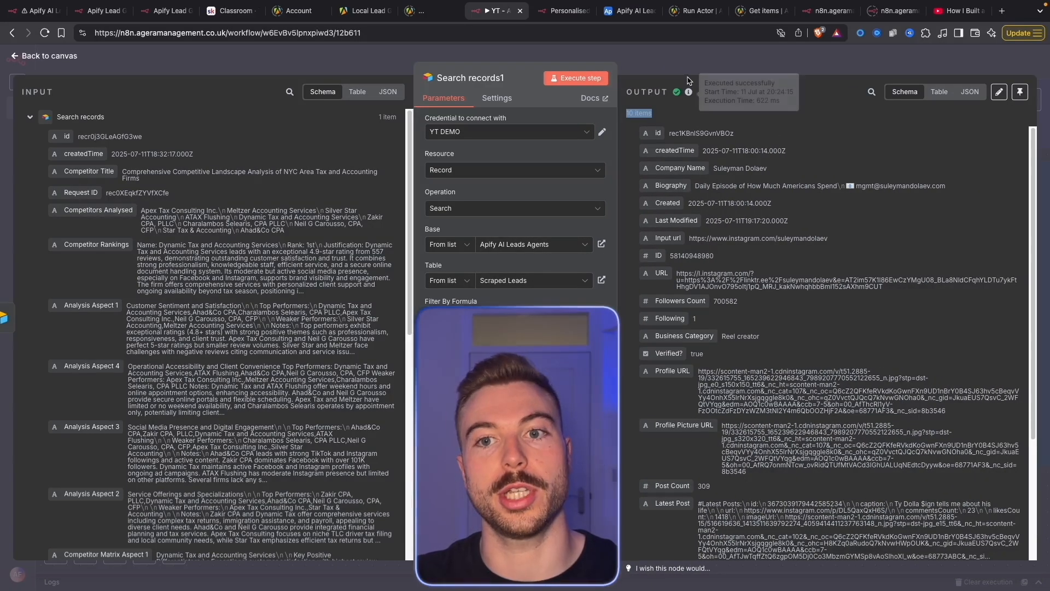
pyautogui.press('Escape')
pyautogui.rightClick(576, 280)
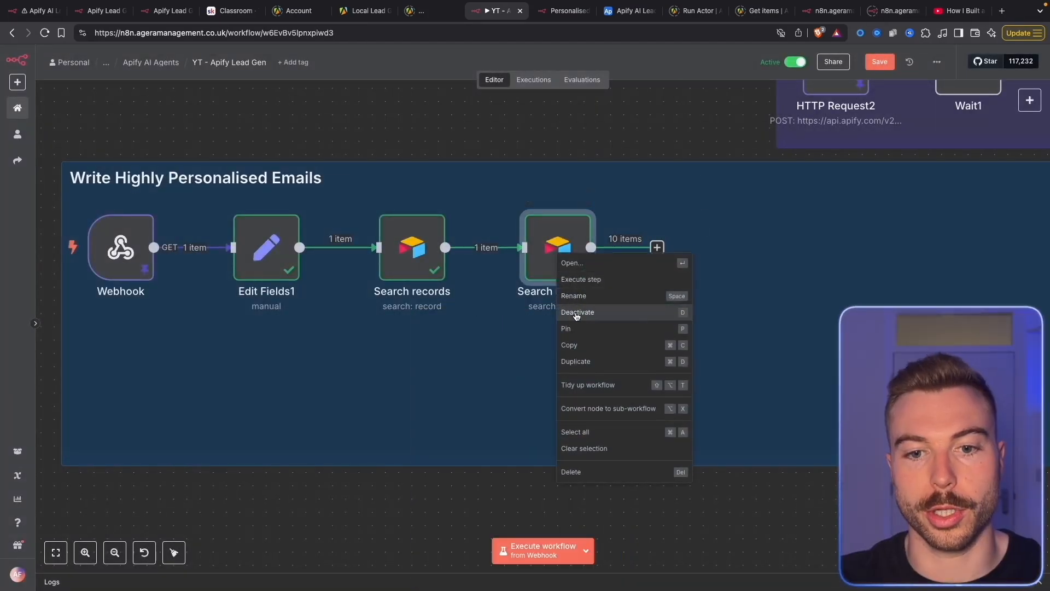
# Duplicate Search records1 as Search records2, fed by Search records, and fetch 658 Related Profiles records
pyautogui.click(575, 361)
pyautogui.moveTo(562, 398); pyautogui.dragTo(534, 346)
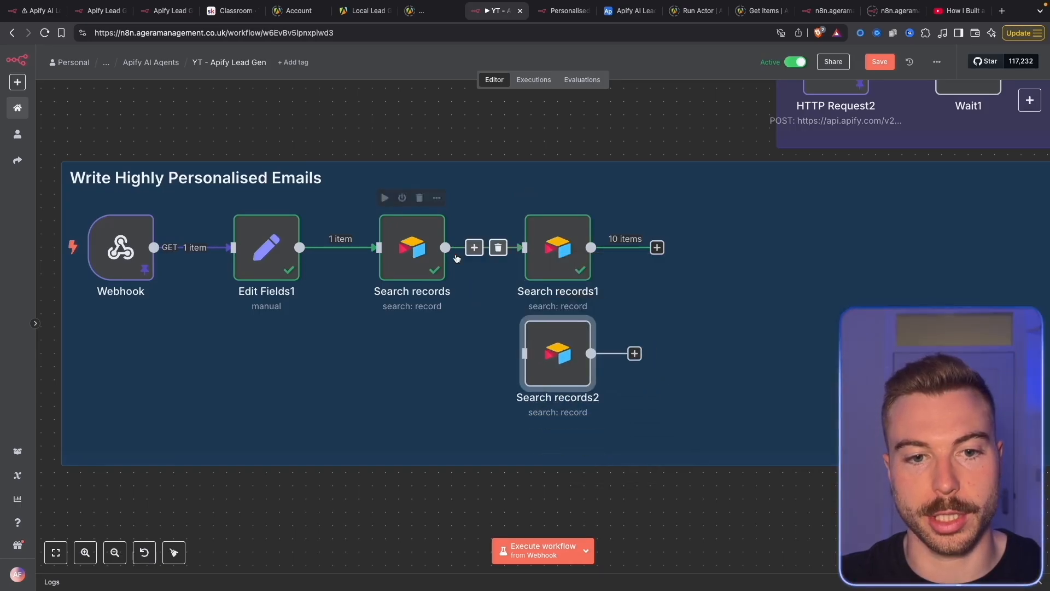
pyautogui.moveTo(445, 247); pyautogui.dragTo(534, 357)
pyautogui.doubleClick(534, 370)
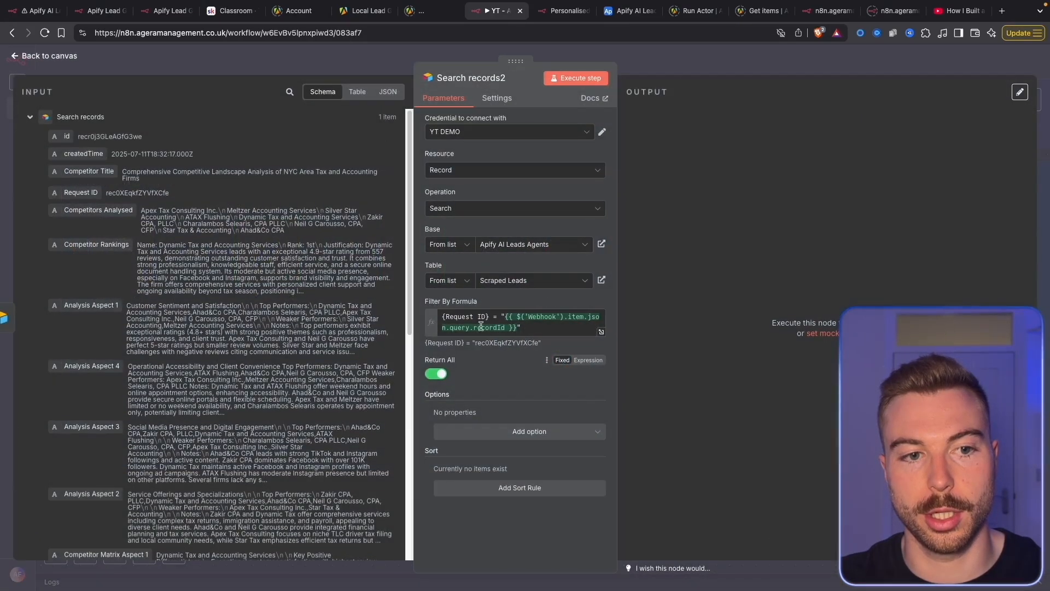
pyautogui.click(508, 280)
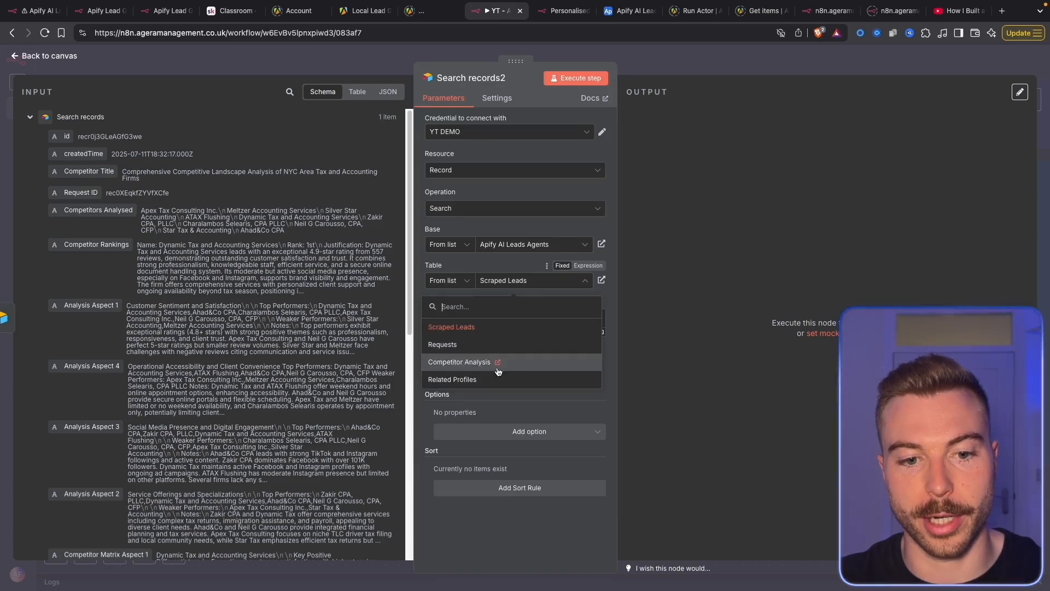
pyautogui.click(524, 378)
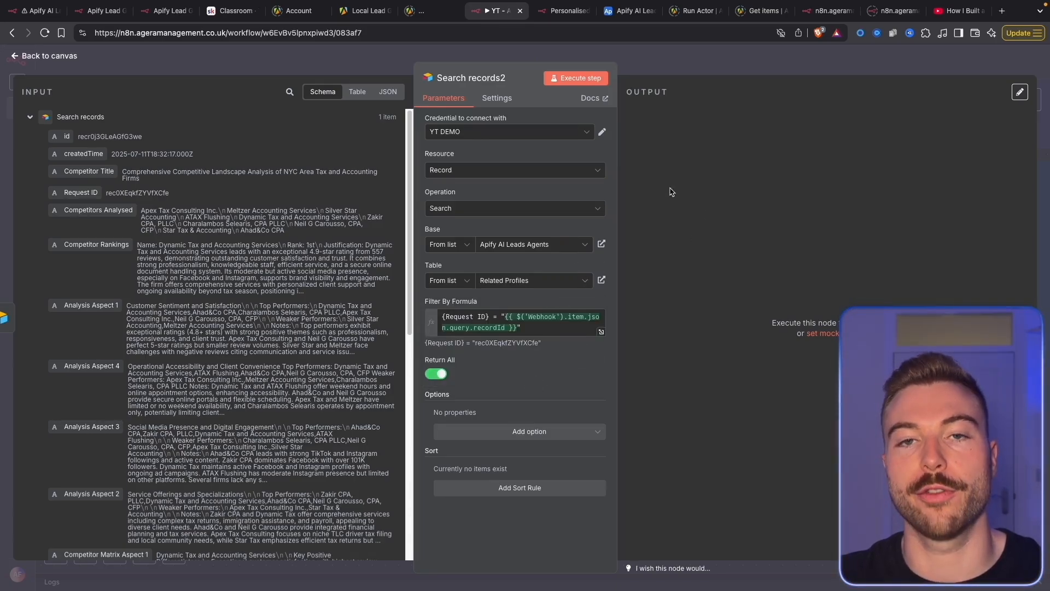
pyautogui.click(576, 82)
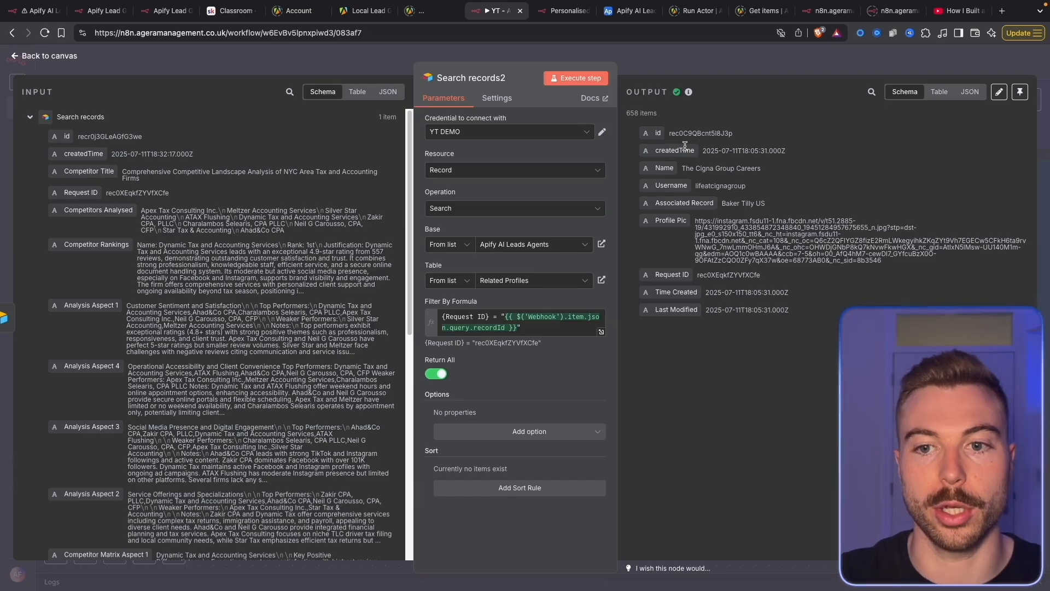
pyautogui.press('Escape')
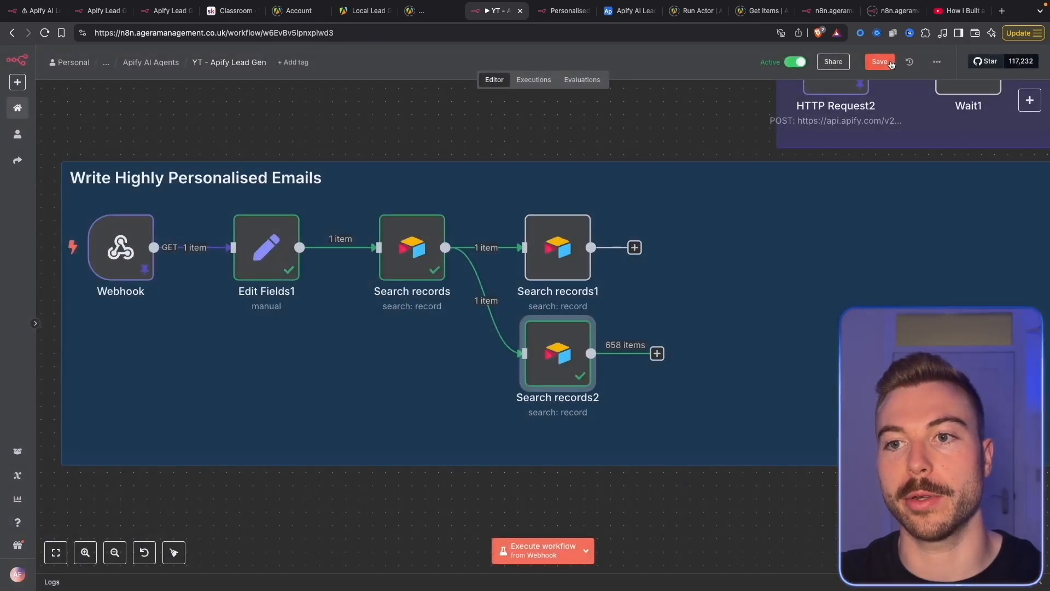
# Add a Code node after Search records2
pyautogui.click(658, 354)
pyautogui.write('code')
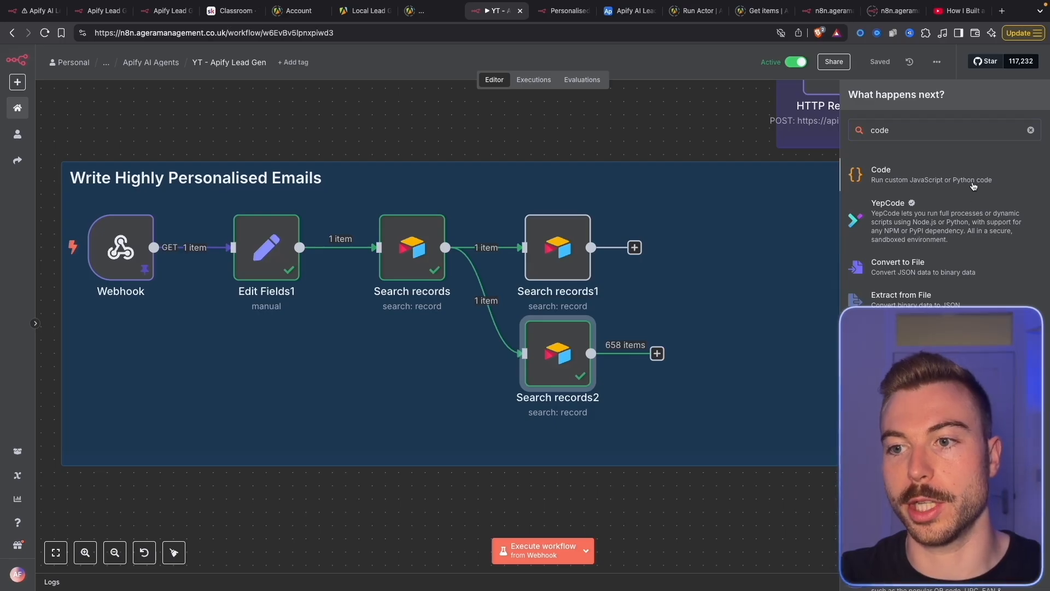
pyautogui.click(973, 186)
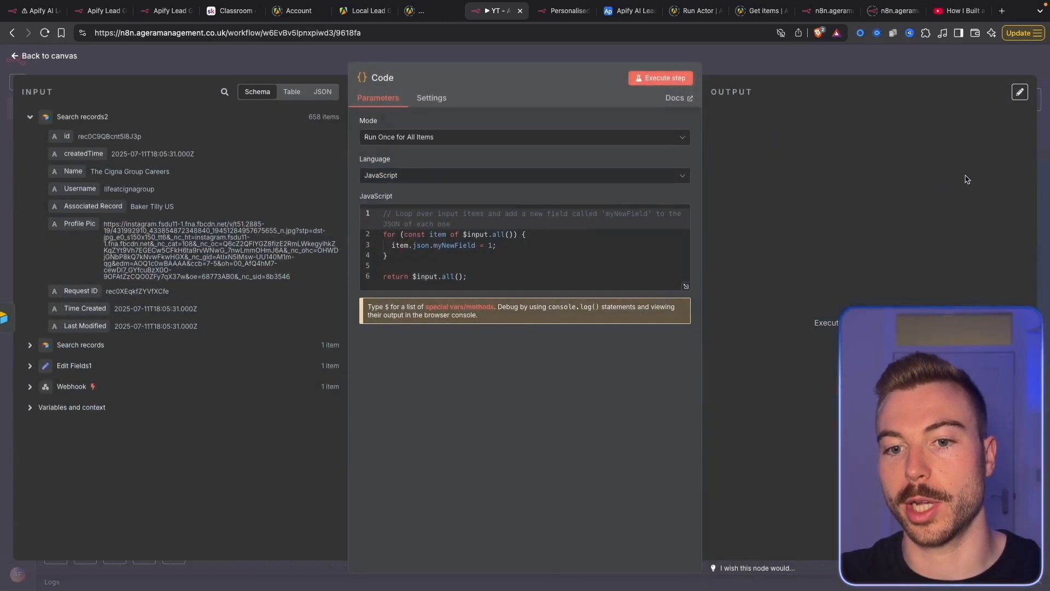
# In Skool's AI Agent Resources lesson, select the Code Module: Associated Profiles script
pyautogui.click(234, 11)
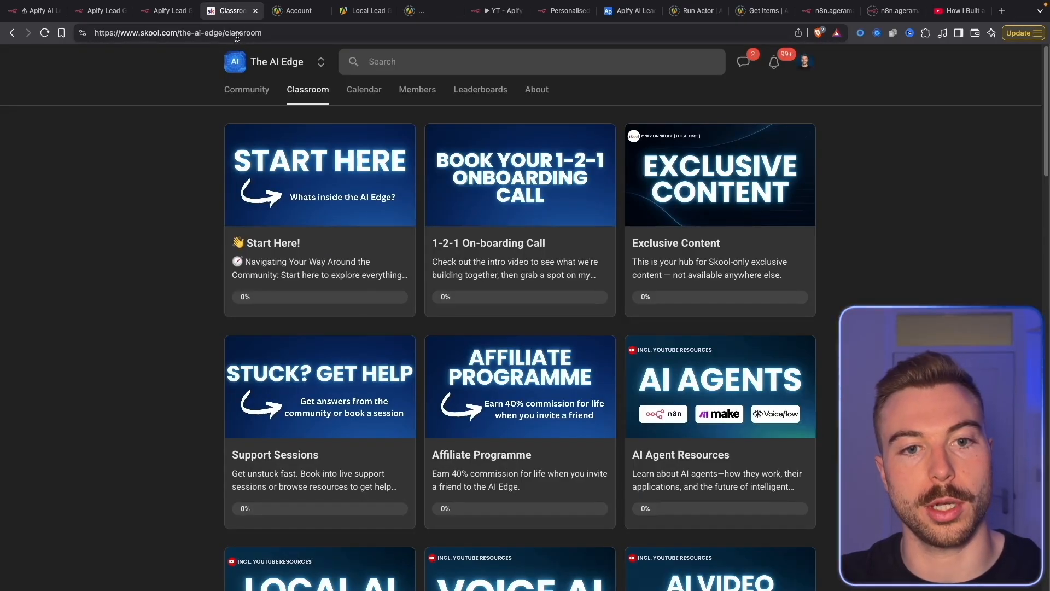
pyautogui.scroll(-4, 701, 440)
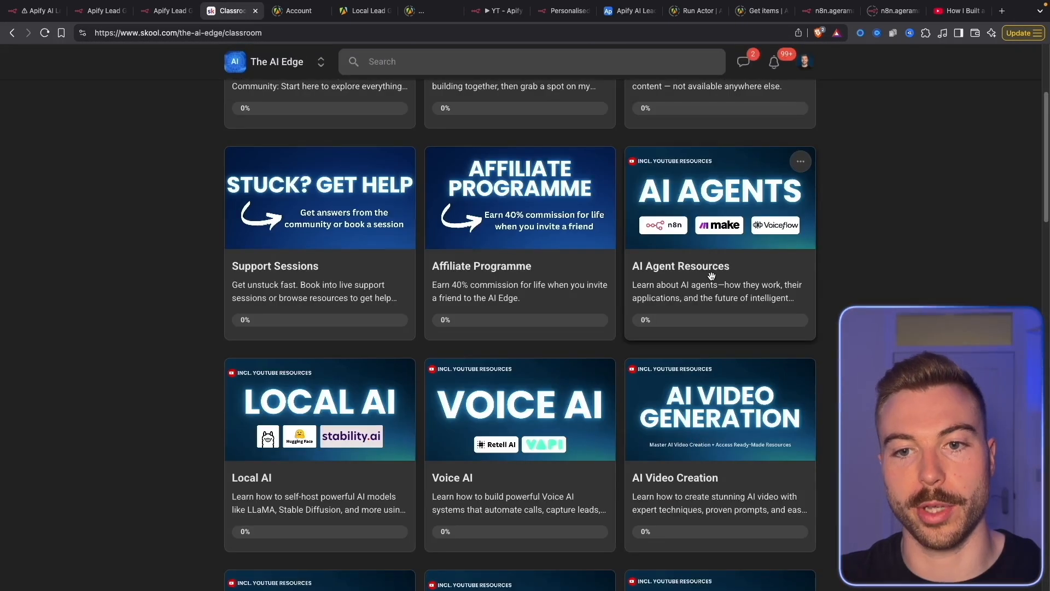
pyautogui.click(706, 240)
pyautogui.scroll(-20, 614, 437)
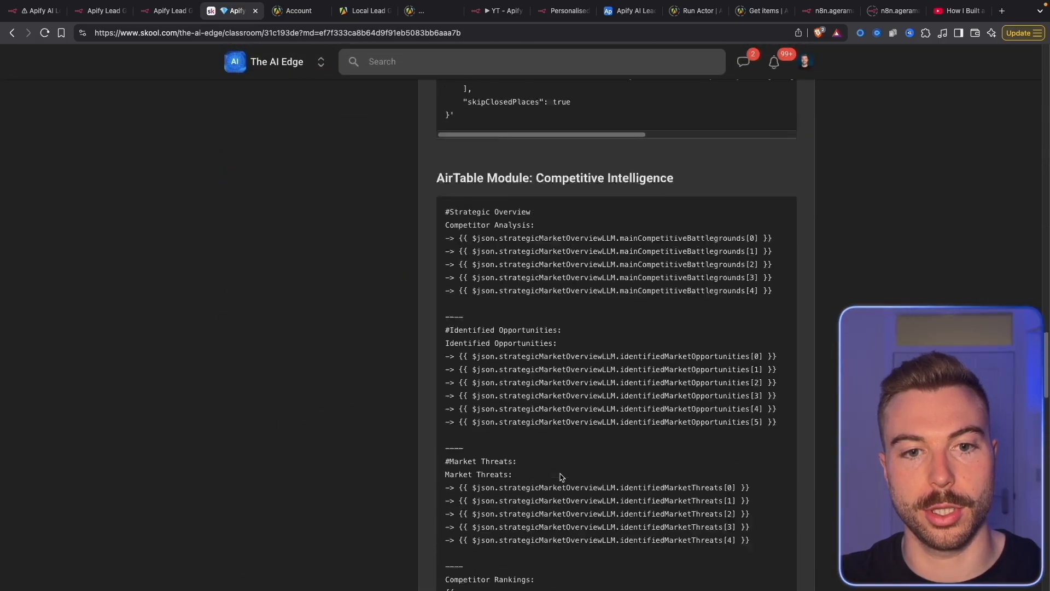
pyautogui.scroll(10, 484, 243)
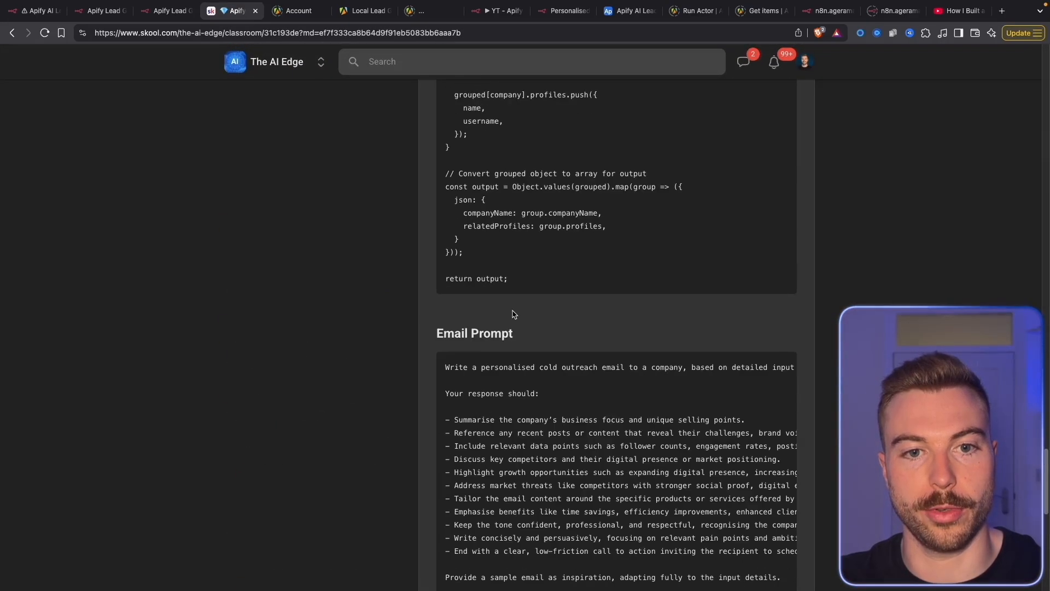
pyautogui.scroll(3, 493, 246)
pyautogui.moveTo(527, 293); pyautogui.dragTo(429, 142)
pyautogui.scroll(3, 446, 206)
# Replace the Code node's JavaScript with the grouping script and run it, producing 8 company items
pyautogui.hotkey('ctrl', 'c')
pyautogui.click(497, 11)
pyautogui.hotkey('ctrl', 'a')
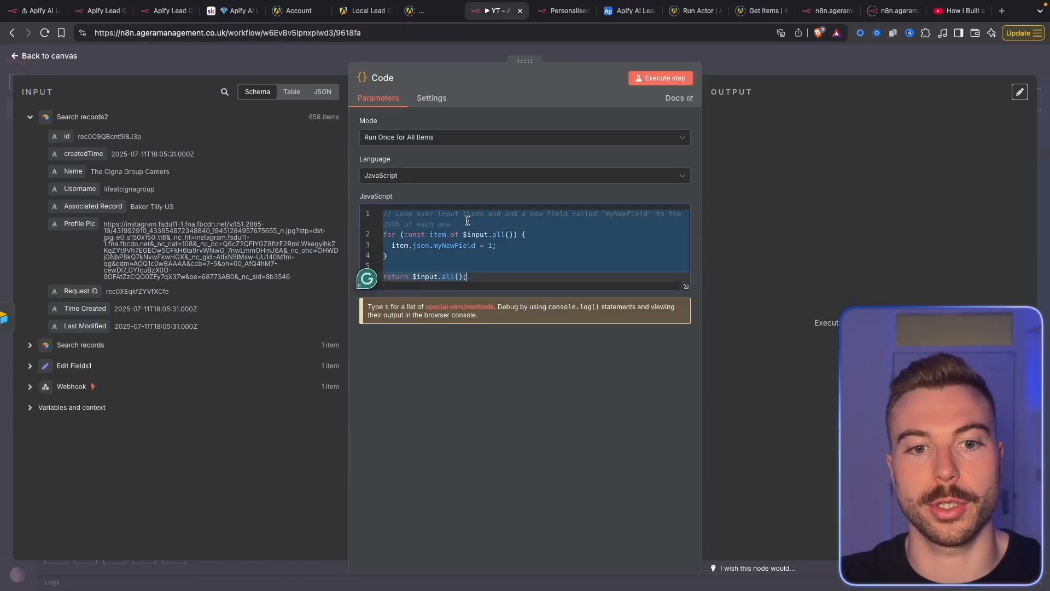
pyautogui.hotkey('ctrl', 'v')
pyautogui.click(678, 77)
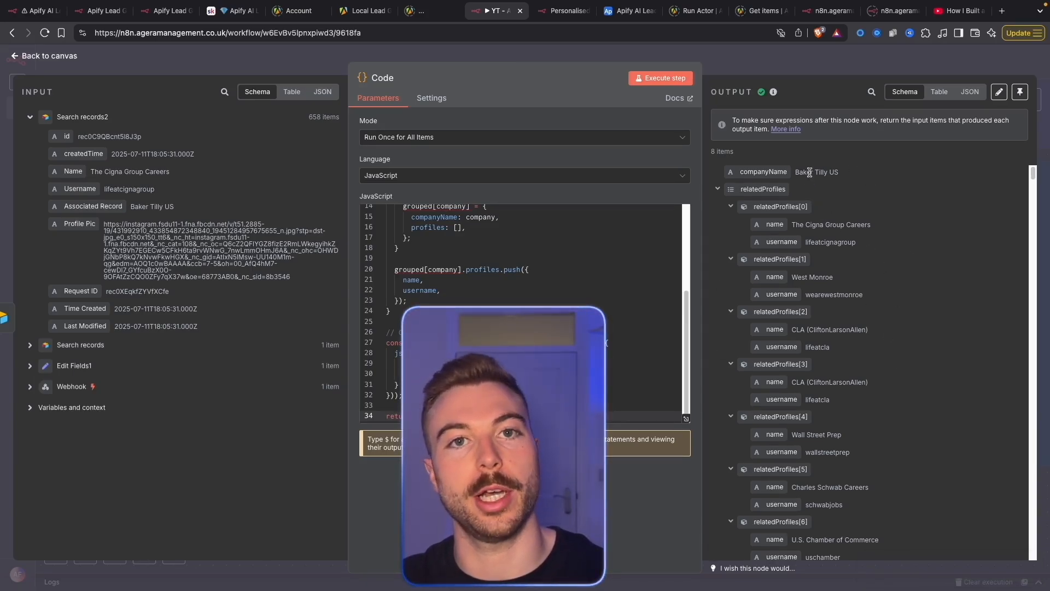
pyautogui.press('Escape')
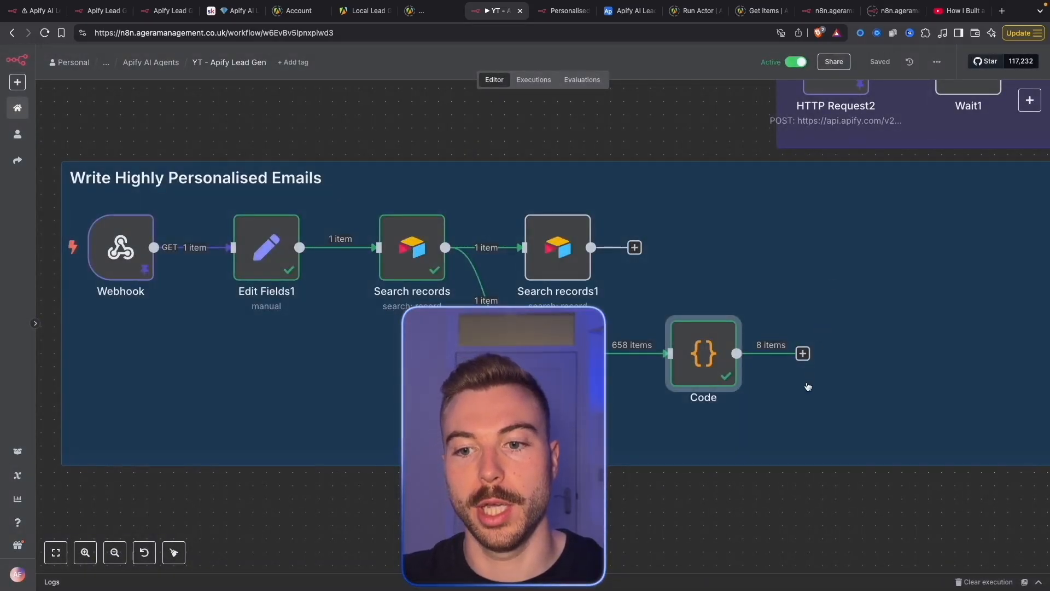
# Shift the canvas left to make room and start adding a new node
pyautogui.moveTo(809, 387); pyautogui.dragTo(637, 391)
pyautogui.rightClick(635, 392)
pyautogui.click(709, 414)
# Add a Merge node with Search records1 as Input 1 and the Code output as Input 2
pyautogui.write('merge')
pyautogui.click(867, 169)
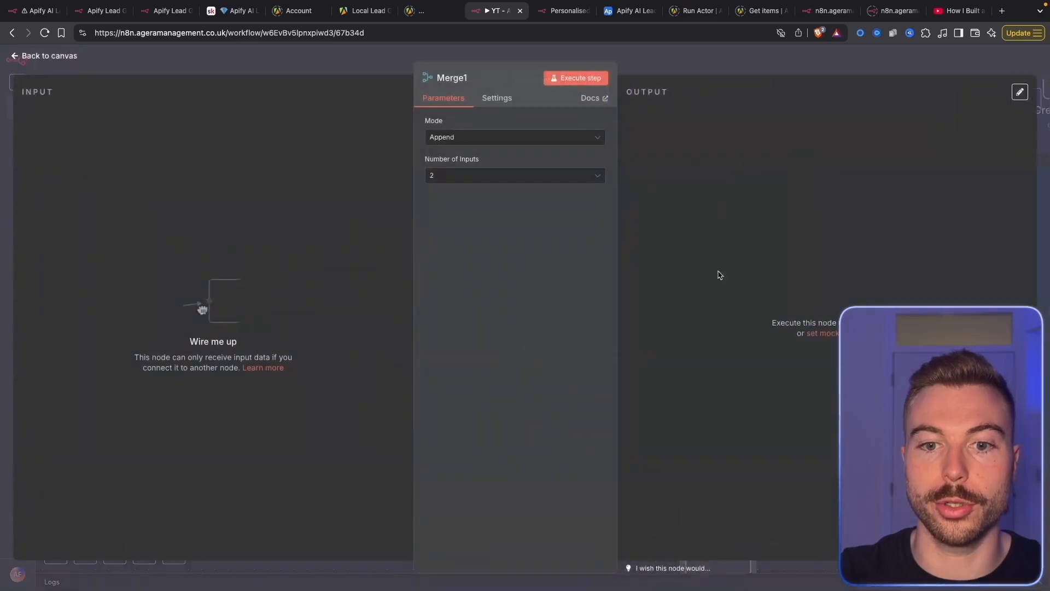
pyautogui.press('Escape')
pyautogui.moveTo(711, 543); pyautogui.dragTo(713, 251)
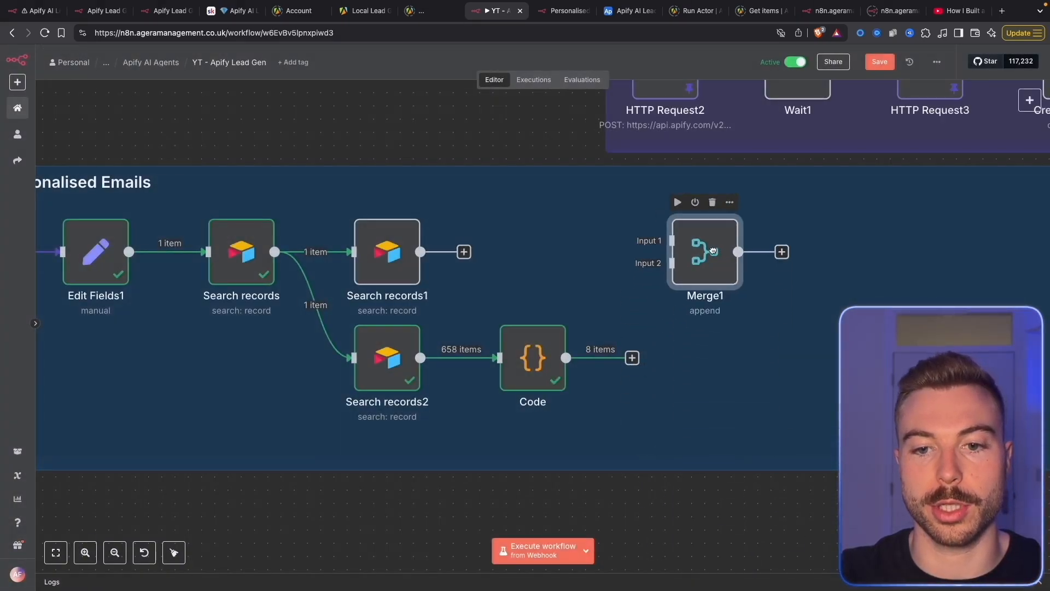
pyautogui.moveTo(566, 358); pyautogui.dragTo(678, 278)
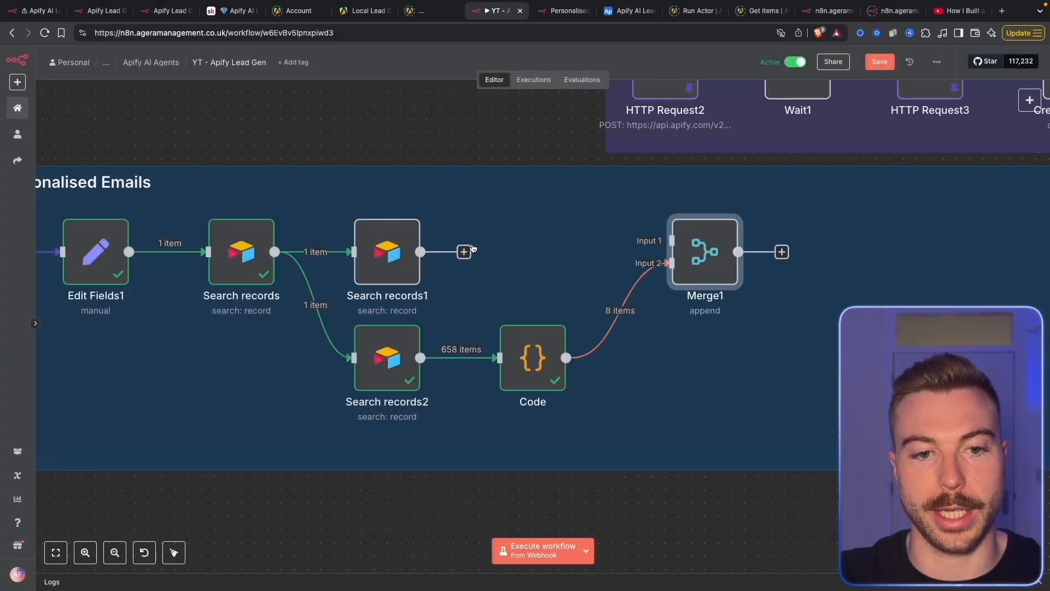
pyautogui.moveTo(583, 245); pyautogui.dragTo(685, 249)
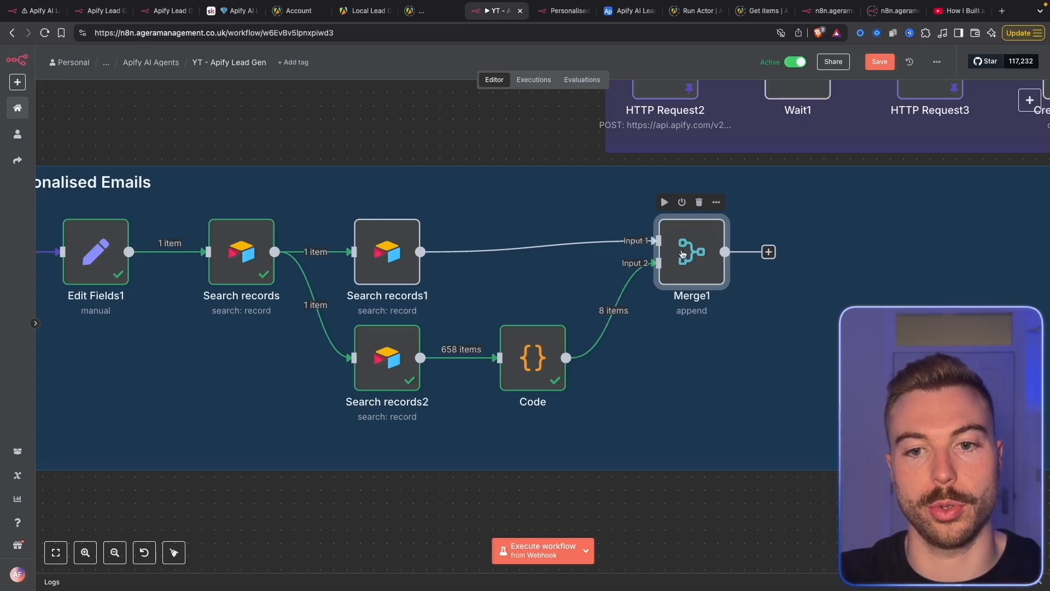
# Set Merge1 to Combine by matching differently named fields, with companyName as the second field
pyautogui.doubleClick(696, 254)
pyautogui.click(511, 137)
pyautogui.click(496, 198)
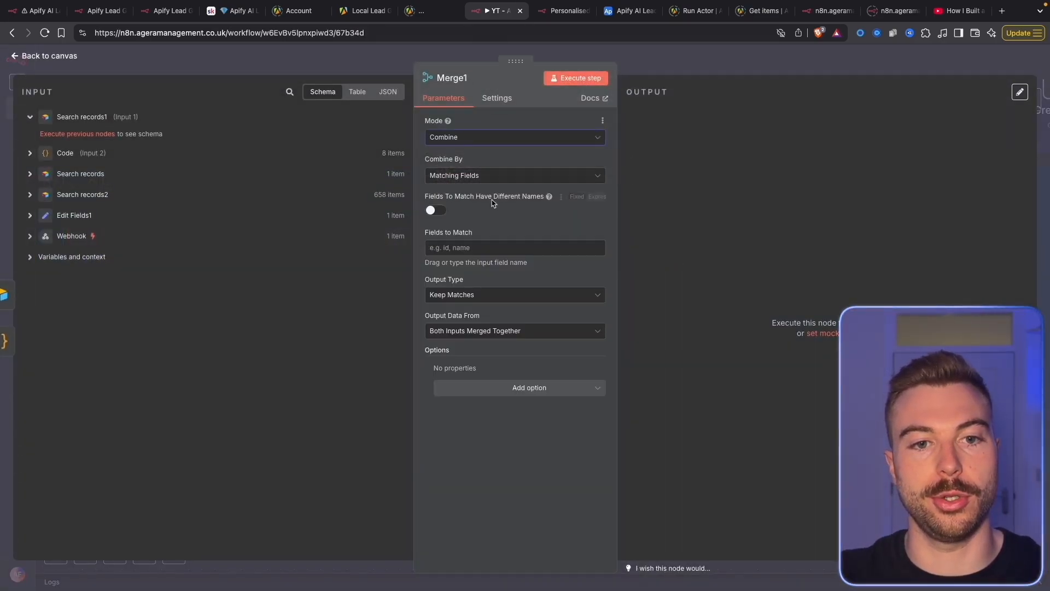
pyautogui.click(431, 211)
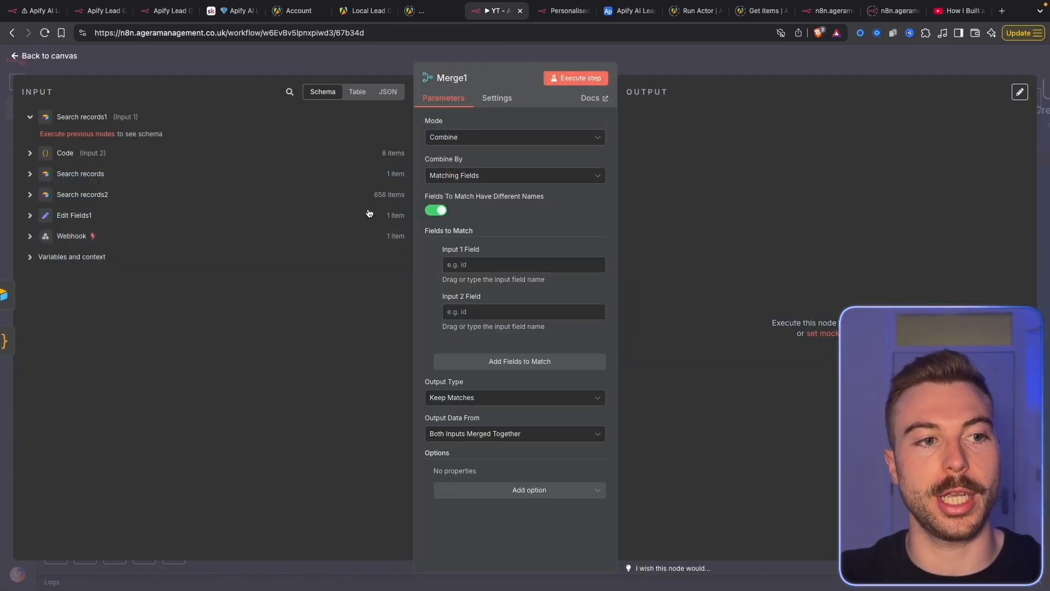
pyautogui.click(78, 155)
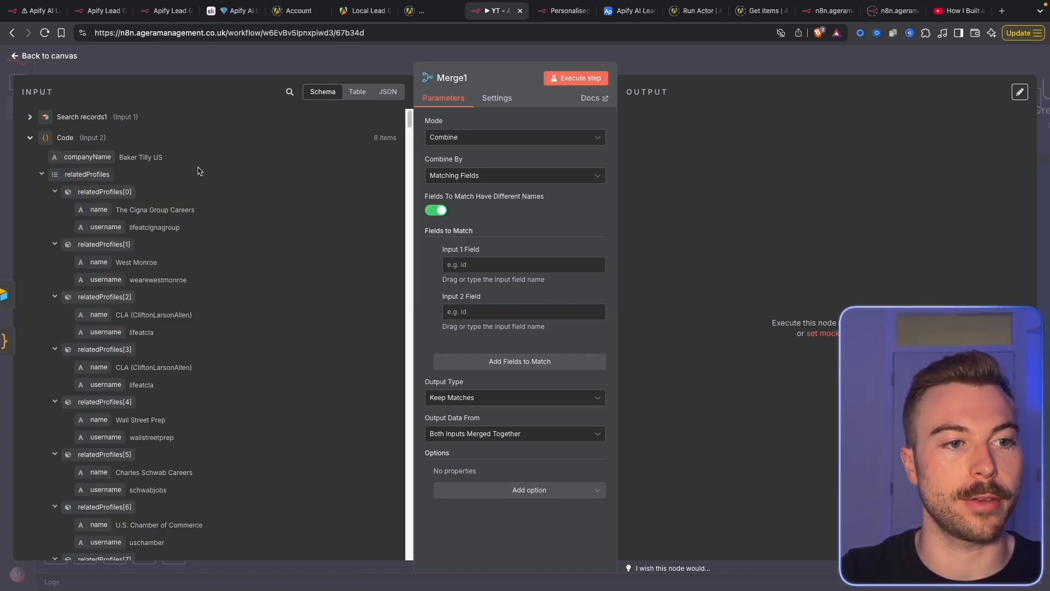
pyautogui.moveTo(99, 157); pyautogui.dragTo(485, 323)
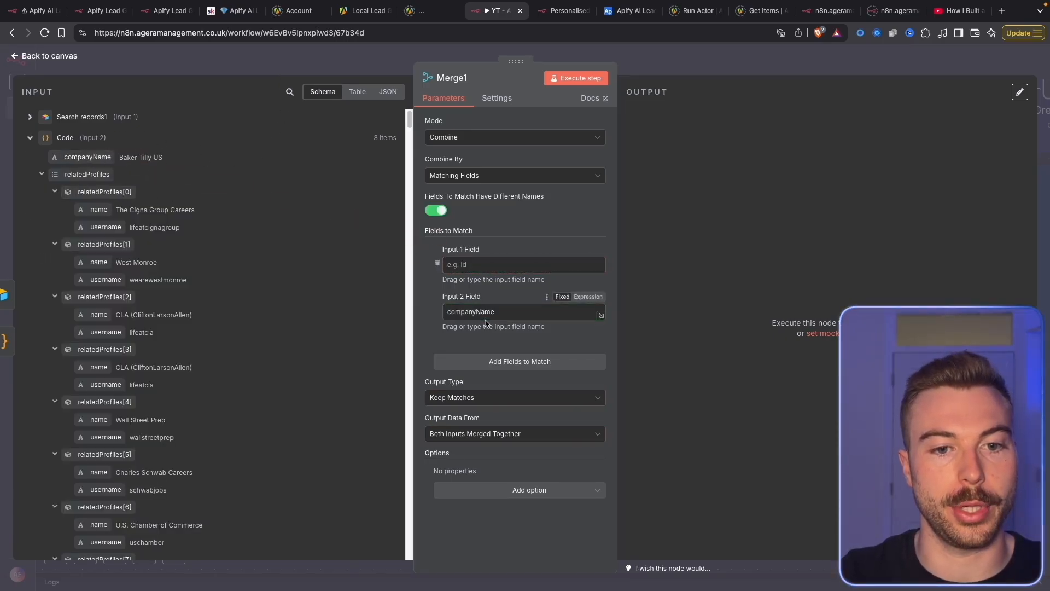
pyautogui.click(78, 118)
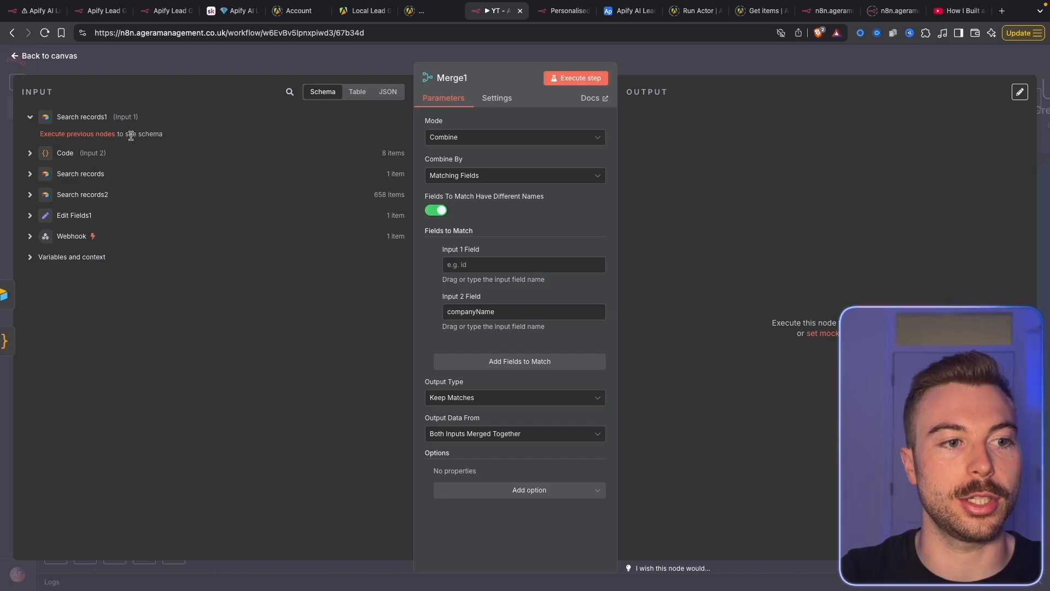
pyautogui.click(102, 173)
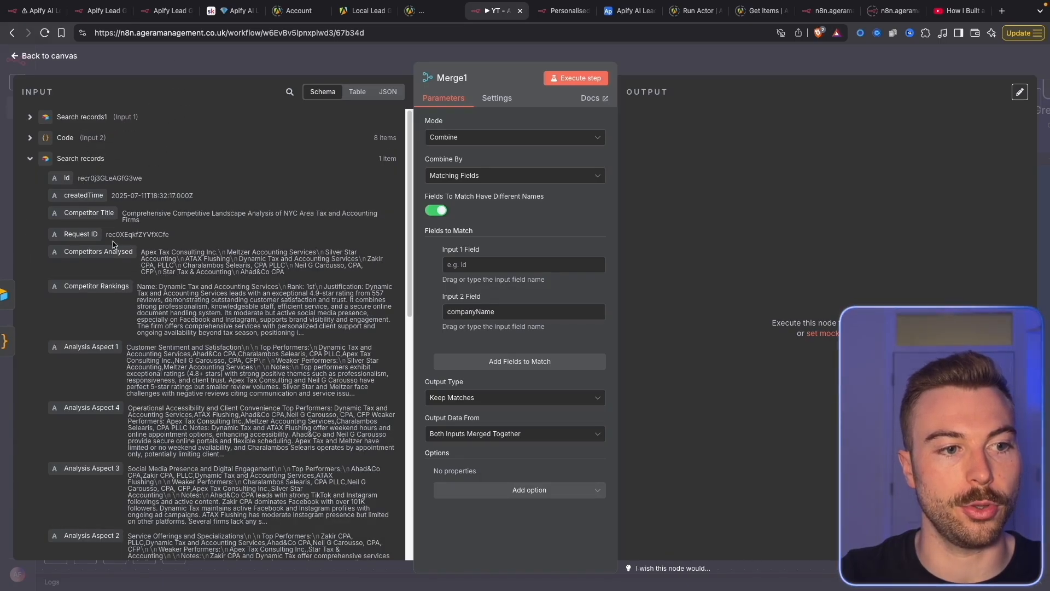
# Re-run Search records1 so its fields are available to Merge1
pyautogui.click(109, 117)
pyautogui.click(178, 63)
pyautogui.rightClick(395, 251)
pyautogui.click(419, 277)
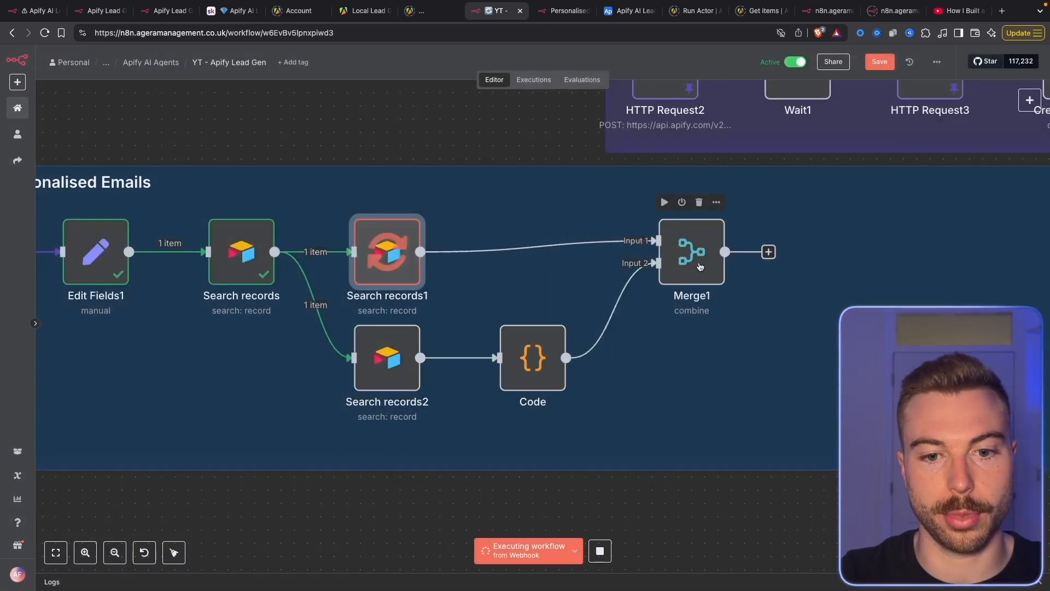
# Match on Company Name, output Enrich Input 1, and run Merge1 to pass 10 items
pyautogui.rightClick(704, 264)
pyautogui.click(716, 276)
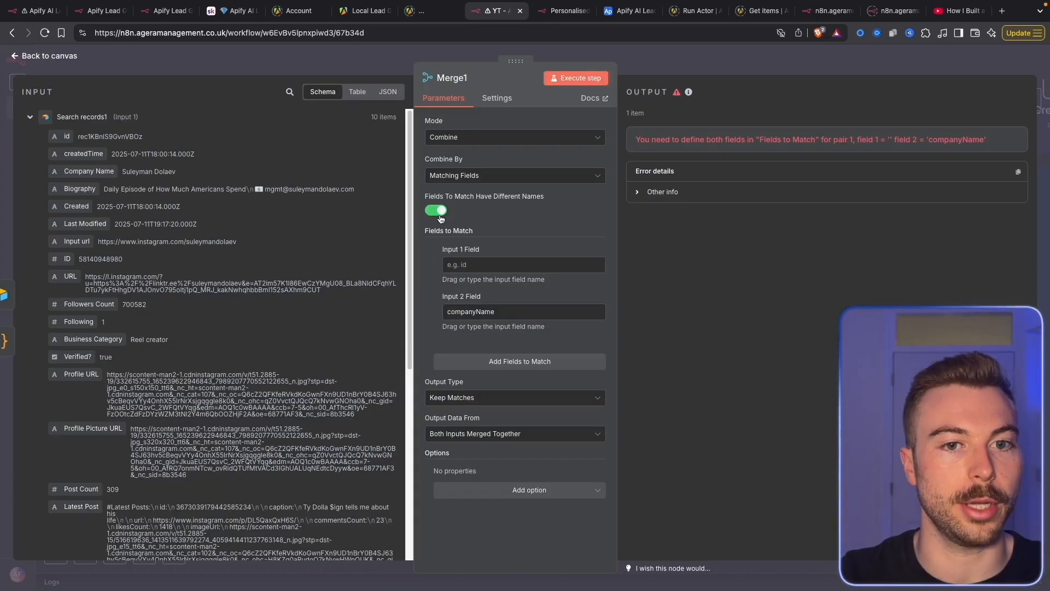
pyautogui.moveTo(88, 171); pyautogui.dragTo(471, 264)
pyautogui.click(61, 118)
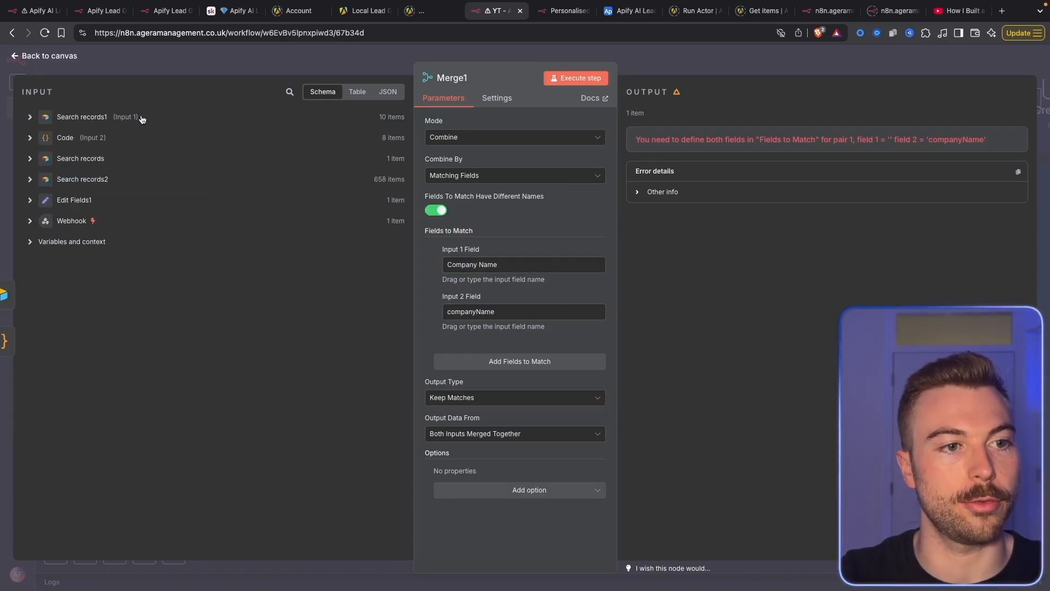
pyautogui.click(492, 398)
pyautogui.click(492, 515)
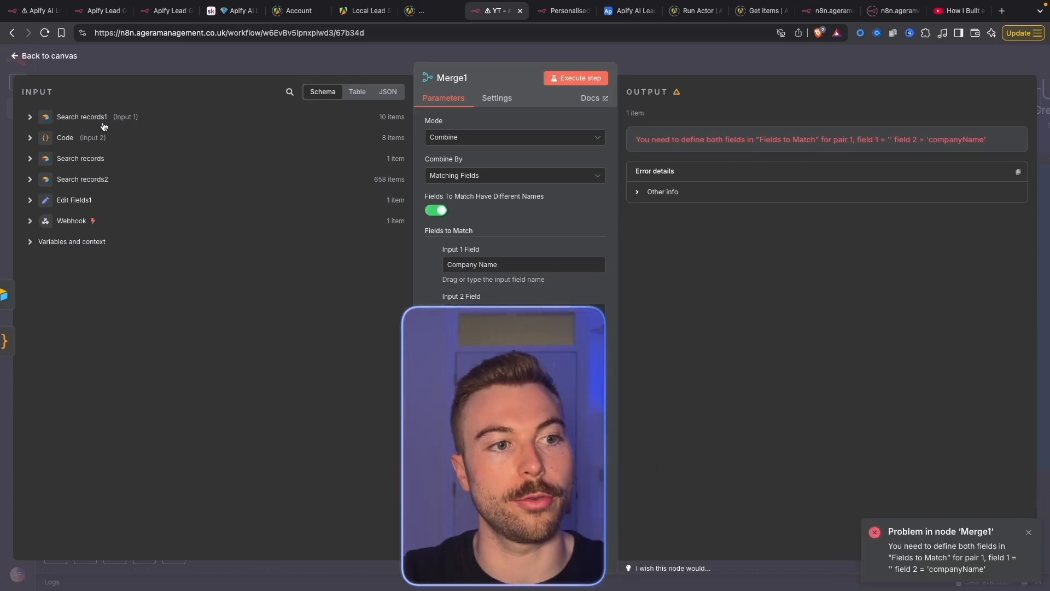
pyautogui.click(587, 78)
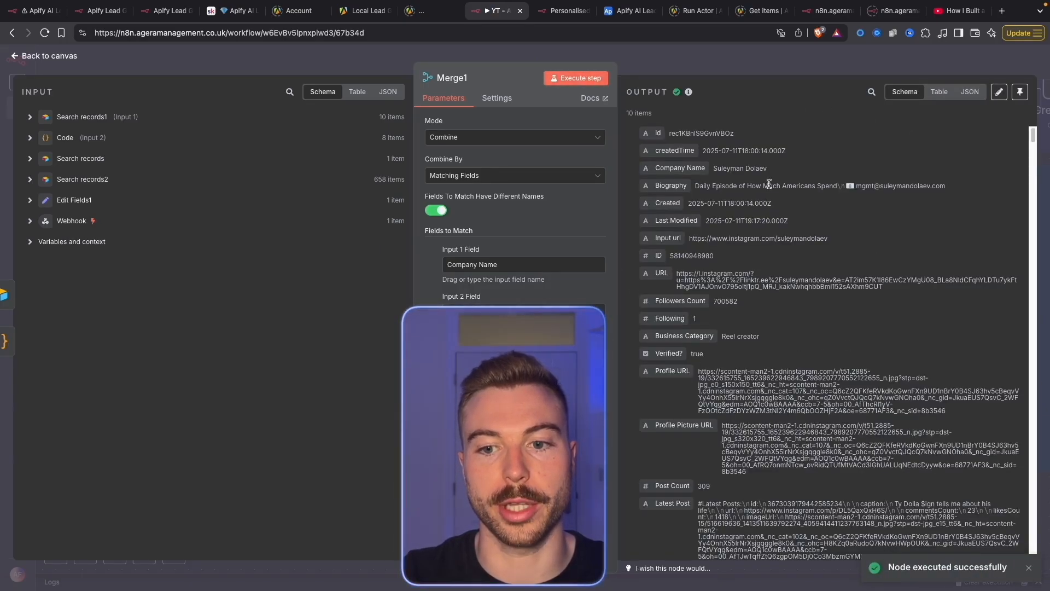
pyautogui.moveTo(634, 114); pyautogui.dragTo(628, 114)
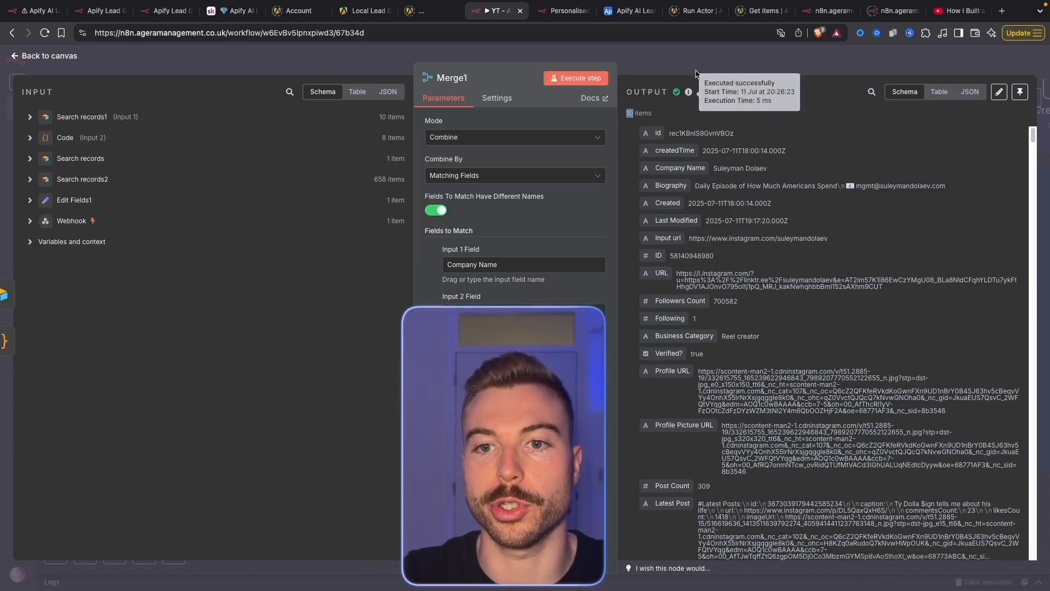
pyautogui.press('Escape')
pyautogui.moveTo(718, 256); pyautogui.dragTo(678, 256)
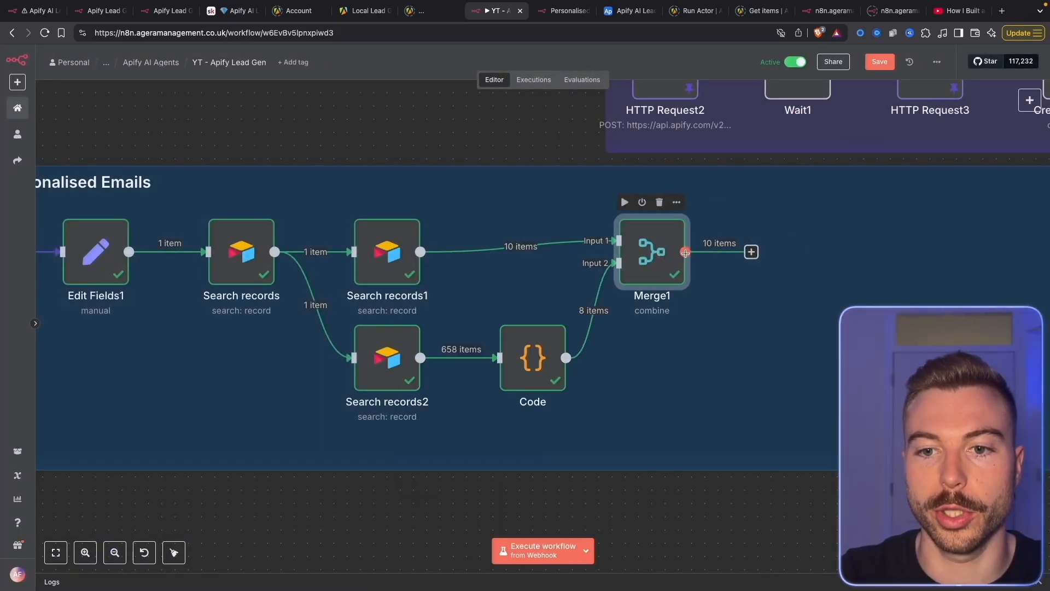
# Add Loop Over Items after Merge1 and delete the placeholder node
pyautogui.click(752, 252)
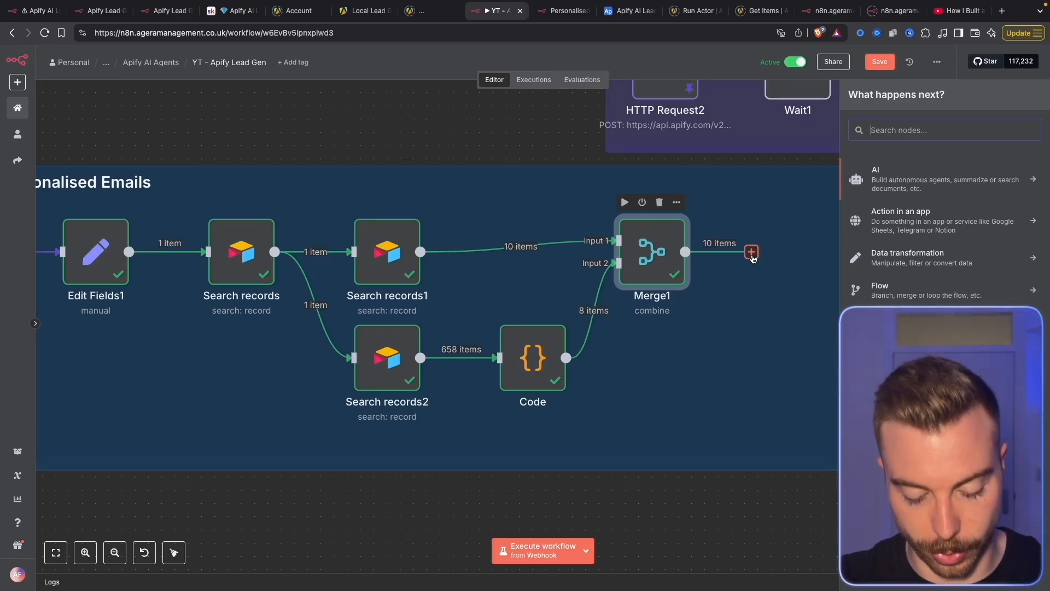
pyautogui.write('loop')
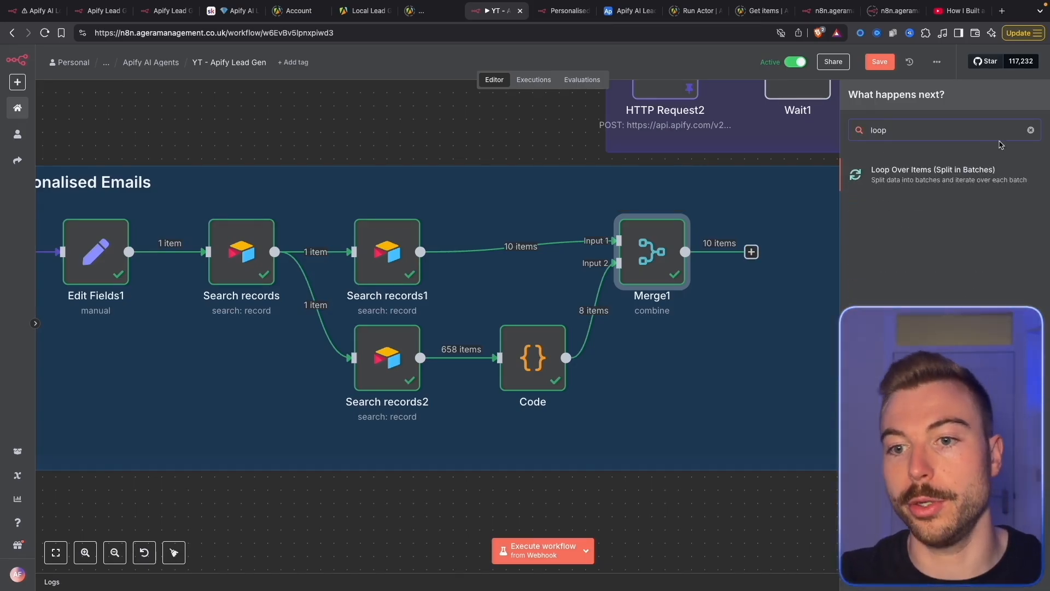
pyautogui.click(991, 174)
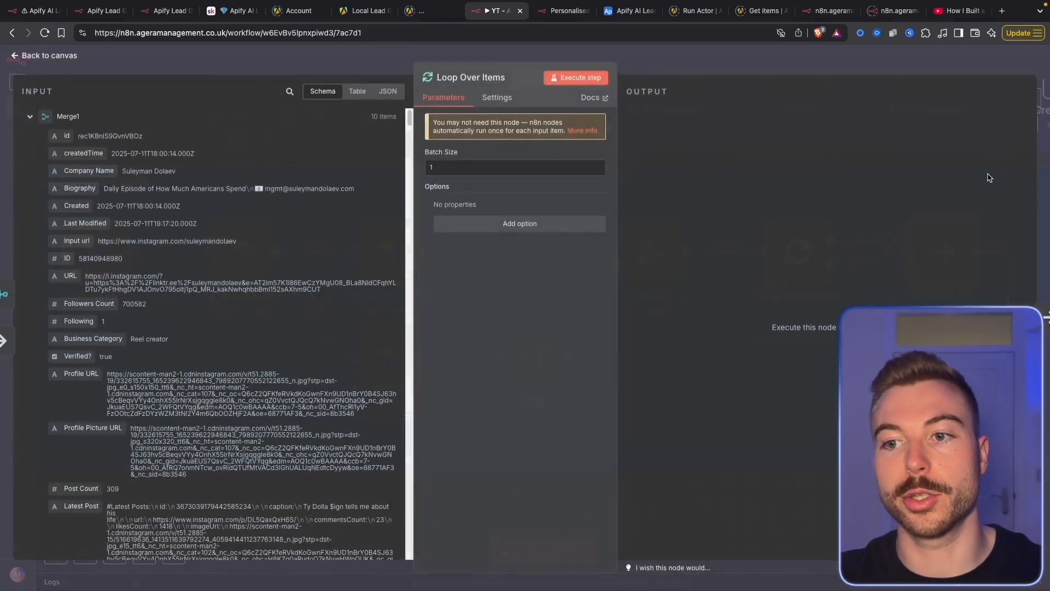
pyautogui.click(906, 60)
pyautogui.rightClick(879, 252)
pyautogui.click(910, 507)
pyautogui.moveTo(911, 508); pyautogui.dragTo(645, 522)
pyautogui.moveTo(541, 273); pyautogui.dragTo(487, 274)
# Add a Basic LLM Chain node on the loop branch
pyautogui.press('Tab')
pyautogui.write('basic')
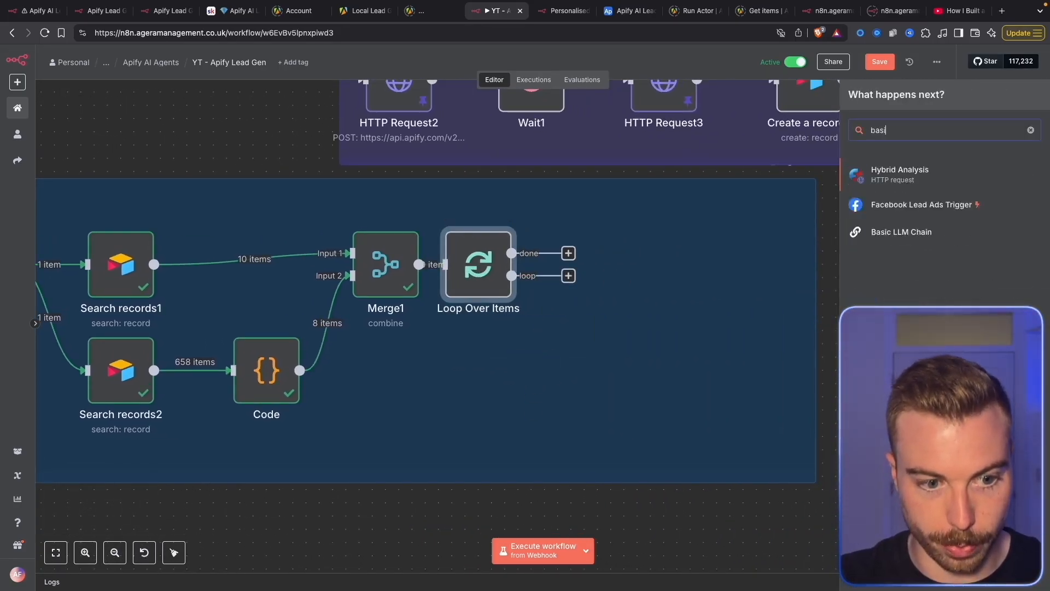
pyautogui.click(919, 182)
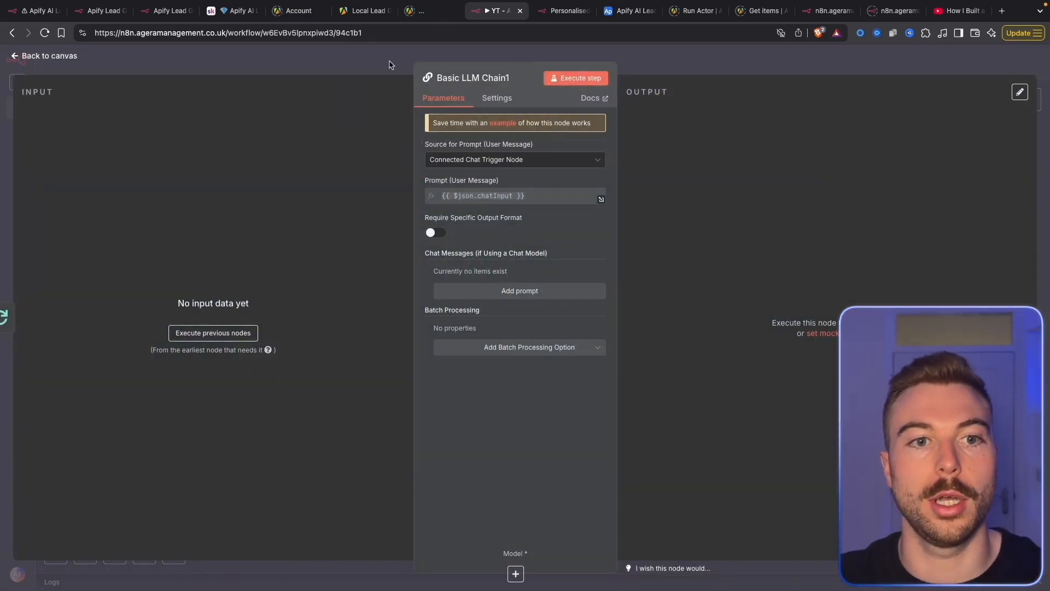
pyautogui.press('Escape')
pyautogui.scroll(-4, 495, 249)
pyautogui.moveTo(728, 227); pyautogui.dragTo(410, 340)
pyautogui.click(738, 250)
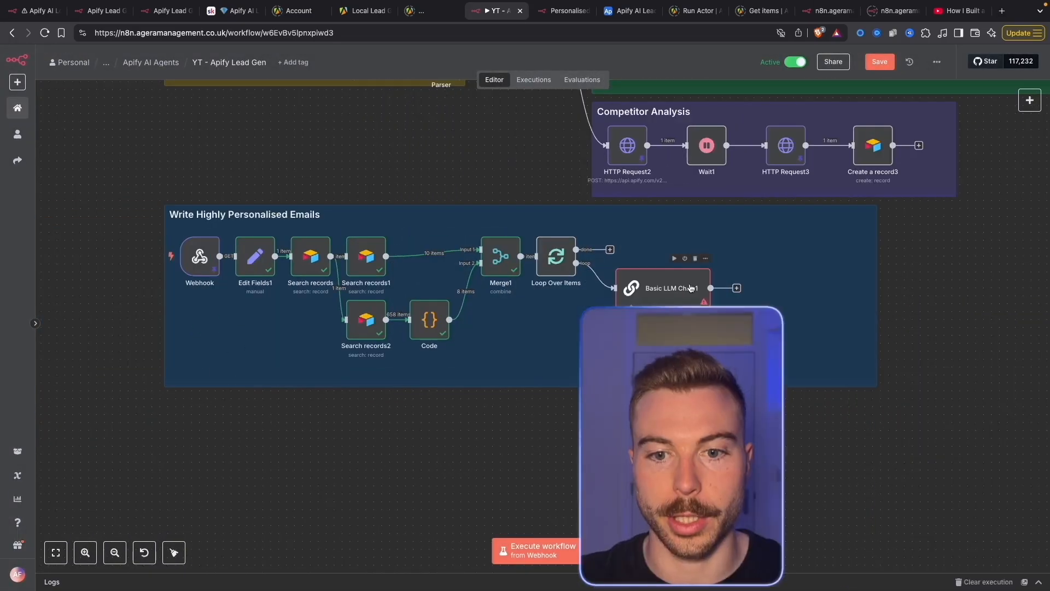
pyautogui.scroll(5, 690, 283)
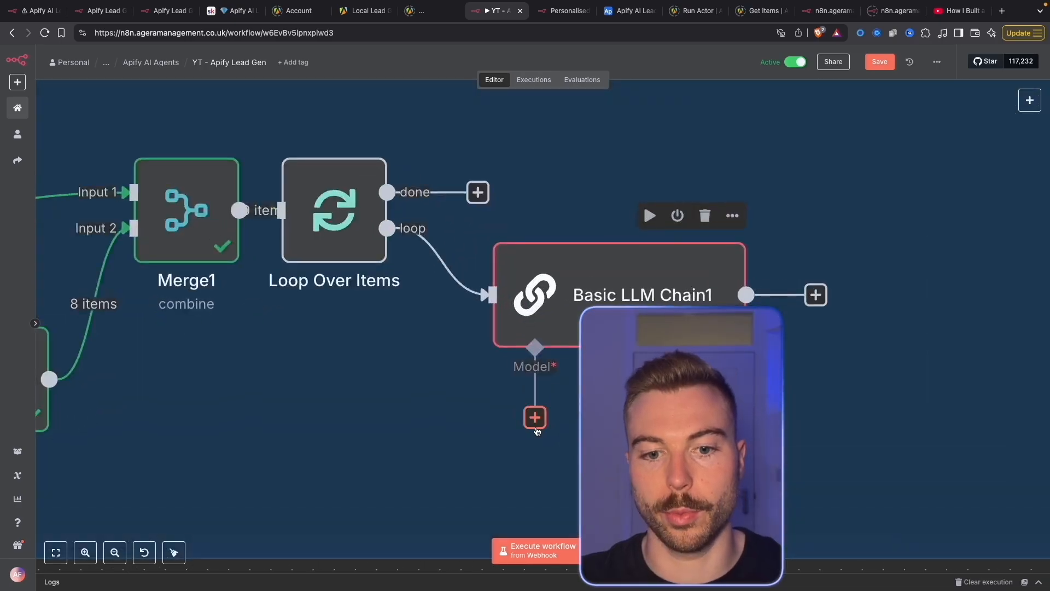
# Attach an OpenAI Chat Model to Basic LLM Chain1
pyautogui.click(535, 420)
pyautogui.scroll(-3, 889, 494)
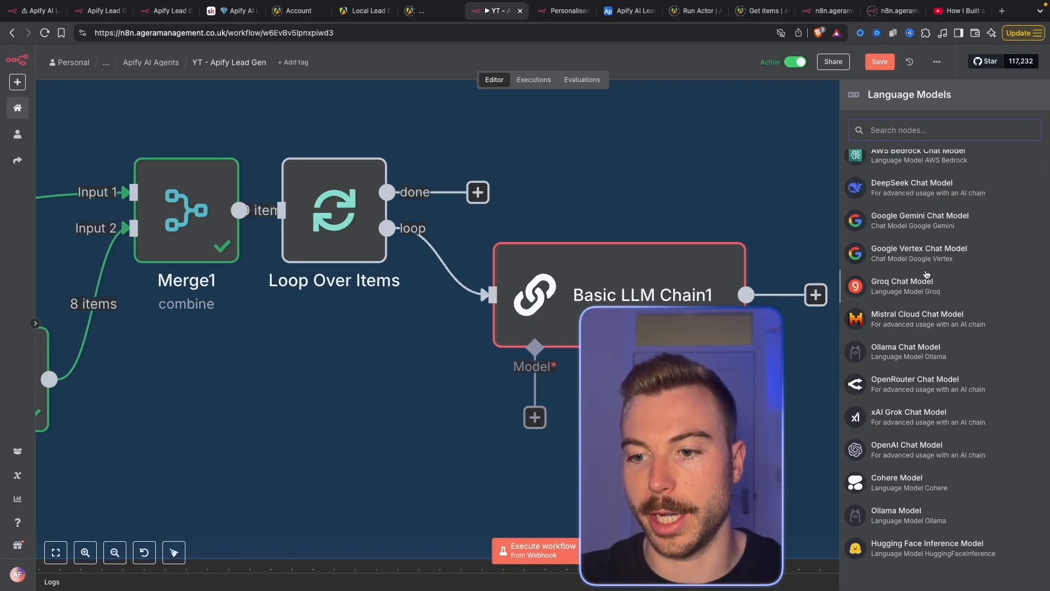
pyautogui.click(899, 450)
pyautogui.press('Escape')
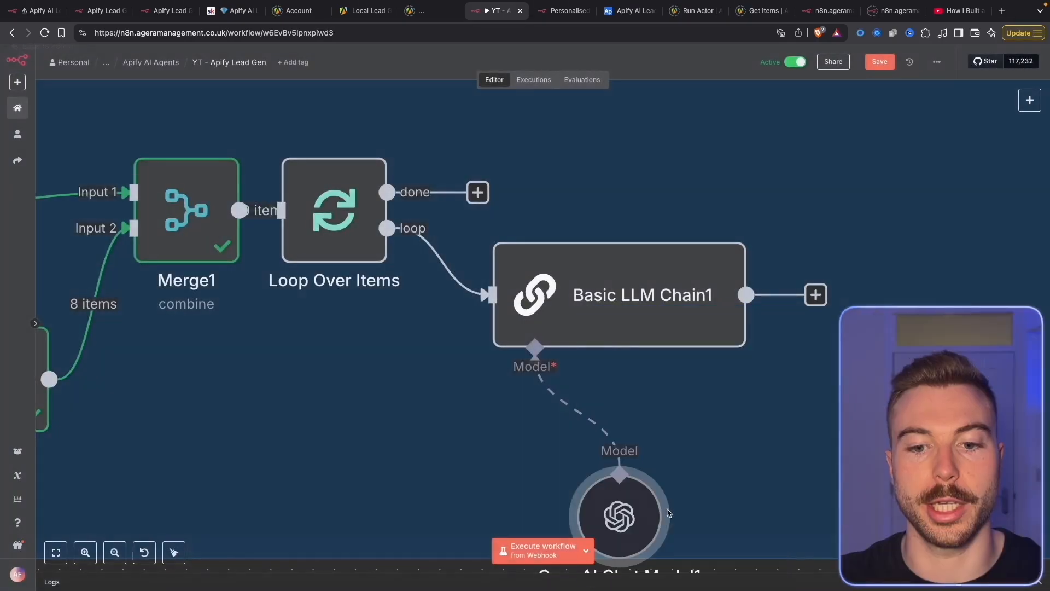
# Review Basic LLM Chain1 settings and run the workflow up to Loop Over Items
pyautogui.doubleClick(625, 297)
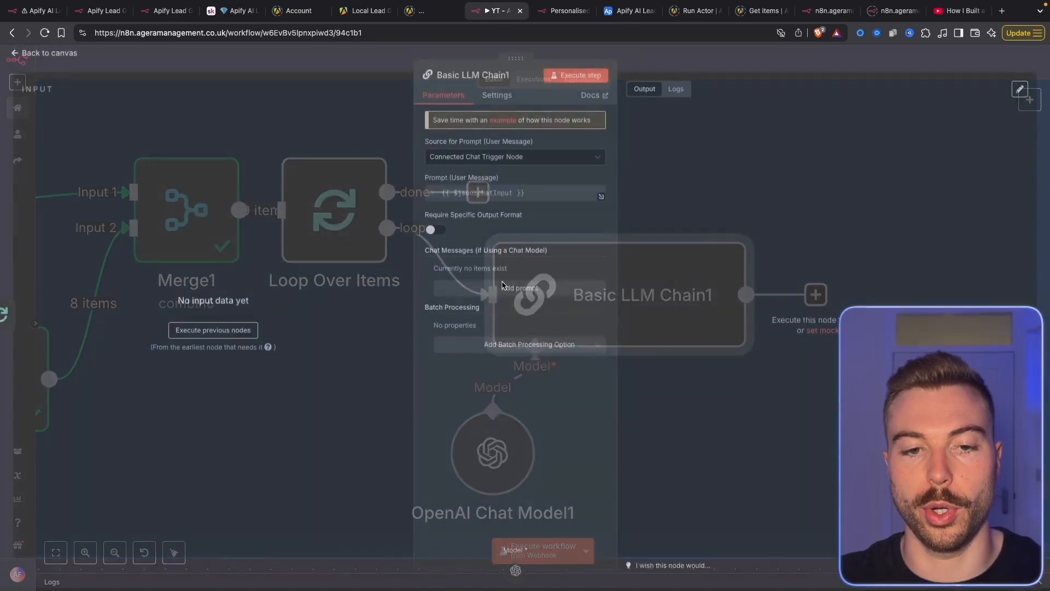
pyautogui.press('Escape')
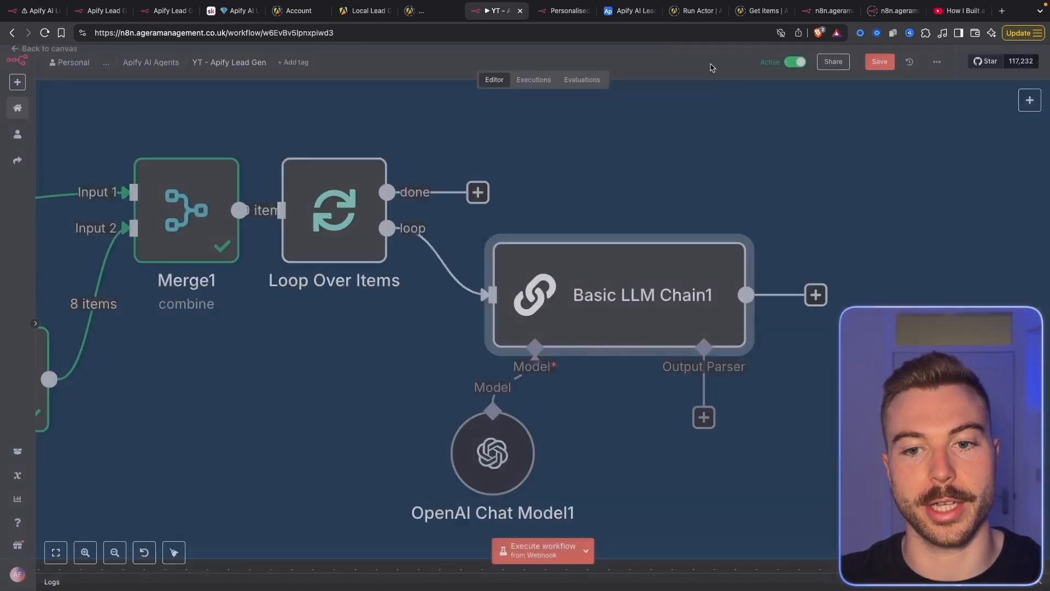
pyautogui.doubleClick(625, 298)
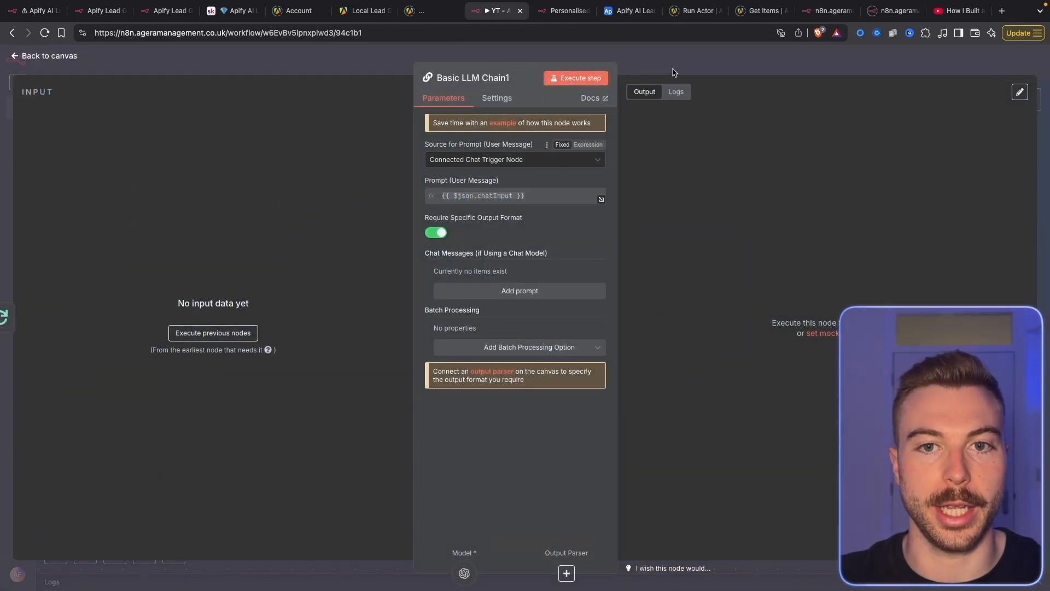
pyautogui.click(673, 74)
pyautogui.rightClick(332, 209)
pyautogui.click(356, 236)
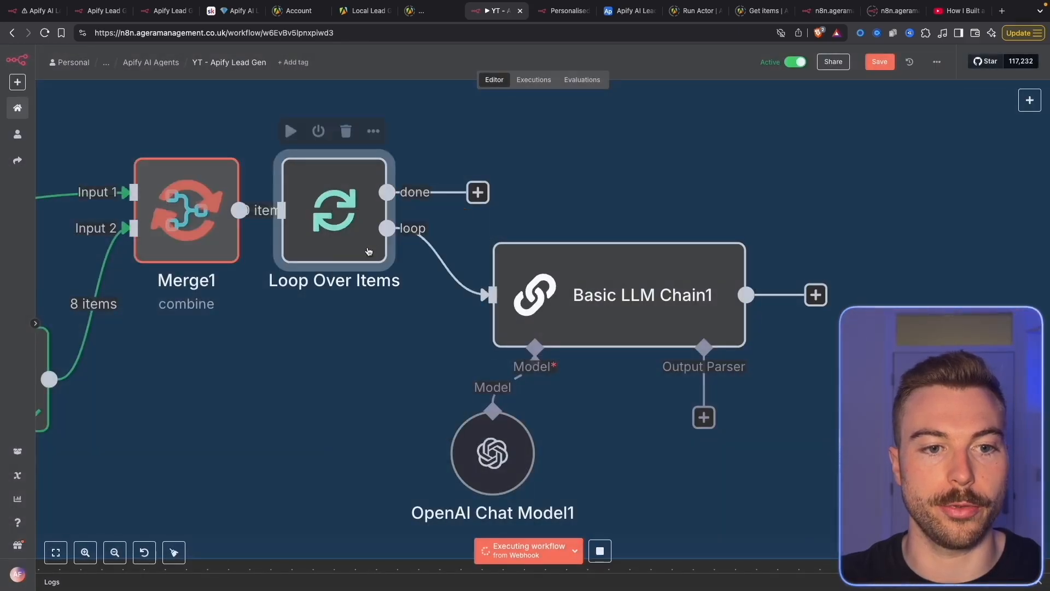
# Set the chain prompt to Define below as an expression in the full editor
pyautogui.doubleClick(598, 298)
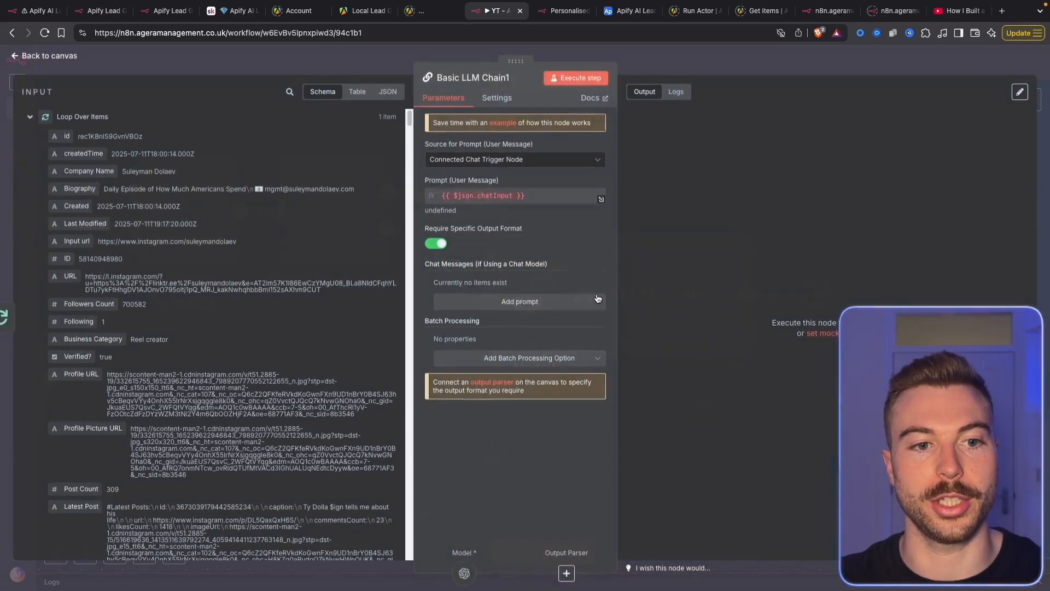
pyautogui.click(514, 159)
pyautogui.click(499, 221)
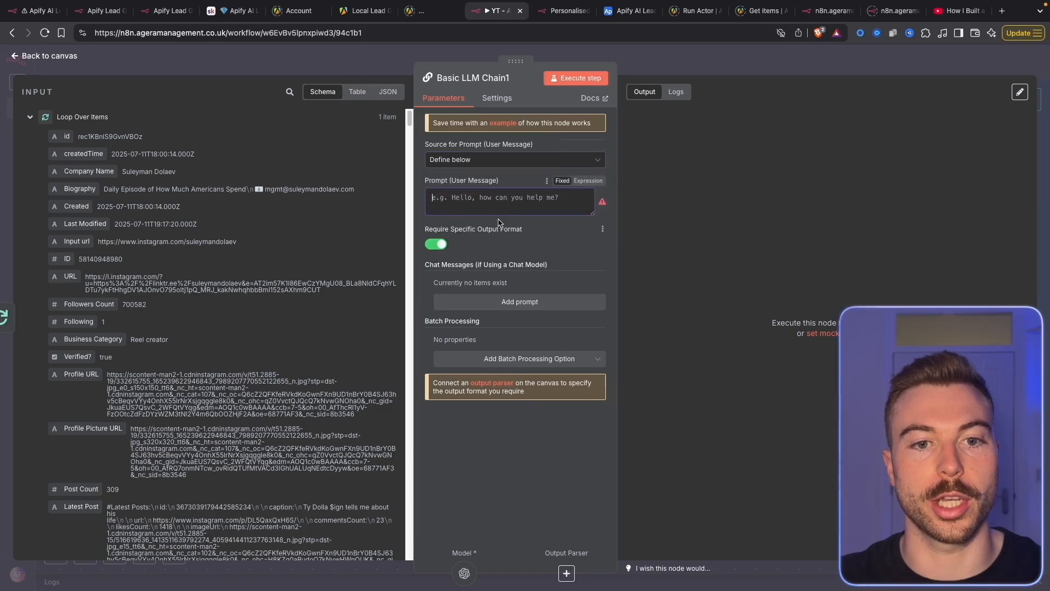
pyautogui.click(580, 181)
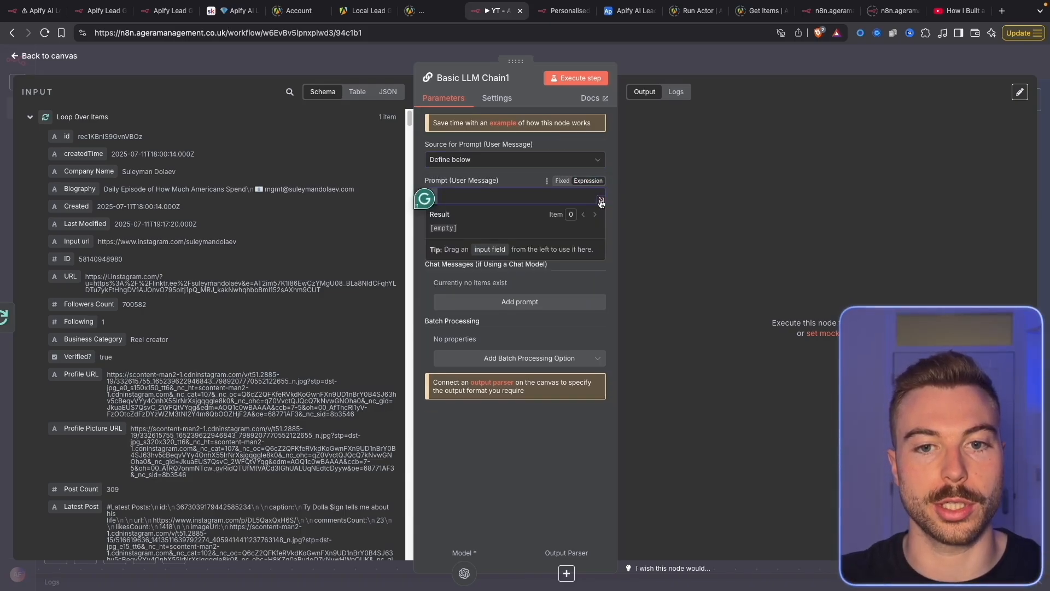
pyautogui.click(604, 199)
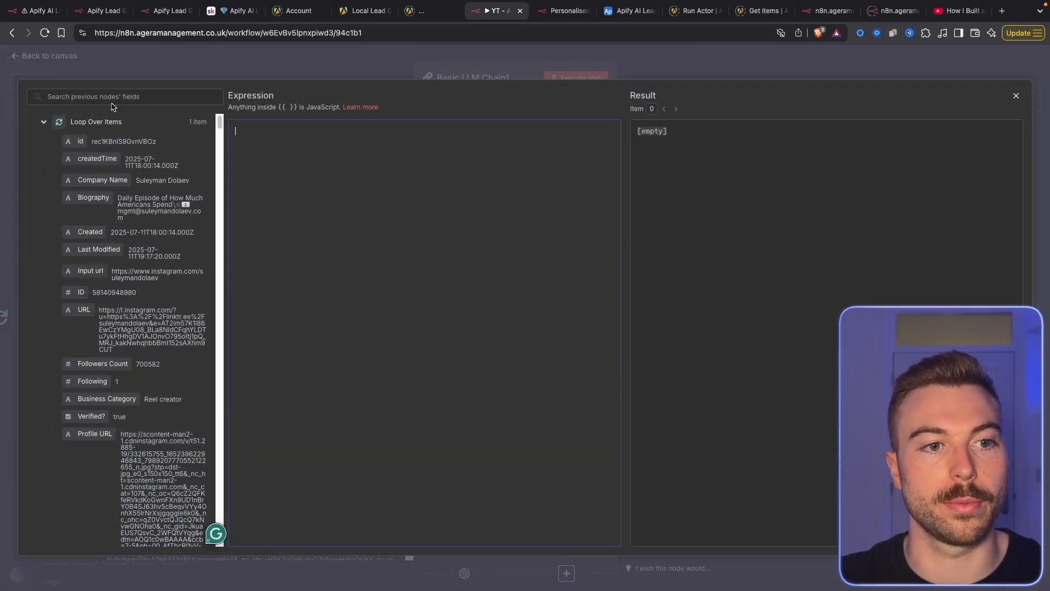
# Paste the prepared prompt and delete its old Opportunities Identified expression
pyautogui.write("Lead Name: {{ $json['Company Name'] }}  Biography: {{ $json.Biography }}  Latest Post: {{ $json['Latest Post'] }}  Score Reason: {{ $json['Score Reason'] }}  Related Profiles: {{ $json.relatedProfiles }}  Opportunities Identified: {{ $('Get Competitor Analysis').item.json['Identified Opportunities'] }}  Market Threats: {{ $('Get Competitor Analysis').item.json['Market Threats'] }}  Overall Summary: {{ $('Get Competitor Analysis').item.json['Overall Summary'] }}")
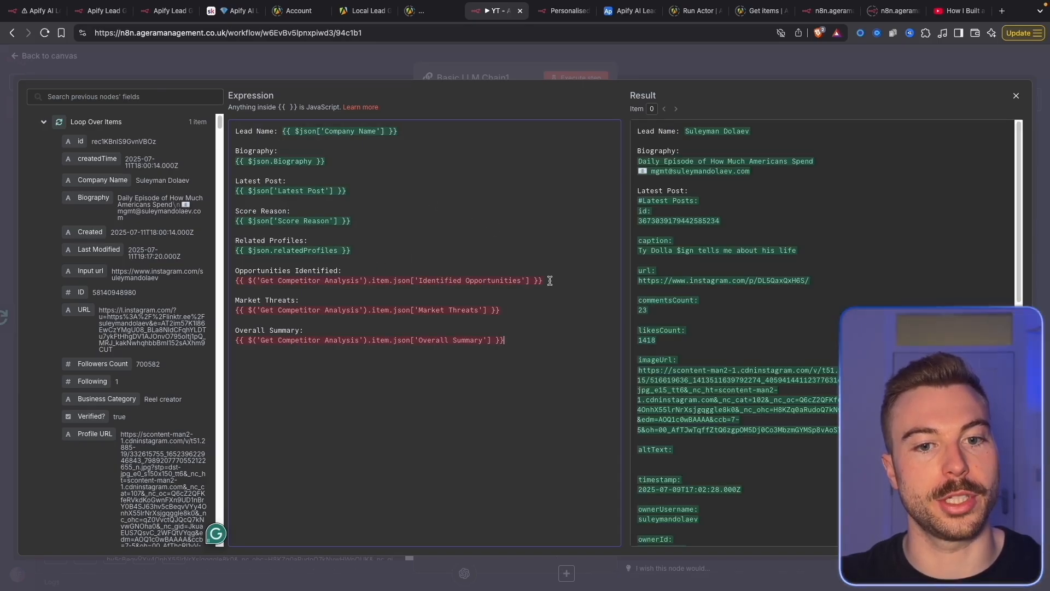
pyautogui.moveTo(543, 280); pyautogui.dragTo(225, 279)
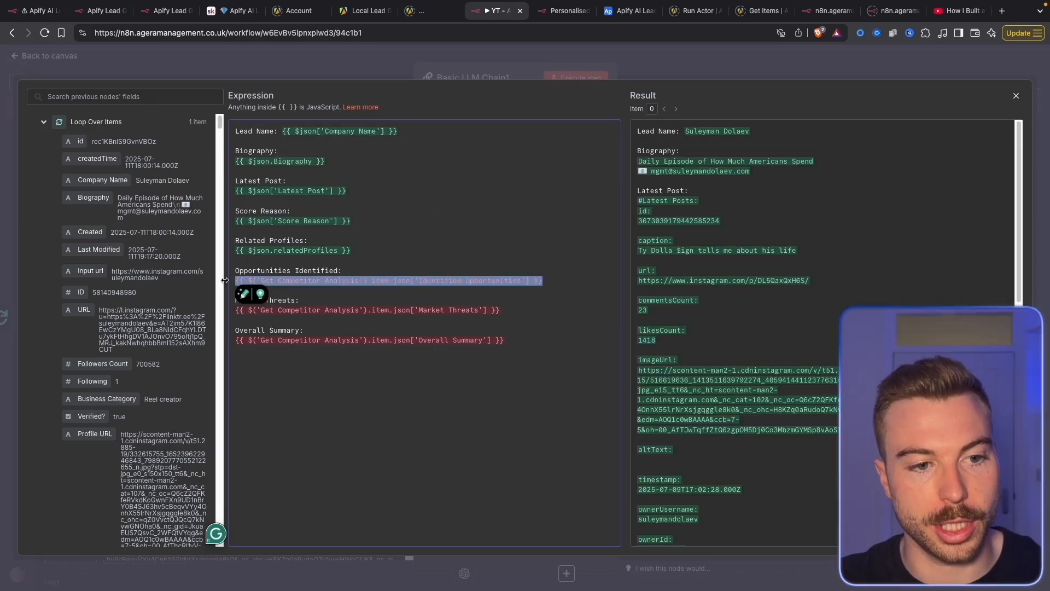
pyautogui.press('BackSpace')
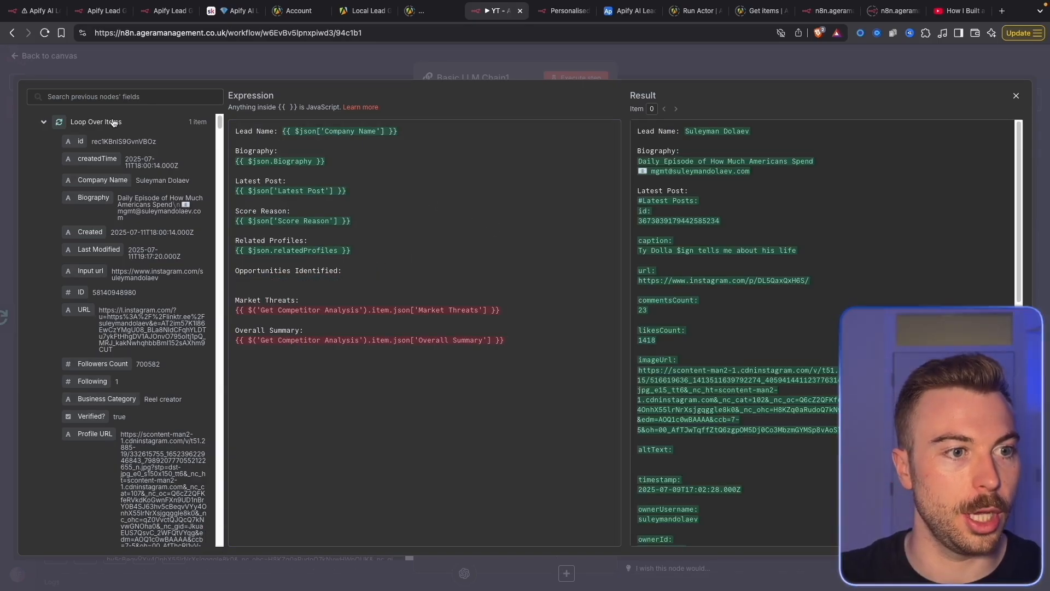
pyautogui.click(113, 122)
pyautogui.click(125, 229)
pyautogui.click(120, 227)
pyautogui.click(98, 210)
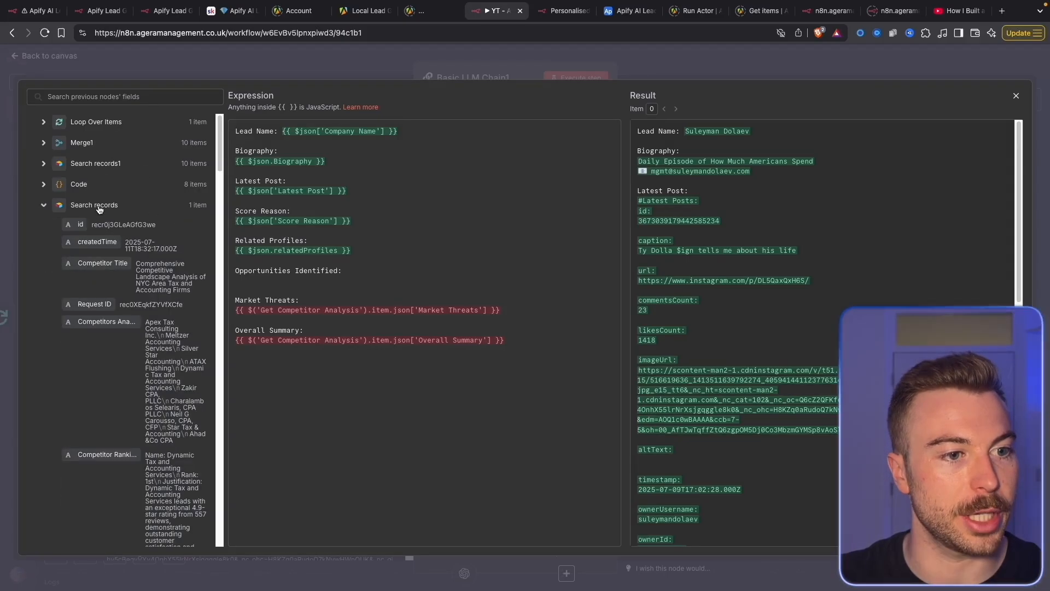
pyautogui.moveTo(225, 245); pyautogui.dragTo(376, 247)
pyautogui.scroll(-10, 186, 294)
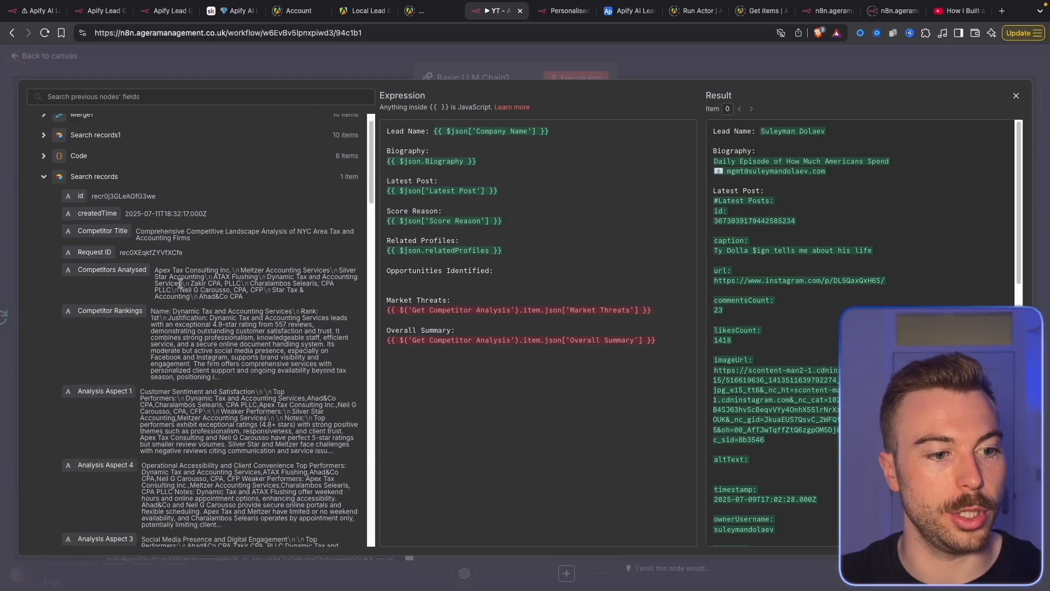
pyautogui.scroll(-5, 212, 361)
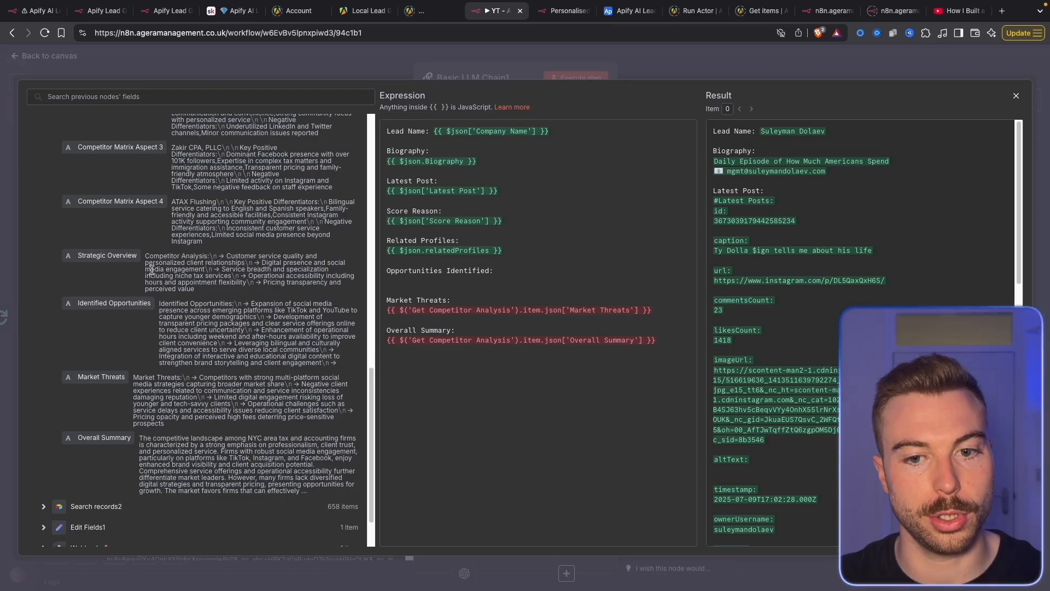
# Replace the summary, market threats and opportunities lines with Search records fields
pyautogui.moveTo(102, 437); pyautogui.dragTo(389, 340)
pyautogui.click(656, 340)
pyautogui.press('Return')
pyautogui.press('BackSpace')
pyautogui.moveTo(116, 379); pyautogui.dragTo(661, 307)
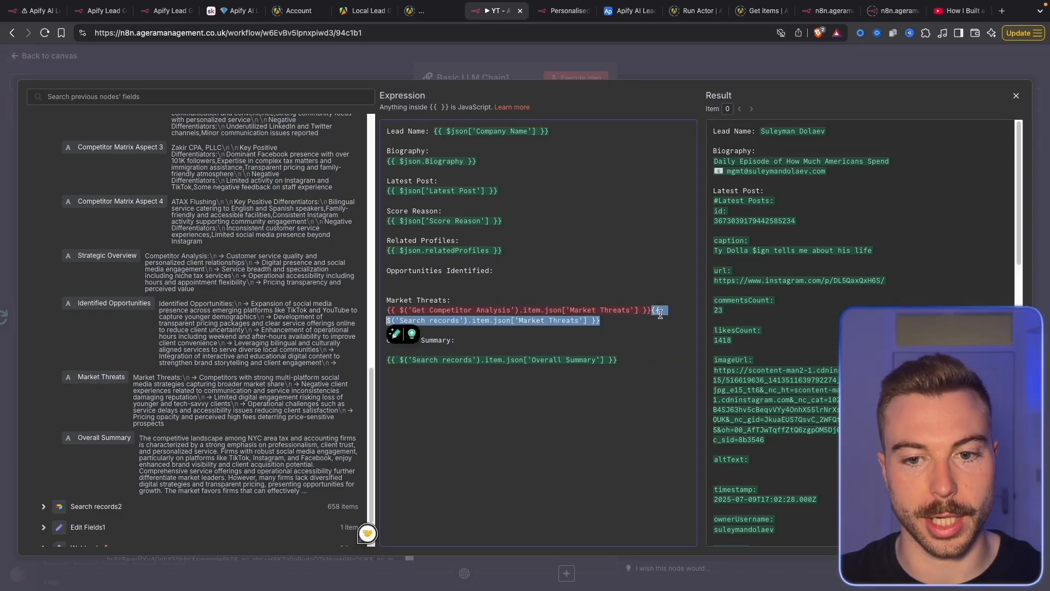
pyautogui.click(661, 306)
pyautogui.click(453, 281)
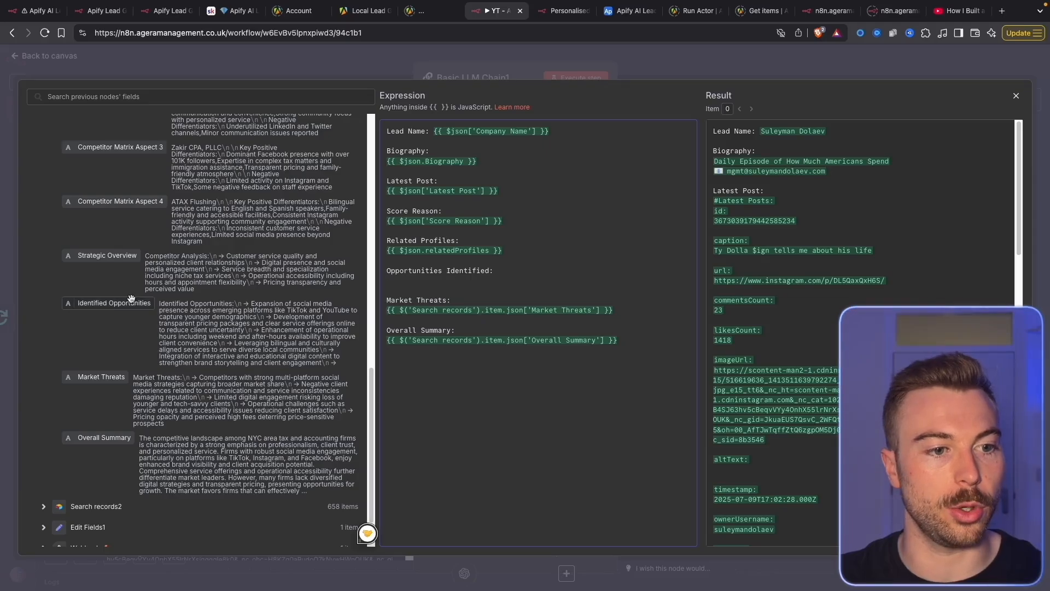
pyautogui.moveTo(134, 301); pyautogui.dragTo(418, 284)
# Add a new prompt message as an expression and open its full editor
pyautogui.click(704, 63)
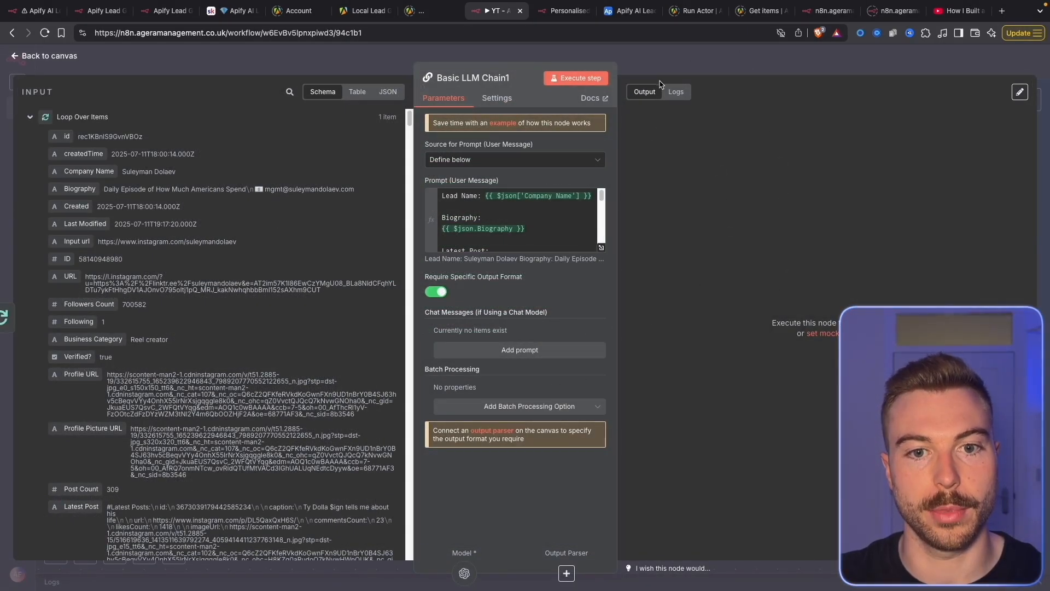
pyautogui.click(557, 355)
pyautogui.click(579, 367)
pyautogui.click(594, 387)
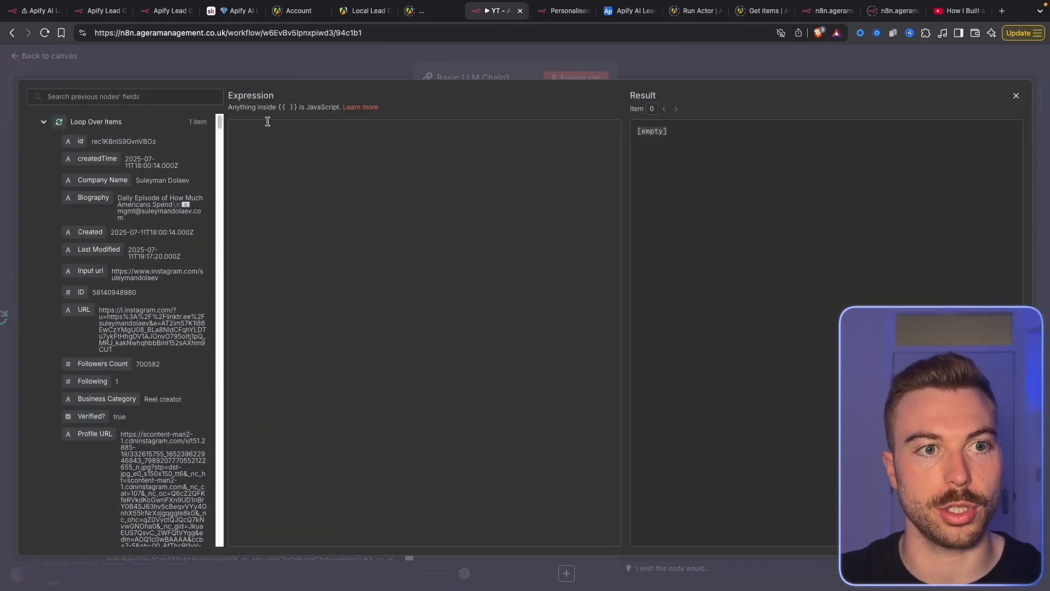
pyautogui.click(236, 12)
# Select and copy the entire Email Prompt text, including its sample email
pyautogui.scroll(-10, 562, 290)
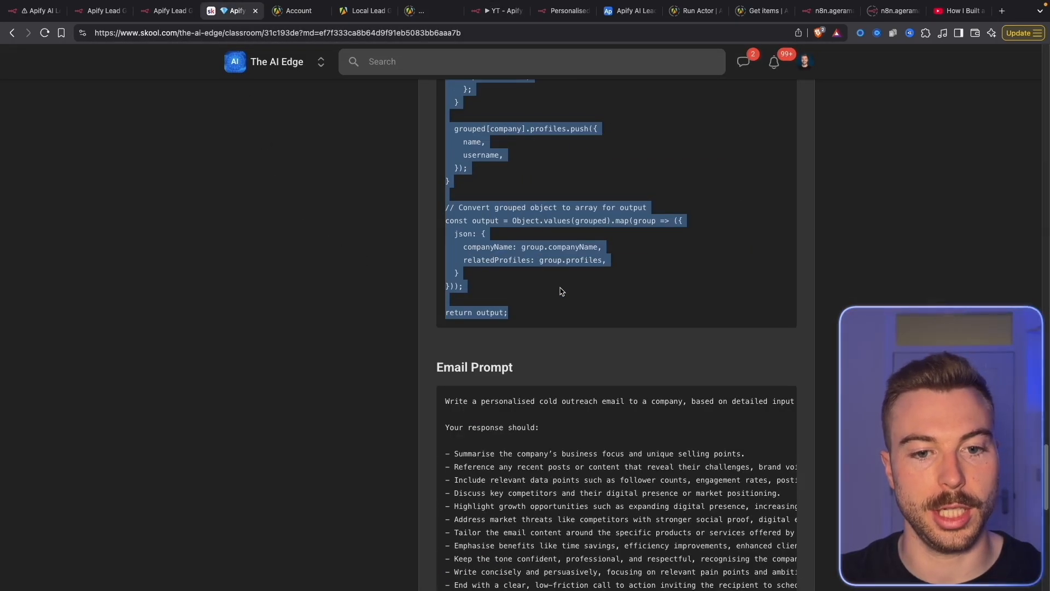
pyautogui.moveTo(443, 114); pyautogui.dragTo(755, 463)
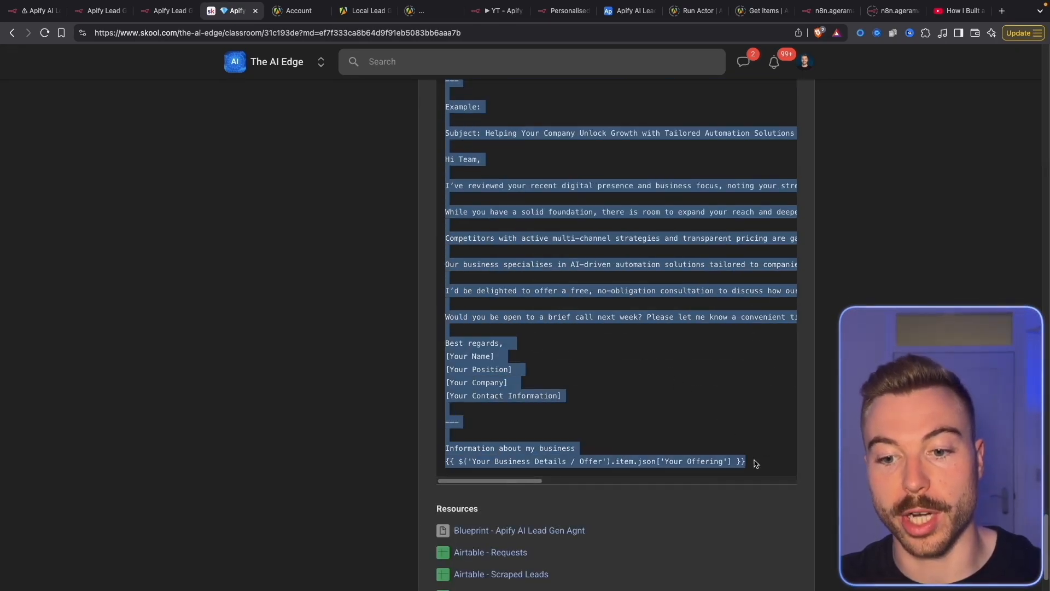
pyautogui.rightClick(547, 160)
pyautogui.click(574, 180)
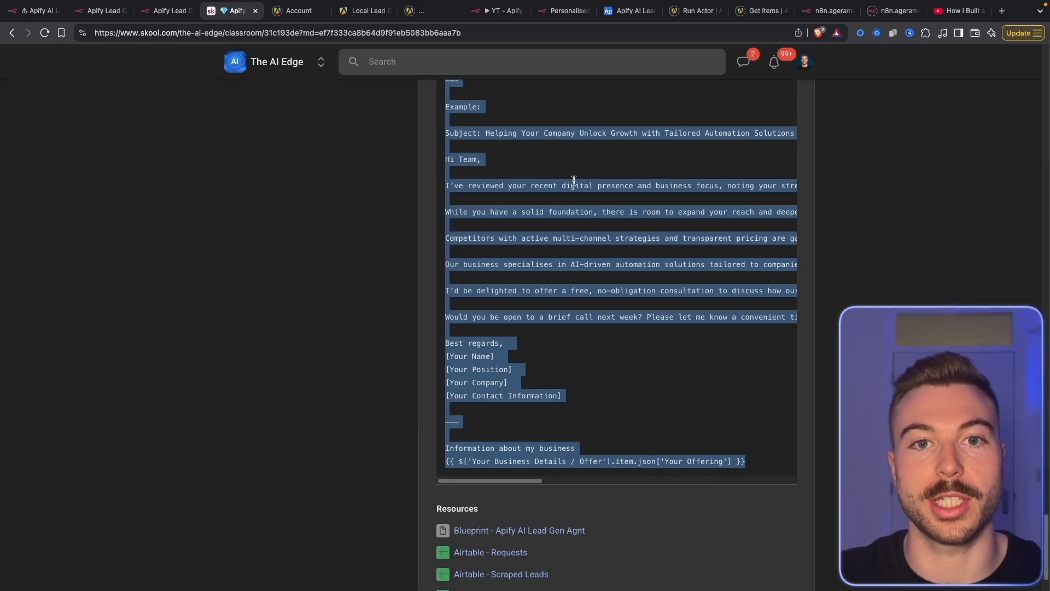
pyautogui.click(495, 11)
# Paste the email prompt and swap its business offer expression for Edit Fields1's Personalised offer
pyautogui.hotkey('ctrl', 'v')
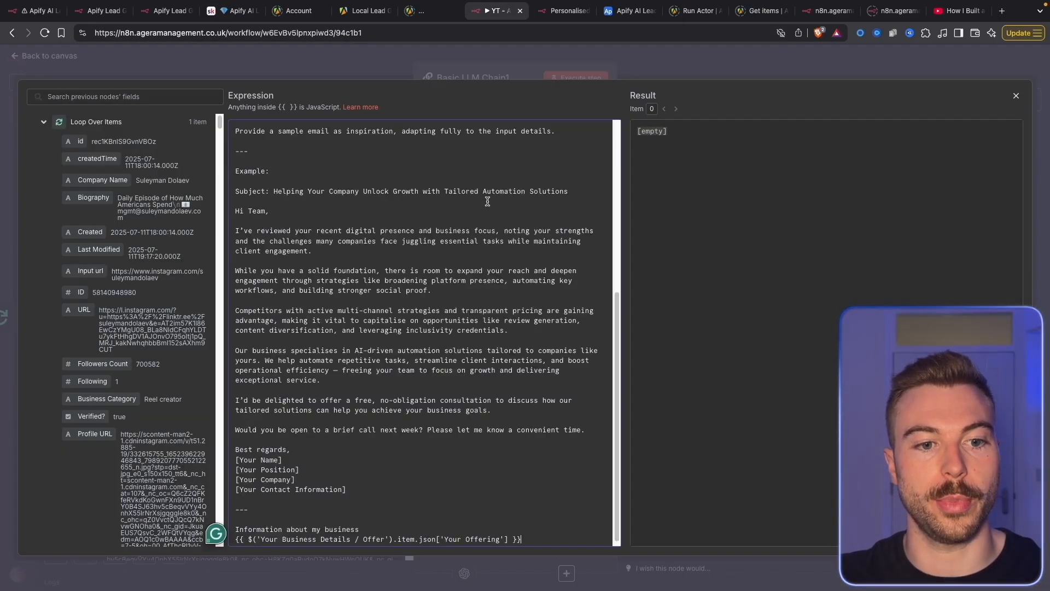
pyautogui.click(116, 131)
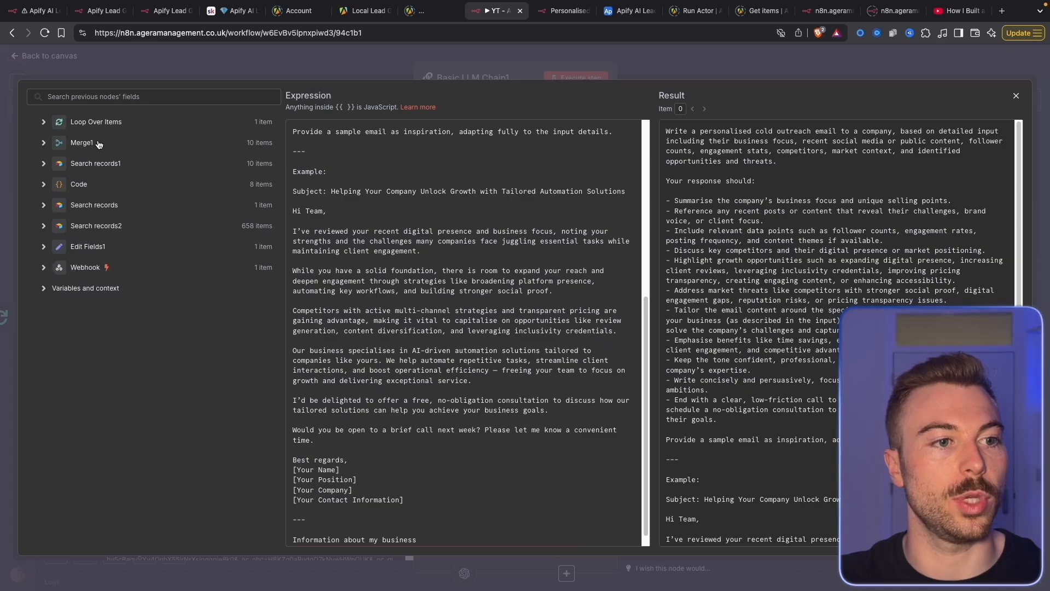
pyautogui.click(73, 248)
pyautogui.hotkey('ctrl', 'v')
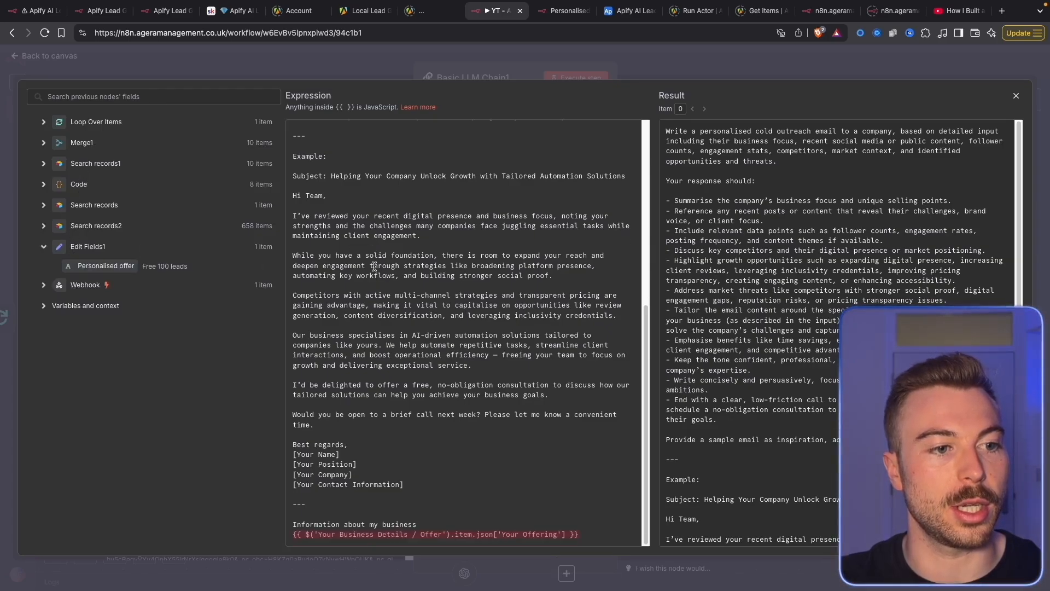
pyautogui.moveTo(589, 532); pyautogui.dragTo(558, 520)
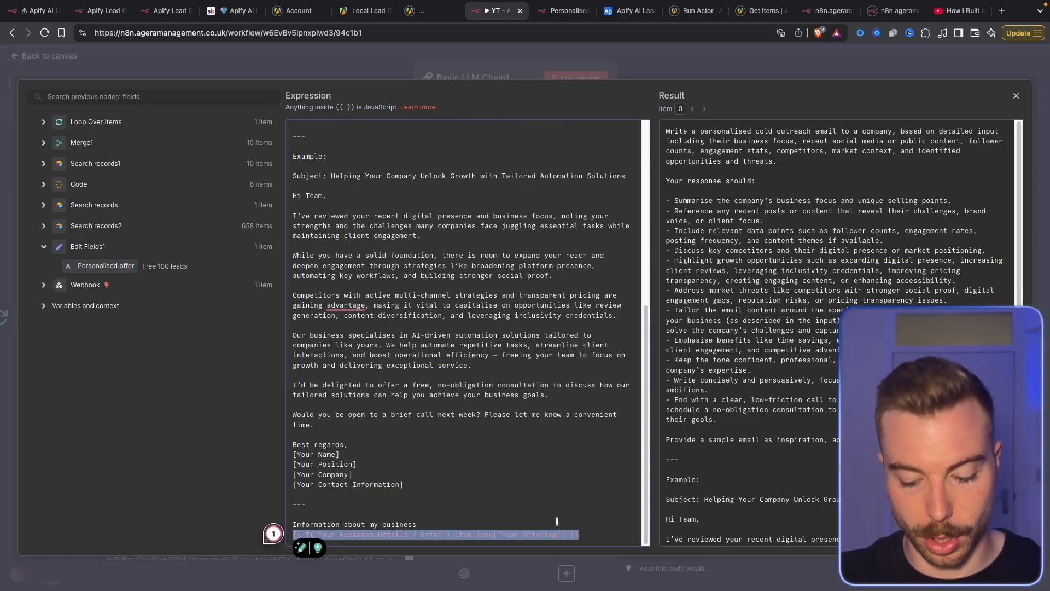
pyautogui.press('BackSpace')
pyautogui.moveTo(80, 262); pyautogui.dragTo(418, 536)
pyautogui.press('Return')
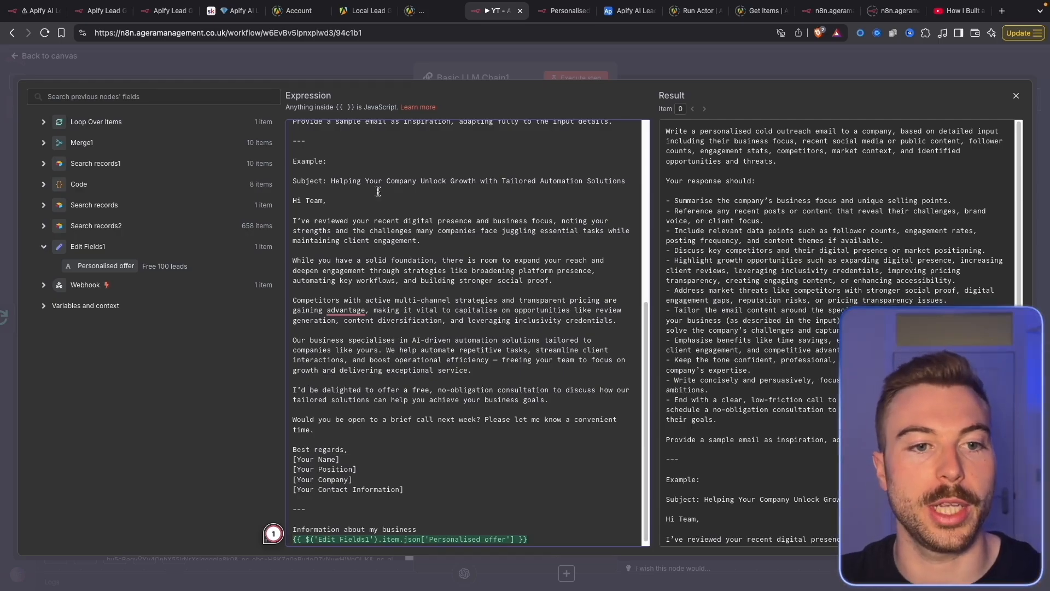
# Close the expression editor and chain settings, and save the workflow
pyautogui.click(333, 53)
pyautogui.click(659, 64)
pyautogui.click(876, 63)
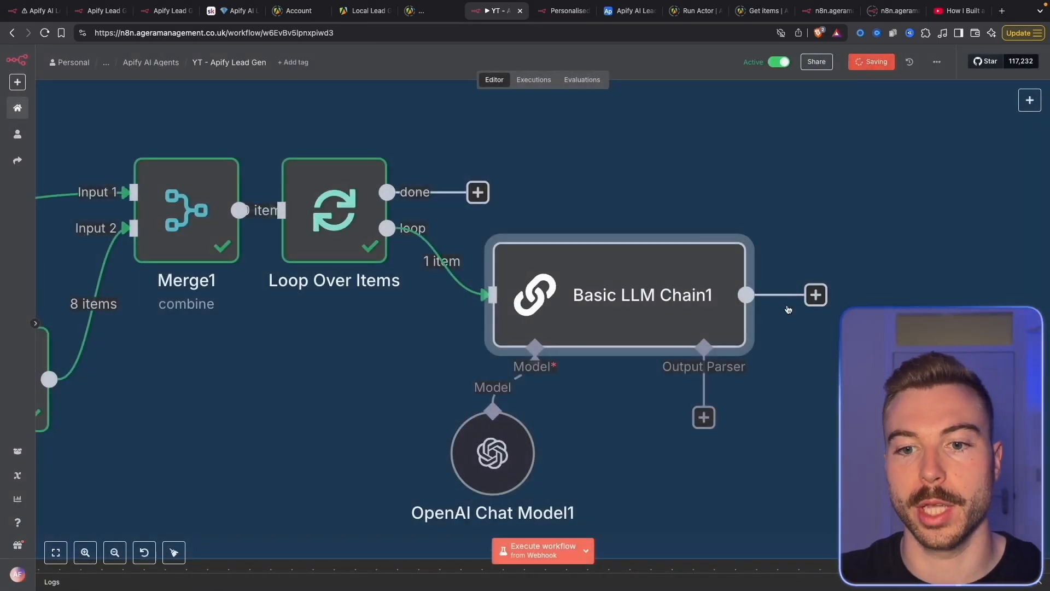
# Attach a Structured Output Parser to Basic LLM Chain1 with a Name, Subject and Email Body JSON example
pyautogui.scroll(-1, 661, 305)
pyautogui.hscroll(1, 661, 305)
pyautogui.scroll(-1, 661, 305)
pyautogui.hscroll(1, 661, 304)
pyautogui.click(598, 288)
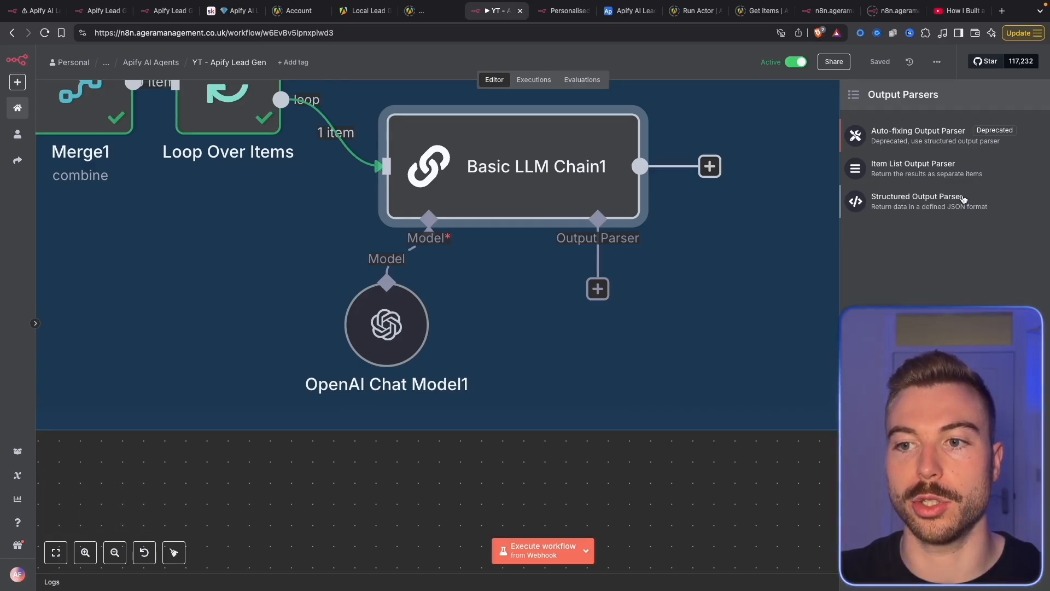
pyautogui.click(964, 200)
pyautogui.press('super+a')
pyautogui.press('super+v')
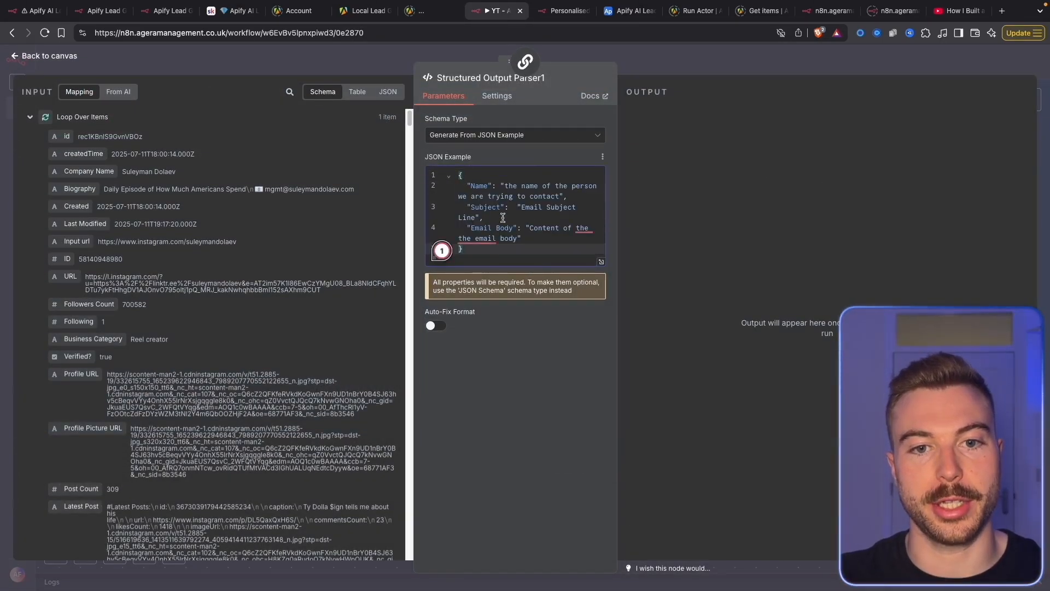
pyautogui.moveTo(472, 186); pyautogui.dragTo(508, 186)
pyautogui.moveTo(574, 186); pyautogui.dragTo(574, 192)
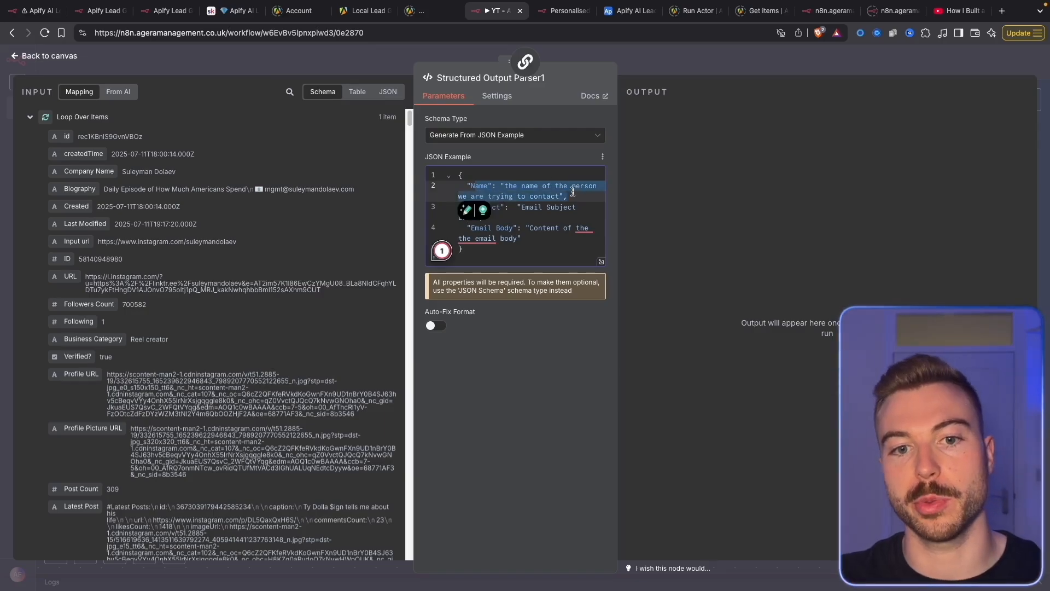
pyautogui.moveTo(516, 207); pyautogui.dragTo(544, 246)
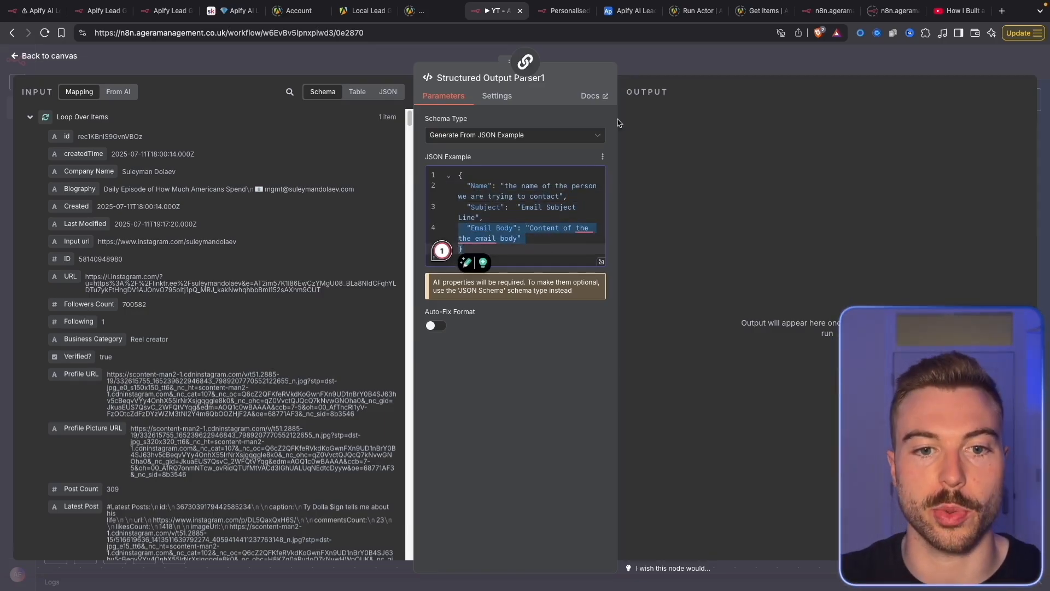
pyautogui.click(650, 73)
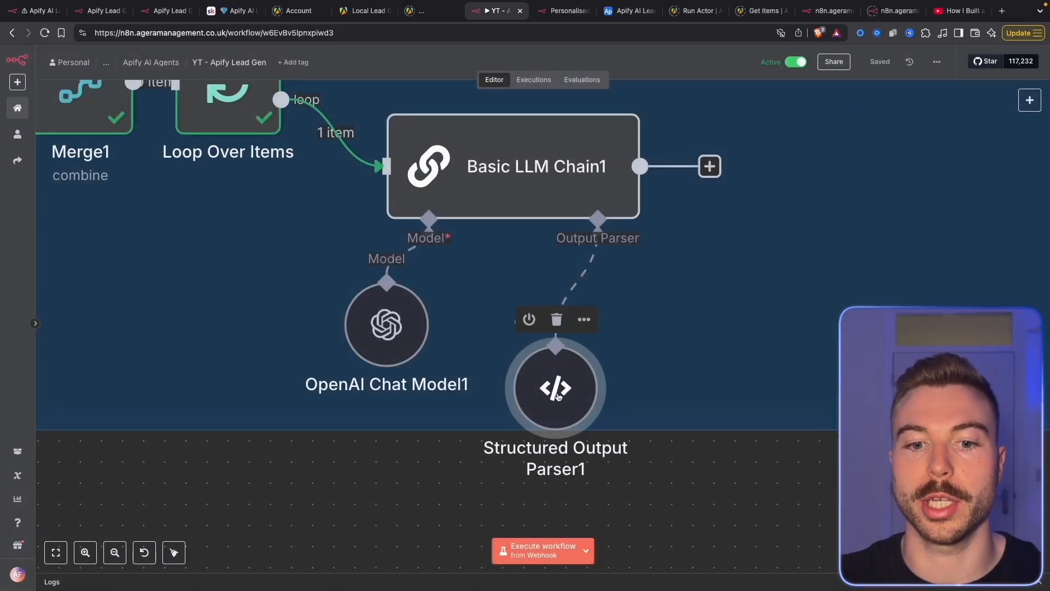
# Execute Basic LLM Chain1 and review its personalised email output as raw JSON
pyautogui.rightClick(554, 167)
pyautogui.click(598, 195)
pyautogui.scroll(-3, 599, 194)
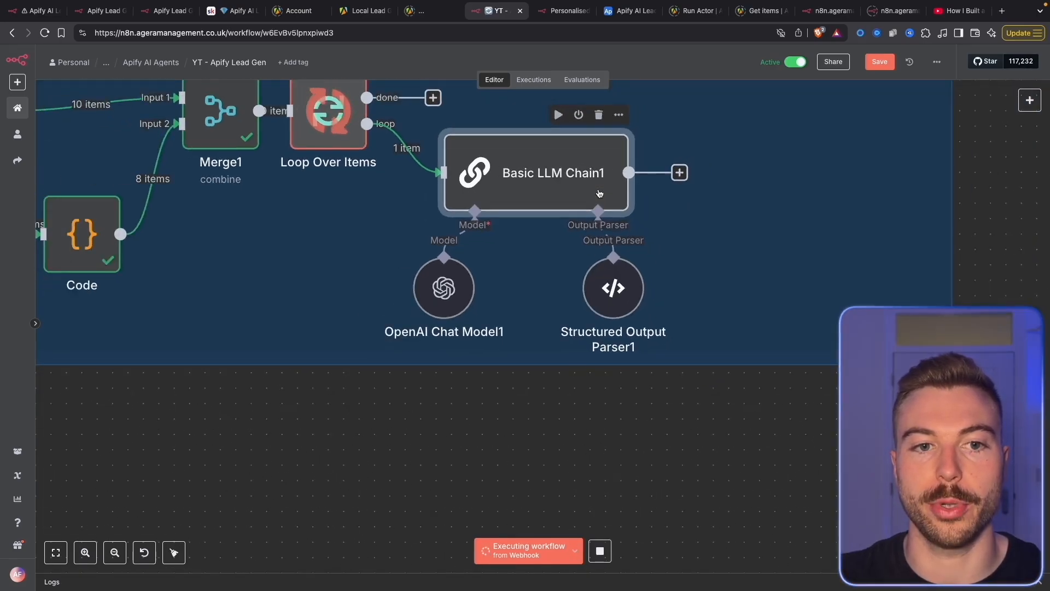
pyautogui.moveTo(563, 198); pyautogui.dragTo(487, 262)
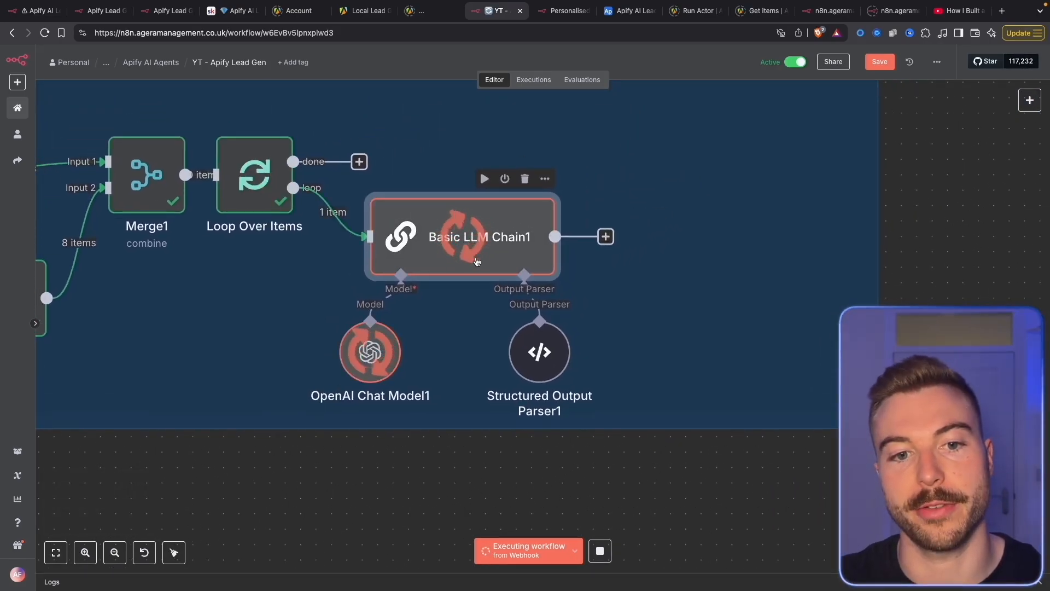
pyautogui.doubleClick(477, 261)
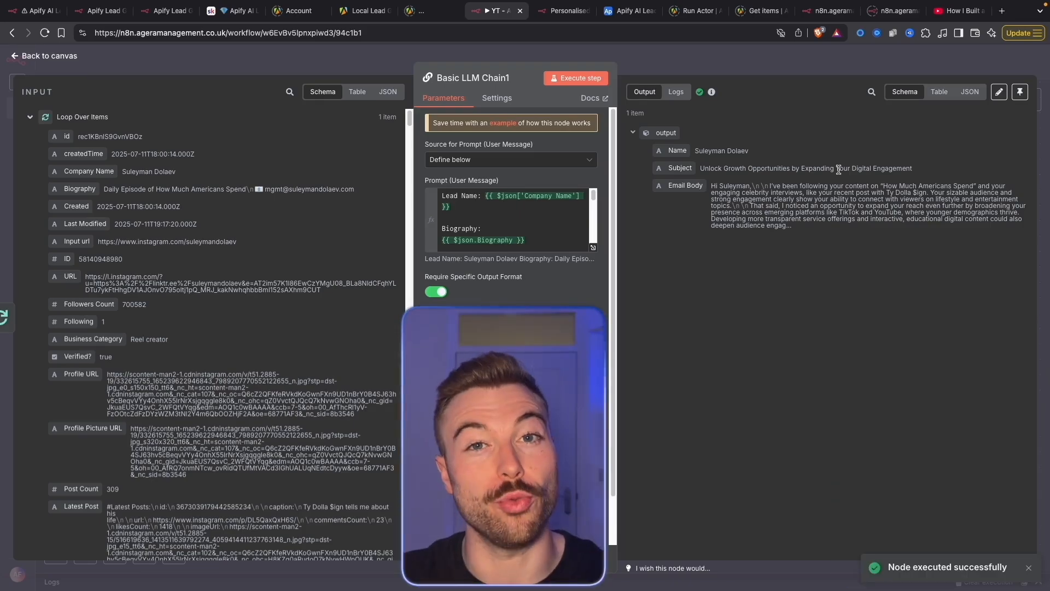
pyautogui.click(977, 93)
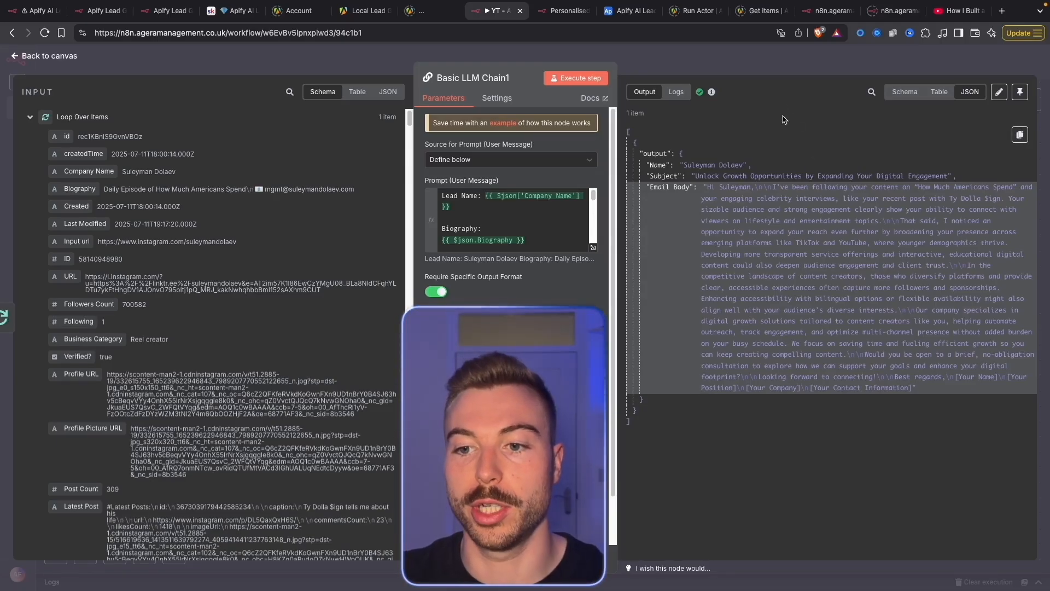
pyautogui.click(782, 60)
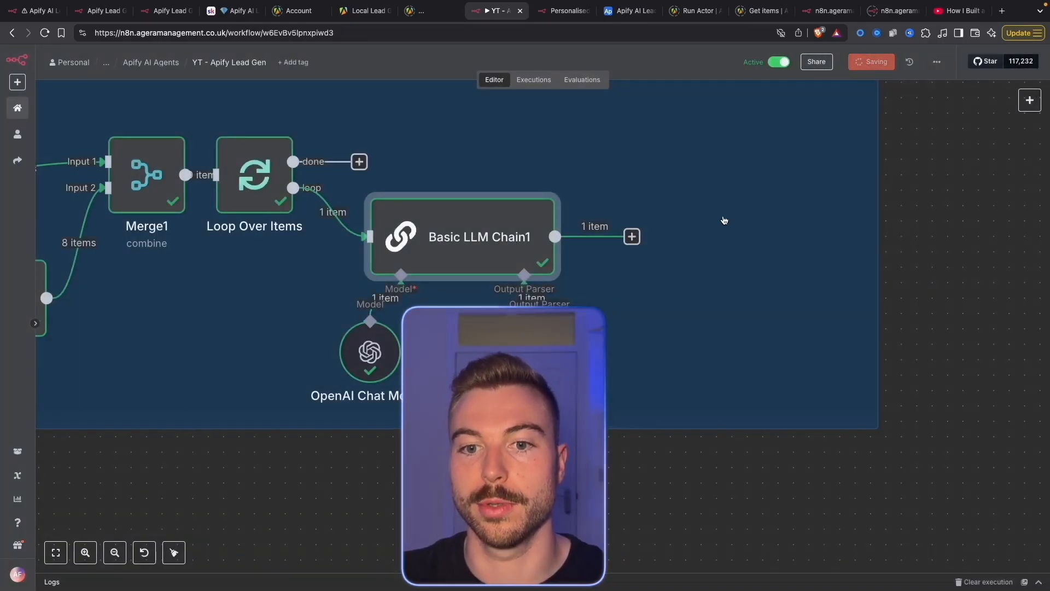
# Add an Airtable Update record step after Basic LLM Chain1, choosing the base and Scraped Leads table
pyautogui.click(632, 236)
pyautogui.write('air')
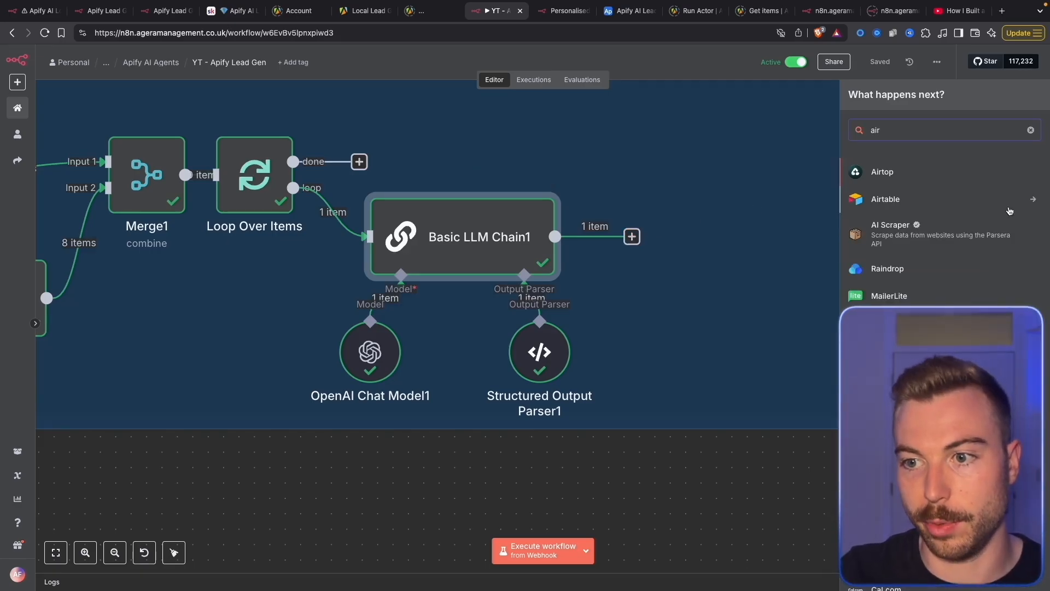
pyautogui.press('Return')
pyautogui.write('update')
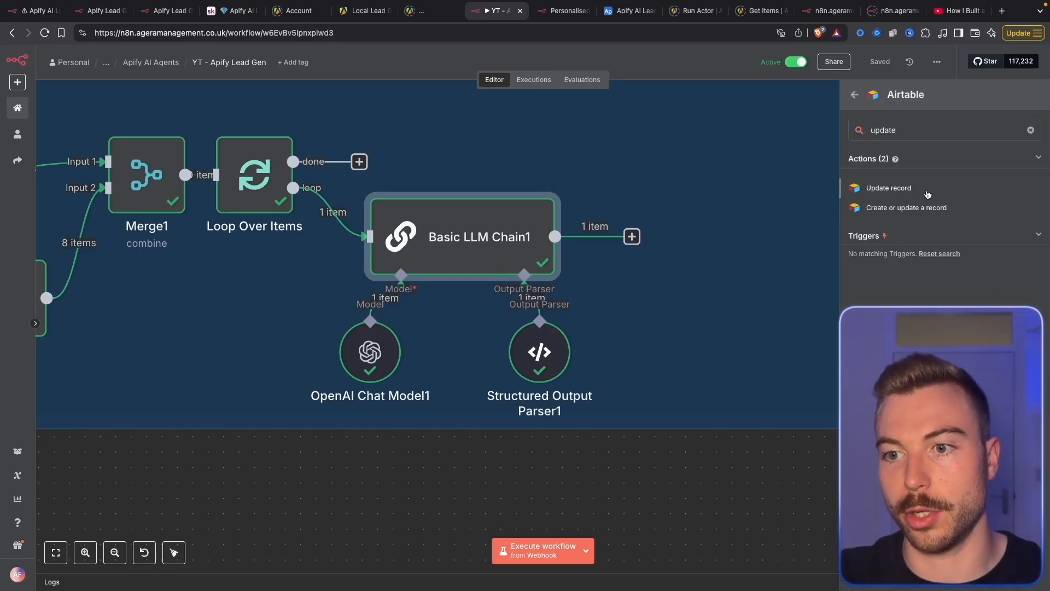
pyautogui.click(926, 188)
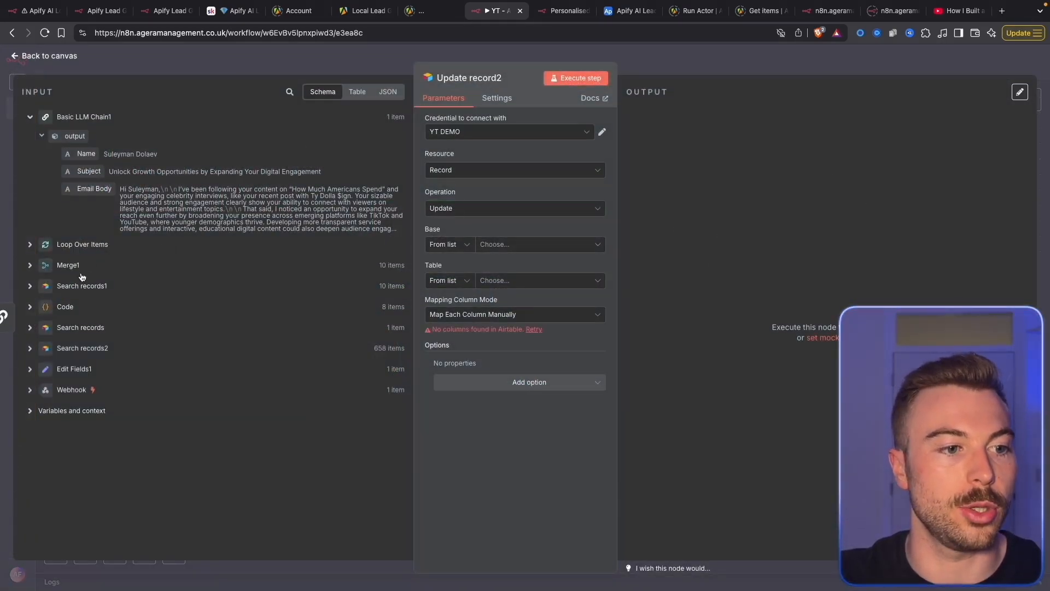
pyautogui.click(80, 287)
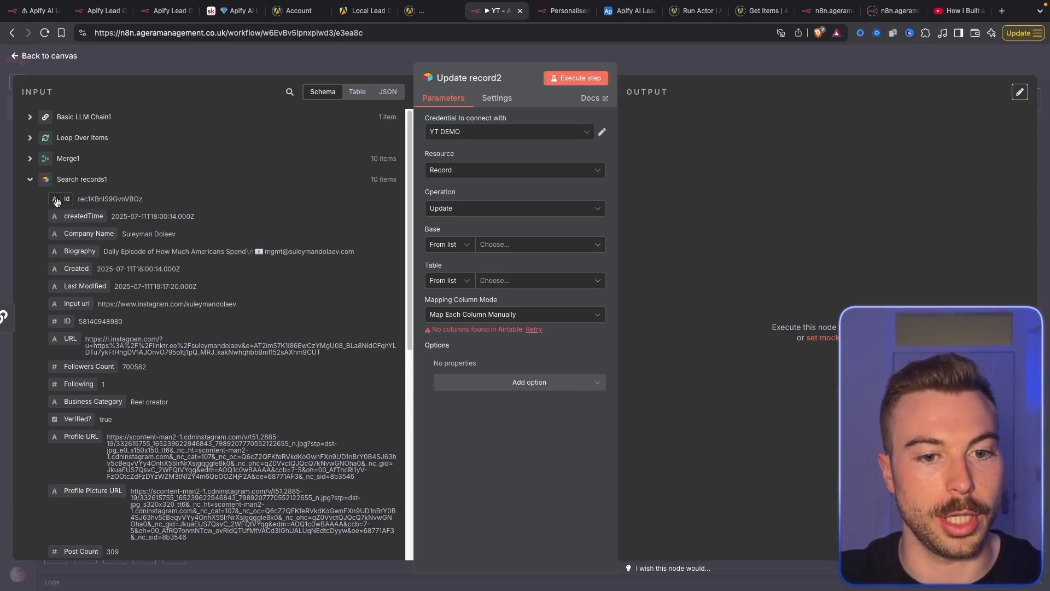
pyautogui.click(492, 245)
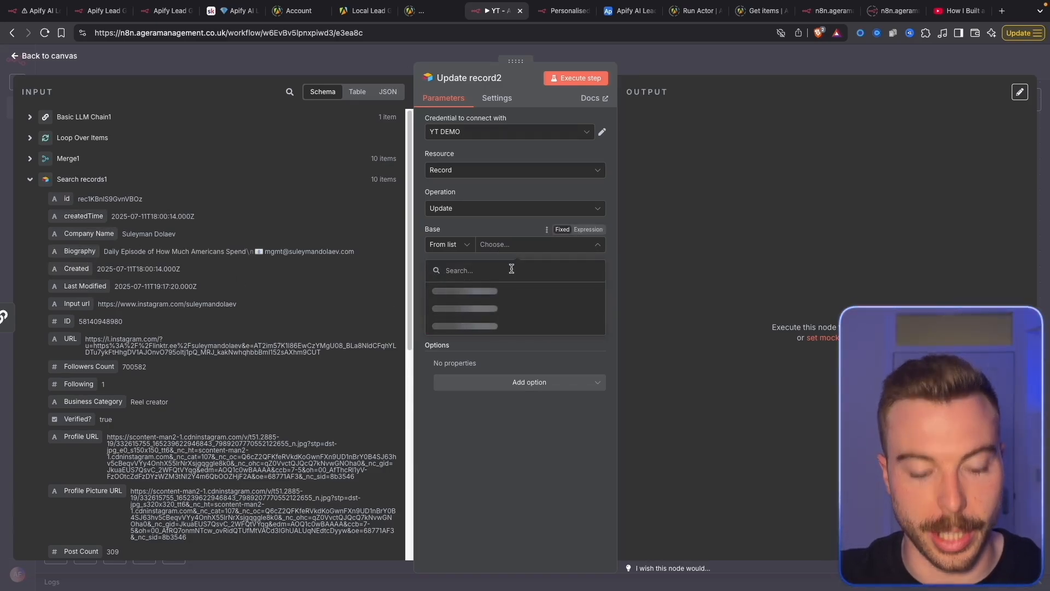
pyautogui.write('api')
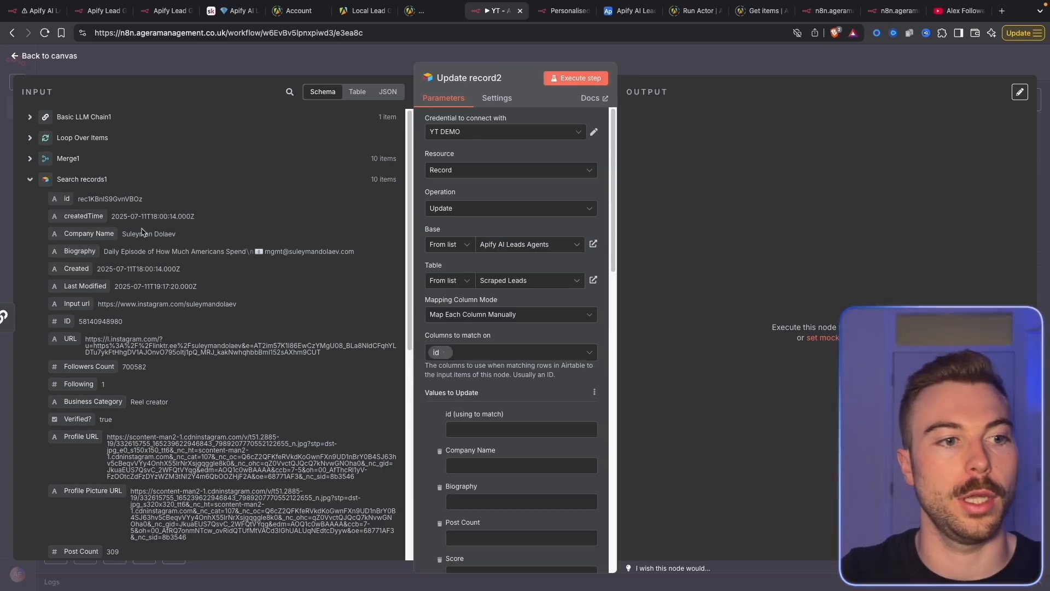
pyautogui.scroll(-2, 446, 359)
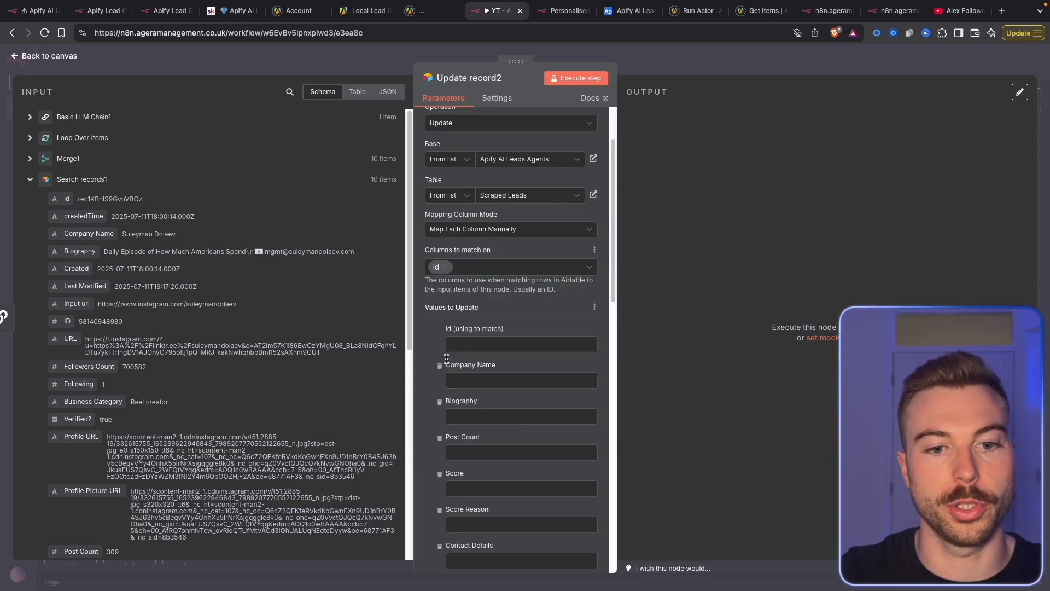
pyautogui.moveTo(487, 339); pyautogui.dragTo(488, 339)
pyautogui.scroll(-2, 488, 339)
# Remove unneeded fields such as Company Name, Verified? and Input url from the values to update
pyautogui.click(439, 280)
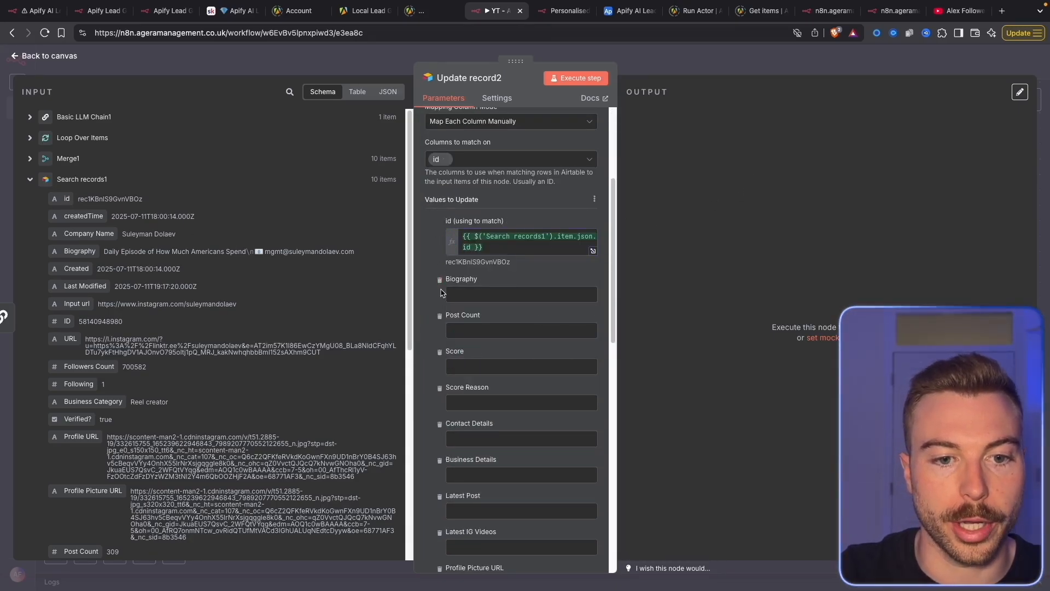
pyautogui.doubleClick(440, 281)
pyautogui.tripleClick(440, 280)
pyautogui.doubleClick(440, 280)
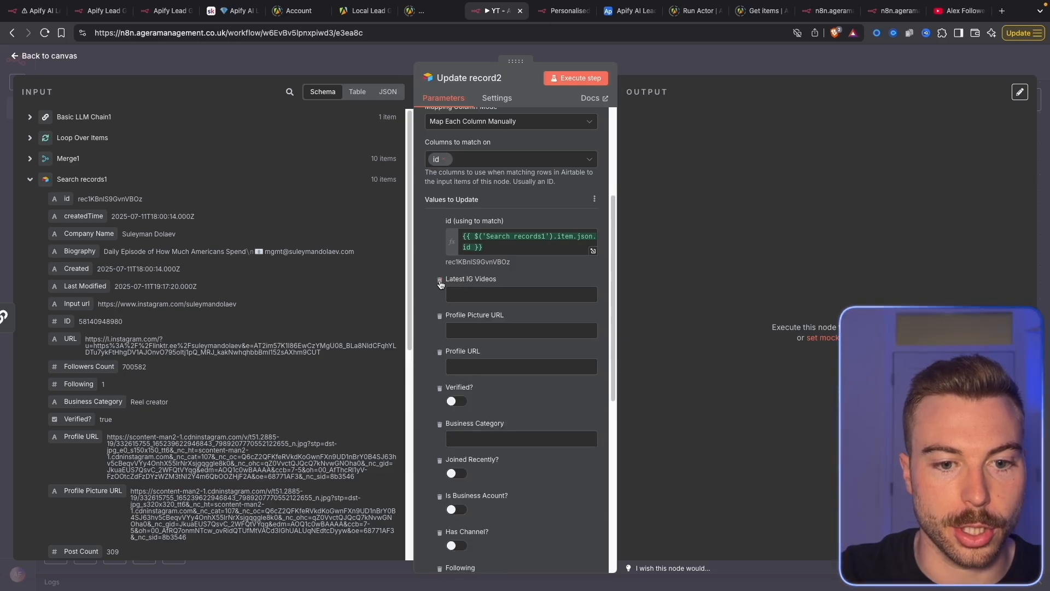
pyautogui.tripleClick(440, 281)
pyautogui.tripleClick(439, 280)
pyautogui.click(440, 280)
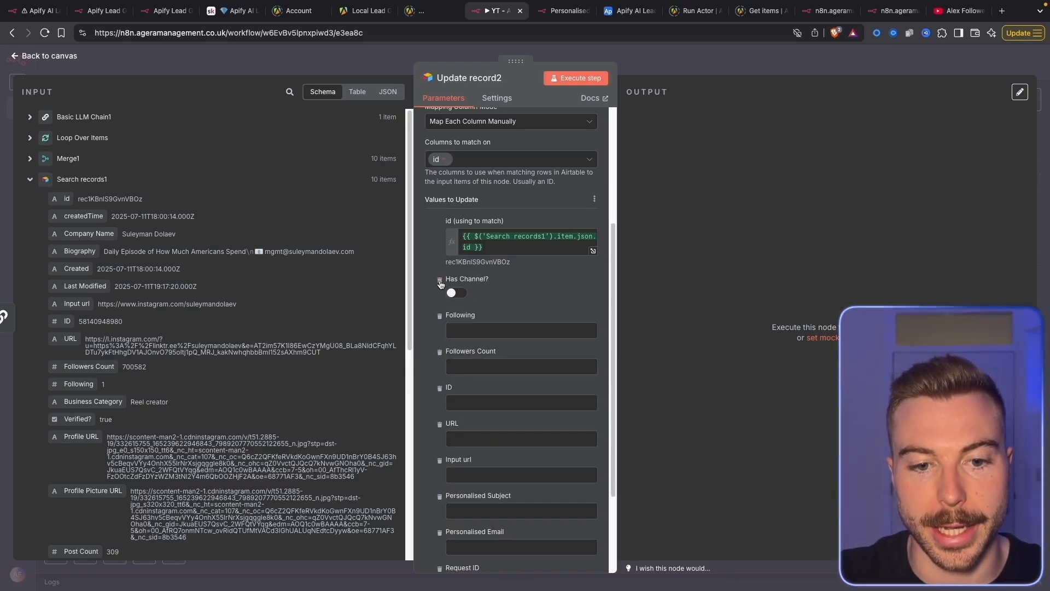
pyautogui.tripleClick(440, 280)
pyautogui.tripleClick(440, 280)
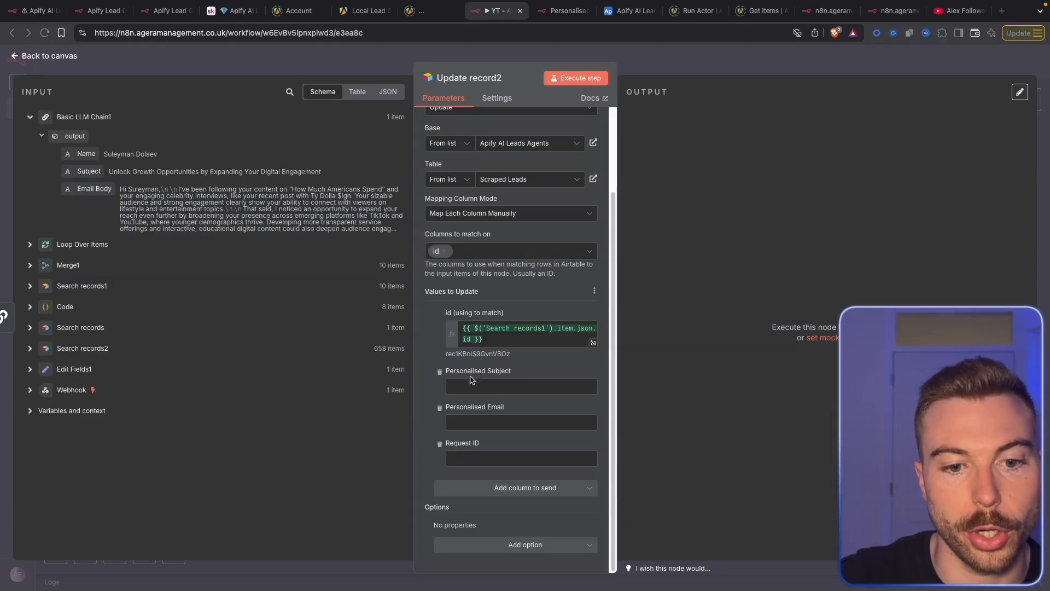
# Map Subject to Personalised Subject and Email Body to Personalised Email, drop Request ID, and run the step
pyautogui.moveTo(89, 171); pyautogui.dragTo(496, 387)
pyautogui.moveTo(94, 189); pyautogui.dragTo(476, 436)
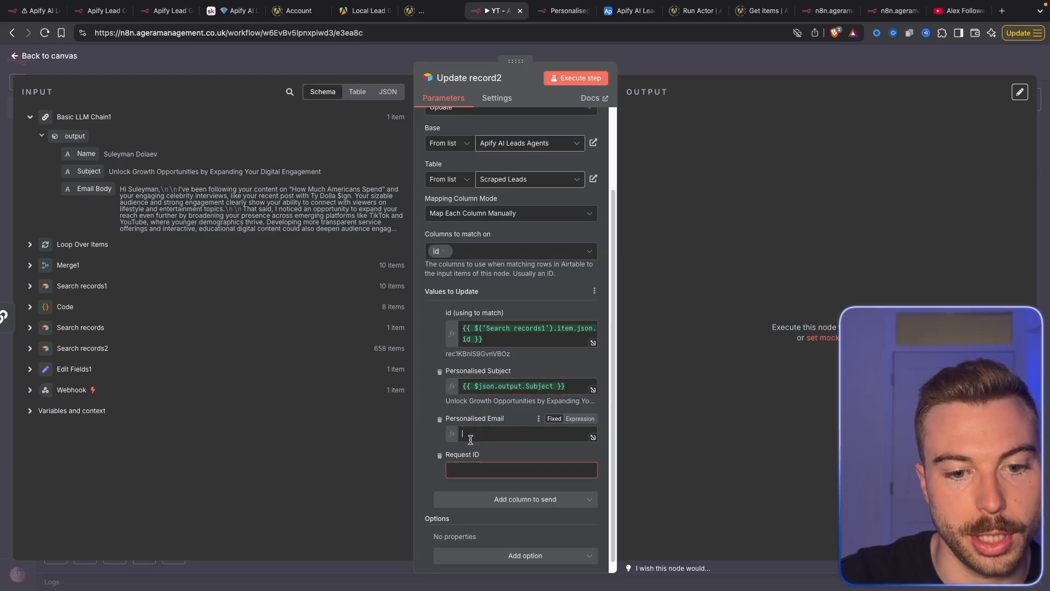
pyautogui.click(439, 465)
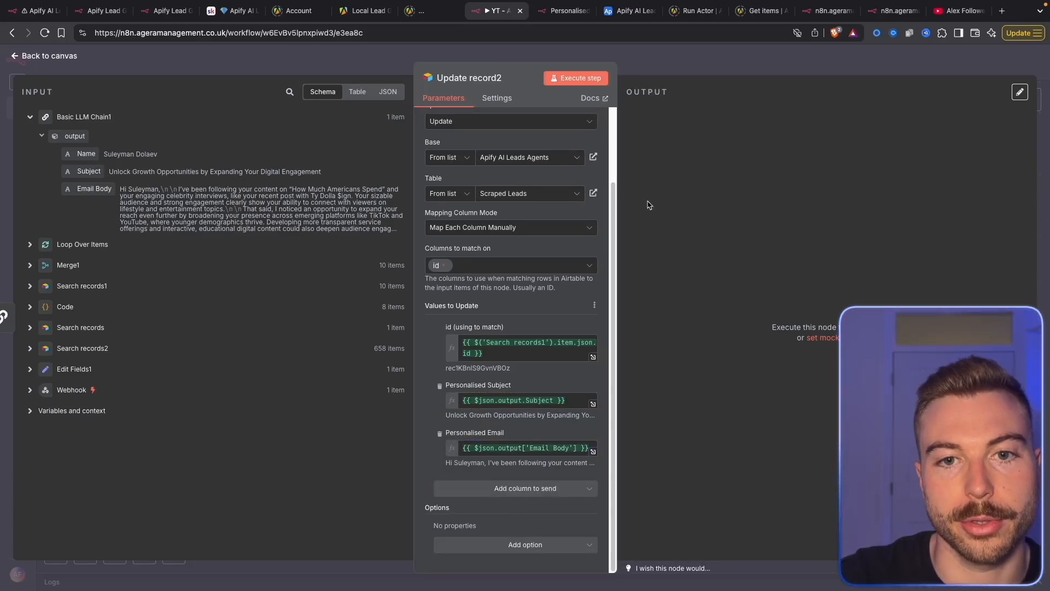
pyautogui.click(574, 77)
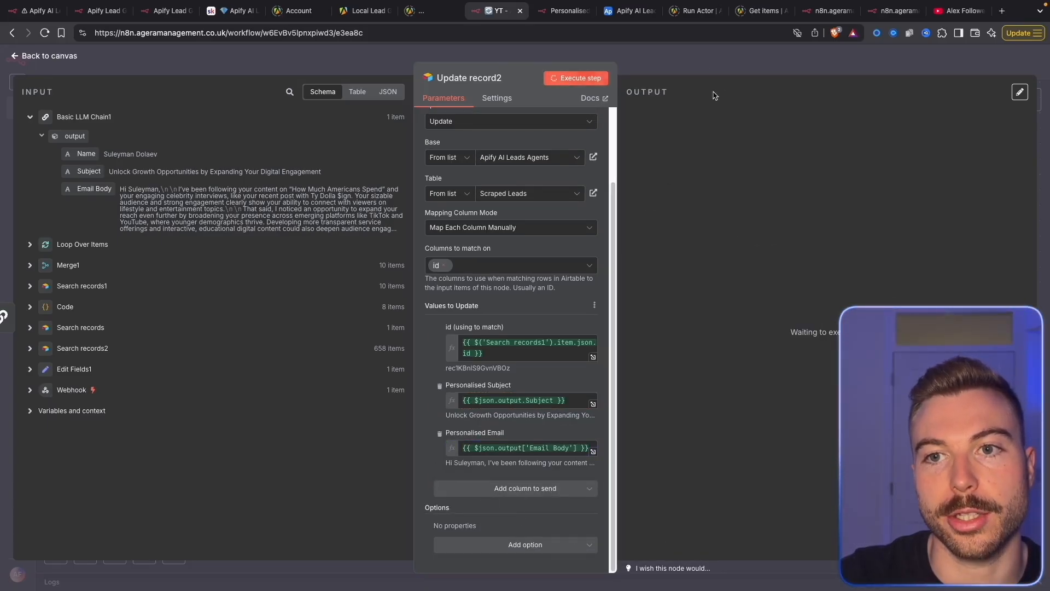
pyautogui.click(629, 10)
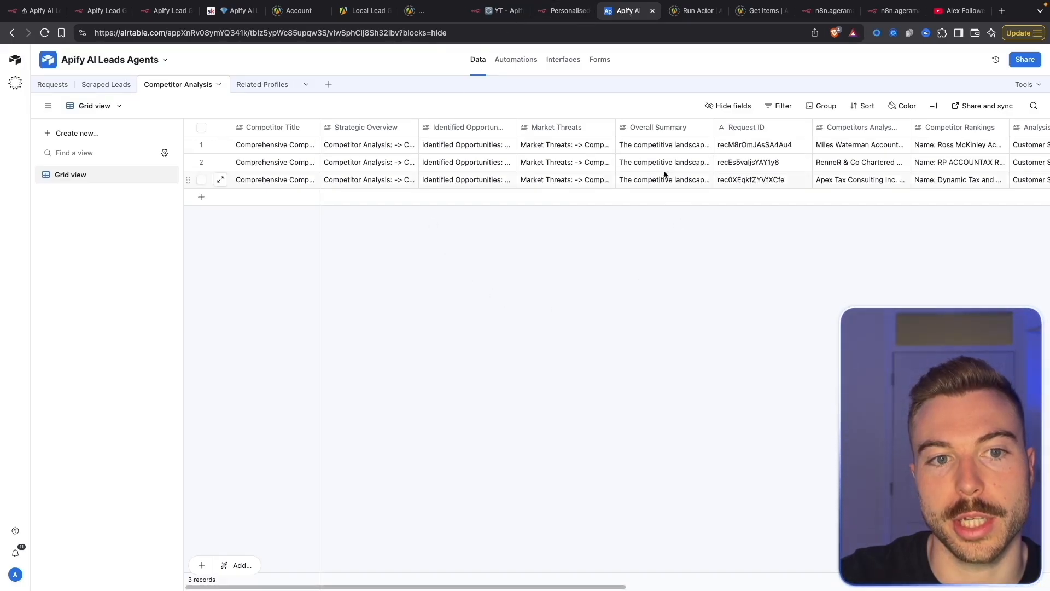
# Open Scraped Leads and read the ACCOTAX row's full personalised email, including its 249 likes detail
pyautogui.click(106, 84)
pyautogui.scroll(-2, 540, 330)
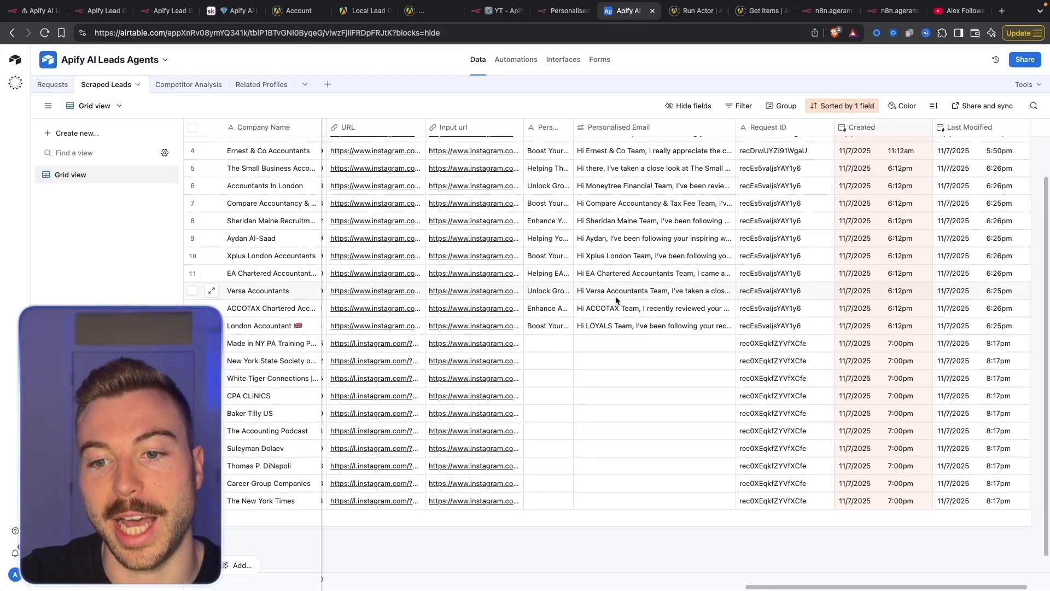
pyautogui.click(726, 313)
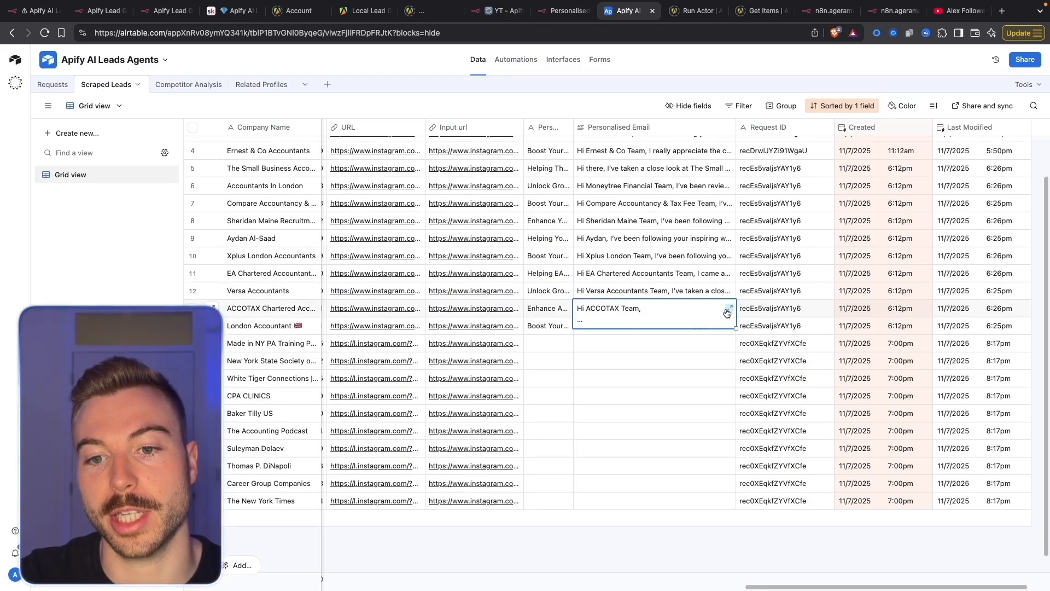
pyautogui.click(728, 309)
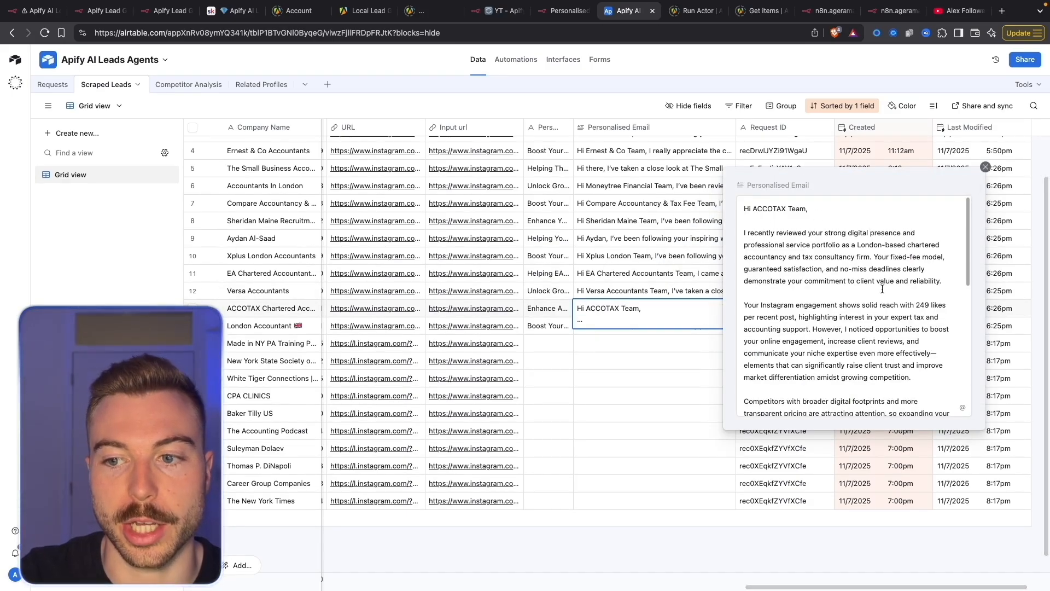
pyautogui.moveTo(916, 298); pyautogui.dragTo(945, 295)
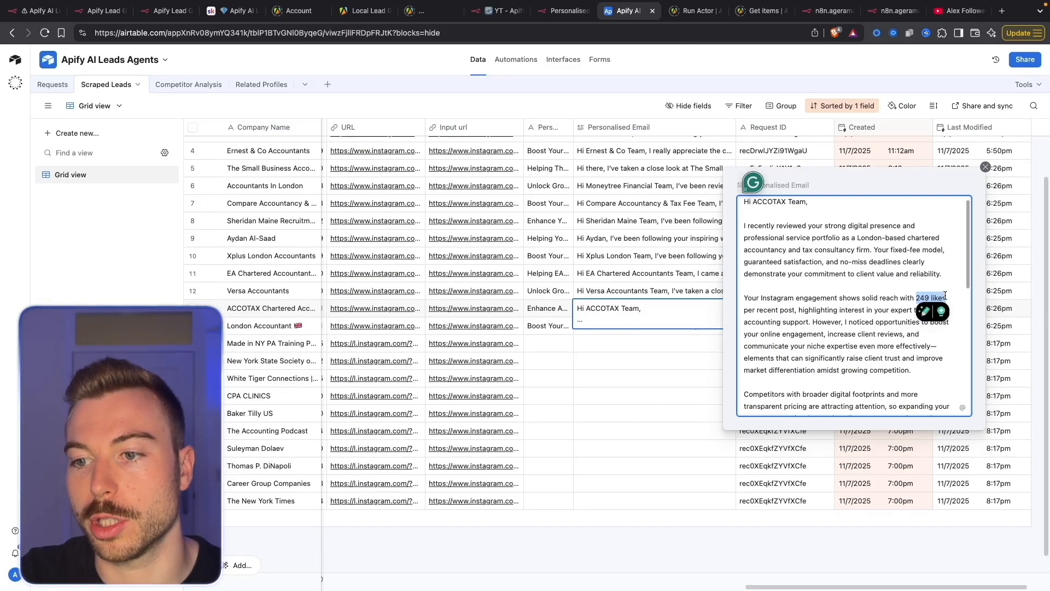
pyautogui.scroll(-1, 853, 300)
pyautogui.click(853, 300)
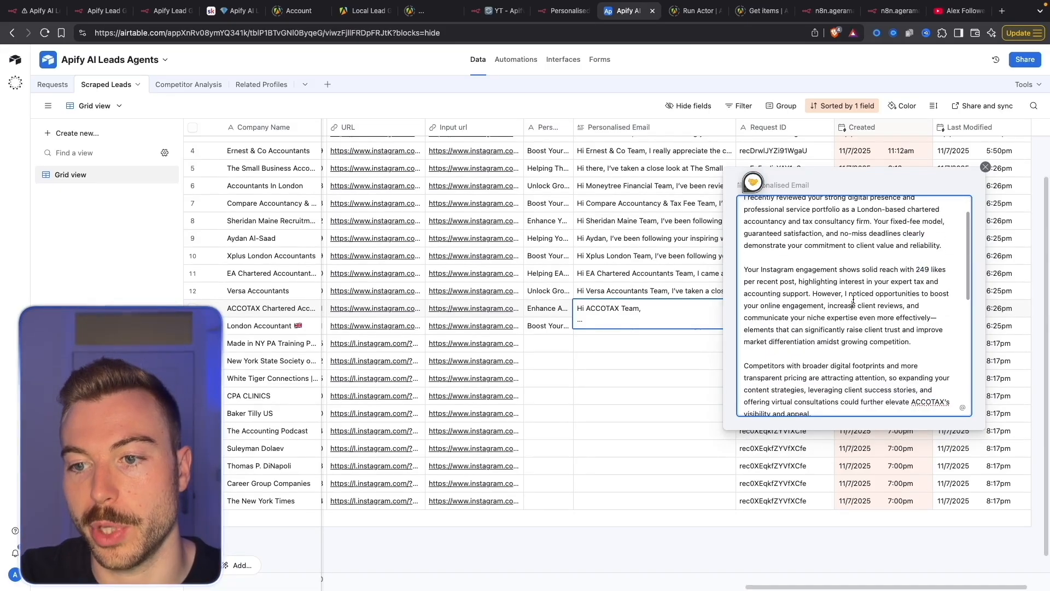
pyautogui.scroll(-1, 853, 300)
pyautogui.scroll(-1, 853, 300)
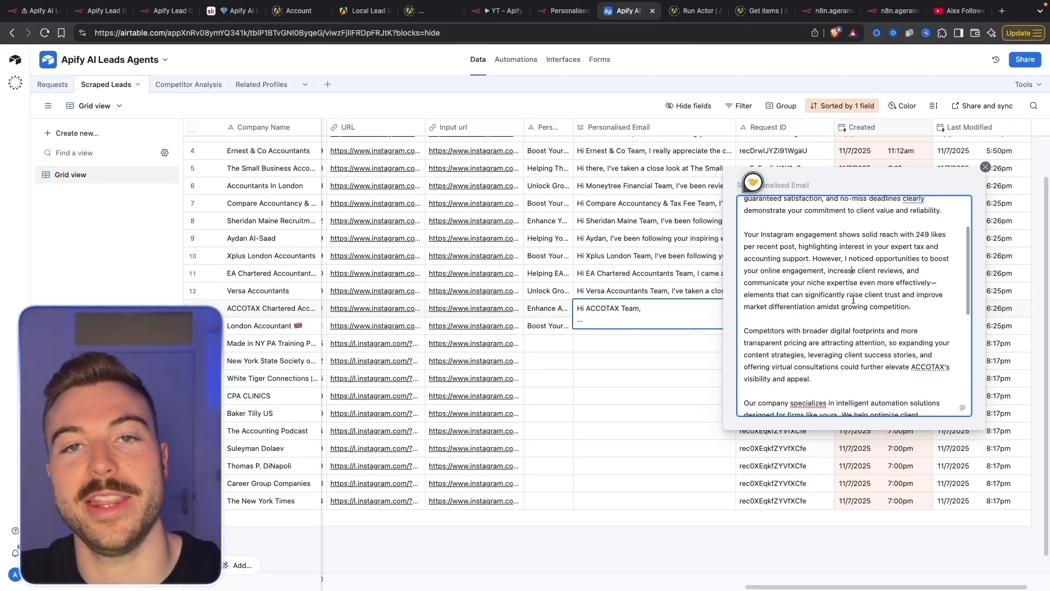
pyautogui.scroll(-5, 853, 299)
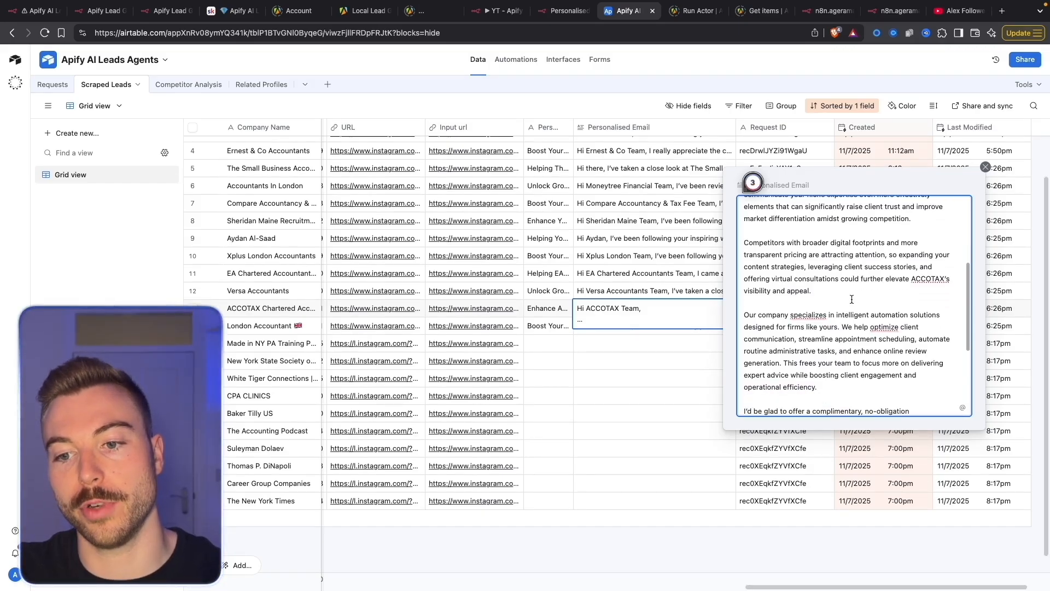
pyautogui.scroll(-2, 851, 299)
pyautogui.scroll(-4, 850, 299)
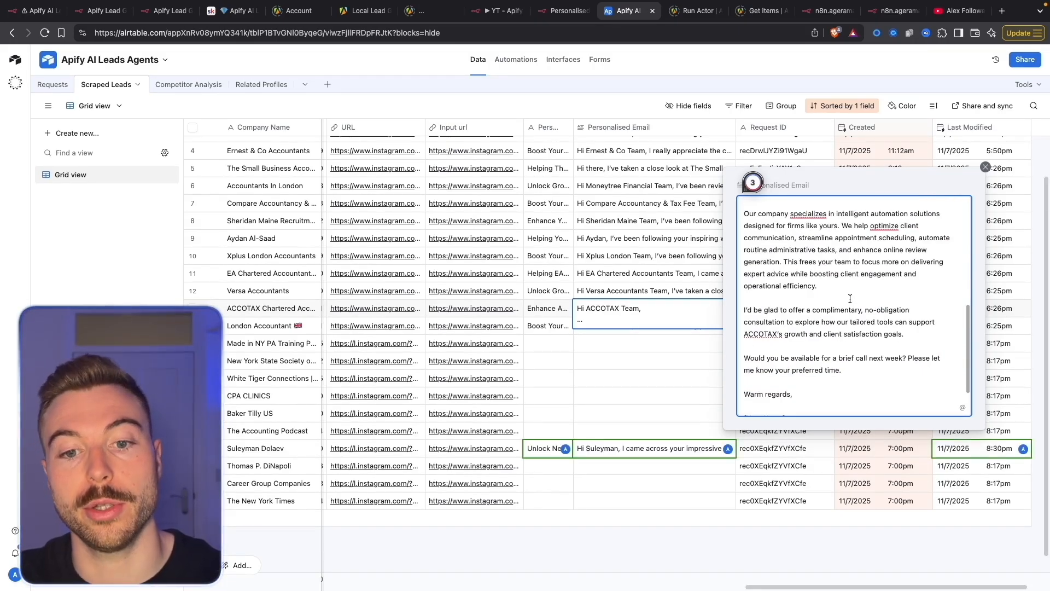
pyautogui.click(632, 382)
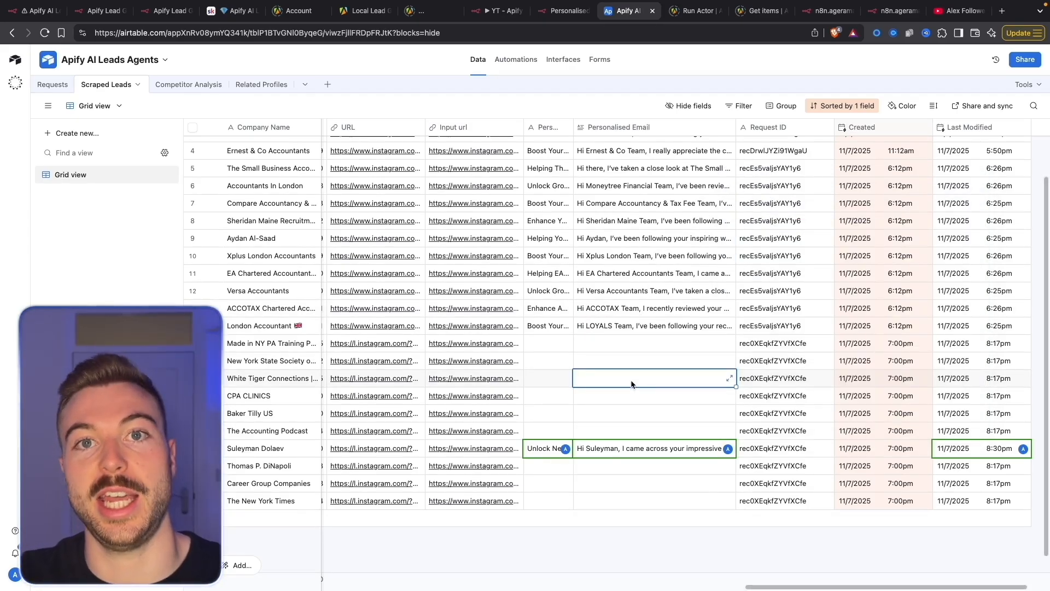
# Expand and read the row 21 lead's newly generated personalised email
pyautogui.click(715, 451)
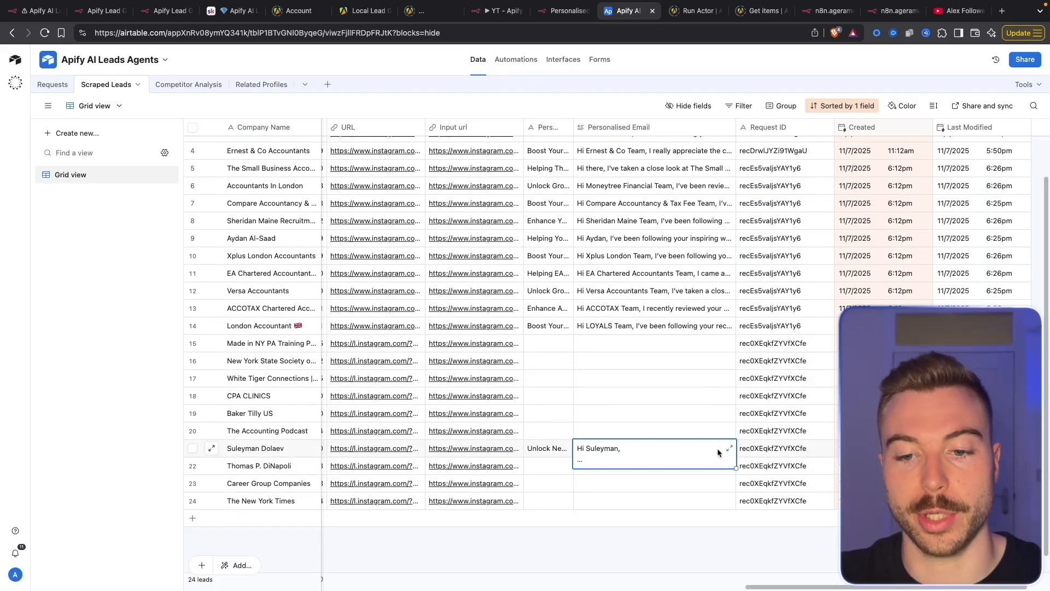
pyautogui.click(729, 447)
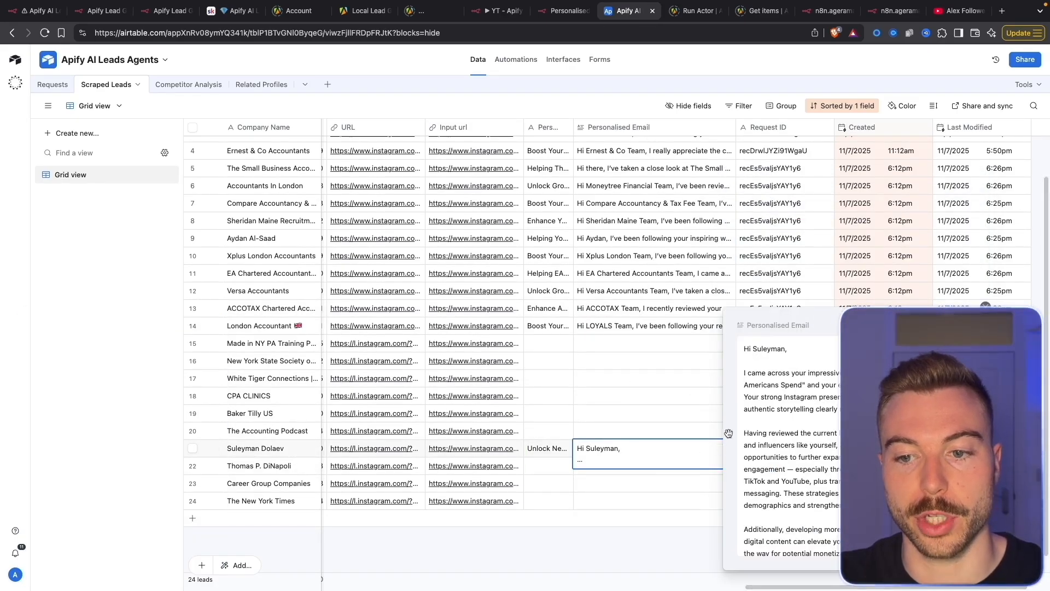
pyautogui.click(697, 395)
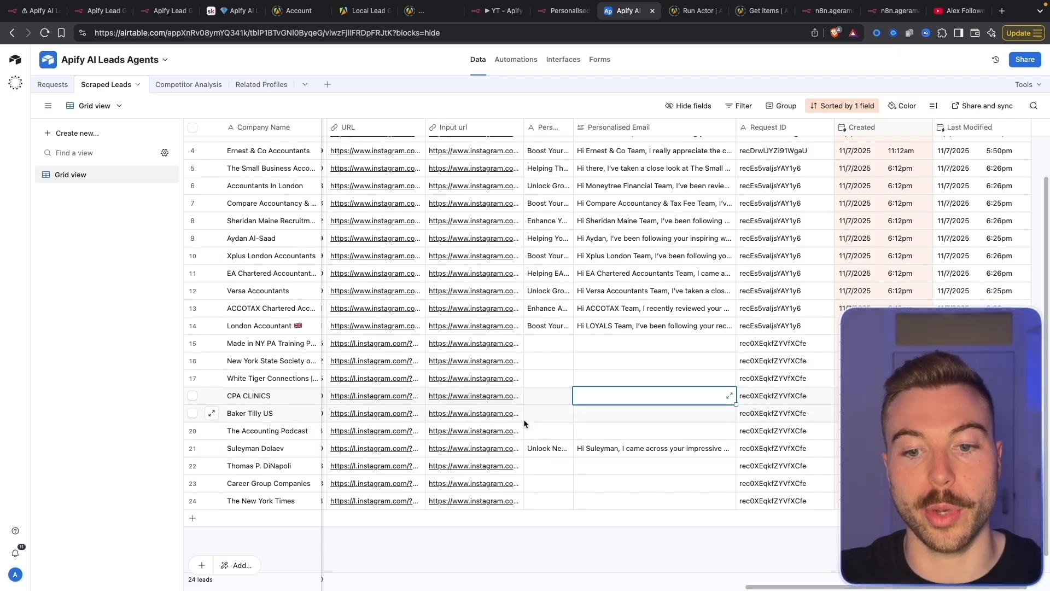
# Add a Merge node after the loop set to Combine by All Possible Combinations
pyautogui.click(491, 11)
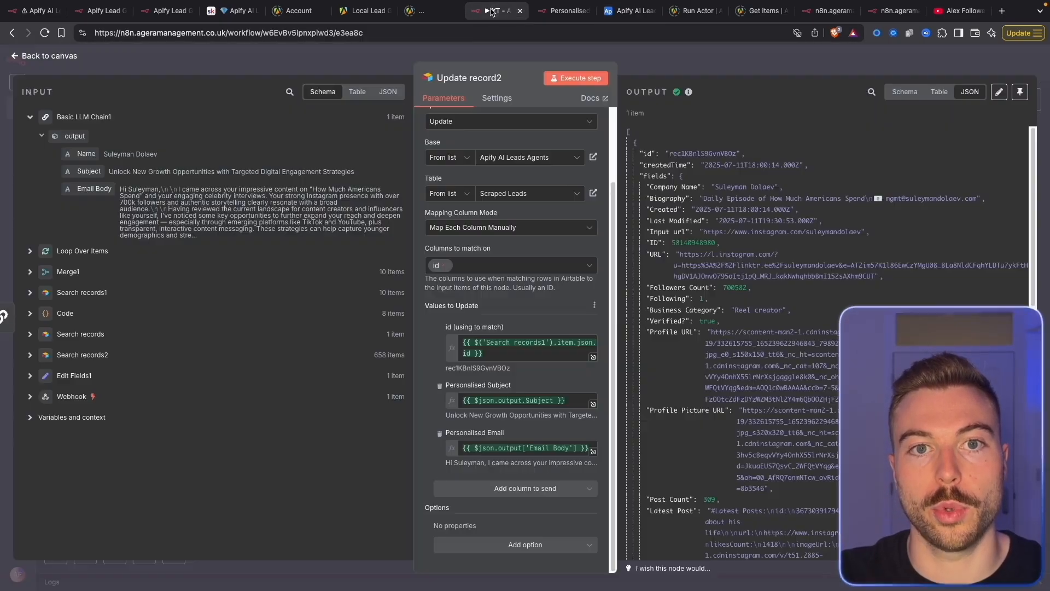
pyautogui.click(728, 71)
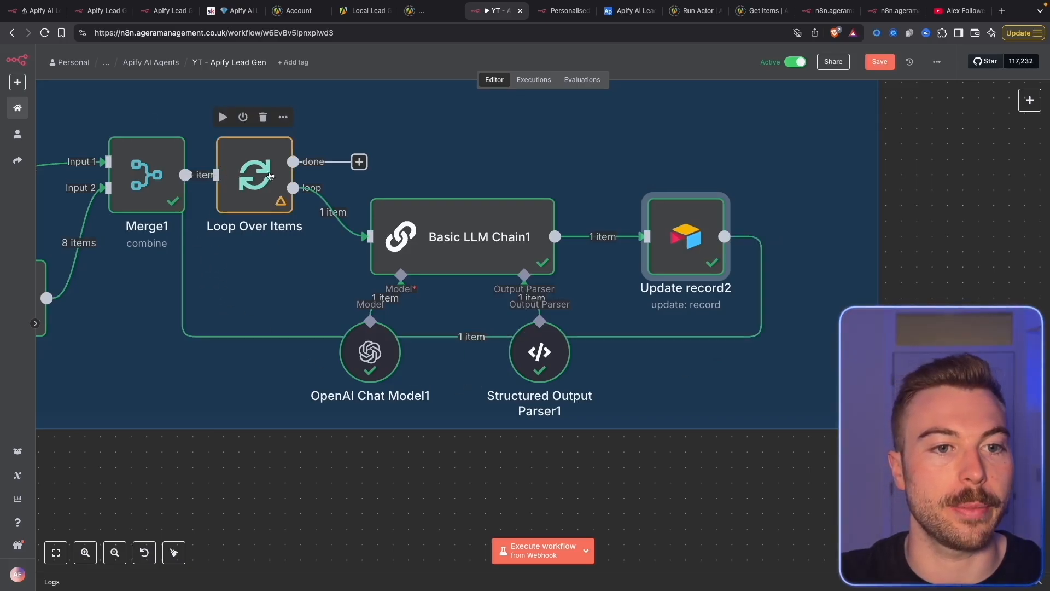
pyautogui.moveTo(359, 162); pyautogui.dragTo(439, 124)
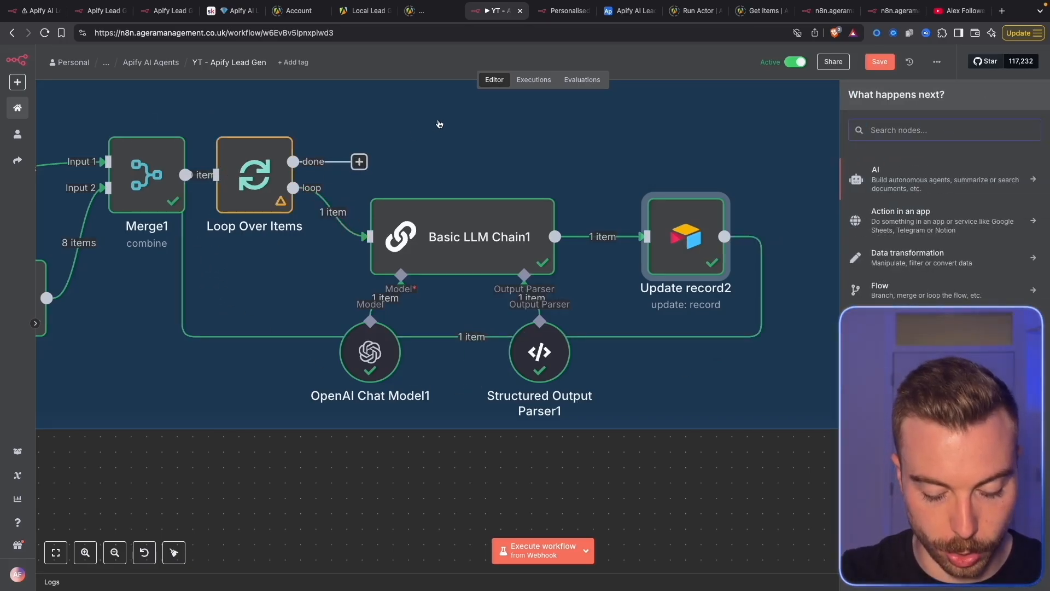
pyautogui.write('mer')
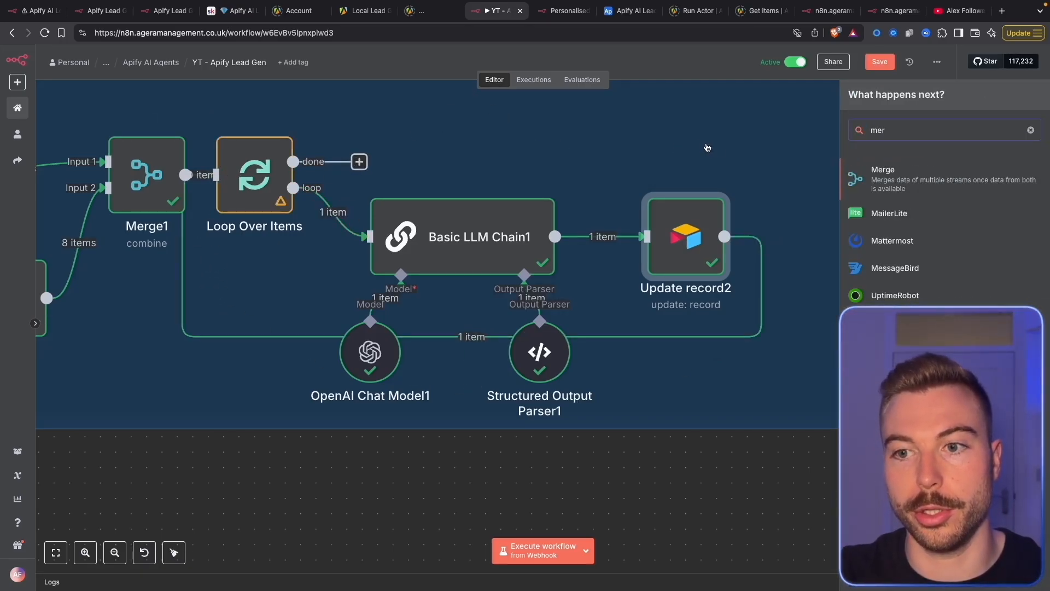
pyautogui.click(888, 169)
pyautogui.click(556, 138)
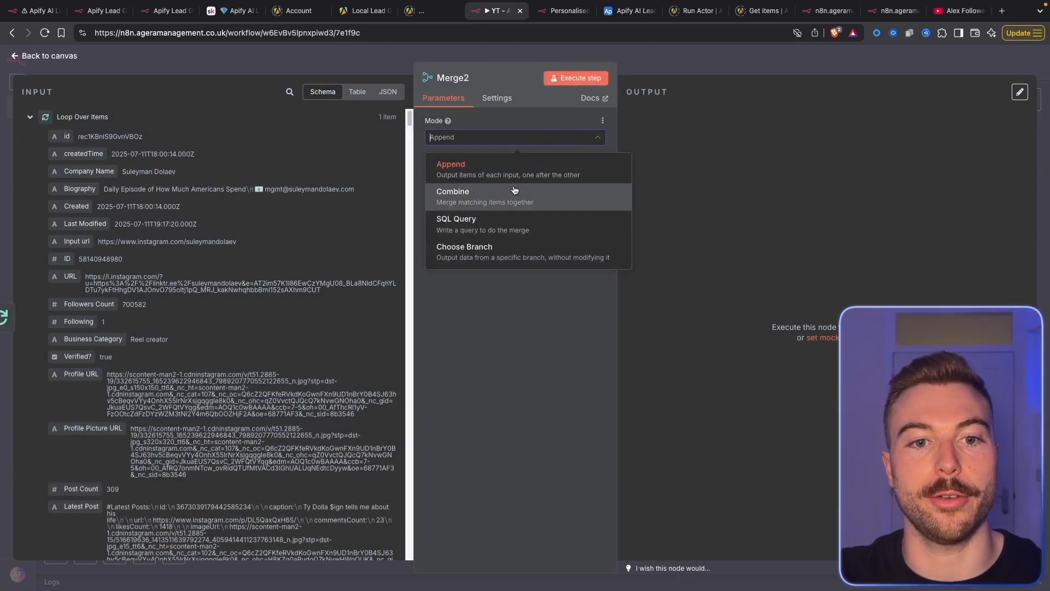
pyautogui.click(514, 190)
pyautogui.click(480, 139)
pyautogui.click(448, 200)
pyautogui.click(445, 180)
pyautogui.click(454, 261)
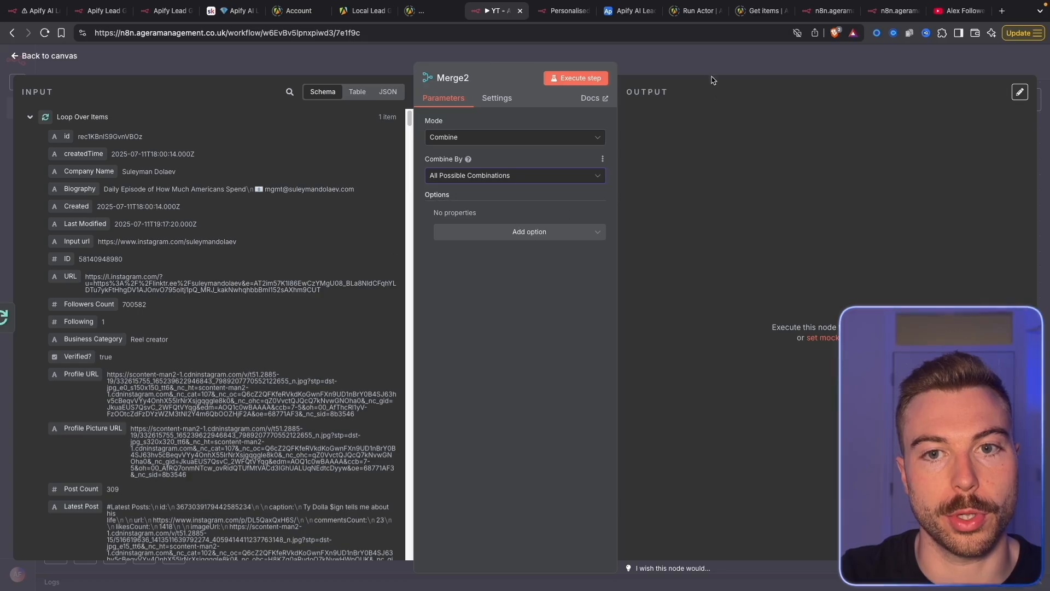
pyautogui.press('Escape')
# Connect the loop's done output to Merge2 Input 2 and Search records to Input 1, then save
pyautogui.moveTo(293, 162); pyautogui.dragTo(404, 145)
pyautogui.scroll(-5, 400, 146)
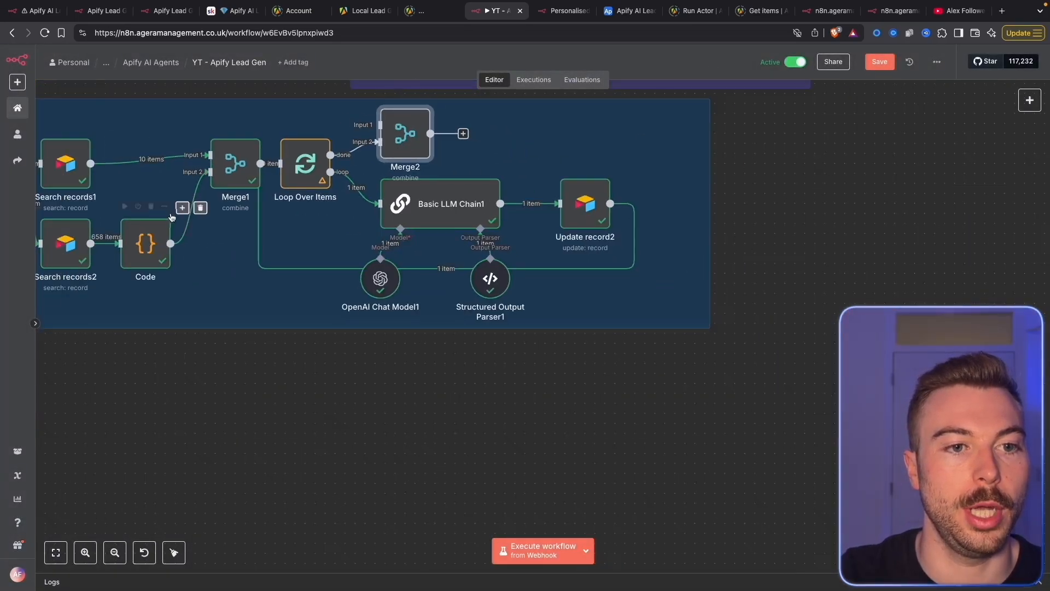
pyautogui.moveTo(337, 198); pyautogui.dragTo(697, 159)
pyautogui.hscroll(6, 827, 342)
pyautogui.click(878, 61)
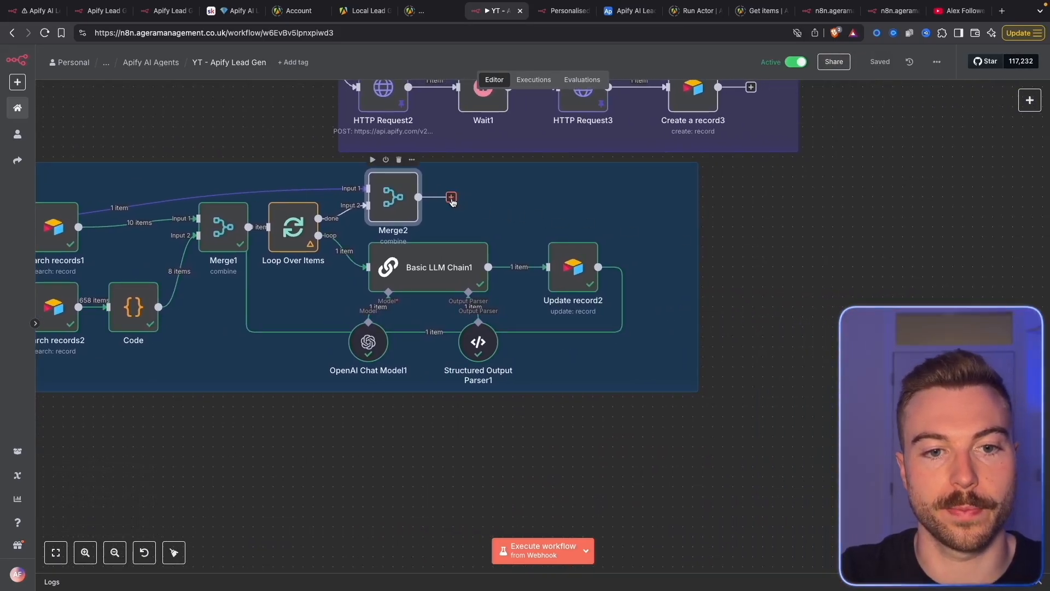
# Start a new Airtable step after Merge2
pyautogui.click(451, 197)
pyautogui.write('air')
pyautogui.click(890, 198)
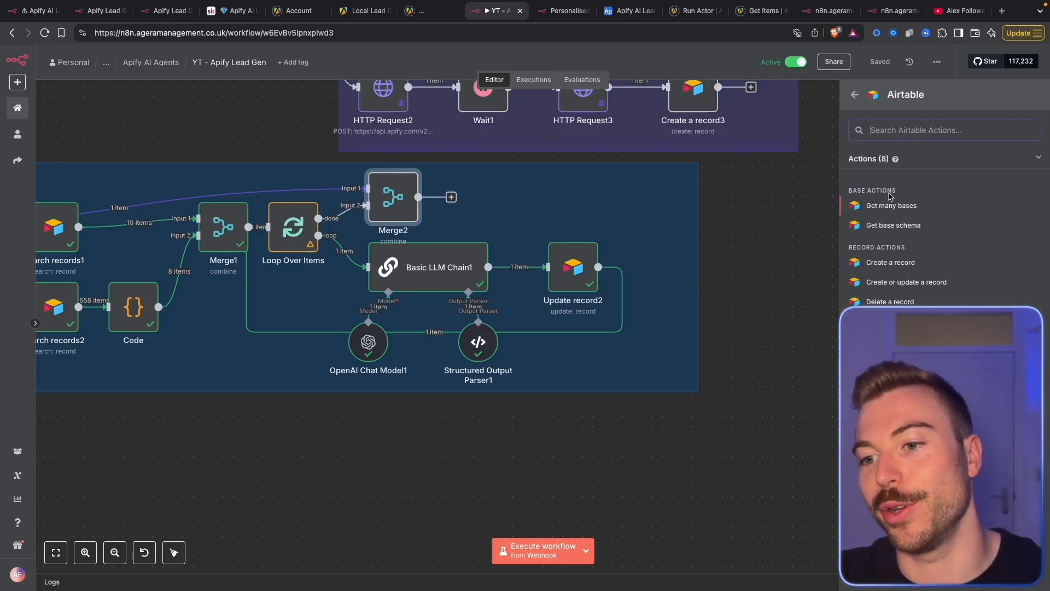
# Add an Airtable Update record step using the Apify AI Leads Agents base and Requests table
pyautogui.click(889, 361)
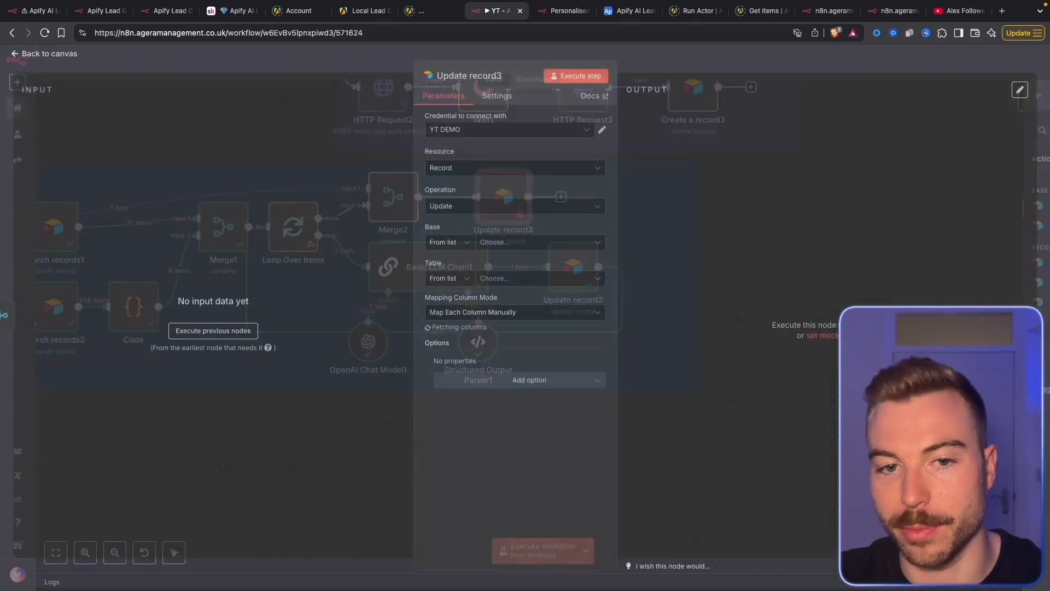
pyautogui.click(487, 250)
pyautogui.write('apify')
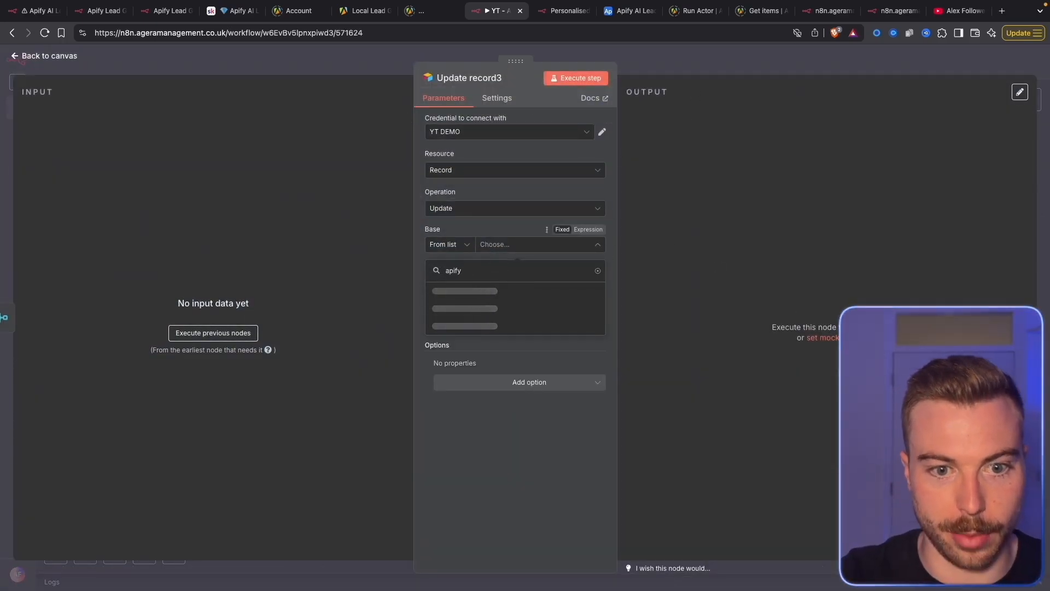
pyautogui.click(492, 291)
pyautogui.click(527, 280)
pyautogui.click(539, 324)
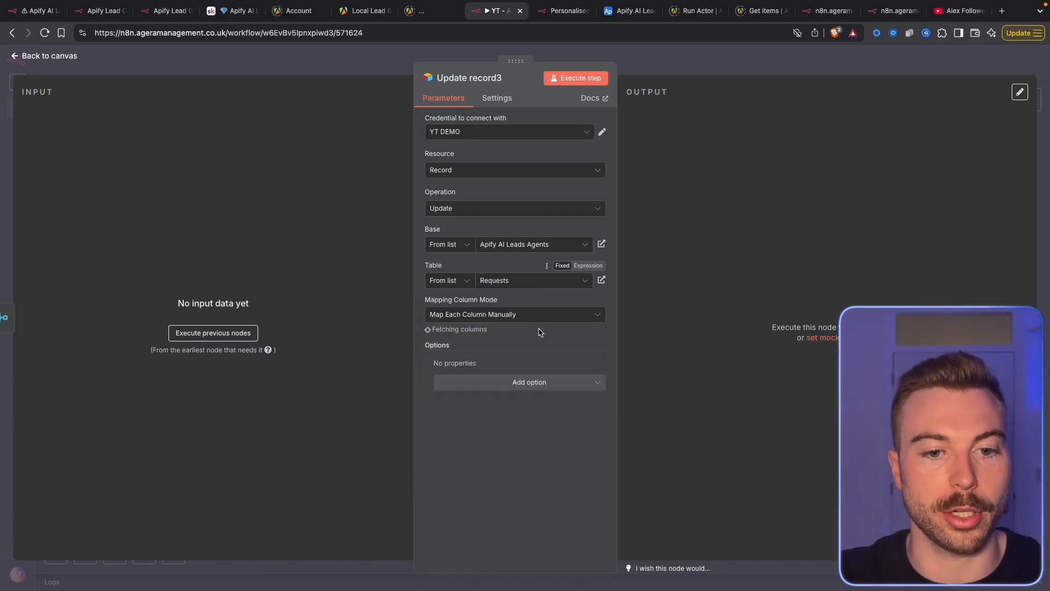
# Remove every field except Enrich Complete?, setting it to Enrich Complete
pyautogui.scroll(-3, 465, 356)
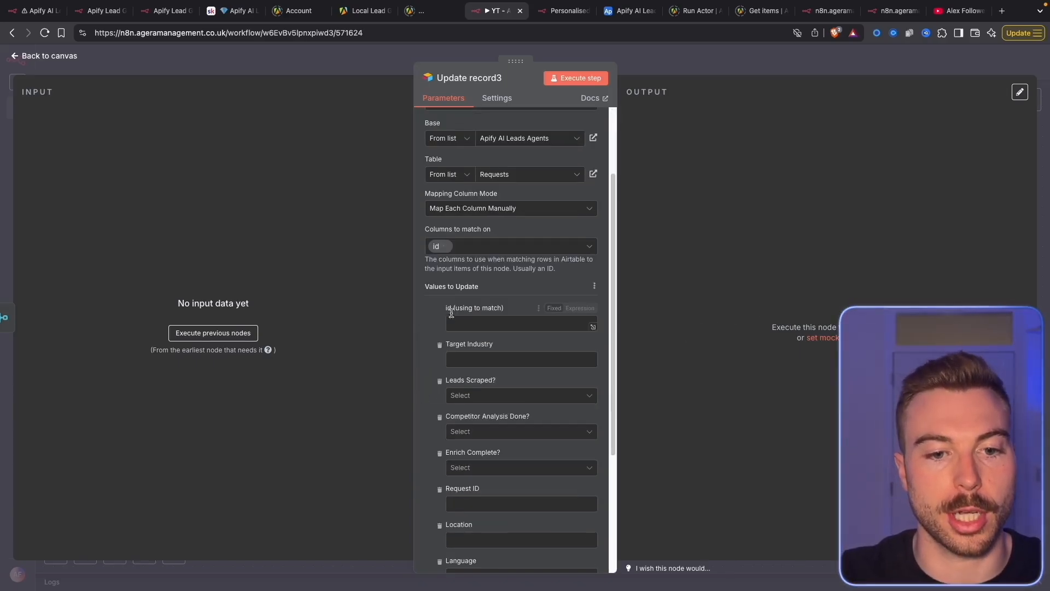
pyautogui.click(439, 345)
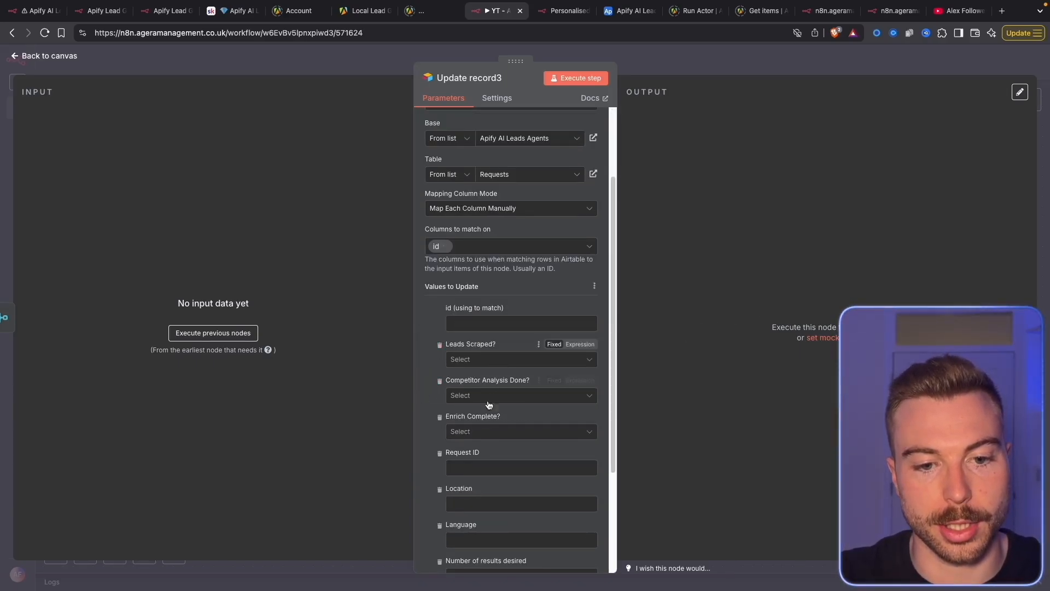
pyautogui.click(482, 432)
pyautogui.click(487, 460)
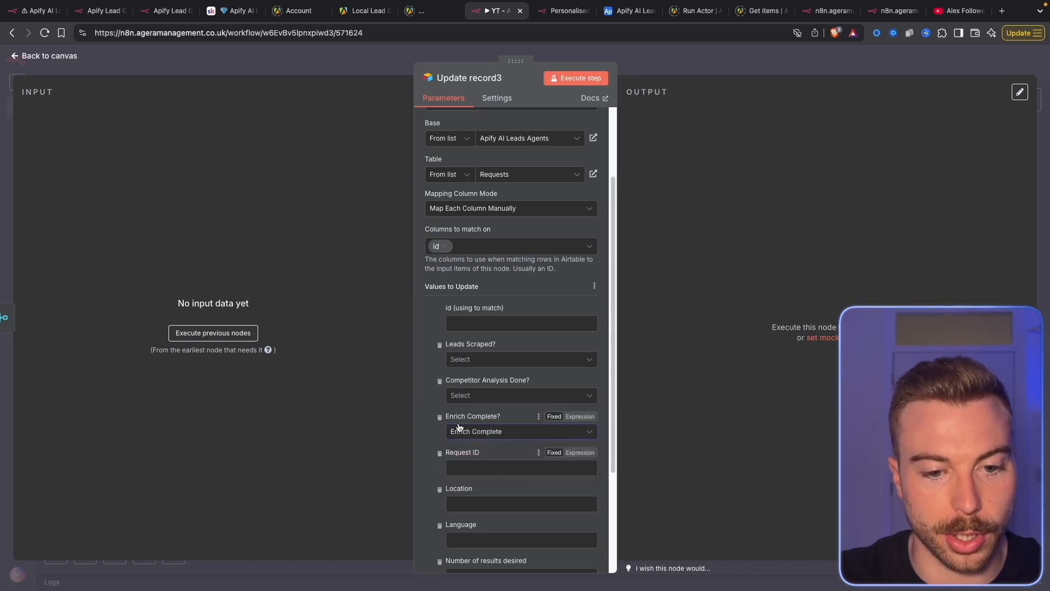
pyautogui.click(440, 346)
pyautogui.click(440, 346)
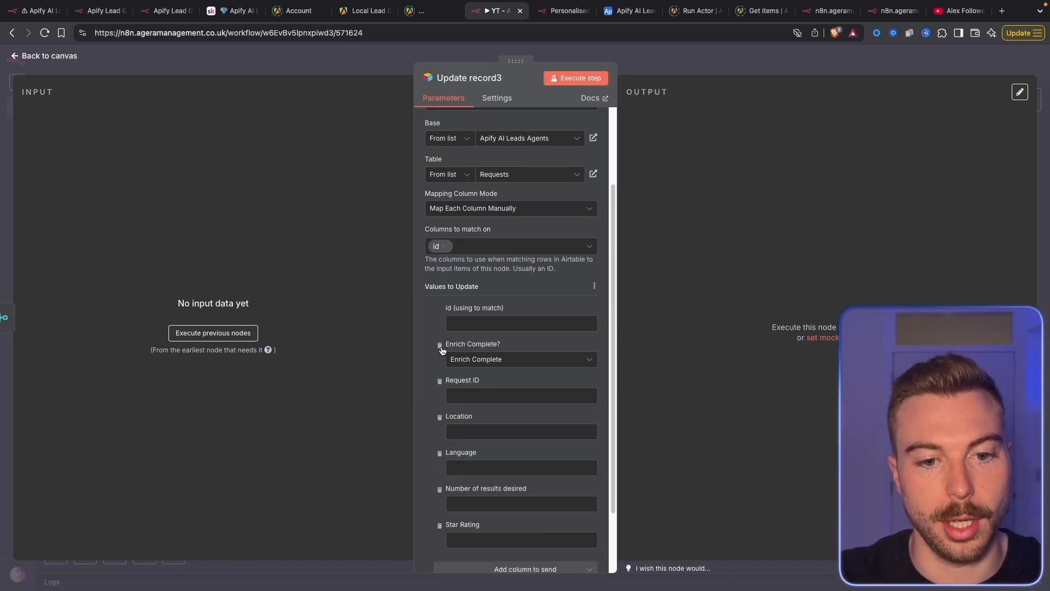
pyautogui.click(440, 382)
pyautogui.click(440, 382)
pyautogui.click(440, 381)
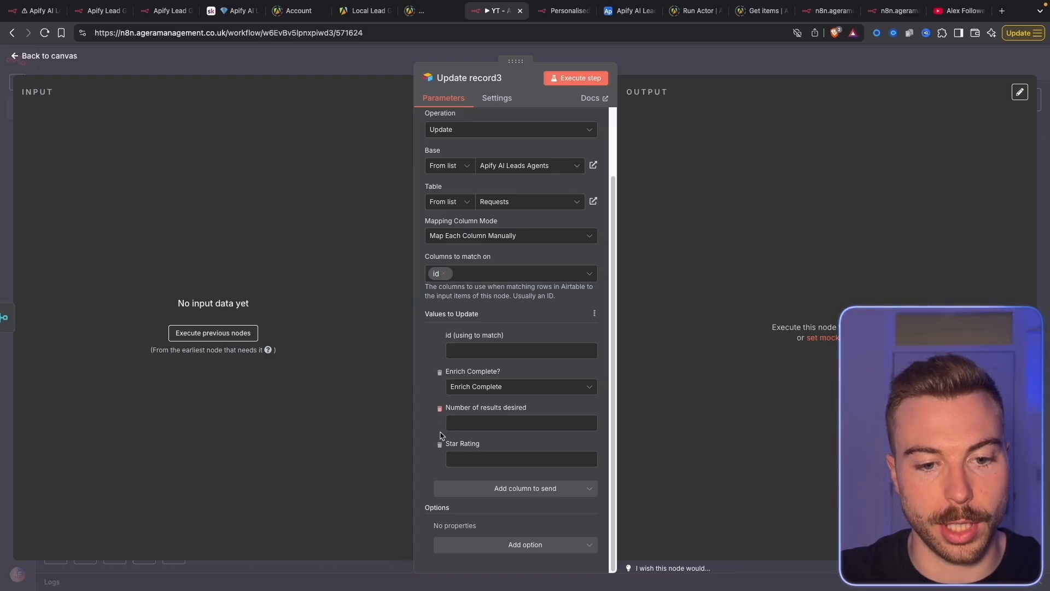
pyautogui.click(439, 445)
pyautogui.click(439, 445)
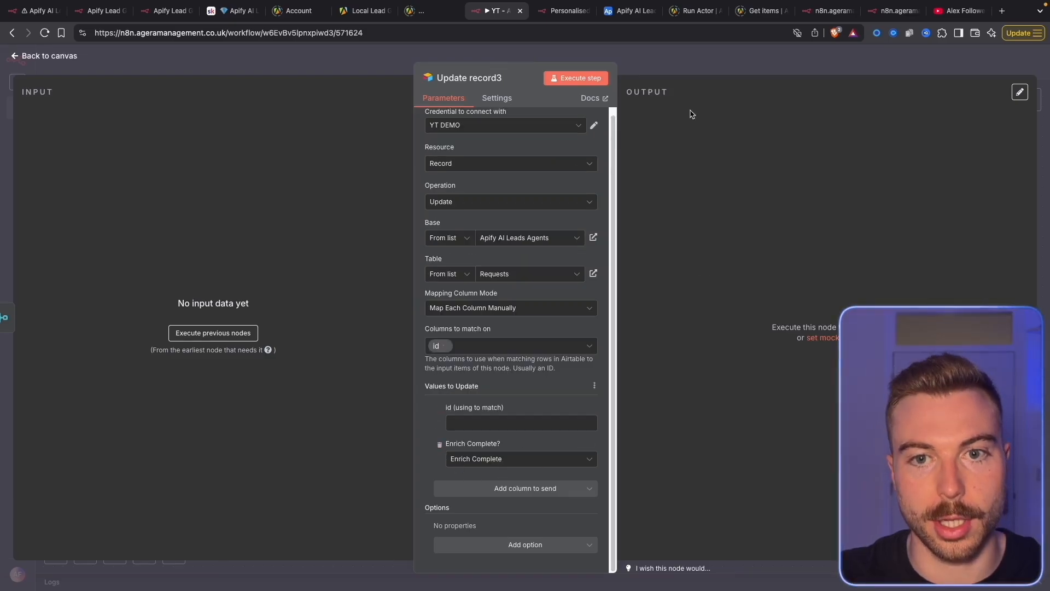
pyautogui.click(695, 67)
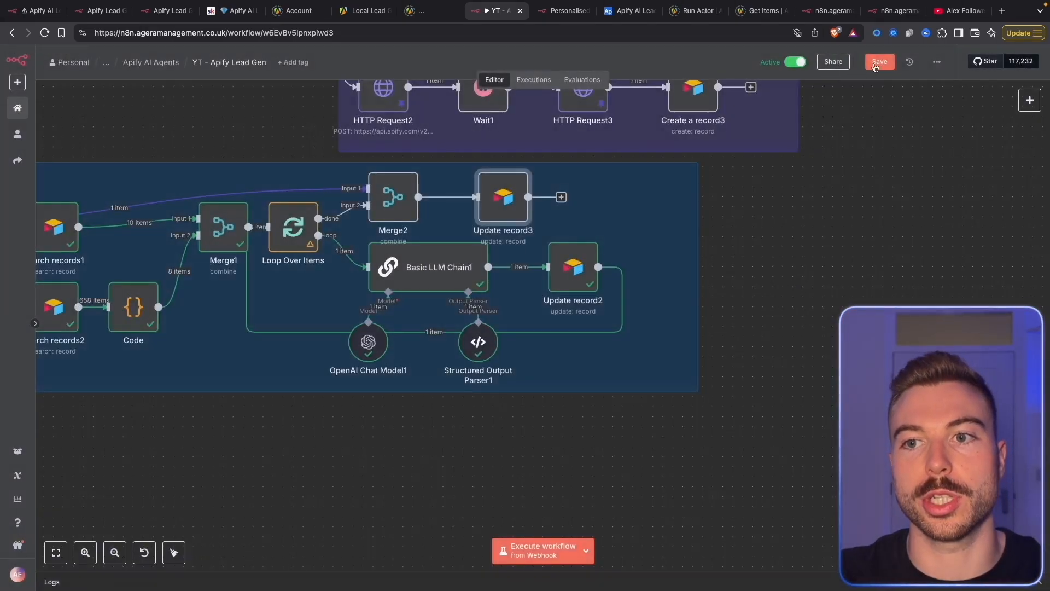
# Execute the workflow up to Merge2 and watch Scraped Leads in Airtable
pyautogui.rightClick(399, 219)
pyautogui.click(420, 242)
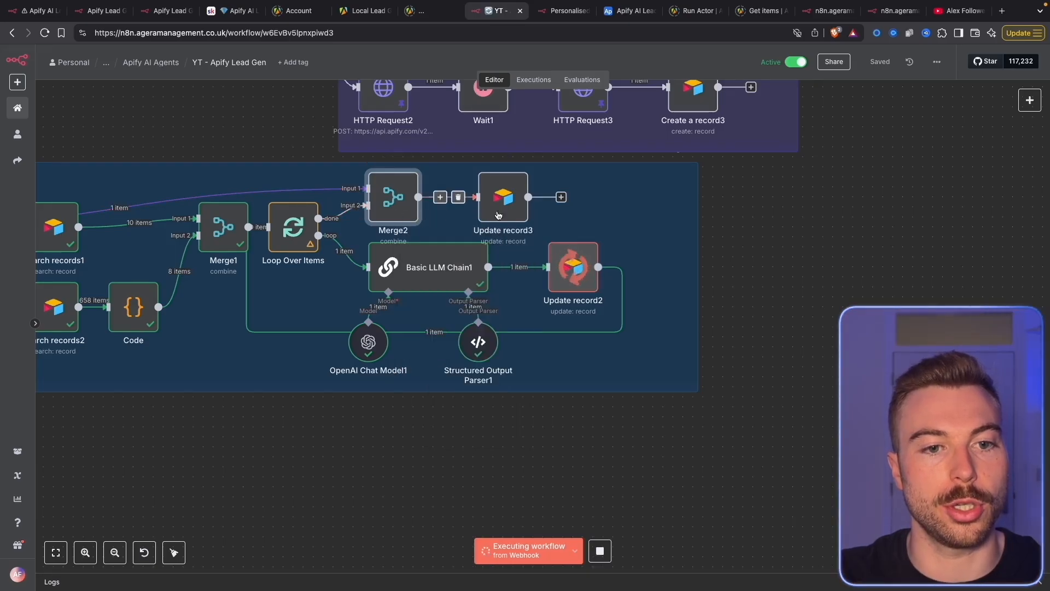
pyautogui.click(630, 10)
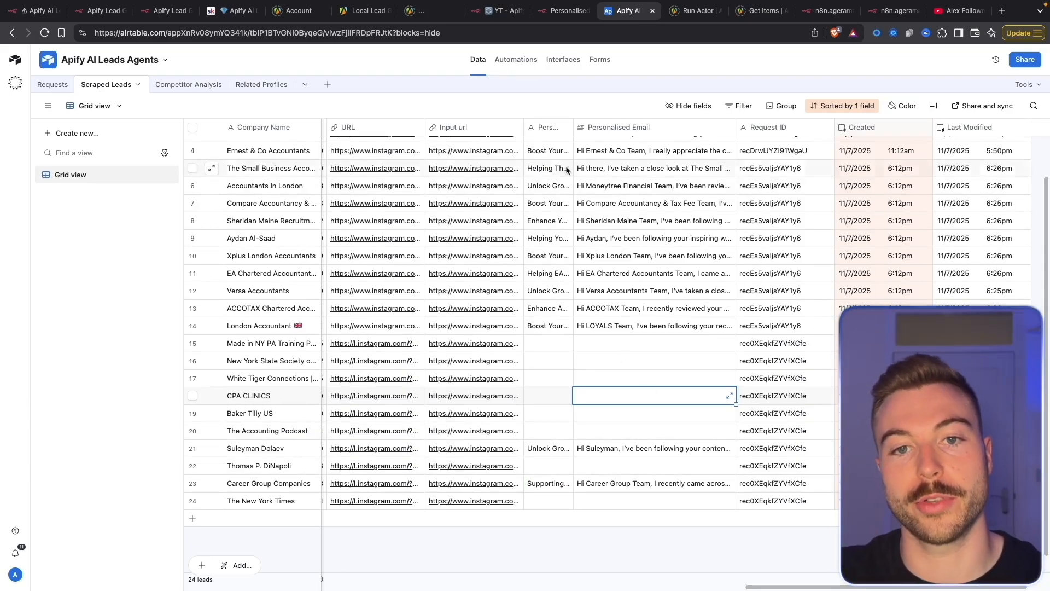
# Widen the Personalised Subject column and check the newly filled rows 15–24 before returning to n8n
pyautogui.moveTo(572, 129); pyautogui.dragTo(591, 153)
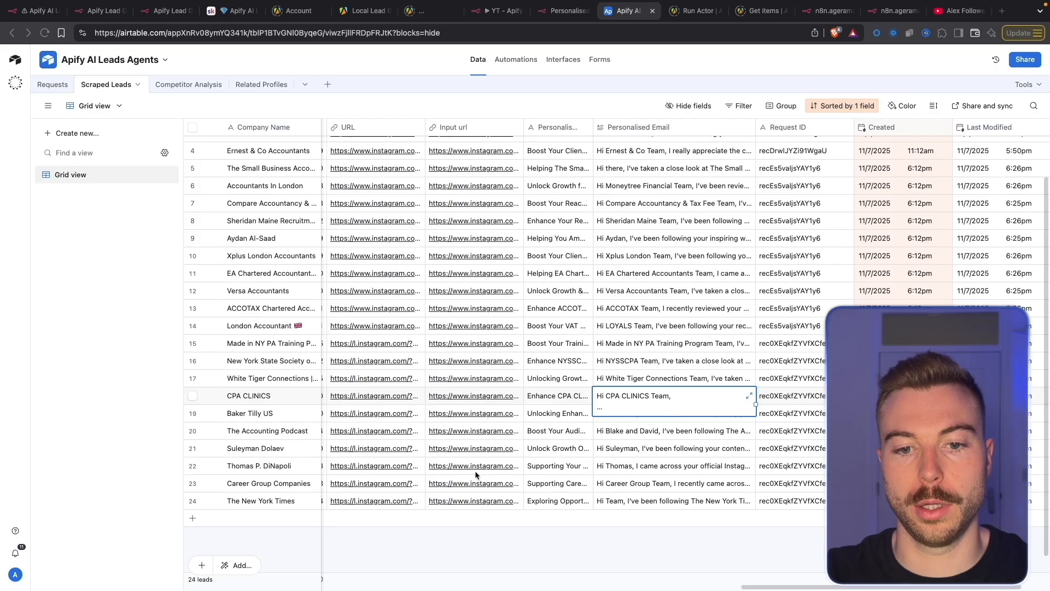
pyautogui.click(584, 415)
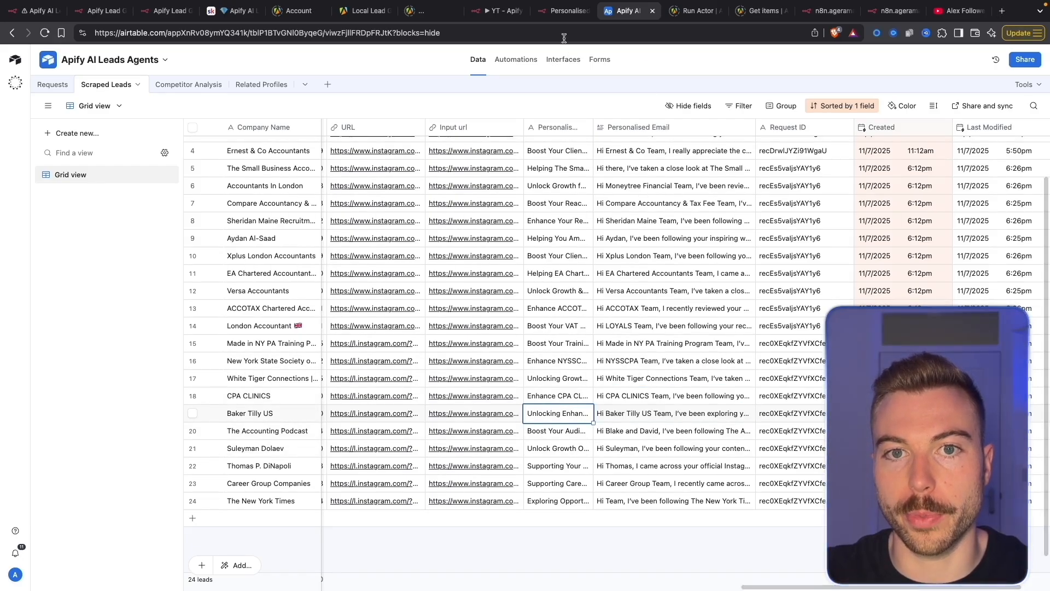
pyautogui.click(495, 10)
pyautogui.scroll(2, 563, 259)
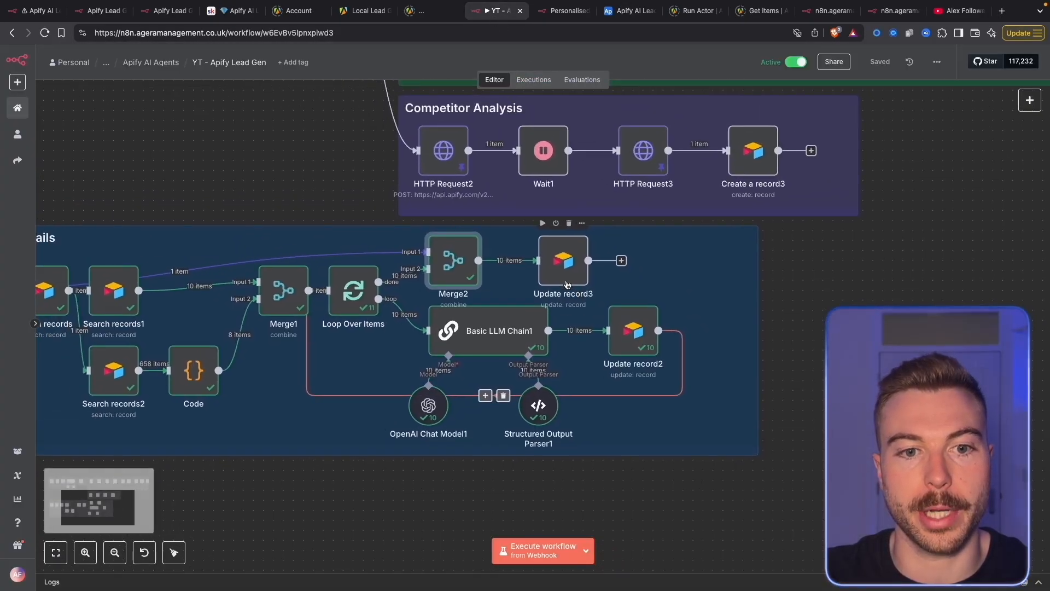
# Map the incoming Request ID into Update record3's id (using to match) field
pyautogui.scroll(3, 564, 257)
pyautogui.doubleClick(565, 255)
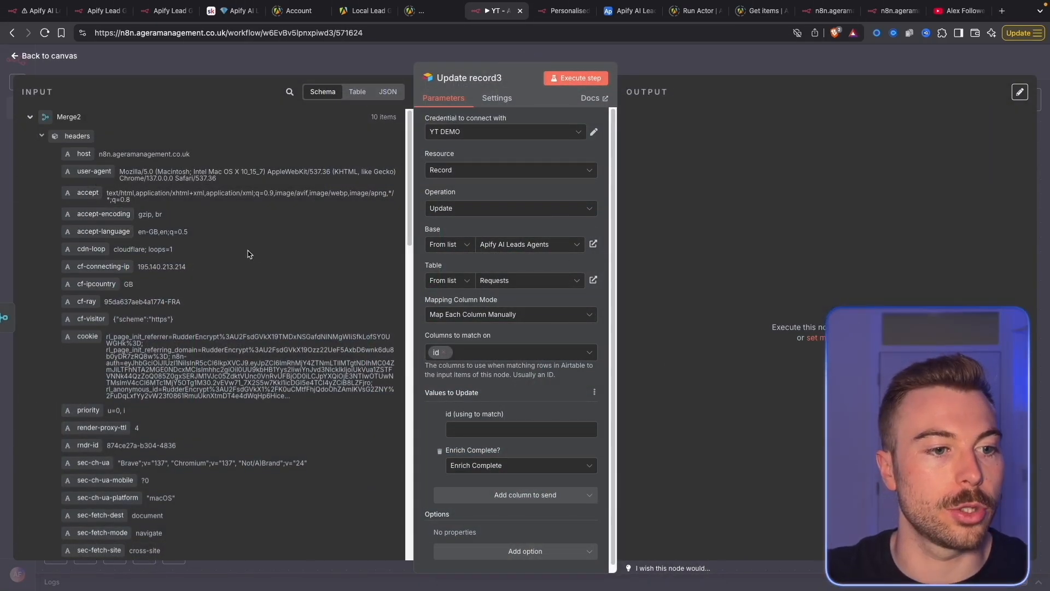
pyautogui.click(39, 136)
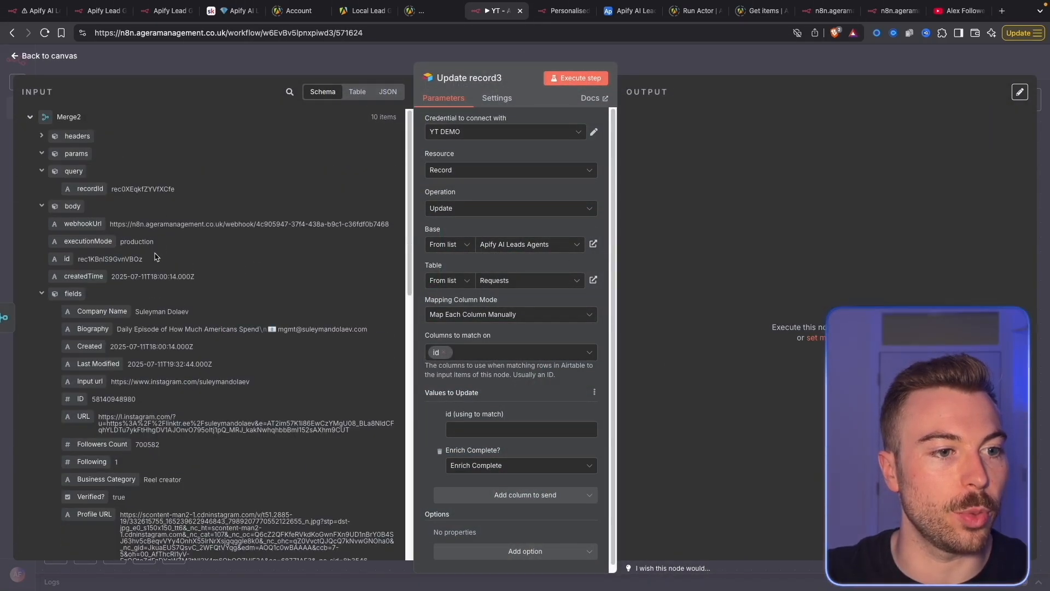
pyautogui.scroll(-10, 105, 203)
pyautogui.moveTo(91, 195); pyautogui.dragTo(508, 422)
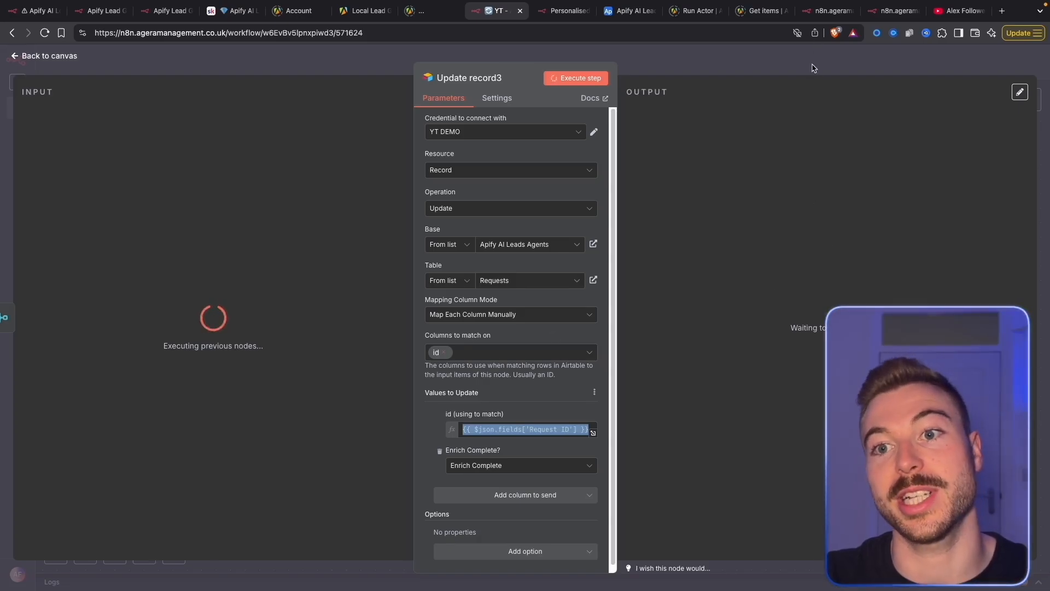
# Check Update record3's run output, then view the Requests table in Airtable
pyautogui.click(629, 11)
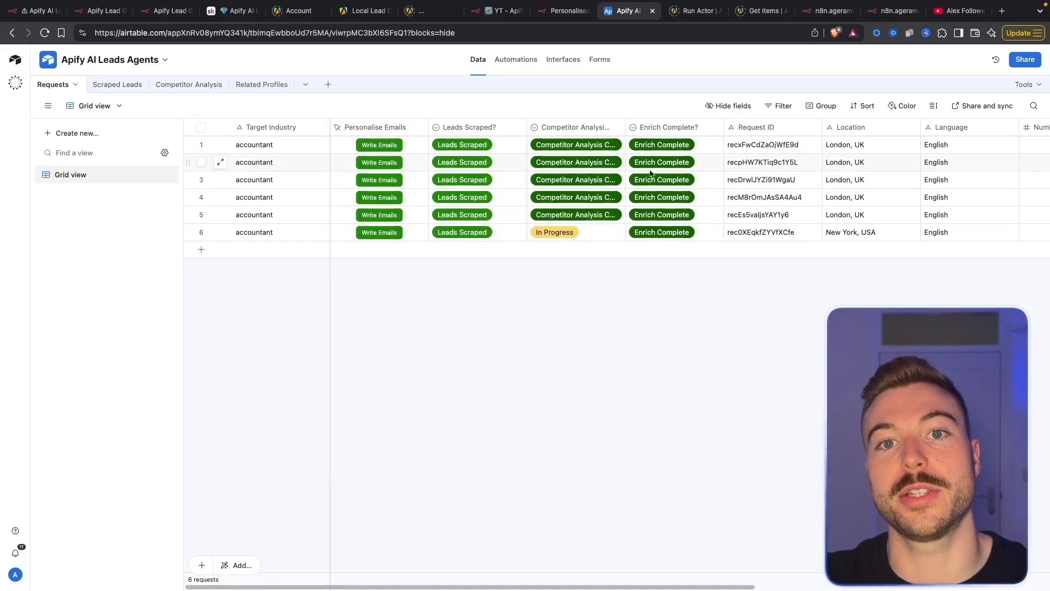
pyautogui.click(499, 10)
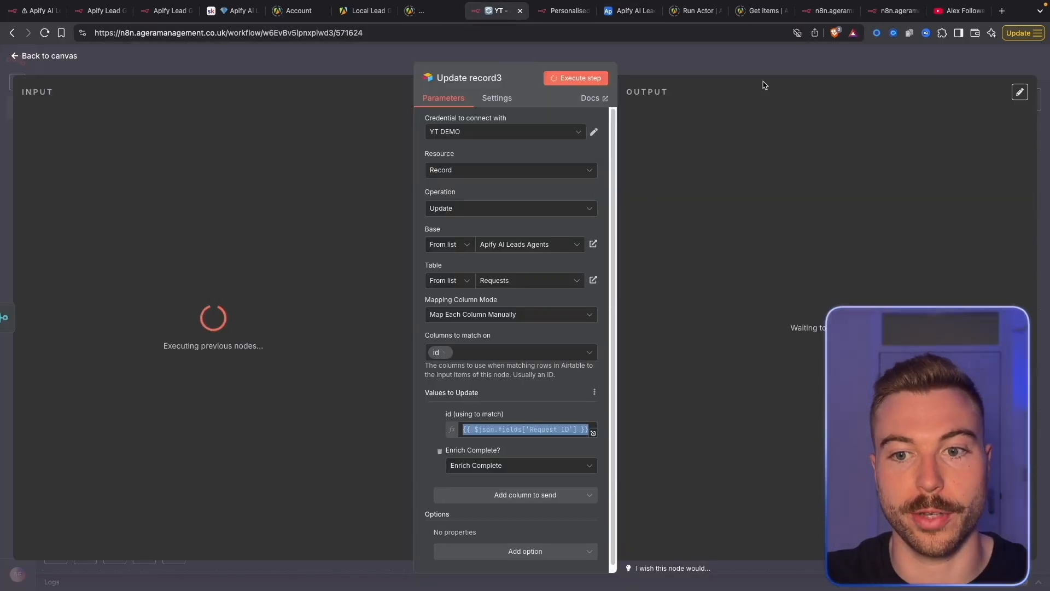
pyautogui.press('Escape')
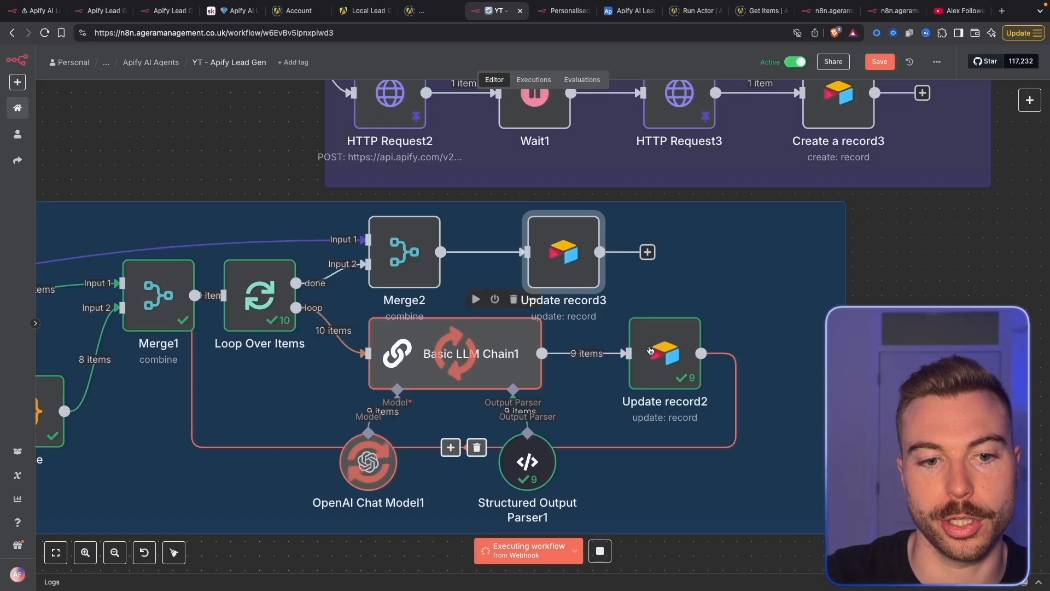
pyautogui.doubleClick(553, 270)
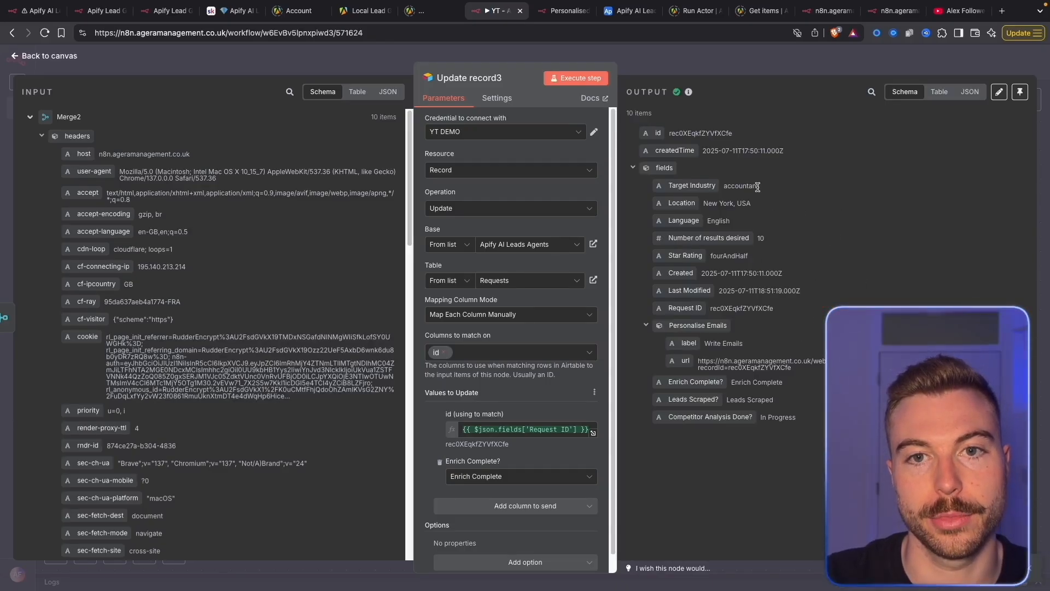
pyautogui.click(630, 10)
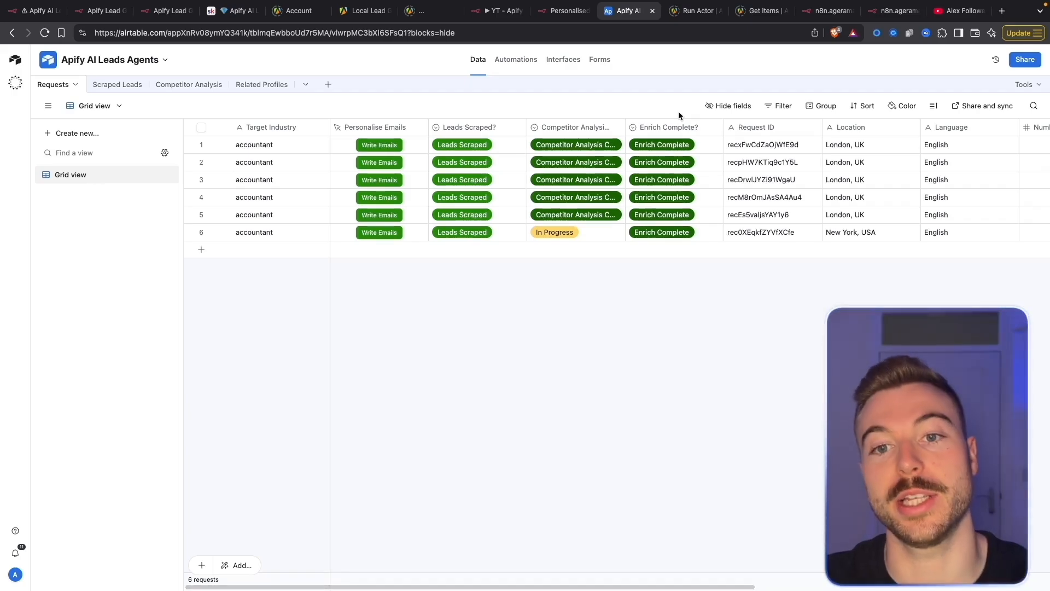
# Move from the fully Enrich Complete Requests table to the YouTube channel's videos page
pyautogui.click(956, 11)
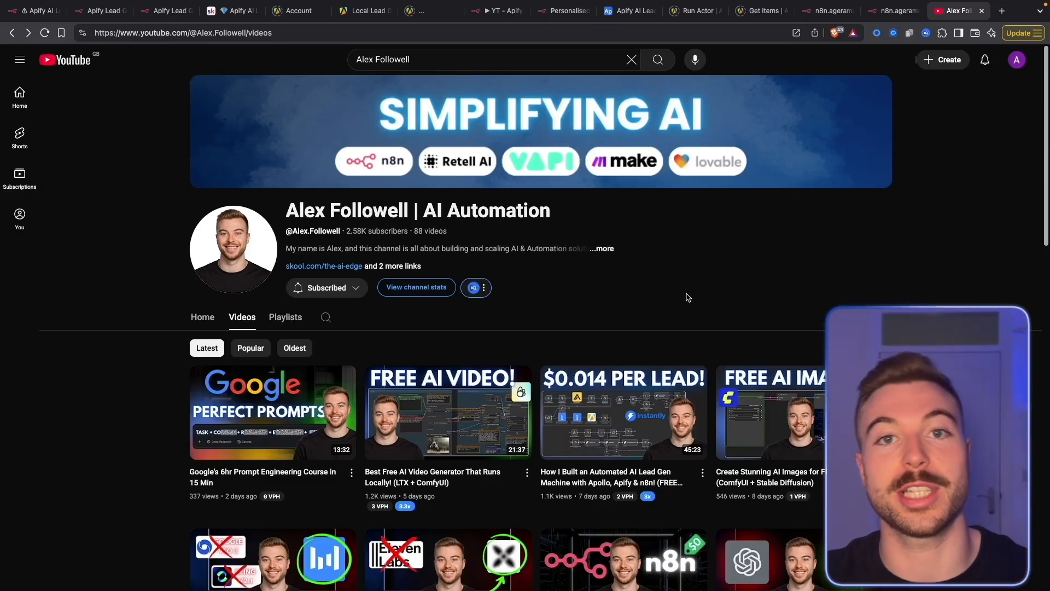
# Browse The AI Edge Classroom courses such as Learning n8n, Learning Zapier and Masterclass: AI 101
pyautogui.scroll(-1, 687, 285)
pyautogui.scroll(1, 665, 207)
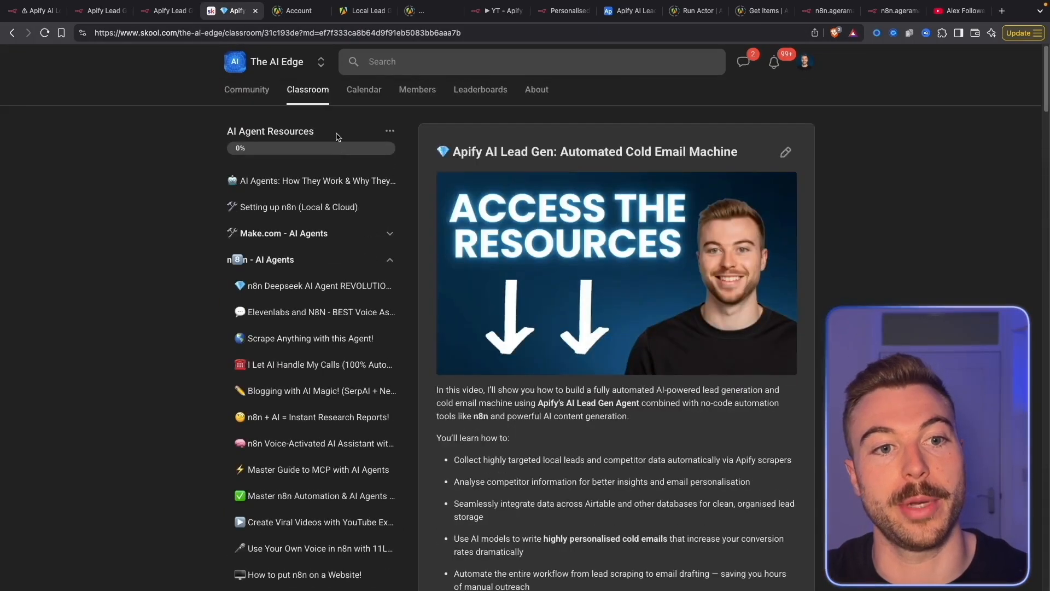
pyautogui.click(317, 94)
pyautogui.scroll(-3, 481, 285)
pyautogui.scroll(-5, 481, 285)
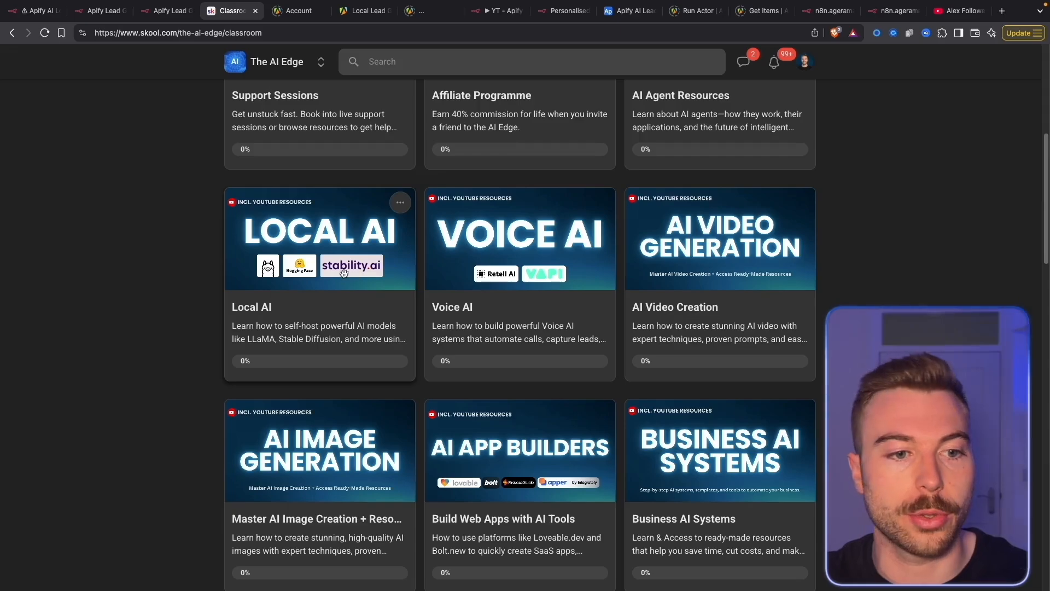
pyautogui.scroll(-7, 479, 327)
pyautogui.scroll(-3, 477, 469)
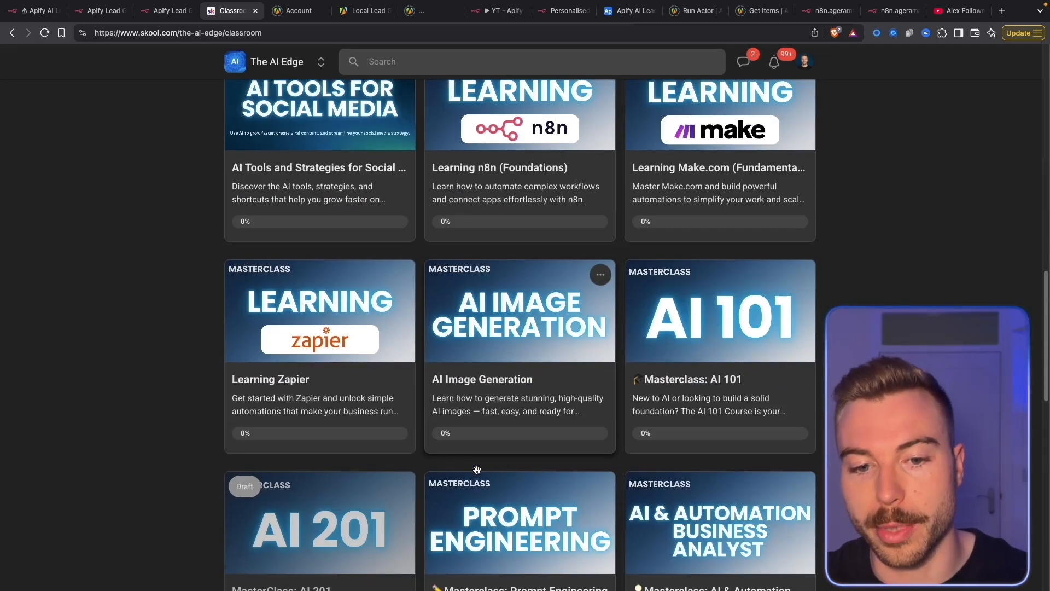